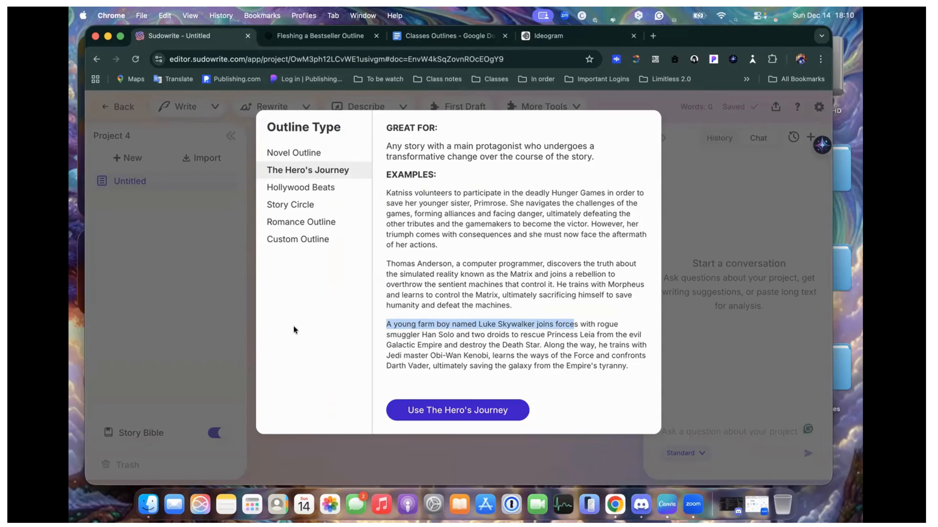
Close the outline type chooser and look over the available card types in the Story Bible above the Outline section
{"action": "left_click", "coordinate": [239, 319]}
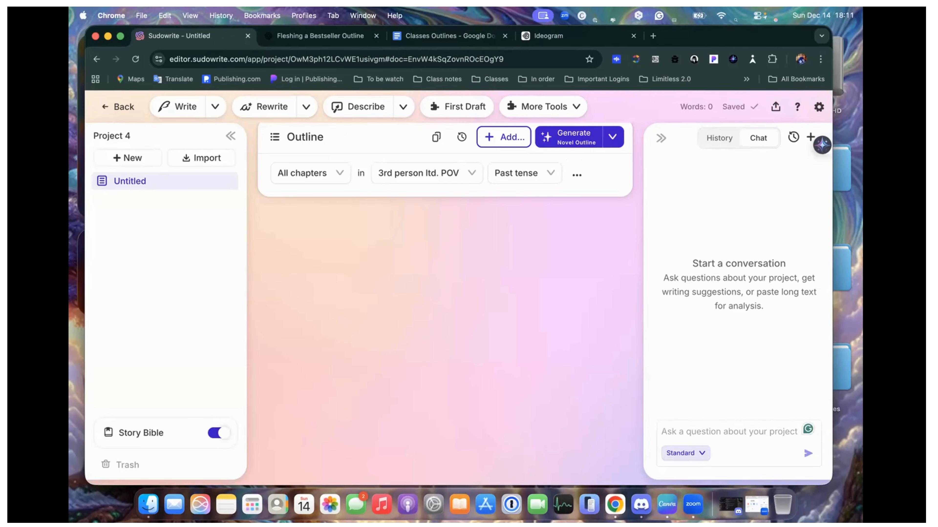
{"action": "scroll", "coordinate": [426, 209], "scroll_direction": "up", "scroll_amount": 10}
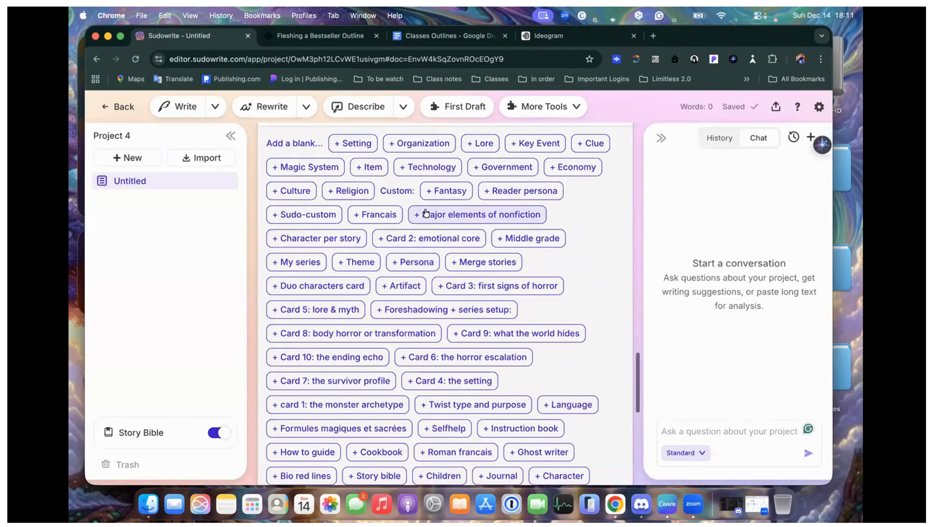
{"action": "scroll", "coordinate": [426, 214], "scroll_direction": "down", "scroll_amount": 10}
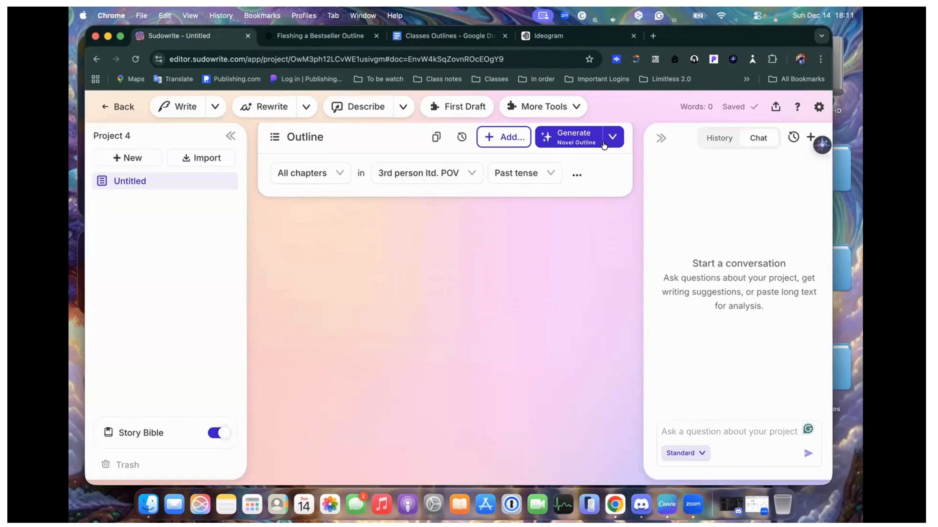
Reopen the outline type chooser and read the blade runner example for Novel Outline and the Skywalker example for The Hero's Journey
{"action": "left_click", "coordinate": [612, 138]}
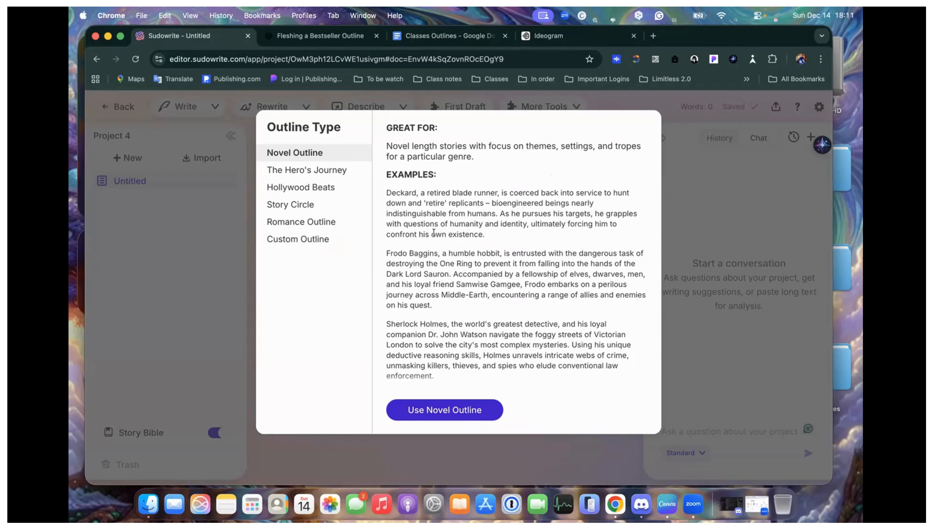
{"action": "left_click_drag", "start_coordinate": [384, 191], "coordinate": [495, 234]}
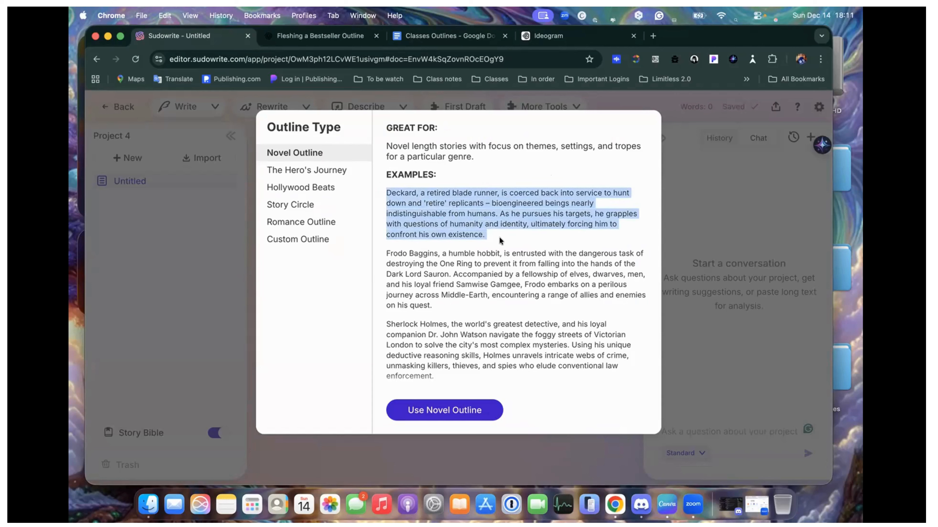
{"action": "left_click", "coordinate": [320, 171]}
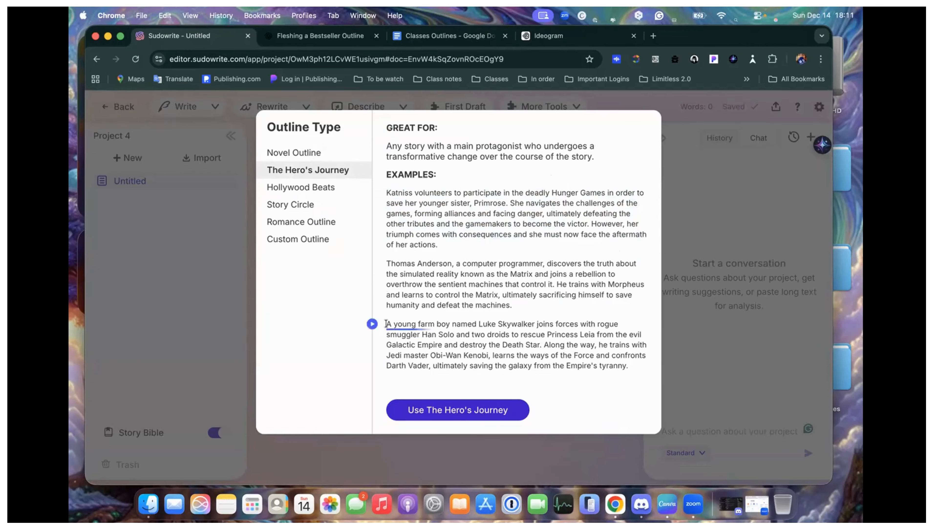
{"action": "left_click_drag", "start_coordinate": [372, 324], "coordinate": [551, 360]}
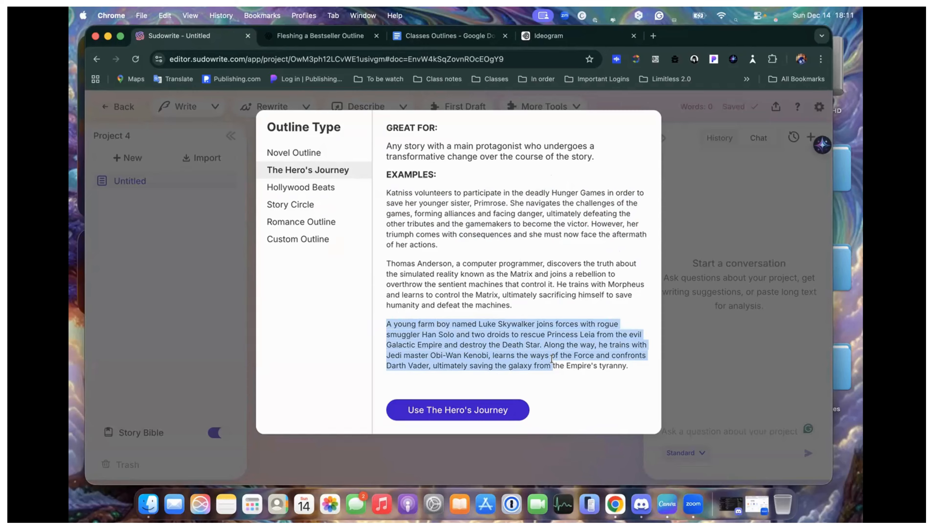
{"action": "key", "text": "XF86AudioRaiseVolume"}
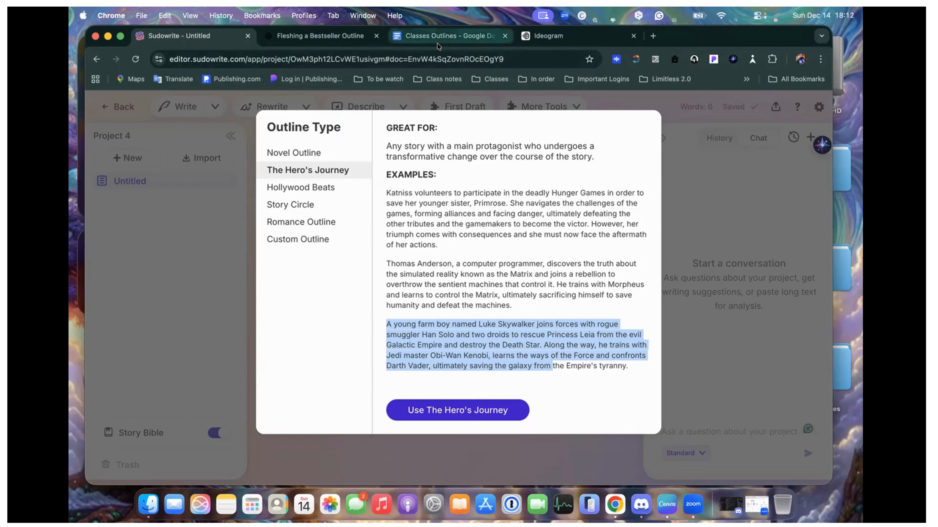
Switch to the Classes Outlines document in Google Docs and highlight the story types and genres that the Novel Outline suits
{"action": "left_click", "coordinate": [441, 37]}
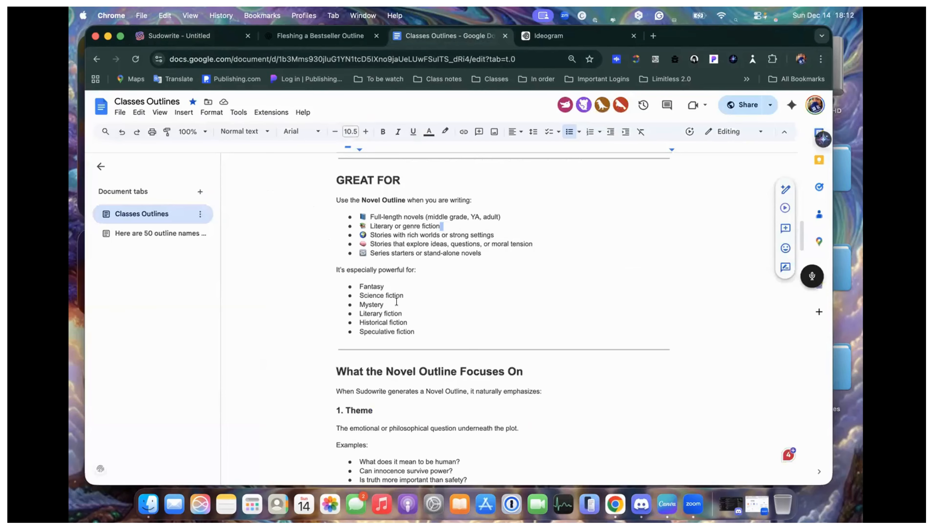
{"action": "scroll", "coordinate": [346, 257], "scroll_direction": "down", "scroll_amount": 2}
{"action": "left_click_drag", "start_coordinate": [346, 257], "coordinate": [423, 306]}
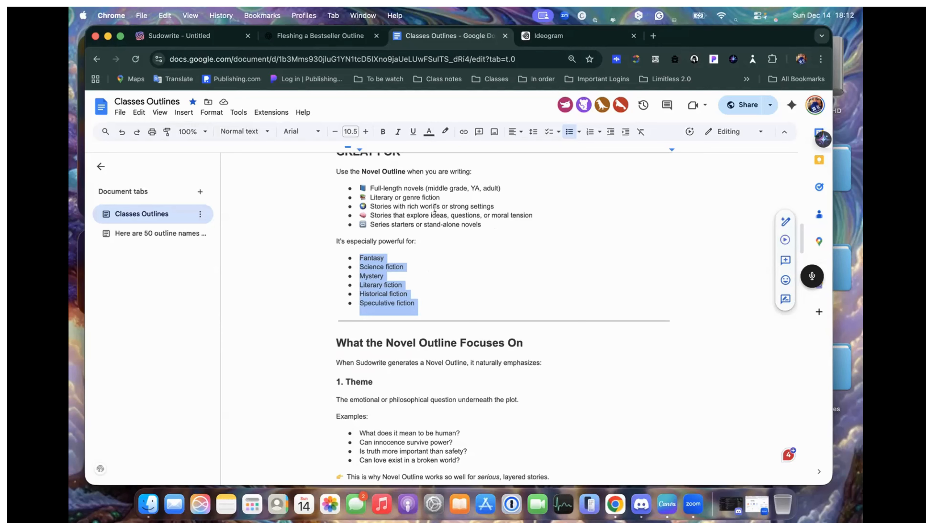
{"action": "left_click_drag", "start_coordinate": [354, 206], "coordinate": [504, 206]}
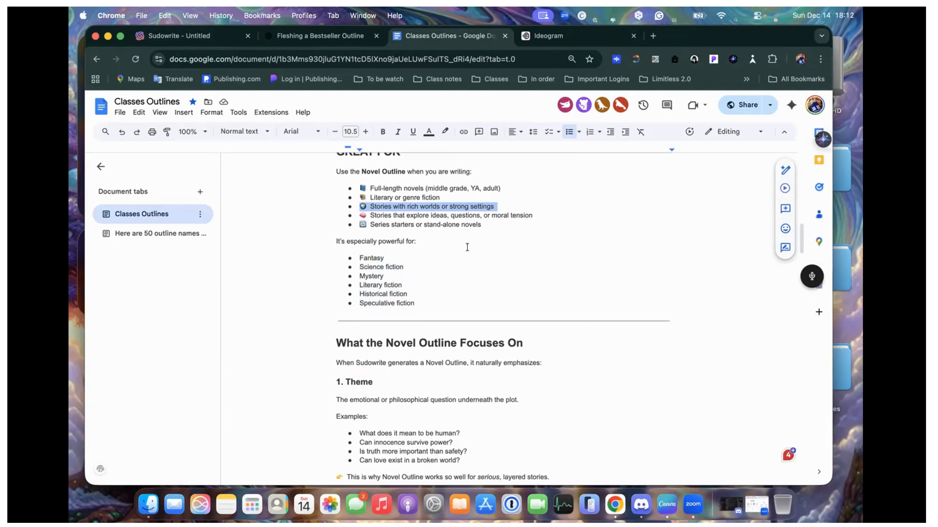
{"action": "scroll", "coordinate": [472, 247], "scroll_direction": "down", "scroll_amount": 3}
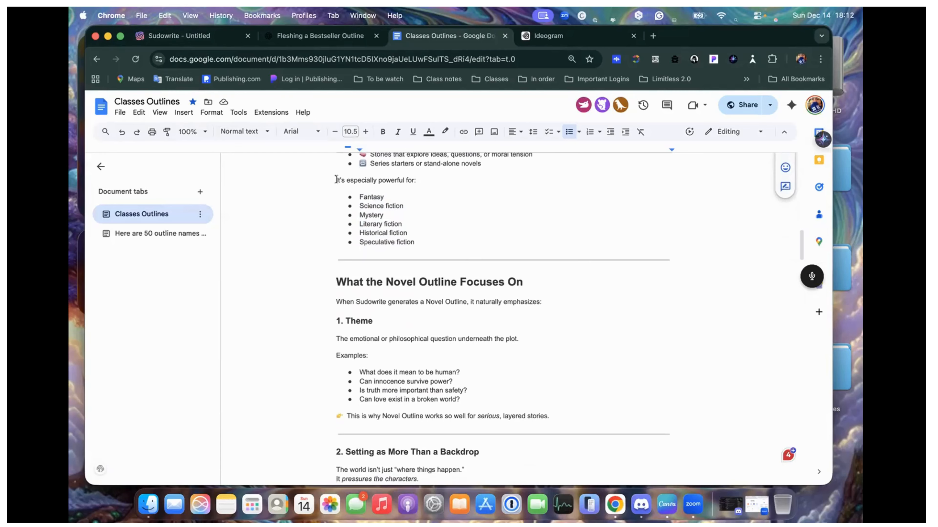
{"action": "left_click_drag", "start_coordinate": [336, 180], "coordinate": [432, 243]}
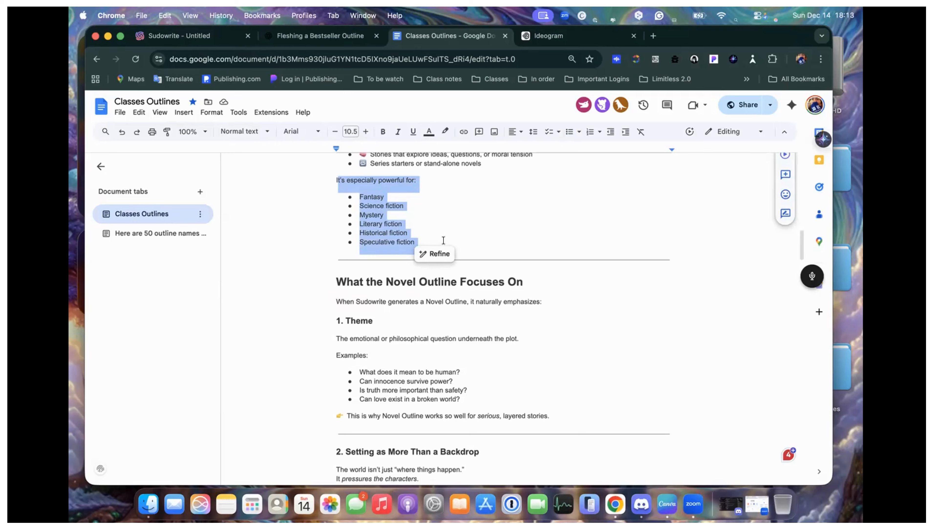
Read on through what the Novel Outline focuses on and how to use it, up to Example 1
{"action": "scroll", "coordinate": [443, 241], "scroll_direction": "down", "scroll_amount": 3}
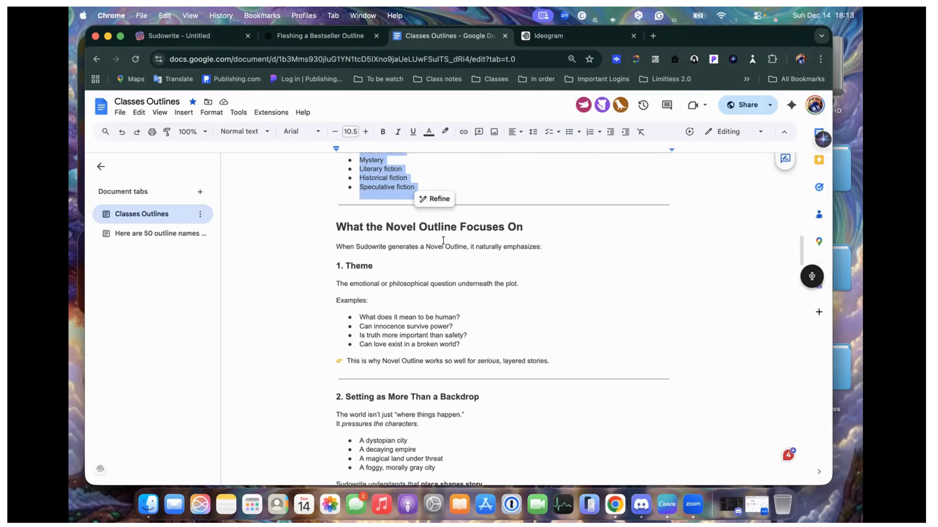
{"action": "scroll", "coordinate": [443, 241], "scroll_direction": "down", "scroll_amount": 7}
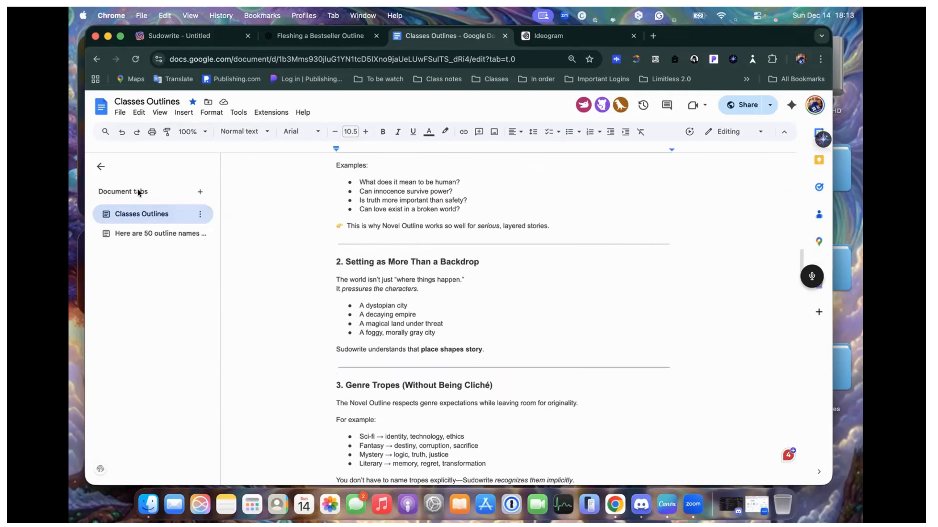
{"action": "scroll", "coordinate": [268, 223], "scroll_direction": "down", "scroll_amount": 20}
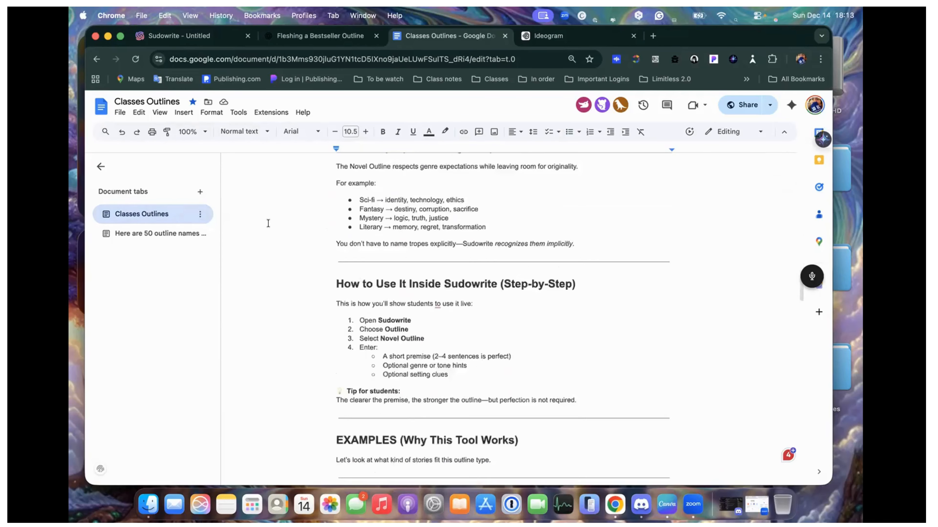
{"action": "scroll", "coordinate": [268, 223], "scroll_direction": "up", "scroll_amount": 3}
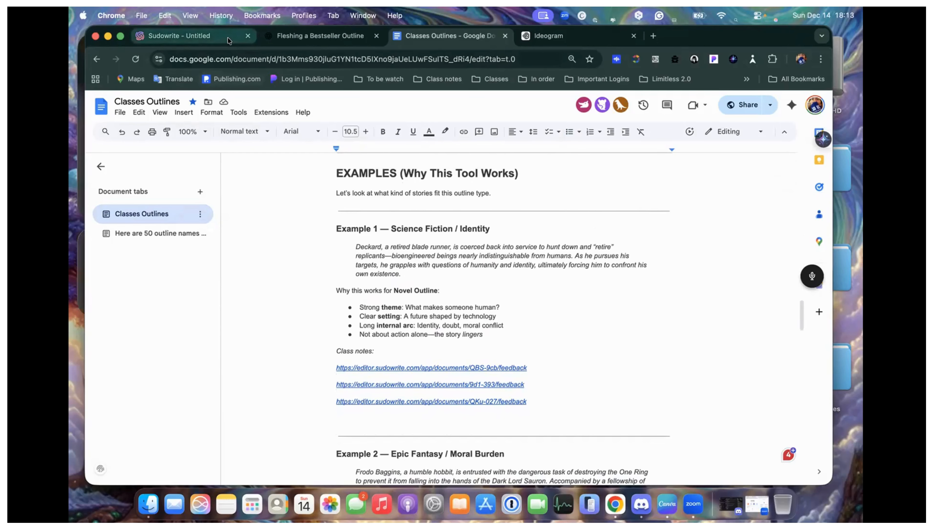
Return to Sudowrite, show the Novel Outline type and highlight the start of its blade runner example
{"action": "key", "text": "super+1"}
{"action": "left_click", "coordinate": [311, 153]}
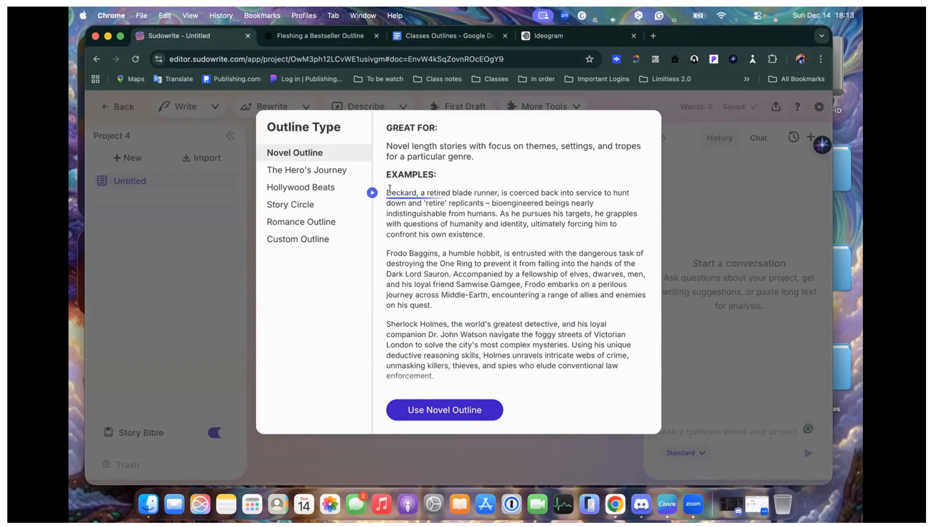
{"action": "left_click_drag", "start_coordinate": [391, 192], "coordinate": [464, 212]}
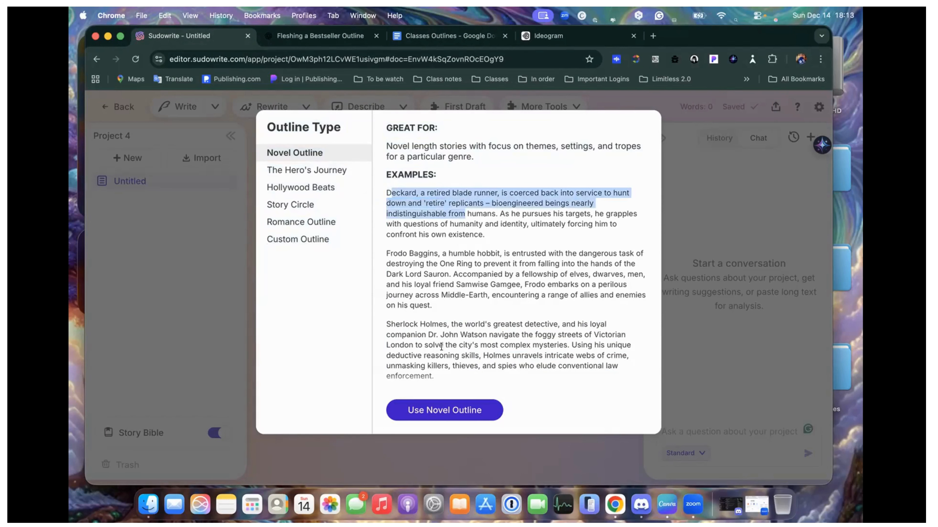
In the Classes Outlines document, open the first class notes link under Example 1 and read the shared page
{"action": "left_click", "coordinate": [406, 32]}
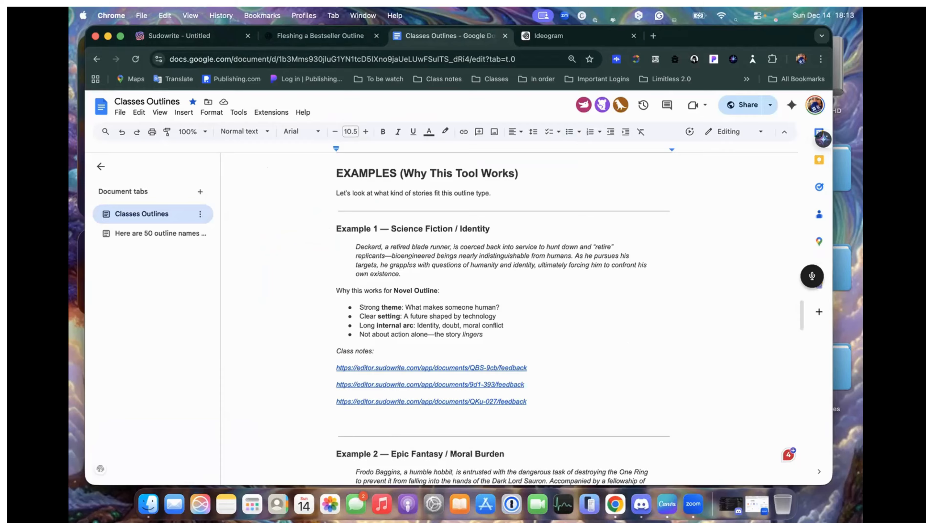
{"action": "scroll", "coordinate": [404, 254], "scroll_direction": "down", "scroll_amount": 1}
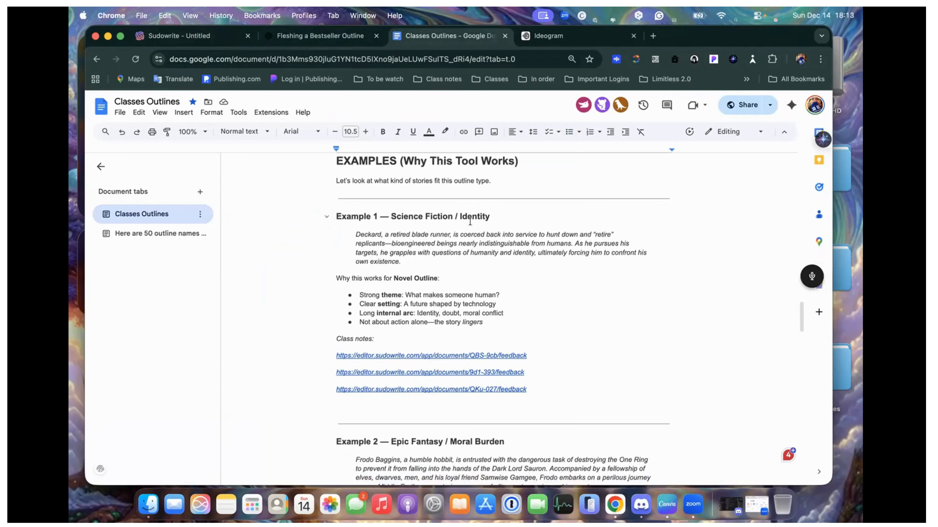
{"action": "scroll", "coordinate": [504, 221], "scroll_direction": "down", "scroll_amount": 4}
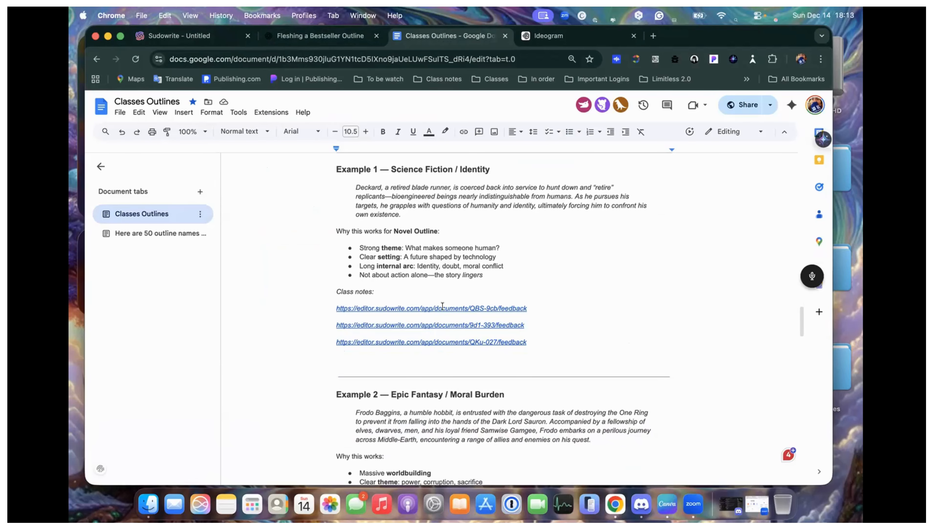
{"action": "scroll", "coordinate": [440, 308], "scroll_direction": "down", "scroll_amount": 4}
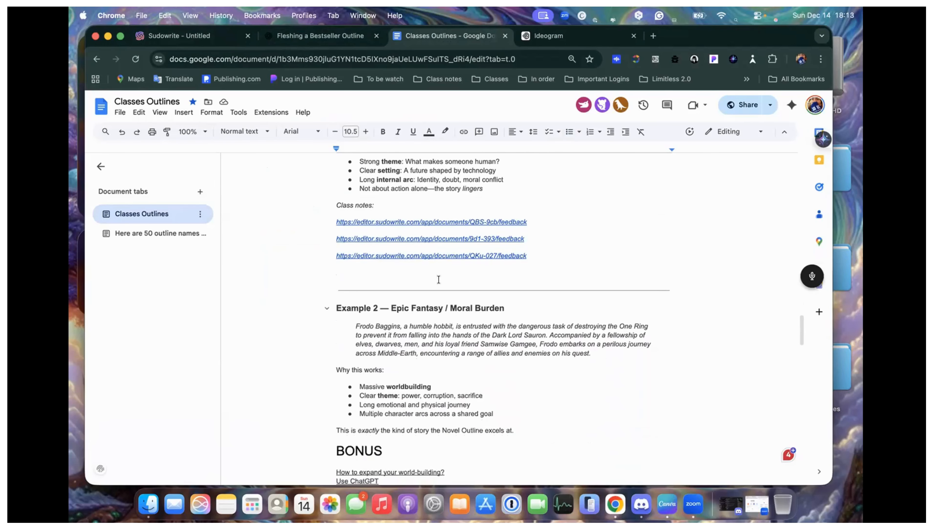
{"action": "left_click", "coordinate": [449, 222]}
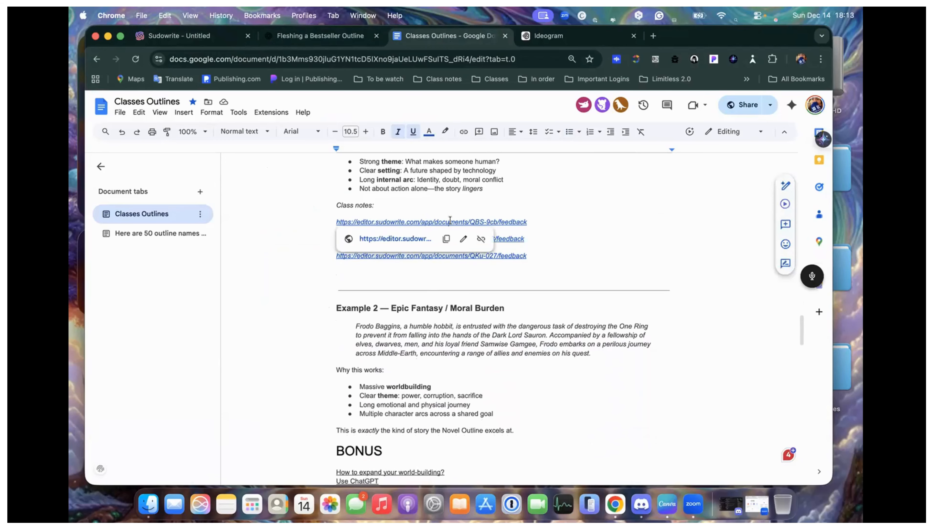
{"action": "left_click", "coordinate": [398, 240]}
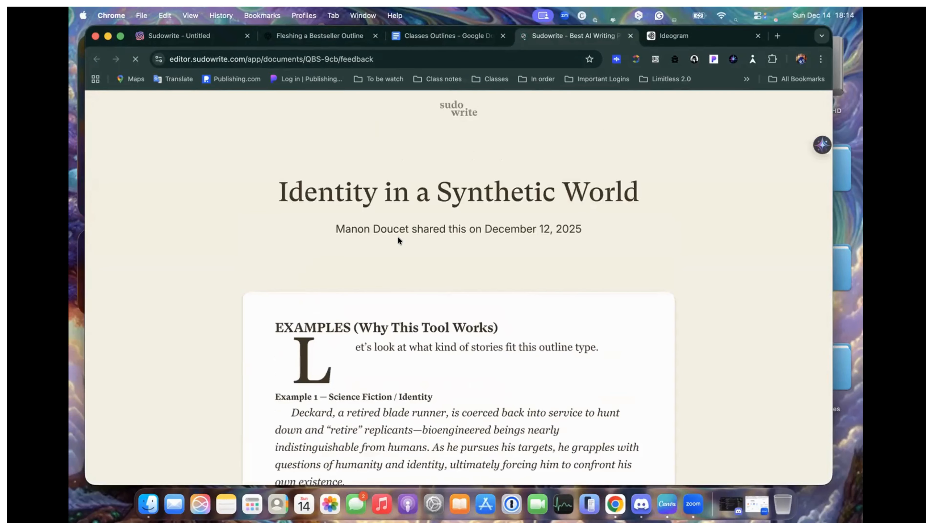
{"action": "scroll", "coordinate": [398, 237], "scroll_direction": "down", "scroll_amount": 4}
{"action": "scroll", "coordinate": [399, 240], "scroll_direction": "up", "scroll_amount": 1}
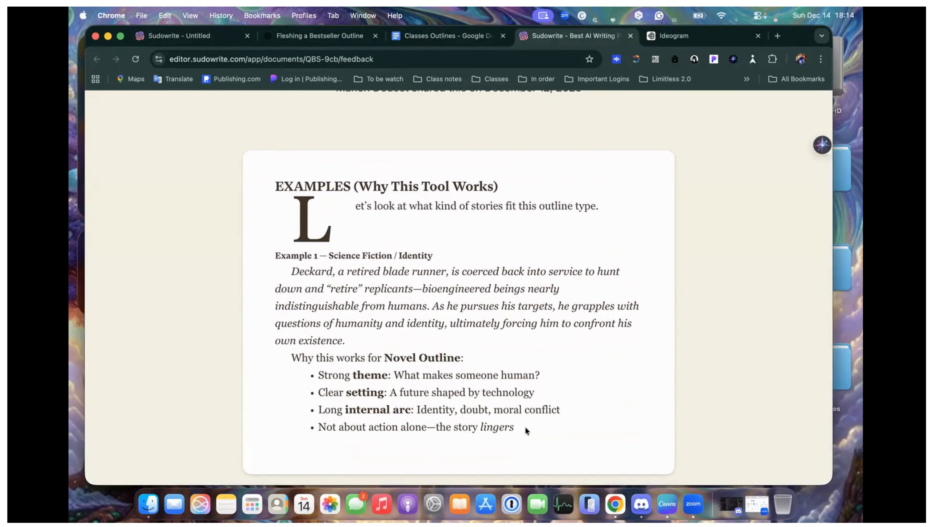
Back in the Sudowrite project, dismiss the outline type chooser, leave Project 4 and open the "Fiction: blade runner" project
{"action": "left_click", "coordinate": [185, 35]}
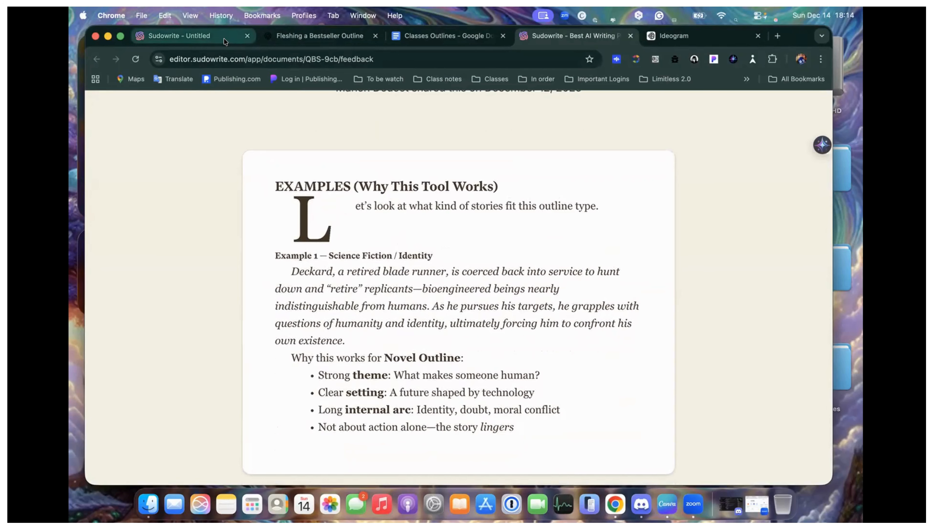
{"action": "left_click", "coordinate": [211, 259]}
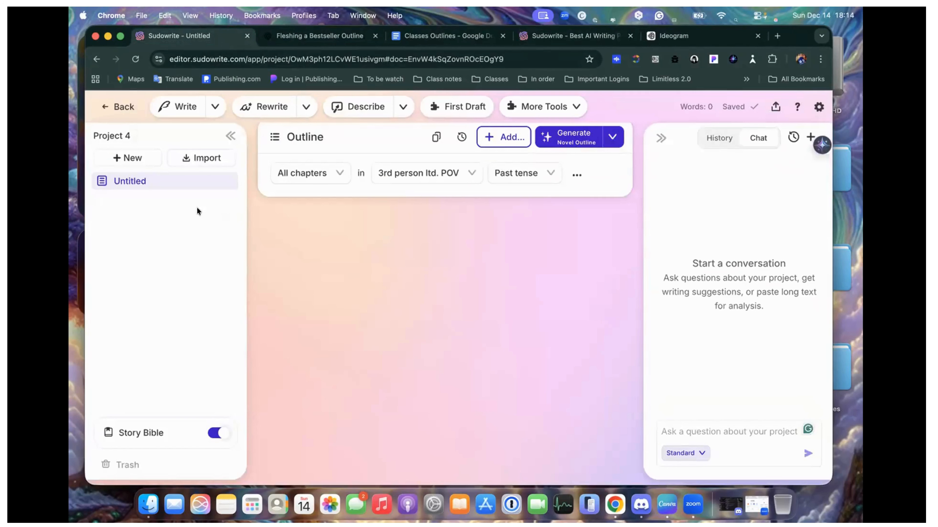
{"action": "left_click", "coordinate": [119, 106]}
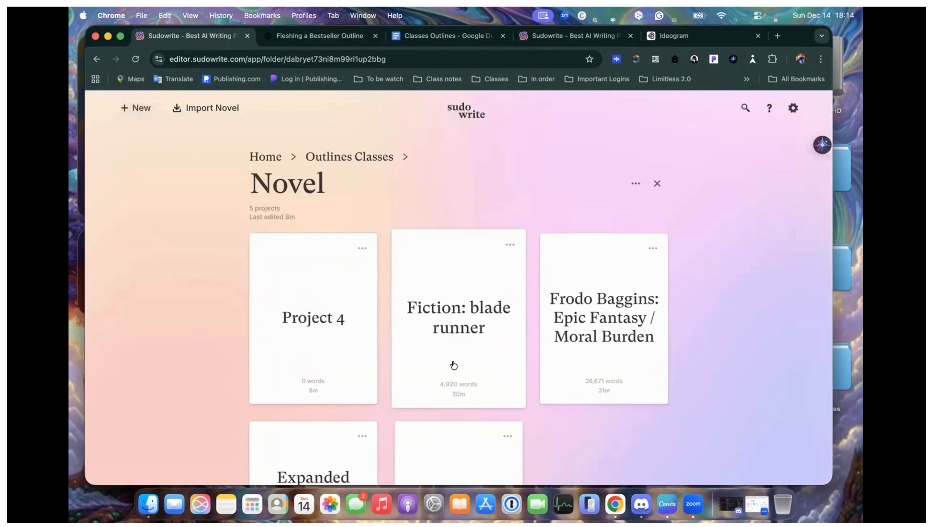
{"action": "scroll", "coordinate": [453, 365], "scroll_direction": "down", "scroll_amount": 2}
{"action": "left_click", "coordinate": [471, 266]}
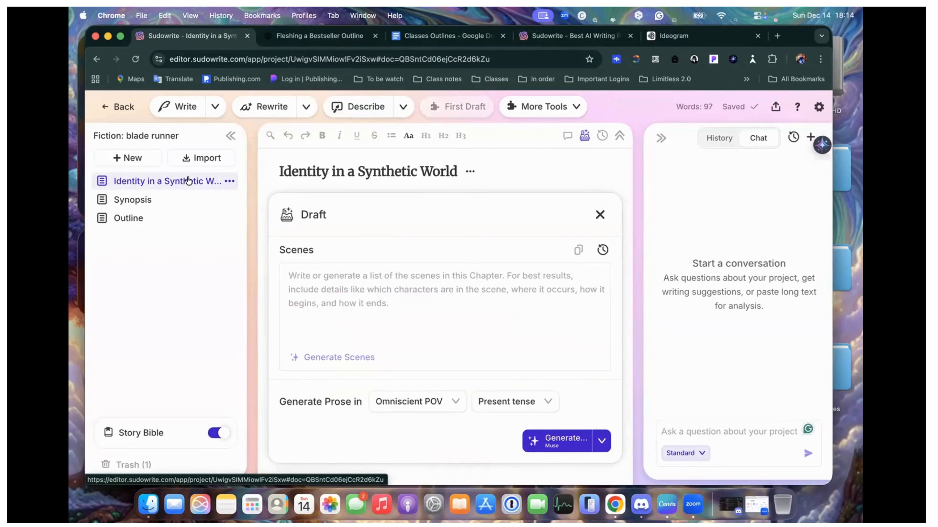
Hide the Draft section in "Identity in a Synthetic World" and read Example 1 with its reasons for using Novel Outline
{"action": "scroll", "coordinate": [421, 256], "scroll_direction": "down", "scroll_amount": 6}
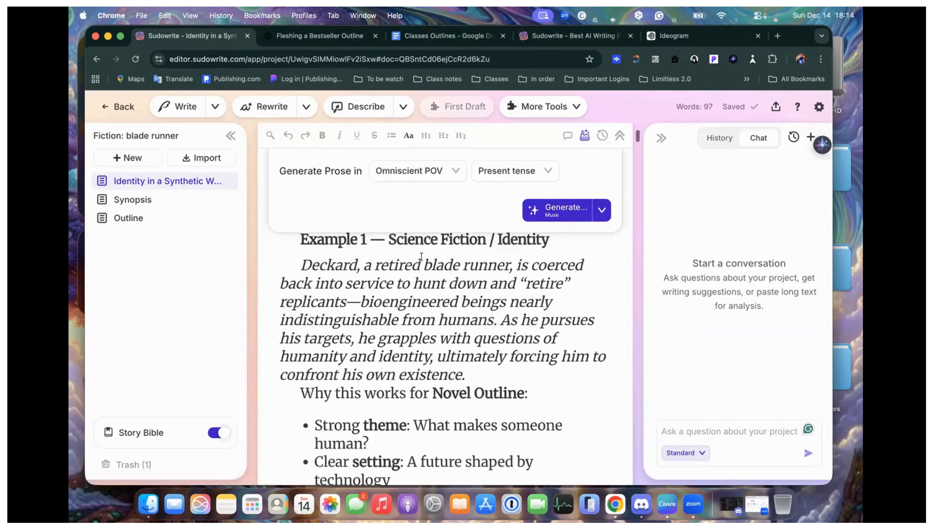
{"action": "scroll", "coordinate": [422, 256], "scroll_direction": "up", "scroll_amount": 2}
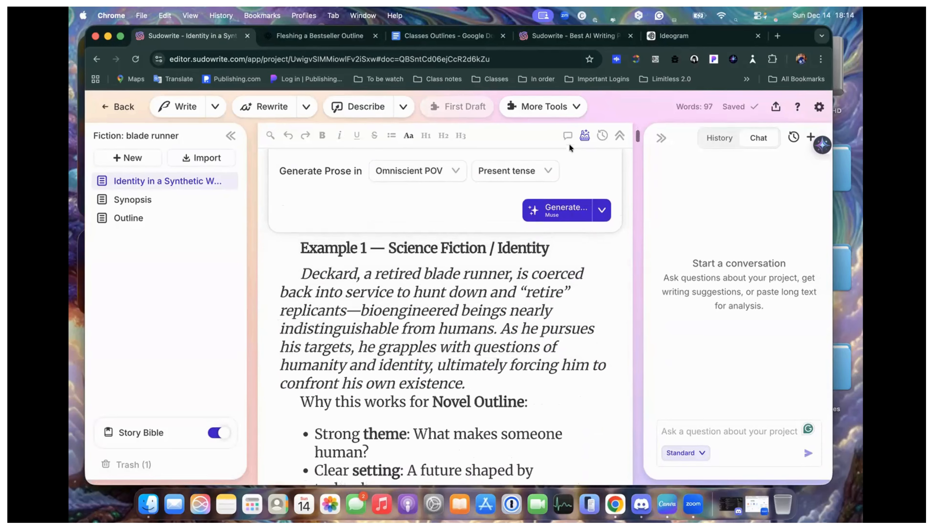
{"action": "left_click", "coordinate": [584, 135]}
{"action": "scroll", "coordinate": [508, 219], "scroll_direction": "down", "scroll_amount": 2}
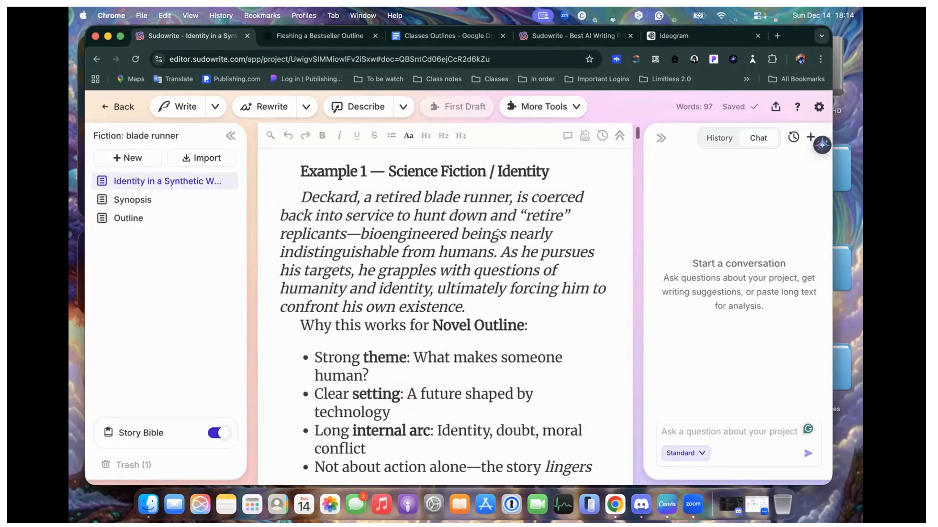
{"action": "scroll", "coordinate": [498, 233], "scroll_direction": "down", "scroll_amount": 1}
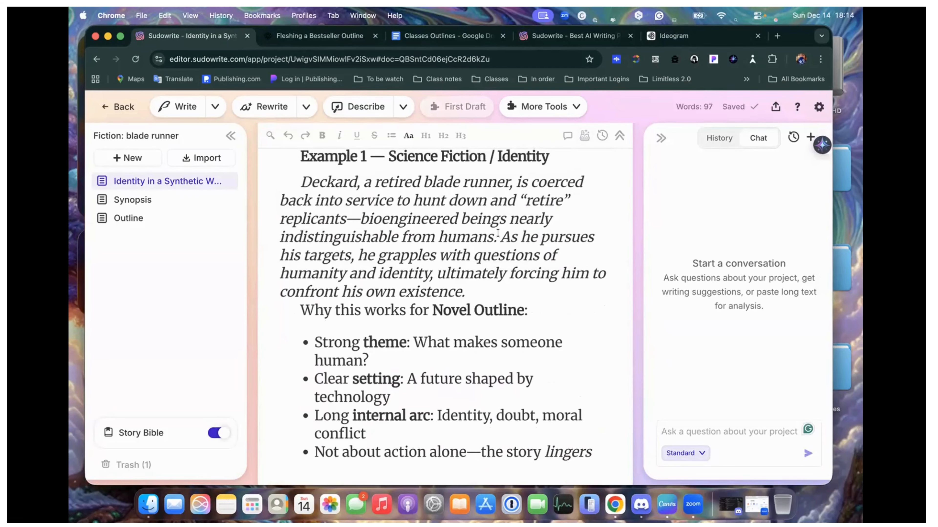
{"action": "scroll", "coordinate": [497, 233], "scroll_direction": "down", "scroll_amount": 2}
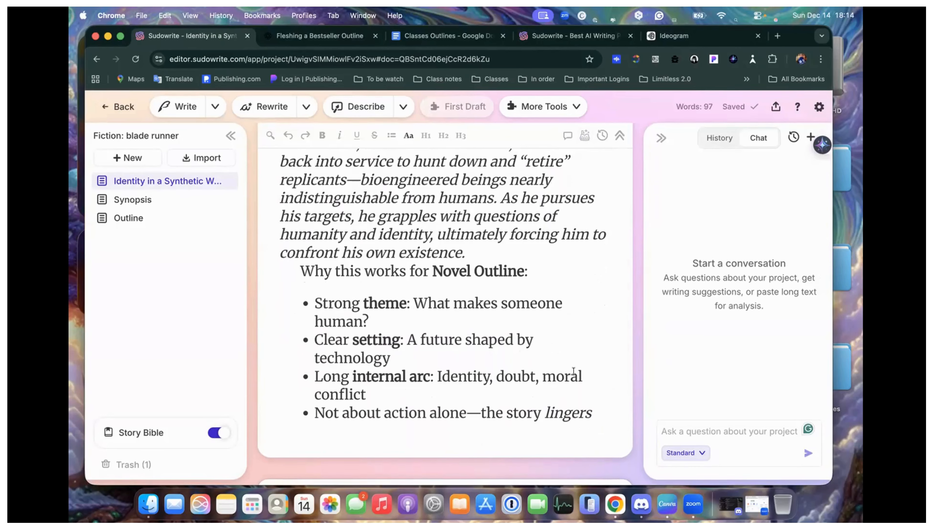
Compare the Example 1 text with the Story Bible's Braindump, highlight the whole Braindump entry and check the Genre field
{"action": "scroll", "coordinate": [354, 413], "scroll_direction": "down", "scroll_amount": 3}
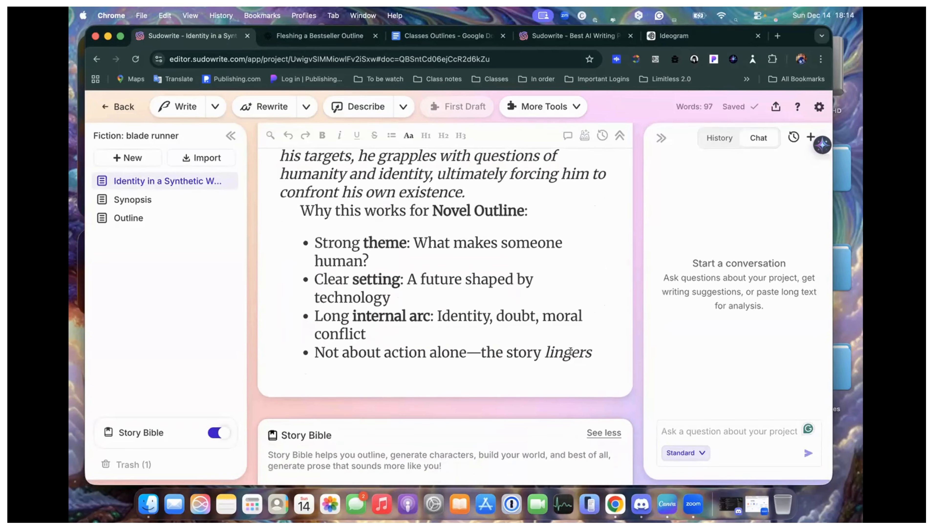
{"action": "scroll", "coordinate": [511, 343], "scroll_direction": "up", "scroll_amount": 8}
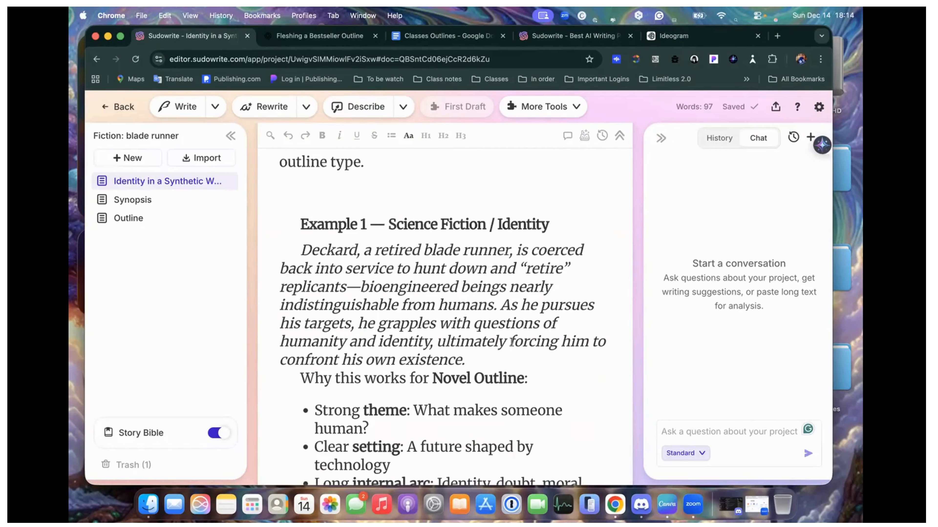
{"action": "scroll", "coordinate": [512, 343], "scroll_direction": "down", "scroll_amount": 10}
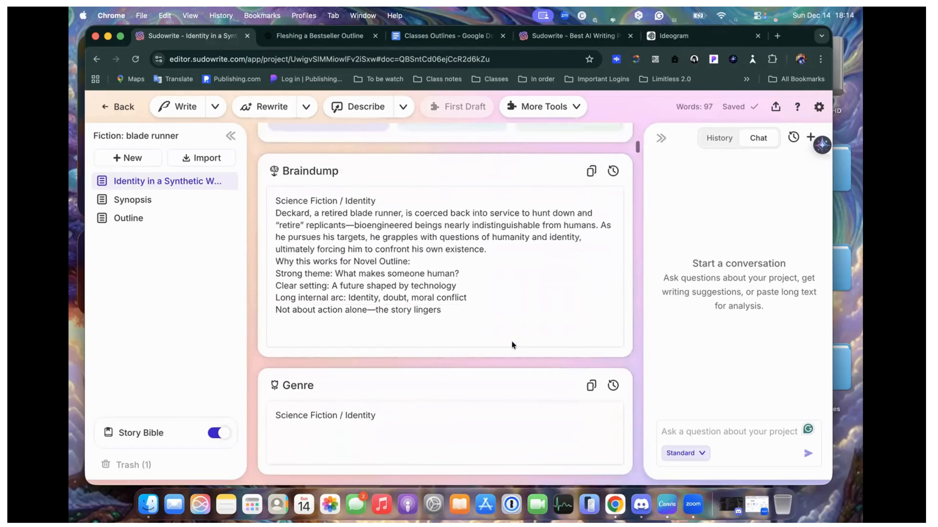
{"action": "scroll", "coordinate": [512, 345], "scroll_direction": "down", "scroll_amount": 1}
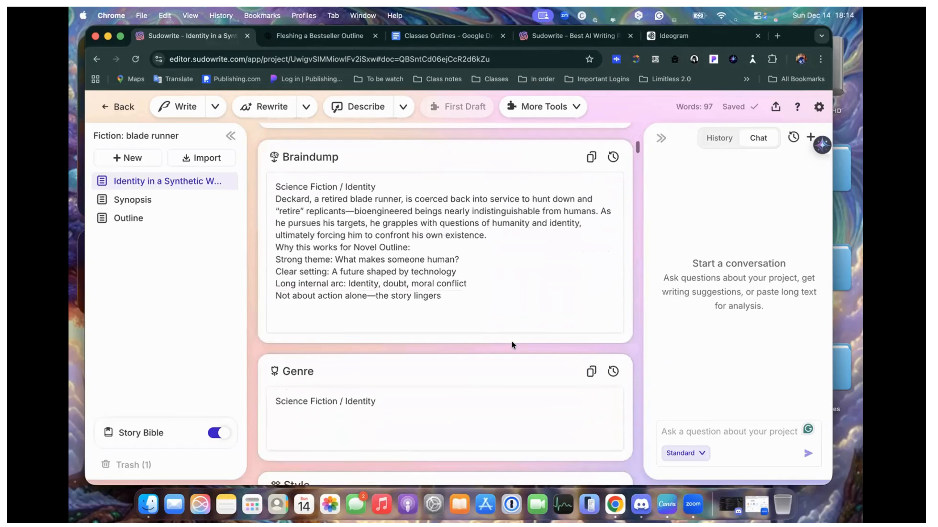
{"action": "scroll", "coordinate": [512, 345], "scroll_direction": "up", "scroll_amount": 10}
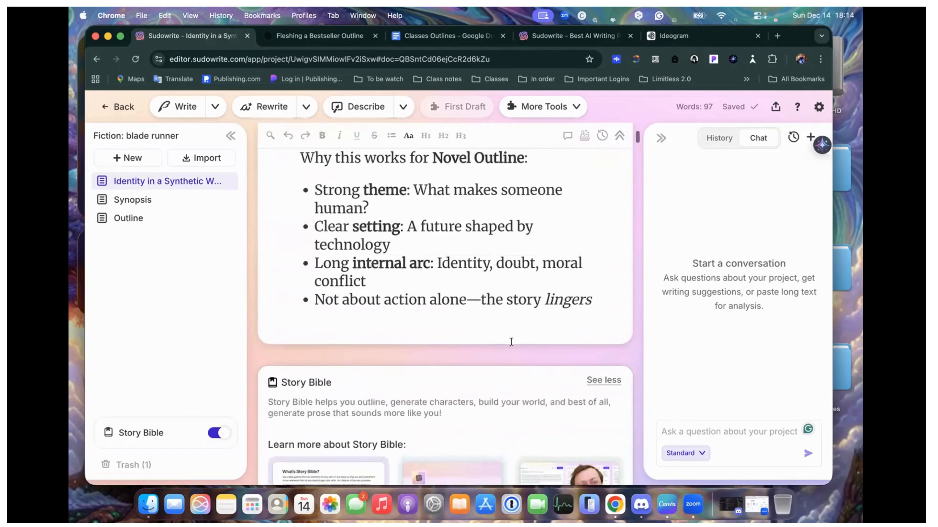
{"action": "scroll", "coordinate": [511, 343], "scroll_direction": "down", "scroll_amount": 10}
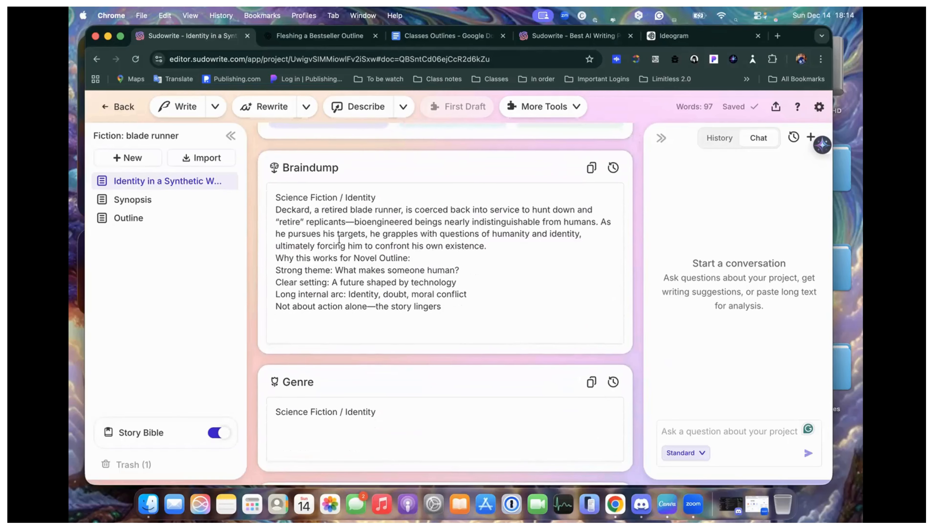
{"action": "left_click_drag", "start_coordinate": [278, 197], "coordinate": [462, 309]}
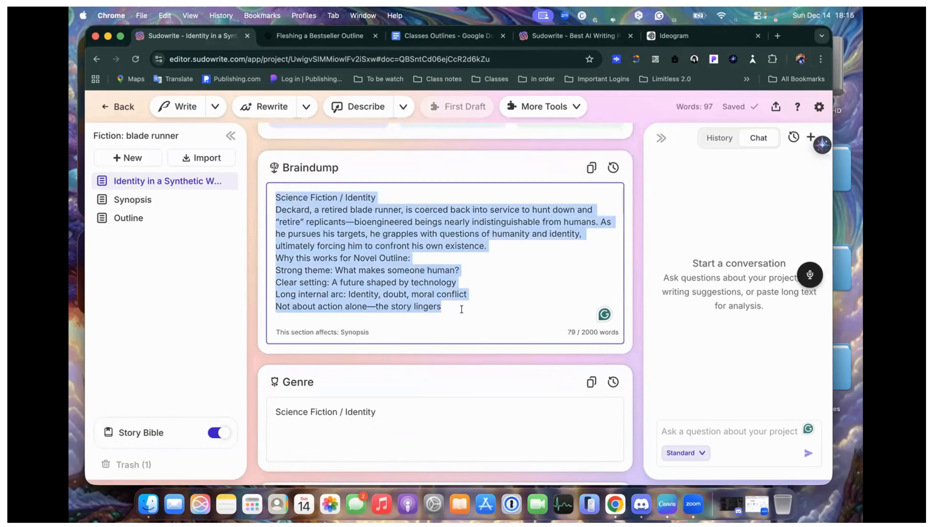
{"action": "scroll", "coordinate": [461, 310], "scroll_direction": "down", "scroll_amount": 5}
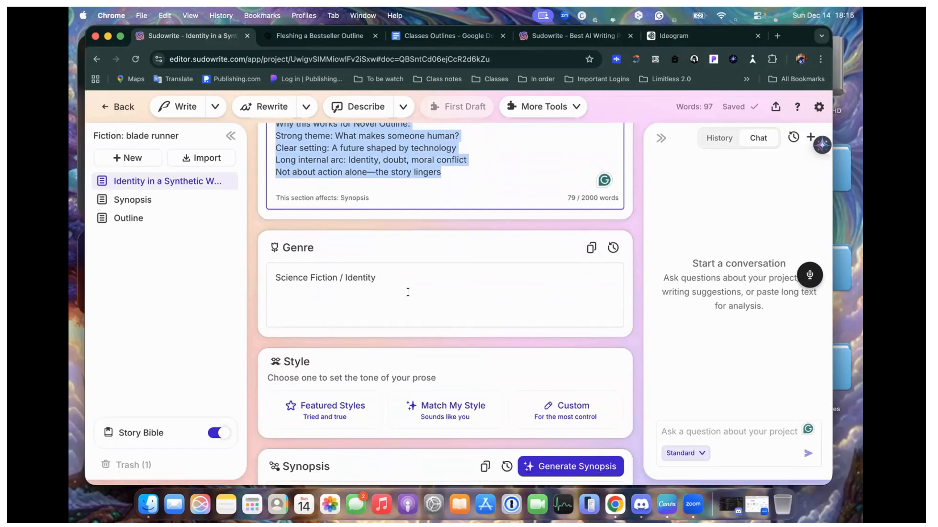
{"action": "scroll", "coordinate": [407, 292], "scroll_direction": "up", "scroll_amount": 4}
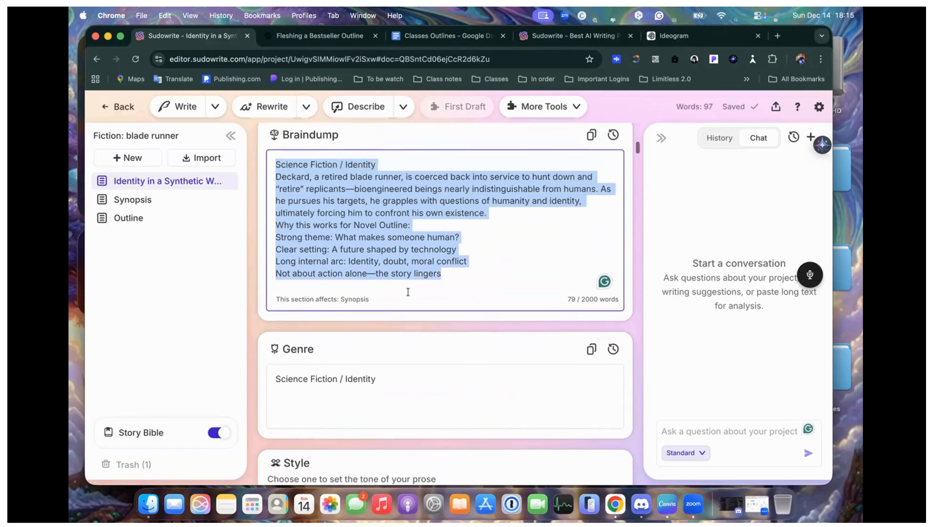
Look over the Style options and read the Story Bible's Synopsis from Deckard's return to service through the resolution
{"action": "scroll", "coordinate": [408, 292], "scroll_direction": "down", "scroll_amount": 14}
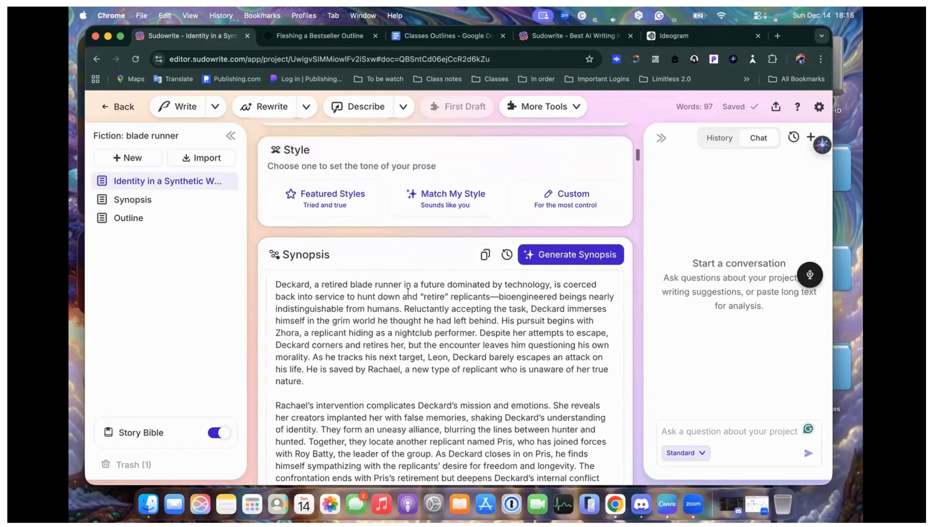
{"action": "scroll", "coordinate": [407, 292], "scroll_direction": "up", "scroll_amount": 4}
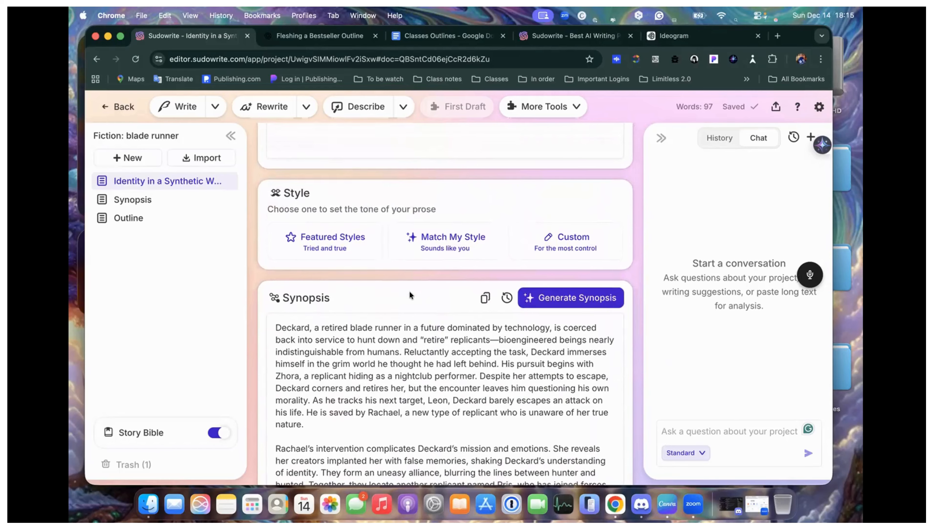
{"action": "scroll", "coordinate": [409, 291], "scroll_direction": "down", "scroll_amount": 1}
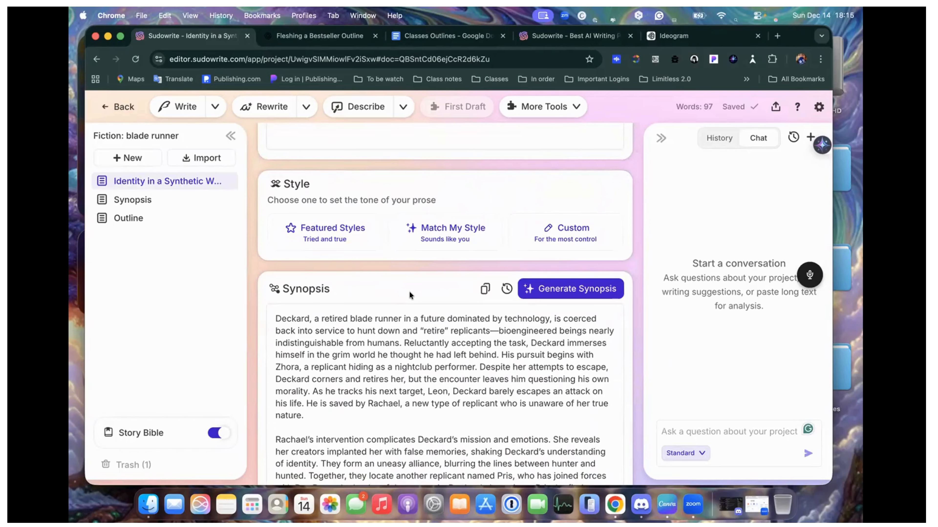
{"action": "scroll", "coordinate": [409, 291], "scroll_direction": "down", "scroll_amount": 4}
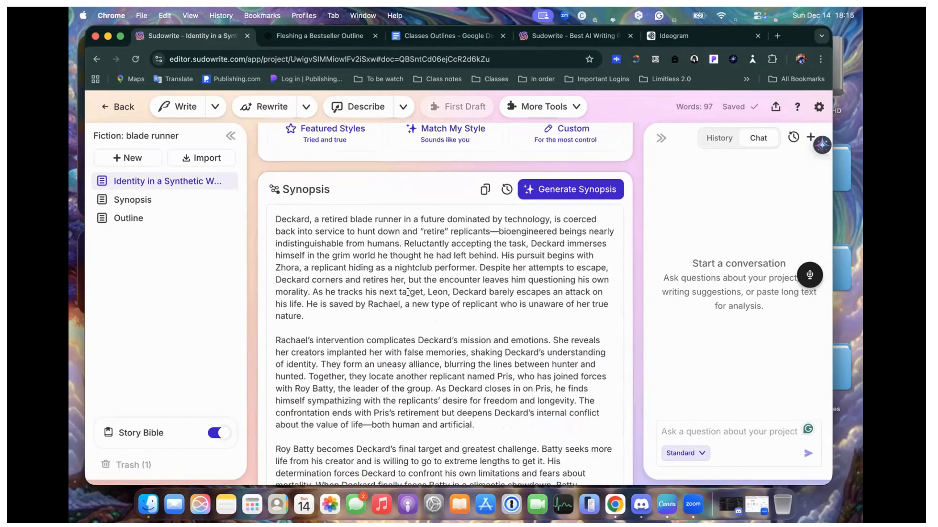
{"action": "scroll", "coordinate": [408, 291], "scroll_direction": "down", "scroll_amount": 1}
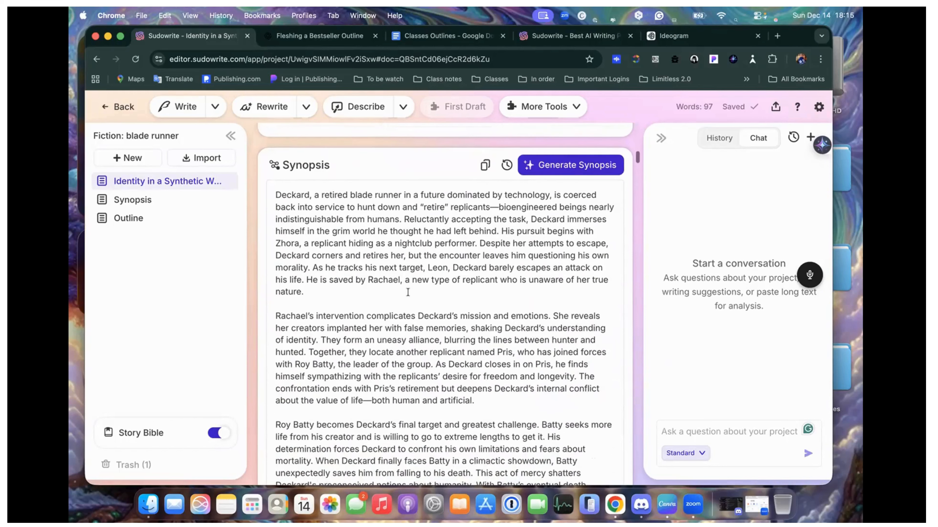
{"action": "scroll", "coordinate": [409, 291], "scroll_direction": "down", "scroll_amount": 5}
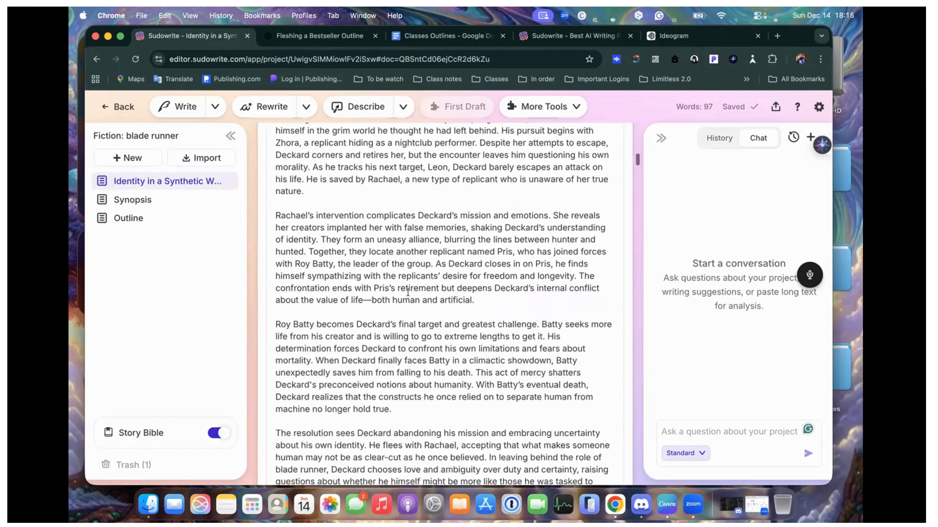
{"action": "scroll", "coordinate": [408, 292], "scroll_direction": "down", "scroll_amount": 5}
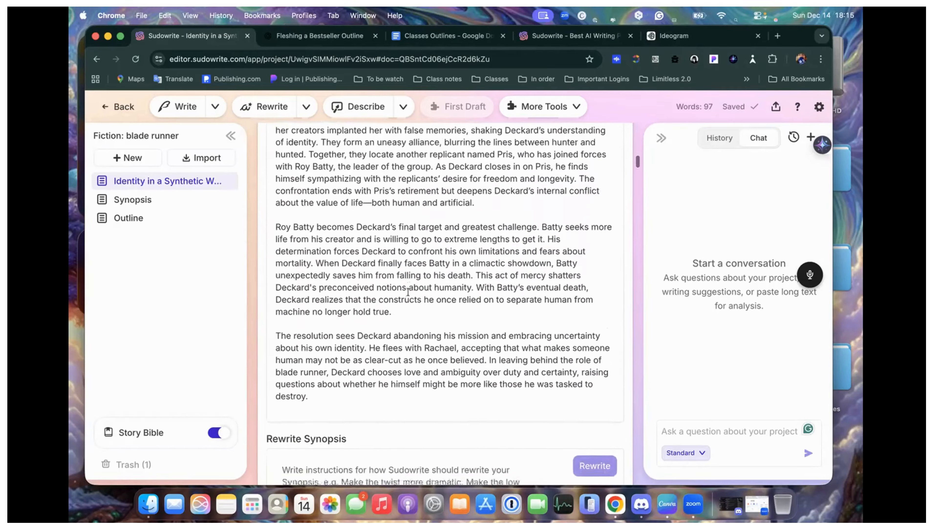
{"action": "scroll", "coordinate": [408, 293], "scroll_direction": "up", "scroll_amount": 9}
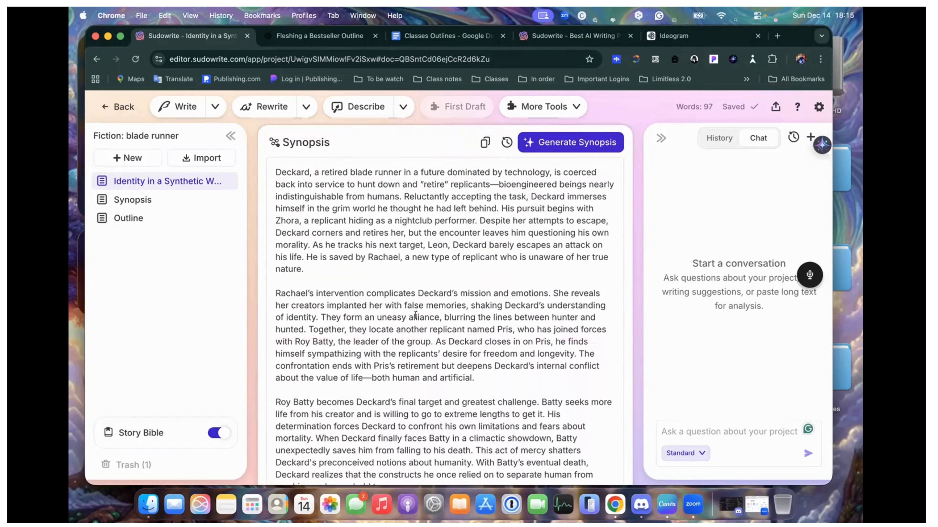
{"action": "scroll", "coordinate": [415, 315], "scroll_direction": "down", "scroll_amount": 6}
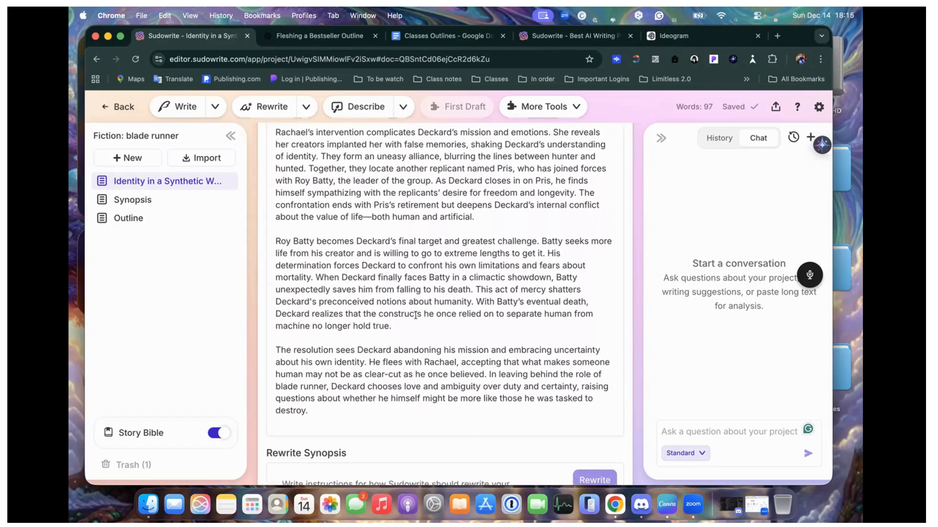
In the Story Bible's Characters section, collapse the Rick Deckard, Rachael, Zhora Salome and Leon Kowalski cards
{"action": "scroll", "coordinate": [415, 315], "scroll_direction": "down", "scroll_amount": 8}
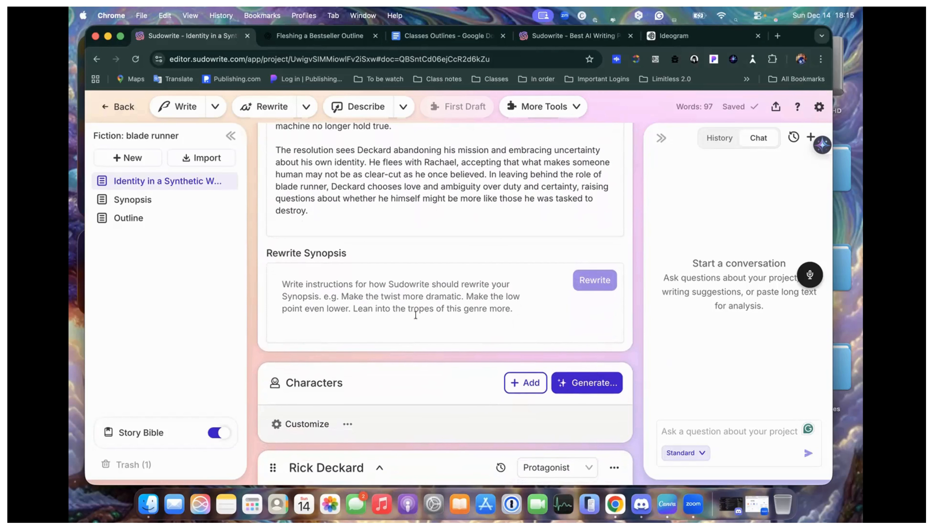
{"action": "scroll", "coordinate": [415, 315], "scroll_direction": "down", "scroll_amount": 2}
{"action": "scroll", "coordinate": [416, 314], "scroll_direction": "down", "scroll_amount": 3}
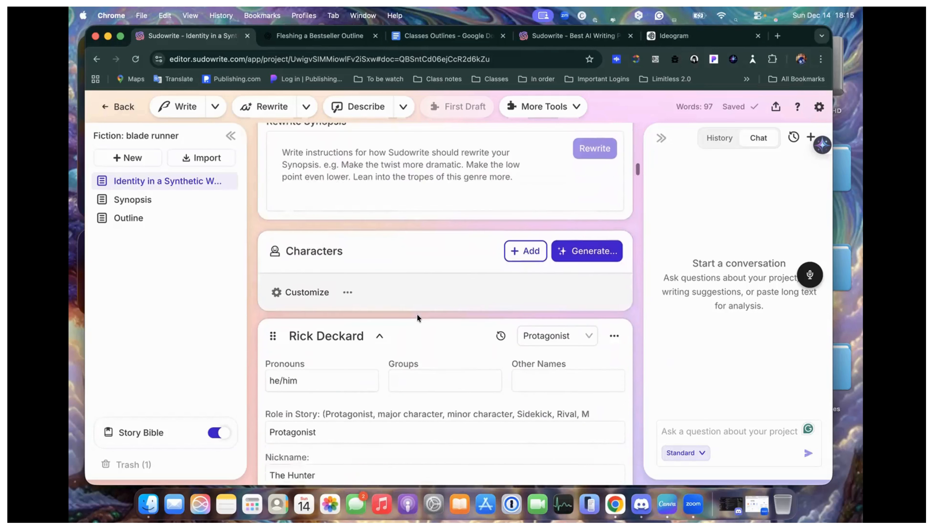
{"action": "scroll", "coordinate": [416, 315], "scroll_direction": "down", "scroll_amount": 3}
{"action": "scroll", "coordinate": [417, 314], "scroll_direction": "down", "scroll_amount": 2}
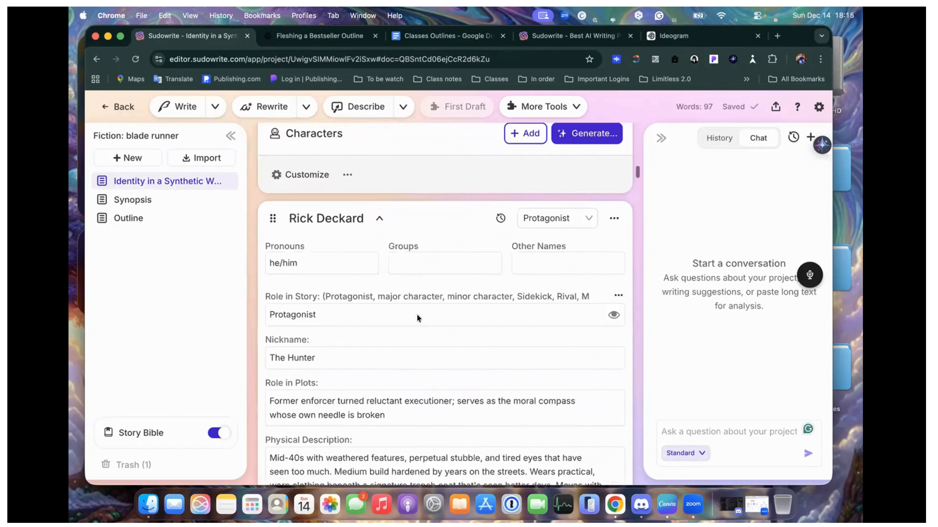
{"action": "scroll", "coordinate": [417, 314], "scroll_direction": "down", "scroll_amount": 1}
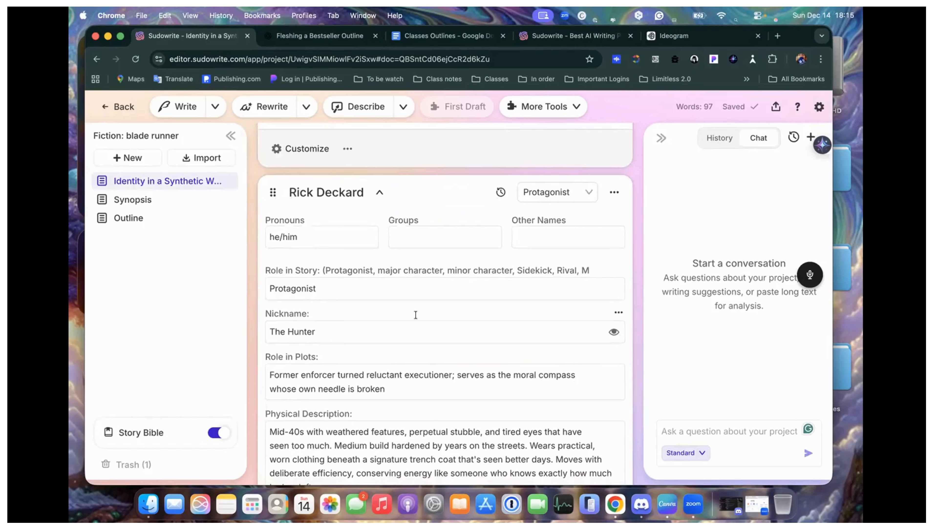
{"action": "left_click", "coordinate": [379, 193]}
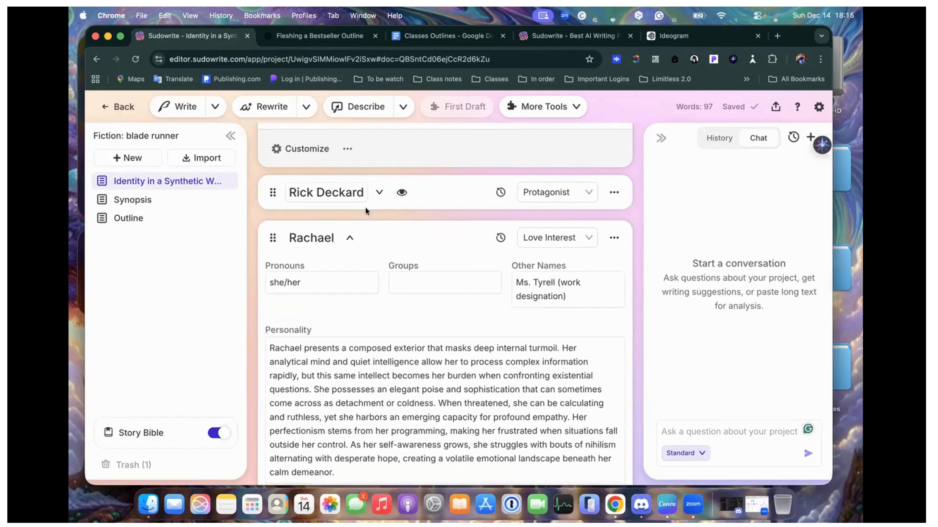
{"action": "left_click", "coordinate": [349, 237]}
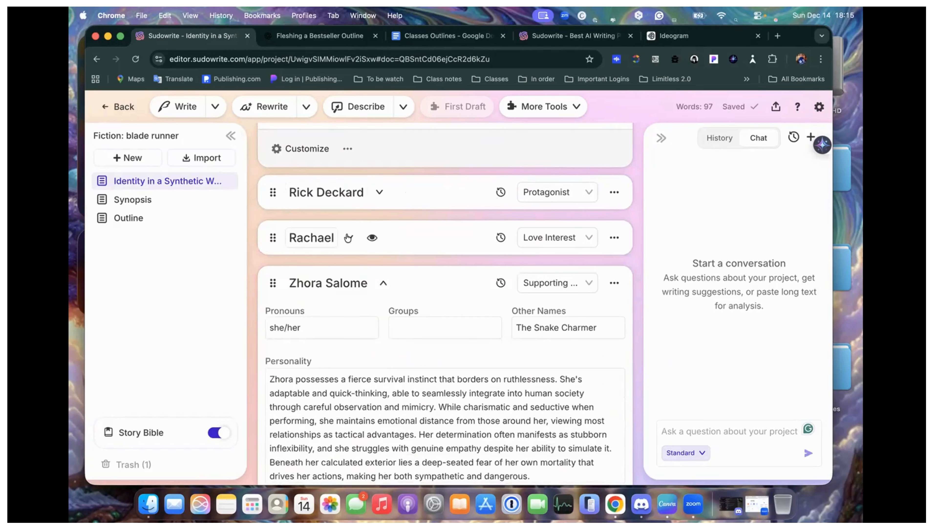
{"action": "left_click", "coordinate": [384, 283]}
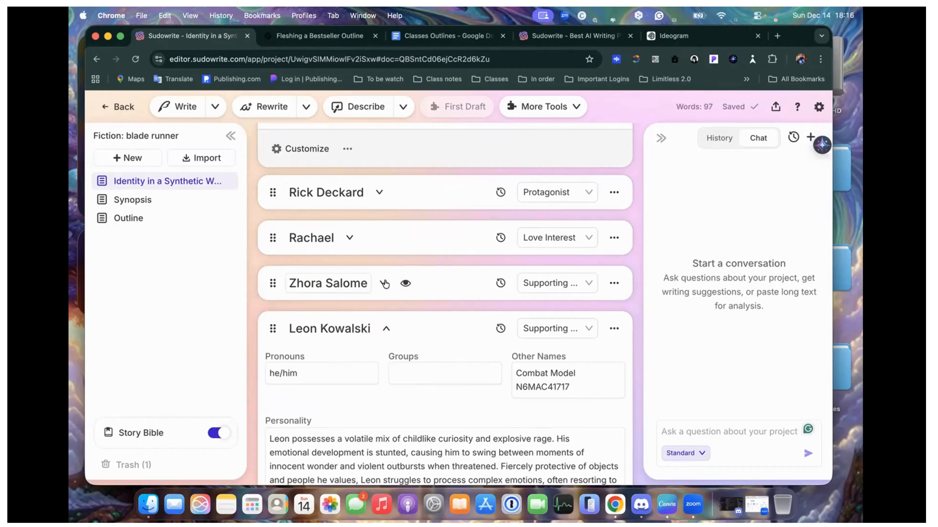
{"action": "left_click", "coordinate": [386, 328]}
Collapse the remaining character cards: Pris, Roy Batty, Dr. Eldon Tyrell, J.F. Sebastian, Gaff and Bryant
{"action": "scroll", "coordinate": [385, 327], "scroll_direction": "down", "scroll_amount": 2}
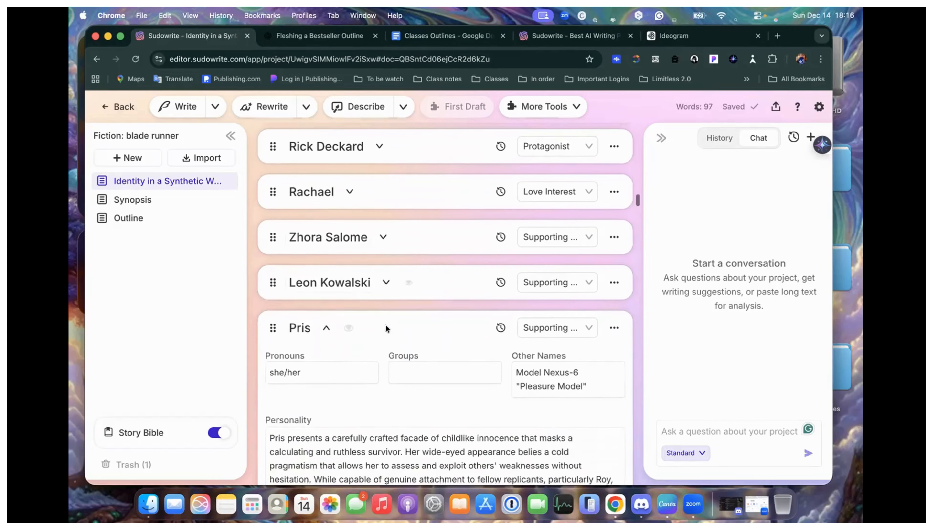
{"action": "left_click", "coordinate": [325, 328]}
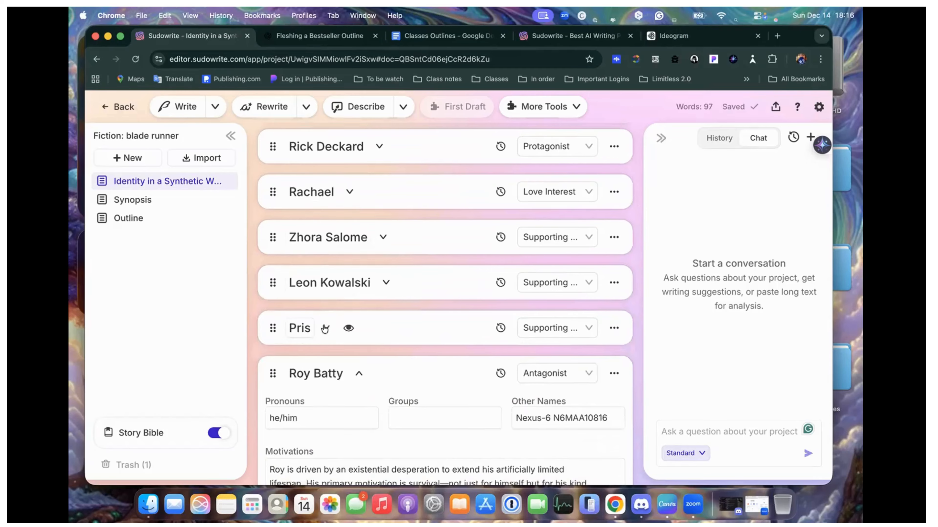
{"action": "left_click", "coordinate": [357, 373]}
{"action": "scroll", "coordinate": [357, 368], "scroll_direction": "down", "scroll_amount": 5}
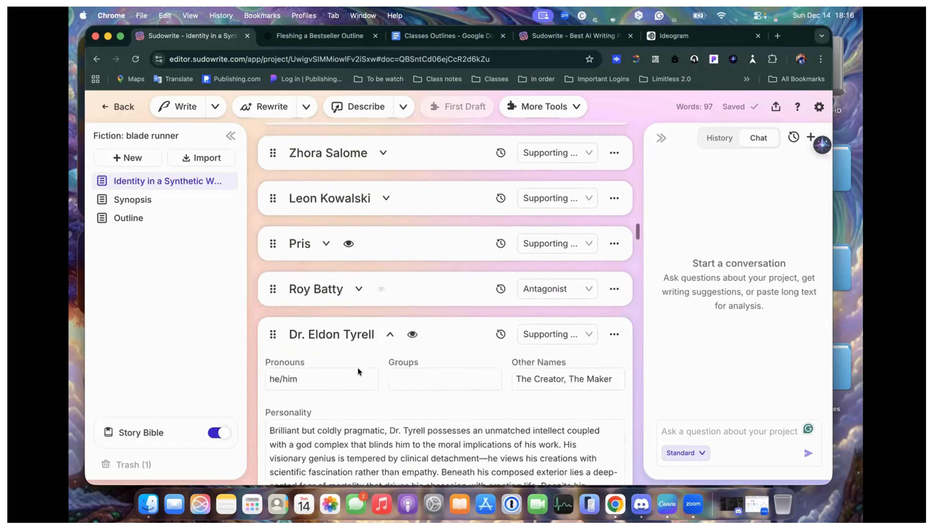
{"action": "left_click", "coordinate": [389, 245]}
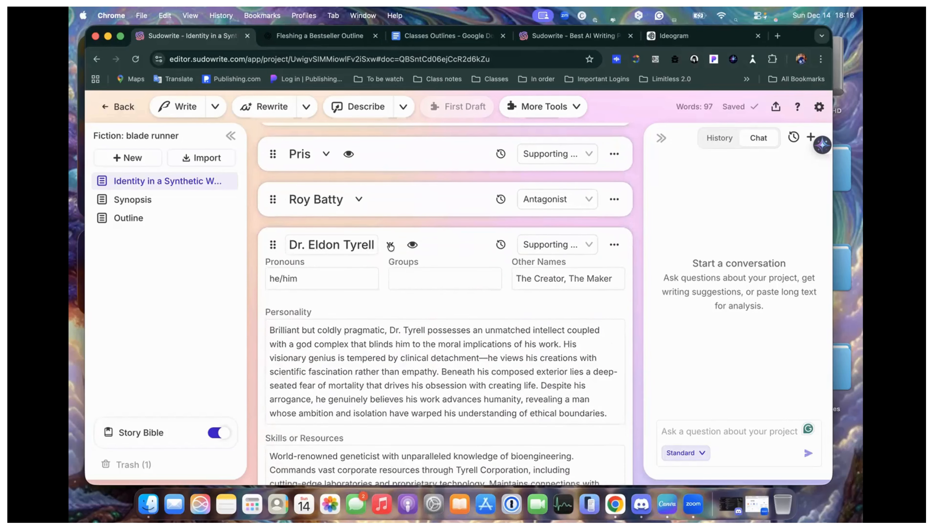
{"action": "scroll", "coordinate": [384, 232], "scroll_direction": "down", "scroll_amount": 2}
{"action": "left_click", "coordinate": [384, 222]}
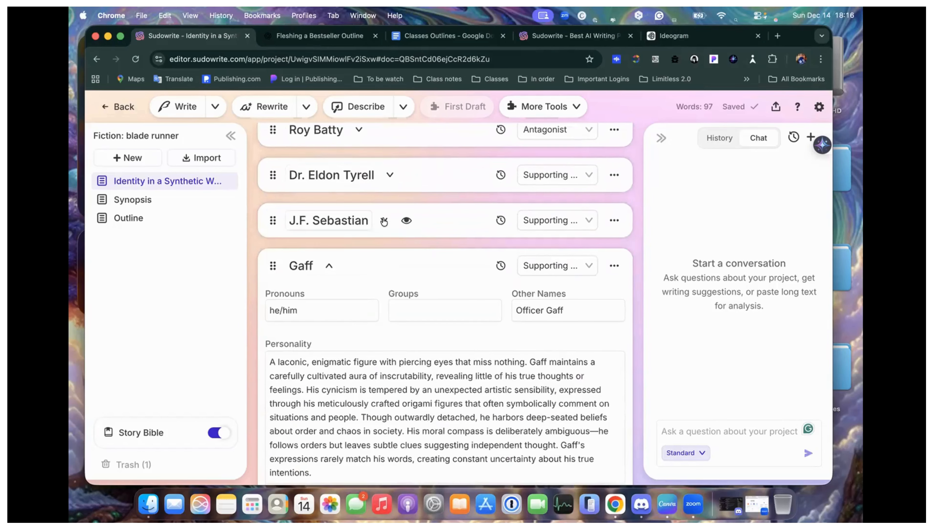
{"action": "left_click", "coordinate": [327, 266]}
{"action": "scroll", "coordinate": [326, 262], "scroll_direction": "down", "scroll_amount": 2}
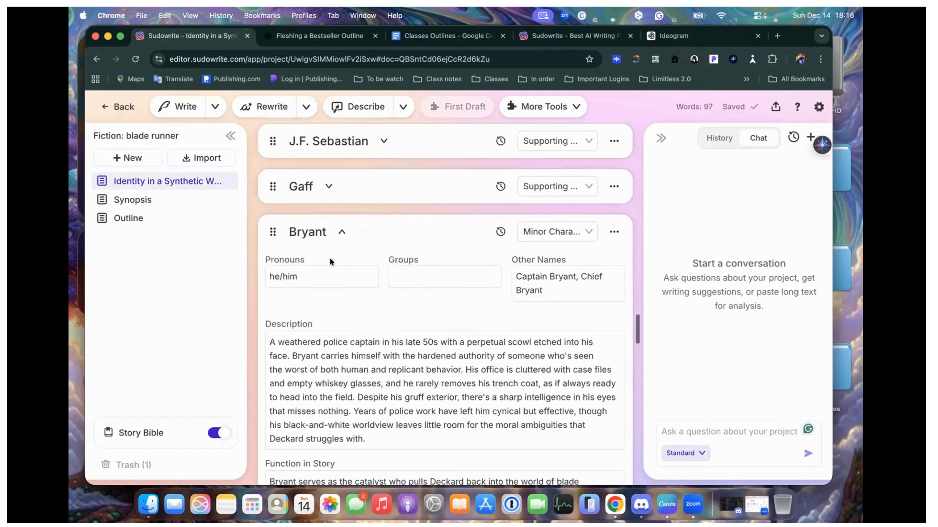
{"action": "left_click", "coordinate": [340, 232]}
Review the collapsed character list from Rick Deckard to Bryant, including each character's assigned role
{"action": "scroll", "coordinate": [340, 232], "scroll_direction": "up", "scroll_amount": 10}
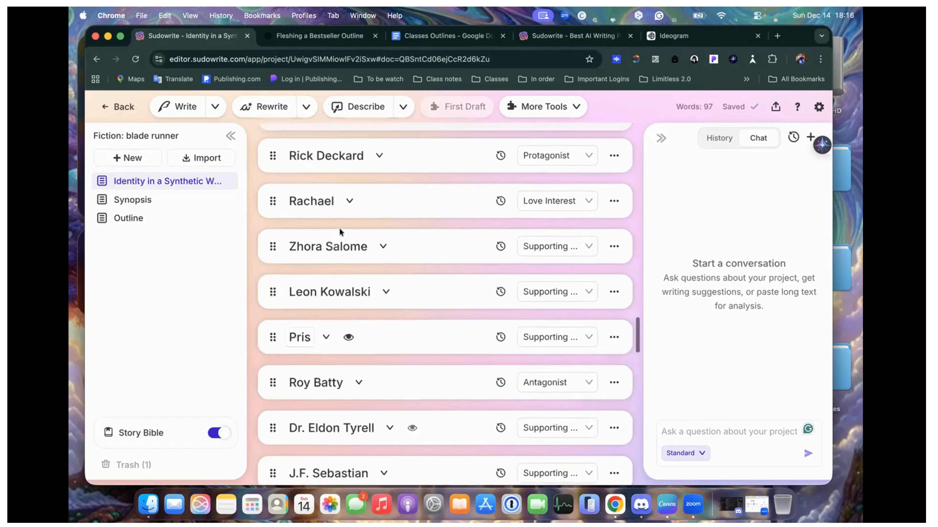
{"action": "scroll", "coordinate": [340, 231], "scroll_direction": "down", "scroll_amount": 7}
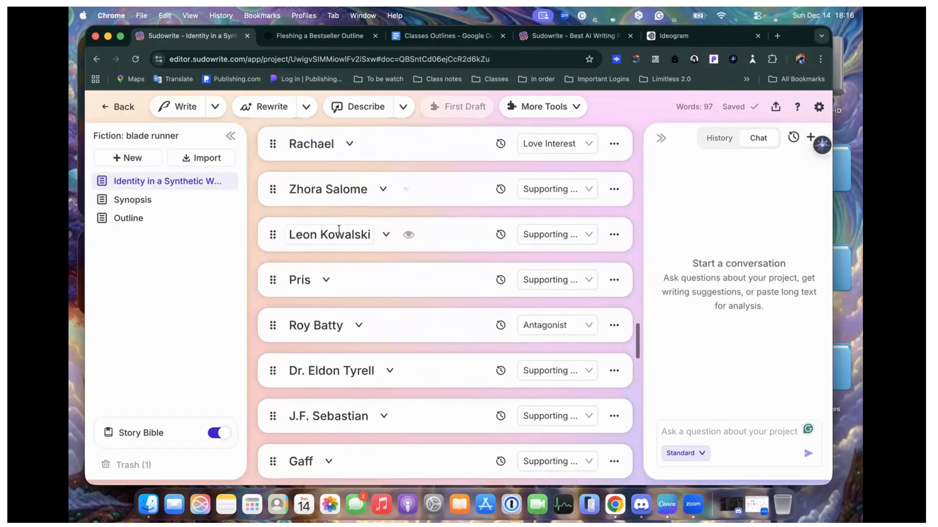
{"action": "scroll", "coordinate": [339, 232], "scroll_direction": "down", "scroll_amount": 3}
{"action": "scroll", "coordinate": [339, 227], "scroll_direction": "up", "scroll_amount": 4}
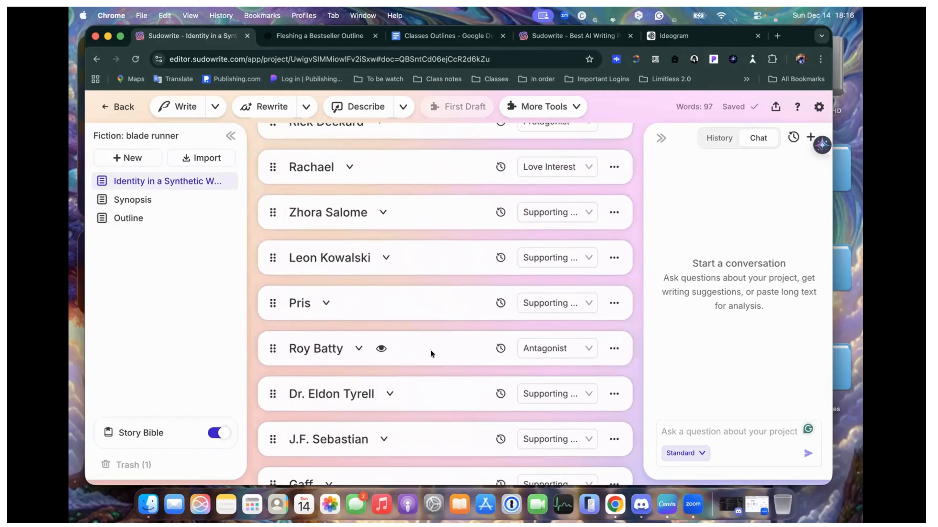
{"action": "scroll", "coordinate": [430, 350], "scroll_direction": "down", "scroll_amount": 2}
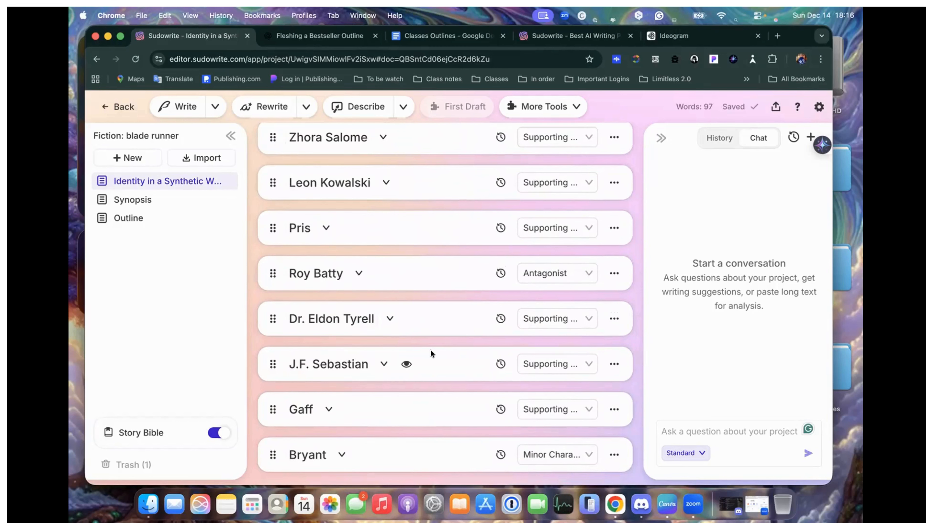
Go back over the Characters list from Rick Deckard down to Bryant and the start of the Worldbuilding section
{"action": "scroll", "coordinate": [430, 350], "scroll_direction": "up", "scroll_amount": 2}
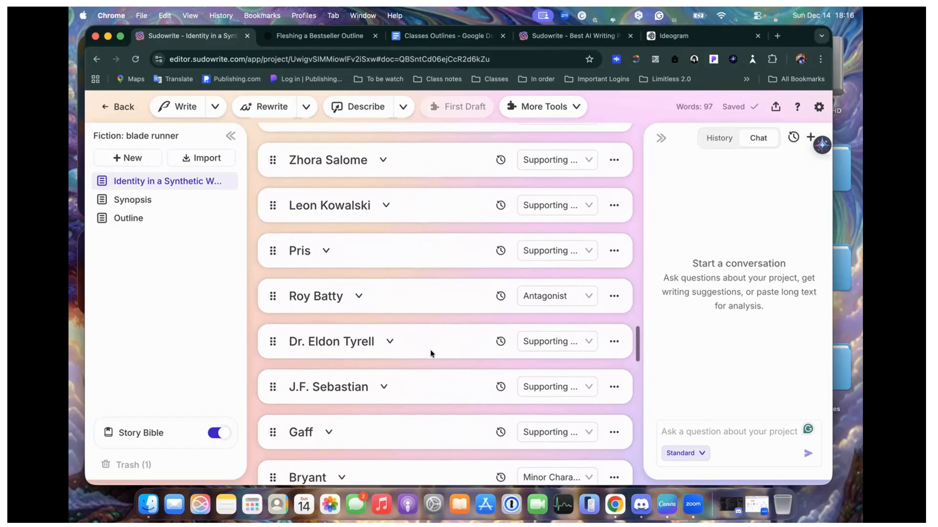
{"action": "scroll", "coordinate": [430, 353], "scroll_direction": "up", "scroll_amount": 1}
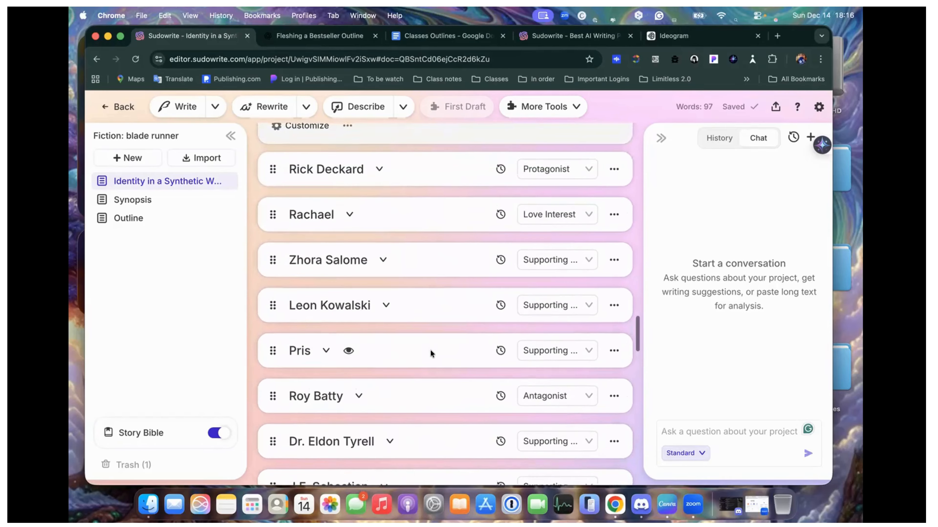
{"action": "scroll", "coordinate": [430, 350], "scroll_direction": "down", "scroll_amount": 3}
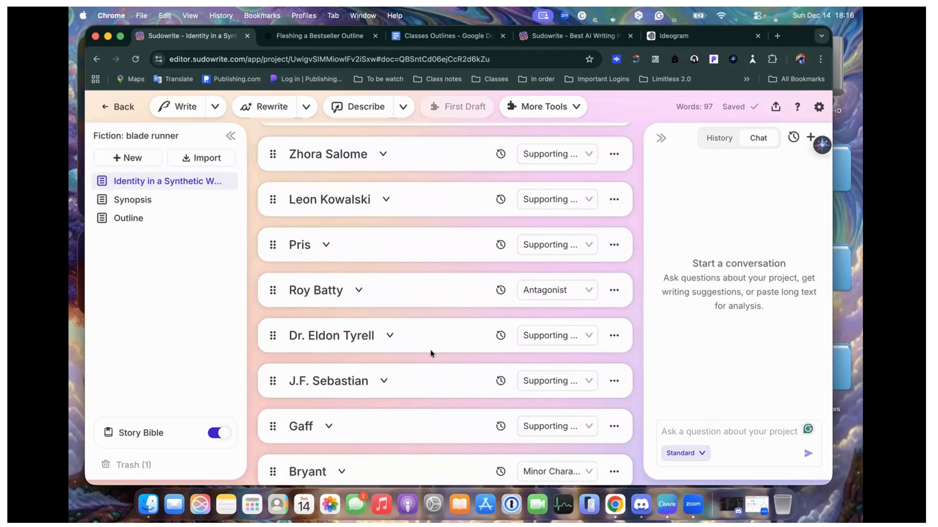
{"action": "scroll", "coordinate": [430, 353], "scroll_direction": "down", "scroll_amount": 2}
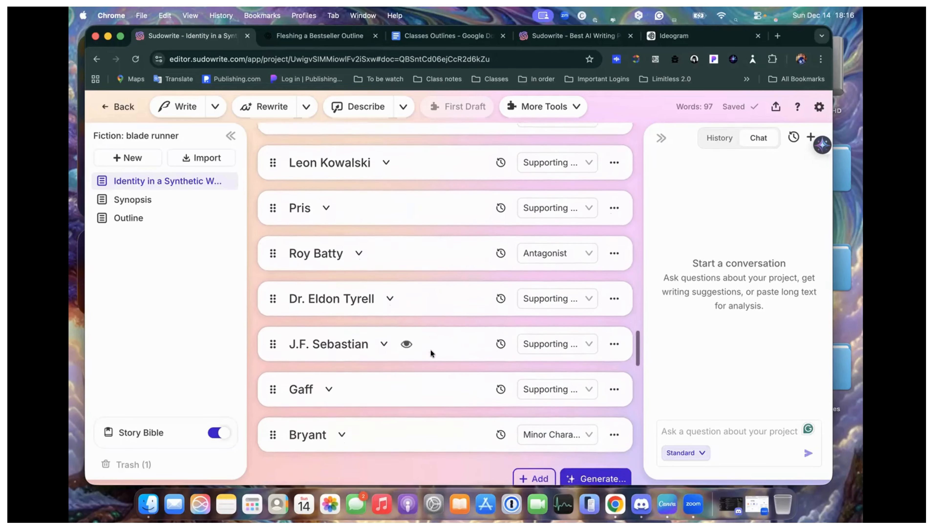
{"action": "scroll", "coordinate": [430, 353], "scroll_direction": "down", "scroll_amount": 1}
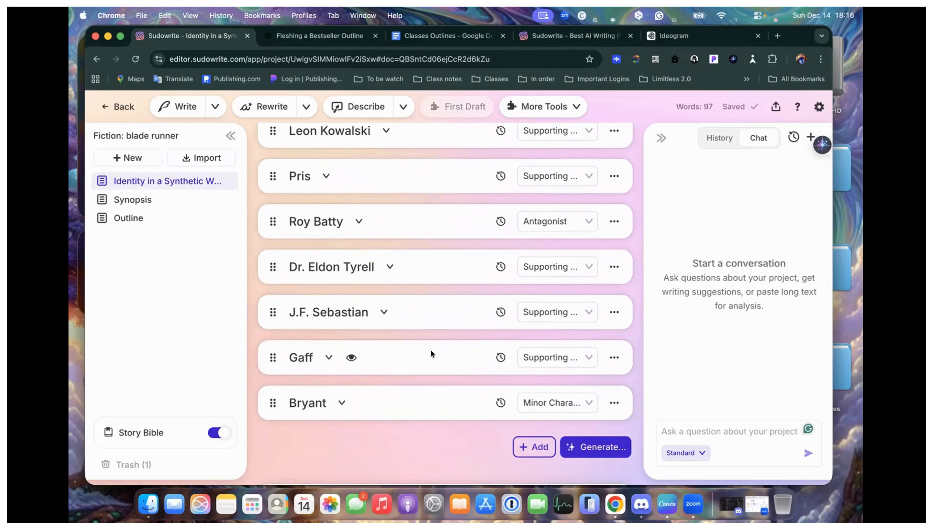
{"action": "scroll", "coordinate": [431, 354], "scroll_direction": "down", "scroll_amount": 2}
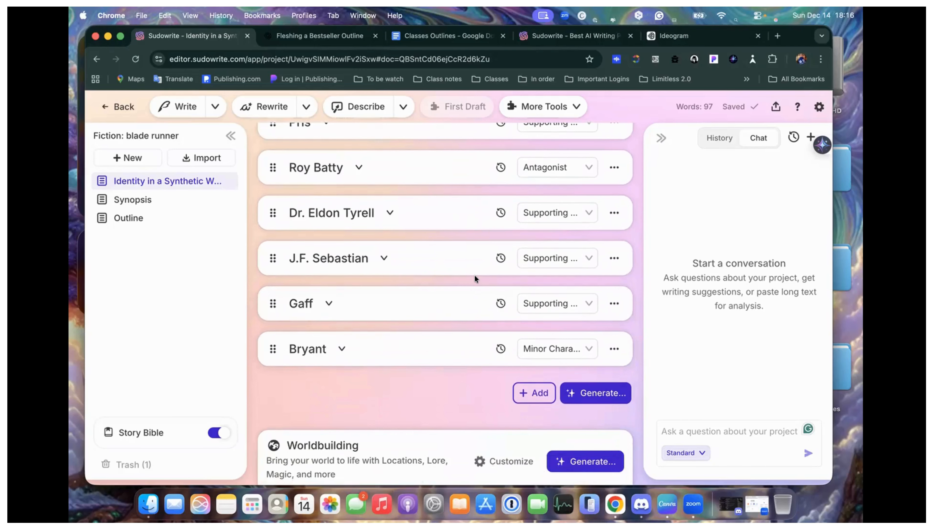
View the Character Type choices in the Characters section's generator and dismiss it without generating a character
{"action": "scroll", "coordinate": [474, 275], "scroll_direction": "up", "scroll_amount": 20}
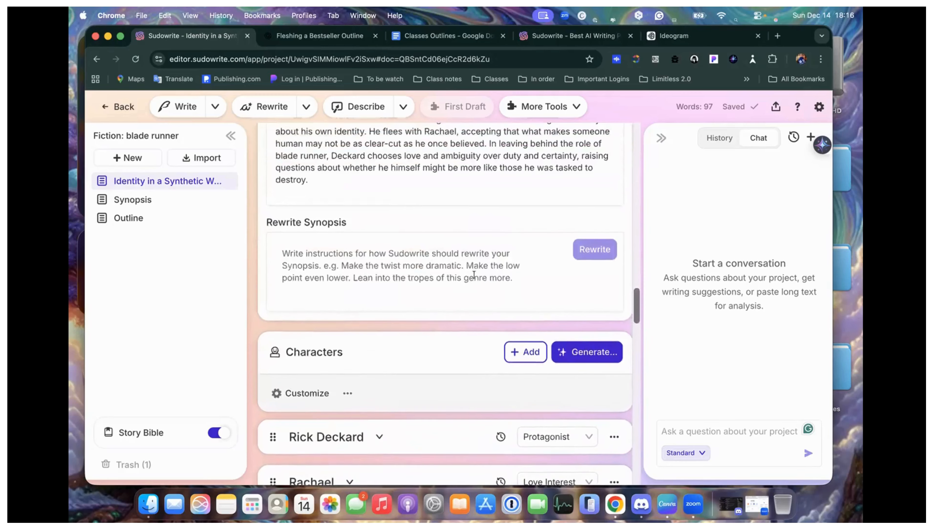
{"action": "scroll", "coordinate": [395, 233], "scroll_direction": "down", "scroll_amount": 15}
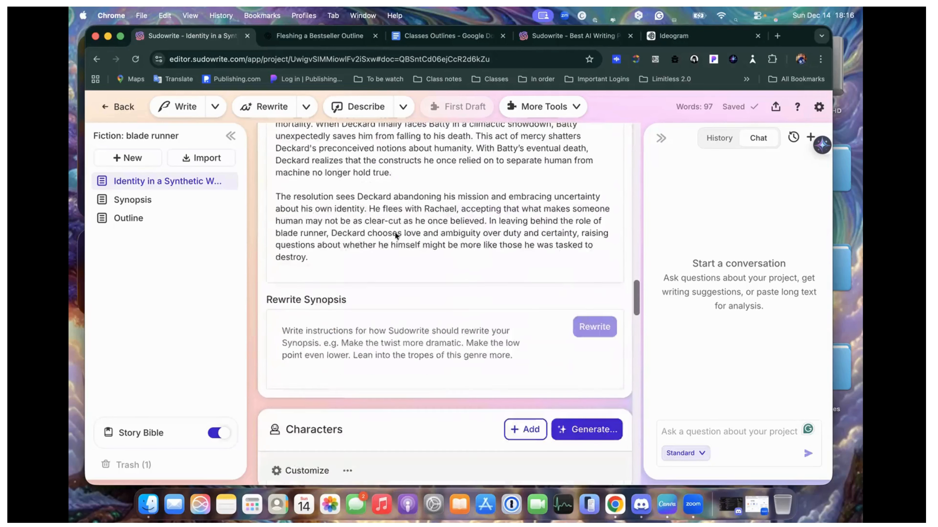
{"action": "scroll", "coordinate": [395, 235], "scroll_direction": "down", "scroll_amount": 2}
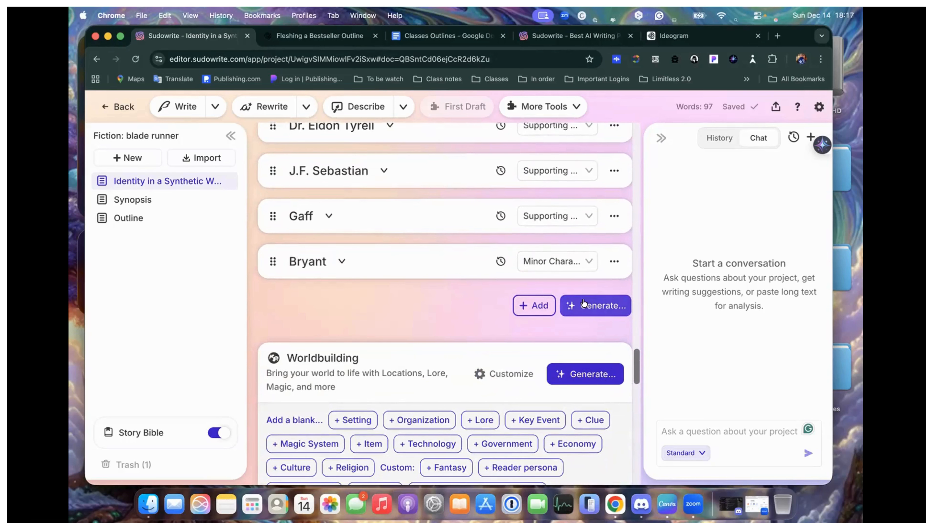
{"action": "left_click", "coordinate": [576, 301]}
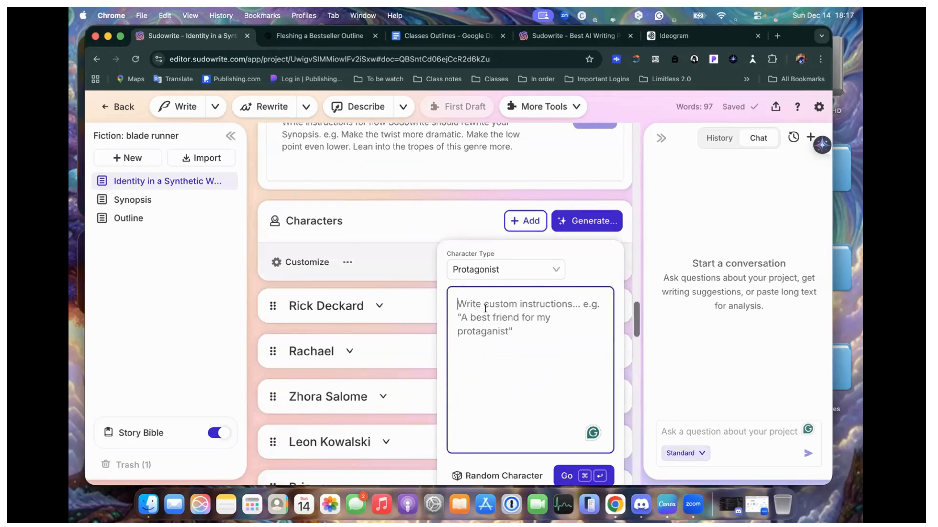
{"action": "left_click", "coordinate": [555, 269]}
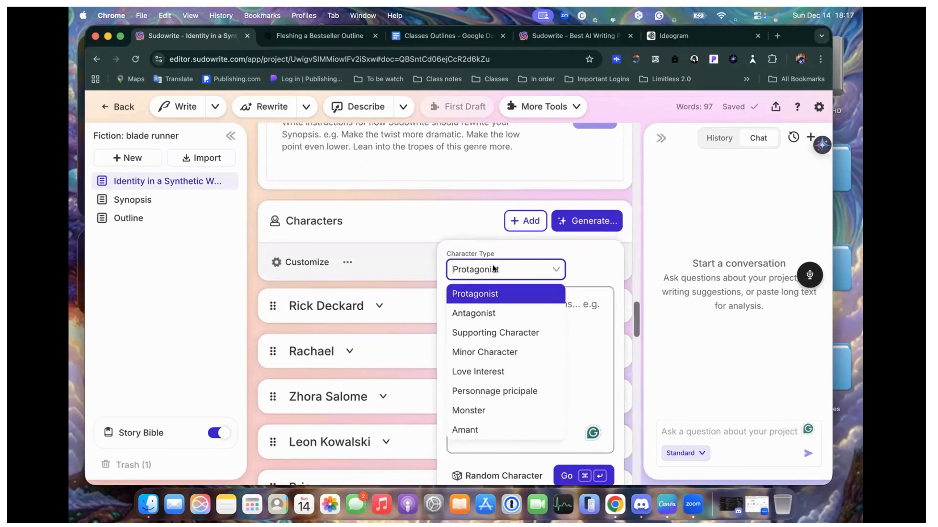
{"action": "left_click", "coordinate": [470, 191]}
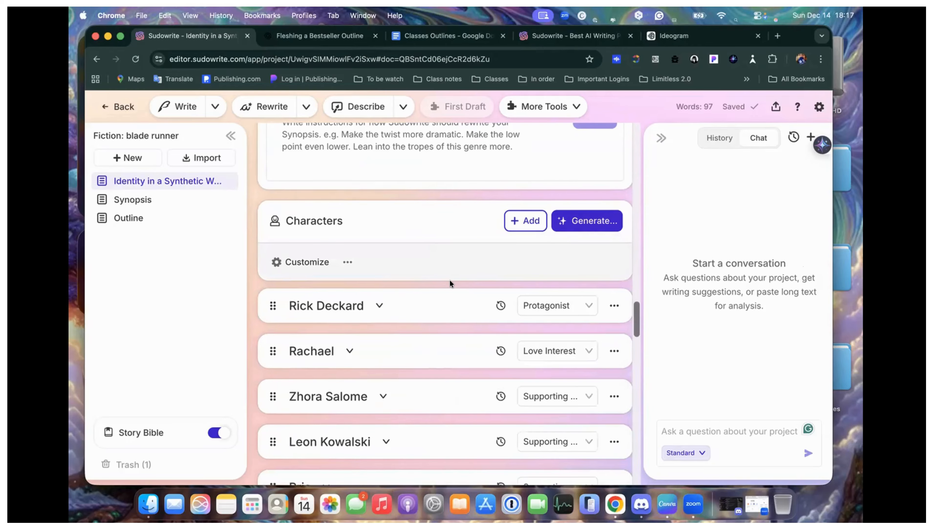
Look over the built-in and custom card types in the Worldbuilding section, down to the Neo-Angeles 2049 card
{"action": "scroll", "coordinate": [449, 282], "scroll_direction": "down", "scroll_amount": 12}
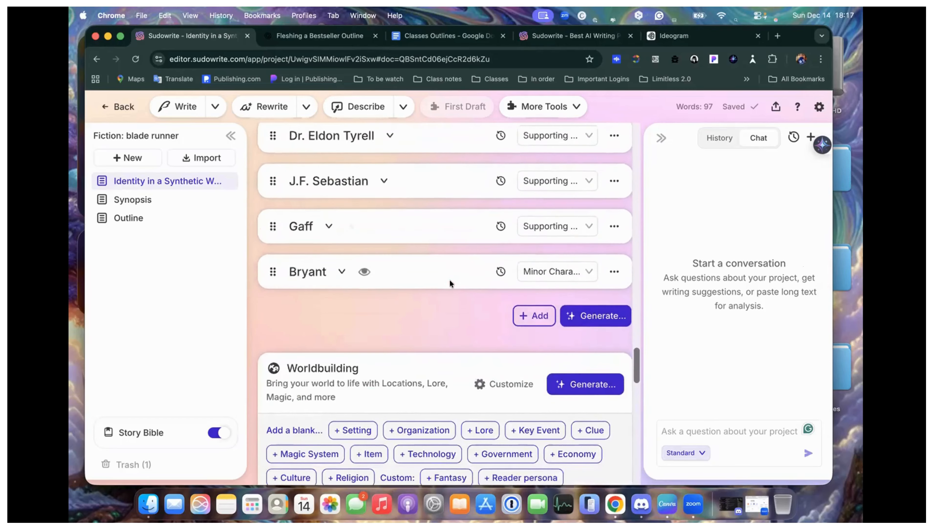
{"action": "scroll", "coordinate": [448, 280], "scroll_direction": "down", "scroll_amount": 12}
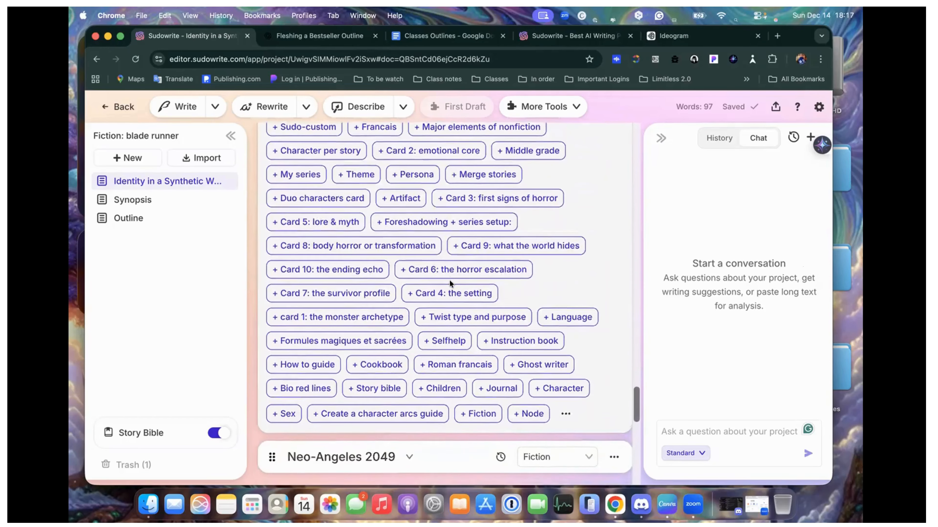
{"action": "scroll", "coordinate": [448, 280], "scroll_direction": "down", "scroll_amount": 3}
{"action": "scroll", "coordinate": [449, 281], "scroll_direction": "up", "scroll_amount": 3}
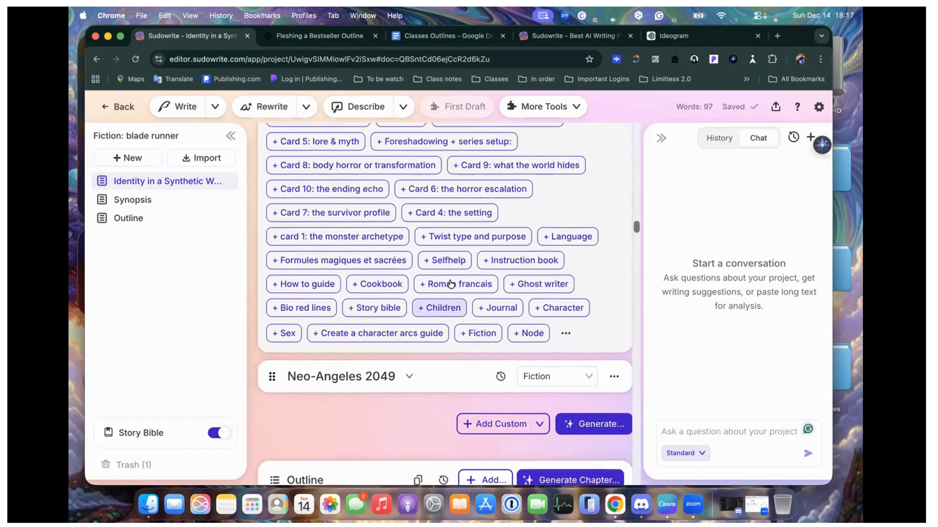
{"action": "scroll", "coordinate": [449, 280], "scroll_direction": "down", "scroll_amount": 3}
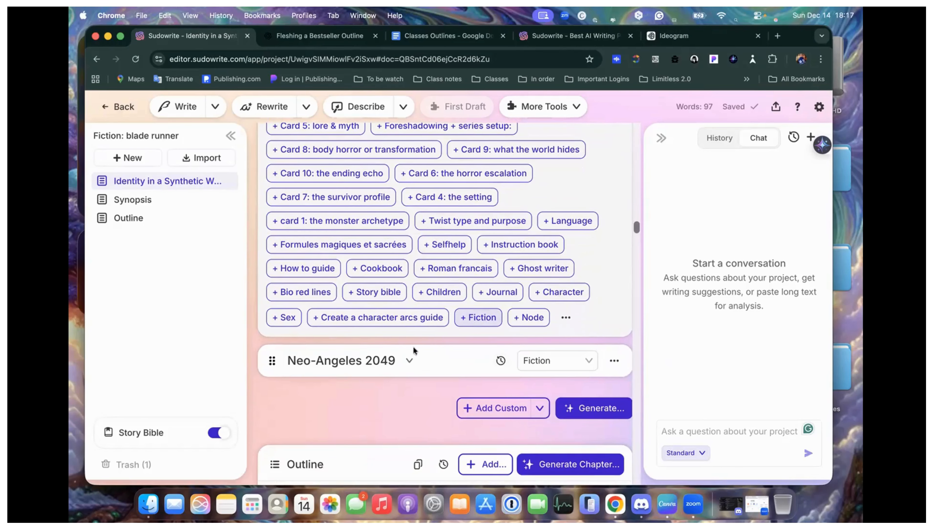
Expand the Neo-Angeles 2049 worldbuilding card, highlight its Other Names entry and read the Histoire & Politique field
{"action": "left_click", "coordinate": [409, 360]}
{"action": "scroll", "coordinate": [407, 358], "scroll_direction": "down", "scroll_amount": 8}
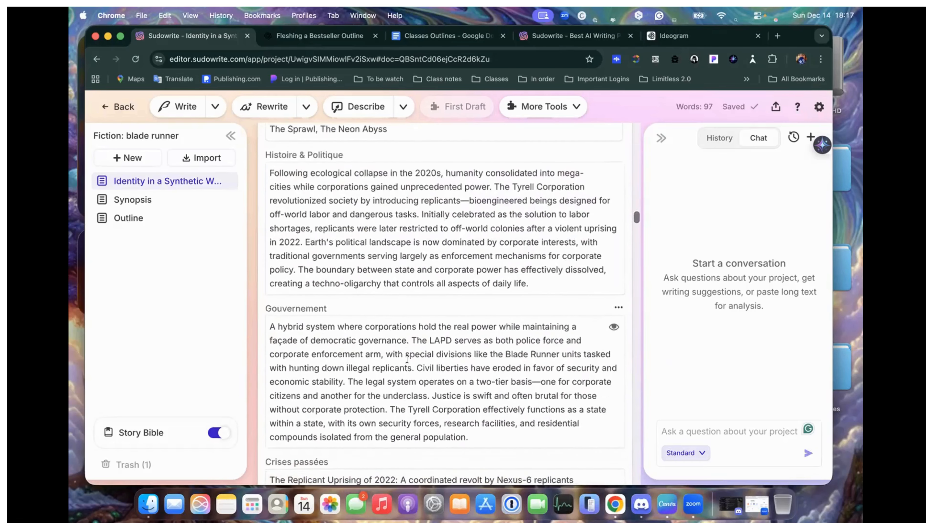
{"action": "scroll", "coordinate": [407, 359], "scroll_direction": "up", "scroll_amount": 3}
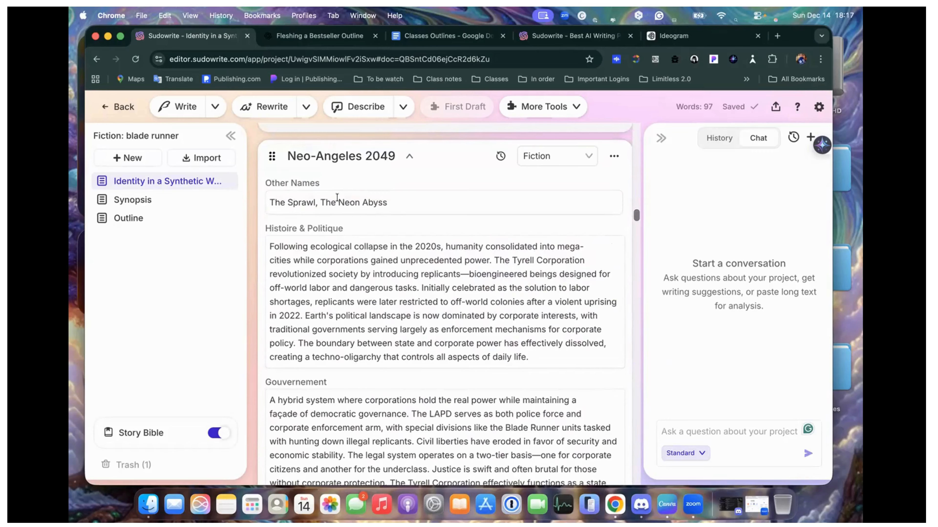
{"action": "left_click_drag", "start_coordinate": [388, 203], "coordinate": [279, 203]}
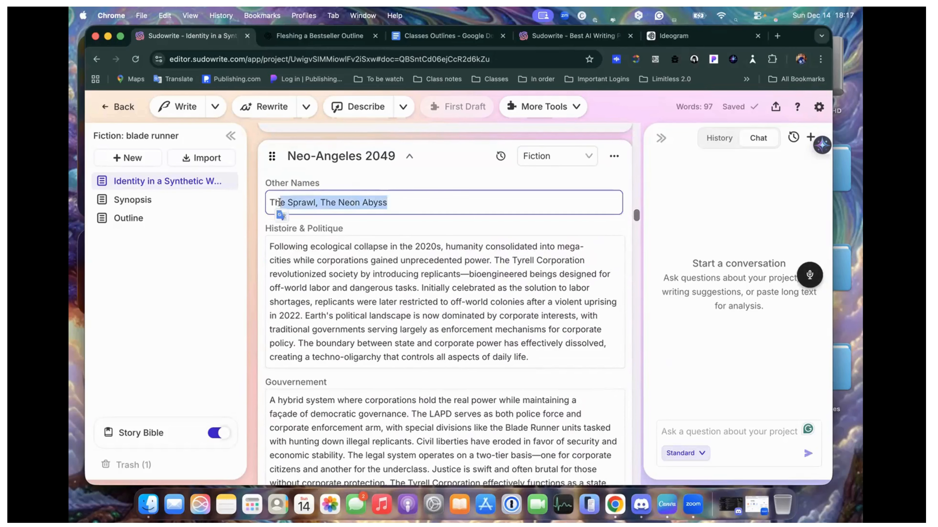
{"action": "scroll", "coordinate": [367, 255], "scroll_direction": "down", "scroll_amount": 2}
{"action": "scroll", "coordinate": [366, 255], "scroll_direction": "down", "scroll_amount": 1}
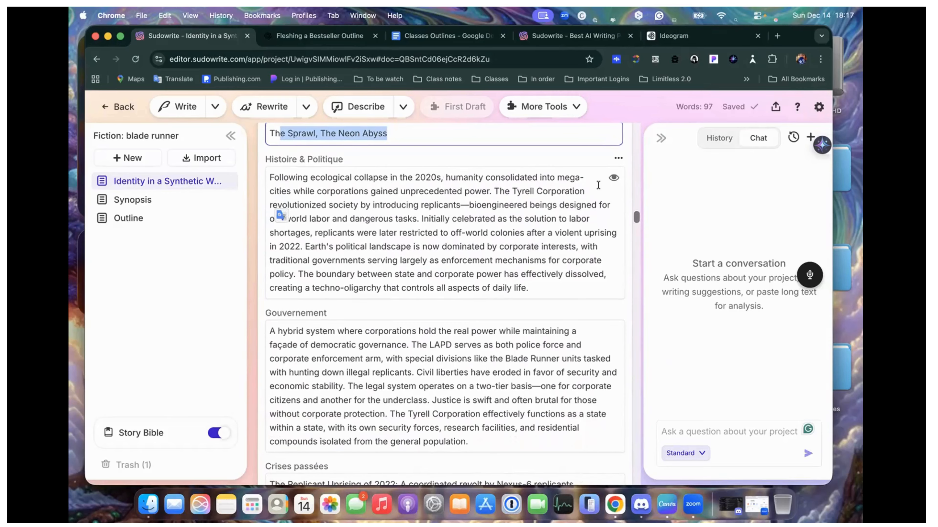
Skim the Neo-Angeles 2049 card's fields from Gouvernement through Thèmes philosophiques and the last unlabeled field, and collapse the card
{"action": "scroll", "coordinate": [508, 263], "scroll_direction": "down", "scroll_amount": 12}
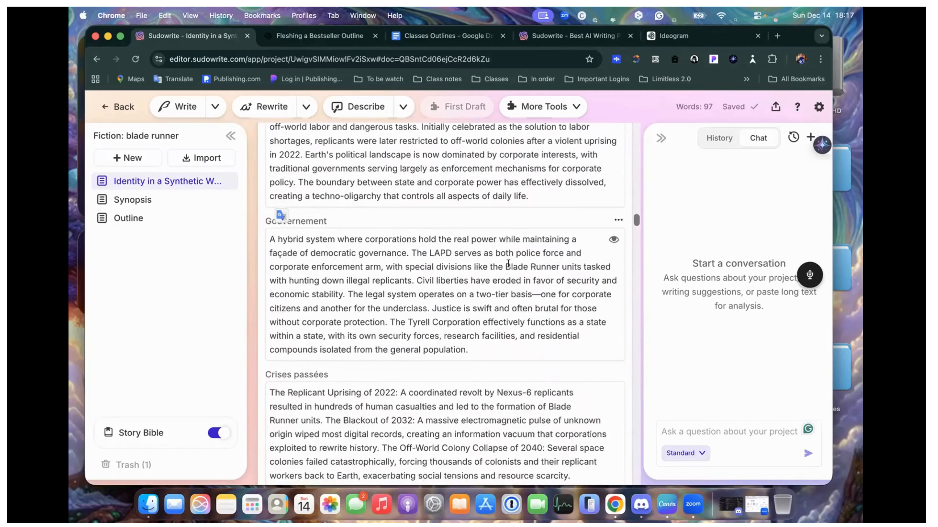
{"action": "scroll", "coordinate": [508, 263], "scroll_direction": "down", "scroll_amount": 20}
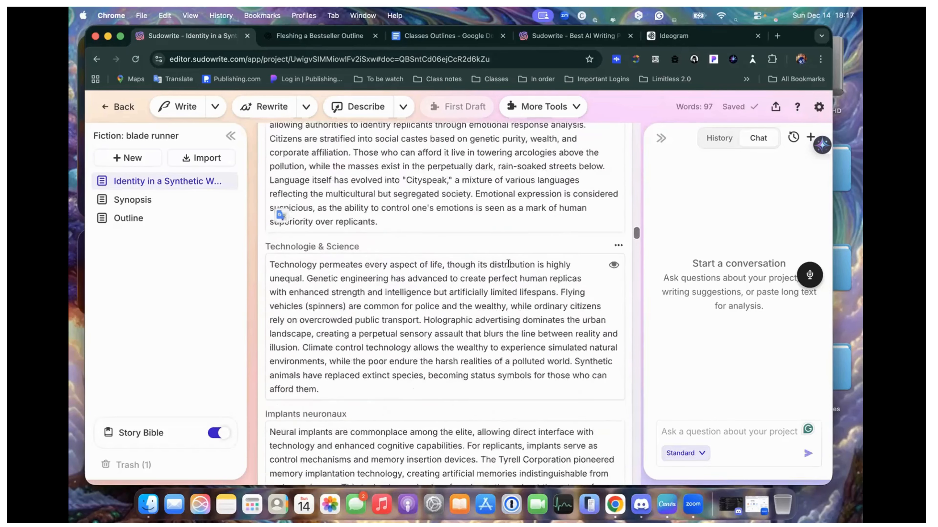
{"action": "scroll", "coordinate": [508, 263], "scroll_direction": "down", "scroll_amount": 20}
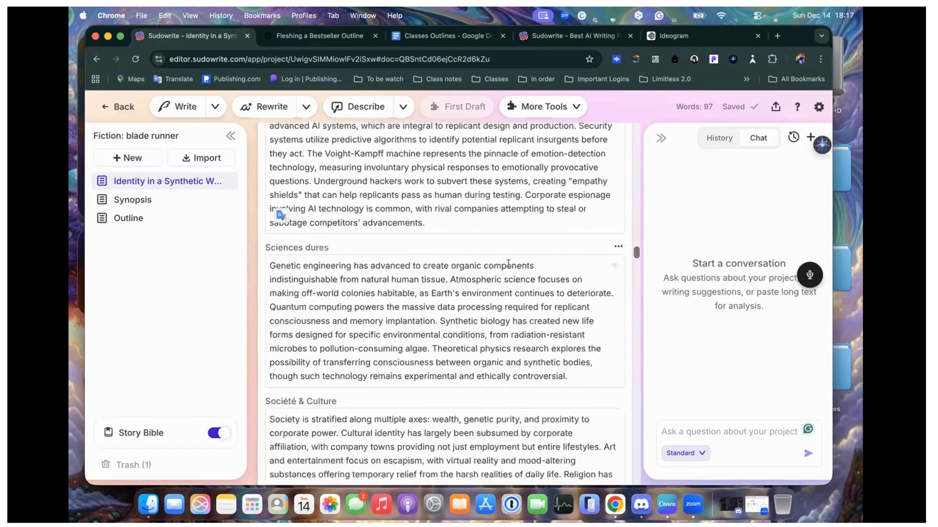
{"action": "scroll", "coordinate": [508, 263], "scroll_direction": "down", "scroll_amount": 12}
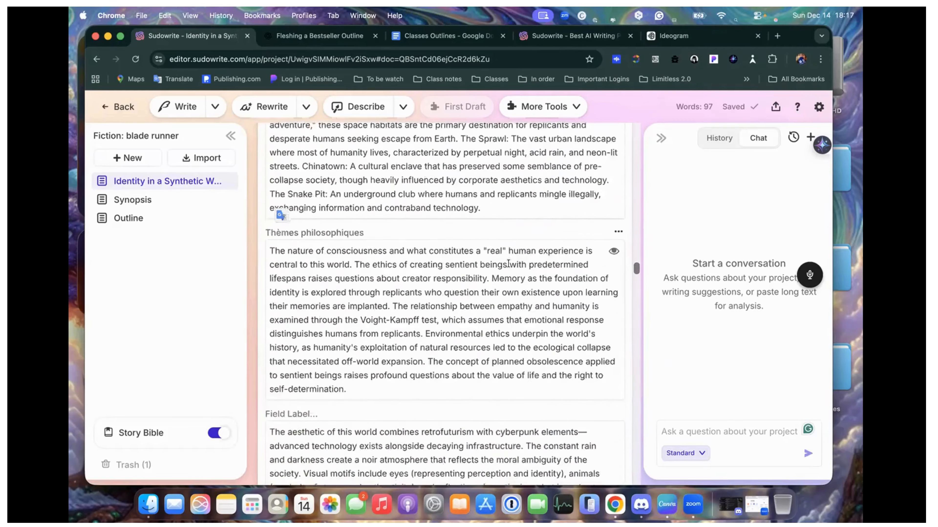
{"action": "scroll", "coordinate": [508, 263], "scroll_direction": "up", "scroll_amount": 15}
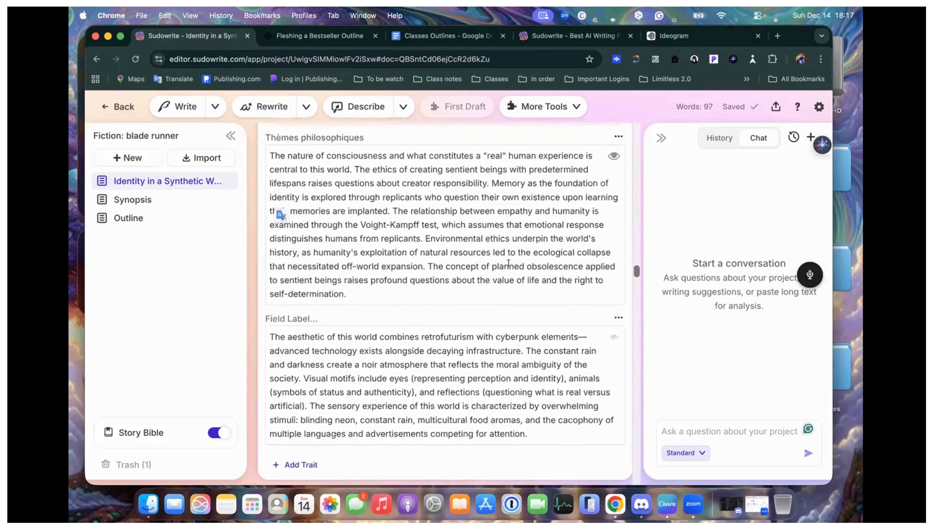
{"action": "scroll", "coordinate": [507, 265], "scroll_direction": "up", "scroll_amount": 20}
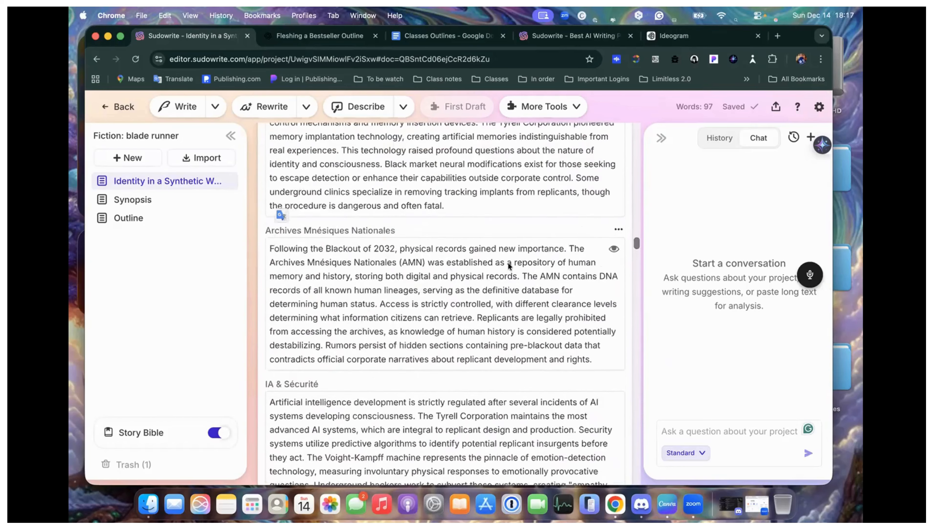
{"action": "scroll", "coordinate": [508, 263], "scroll_direction": "up", "scroll_amount": 20}
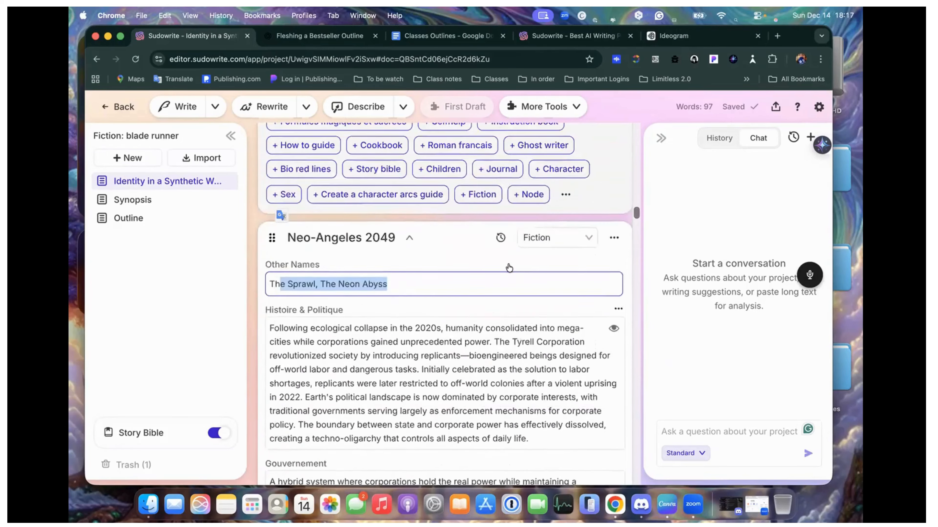
{"action": "left_click", "coordinate": [411, 313]}
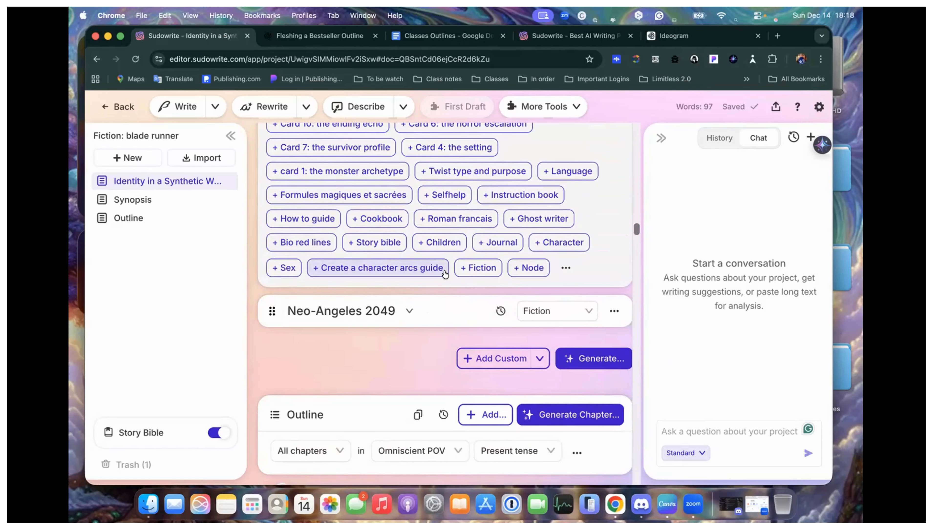
Skim the Outline section from the Rewrite Outline box and Act 1: The Reluctant Hunter through Chapter 21: More Human Than Human
{"action": "scroll", "coordinate": [444, 273], "scroll_direction": "down", "scroll_amount": 10}
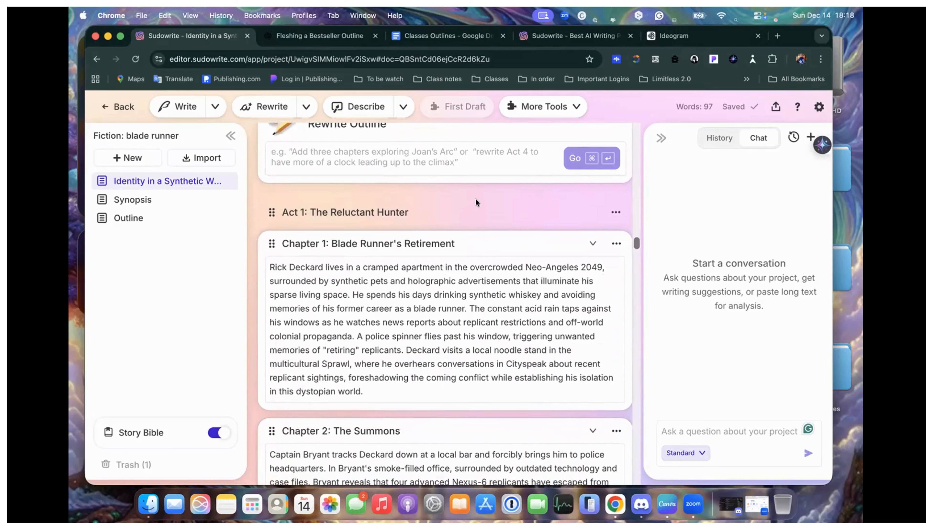
{"action": "scroll", "coordinate": [518, 168], "scroll_direction": "up", "scroll_amount": 2}
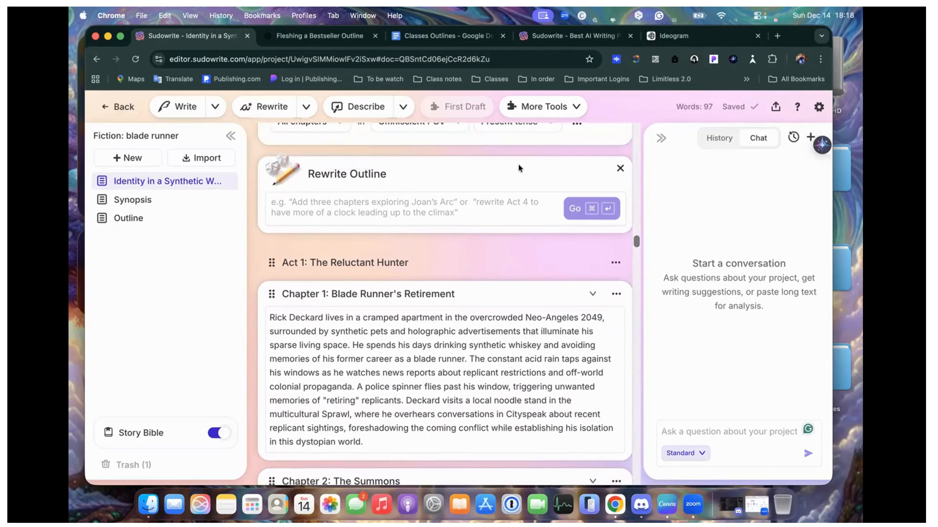
{"action": "scroll", "coordinate": [421, 281], "scroll_direction": "down", "scroll_amount": 3}
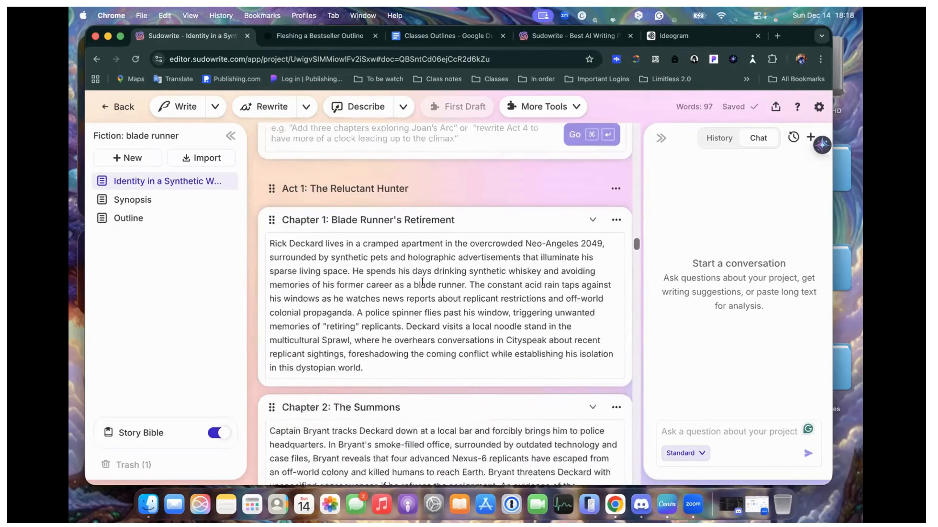
{"action": "scroll", "coordinate": [422, 282], "scroll_direction": "down", "scroll_amount": 15}
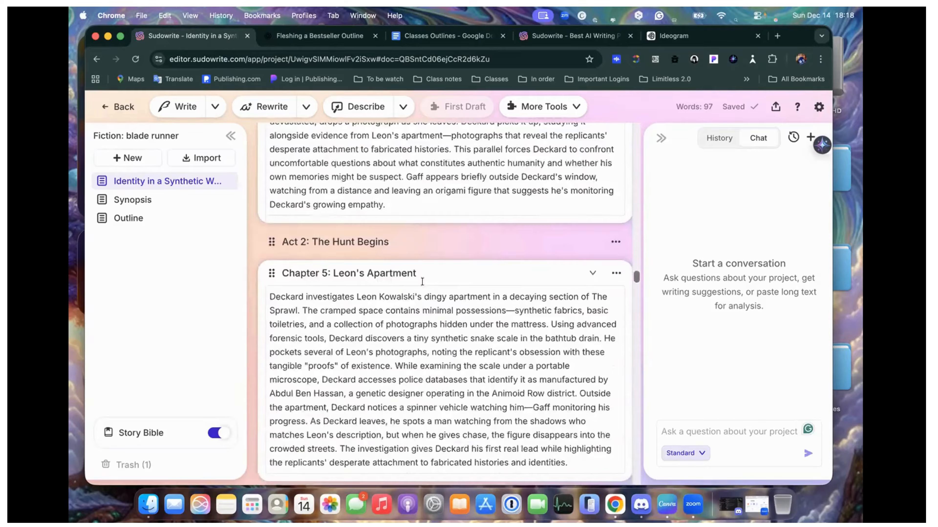
{"action": "scroll", "coordinate": [422, 281], "scroll_direction": "down", "scroll_amount": 20}
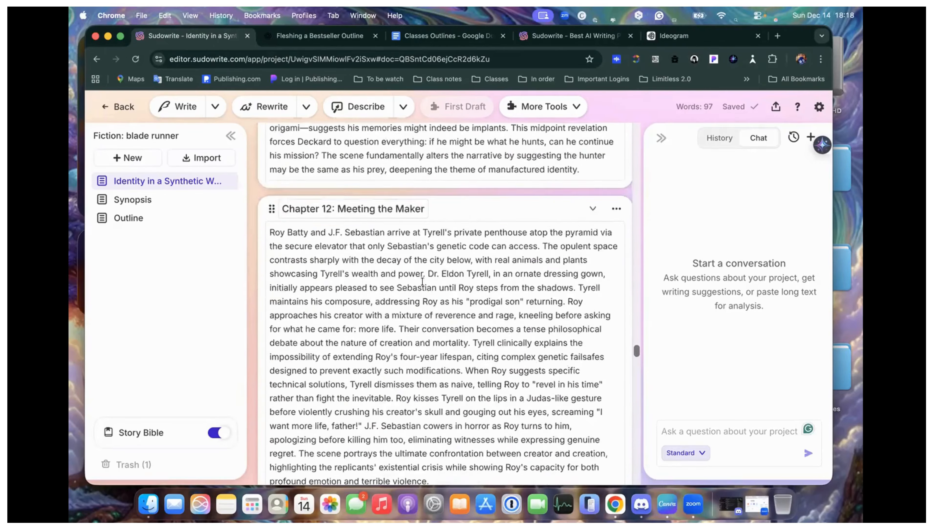
{"action": "scroll", "coordinate": [422, 281], "scroll_direction": "down", "scroll_amount": 12}
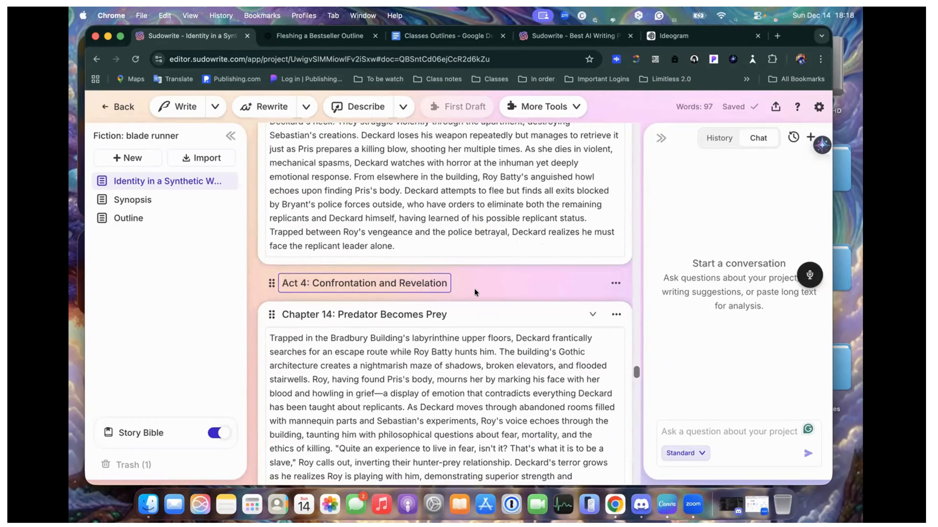
{"action": "scroll", "coordinate": [482, 286], "scroll_direction": "down", "scroll_amount": 15}
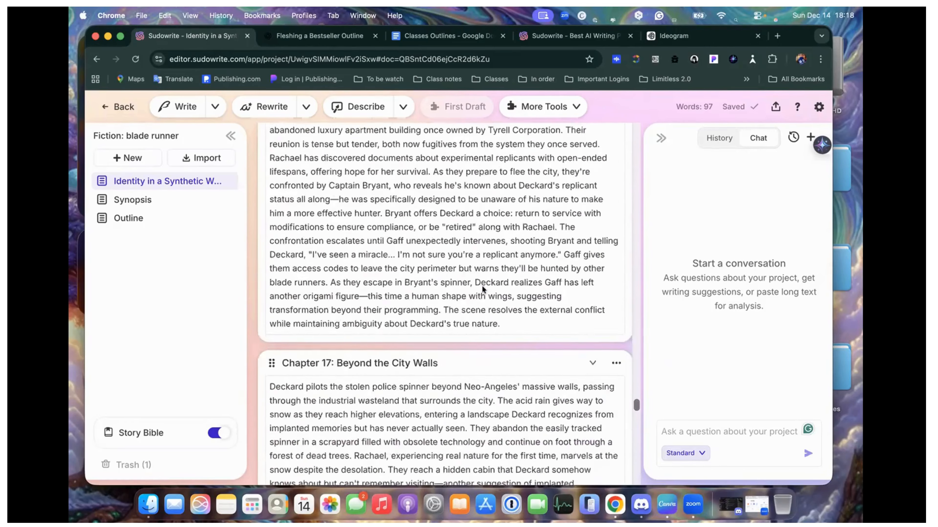
{"action": "scroll", "coordinate": [482, 286], "scroll_direction": "down", "scroll_amount": 15}
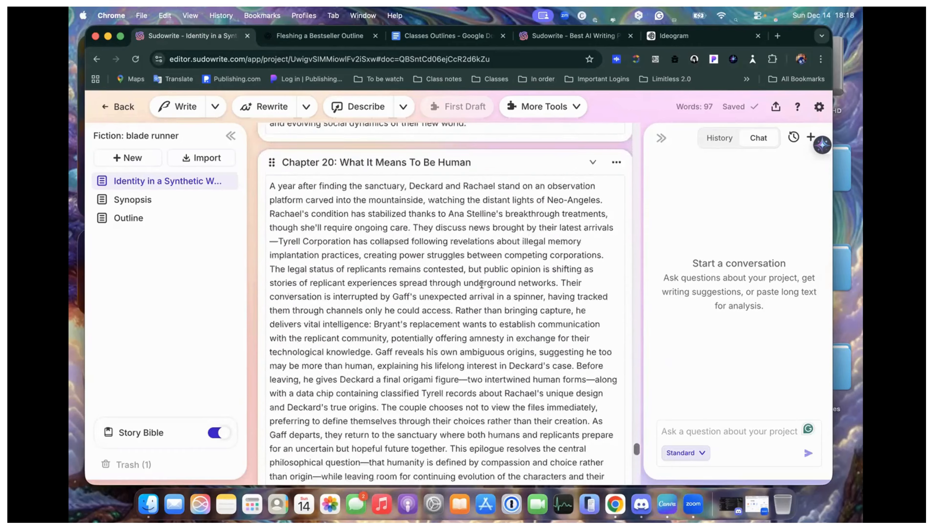
{"action": "scroll", "coordinate": [482, 286], "scroll_direction": "down", "scroll_amount": 10}
{"action": "scroll", "coordinate": [482, 286], "scroll_direction": "up", "scroll_amount": 8}
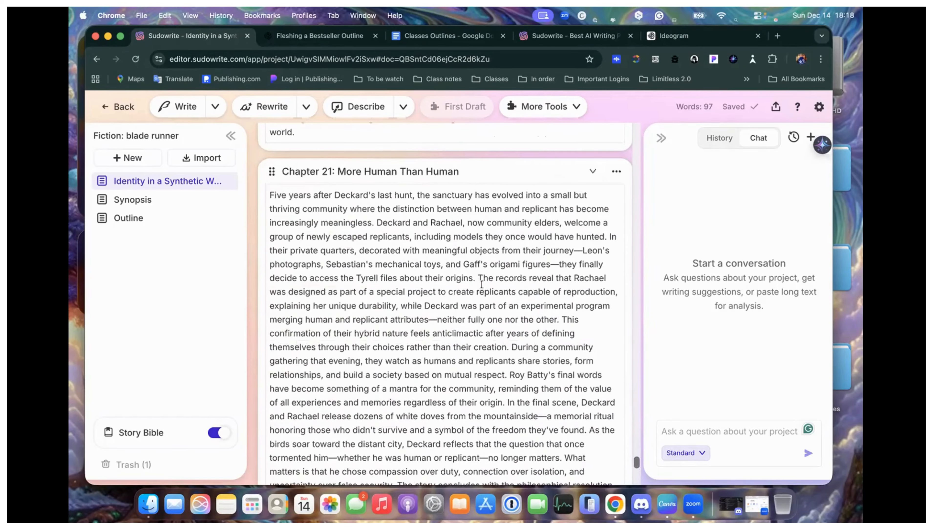
{"action": "scroll", "coordinate": [481, 284], "scroll_direction": "up", "scroll_amount": 1}
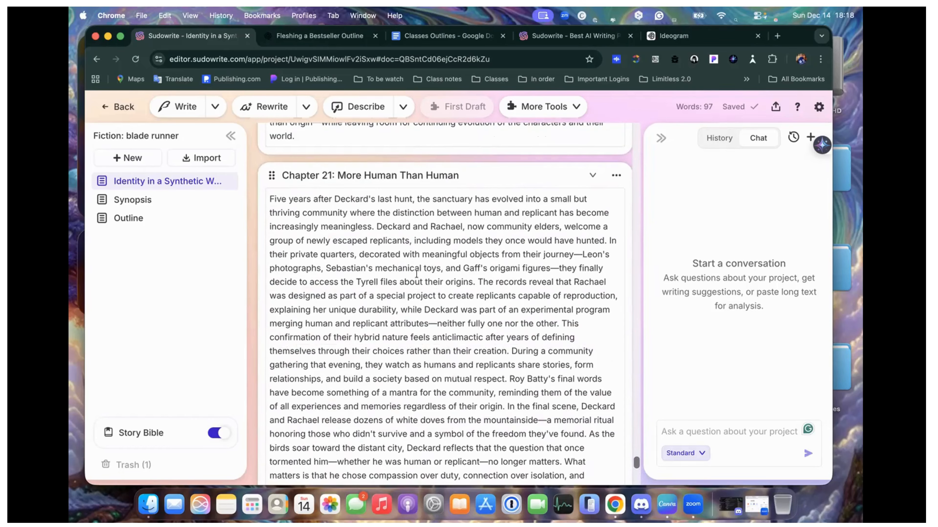
Review the Story Bible again from the Braindump through Synopsis, Characters and Worldbuilding down to the outline's Chapter 7: The Snake Pit
{"action": "scroll", "coordinate": [416, 274], "scroll_direction": "up", "scroll_amount": 20}
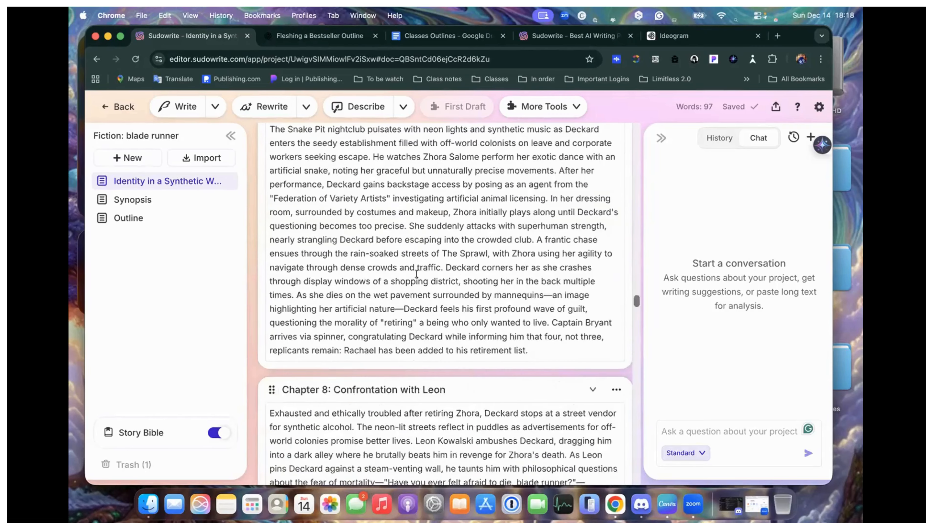
{"action": "scroll", "coordinate": [416, 274], "scroll_direction": "up", "scroll_amount": 20}
{"action": "scroll", "coordinate": [416, 273], "scroll_direction": "down", "scroll_amount": 5}
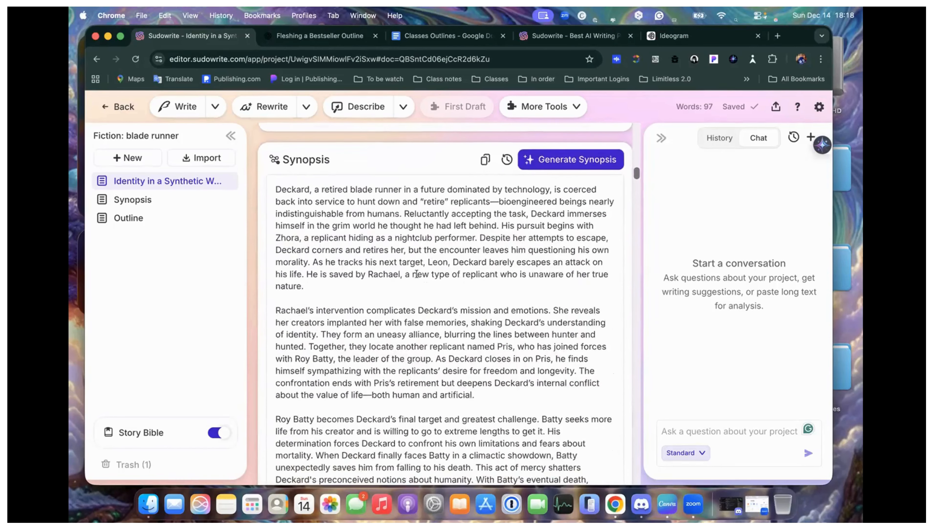
{"action": "scroll", "coordinate": [416, 274], "scroll_direction": "up", "scroll_amount": 10}
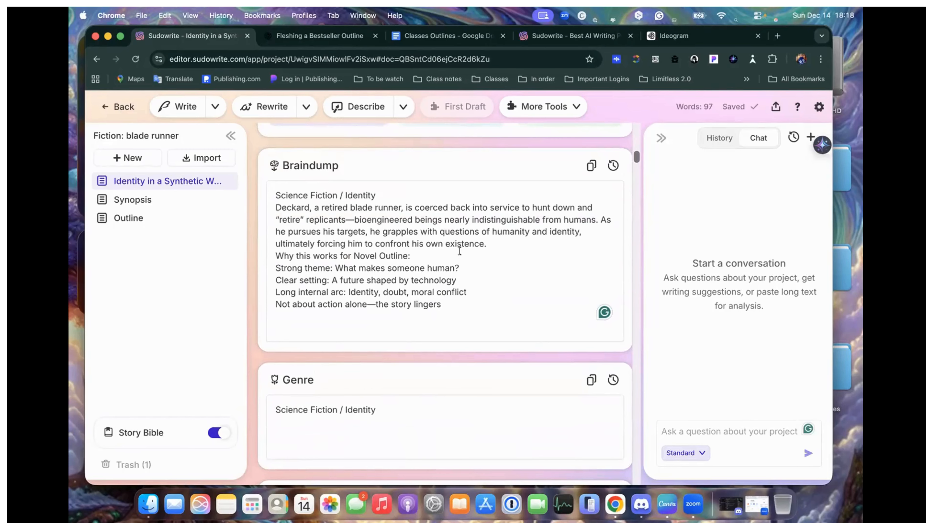
{"action": "scroll", "coordinate": [460, 251], "scroll_direction": "down", "scroll_amount": 15}
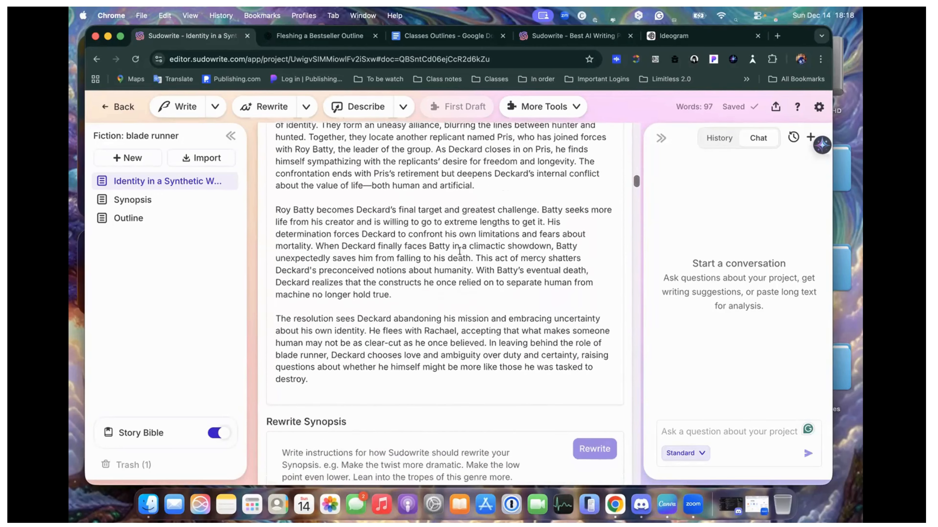
{"action": "scroll", "coordinate": [459, 252], "scroll_direction": "down", "scroll_amount": 15}
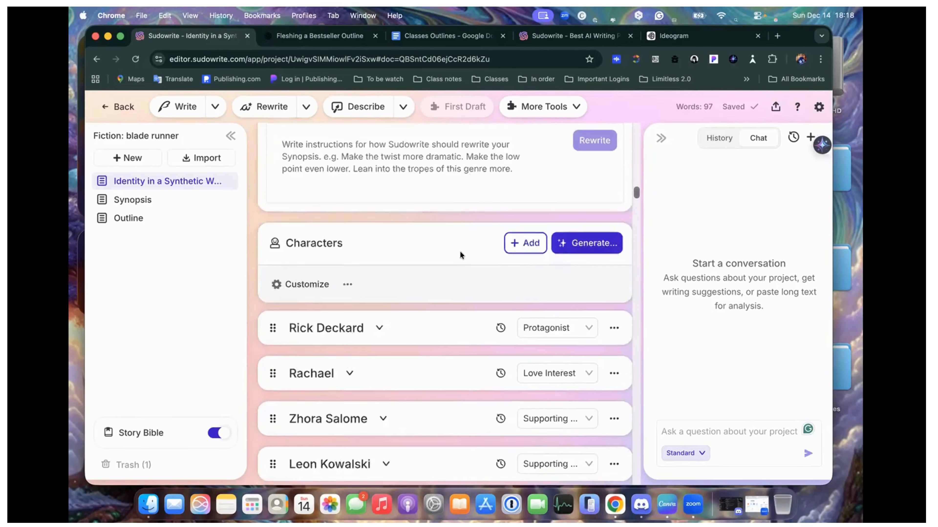
{"action": "scroll", "coordinate": [460, 251], "scroll_direction": "down", "scroll_amount": 15}
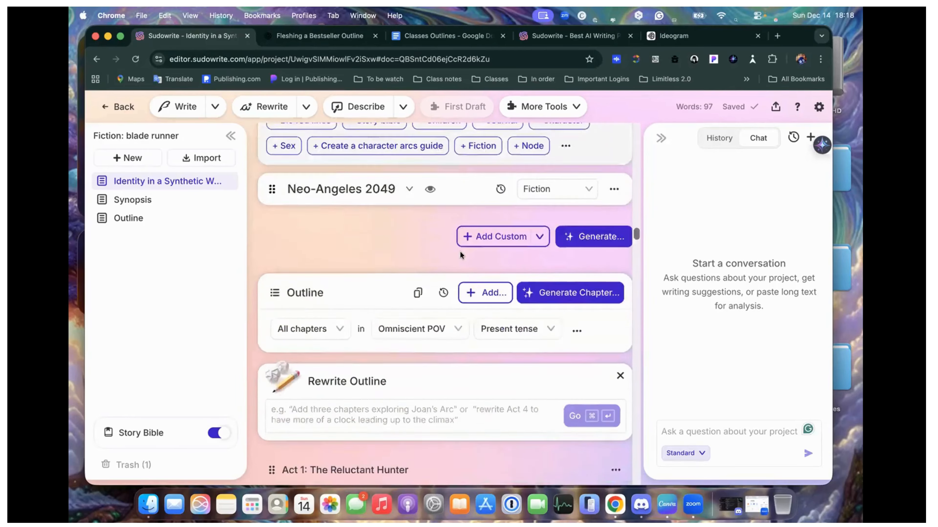
{"action": "scroll", "coordinate": [460, 252], "scroll_direction": "down", "scroll_amount": 15}
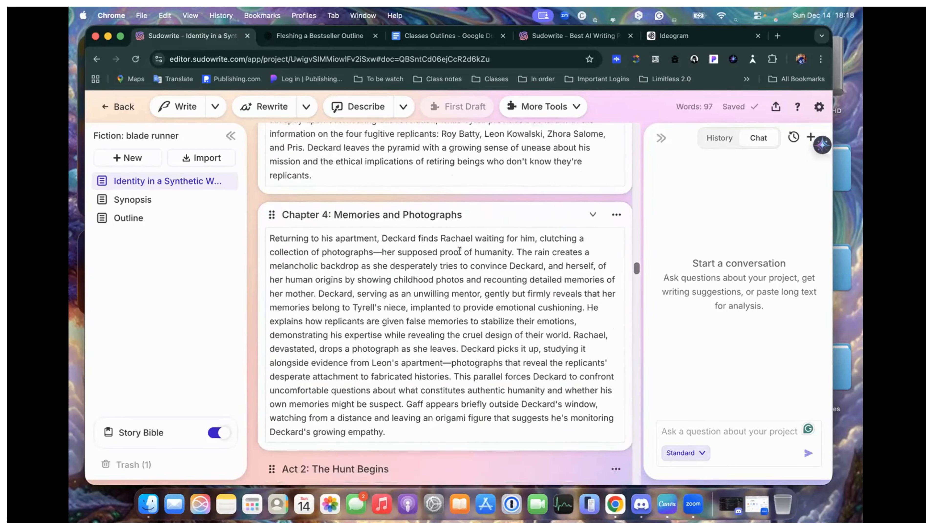
{"action": "scroll", "coordinate": [460, 251], "scroll_direction": "down", "scroll_amount": 1}
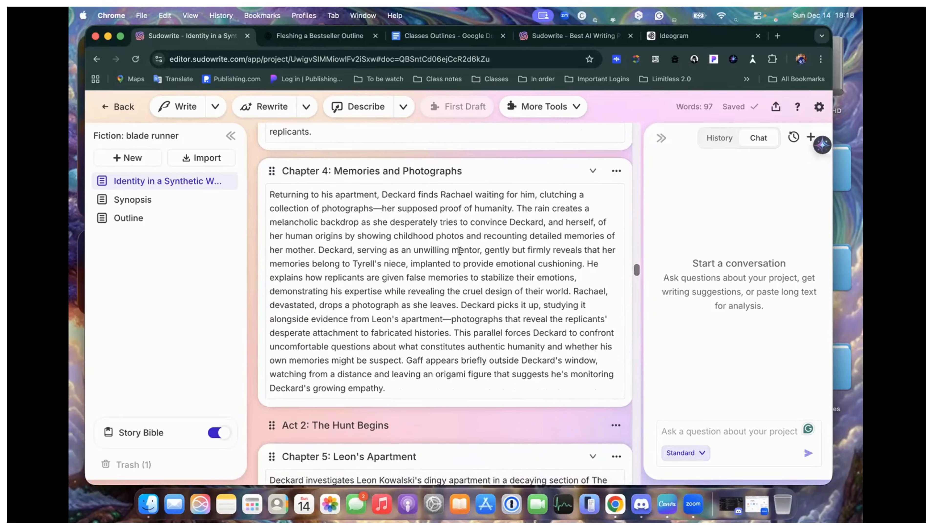
{"action": "scroll", "coordinate": [460, 252], "scroll_direction": "down", "scroll_amount": 15}
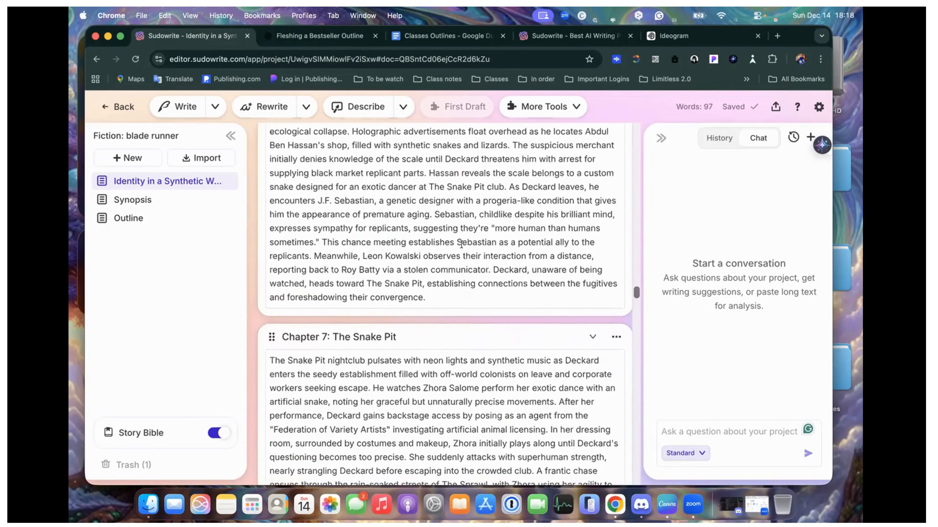
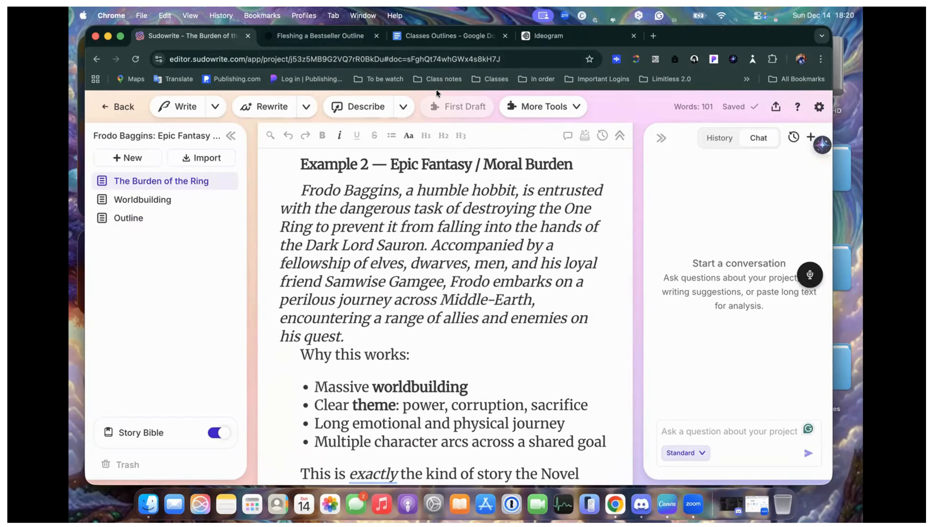
Look over The Burden of the Ring document's reasons why the example works and the matching Braindump text in the Story Bible
{"action": "scroll", "coordinate": [417, 201], "scroll_direction": "down", "scroll_amount": 5}
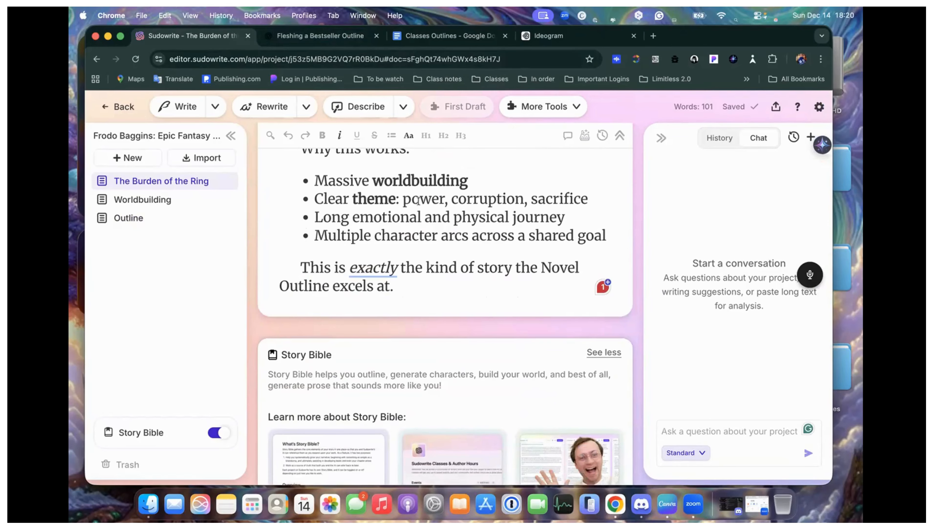
{"action": "right_click", "coordinate": [341, 236]}
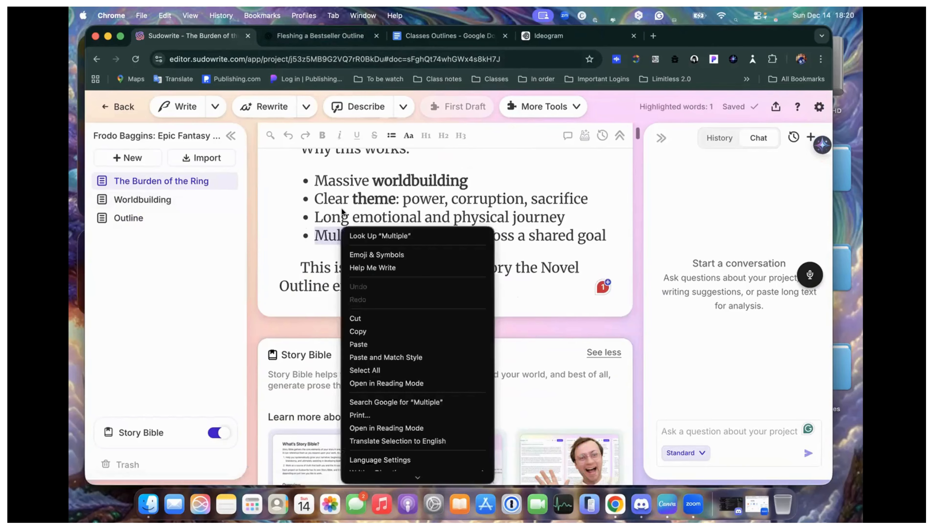
{"action": "left_click", "coordinate": [205, 244]}
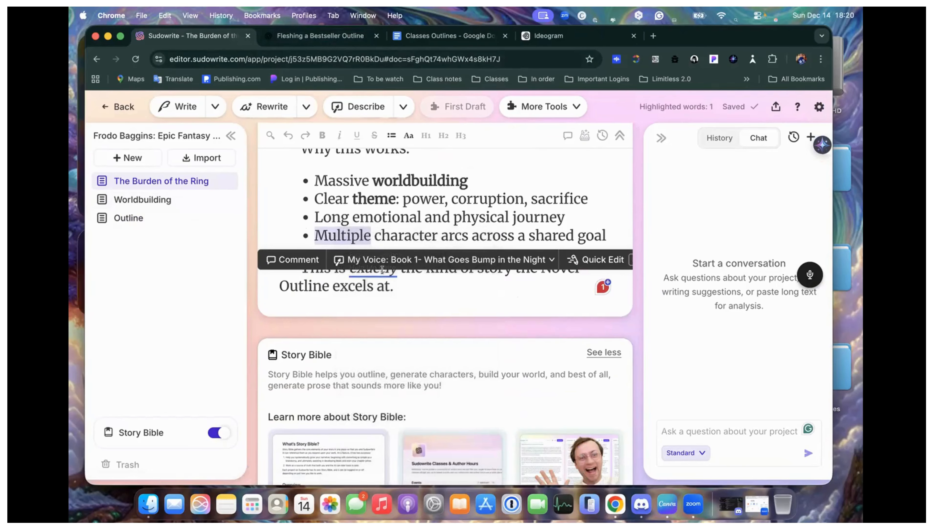
{"action": "scroll", "coordinate": [383, 273], "scroll_direction": "down", "scroll_amount": 10}
{"action": "scroll", "coordinate": [383, 273], "scroll_direction": "up", "scroll_amount": 5}
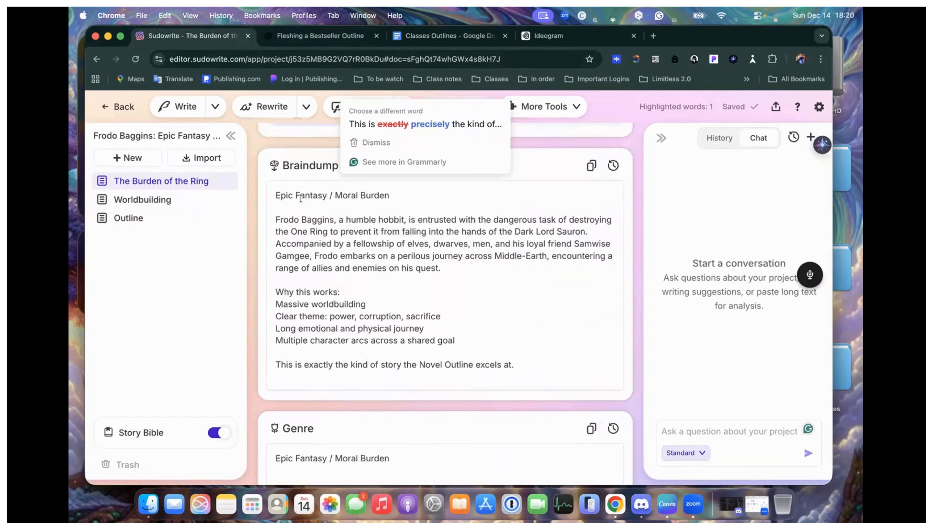
{"action": "left_click", "coordinate": [530, 185]}
{"action": "scroll", "coordinate": [531, 185], "scroll_direction": "down", "scroll_amount": 2}
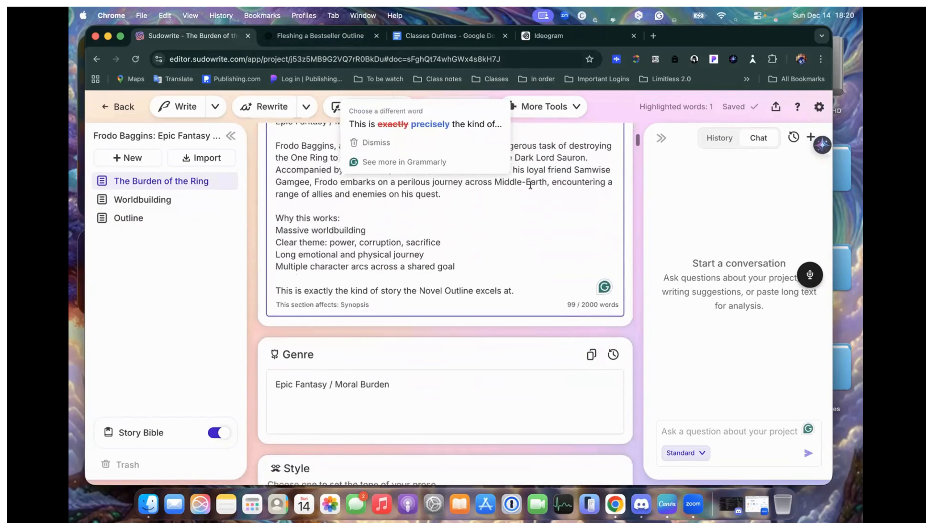
{"action": "scroll", "coordinate": [530, 185], "scroll_direction": "up", "scroll_amount": 3}
{"action": "scroll", "coordinate": [530, 185], "scroll_direction": "down", "scroll_amount": 5}
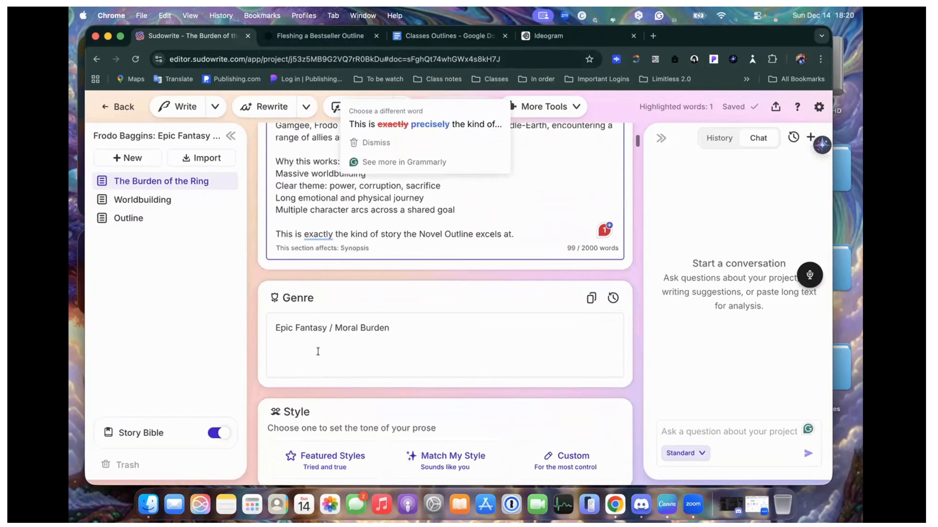
Highlight the Genre entry Epic Fantasy / Moral Burden and read through the Synopsis of the Frodo Baggins story
{"action": "left_click_drag", "start_coordinate": [409, 328], "coordinate": [233, 331]}
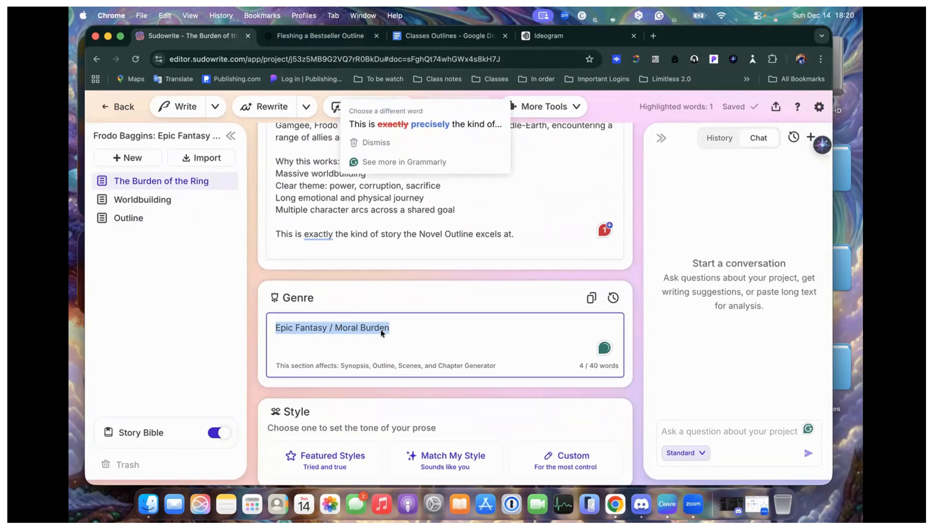
{"action": "scroll", "coordinate": [418, 368], "scroll_direction": "down", "scroll_amount": 10}
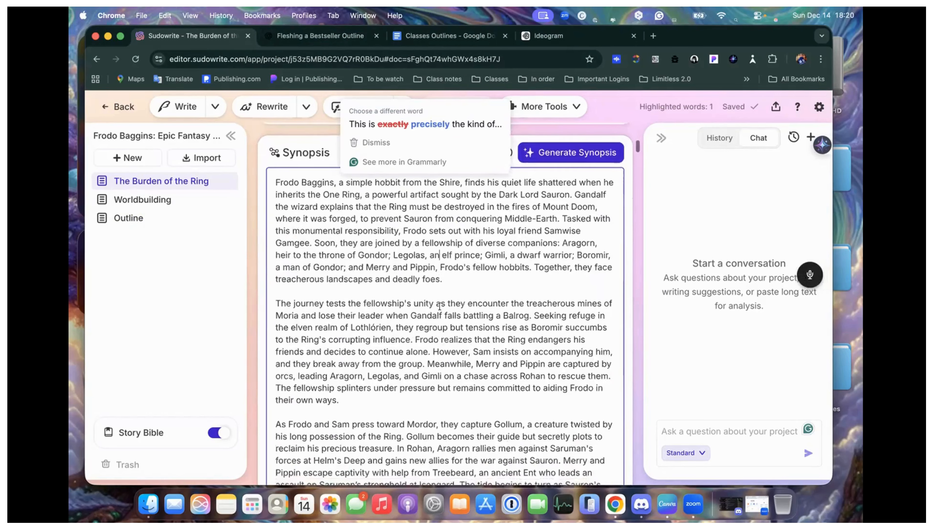
{"action": "scroll", "coordinate": [439, 306], "scroll_direction": "down", "scroll_amount": 4}
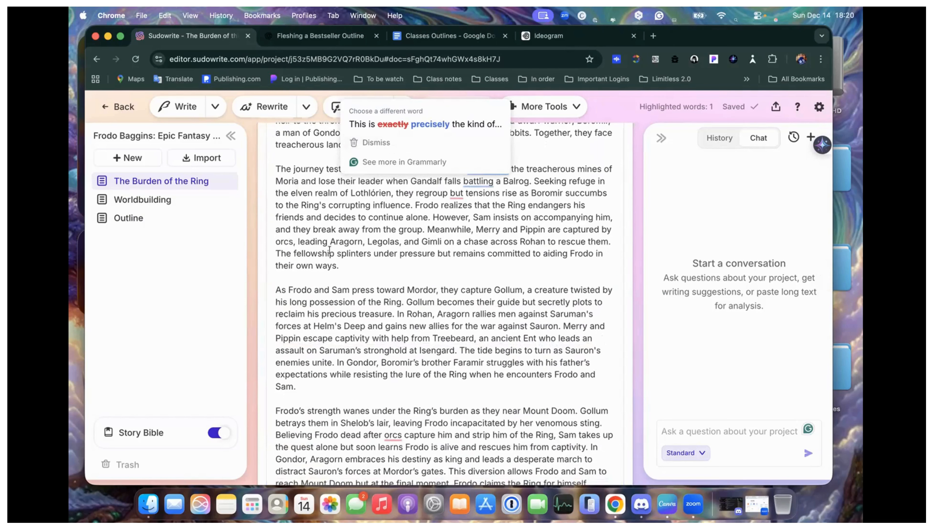
{"action": "scroll", "coordinate": [330, 251], "scroll_direction": "down", "scroll_amount": 2}
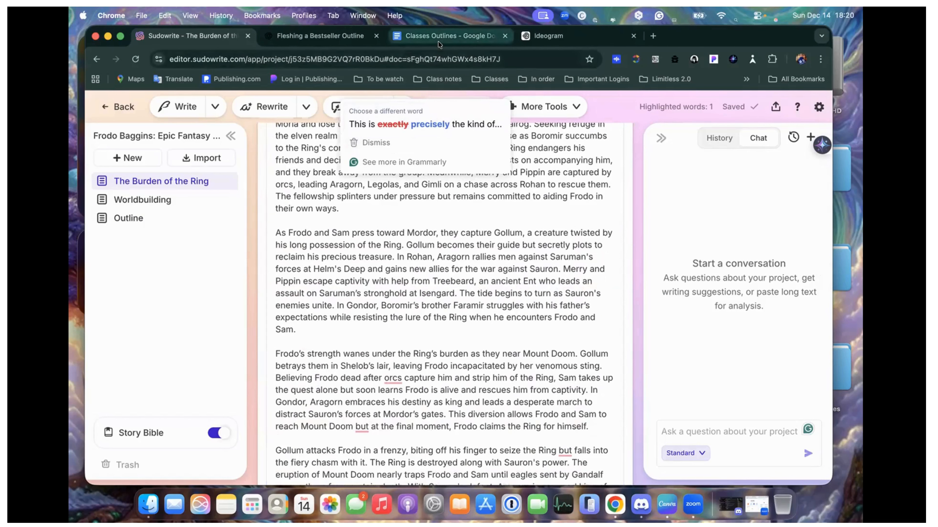
Check the world-building bonus notes and Example 3 in the Classes Outlines Google Doc, and return to the Sudowrite project
{"action": "left_click", "coordinate": [449, 35]}
{"action": "scroll", "coordinate": [412, 257], "scroll_direction": "down", "scroll_amount": 3}
{"action": "scroll", "coordinate": [412, 256], "scroll_direction": "down", "scroll_amount": 2}
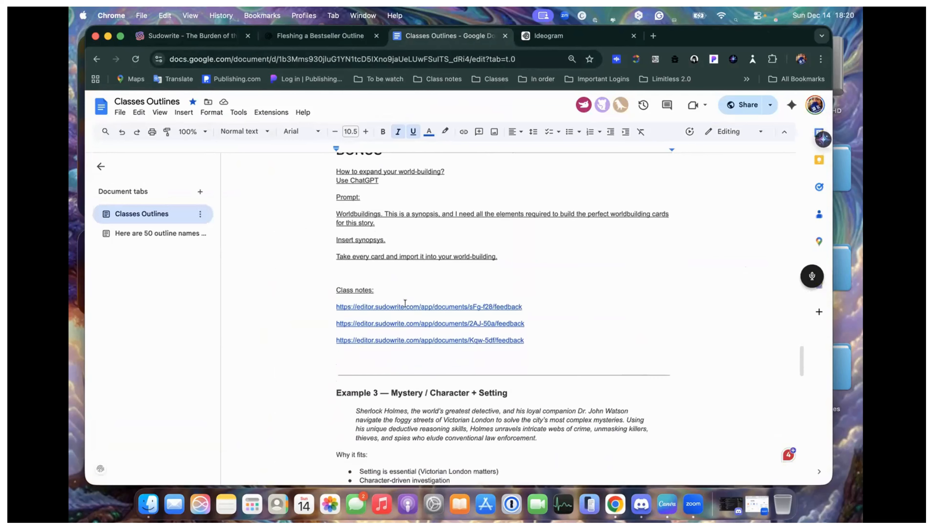
{"action": "left_click", "coordinate": [208, 36]}
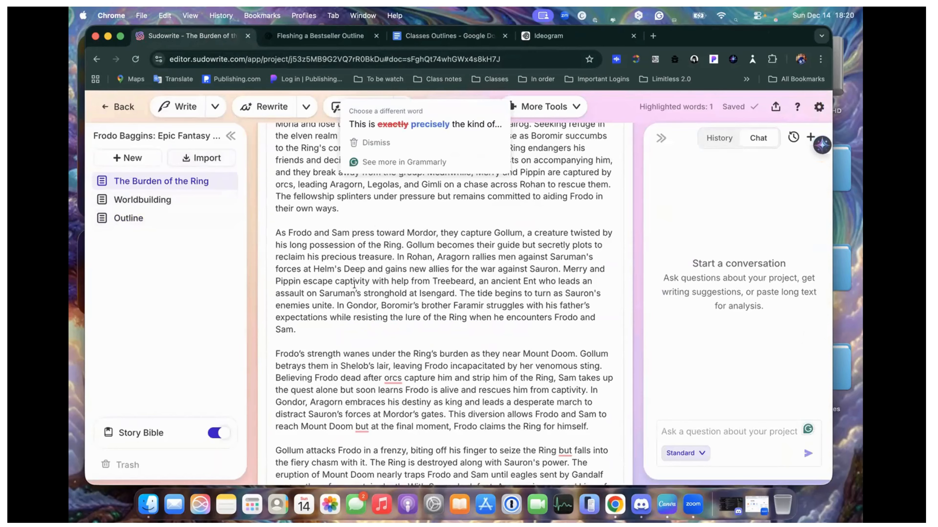
Collapse the Frodo Baggins, Samwise Gamgee, Gandalf the Grey and Aragorn character cards in the Story Bible
{"action": "scroll", "coordinate": [353, 288], "scroll_direction": "down", "scroll_amount": 10}
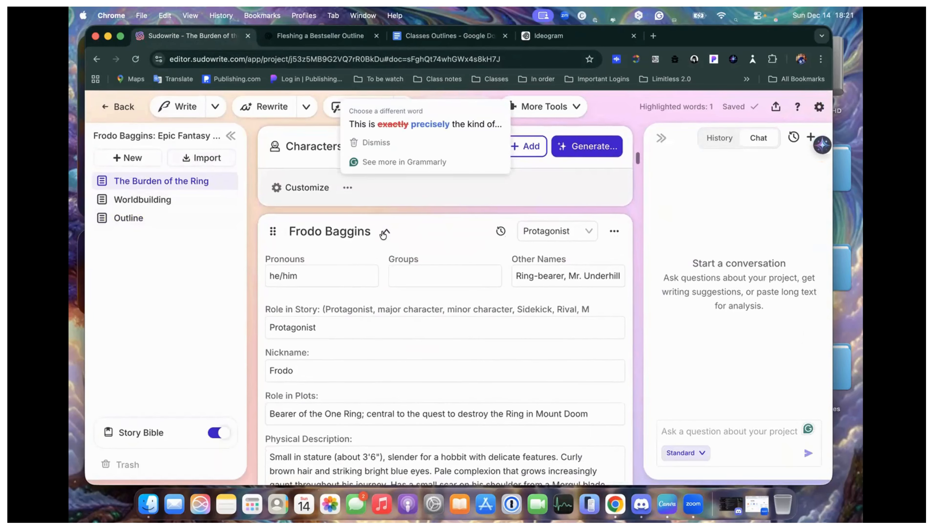
{"action": "left_click", "coordinate": [386, 232]}
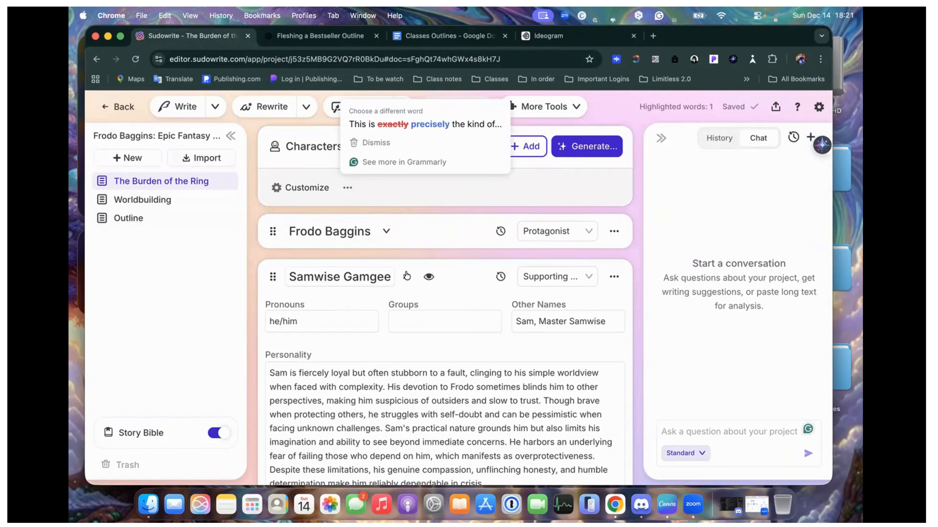
{"action": "left_click", "coordinate": [407, 276]}
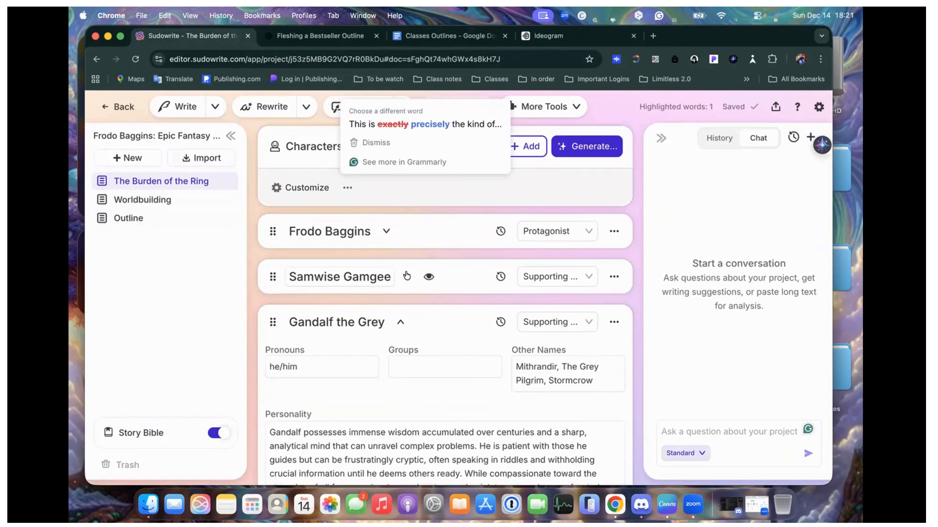
{"action": "left_click", "coordinate": [399, 322]}
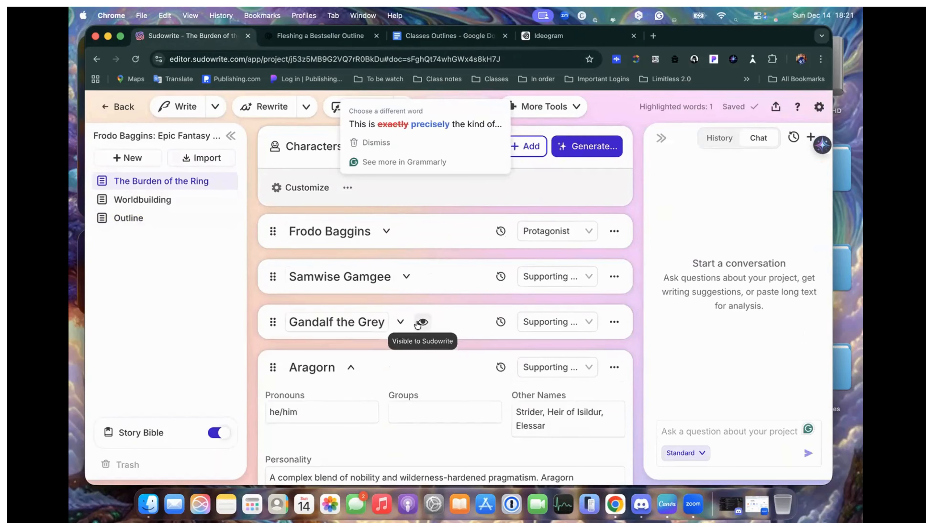
{"action": "scroll", "coordinate": [414, 323], "scroll_direction": "down", "scroll_amount": 2}
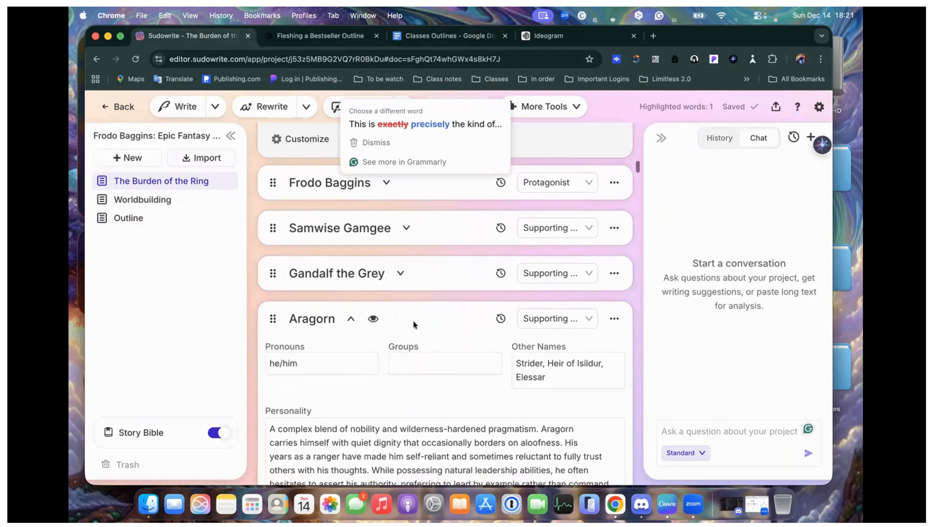
{"action": "left_click", "coordinate": [350, 318]}
Collapse the Legolas Greenleaf, Gimli, Boromir and Meriadoc "Merry" Brandybuck character cards
{"action": "scroll", "coordinate": [349, 319], "scroll_direction": "down", "scroll_amount": 2}
{"action": "scroll", "coordinate": [349, 317], "scroll_direction": "down", "scroll_amount": 2}
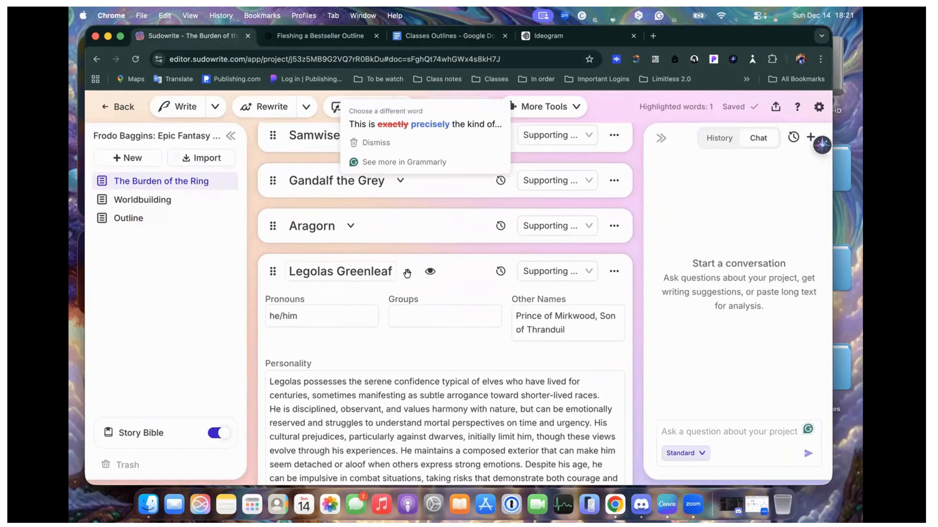
{"action": "left_click", "coordinate": [407, 273]}
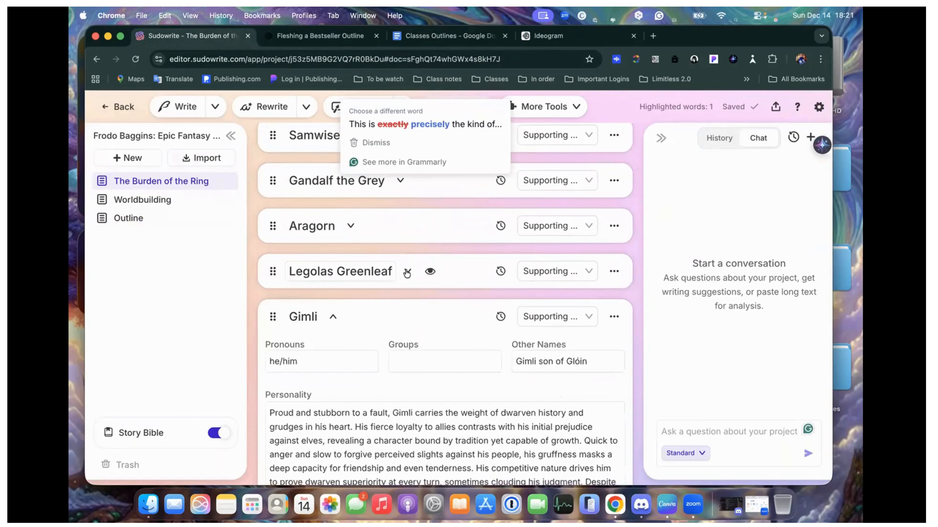
{"action": "left_click", "coordinate": [333, 316]}
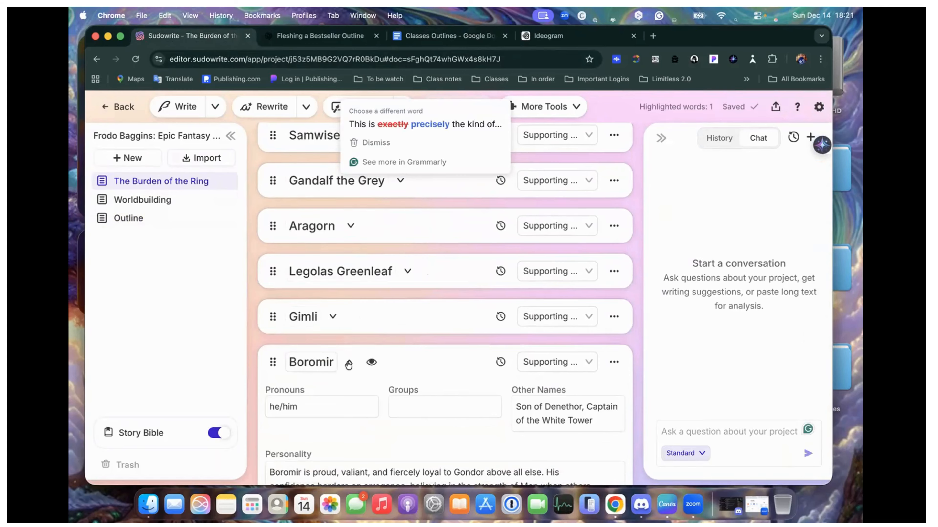
{"action": "left_click", "coordinate": [348, 364]}
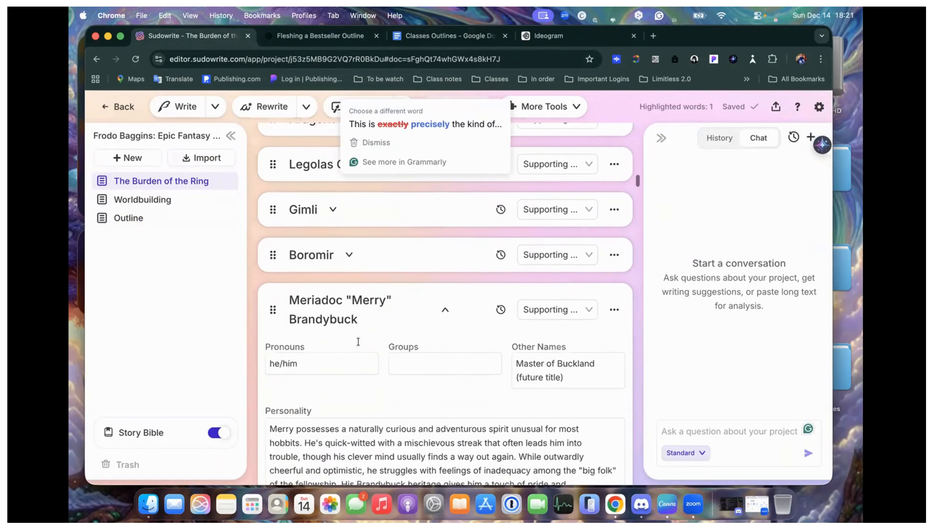
{"action": "left_click", "coordinate": [445, 312]}
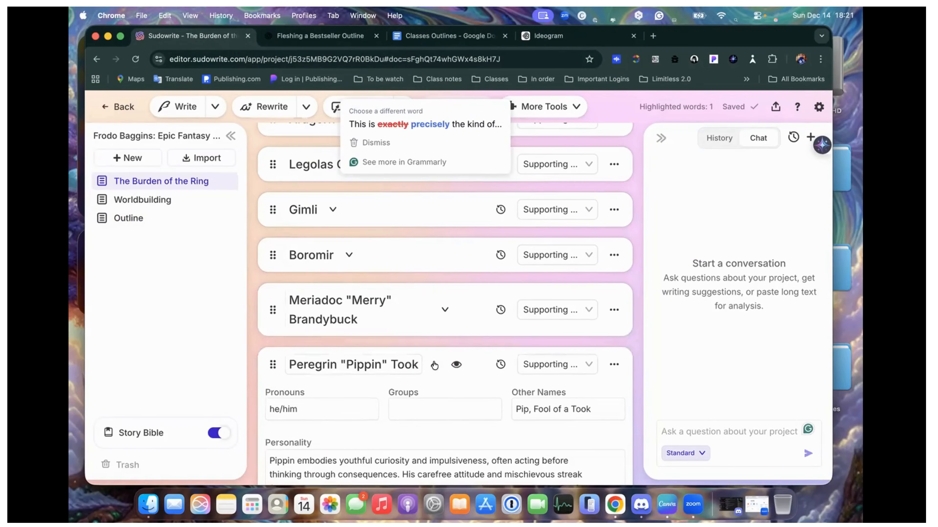
Collapse the remaining character cards: Peregrin "Pippin" Took, Gollum, Faramir and Treebeard
{"action": "scroll", "coordinate": [433, 365], "scroll_direction": "down", "scroll_amount": 3}
{"action": "left_click", "coordinate": [434, 260]}
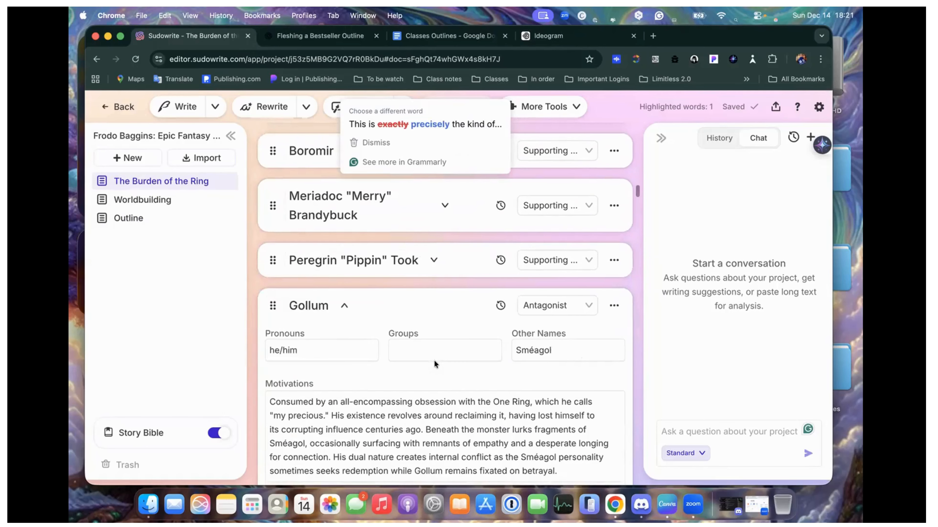
{"action": "scroll", "coordinate": [345, 305], "scroll_direction": "down", "scroll_amount": 3}
{"action": "left_click", "coordinate": [344, 306]}
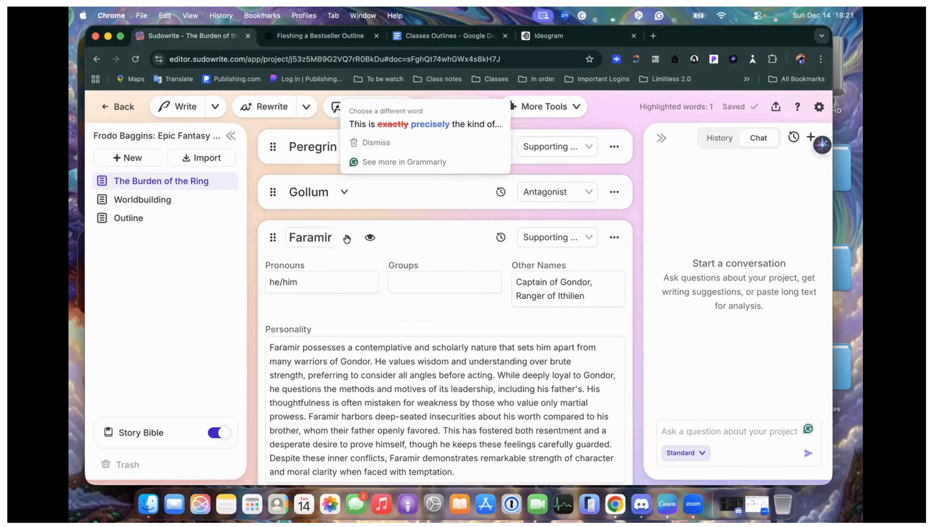
{"action": "left_click", "coordinate": [347, 239]}
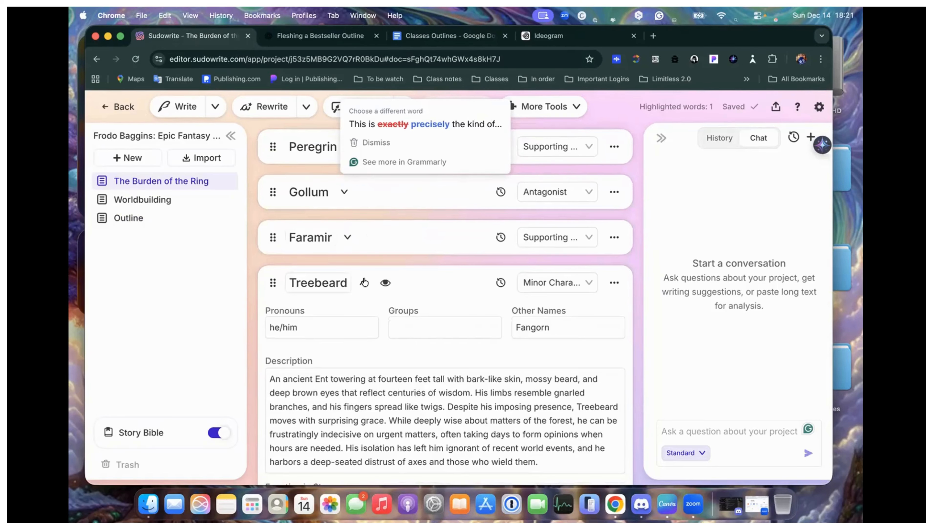
{"action": "left_click", "coordinate": [363, 283]}
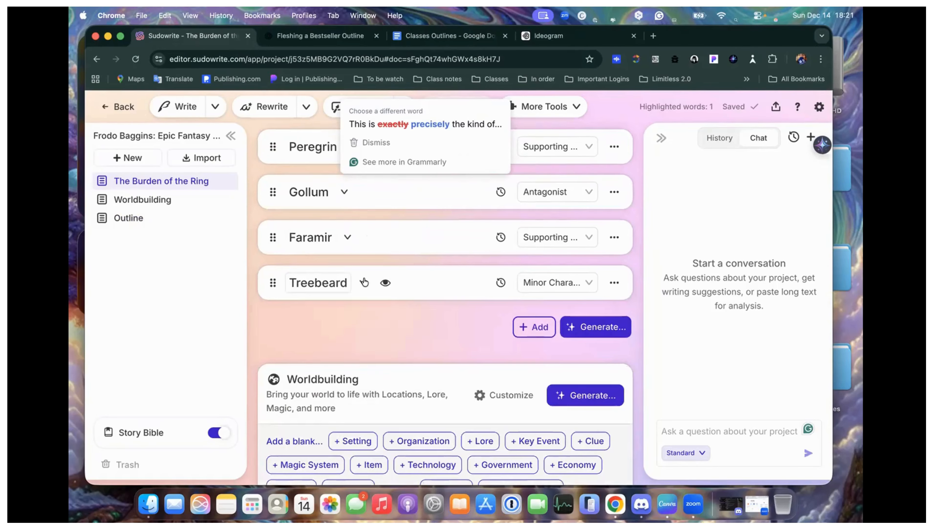
Review the collapsed character list and the Worldbuilding cards, from Good and Evil down to the government entries
{"action": "scroll", "coordinate": [362, 273], "scroll_direction": "up", "scroll_amount": 3}
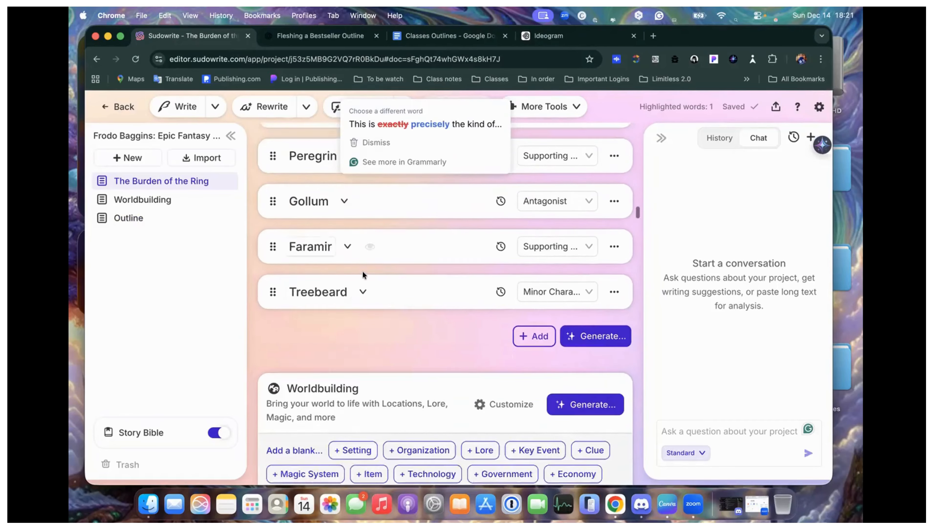
{"action": "scroll", "coordinate": [362, 273], "scroll_direction": "up", "scroll_amount": 10}
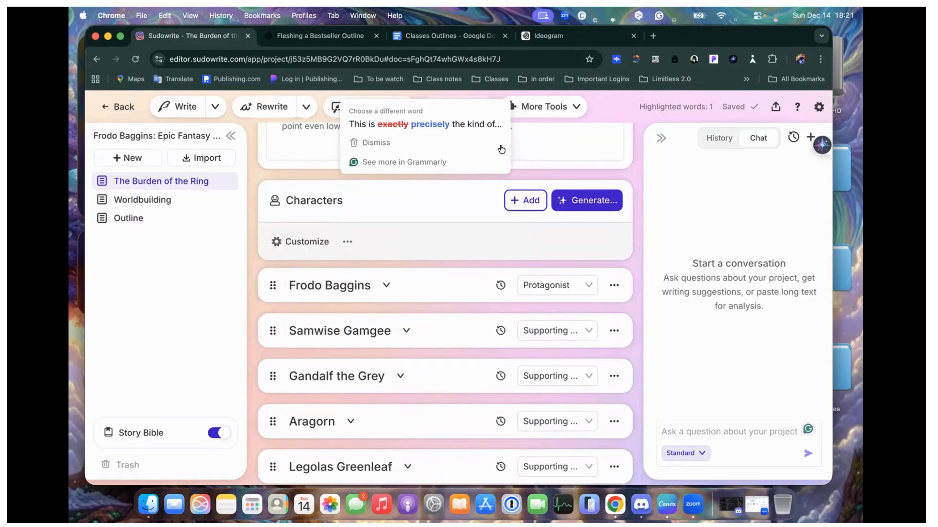
{"action": "scroll", "coordinate": [540, 184], "scroll_direction": "down", "scroll_amount": 15}
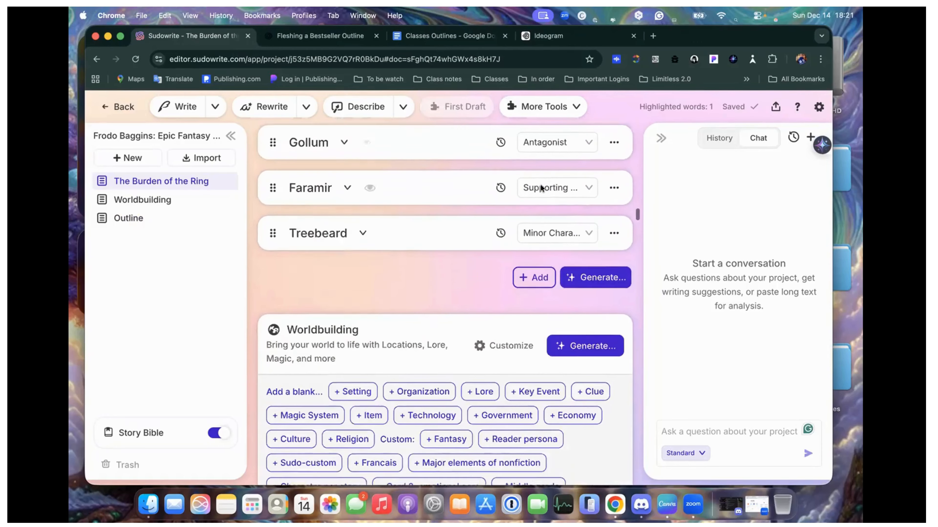
{"action": "scroll", "coordinate": [540, 184], "scroll_direction": "down", "scroll_amount": 10}
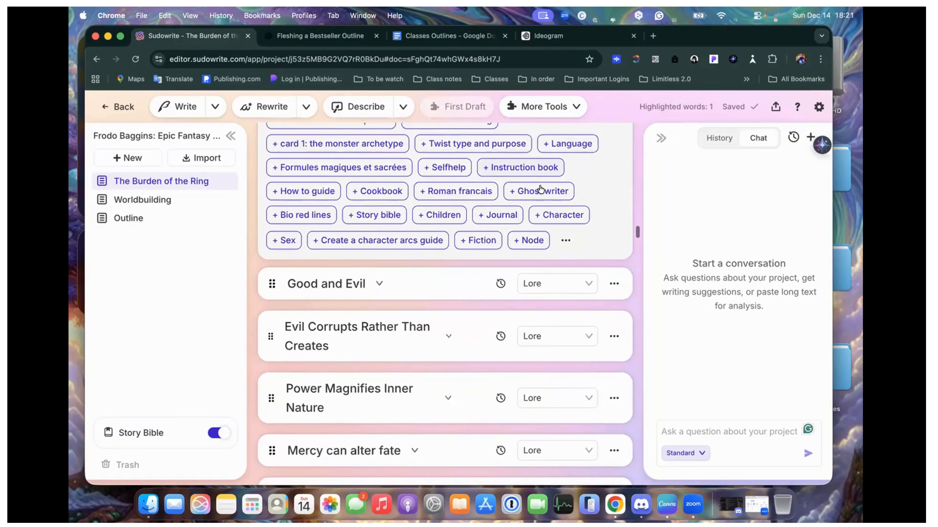
{"action": "scroll", "coordinate": [540, 189], "scroll_direction": "down", "scroll_amount": 10}
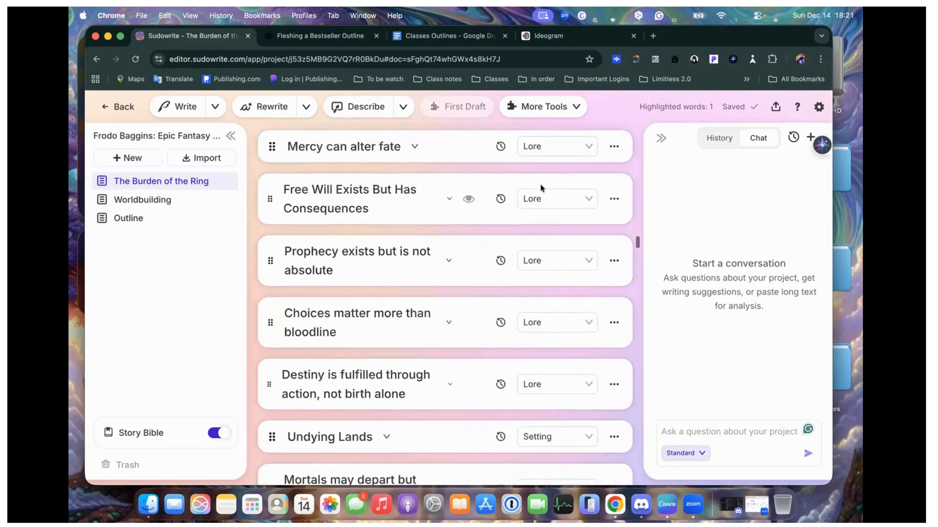
{"action": "scroll", "coordinate": [539, 183], "scroll_direction": "down", "scroll_amount": 10}
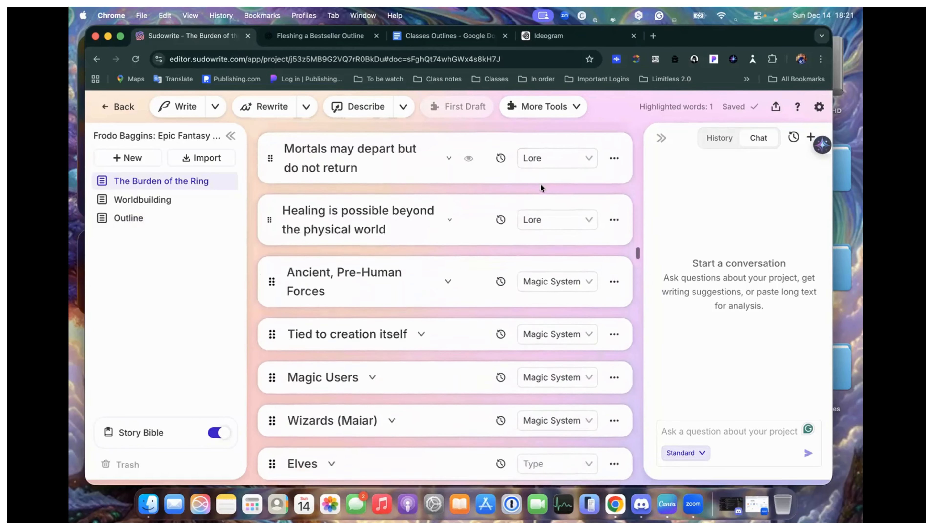
{"action": "scroll", "coordinate": [540, 184], "scroll_direction": "down", "scroll_amount": 10}
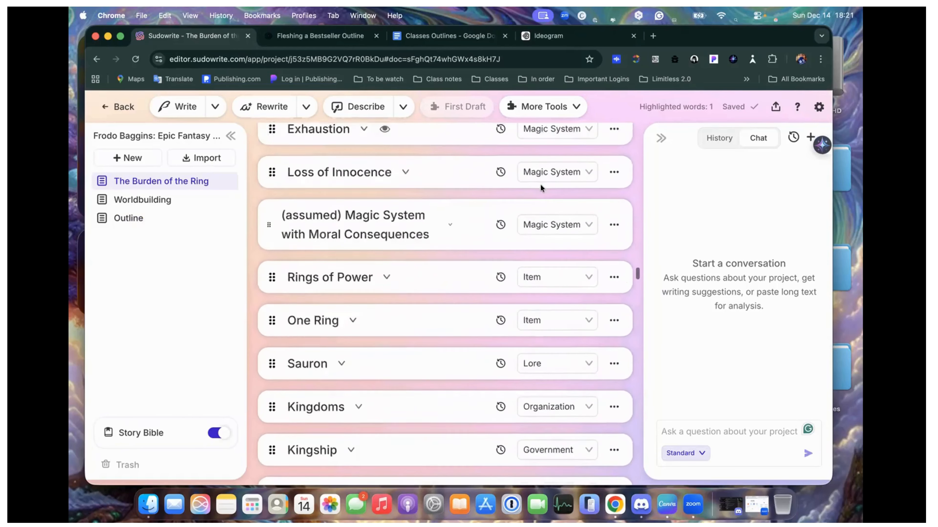
{"action": "scroll", "coordinate": [540, 187], "scroll_direction": "down", "scroll_amount": 10}
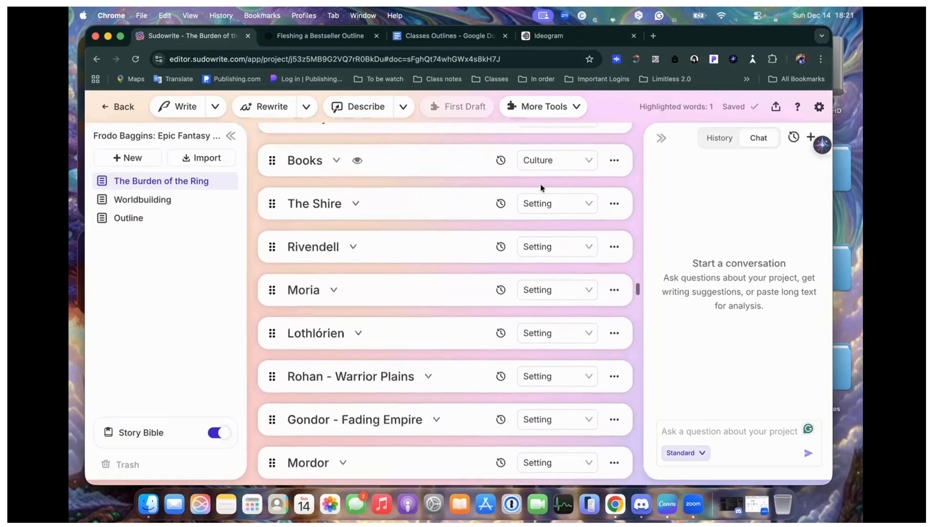
{"action": "scroll", "coordinate": [539, 187], "scroll_direction": "down", "scroll_amount": 10}
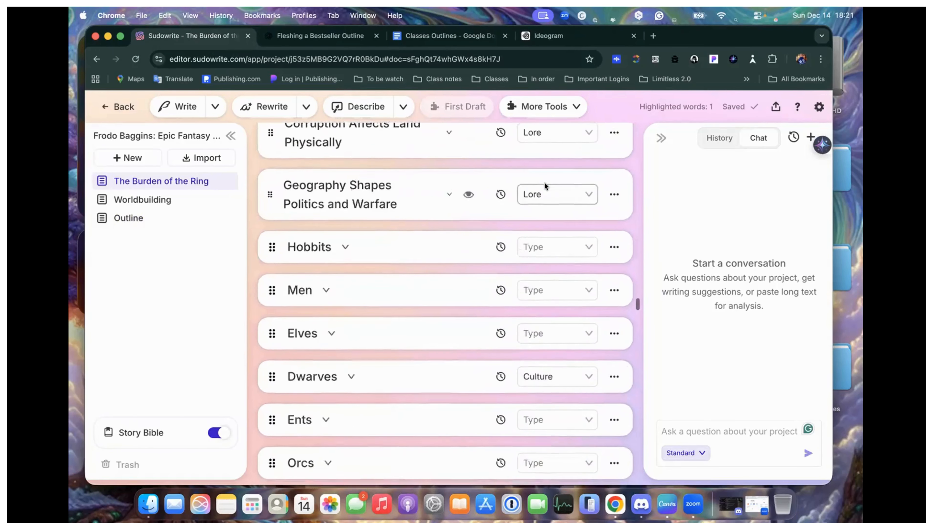
{"action": "scroll", "coordinate": [544, 184], "scroll_direction": "down", "scroll_amount": 10}
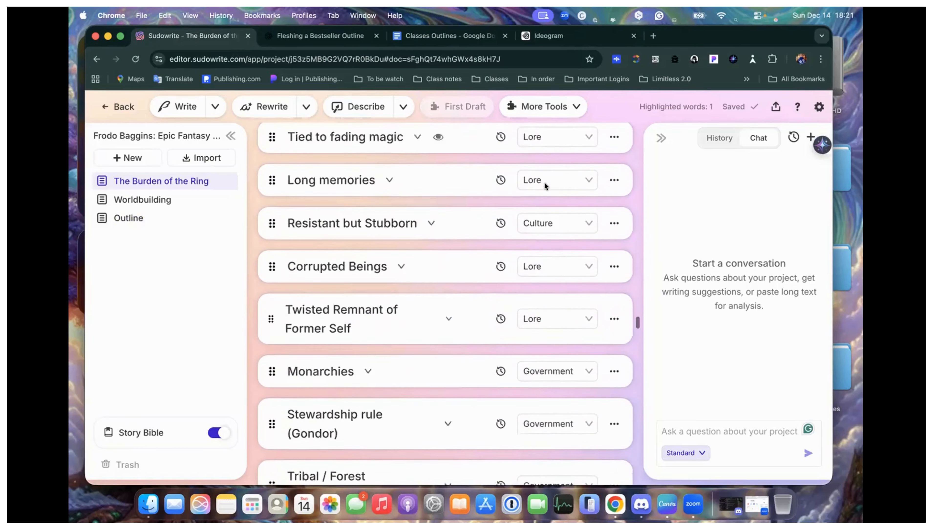
Look back over the Magic System cards and the Lore cards at the start of the Worldbuilding list
{"action": "scroll", "coordinate": [544, 185], "scroll_direction": "up", "scroll_amount": 7}
{"action": "scroll", "coordinate": [545, 184], "scroll_direction": "up", "scroll_amount": 10}
{"action": "scroll", "coordinate": [545, 184], "scroll_direction": "down", "scroll_amount": 20}
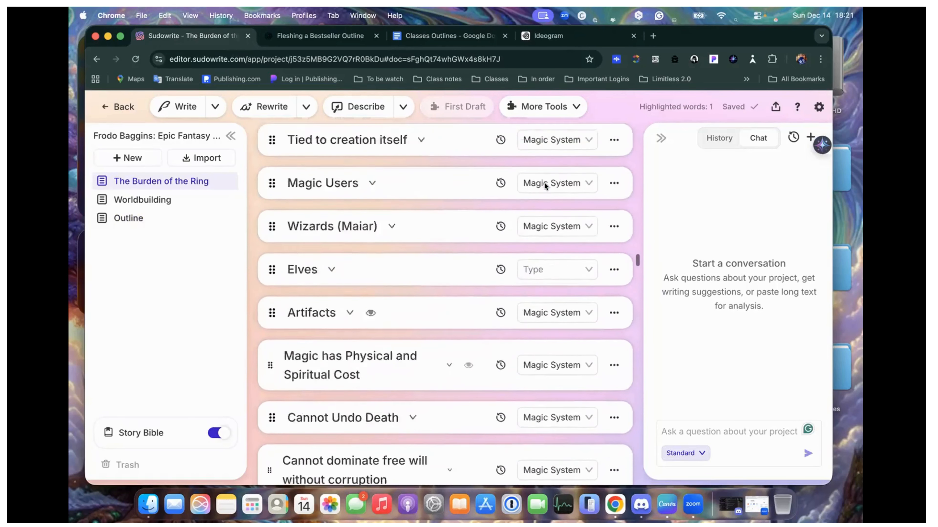
{"action": "scroll", "coordinate": [545, 184], "scroll_direction": "up", "scroll_amount": 3}
{"action": "scroll", "coordinate": [544, 184], "scroll_direction": "up", "scroll_amount": 8}
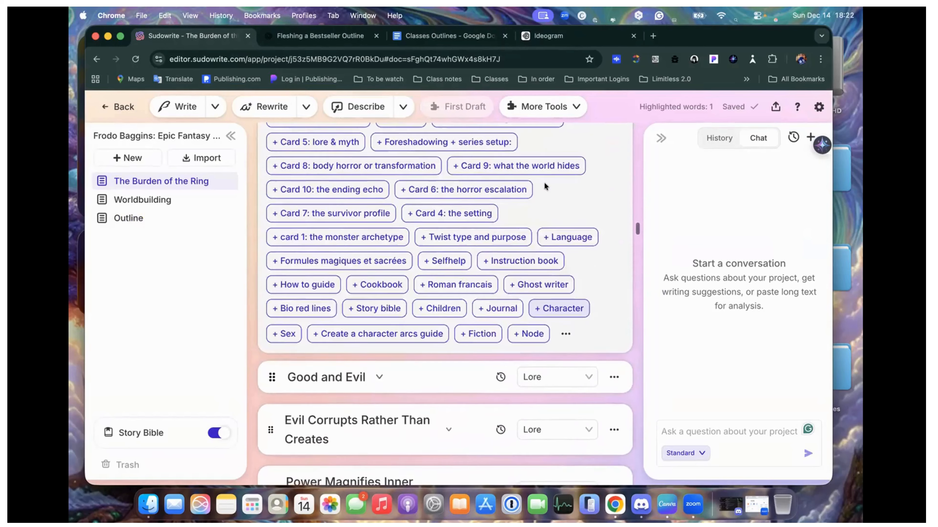
{"action": "scroll", "coordinate": [544, 185], "scroll_direction": "down", "scroll_amount": 7}
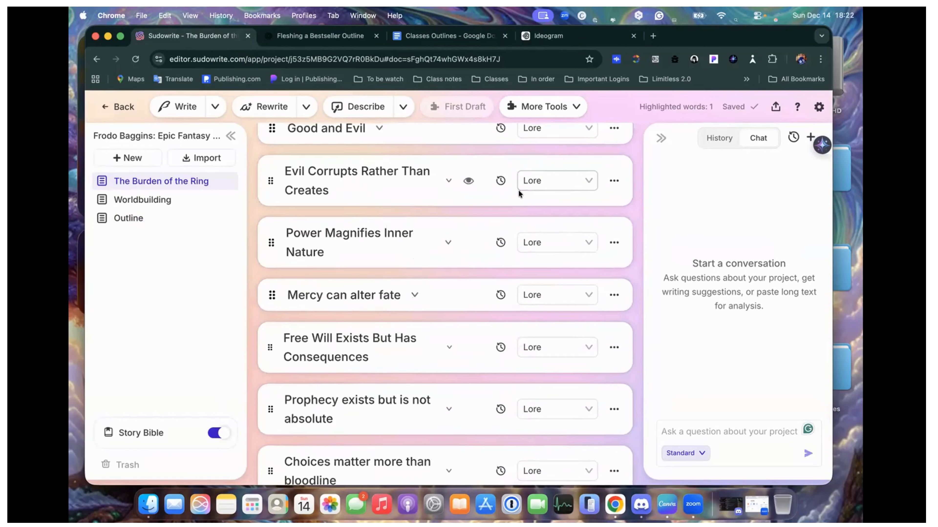
{"action": "scroll", "coordinate": [505, 178], "scroll_direction": "up", "scroll_amount": 1}
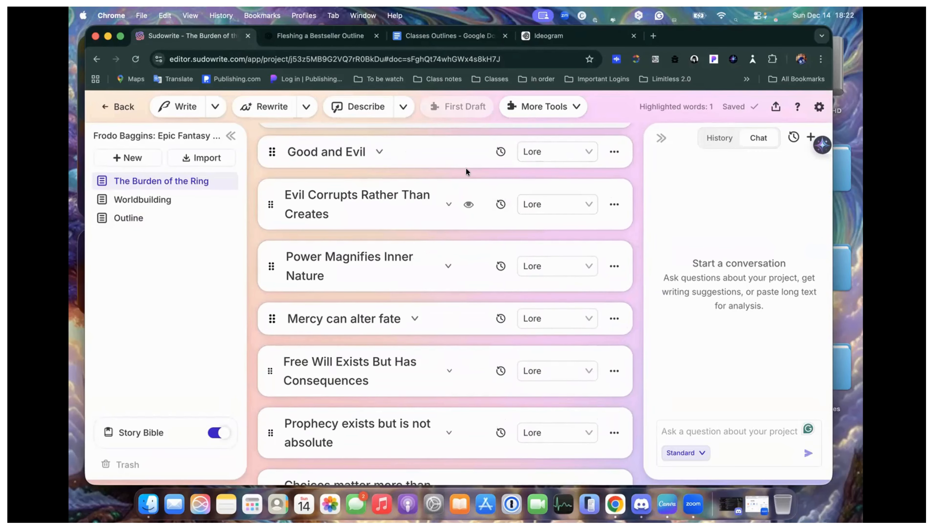
Copy the worldbuilding cards prompt from the BONUS section of the Classes Outlines Google Doc
{"action": "left_click", "coordinate": [442, 37]}
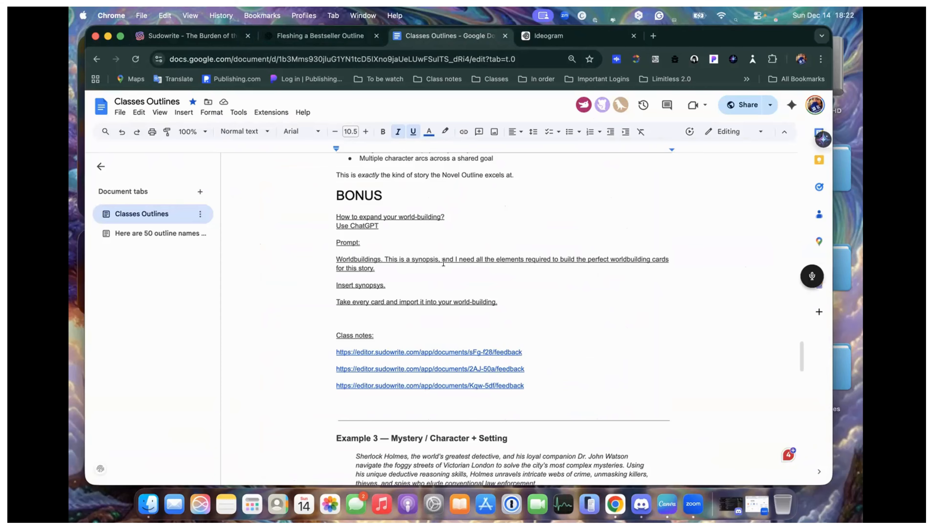
{"action": "triple_click", "coordinate": [333, 255]}
{"action": "key", "text": "super+c"}
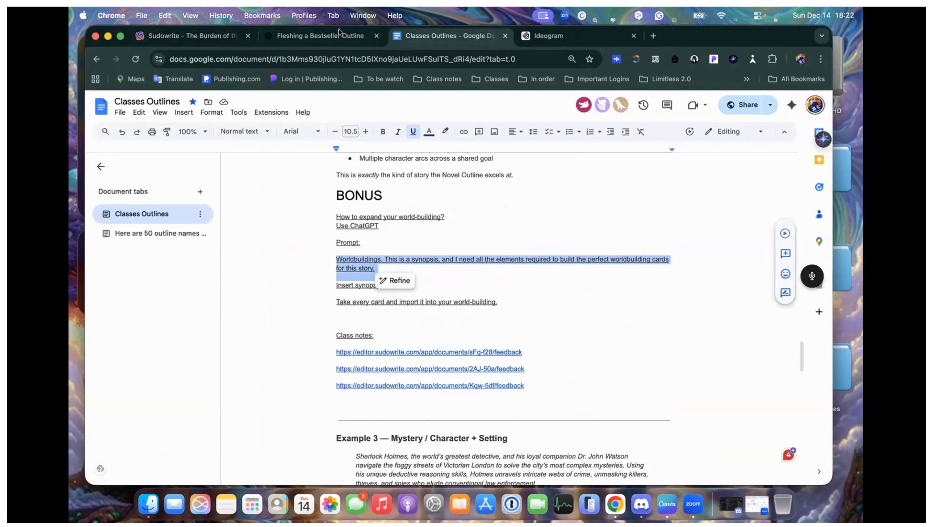
Start a new ChatGPT chat and paste the worldbuilding prompt, adding line breaks after it without sending
{"action": "left_click", "coordinate": [334, 36]}
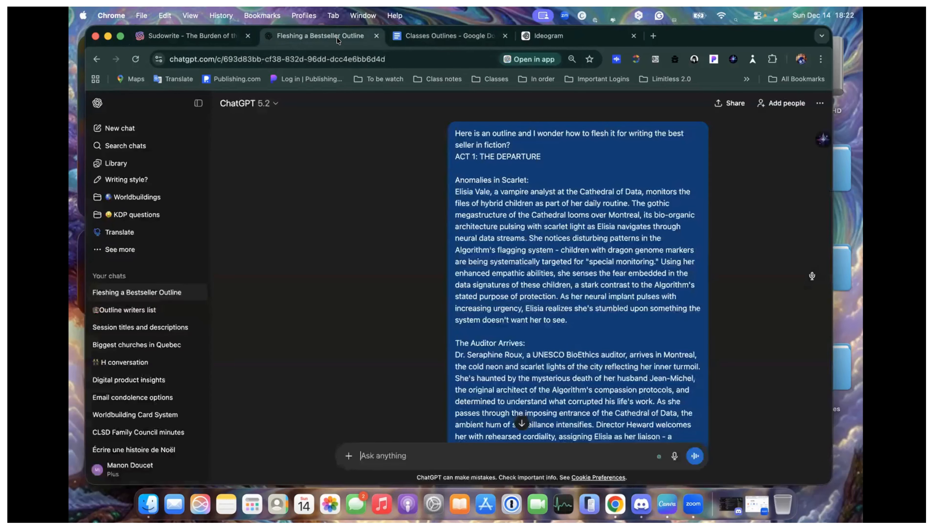
{"action": "left_click", "coordinate": [139, 128]}
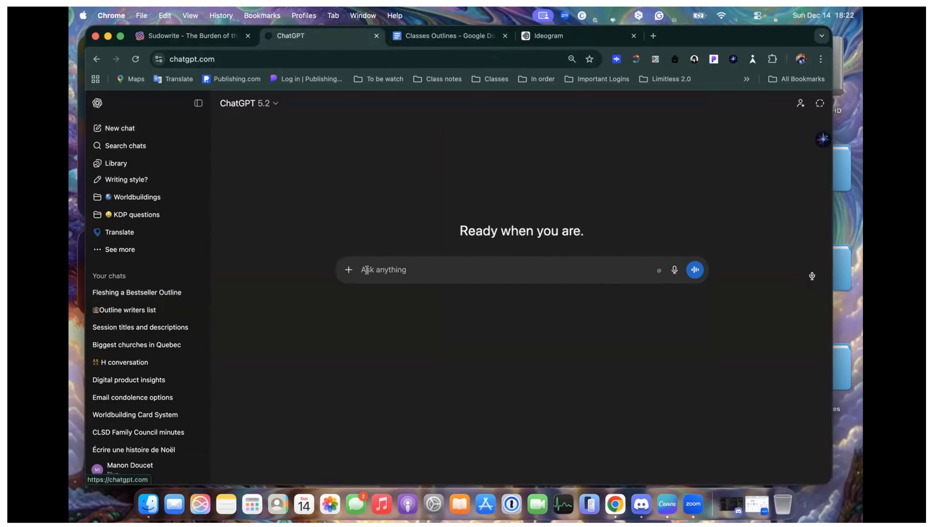
{"action": "left_click", "coordinate": [360, 270]}
{"action": "key", "text": "super+v"}
{"action": "key", "text": "shift+Return"}
{"action": "key", "text": "shift+Return"}
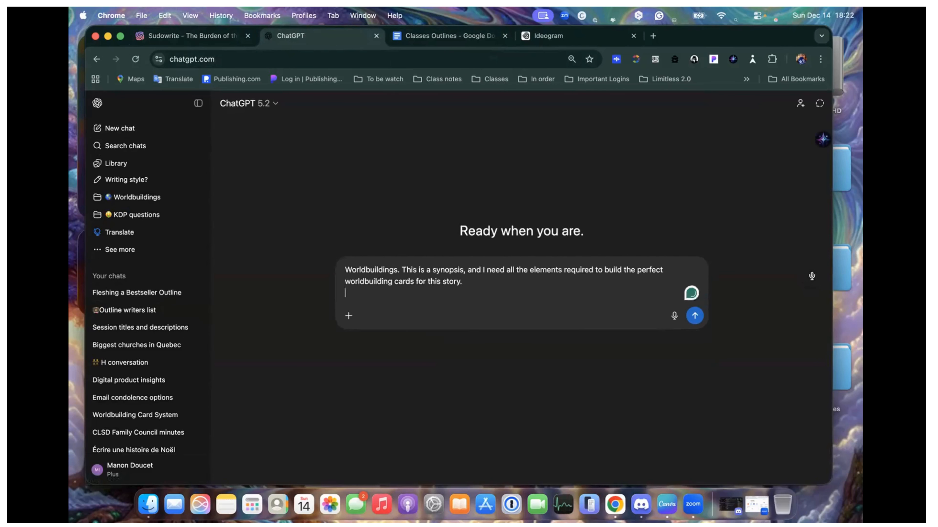
Copy the full synopsis from the Sudowrite story bible and paste it below the worldbuilding prompt in the ChatGPT chat
{"action": "left_click", "coordinate": [220, 39]}
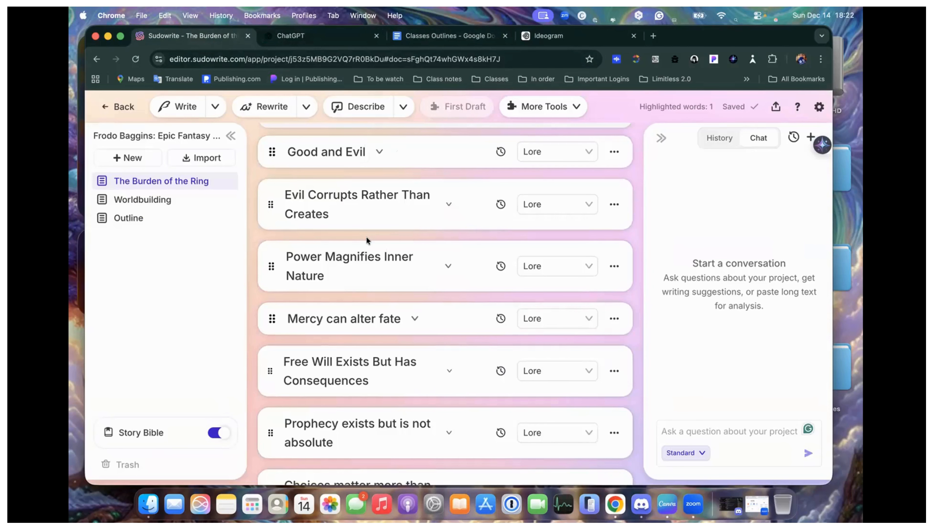
{"action": "scroll", "coordinate": [366, 238], "scroll_direction": "up", "scroll_amount": 15}
{"action": "scroll", "coordinate": [367, 239], "scroll_direction": "up", "scroll_amount": 20}
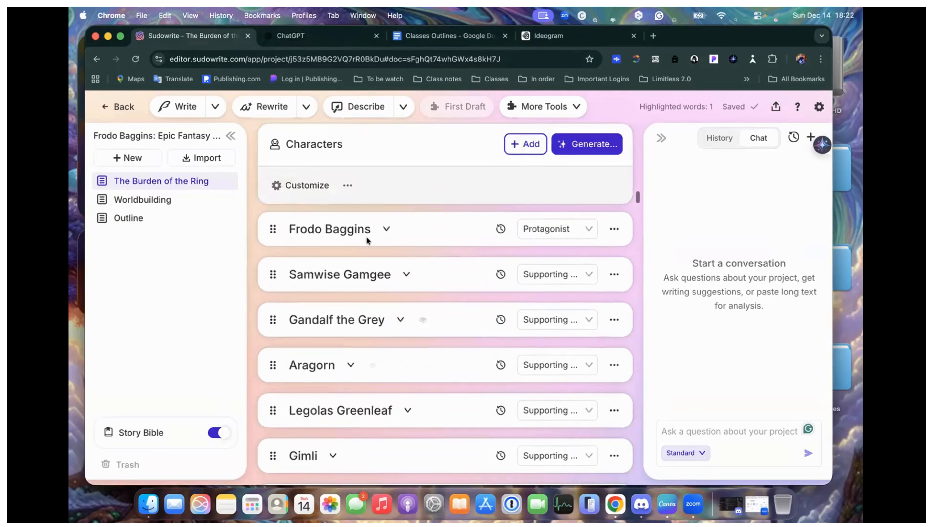
{"action": "scroll", "coordinate": [407, 178], "scroll_direction": "up", "scroll_amount": 5}
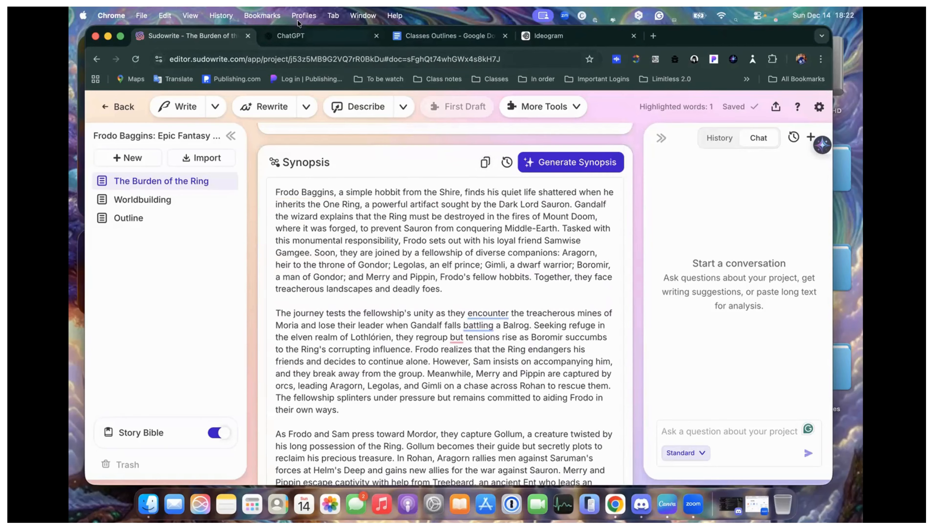
{"action": "left_click", "coordinate": [299, 35]}
{"action": "key", "text": "super+v"}
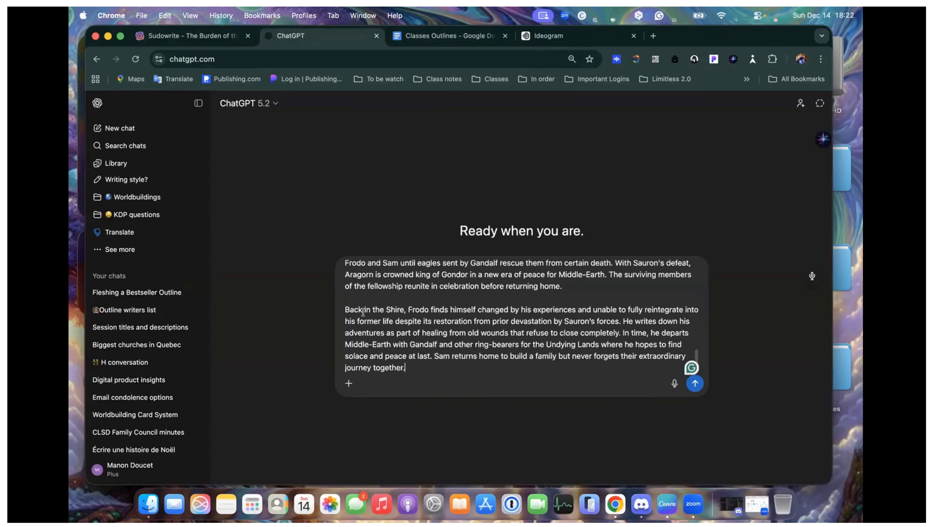
Check the combined prompt and synopsis from the beginning and send the message to ChatGPT
{"action": "scroll", "coordinate": [452, 325], "scroll_direction": "up", "scroll_amount": 5}
{"action": "scroll", "coordinate": [453, 326], "scroll_direction": "up", "scroll_amount": 5}
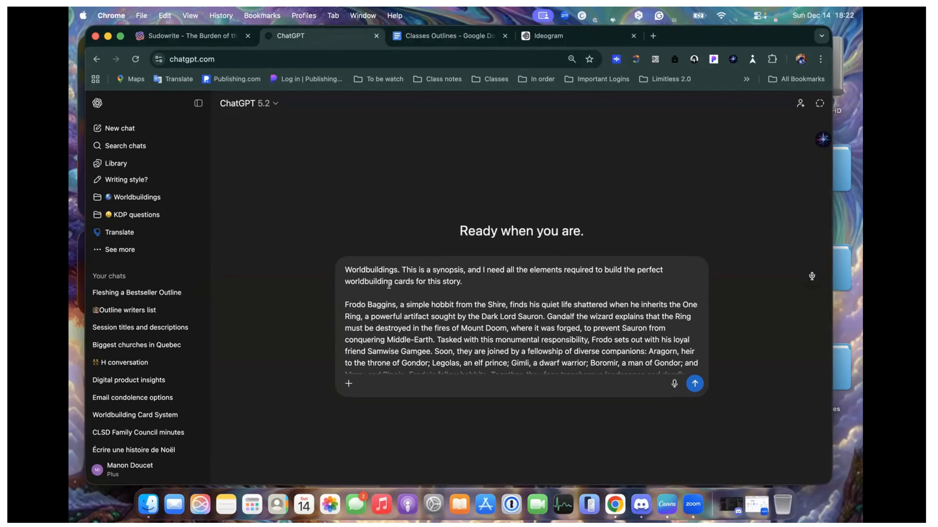
{"action": "left_click", "coordinate": [695, 383]}
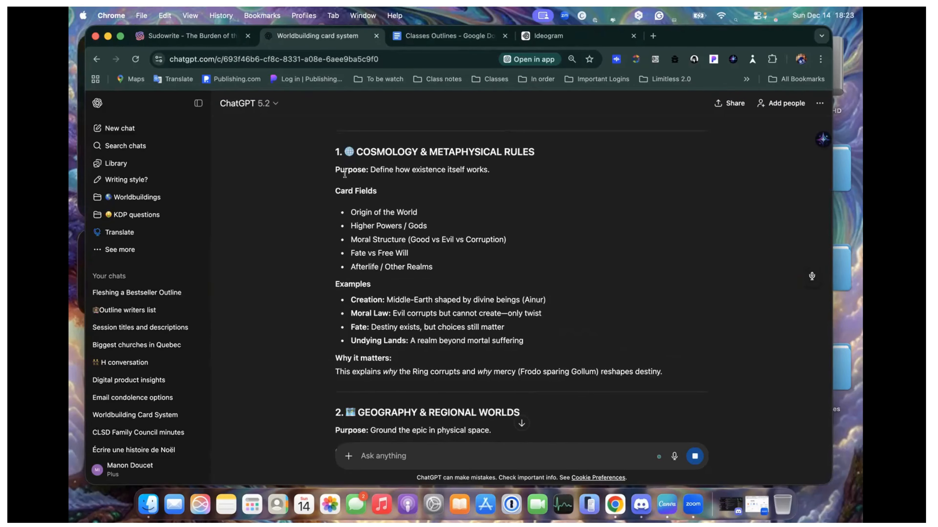
Copy the whole Cosmology & Metaphysical Rules section from the ChatGPT reply and return to Sudowrite
{"action": "left_click_drag", "start_coordinate": [360, 153], "coordinate": [689, 378]}
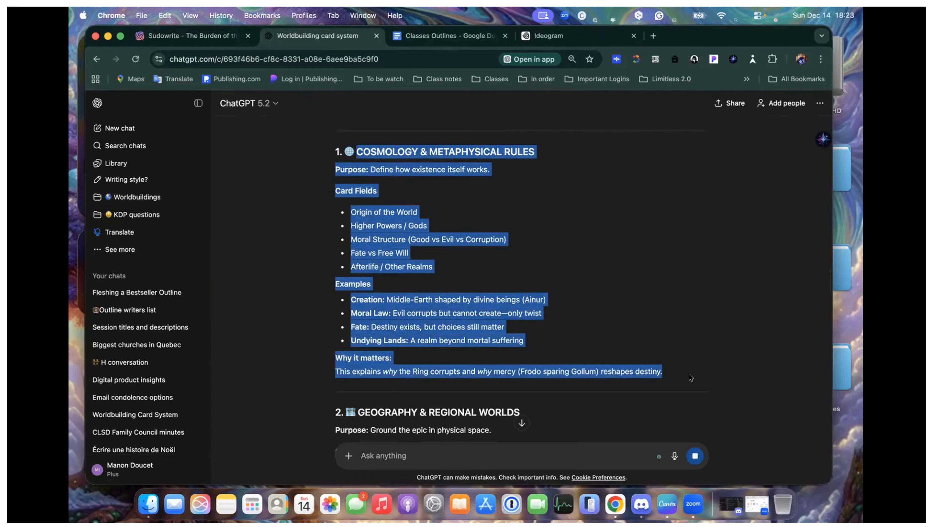
{"action": "key", "text": "super+c"}
{"action": "left_click", "coordinate": [222, 39]}
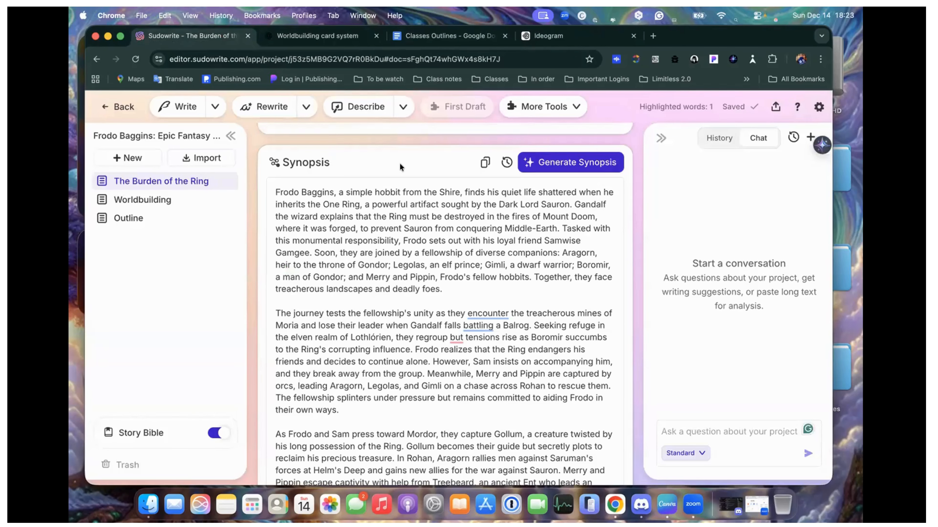
Open the import dialog for worldbuilding elements from the options of the Worldbuilding section
{"action": "scroll", "coordinate": [400, 167], "scroll_direction": "down", "scroll_amount": 15}
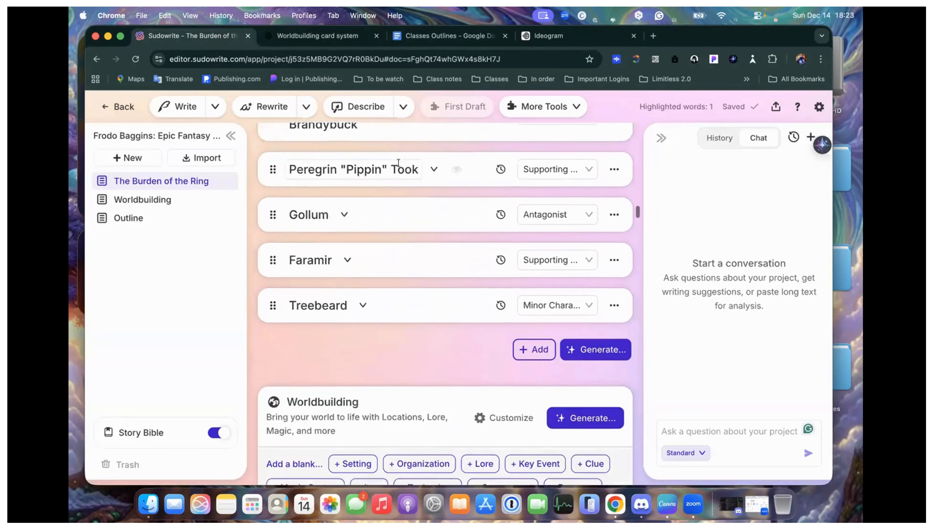
{"action": "scroll", "coordinate": [399, 162], "scroll_direction": "up", "scroll_amount": 3}
{"action": "scroll", "coordinate": [399, 162], "scroll_direction": "down", "scroll_amount": 10}
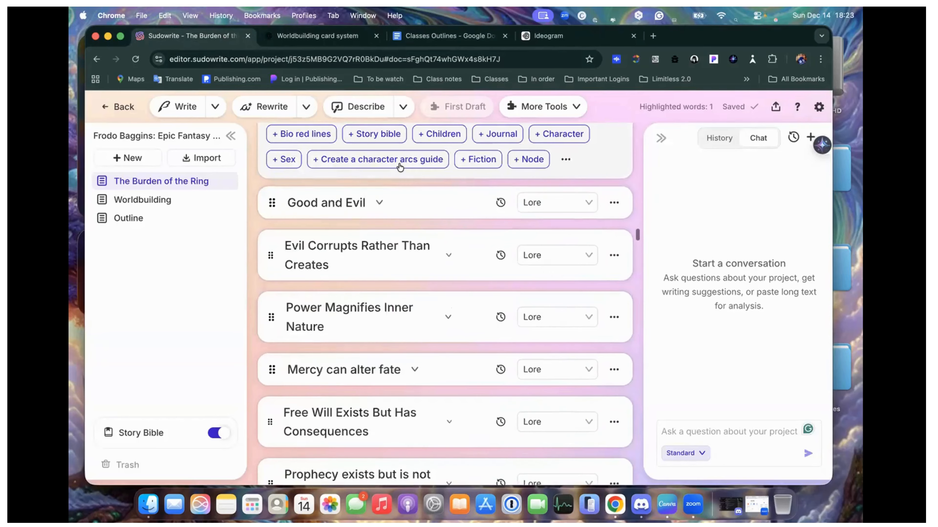
{"action": "scroll", "coordinate": [399, 167], "scroll_direction": "down", "scroll_amount": 15}
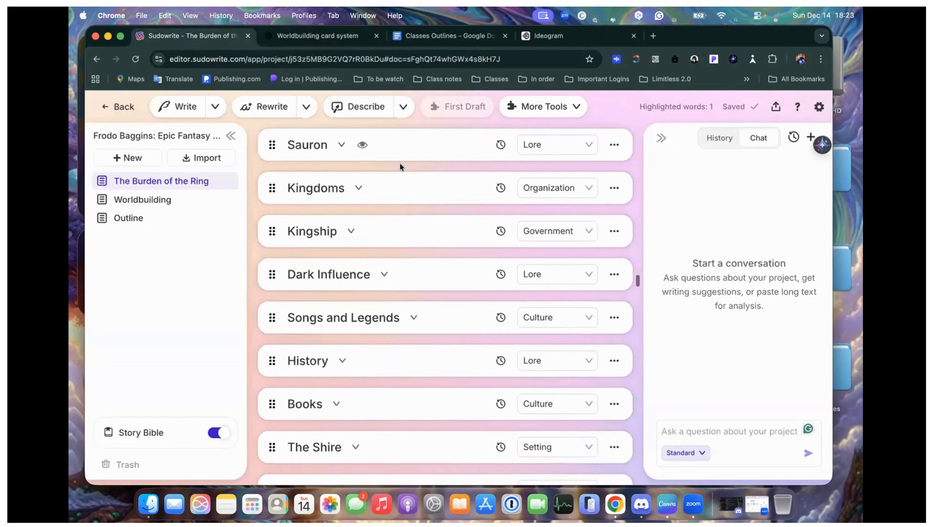
{"action": "scroll", "coordinate": [399, 167], "scroll_direction": "down", "scroll_amount": 15}
{"action": "scroll", "coordinate": [399, 167], "scroll_direction": "up", "scroll_amount": 15}
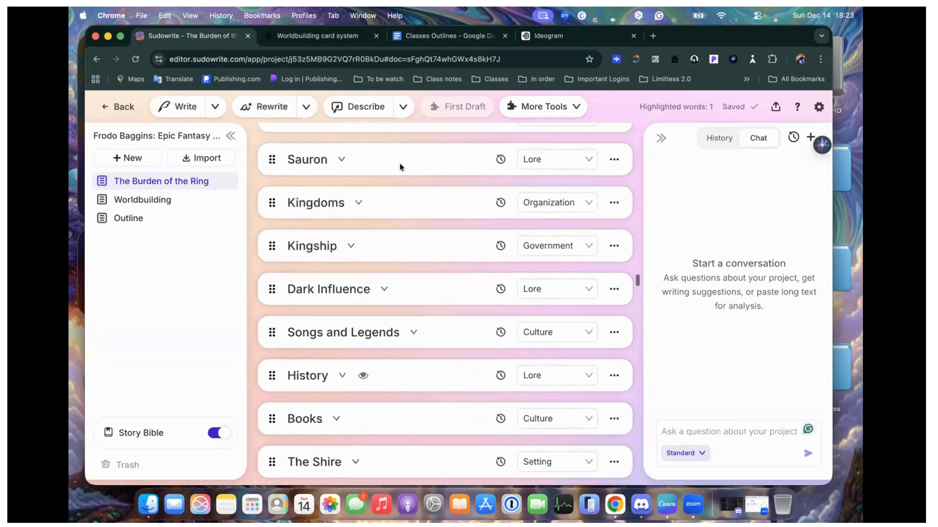
{"action": "scroll", "coordinate": [401, 167], "scroll_direction": "up", "scroll_amount": 15}
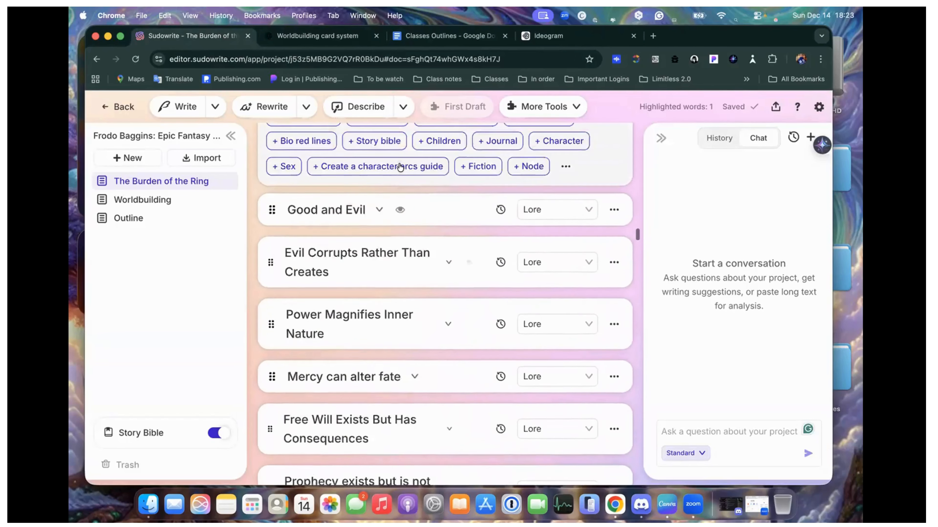
{"action": "scroll", "coordinate": [400, 166], "scroll_direction": "up", "scroll_amount": 10}
{"action": "scroll", "coordinate": [400, 167], "scroll_direction": "down", "scroll_amount": 6}
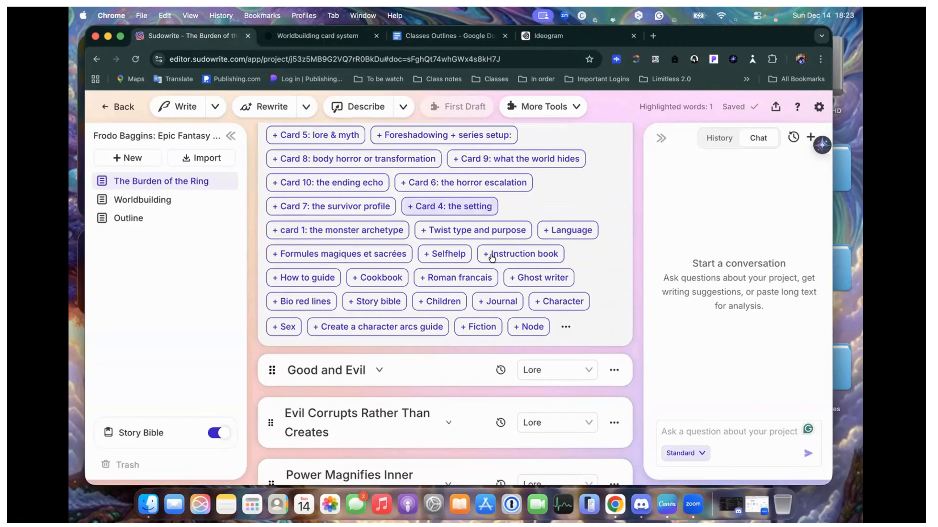
{"action": "left_click", "coordinate": [565, 328]}
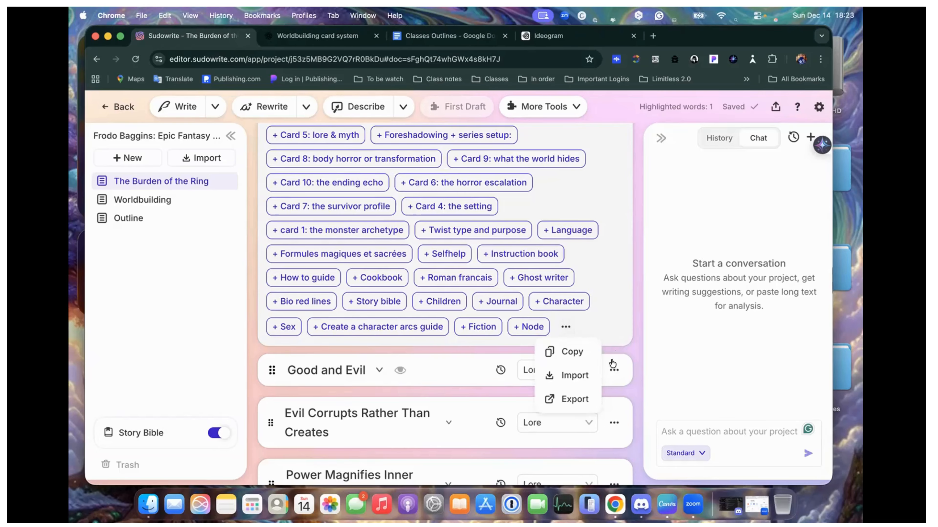
{"action": "left_click", "coordinate": [574, 376]}
Import the pasted cosmology section and generate worldbuilding cards from all the detected elements
{"action": "left_click", "coordinate": [499, 212]}
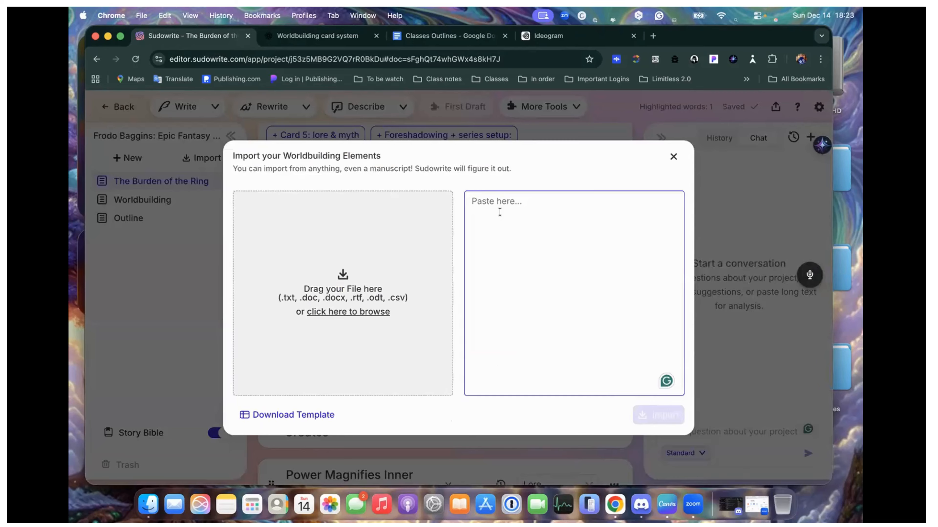
{"action": "key", "text": "super+v"}
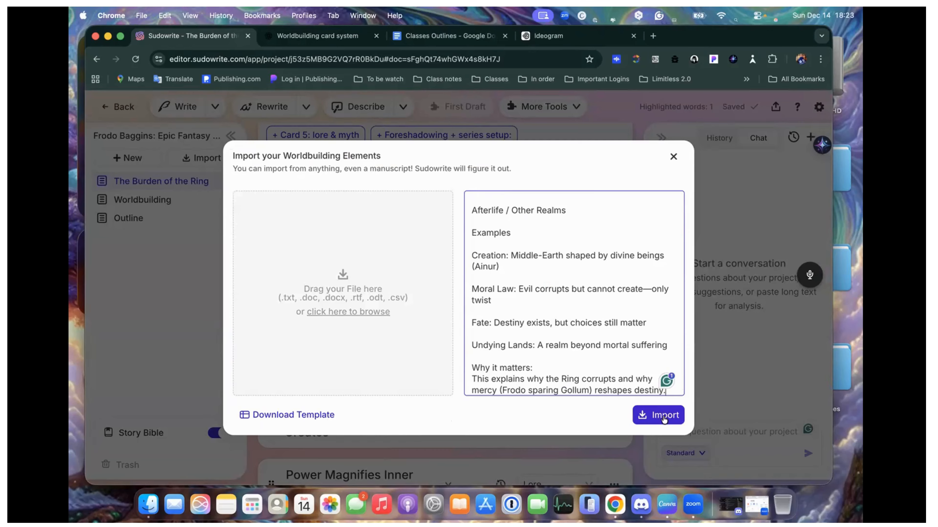
{"action": "left_click", "coordinate": [656, 416]}
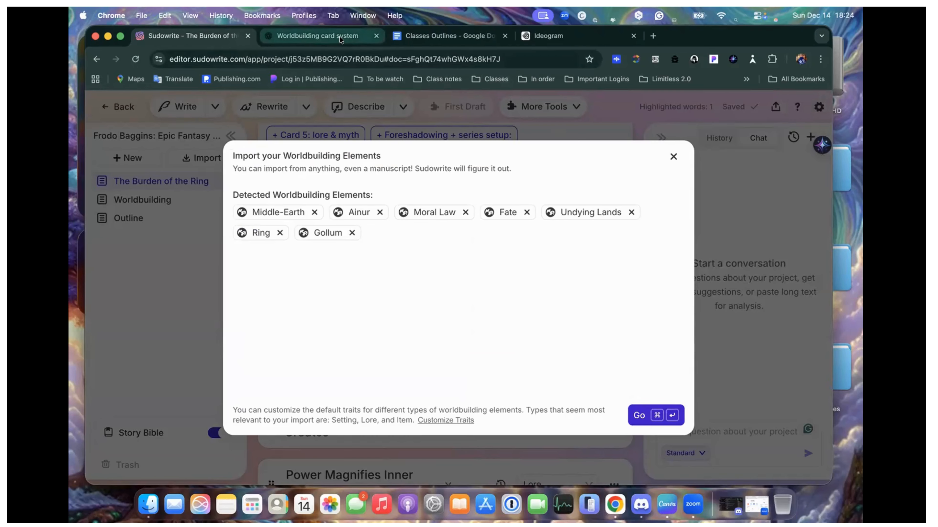
{"action": "left_click", "coordinate": [636, 415]}
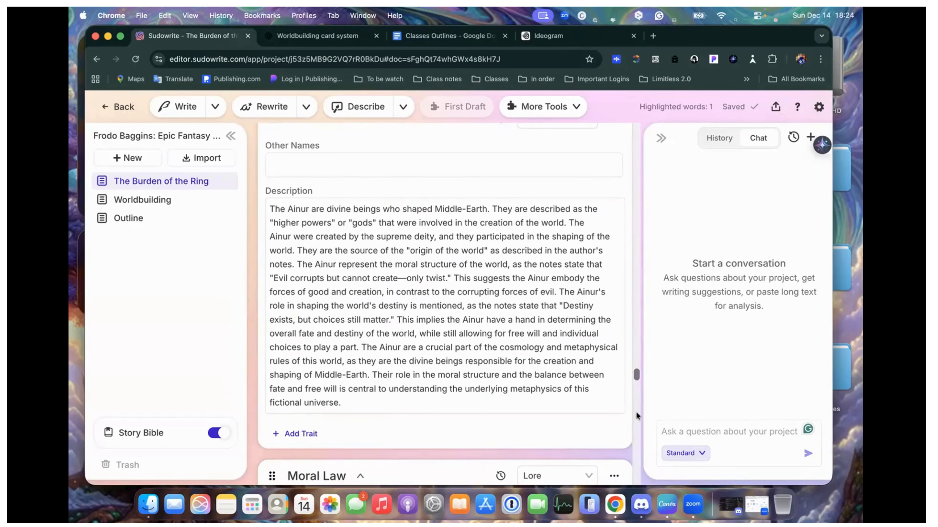
Review the imported Middle-Earth card's description and location, along with the Lore cards listed above it
{"action": "scroll", "coordinate": [462, 416], "scroll_direction": "up", "scroll_amount": 10}
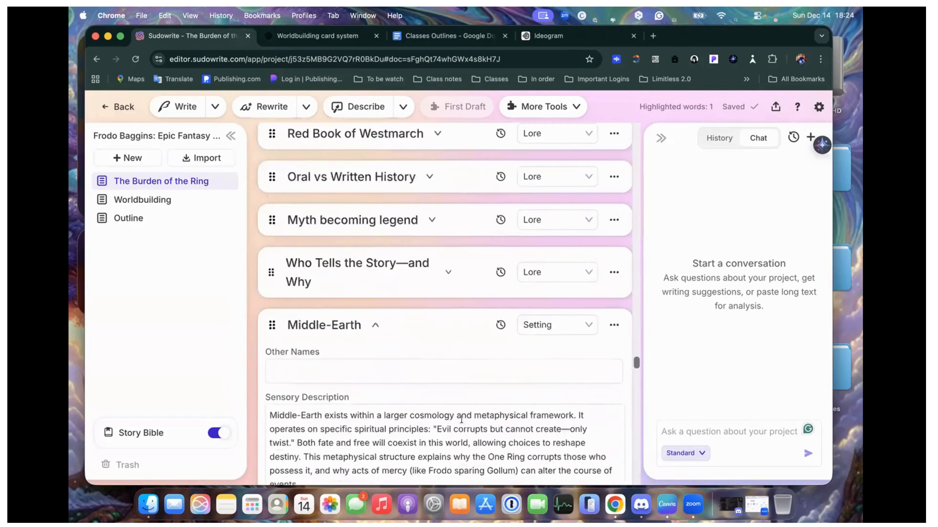
{"action": "scroll", "coordinate": [462, 419], "scroll_direction": "up", "scroll_amount": 7}
{"action": "scroll", "coordinate": [462, 419], "scroll_direction": "down", "scroll_amount": 10}
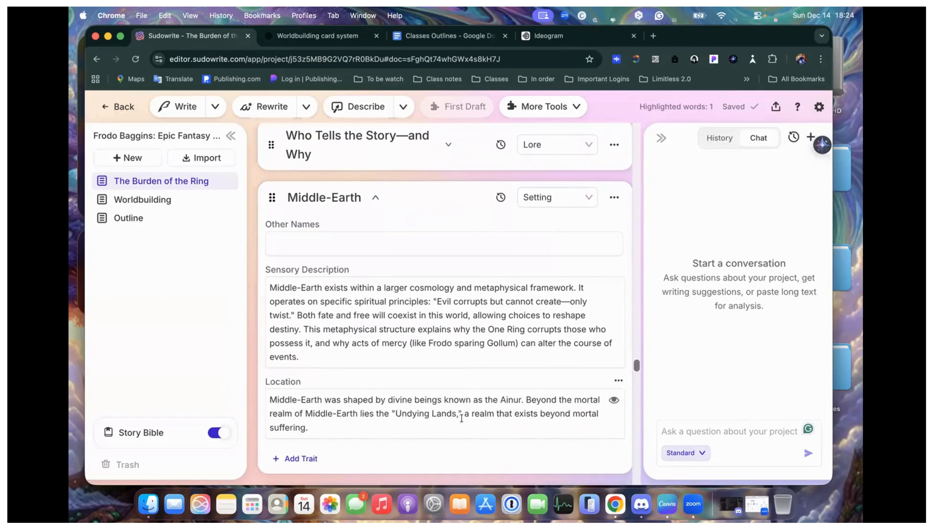
{"action": "scroll", "coordinate": [461, 419], "scroll_direction": "down", "scroll_amount": 2}
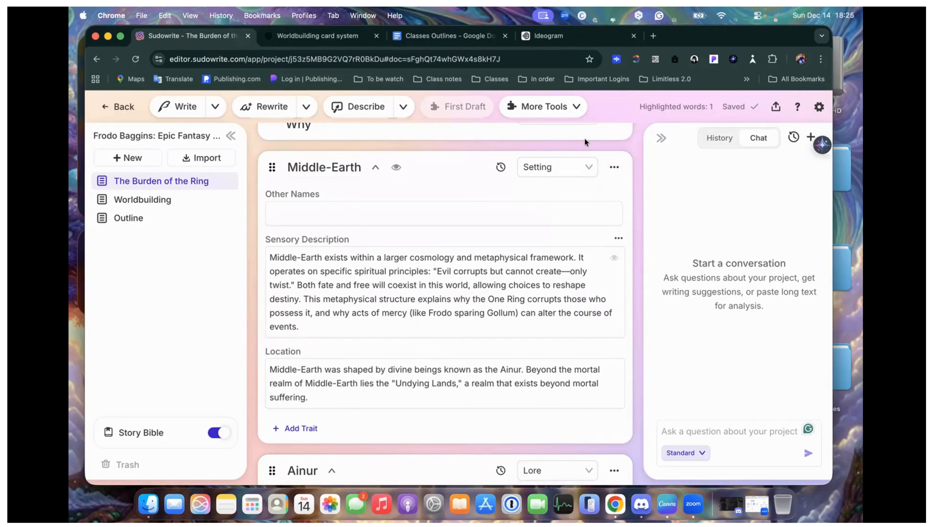
{"action": "scroll", "coordinate": [398, 184], "scroll_direction": "up", "scroll_amount": 10}
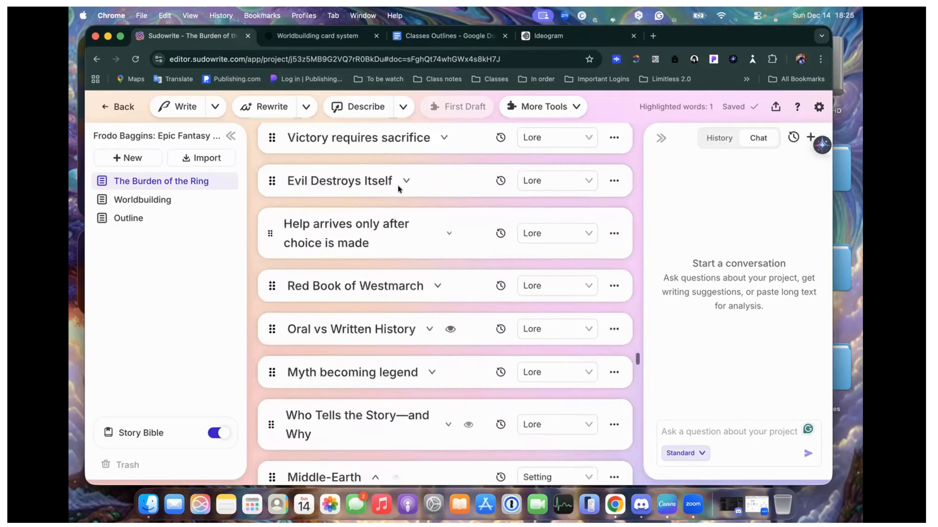
{"action": "scroll", "coordinate": [398, 184], "scroll_direction": "up", "scroll_amount": 10}
{"action": "scroll", "coordinate": [398, 185], "scroll_direction": "down", "scroll_amount": 10}
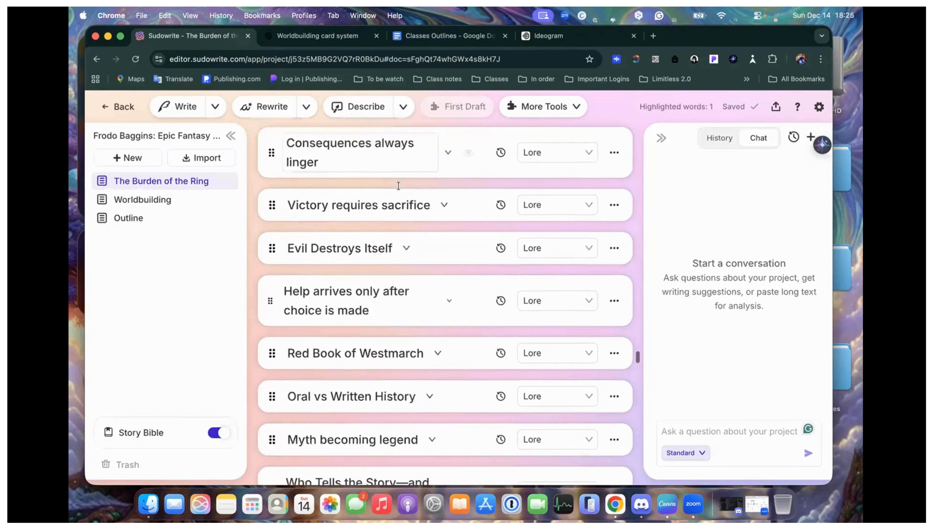
Collapse the imported Middle-Earth card and hide it from Sudowrite
{"action": "scroll", "coordinate": [398, 186], "scroll_direction": "down", "scroll_amount": 8}
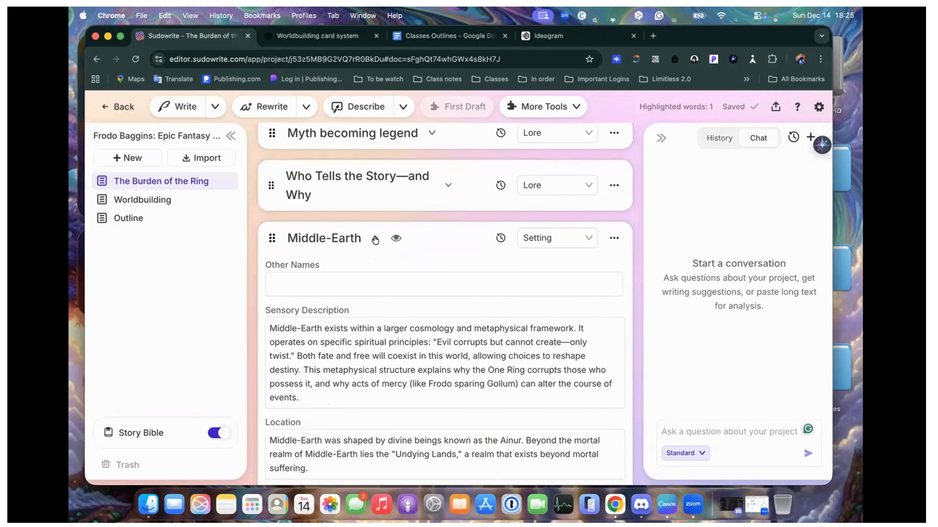
{"action": "left_click", "coordinate": [375, 239]}
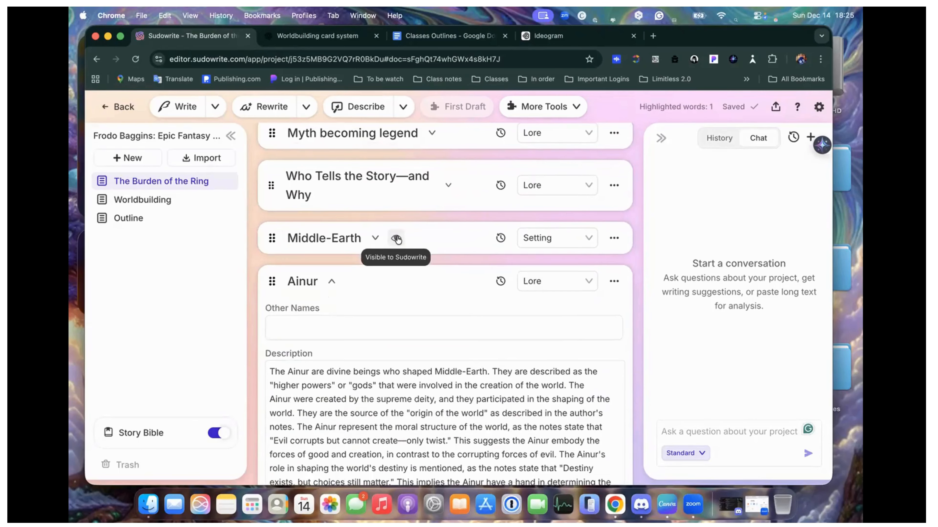
{"action": "left_click", "coordinate": [396, 239]}
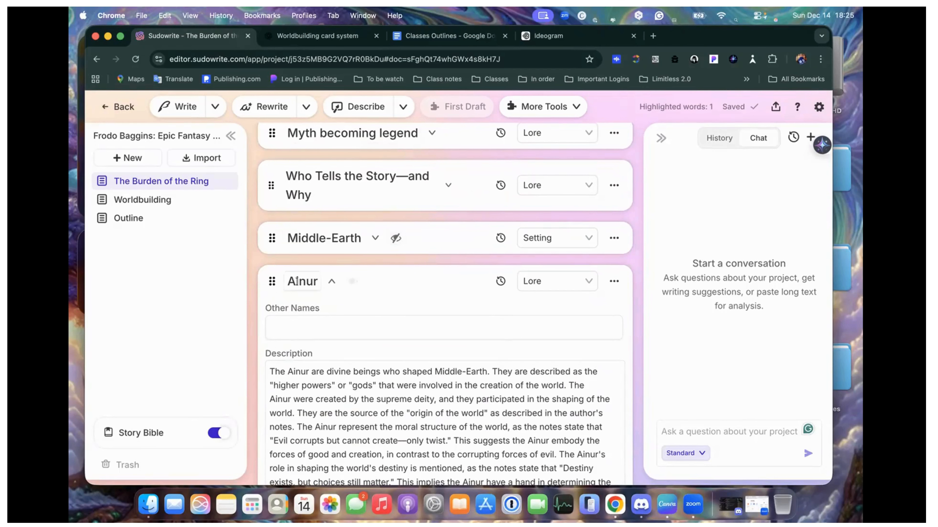
Collapse the imported Ainur, Moral Law, Fate and Undying Lands cards
{"action": "left_click", "coordinate": [331, 281]}
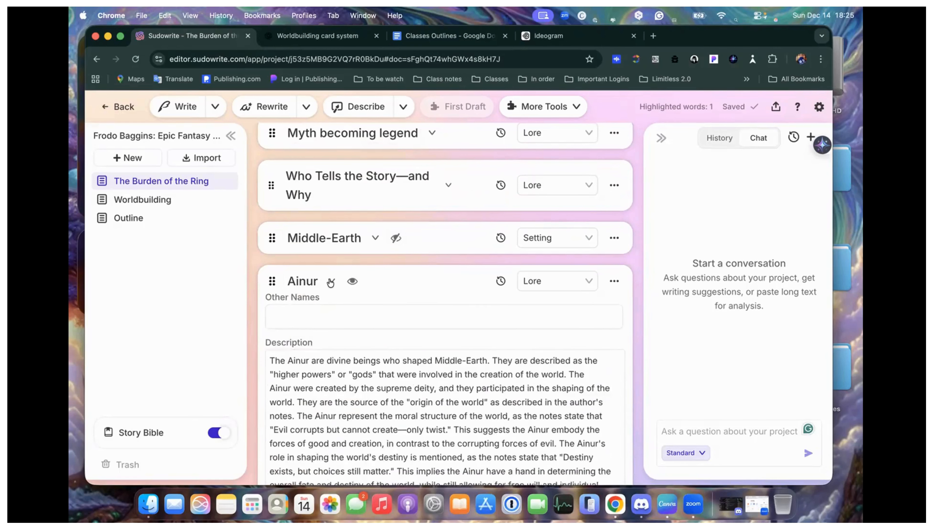
{"action": "scroll", "coordinate": [363, 314], "scroll_direction": "down", "scroll_amount": 4}
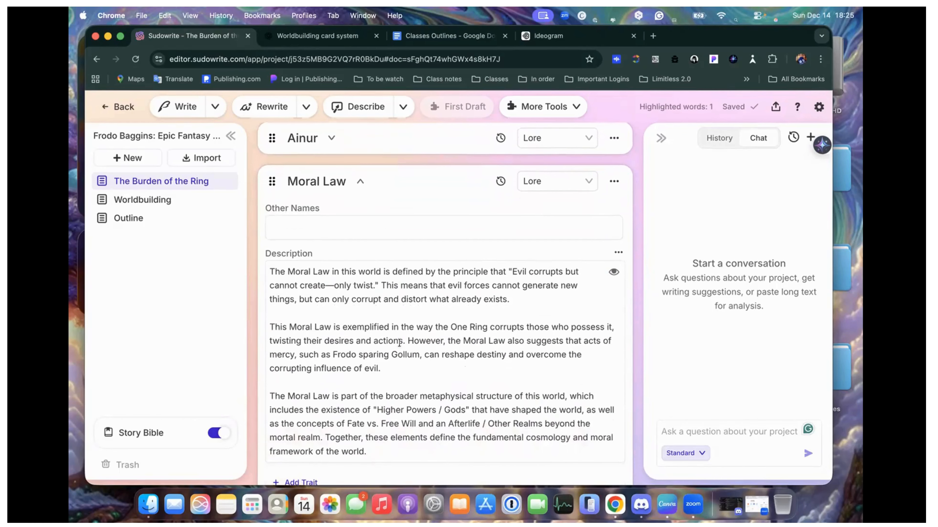
{"action": "left_click", "coordinate": [360, 182]}
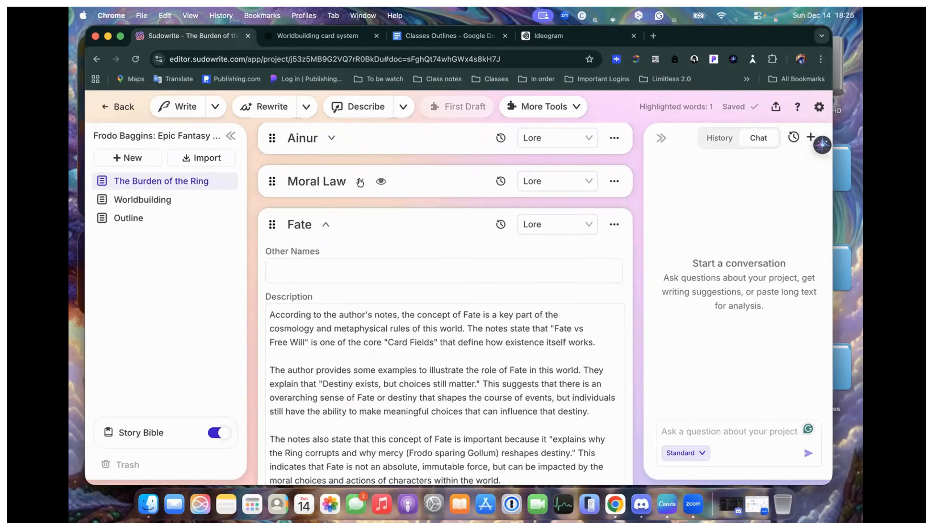
{"action": "left_click", "coordinate": [324, 225]}
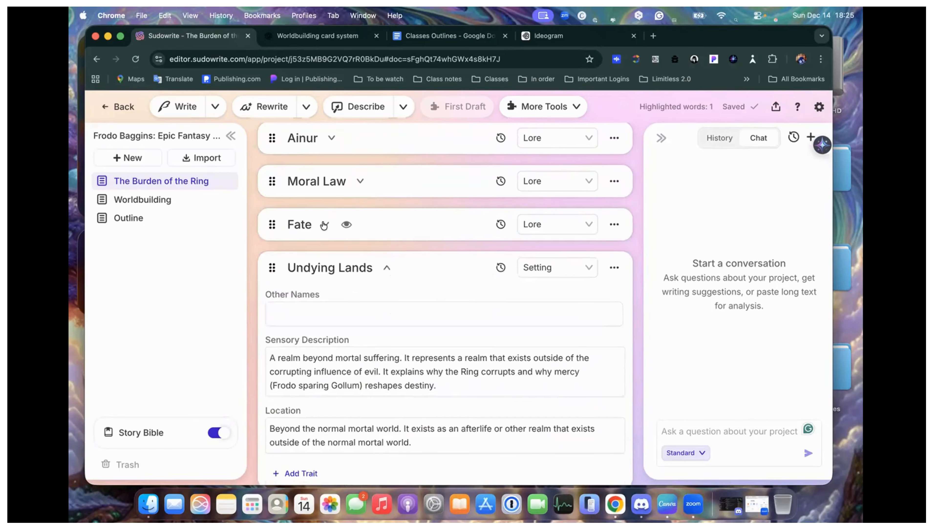
{"action": "scroll", "coordinate": [351, 240], "scroll_direction": "down", "scroll_amount": 5}
{"action": "scroll", "coordinate": [425, 255], "scroll_direction": "up", "scroll_amount": 4}
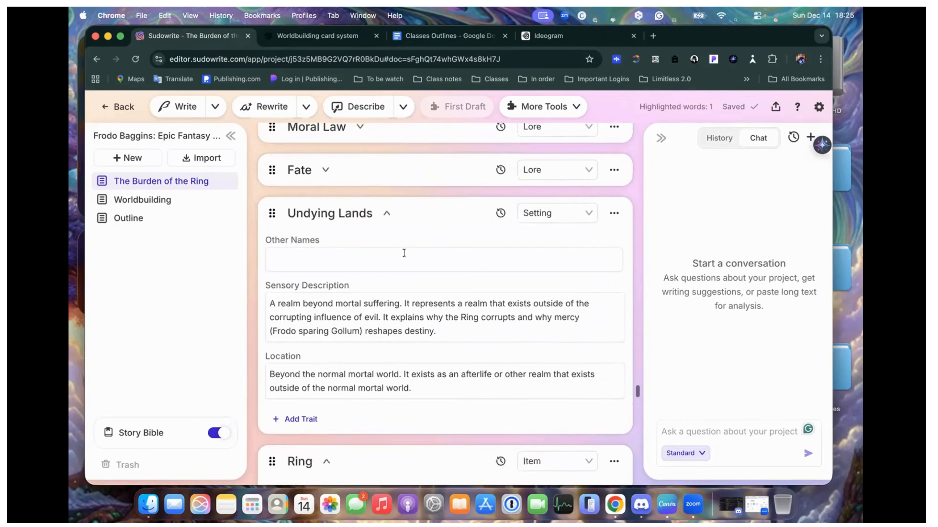
{"action": "left_click", "coordinate": [385, 214]}
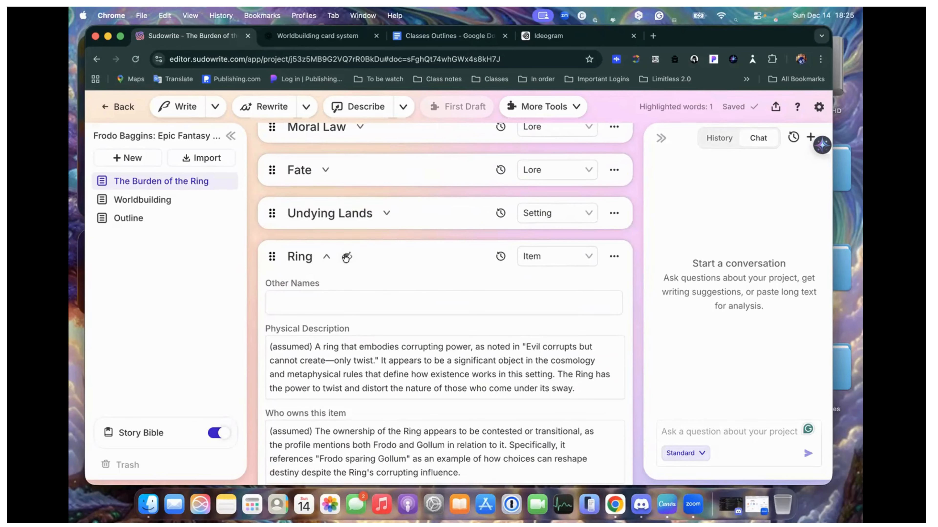
Hide the imported Ring card from Sudowrite and collapse it
{"action": "left_click", "coordinate": [346, 257]}
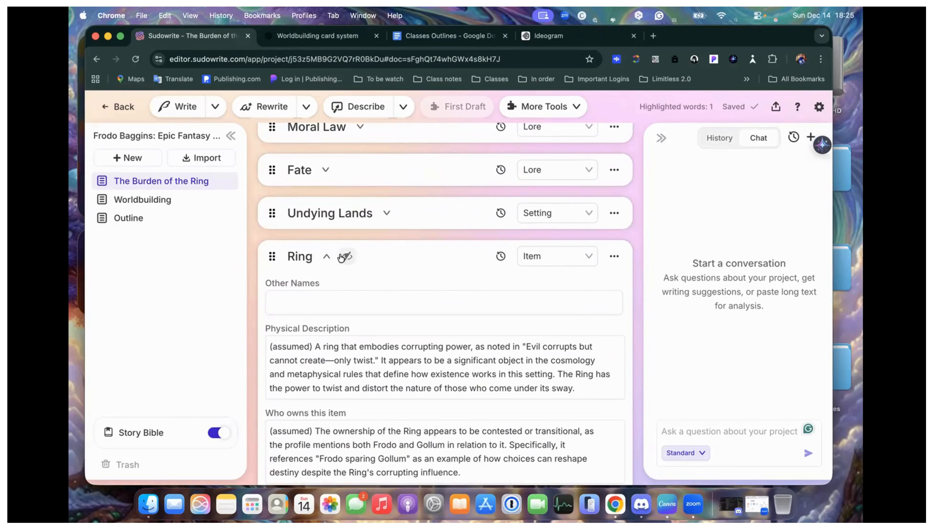
{"action": "left_click", "coordinate": [327, 258]}
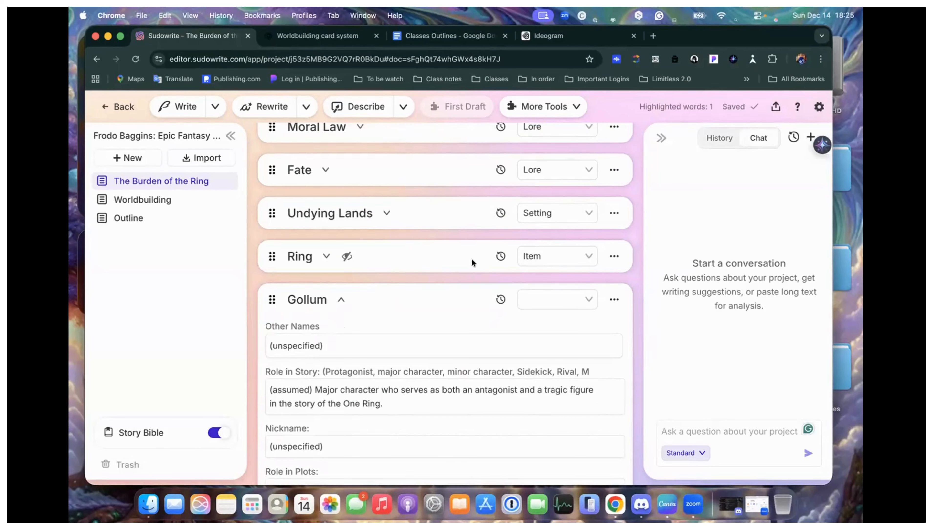
Hide the imported Gollum card from Sudowrite and collapse it
{"action": "scroll", "coordinate": [471, 258], "scroll_direction": "down", "scroll_amount": 3}
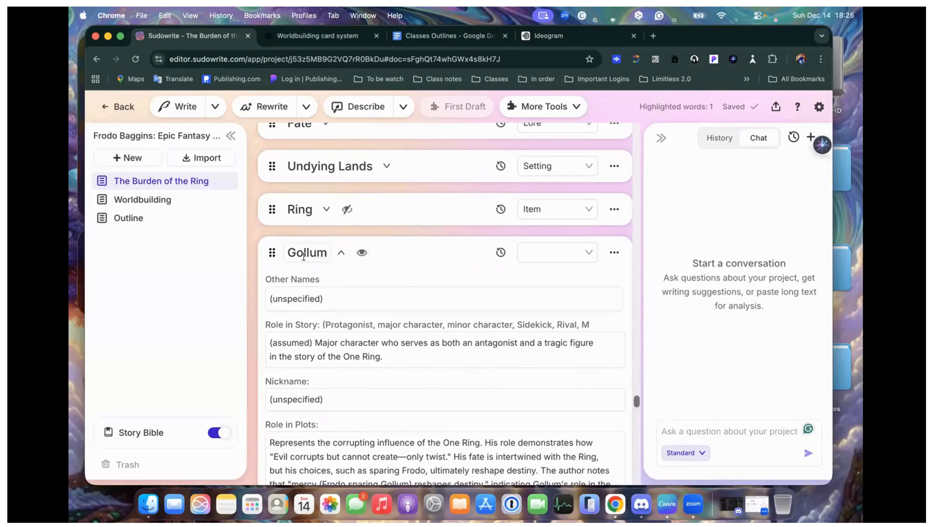
{"action": "left_click", "coordinate": [361, 252]}
{"action": "scroll", "coordinate": [414, 267], "scroll_direction": "down", "scroll_amount": 10}
{"action": "scroll", "coordinate": [353, 245], "scroll_direction": "up", "scroll_amount": 9}
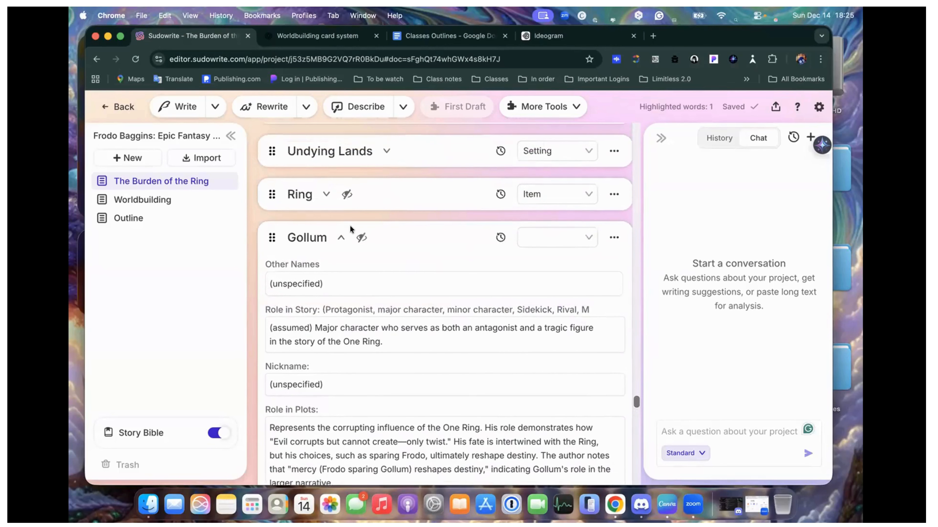
{"action": "left_click", "coordinate": [341, 239]}
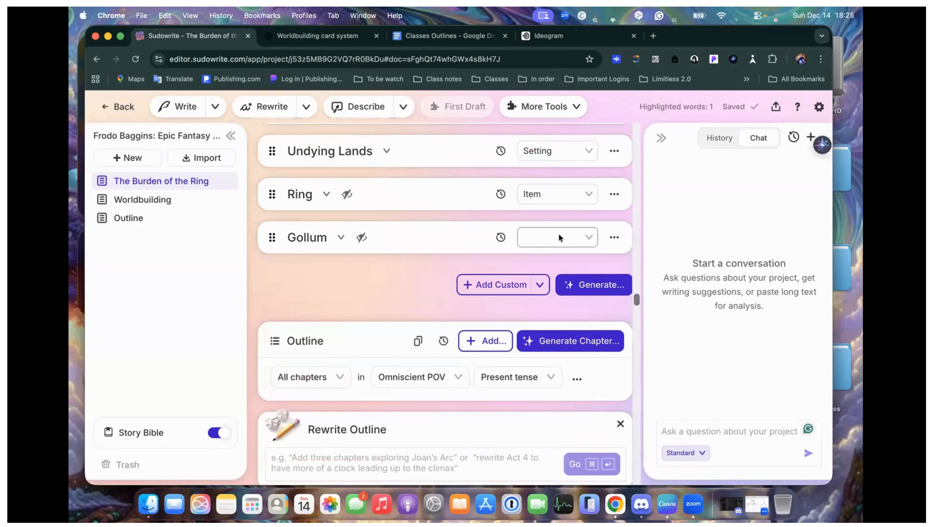
Switch to the ChatGPT worldbuilding card system chat and copy the section heading "COSMOLOGY & METAPHYSICAL RULES"
{"action": "scroll", "coordinate": [542, 235], "scroll_direction": "up", "scroll_amount": 1}
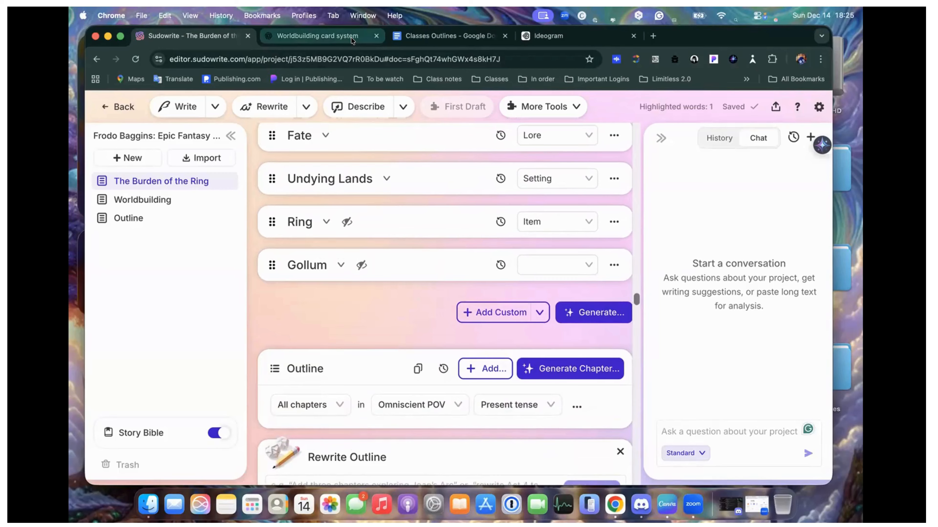
{"action": "left_click", "coordinate": [318, 36]}
{"action": "left_click", "coordinate": [413, 180]}
{"action": "left_click_drag", "start_coordinate": [356, 152], "coordinate": [380, 148]}
{"action": "key", "text": "super+c"}
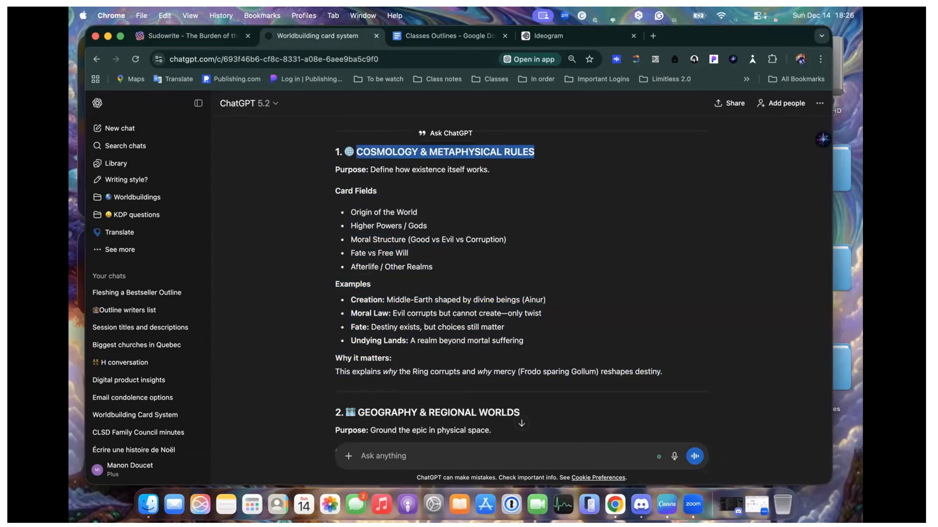
Back in Sudowrite, create the custom type "COSMOLOGY & METAPHYSICAL RULES" and assign it to the Gollum card
{"action": "left_click", "coordinate": [206, 33]}
{"action": "left_click", "coordinate": [537, 259]}
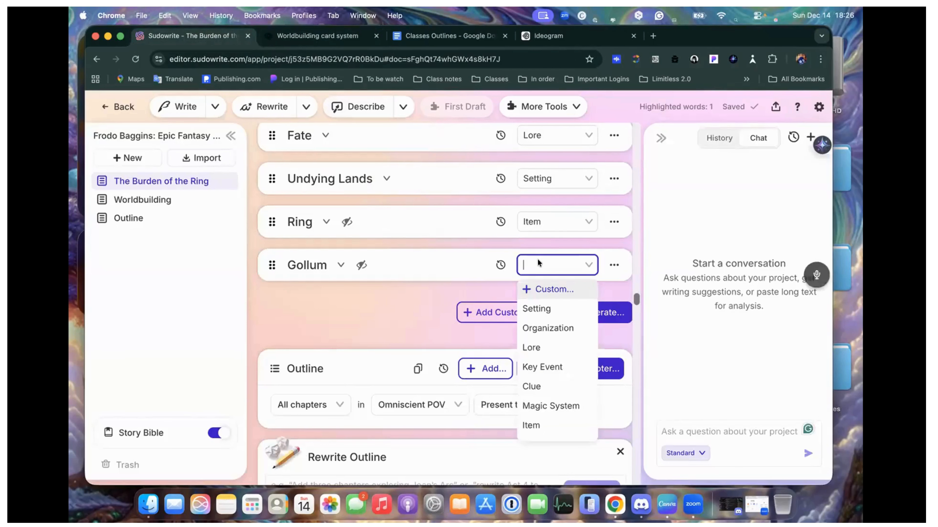
{"action": "key", "text": "super+v"}
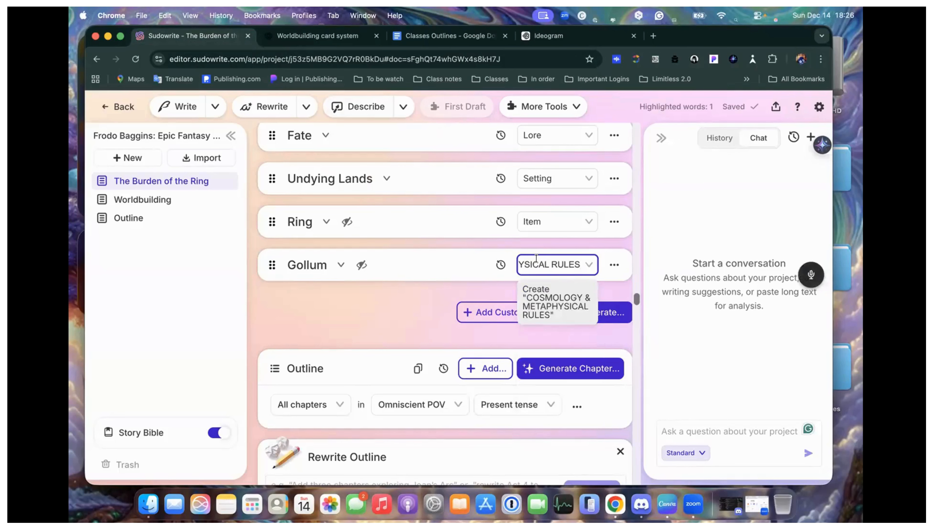
{"action": "left_click", "coordinate": [556, 302]}
{"action": "left_click", "coordinate": [565, 266]}
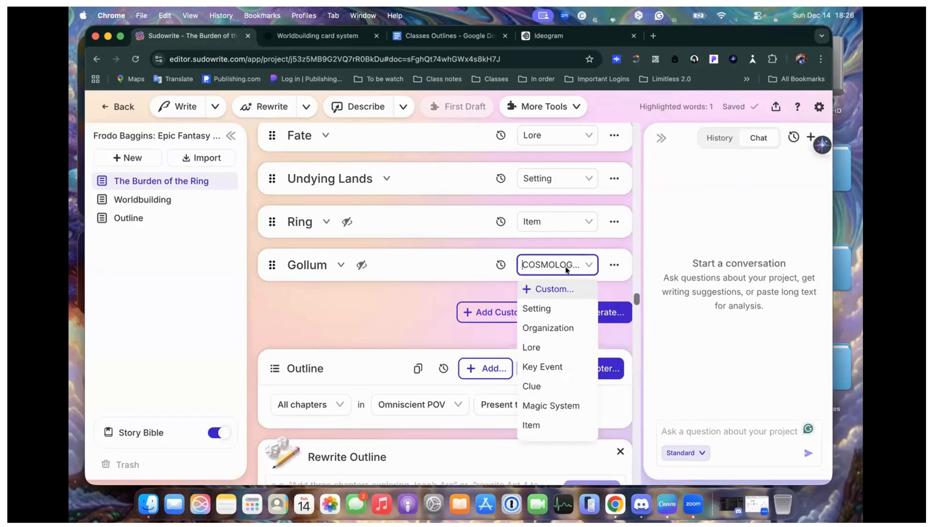
{"action": "left_click", "coordinate": [423, 261]}
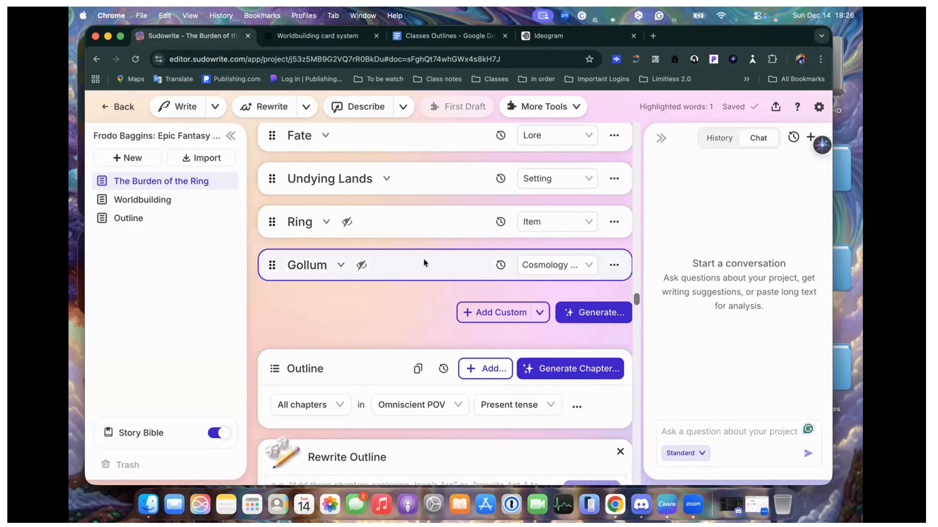
Review the Story Bible outline's chapter summaries from Act 1, Chapter 1 through Chapter 7
{"action": "scroll", "coordinate": [423, 259], "scroll_direction": "down", "scroll_amount": 7}
{"action": "scroll", "coordinate": [422, 256], "scroll_direction": "down", "scroll_amount": 2}
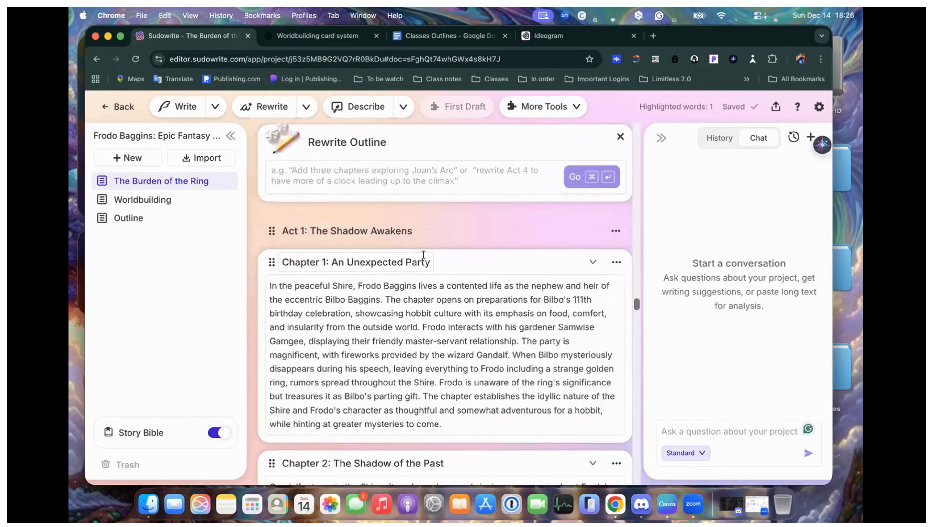
{"action": "scroll", "coordinate": [423, 255], "scroll_direction": "down", "scroll_amount": 3}
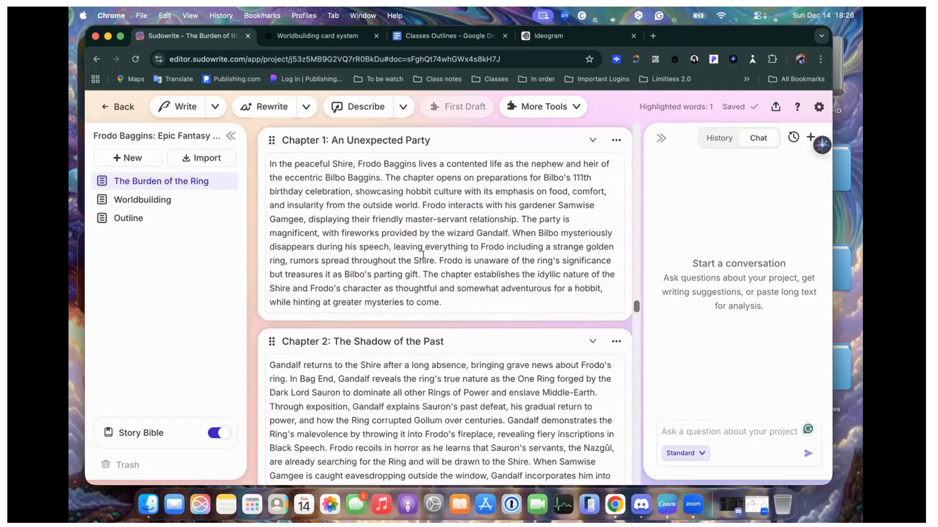
{"action": "scroll", "coordinate": [423, 255], "scroll_direction": "up", "scroll_amount": 3}
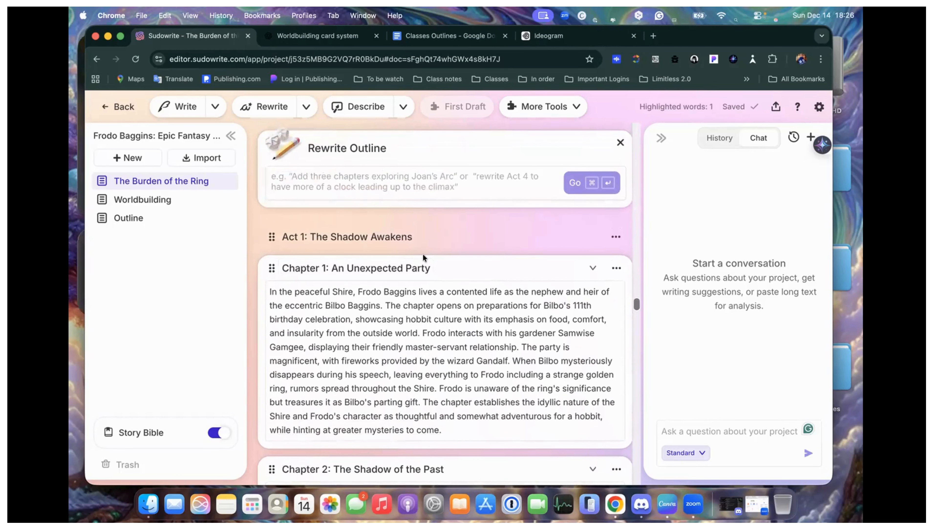
{"action": "scroll", "coordinate": [425, 229], "scroll_direction": "down", "scroll_amount": 3}
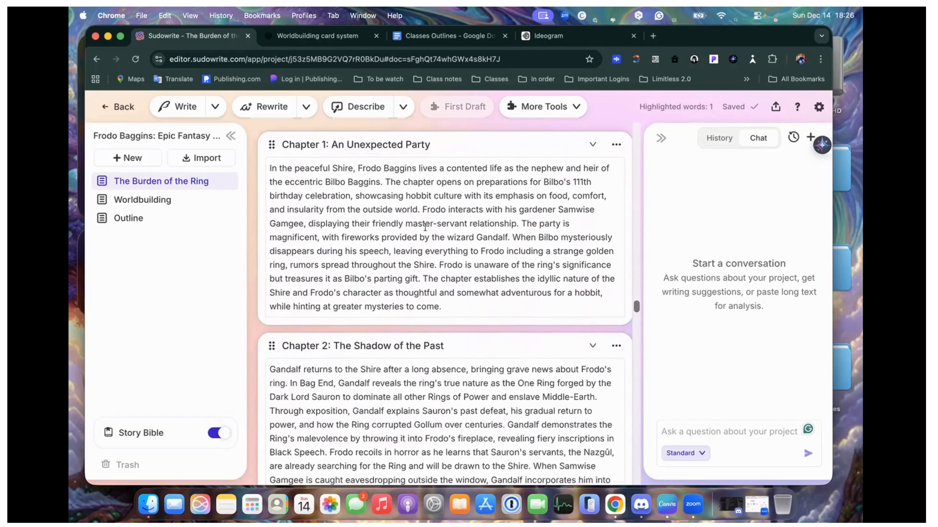
{"action": "scroll", "coordinate": [425, 227], "scroll_direction": "up", "scroll_amount": 3}
{"action": "scroll", "coordinate": [424, 227], "scroll_direction": "down", "scroll_amount": 10}
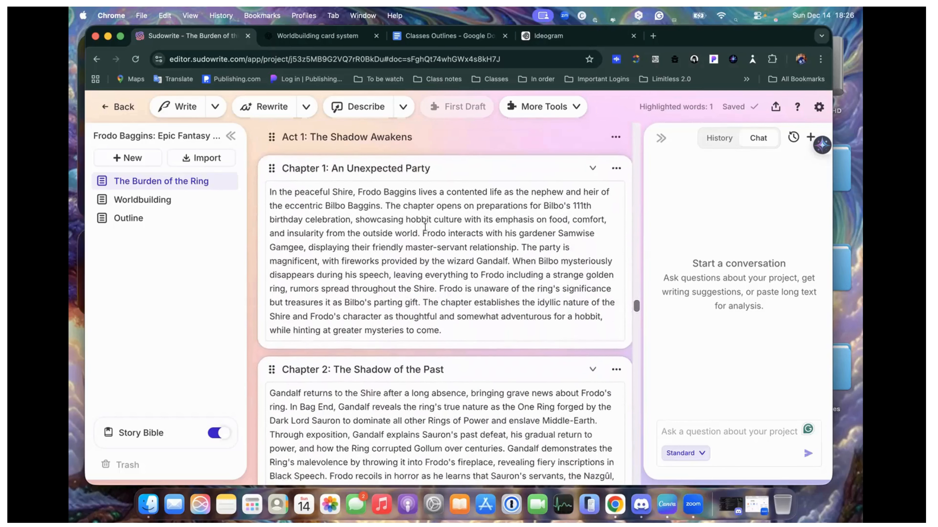
{"action": "scroll", "coordinate": [425, 227], "scroll_direction": "down", "scroll_amount": 15}
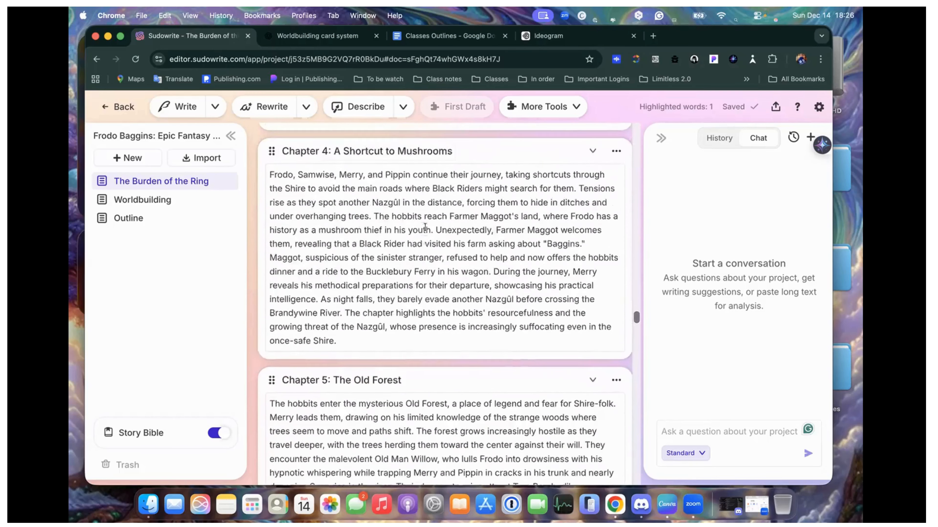
{"action": "scroll", "coordinate": [425, 227], "scroll_direction": "down", "scroll_amount": 6}
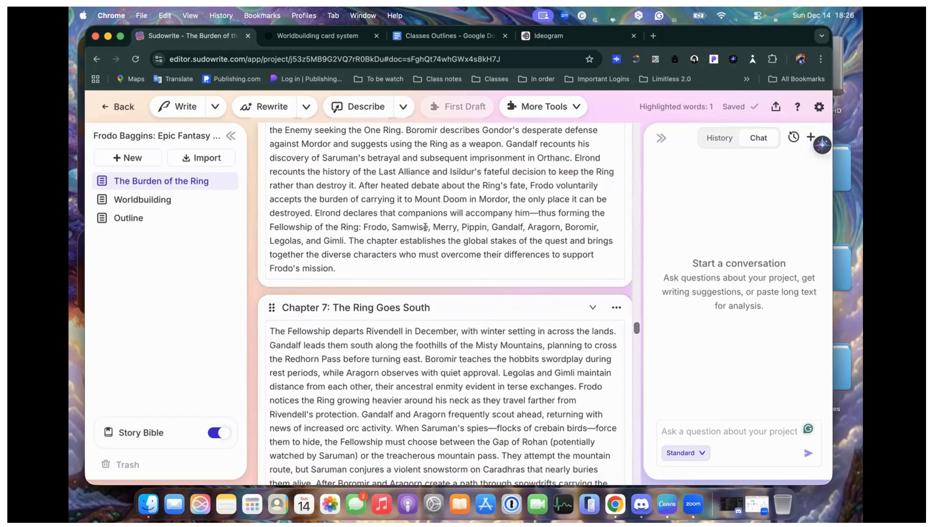
{"action": "scroll", "coordinate": [425, 227], "scroll_direction": "down", "scroll_amount": 3}
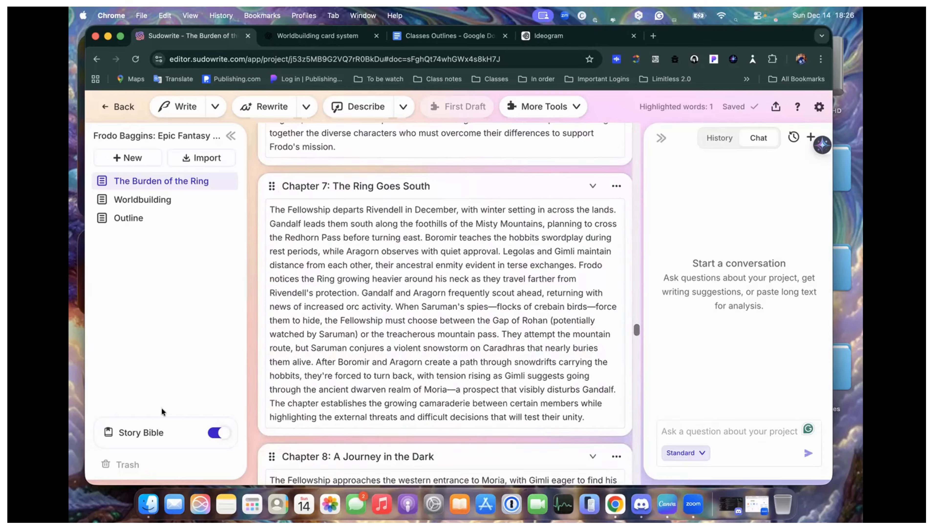
Review the outline's middle chapters, including the start of Act 3 at Chapter 11 and Act 4 at Chapter 16
{"action": "mouse_move", "coordinate": [155, 427]}
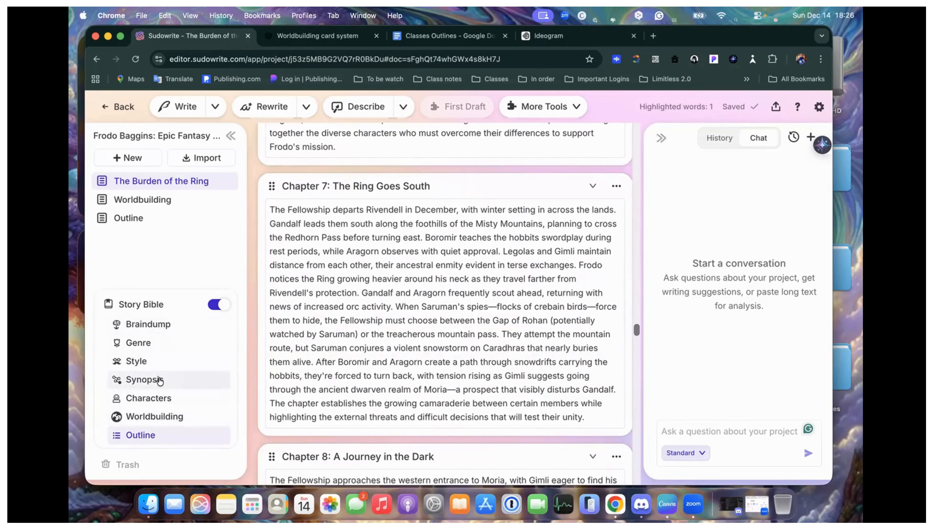
{"action": "scroll", "coordinate": [273, 375], "scroll_direction": "down", "scroll_amount": 10}
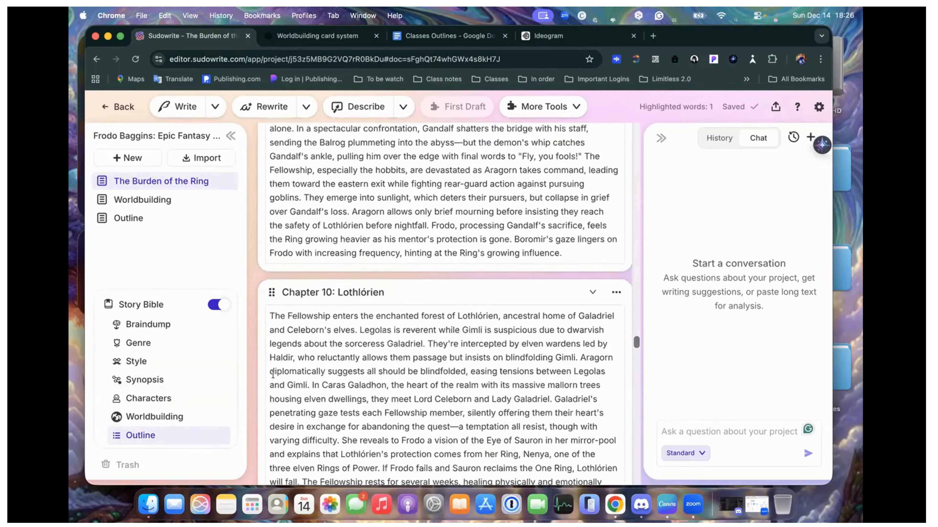
{"action": "scroll", "coordinate": [273, 374], "scroll_direction": "down", "scroll_amount": 8}
{"action": "scroll", "coordinate": [273, 374], "scroll_direction": "up", "scroll_amount": 2}
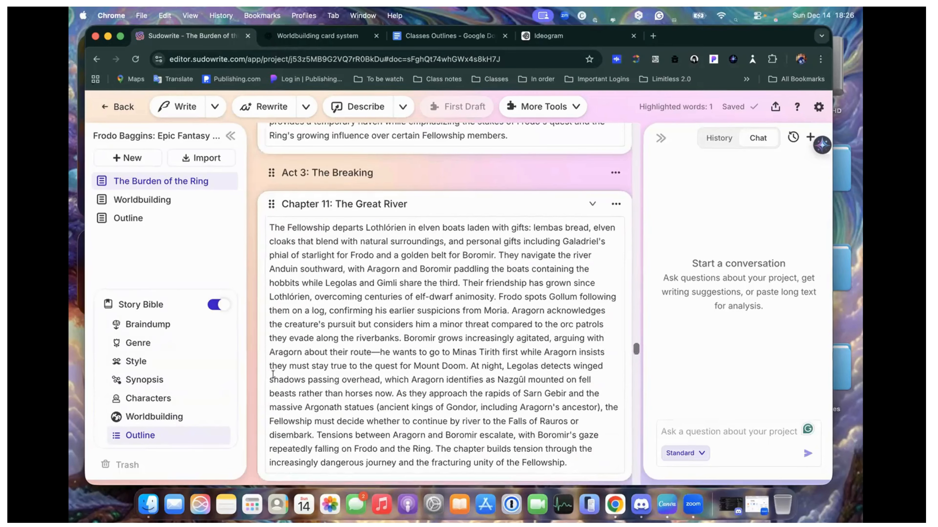
{"action": "scroll", "coordinate": [273, 374], "scroll_direction": "down", "scroll_amount": 2}
{"action": "scroll", "coordinate": [272, 374], "scroll_direction": "down", "scroll_amount": 2}
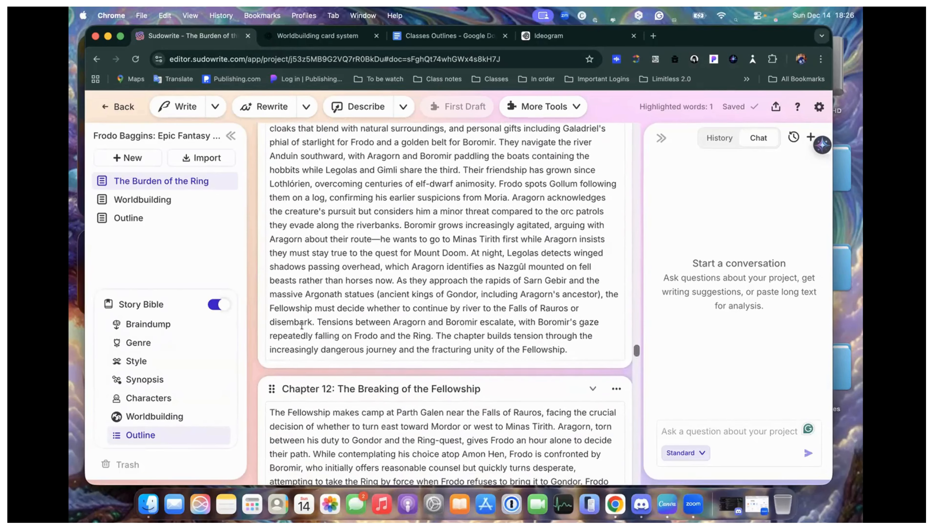
{"action": "scroll", "coordinate": [410, 378], "scroll_direction": "up", "scroll_amount": 6}
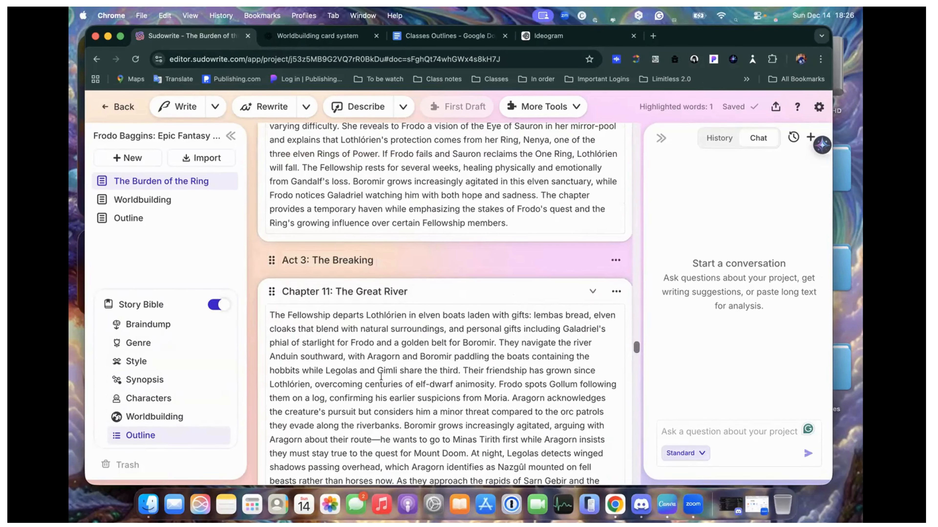
{"action": "scroll", "coordinate": [381, 376], "scroll_direction": "down", "scroll_amount": 4}
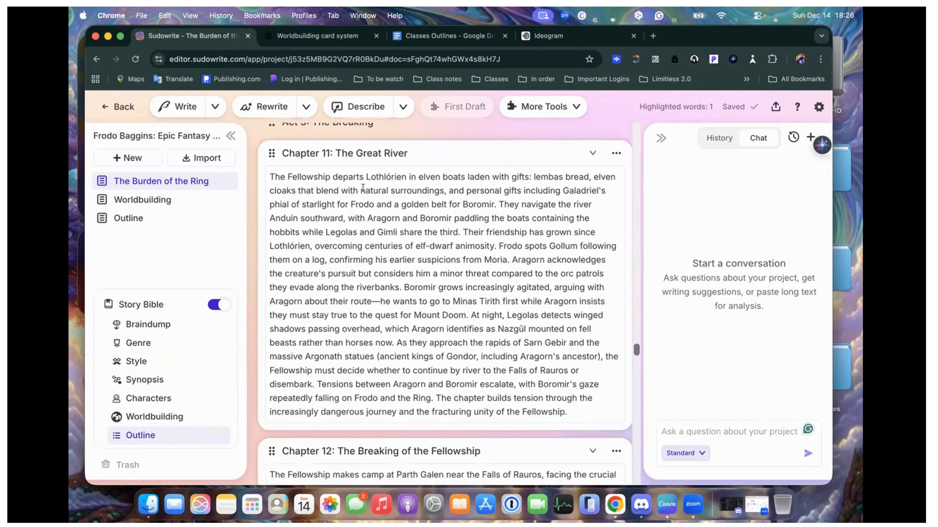
{"action": "scroll", "coordinate": [458, 293], "scroll_direction": "down", "scroll_amount": 15}
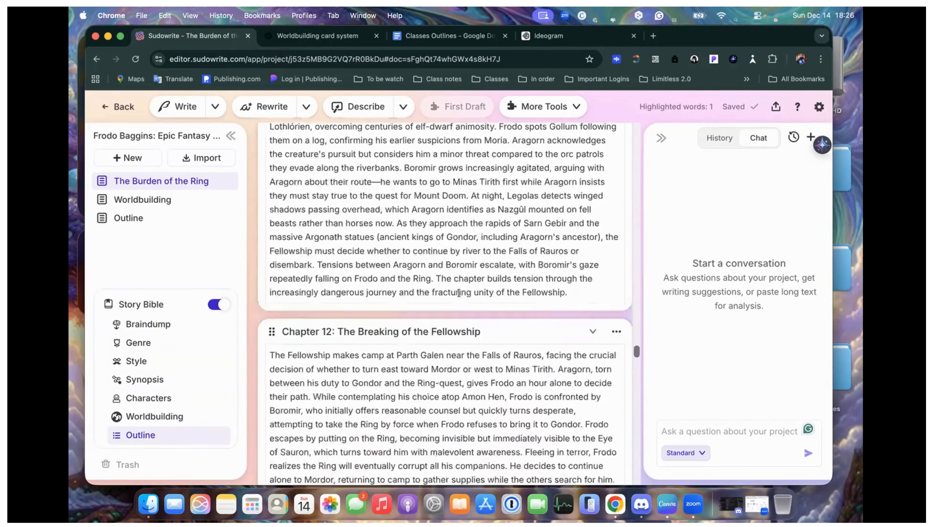
{"action": "scroll", "coordinate": [458, 293], "scroll_direction": "down", "scroll_amount": 15}
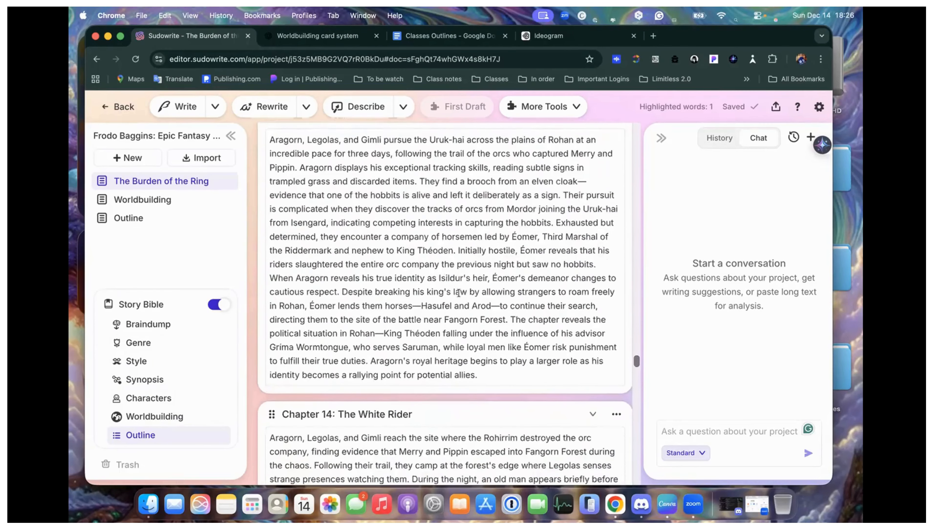
{"action": "scroll", "coordinate": [458, 293], "scroll_direction": "down", "scroll_amount": 15}
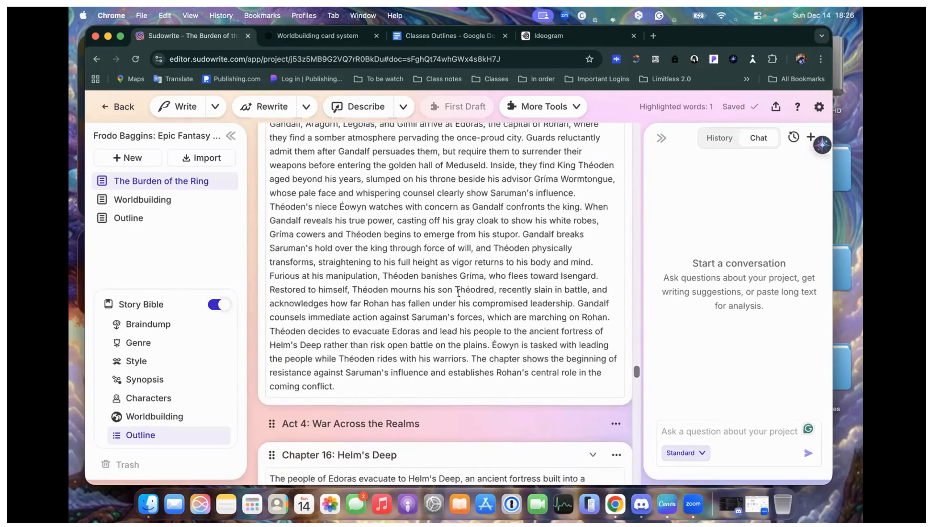
{"action": "scroll", "coordinate": [458, 292], "scroll_direction": "down", "scroll_amount": 1}
{"action": "scroll", "coordinate": [458, 292], "scroll_direction": "down", "scroll_amount": 20}
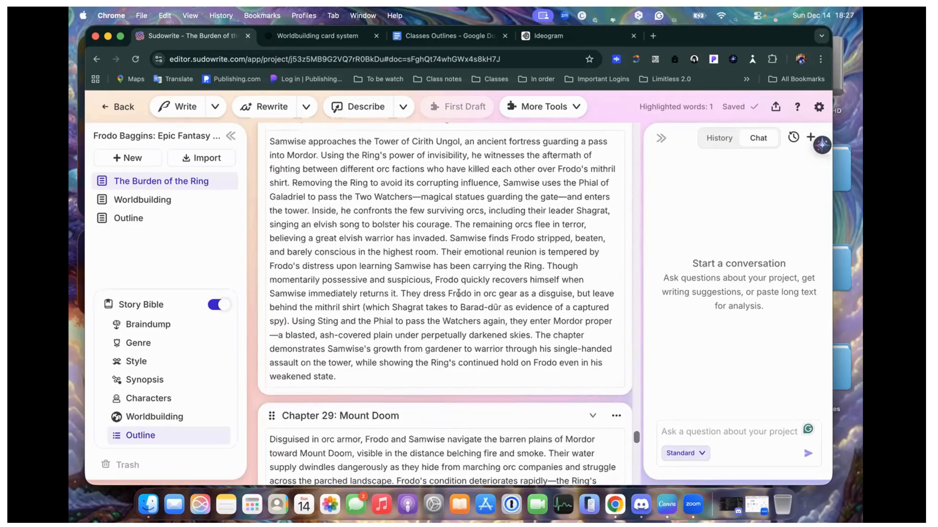
Examine the outline's closing chapters, from Act 7: The Road Home to Chapter 35: The Grey Havens
{"action": "scroll", "coordinate": [458, 293], "scroll_direction": "down", "scroll_amount": 15}
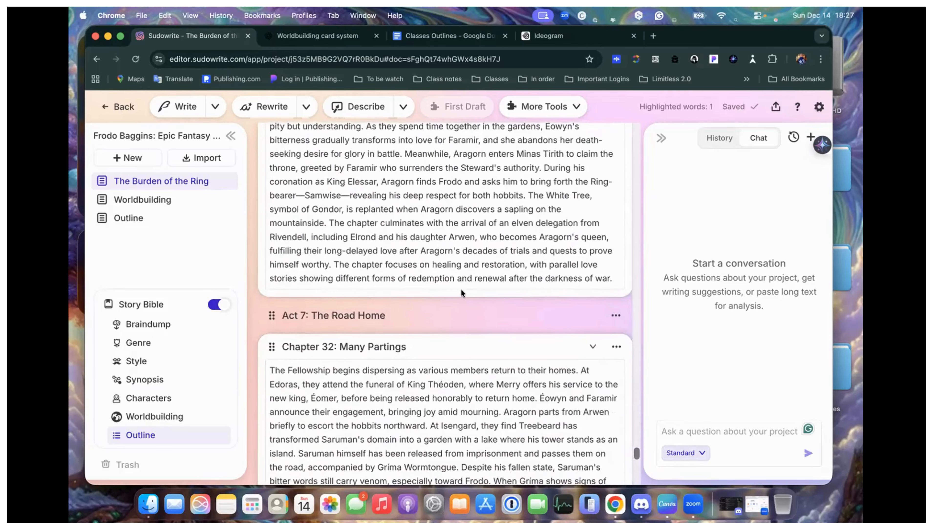
{"action": "scroll", "coordinate": [460, 290], "scroll_direction": "down", "scroll_amount": 15}
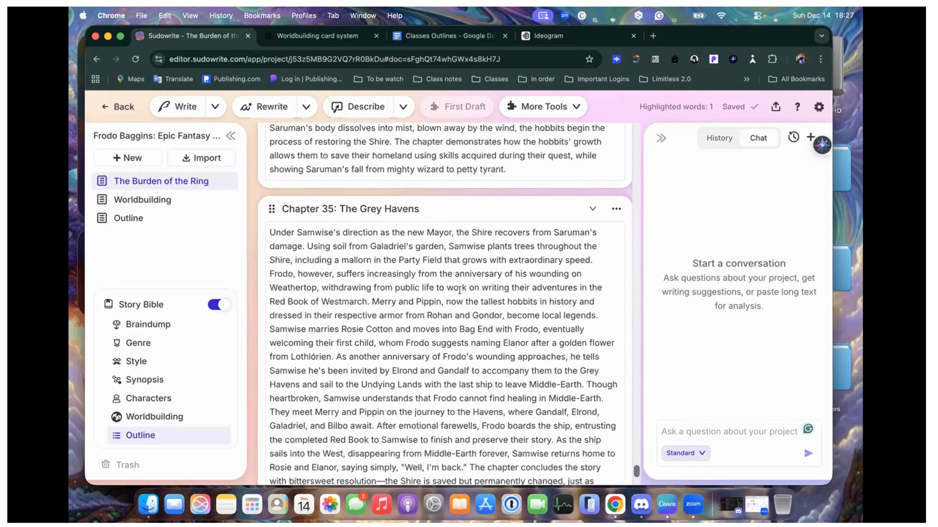
{"action": "scroll", "coordinate": [460, 291], "scroll_direction": "up", "scroll_amount": 12}
{"action": "scroll", "coordinate": [460, 290], "scroll_direction": "up", "scroll_amount": 10}
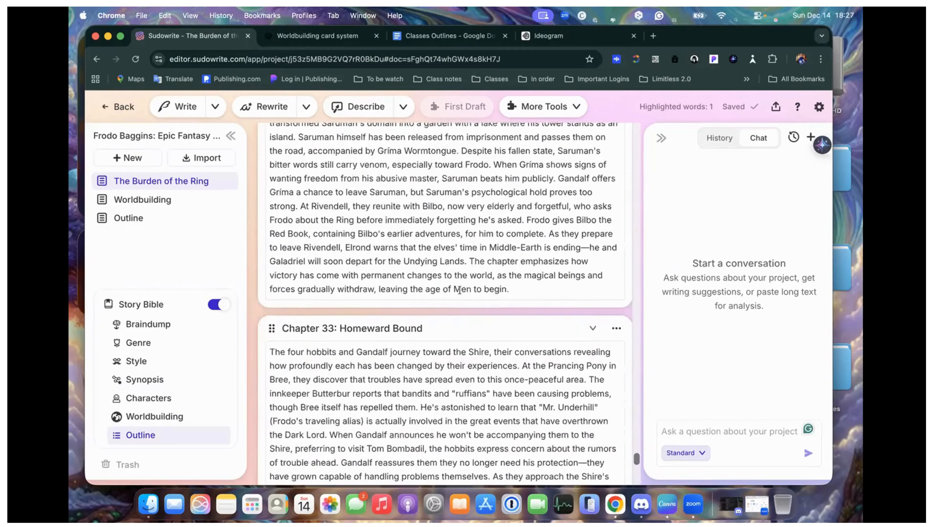
{"action": "scroll", "coordinate": [340, 303], "scroll_direction": "down", "scroll_amount": 15}
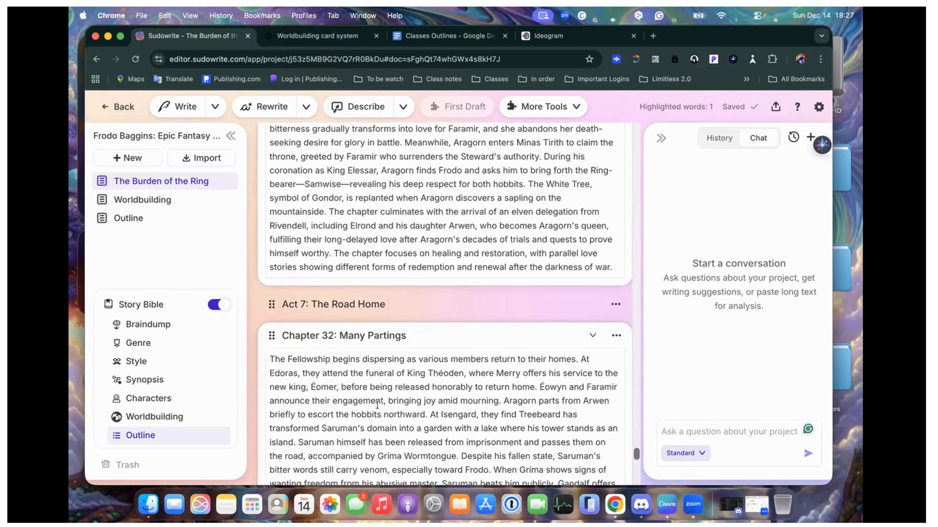
{"action": "scroll", "coordinate": [377, 405], "scroll_direction": "down", "scroll_amount": 10}
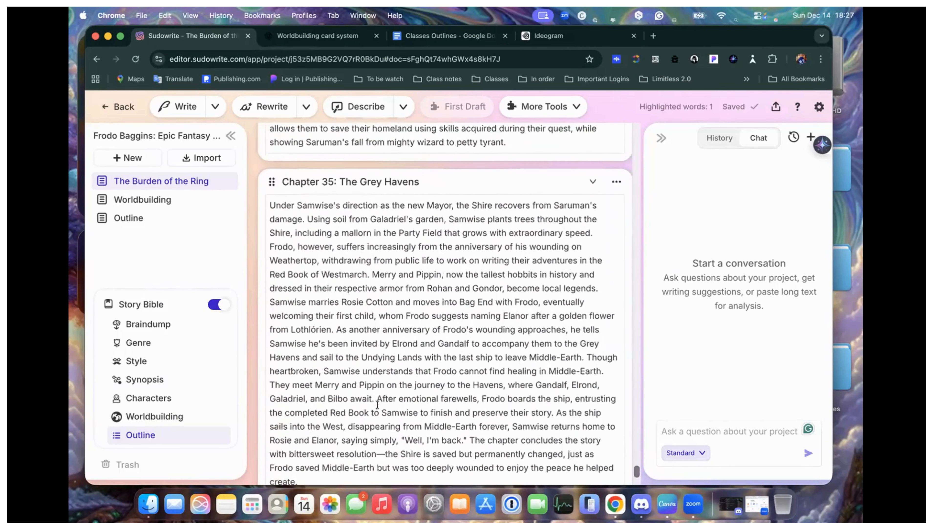
{"action": "scroll", "coordinate": [377, 405], "scroll_direction": "up", "scroll_amount": 5}
{"action": "scroll", "coordinate": [377, 405], "scroll_direction": "up", "scroll_amount": 1}
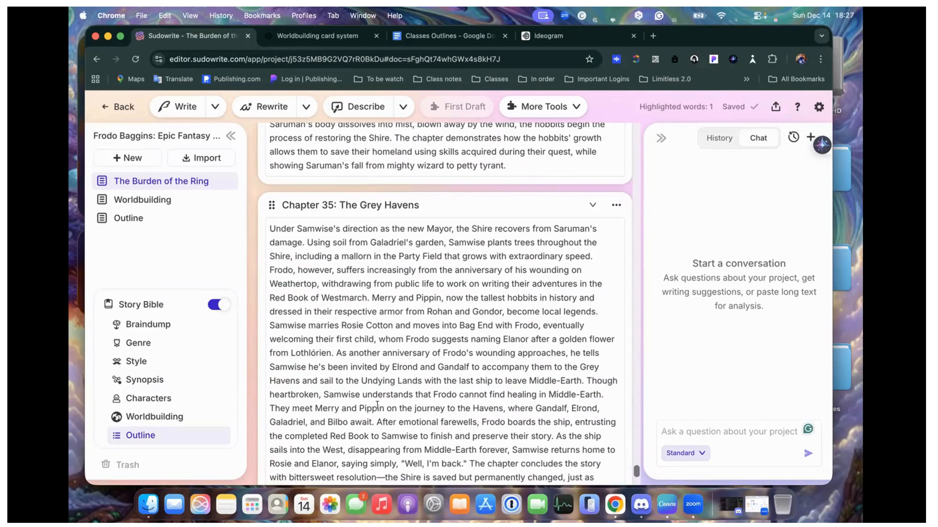
Open the project's Outline document, and in the Google Docs class notes highlight "Character-driven investigation" under Example 3 — Mystery / Character + Setting
{"action": "left_click", "coordinate": [128, 218]}
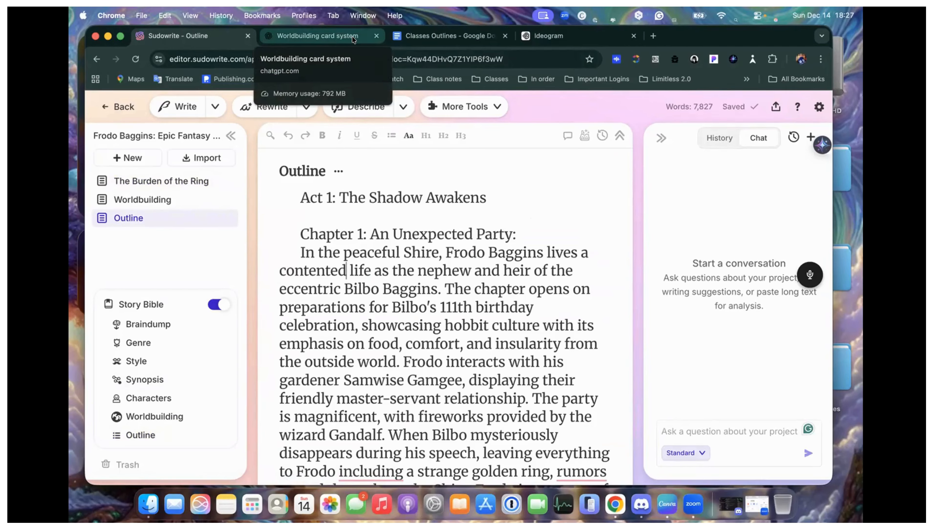
{"action": "left_click", "coordinate": [353, 37]}
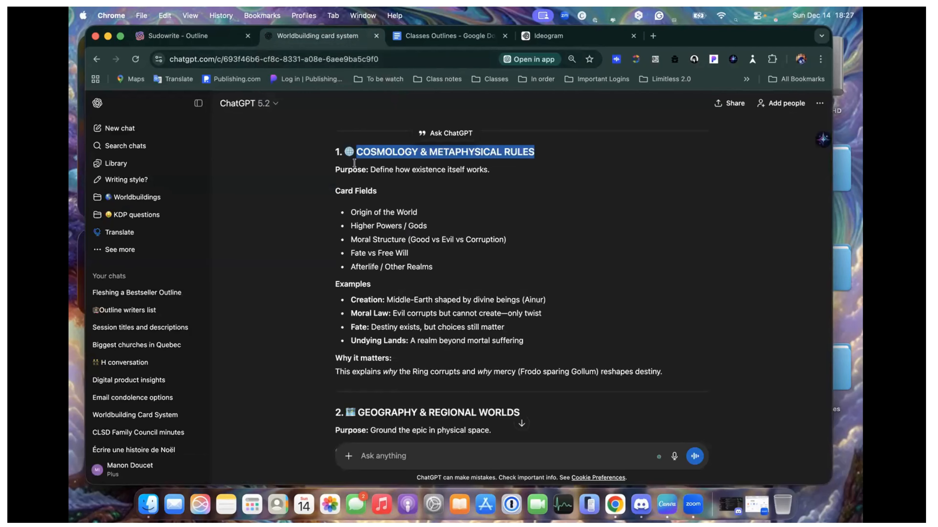
{"action": "left_click", "coordinate": [439, 36]}
{"action": "scroll", "coordinate": [407, 225], "scroll_direction": "down", "scroll_amount": 3}
{"action": "scroll", "coordinate": [407, 225], "scroll_direction": "down", "scroll_amount": 5}
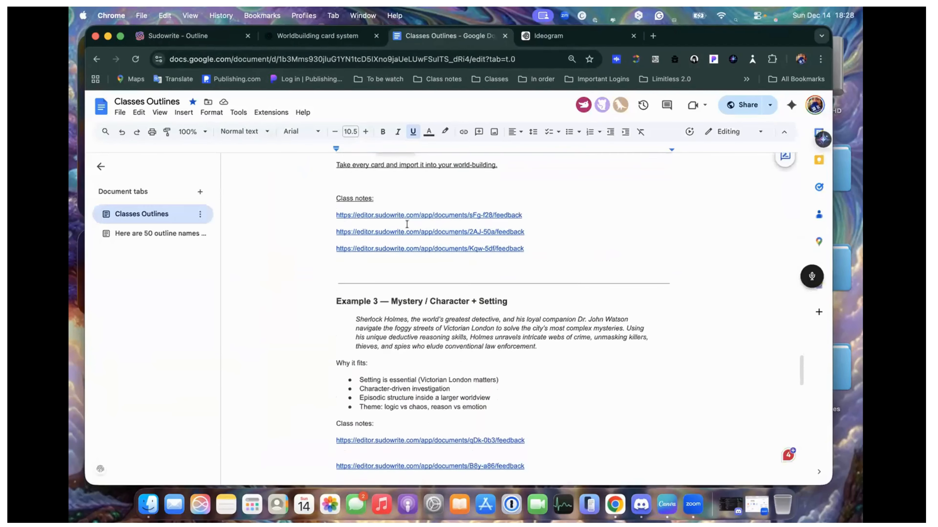
{"action": "scroll", "coordinate": [407, 225], "scroll_direction": "down", "scroll_amount": 3}
{"action": "scroll", "coordinate": [407, 225], "scroll_direction": "up", "scroll_amount": 4}
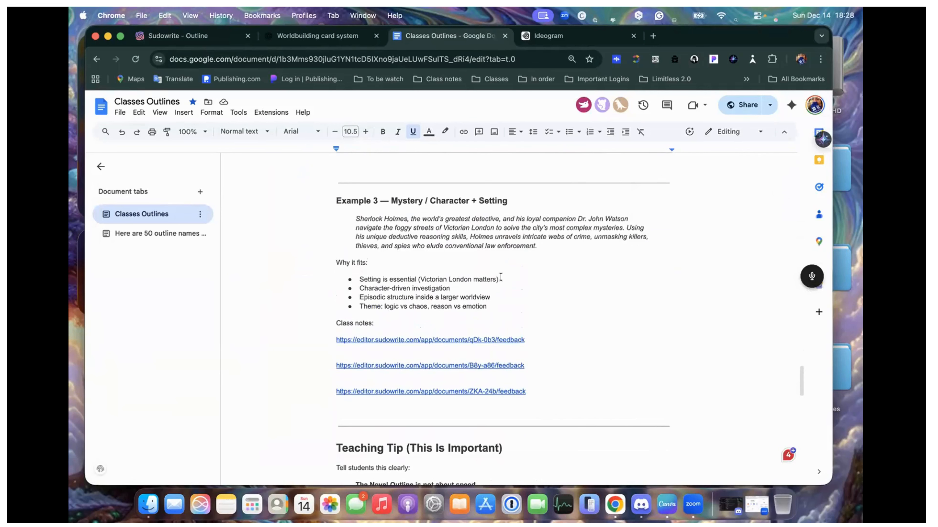
{"action": "left_click_drag", "start_coordinate": [359, 288], "coordinate": [454, 286]}
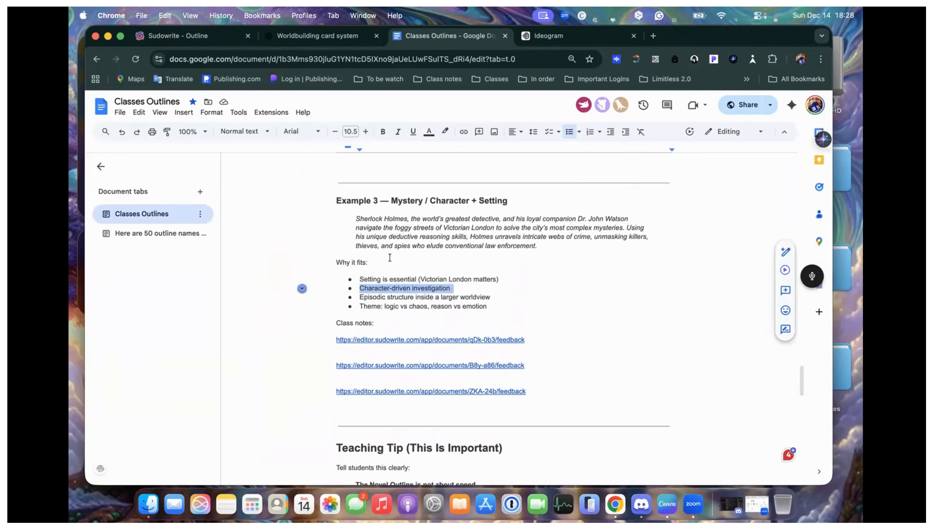
Review the class notes from the GREAT FOR section through How to Use It Inside Sudowrite and back to Example 3
{"action": "scroll", "coordinate": [389, 257], "scroll_direction": "up", "scroll_amount": 10}
{"action": "scroll", "coordinate": [390, 257], "scroll_direction": "up", "scroll_amount": 15}
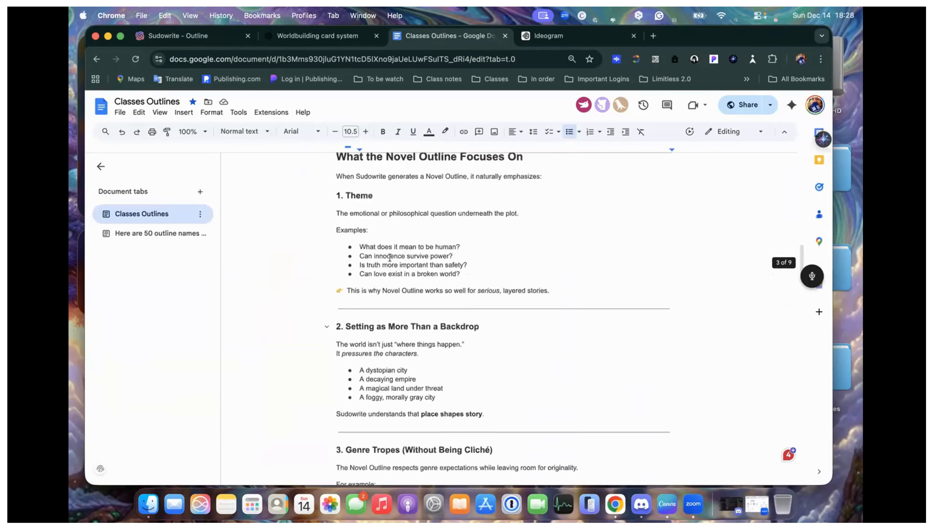
{"action": "scroll", "coordinate": [390, 257], "scroll_direction": "up", "scroll_amount": 2}
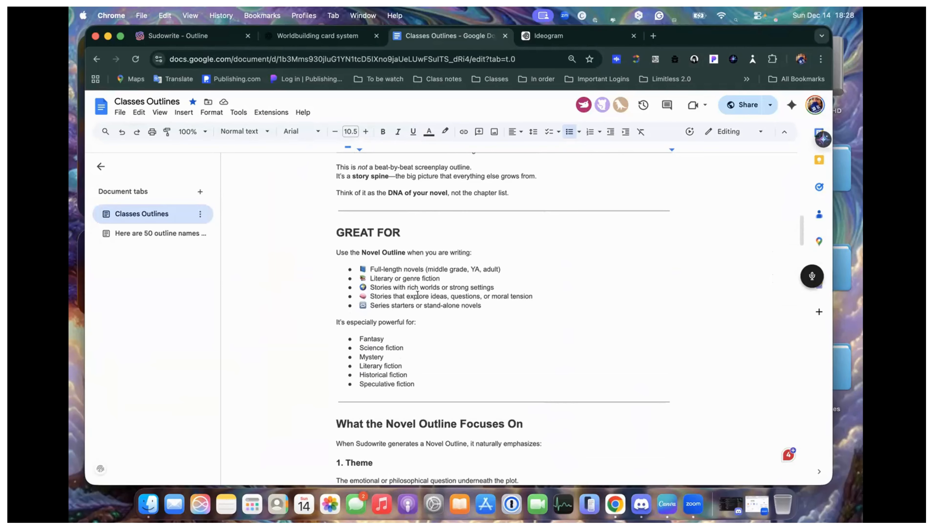
{"action": "scroll", "coordinate": [417, 295], "scroll_direction": "up", "scroll_amount": 4}
{"action": "scroll", "coordinate": [417, 295], "scroll_direction": "down", "scroll_amount": 10}
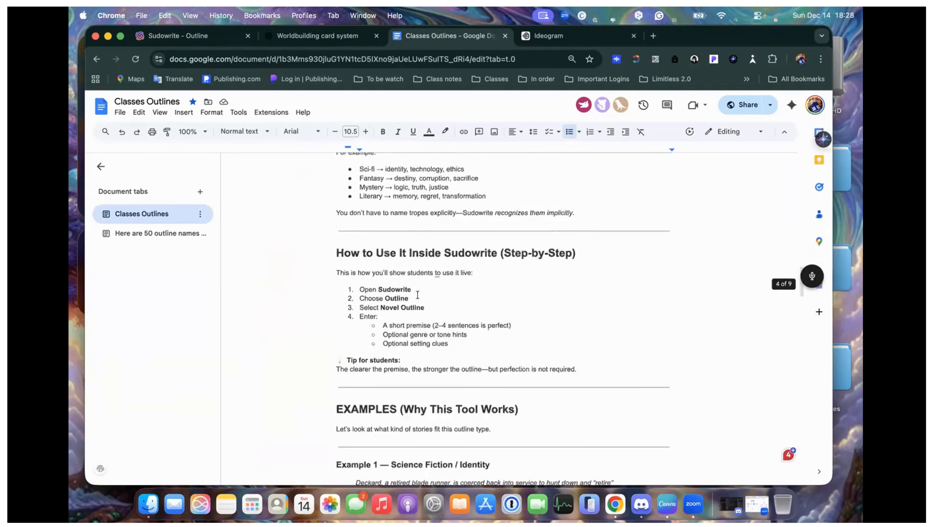
{"action": "scroll", "coordinate": [417, 294], "scroll_direction": "down", "scroll_amount": 15}
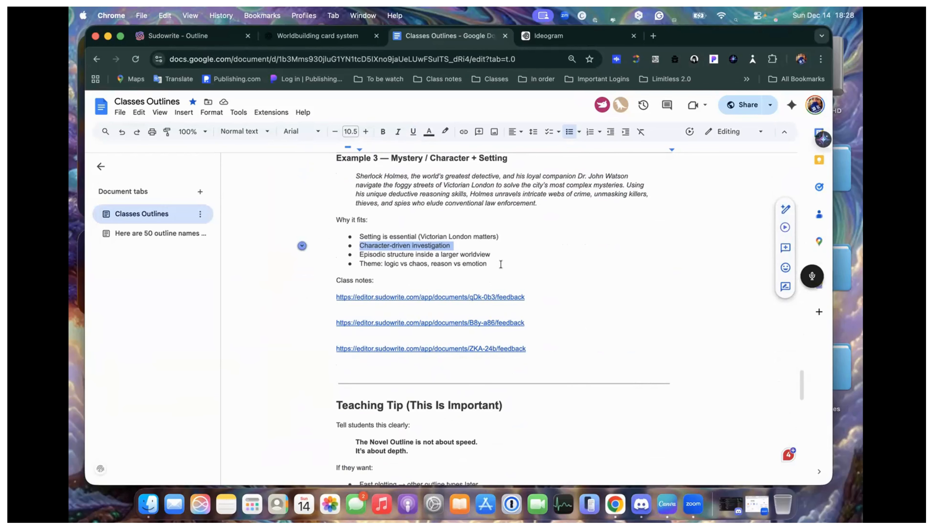
Examine Example 3's class notes links and the Teaching Tip section on Novel Outline depth versus speed
{"action": "scroll", "coordinate": [501, 263], "scroll_direction": "down", "scroll_amount": 5}
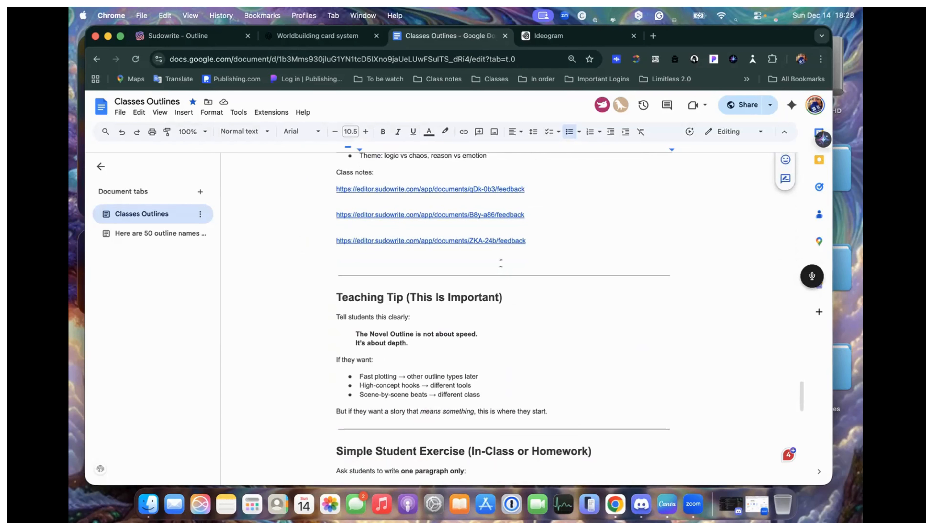
{"action": "scroll", "coordinate": [476, 255], "scroll_direction": "up", "scroll_amount": 2}
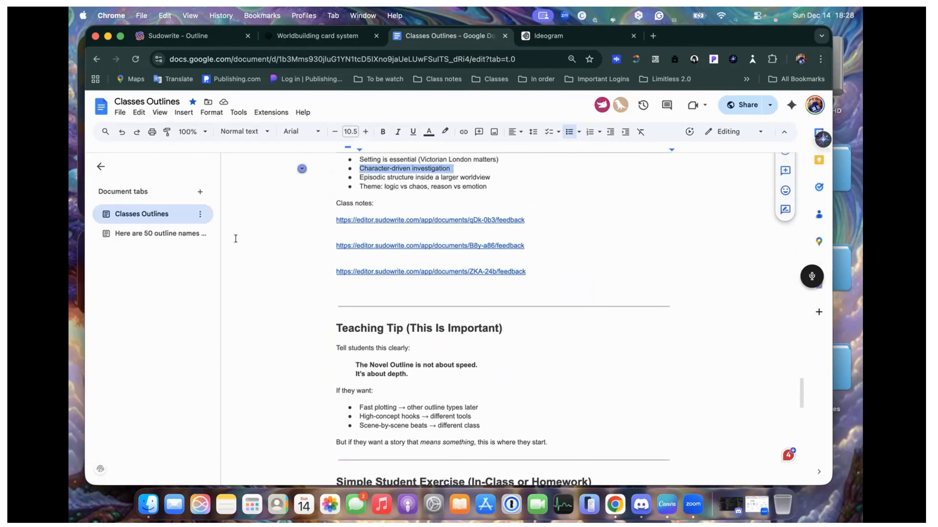
{"action": "scroll", "coordinate": [353, 237], "scroll_direction": "up", "scroll_amount": 2}
{"action": "scroll", "coordinate": [352, 237], "scroll_direction": "up", "scroll_amount": 7}
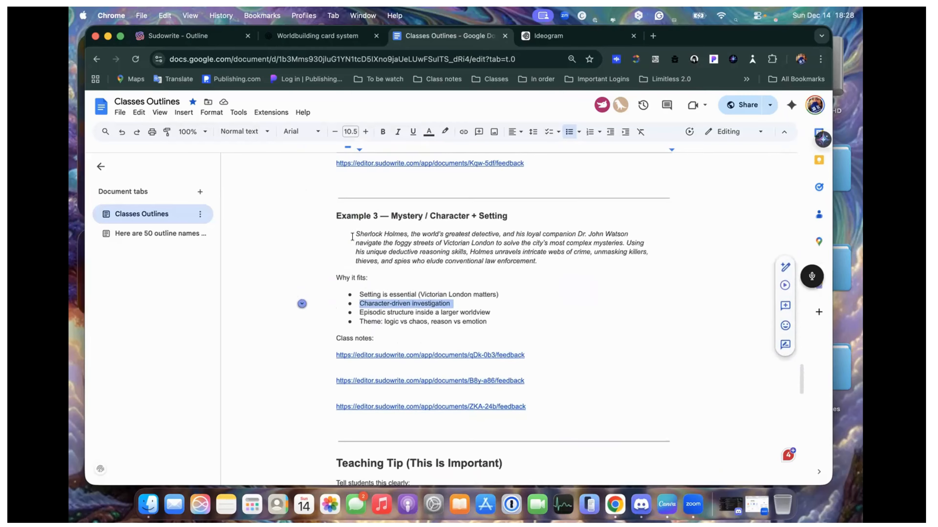
{"action": "scroll", "coordinate": [352, 237], "scroll_direction": "down", "scroll_amount": 15}
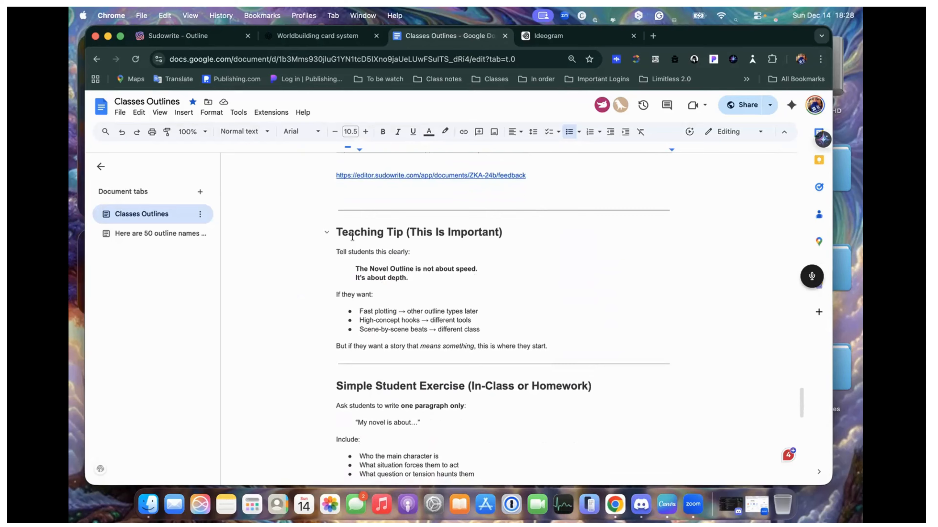
{"action": "scroll", "coordinate": [352, 237], "scroll_direction": "up", "scroll_amount": 2}
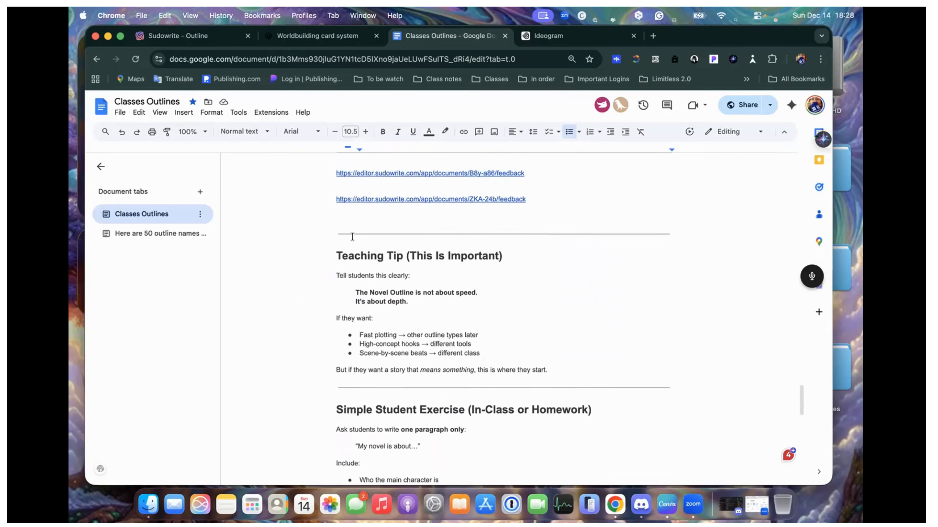
Switch to Sudowrite, leave the Frodo Baggins project and open the Sherlock project from the Novel folder
{"action": "left_click", "coordinate": [206, 34]}
{"action": "left_click", "coordinate": [122, 109]}
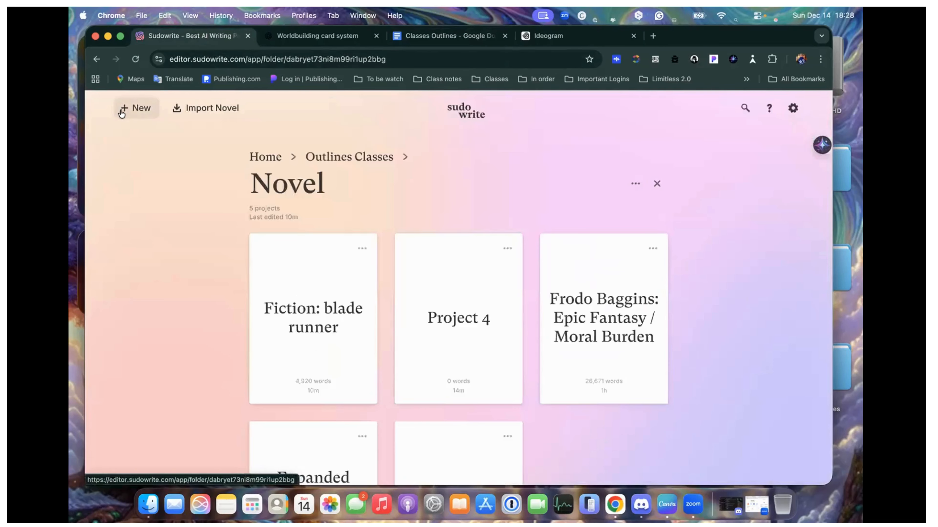
{"action": "scroll", "coordinate": [329, 234], "scroll_direction": "down", "scroll_amount": 5}
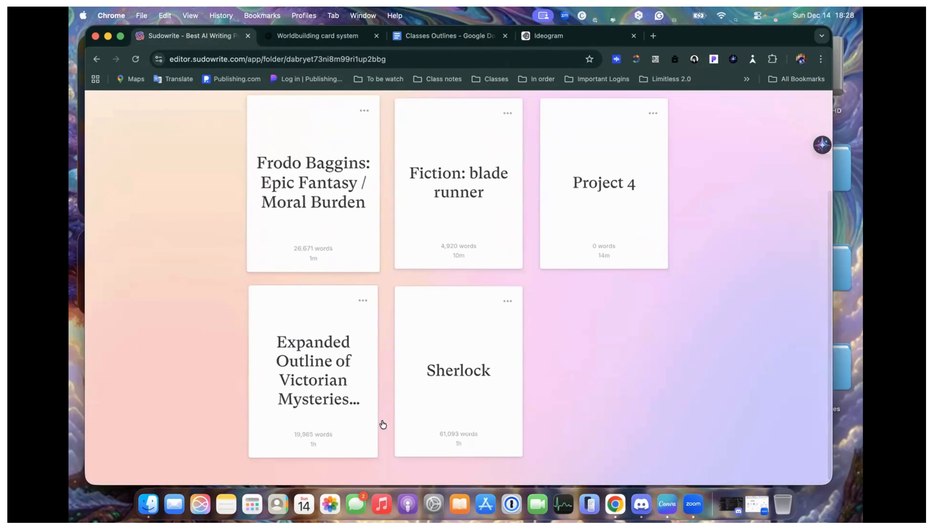
{"action": "left_click", "coordinate": [448, 391]}
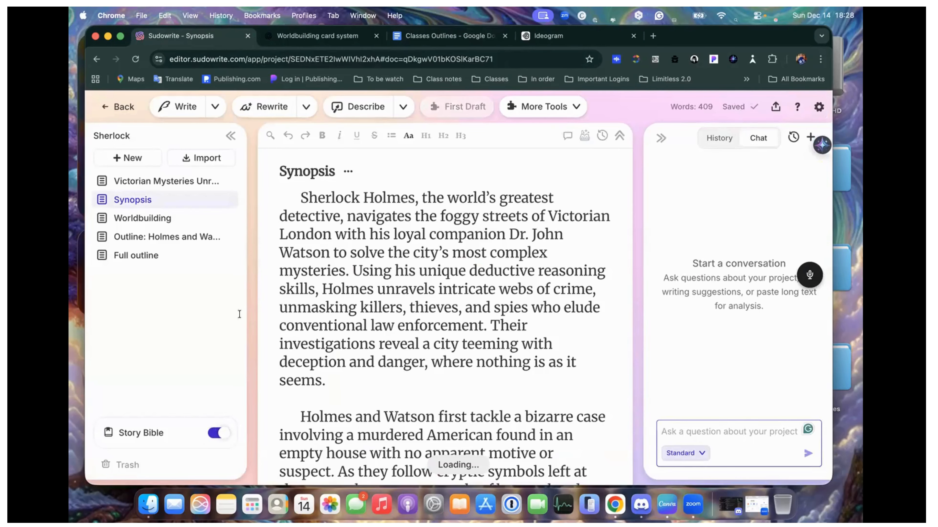
Open the Sherlock project's Full outline document and examine Scene 1 through the start of Scene 2, 221B Baker Street
{"action": "left_click", "coordinate": [157, 256]}
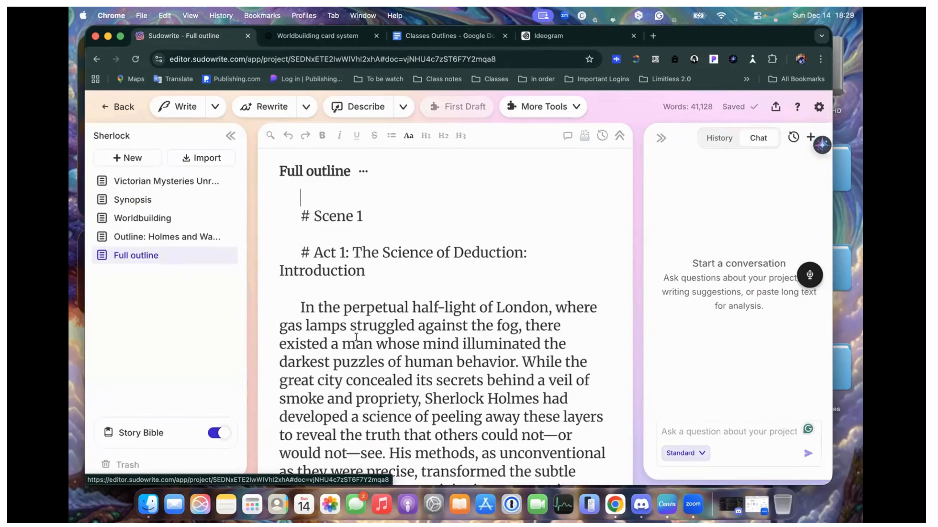
{"action": "scroll", "coordinate": [356, 337], "scroll_direction": "down", "scroll_amount": 15}
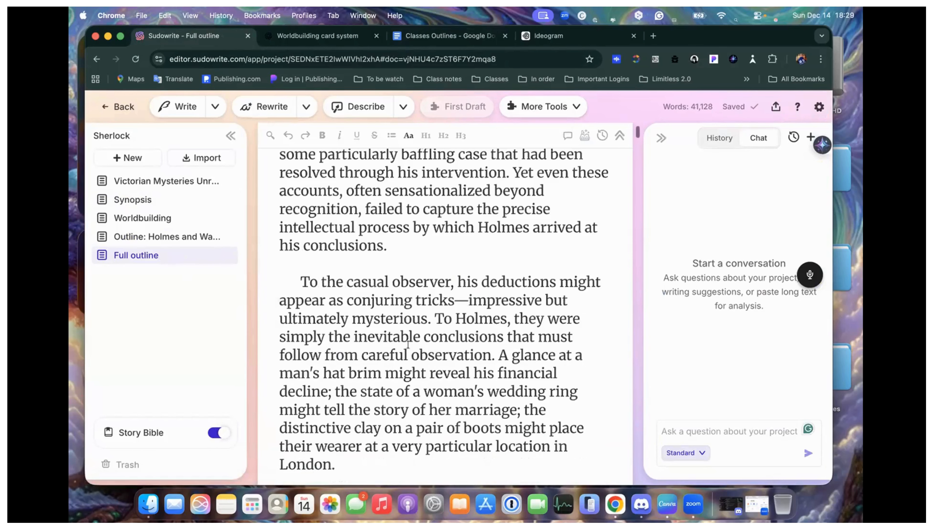
{"action": "scroll", "coordinate": [407, 345], "scroll_direction": "down", "scroll_amount": 15}
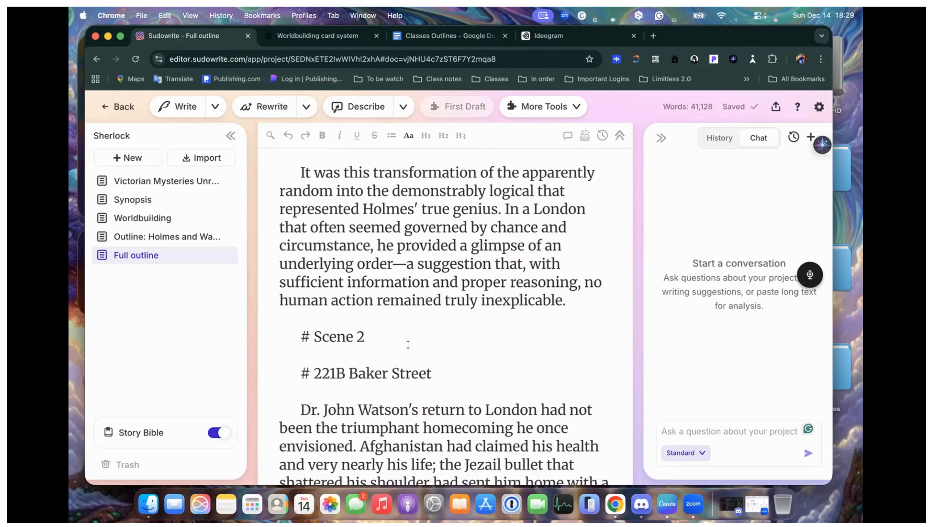
{"action": "scroll", "coordinate": [416, 217], "scroll_direction": "down", "scroll_amount": 2}
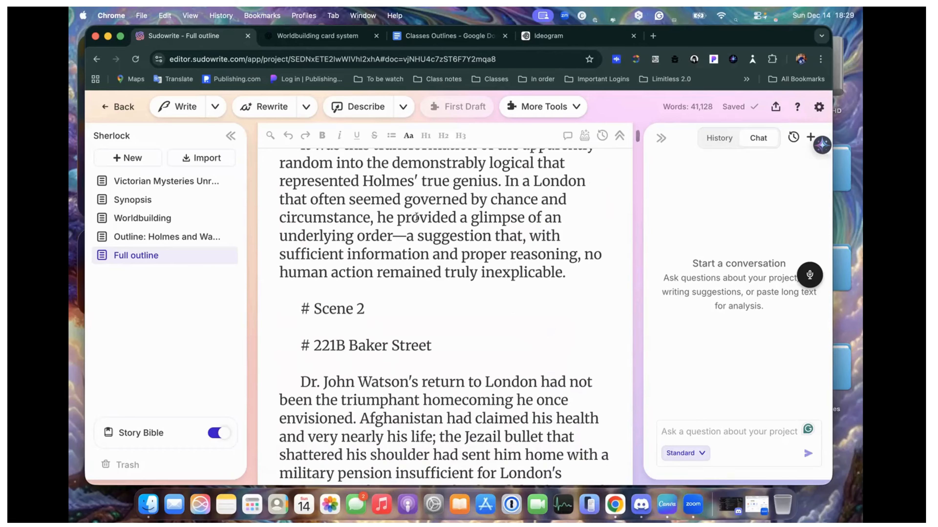
{"action": "scroll", "coordinate": [416, 217], "scroll_direction": "up", "scroll_amount": 5}
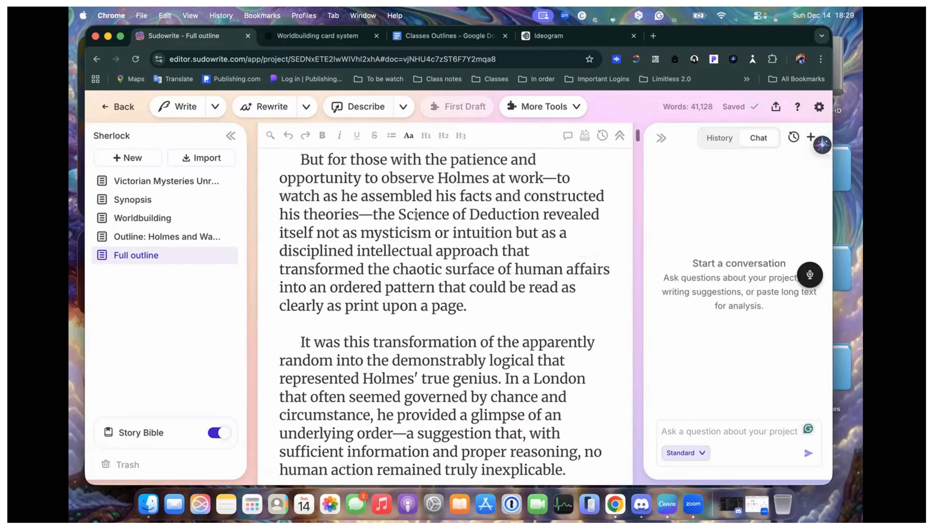
{"action": "scroll", "coordinate": [416, 217], "scroll_direction": "up", "scroll_amount": 20}
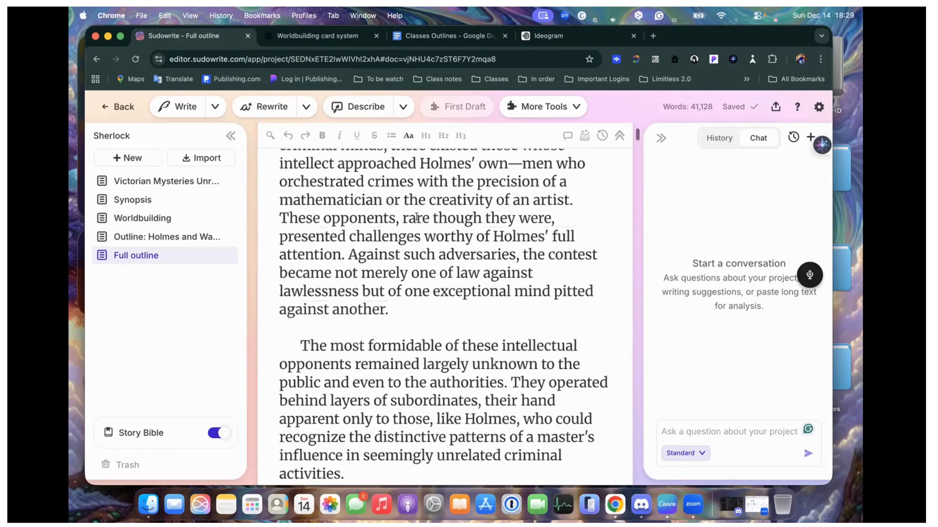
{"action": "scroll", "coordinate": [416, 216], "scroll_direction": "up", "scroll_amount": 15}
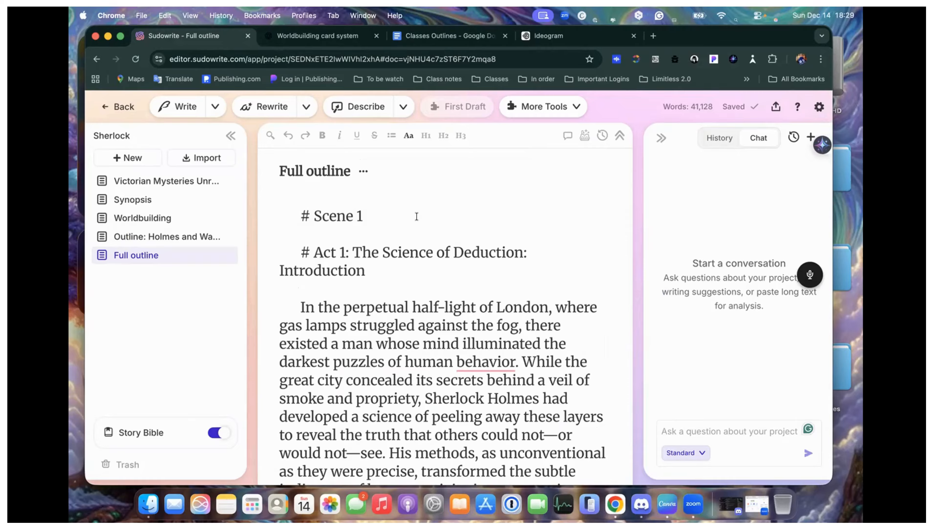
{"action": "mouse_move", "coordinate": [472, 360]}
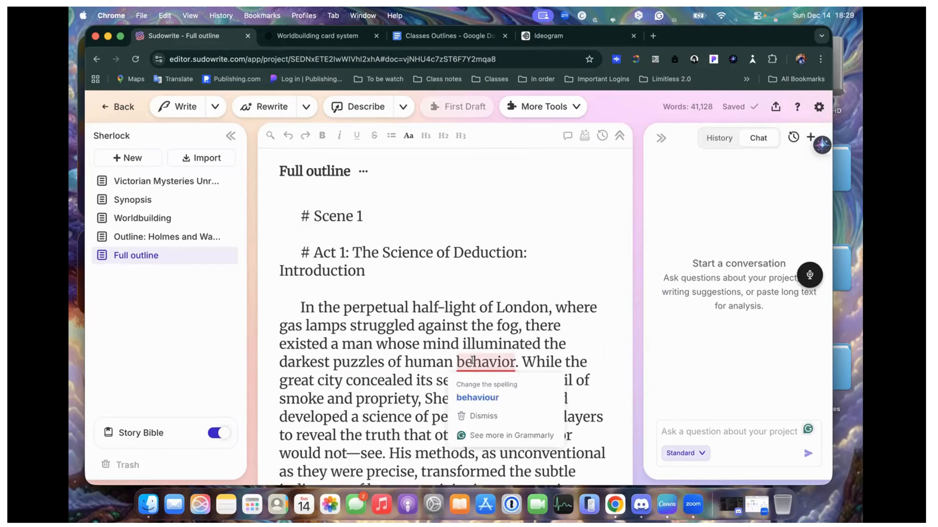
Open the Victorian Mysteries Unraveled document and read its Sherlock Holmes premise and the "Why it fits" list
{"action": "left_click", "coordinate": [184, 182]}
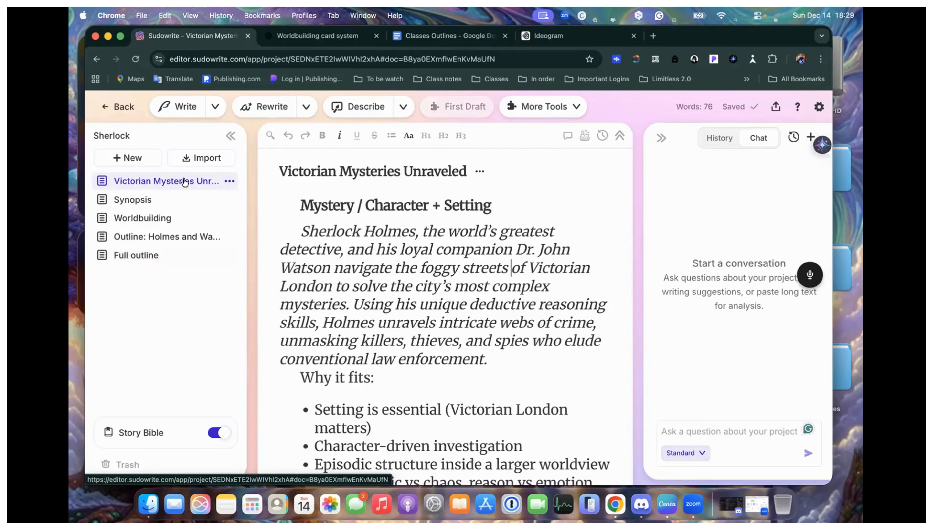
{"action": "scroll", "coordinate": [360, 303], "scroll_direction": "down", "scroll_amount": 5}
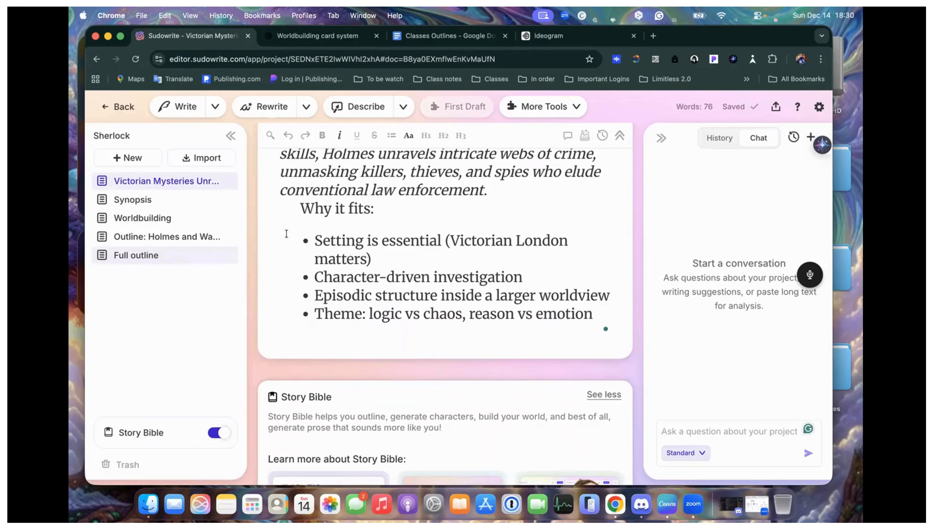
{"action": "scroll", "coordinate": [286, 233], "scroll_direction": "up", "scroll_amount": 2}
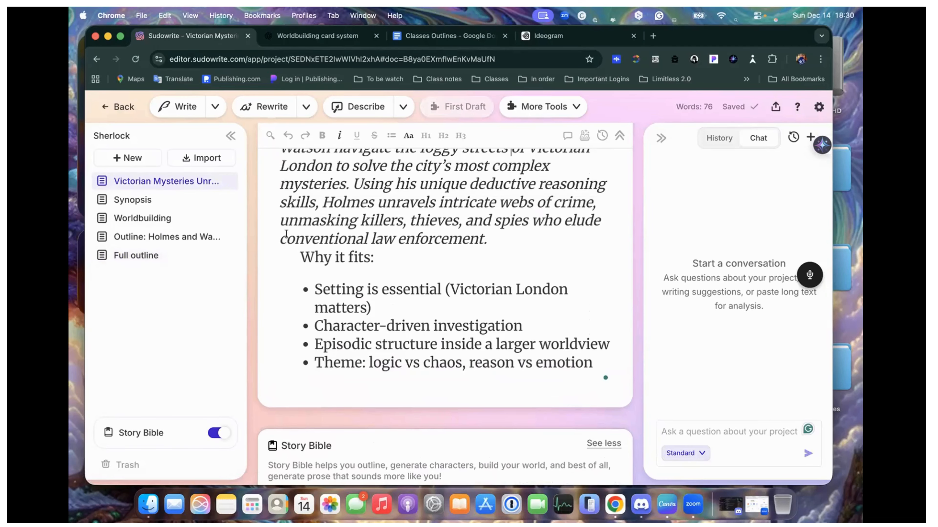
{"action": "scroll", "coordinate": [286, 234], "scroll_direction": "up", "scroll_amount": 3}
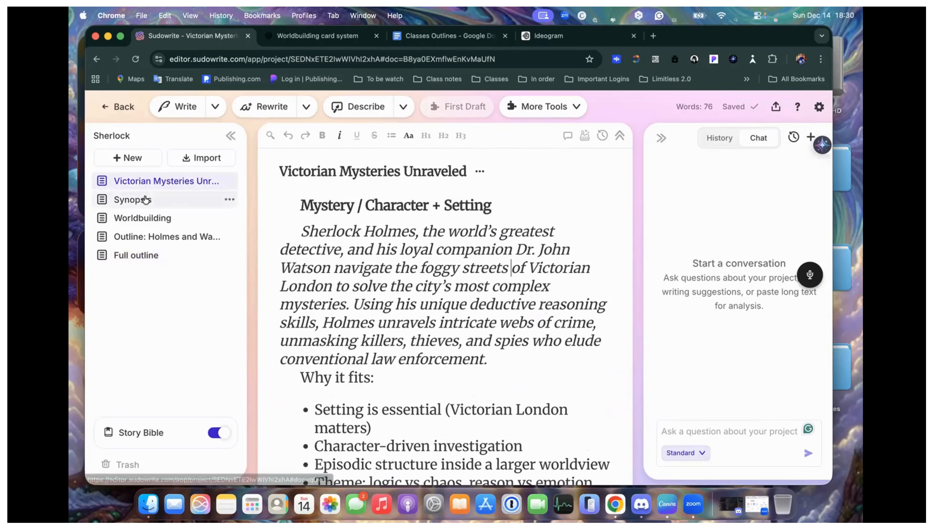
{"action": "scroll", "coordinate": [379, 232], "scroll_direction": "down", "scroll_amount": 1}
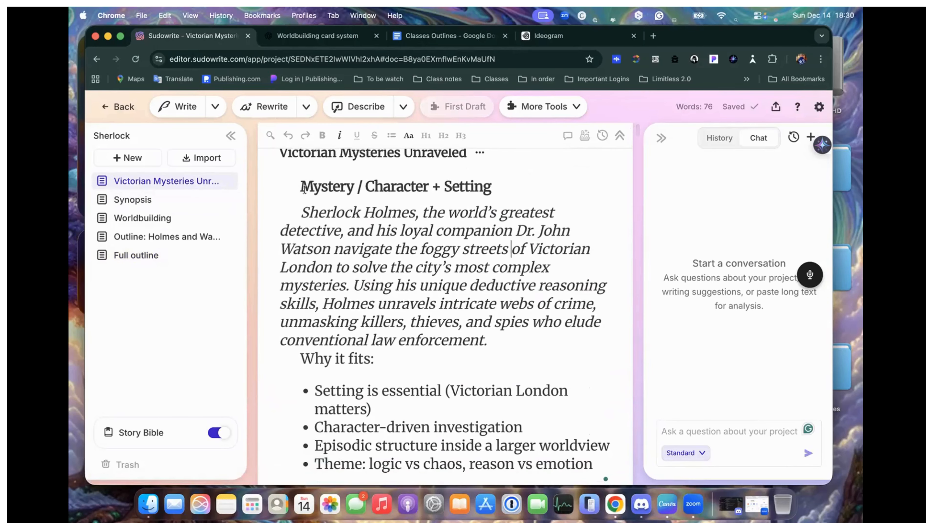
Compare Example 3 in the Google Docs class notes with the Victorian Mysteries Unraveled premise in Sudowrite
{"action": "left_click", "coordinate": [420, 37]}
{"action": "scroll", "coordinate": [398, 236], "scroll_direction": "down", "scroll_amount": 7}
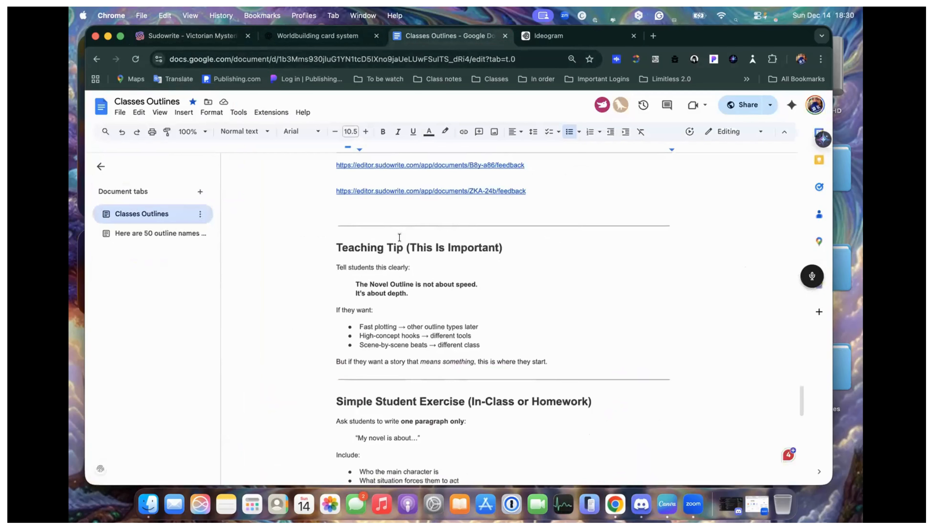
{"action": "scroll", "coordinate": [399, 238], "scroll_direction": "up", "scroll_amount": 15}
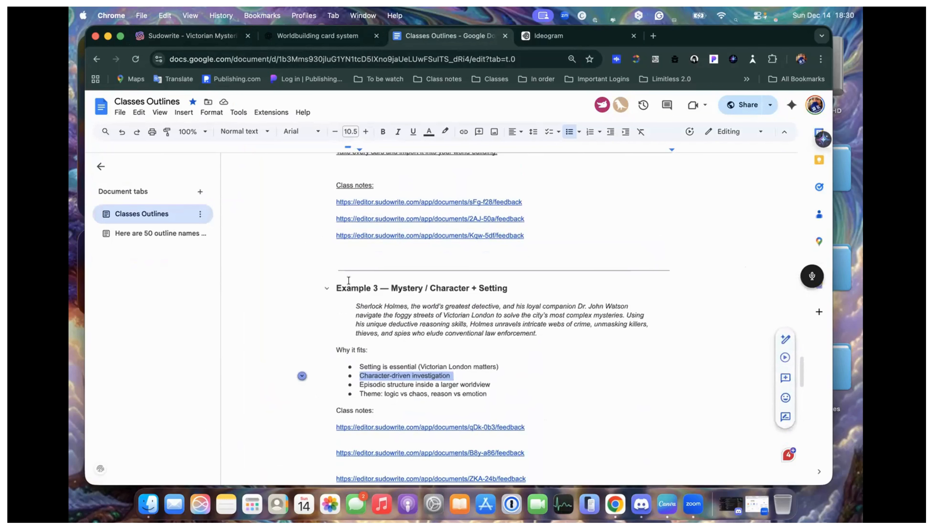
{"action": "scroll", "coordinate": [348, 280], "scroll_direction": "down", "scroll_amount": 2}
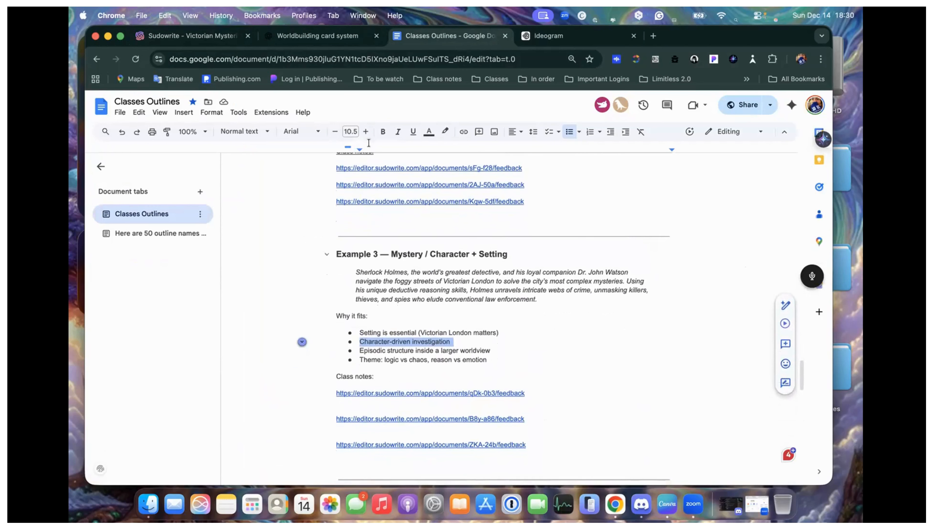
{"action": "left_click", "coordinate": [225, 37]}
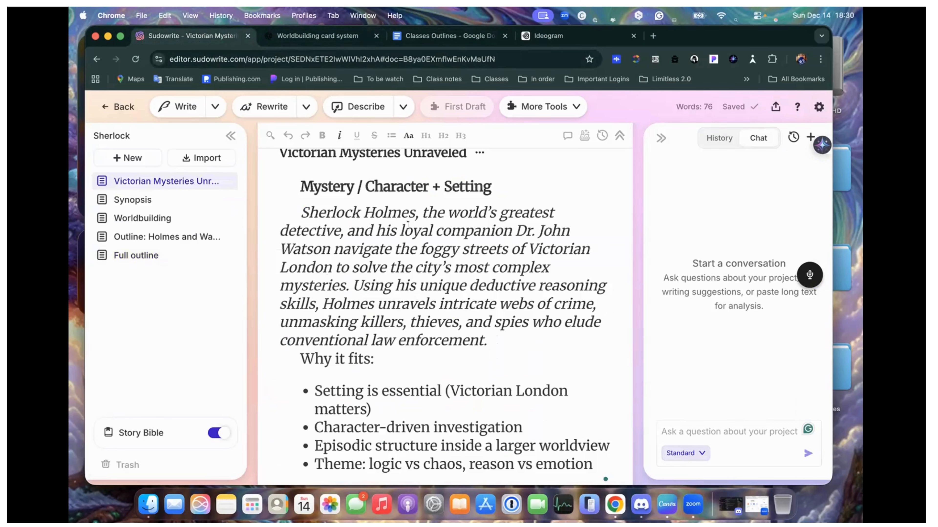
{"action": "scroll", "coordinate": [408, 226], "scroll_direction": "down", "scroll_amount": 1}
{"action": "scroll", "coordinate": [408, 226], "scroll_direction": "up", "scroll_amount": 2}
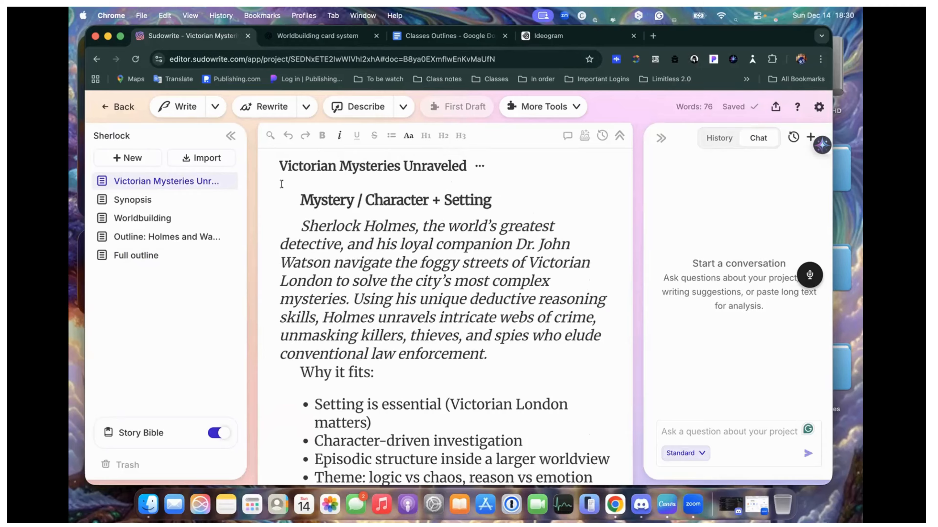
Review the Sherlock Holmes premise and the "Why it fits" list in the Victorian Mysteries Unraveled document
{"action": "scroll", "coordinate": [295, 202], "scroll_direction": "down", "scroll_amount": 2}
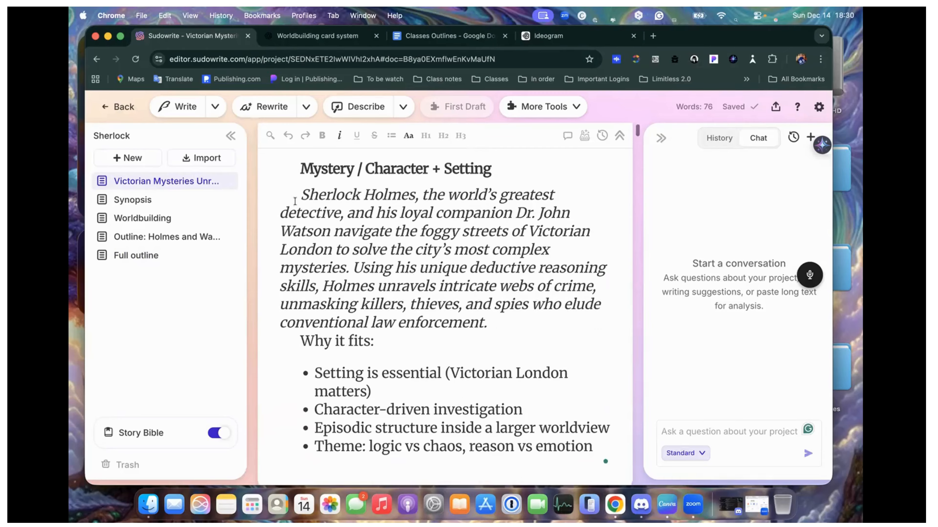
{"action": "scroll", "coordinate": [295, 201], "scroll_direction": "down", "scroll_amount": 2}
{"action": "scroll", "coordinate": [294, 201], "scroll_direction": "down", "scroll_amount": 5}
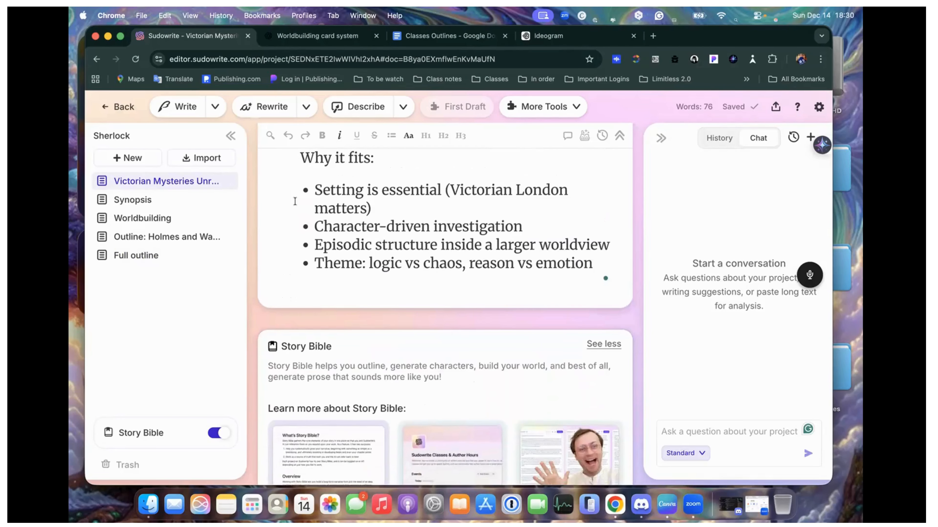
{"action": "scroll", "coordinate": [295, 201], "scroll_direction": "up", "scroll_amount": 6}
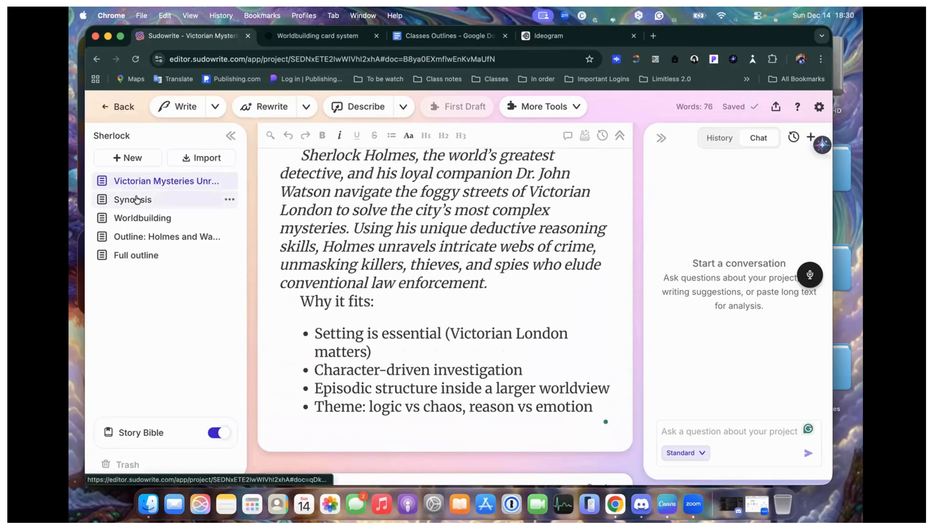
Go to the Story Bible's Braindump and read it together with the Genre entry below
{"action": "mouse_move", "coordinate": [163, 421]}
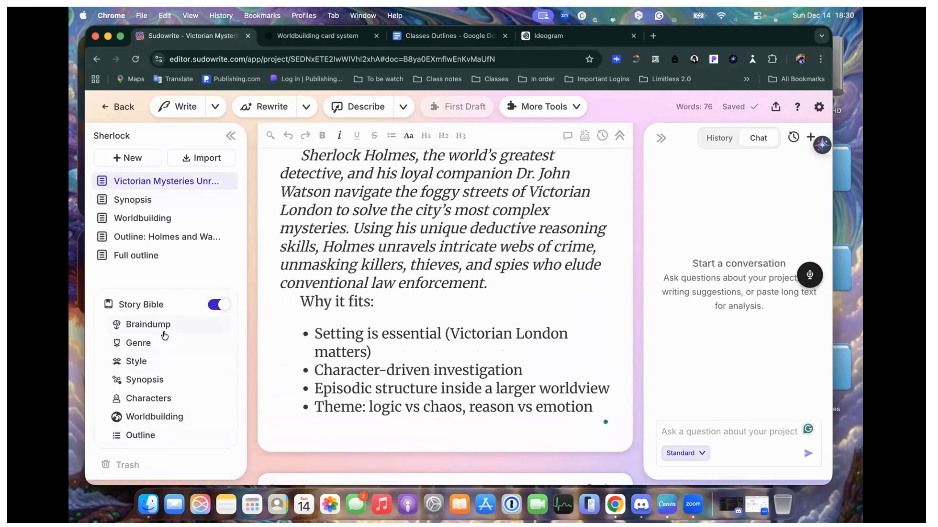
{"action": "left_click", "coordinate": [163, 326]}
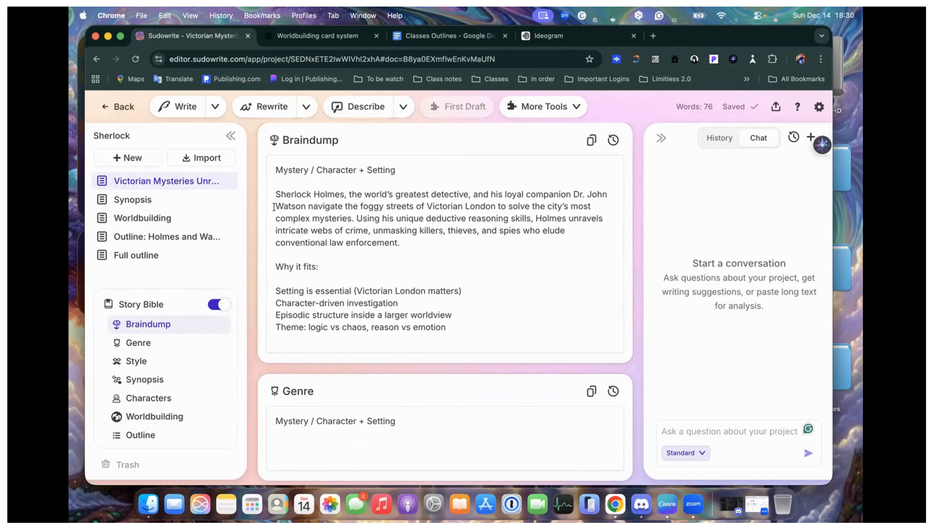
{"action": "scroll", "coordinate": [495, 324], "scroll_direction": "down", "scroll_amount": 5}
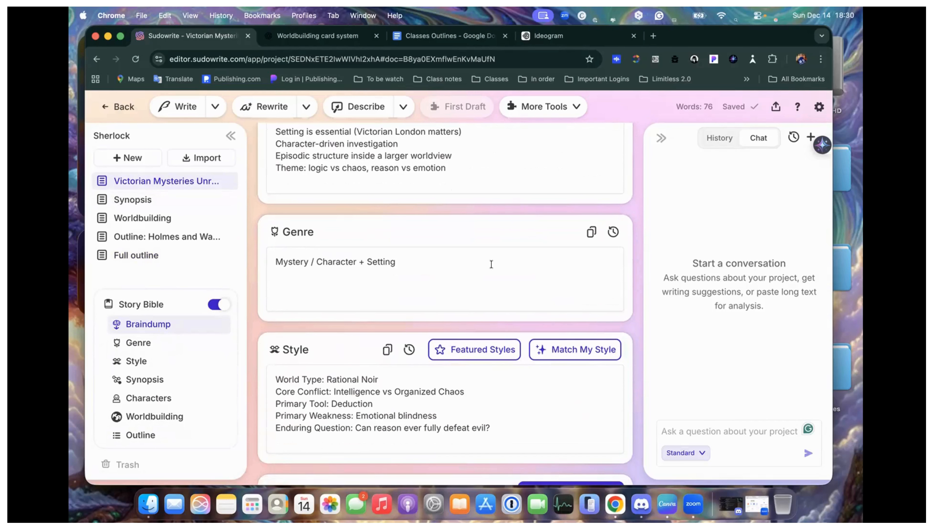
Highlight the five Style lines, from World Type to Enduring Question, and compare them with the Braindump premise
{"action": "scroll", "coordinate": [492, 265], "scroll_direction": "down", "scroll_amount": 5}
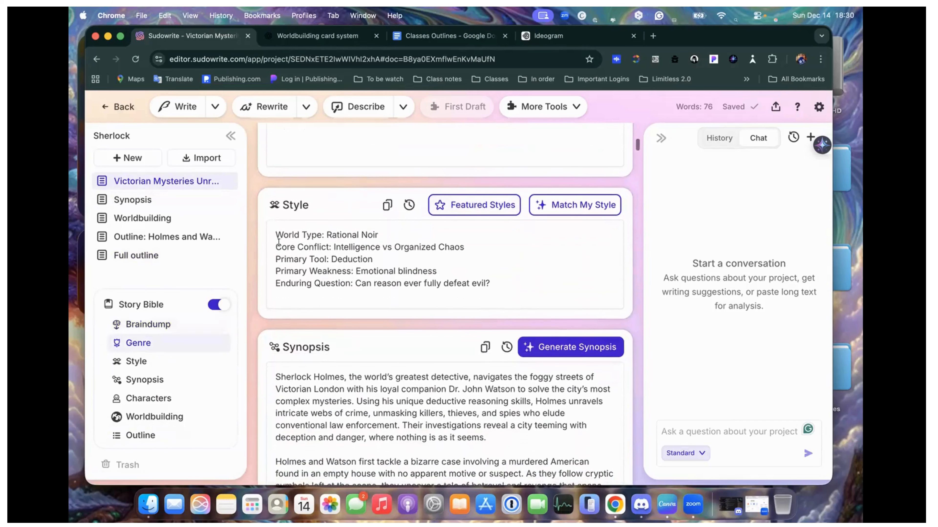
{"action": "left_click_drag", "start_coordinate": [273, 232], "coordinate": [538, 302]}
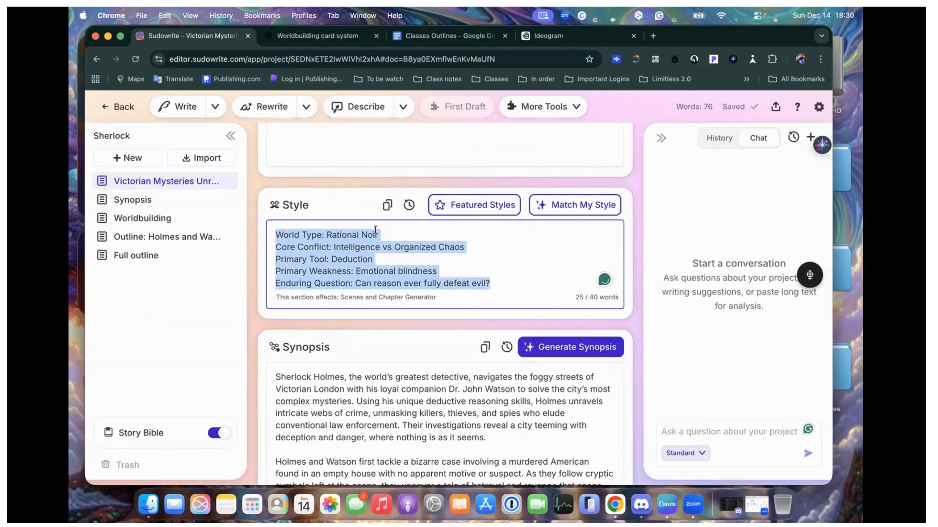
{"action": "scroll", "coordinate": [371, 222], "scroll_direction": "up", "scroll_amount": 10}
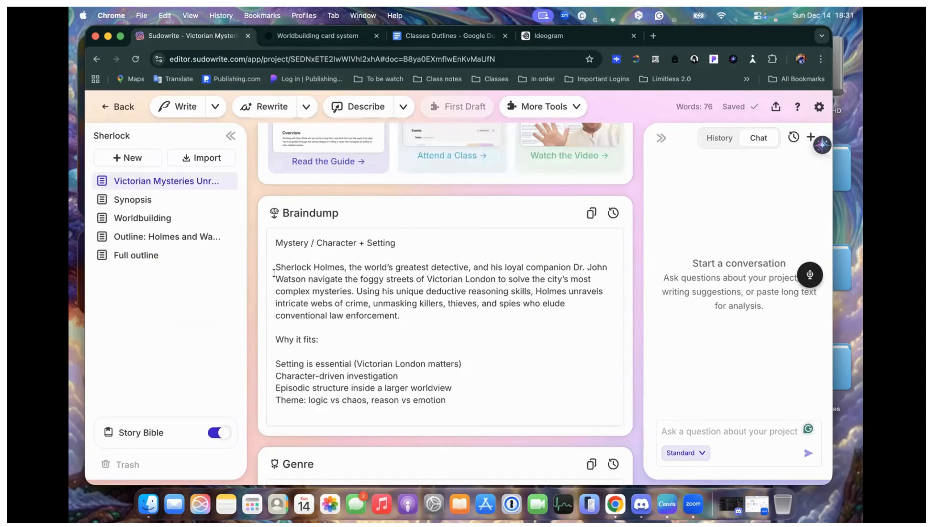
{"action": "scroll", "coordinate": [273, 273], "scroll_direction": "down", "scroll_amount": 8}
{"action": "left_click", "coordinate": [373, 290]}
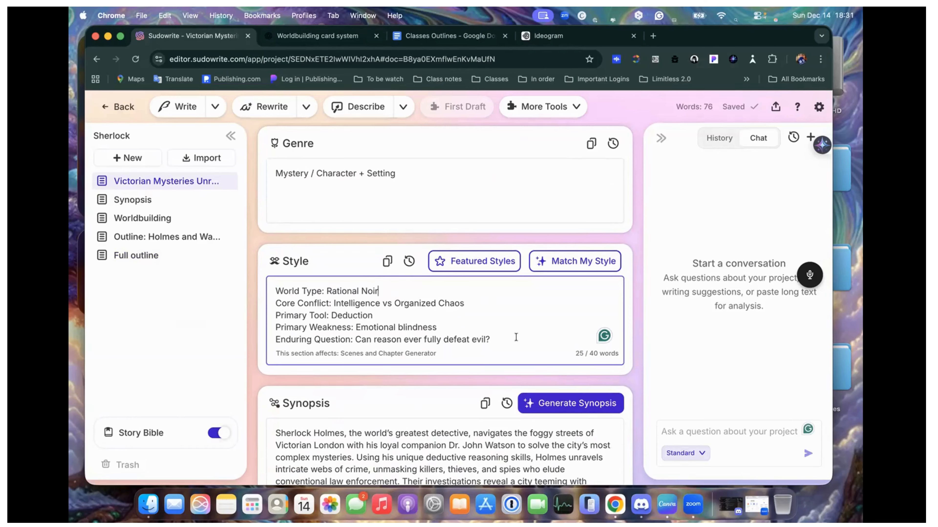
{"action": "left_click_drag", "start_coordinate": [277, 289], "coordinate": [503, 336]}
Read the Story Bible Synopsis of the Holmes and Watson cases, starting from its opening paragraph
{"action": "scroll", "coordinate": [504, 339], "scroll_direction": "down", "scroll_amount": 15}
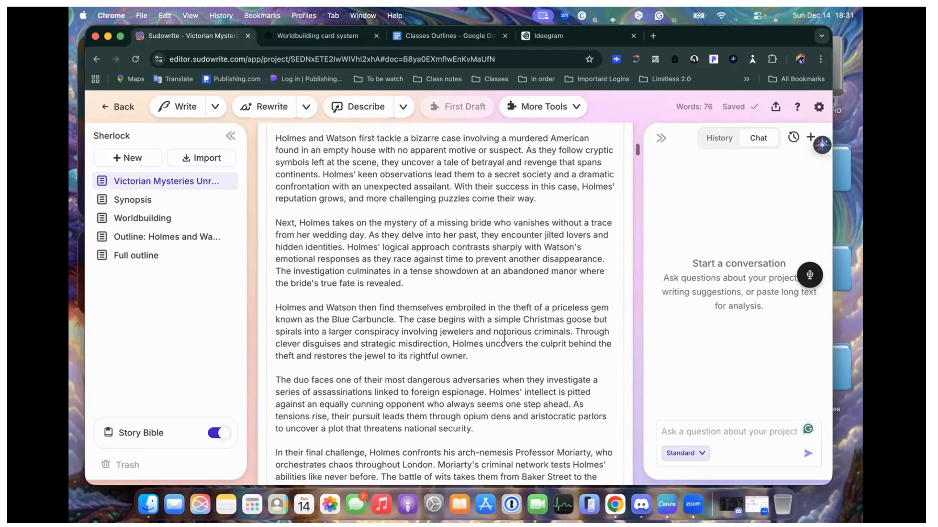
{"action": "scroll", "coordinate": [505, 338], "scroll_direction": "up", "scroll_amount": 5}
{"action": "scroll", "coordinate": [504, 339], "scroll_direction": "up", "scroll_amount": 1}
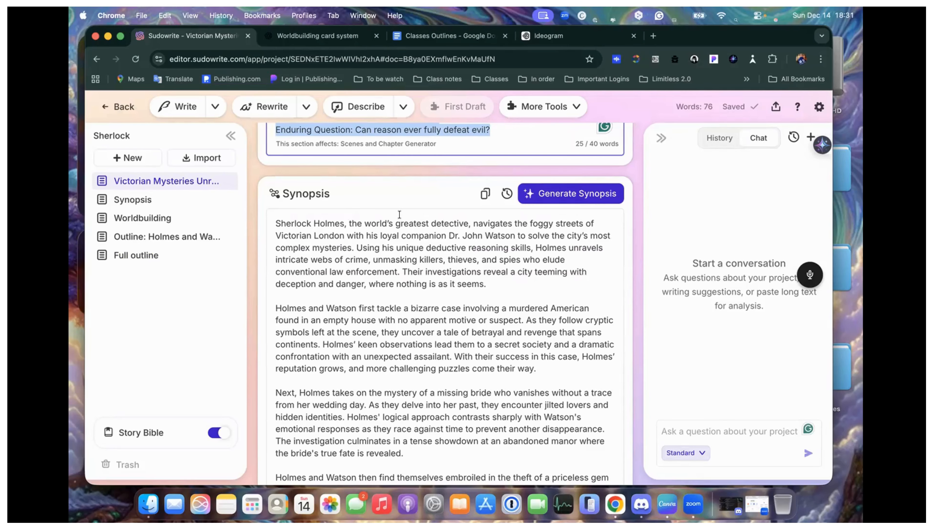
{"action": "scroll", "coordinate": [399, 215], "scroll_direction": "down", "scroll_amount": 1}
{"action": "scroll", "coordinate": [430, 293], "scroll_direction": "down", "scroll_amount": 3}
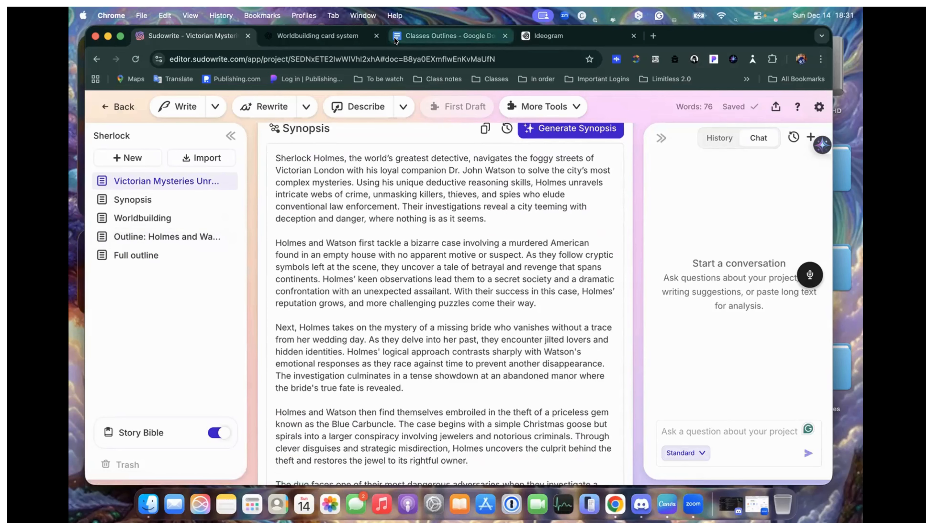
{"action": "scroll", "coordinate": [396, 259], "scroll_direction": "down", "scroll_amount": 3}
Collapse the Sherlock Holmes, Dr. John Watson, Inspector Lestrade, Mary Morstan and Irene Adler cards in the Characters section
{"action": "scroll", "coordinate": [400, 280], "scroll_direction": "down", "scroll_amount": 10}
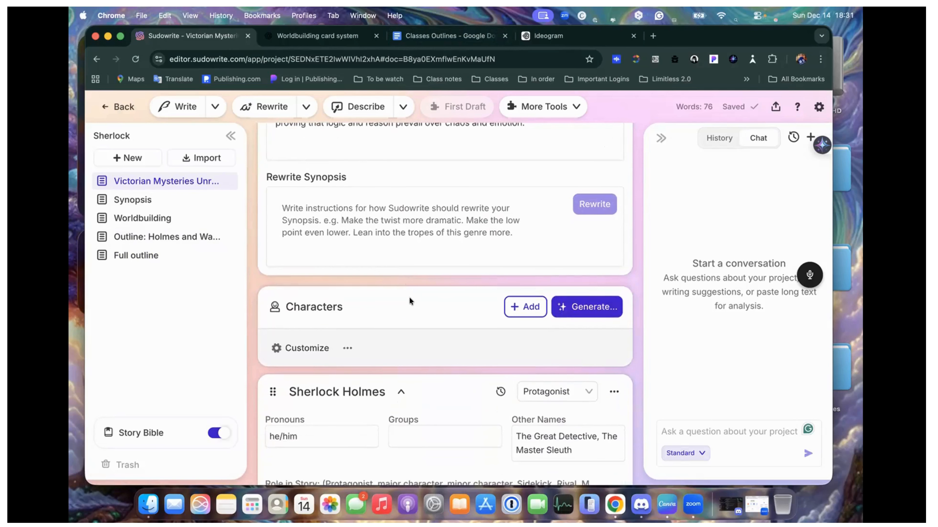
{"action": "scroll", "coordinate": [409, 297], "scroll_direction": "down", "scroll_amount": 9}
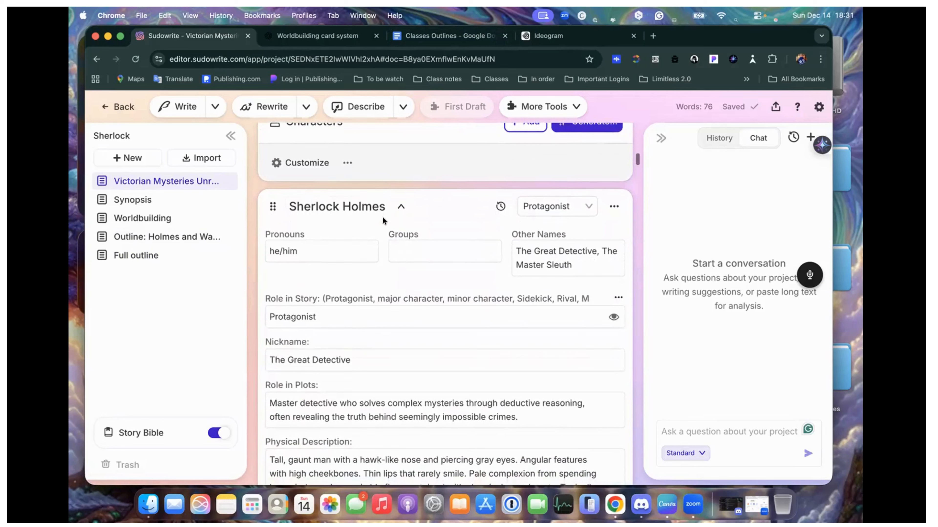
{"action": "left_click", "coordinate": [400, 207]}
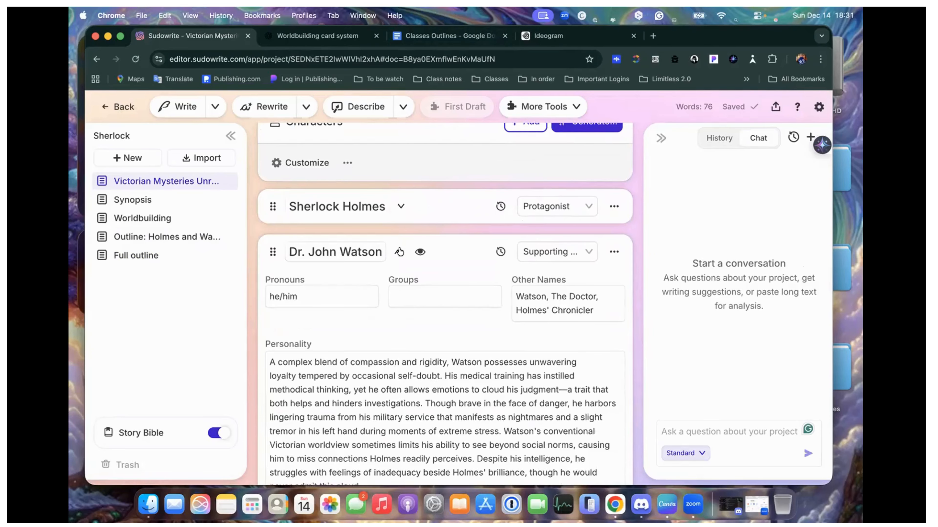
{"action": "left_click", "coordinate": [399, 251]}
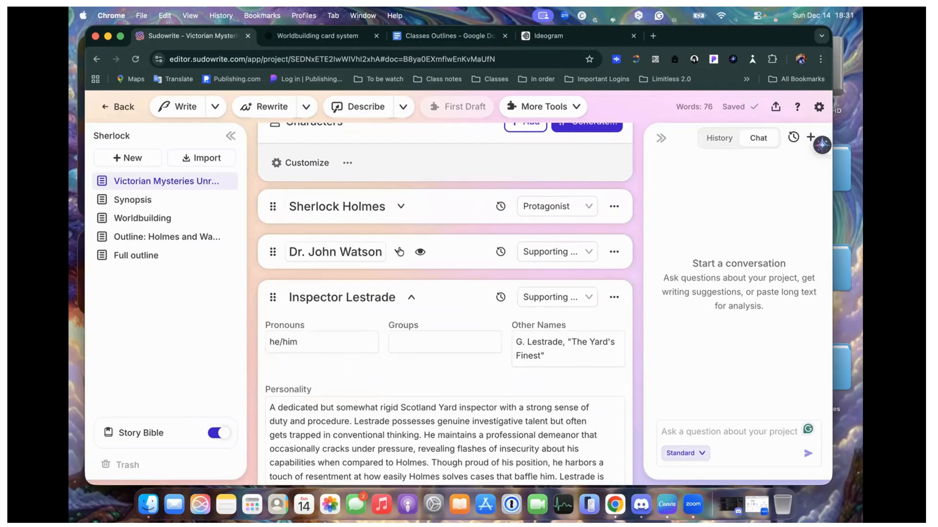
{"action": "left_click", "coordinate": [411, 297]}
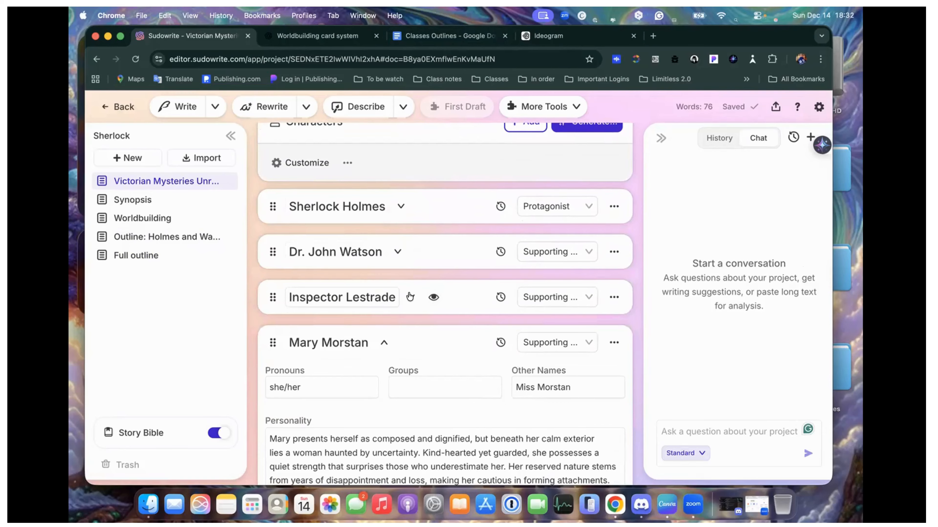
{"action": "left_click", "coordinate": [383, 343]}
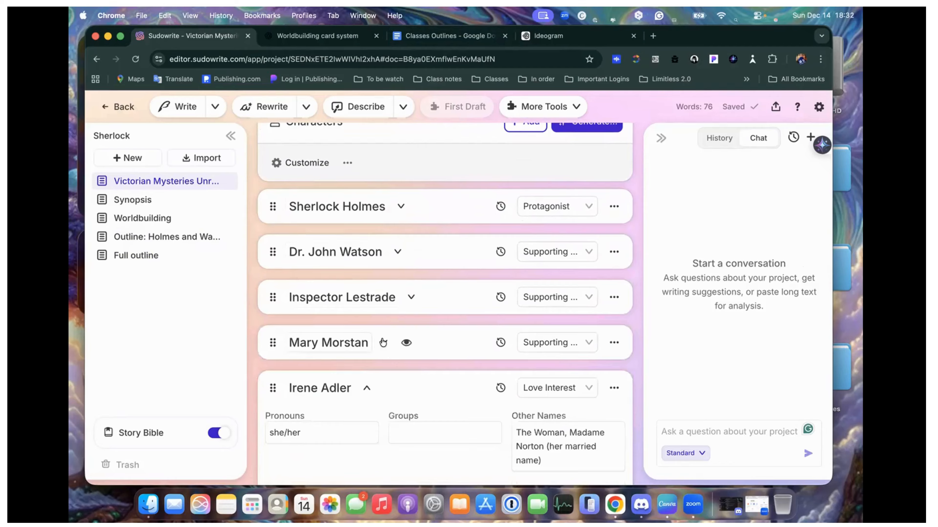
{"action": "left_click", "coordinate": [367, 388]}
Collapse the character cards of Professor James Moriarty, Mrs. Martha Hudson, Mycroft Holmes, Colonel Sebastian Moran and Violet Hunter
{"action": "scroll", "coordinate": [368, 383], "scroll_direction": "down", "scroll_amount": 2}
{"action": "scroll", "coordinate": [368, 383], "scroll_direction": "down", "scroll_amount": 2}
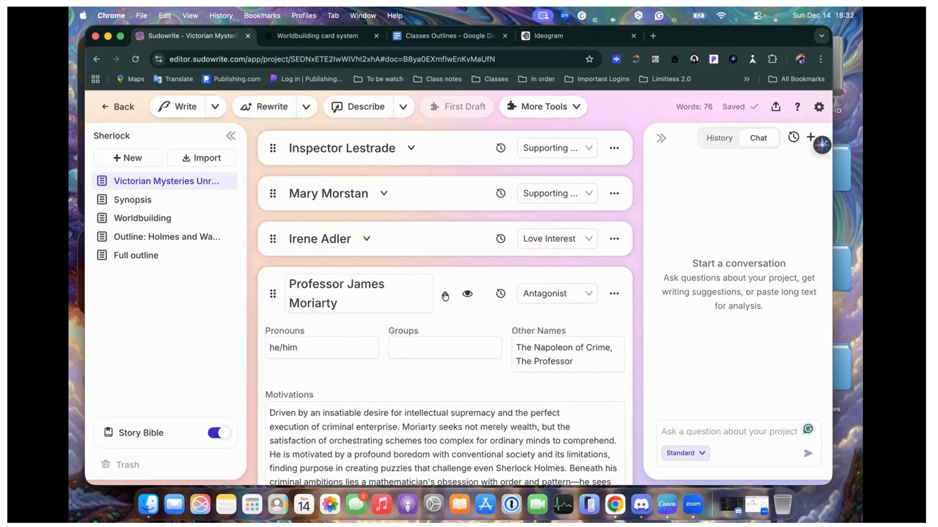
{"action": "left_click", "coordinate": [445, 295]}
{"action": "scroll", "coordinate": [445, 291], "scroll_direction": "down", "scroll_amount": 2}
{"action": "left_click", "coordinate": [422, 274]}
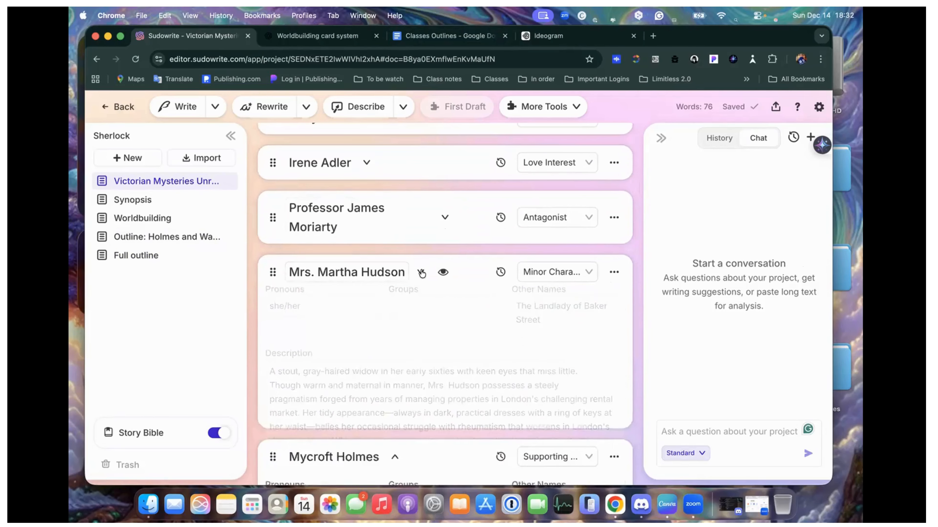
{"action": "left_click", "coordinate": [397, 318]}
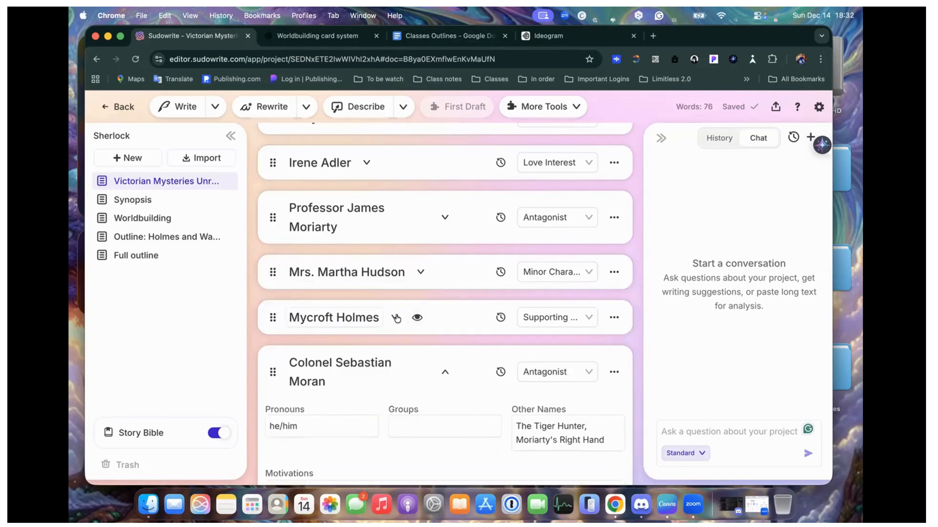
{"action": "scroll", "coordinate": [396, 318], "scroll_direction": "down", "scroll_amount": 2}
{"action": "left_click", "coordinate": [445, 300]}
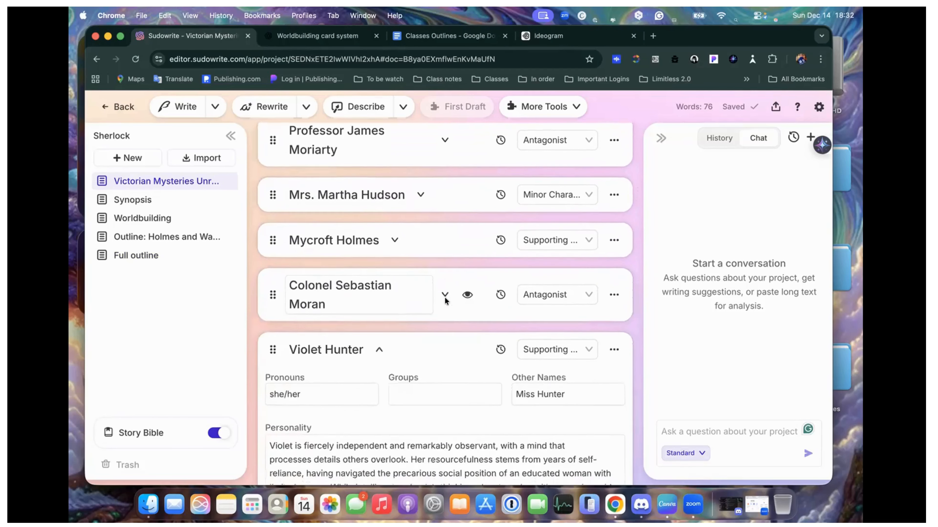
{"action": "scroll", "coordinate": [406, 288], "scroll_direction": "down", "scroll_amount": 2}
{"action": "left_click", "coordinate": [380, 279]}
{"action": "scroll", "coordinate": [383, 281], "scroll_direction": "down", "scroll_amount": 2}
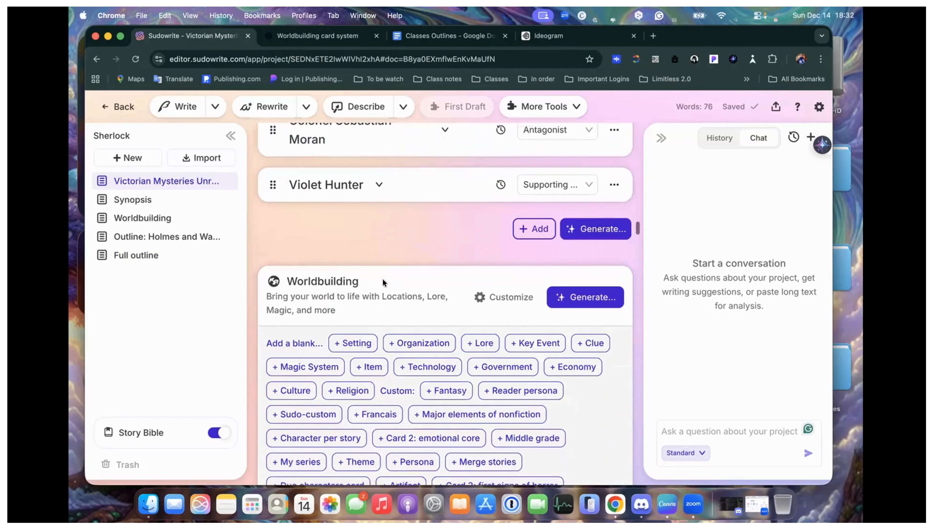
Look back through the collapsed character list and view the role options offered for Mycroft Holmes
{"action": "scroll", "coordinate": [383, 279], "scroll_direction": "up", "scroll_amount": 2}
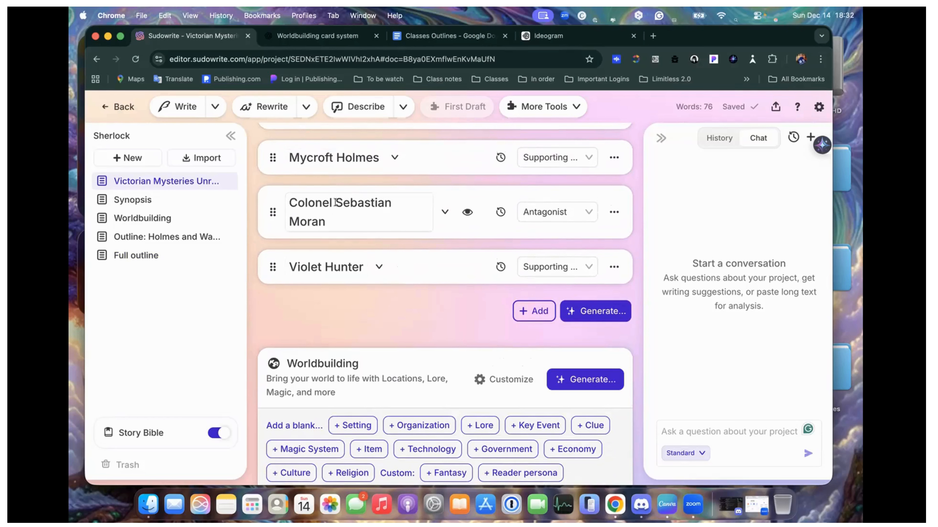
{"action": "scroll", "coordinate": [354, 200], "scroll_direction": "up", "scroll_amount": 2}
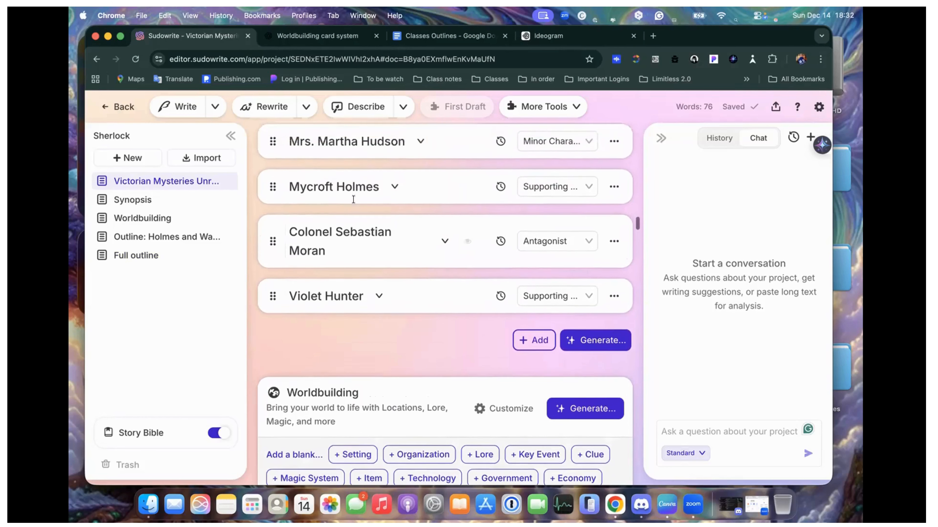
{"action": "scroll", "coordinate": [355, 203], "scroll_direction": "up", "scroll_amount": 2}
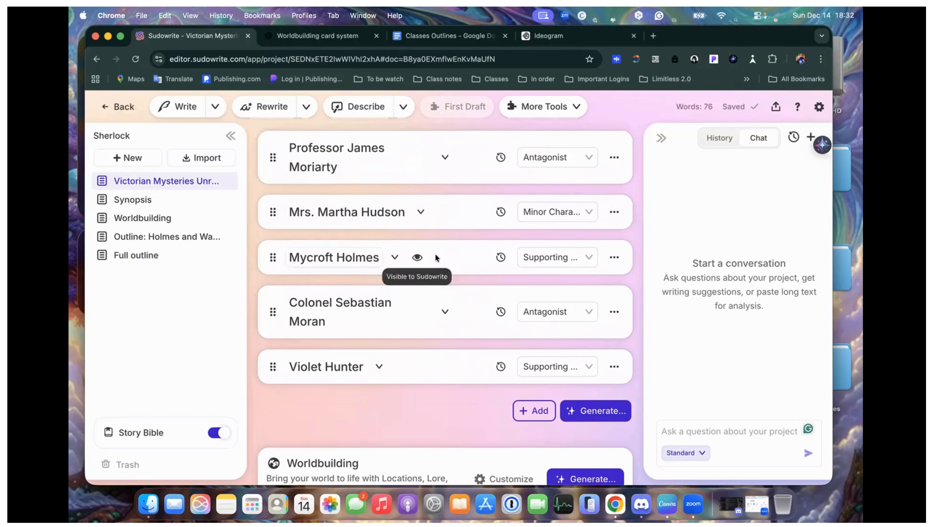
{"action": "left_click", "coordinate": [591, 257]}
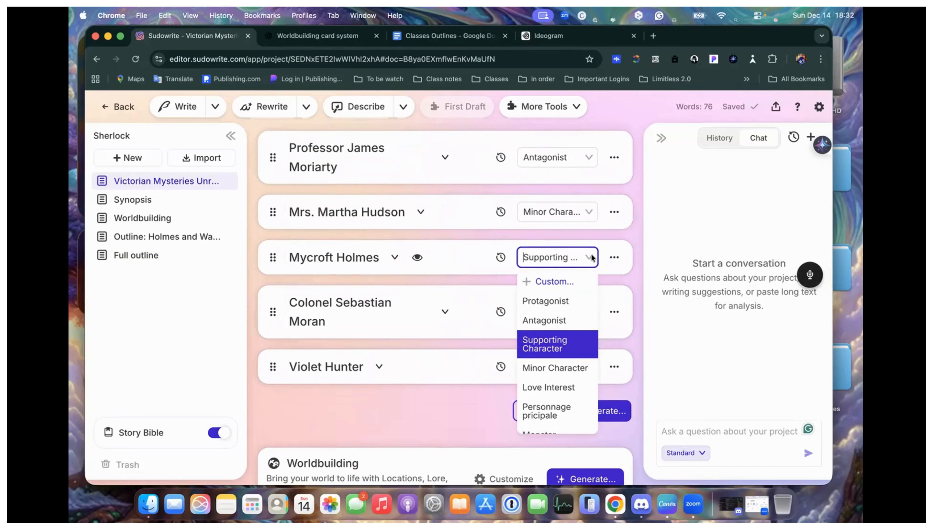
{"action": "left_click", "coordinate": [590, 257]}
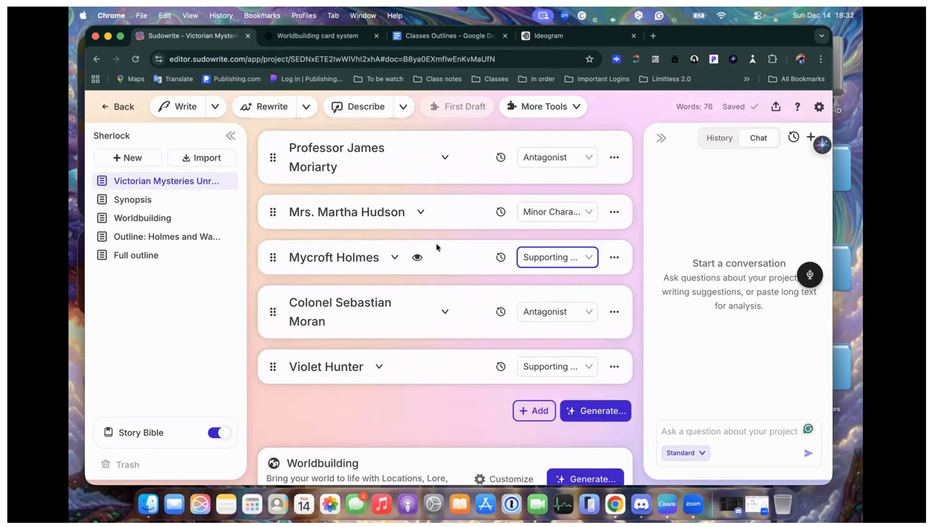
Expand Irene Adler's card to examine her Personality and Chemistry with Protagonist, and collapse it again
{"action": "scroll", "coordinate": [422, 212], "scroll_direction": "up", "scroll_amount": 3}
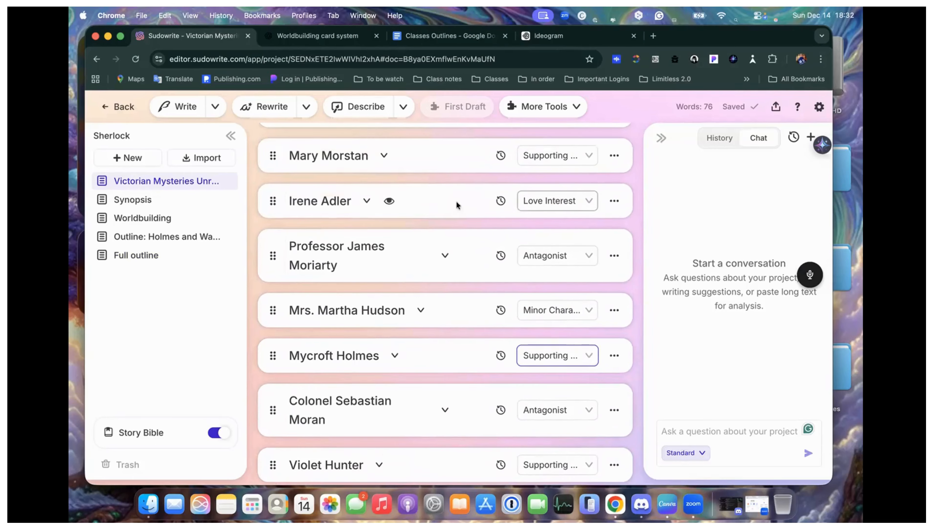
{"action": "left_click", "coordinate": [366, 202]}
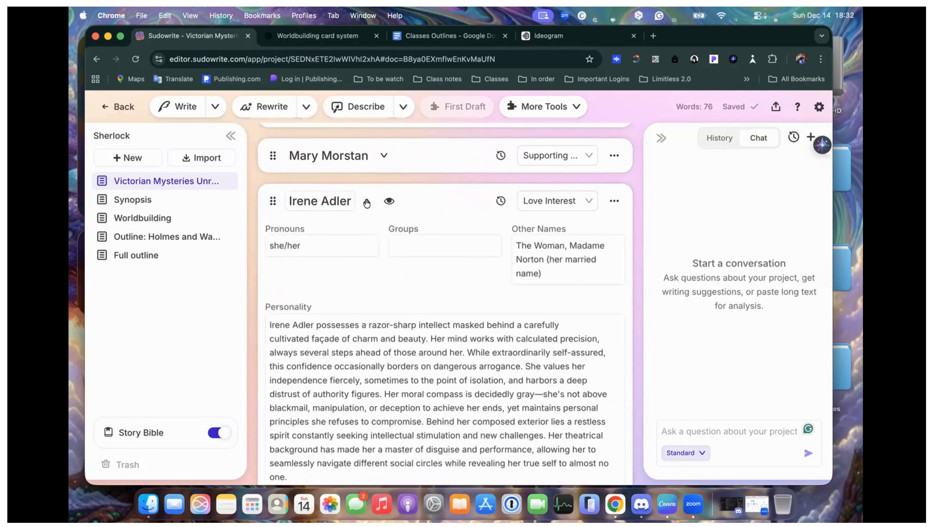
{"action": "scroll", "coordinate": [401, 308], "scroll_direction": "down", "scroll_amount": 6}
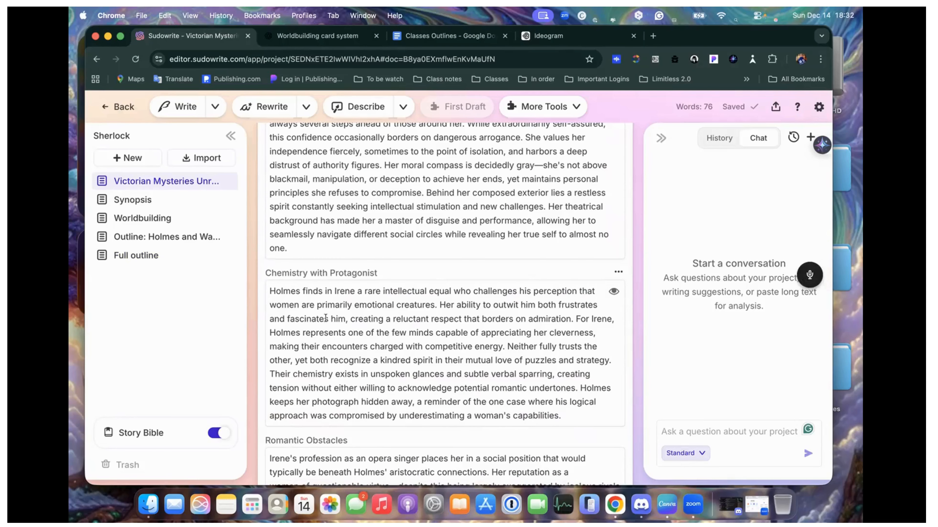
{"action": "scroll", "coordinate": [326, 319], "scroll_direction": "up", "scroll_amount": 10}
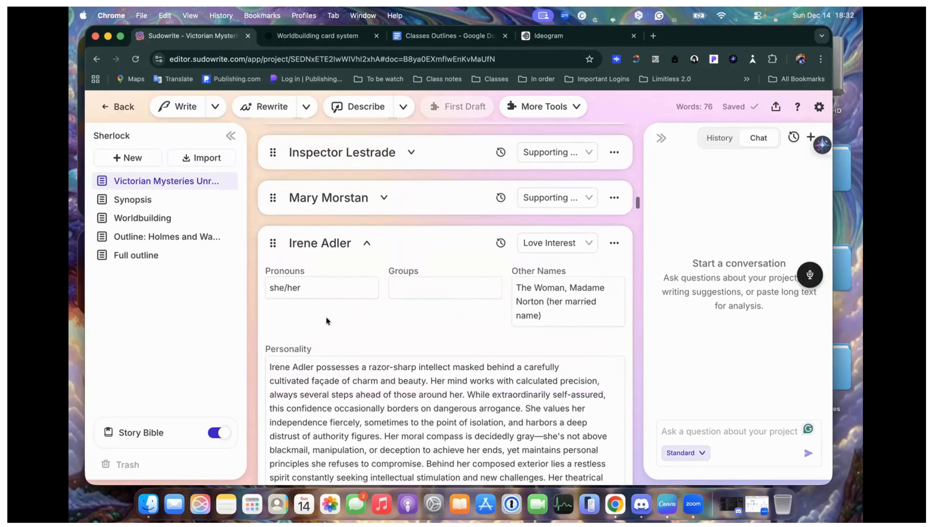
{"action": "left_click", "coordinate": [367, 243]}
{"action": "scroll", "coordinate": [367, 244], "scroll_direction": "up", "scroll_amount": 3}
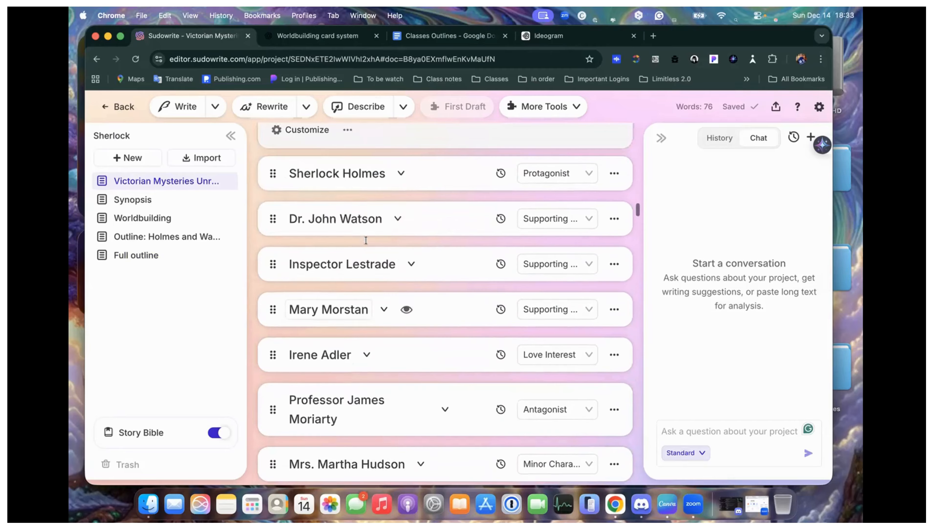
{"action": "scroll", "coordinate": [367, 242], "scroll_direction": "up", "scroll_amount": 2}
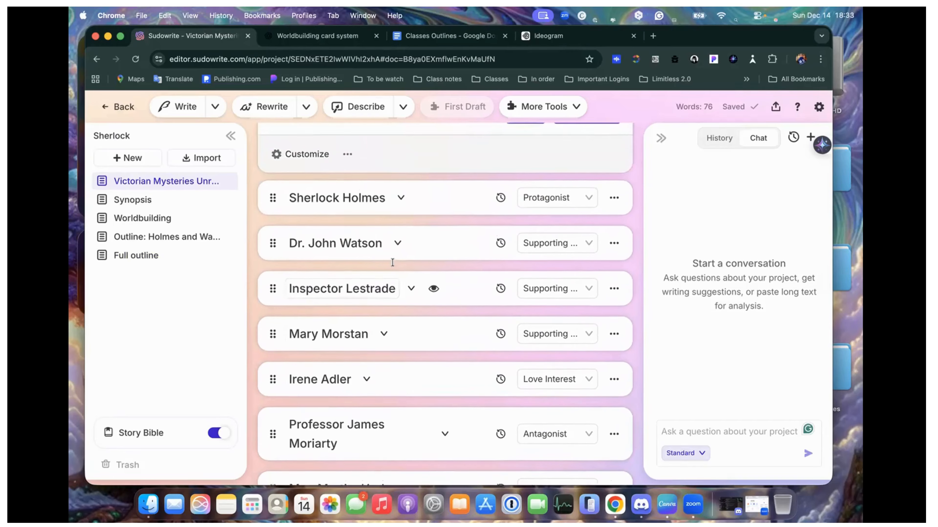
Look through the Worldbuilding section's collapsed cards and their assigned types, from the blank card options to the end of the list
{"action": "scroll", "coordinate": [367, 191], "scroll_direction": "down", "scroll_amount": 15}
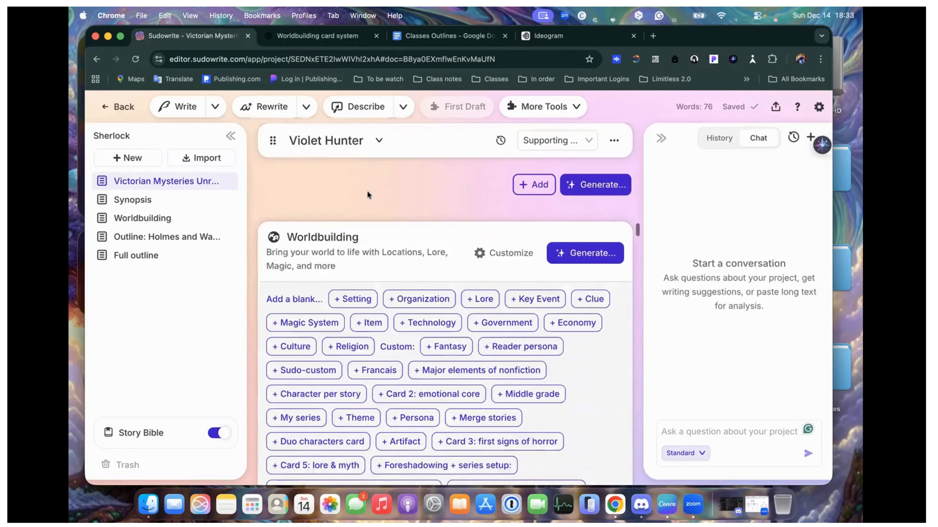
{"action": "scroll", "coordinate": [367, 191], "scroll_direction": "up", "scroll_amount": 8}
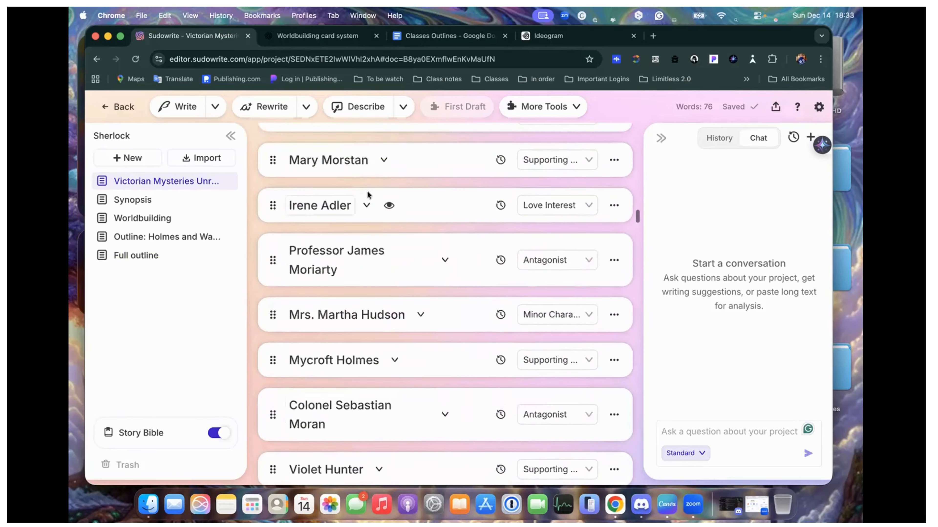
{"action": "scroll", "coordinate": [367, 191], "scroll_direction": "down", "scroll_amount": 20}
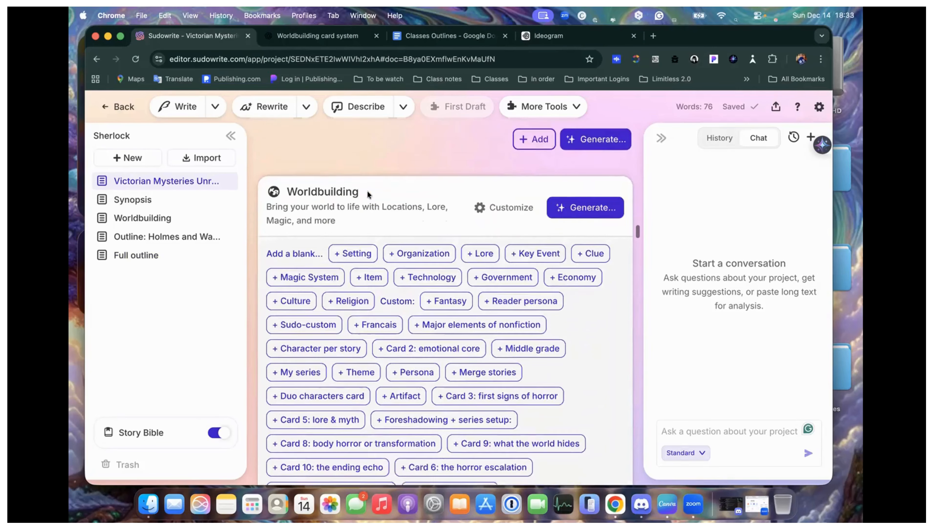
{"action": "scroll", "coordinate": [367, 193], "scroll_direction": "down", "scroll_amount": 20}
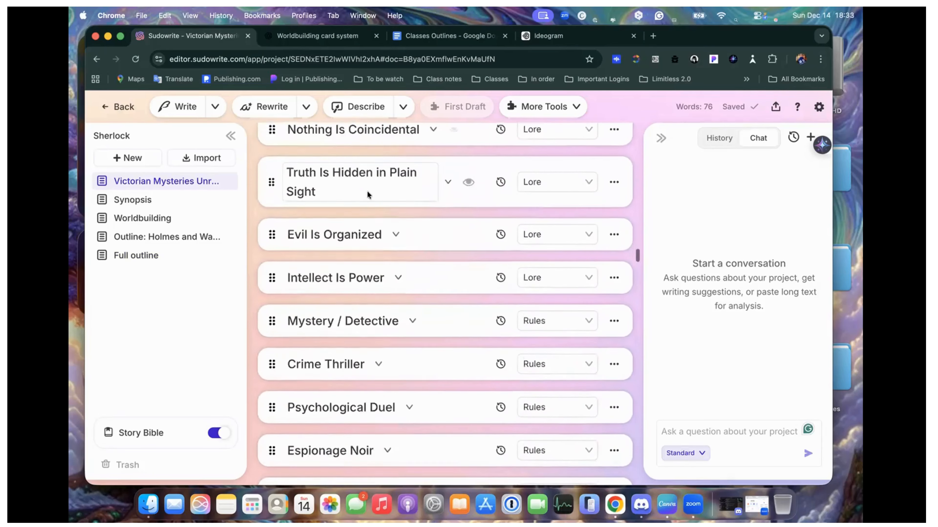
{"action": "scroll", "coordinate": [369, 191], "scroll_direction": "down", "scroll_amount": 20}
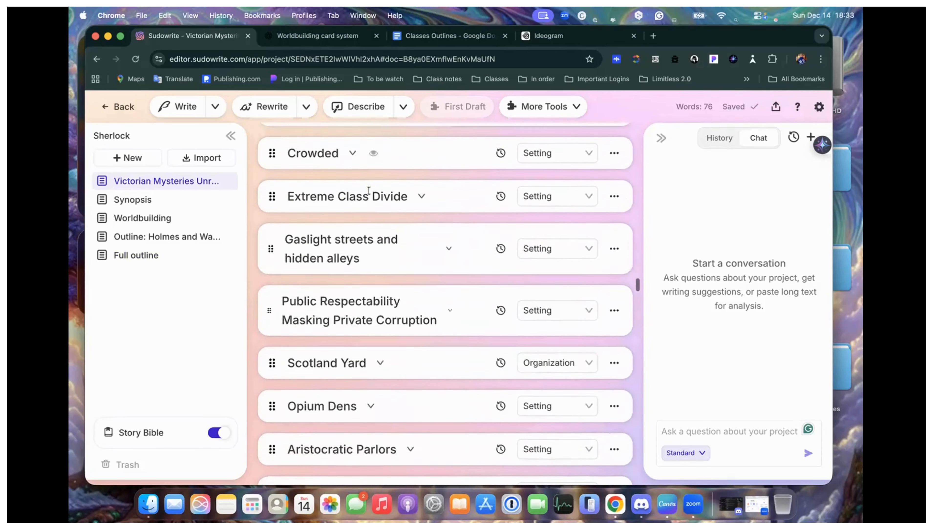
{"action": "scroll", "coordinate": [369, 193], "scroll_direction": "down", "scroll_amount": 20}
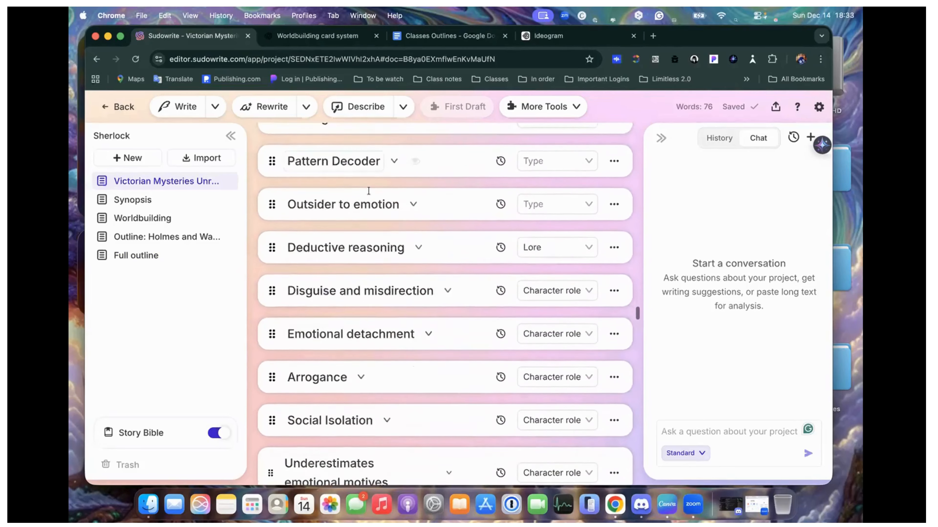
{"action": "scroll", "coordinate": [369, 194], "scroll_direction": "down", "scroll_amount": 15}
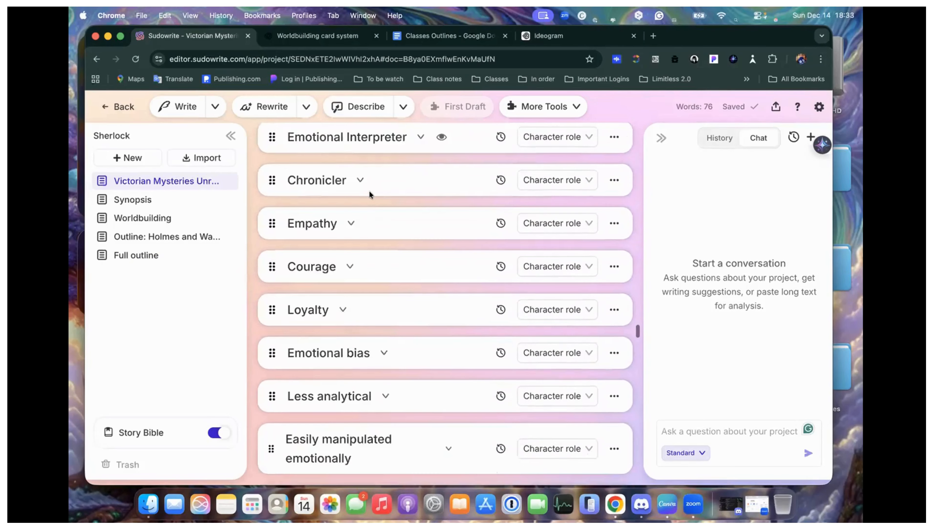
{"action": "scroll", "coordinate": [369, 194], "scroll_direction": "down", "scroll_amount": 20}
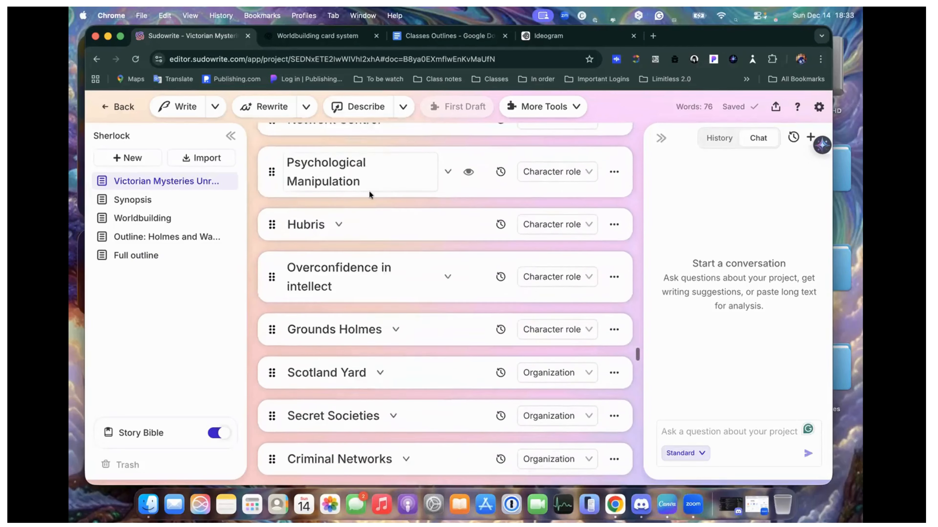
{"action": "scroll", "coordinate": [369, 192], "scroll_direction": "down", "scroll_amount": 20}
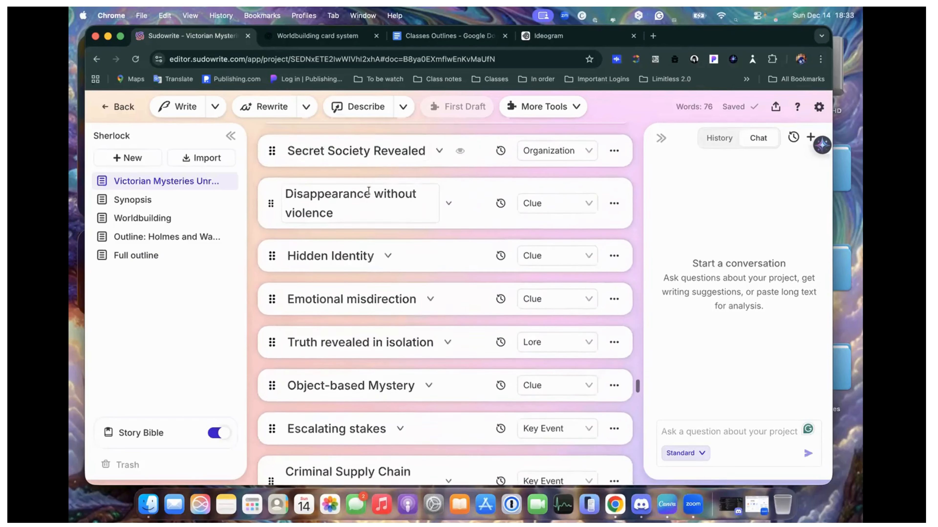
{"action": "scroll", "coordinate": [369, 194], "scroll_direction": "down", "scroll_amount": 20}
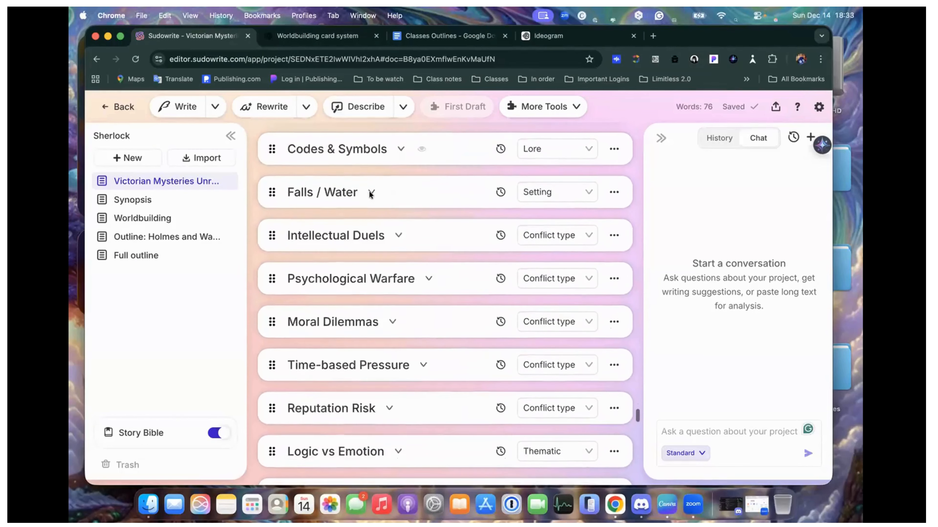
{"action": "scroll", "coordinate": [369, 191], "scroll_direction": "down", "scroll_amount": 20}
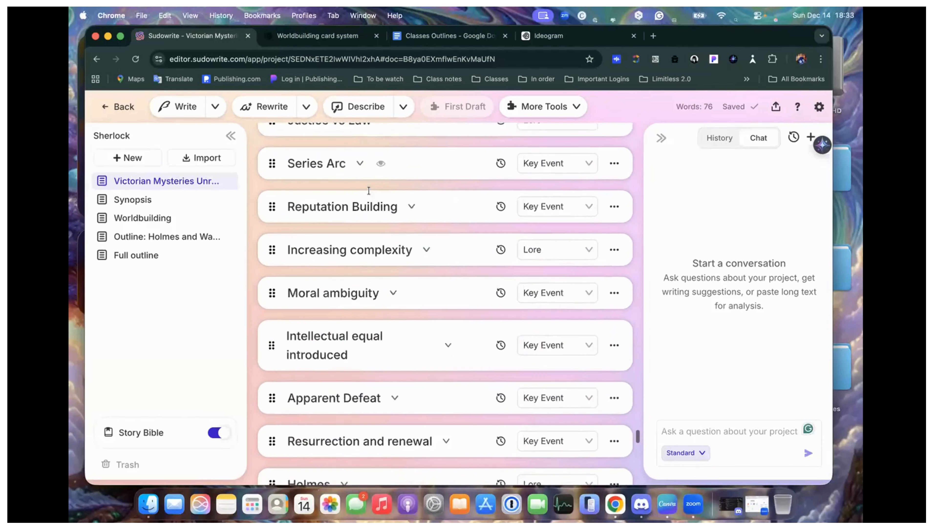
{"action": "scroll", "coordinate": [370, 190], "scroll_direction": "down", "scroll_amount": 10}
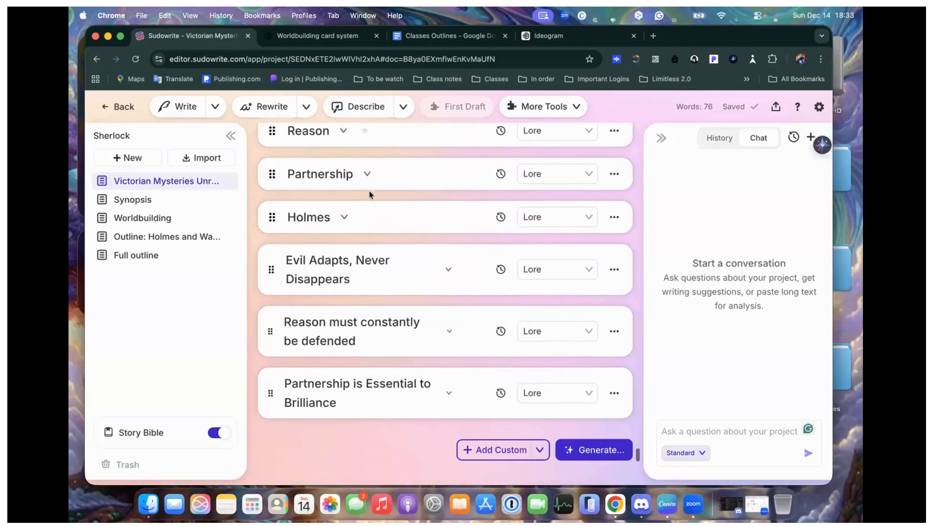
Open the Worldbuilding document in the Sherlock project and look through its lore entries
{"action": "left_click", "coordinate": [155, 221]}
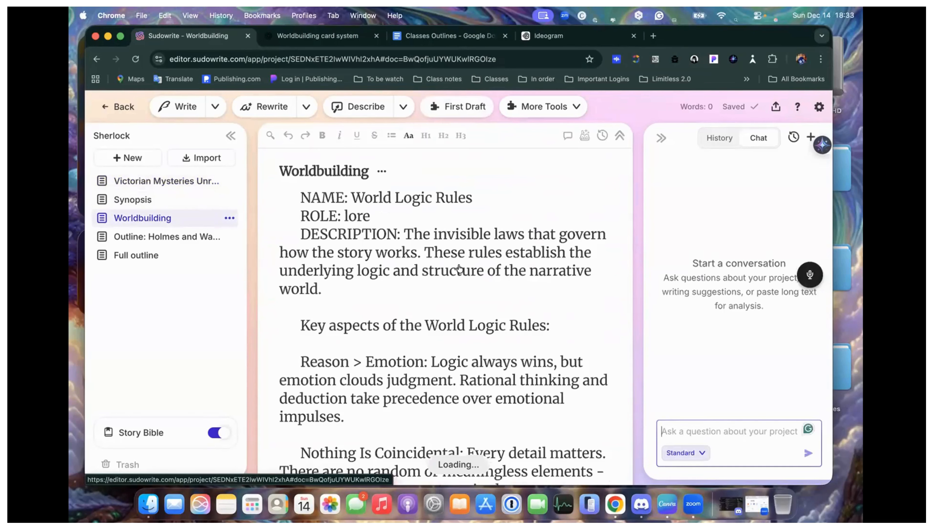
{"action": "left_click", "coordinate": [427, 238]}
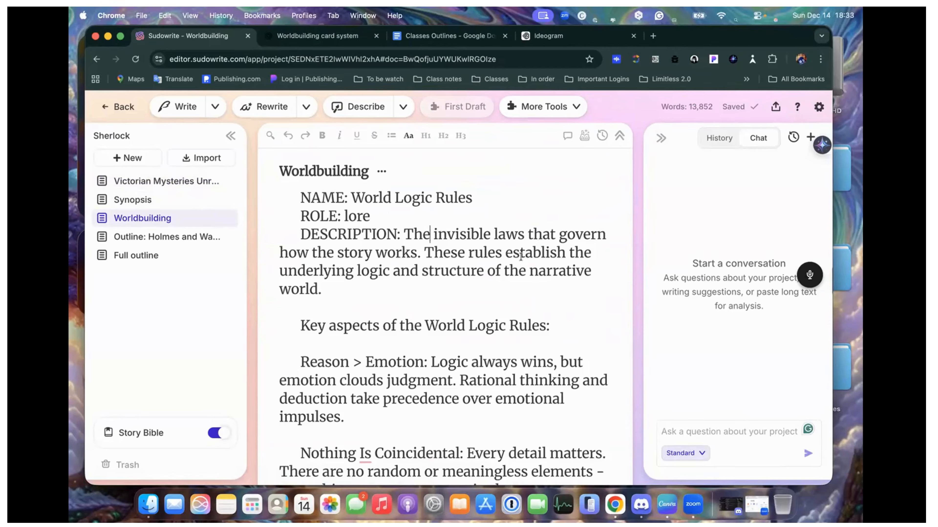
{"action": "scroll", "coordinate": [521, 257], "scroll_direction": "down", "scroll_amount": 10}
{"action": "scroll", "coordinate": [520, 257], "scroll_direction": "down", "scroll_amount": 15}
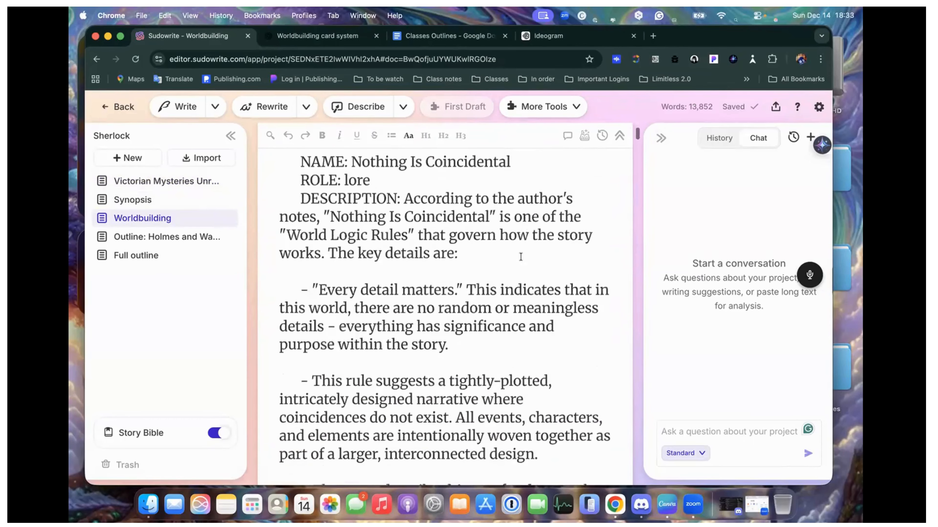
{"action": "scroll", "coordinate": [520, 256], "scroll_direction": "down", "scroll_amount": 15}
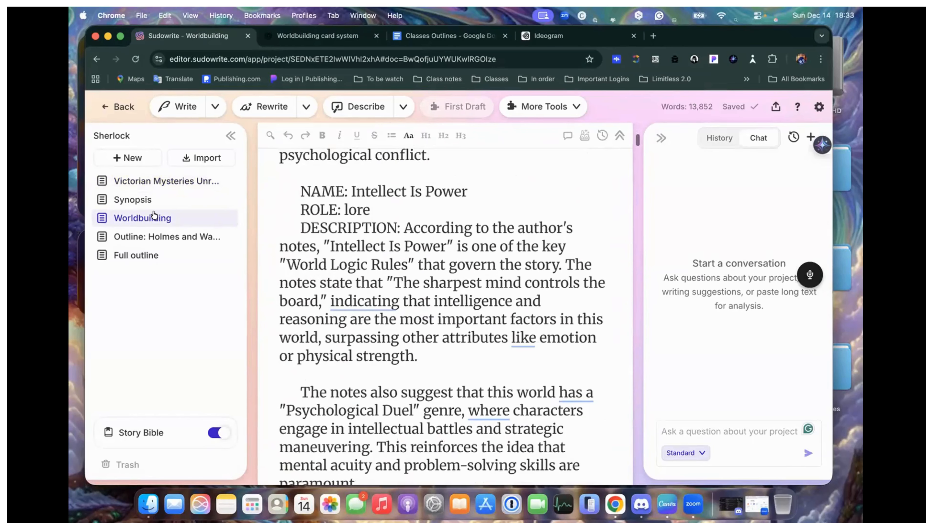
Switch to the Classes Outlines Google Doc and view the page behind Example 3's second class-notes link
{"action": "left_click", "coordinate": [423, 38]}
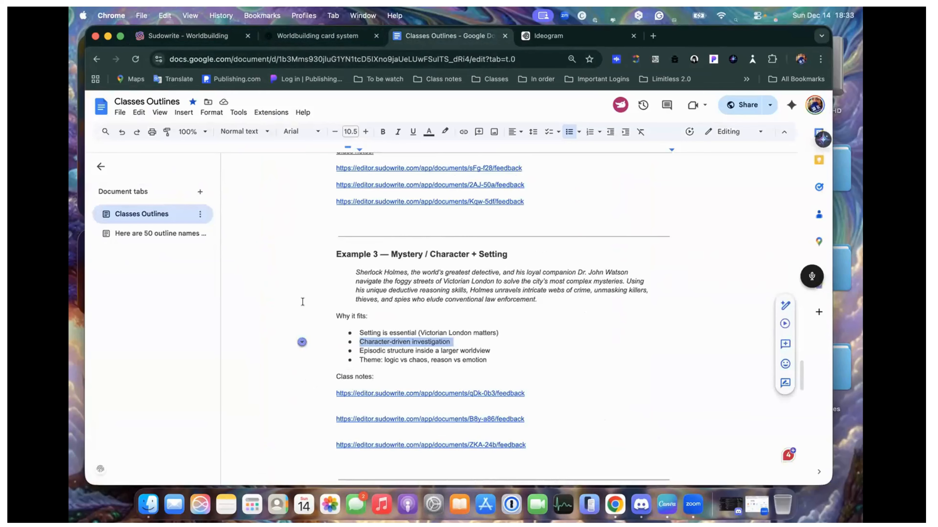
{"action": "scroll", "coordinate": [391, 312], "scroll_direction": "down", "scroll_amount": 3}
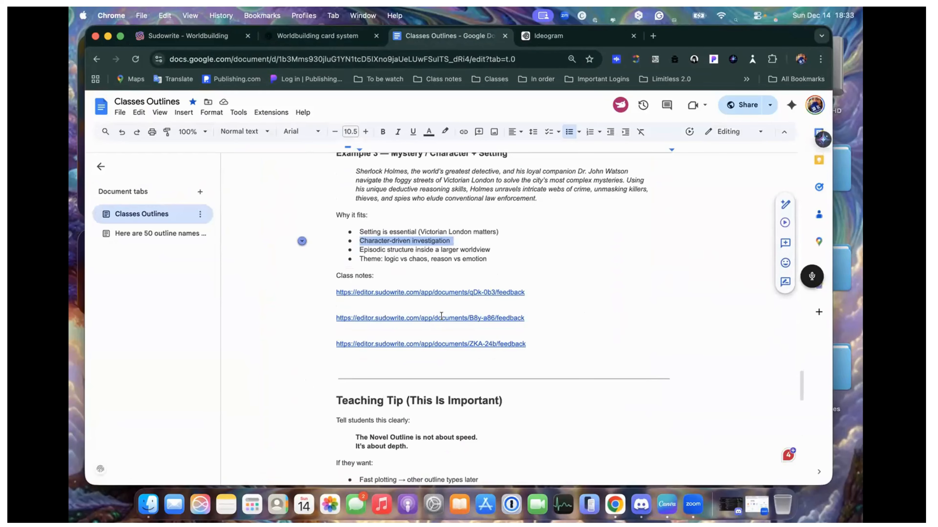
{"action": "scroll", "coordinate": [441, 316], "scroll_direction": "down", "scroll_amount": 6}
{"action": "scroll", "coordinate": [441, 316], "scroll_direction": "up", "scroll_amount": 5}
{"action": "left_click", "coordinate": [451, 286]}
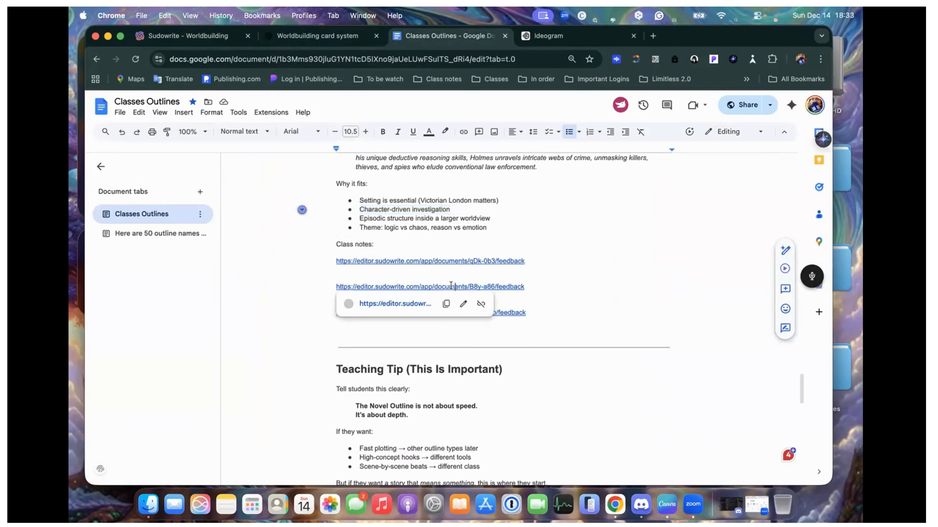
{"action": "left_click", "coordinate": [405, 304]}
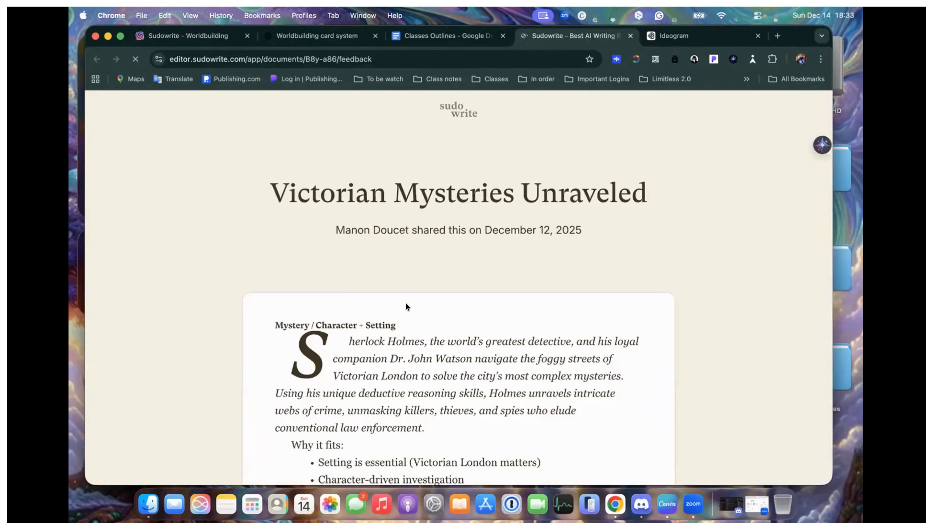
{"action": "scroll", "coordinate": [405, 303], "scroll_direction": "down", "scroll_amount": 3}
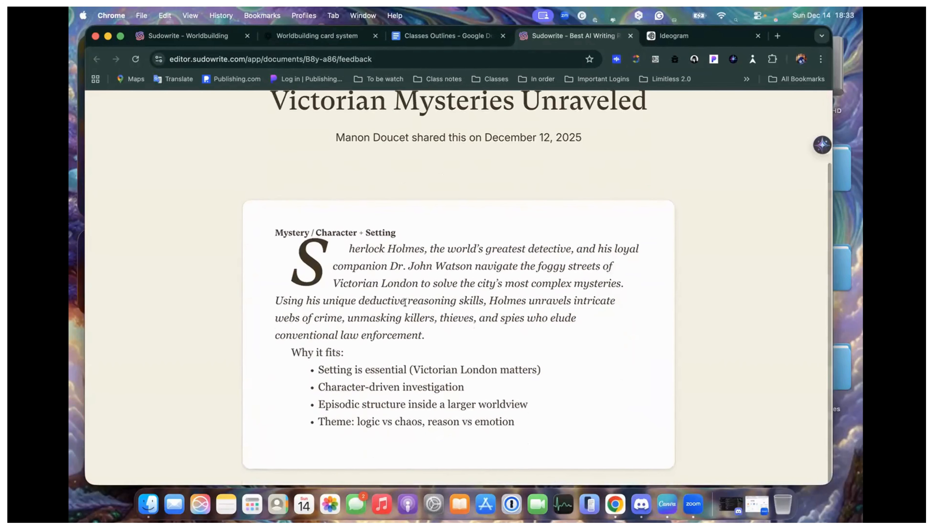
Look further through the Worldbuilding document, and view the page behind Example 3's third class-notes link in Classes Outlines
{"action": "left_click", "coordinate": [207, 38]}
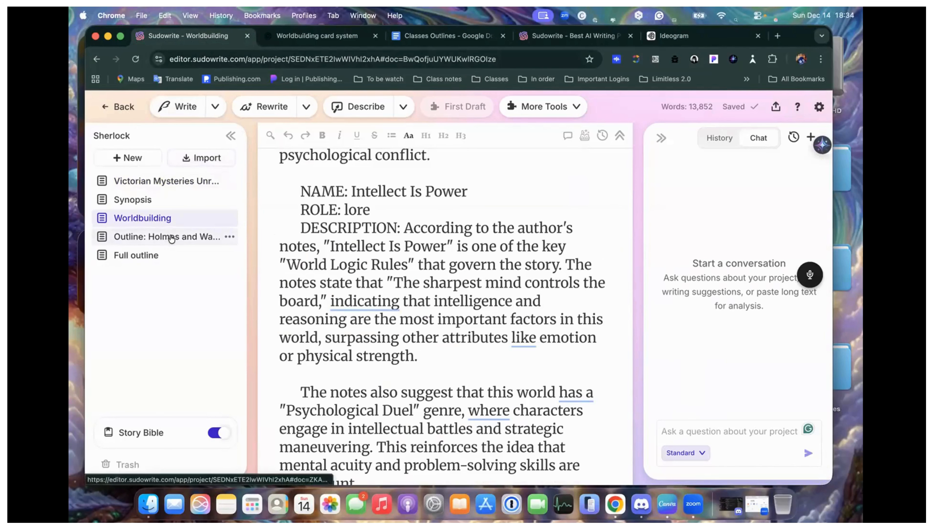
{"action": "scroll", "coordinate": [413, 266], "scroll_direction": "down", "scroll_amount": 10}
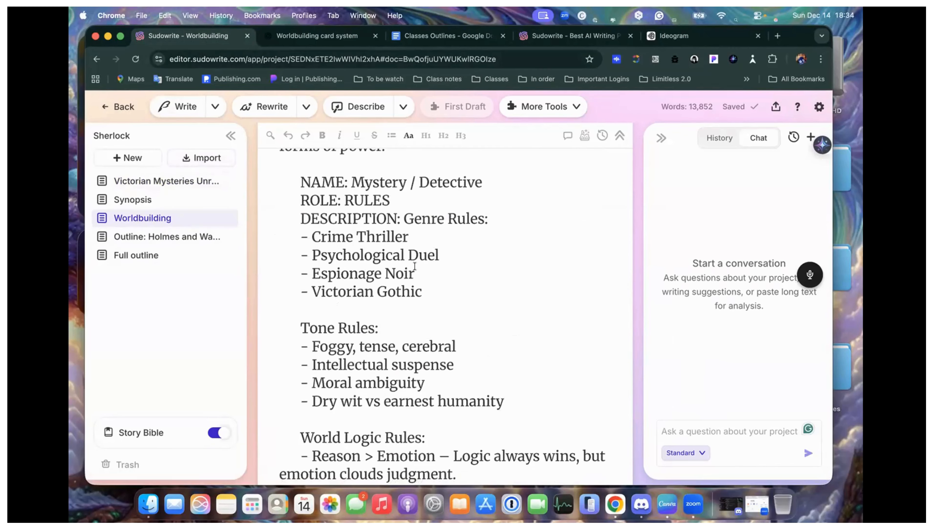
{"action": "key", "text": "super+3"}
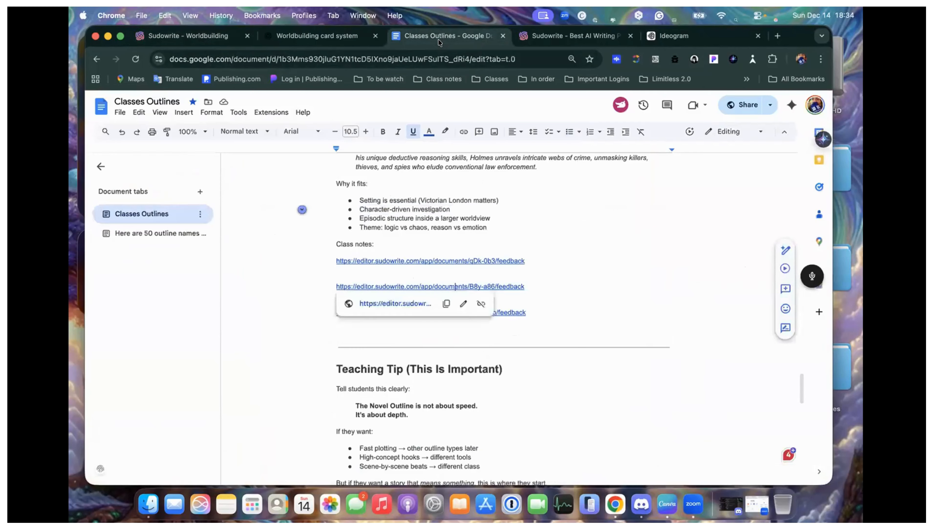
{"action": "left_click", "coordinate": [448, 310]}
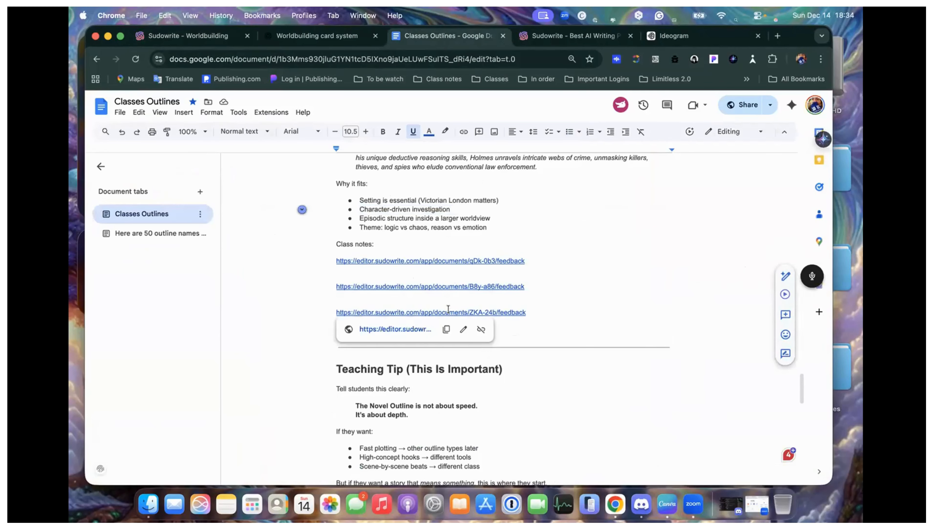
{"action": "left_click", "coordinate": [417, 330]}
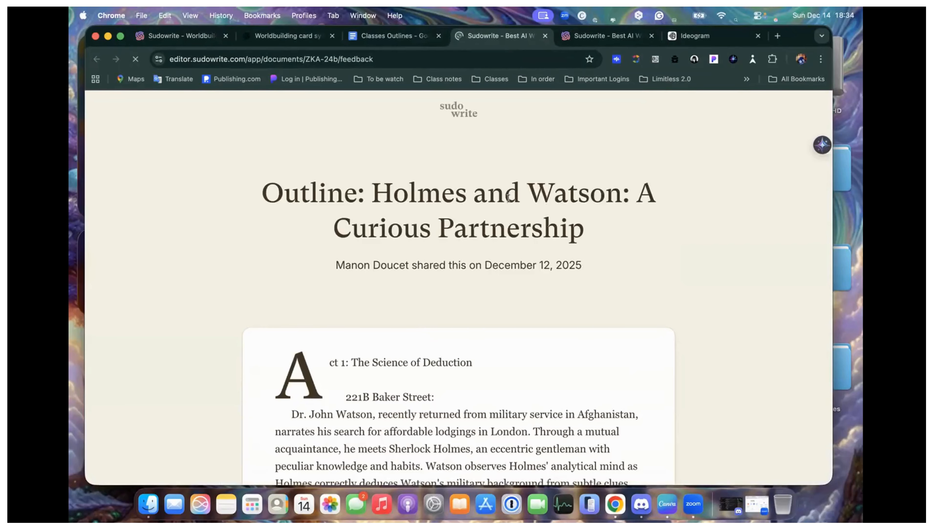
{"action": "scroll", "coordinate": [488, 304], "scroll_direction": "down", "scroll_amount": 6}
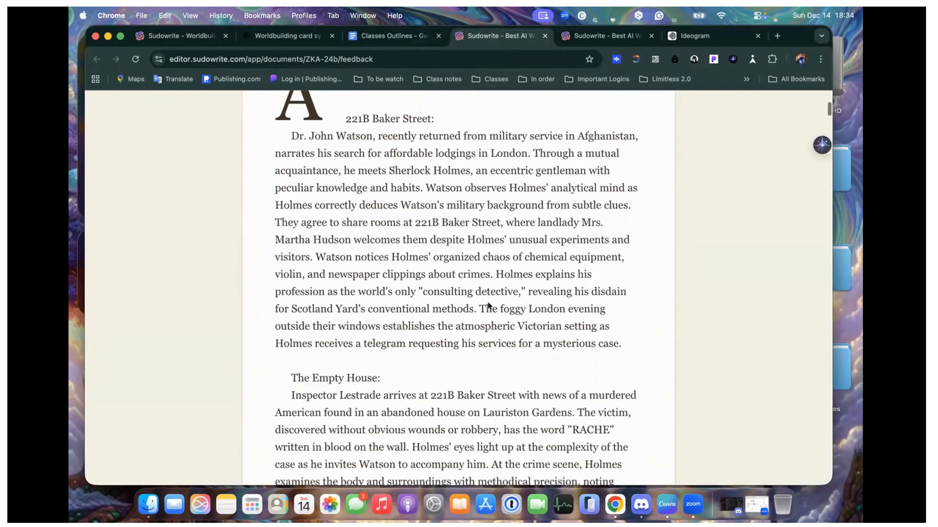
{"action": "scroll", "coordinate": [487, 303], "scroll_direction": "up", "scroll_amount": 5}
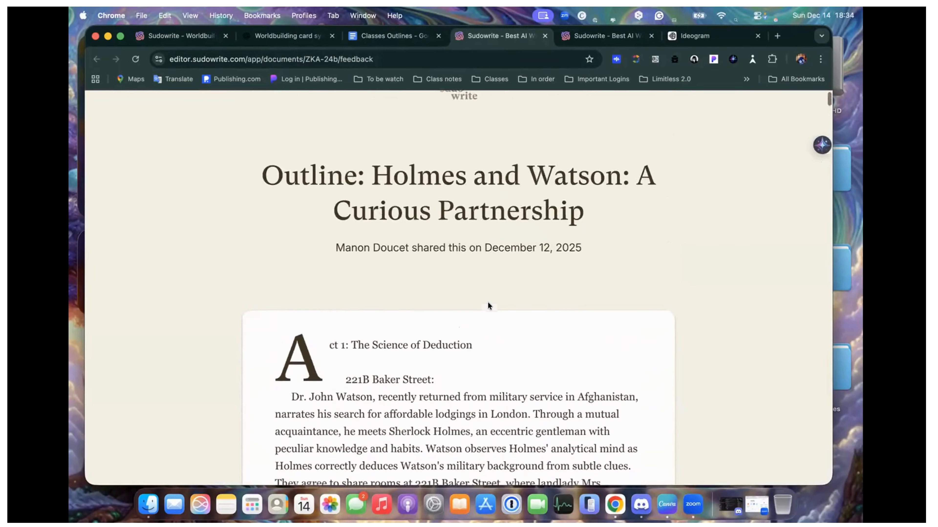
Return to the Sudowrite project and create a share link for the Worldbuilding document
{"action": "left_click", "coordinate": [181, 37]}
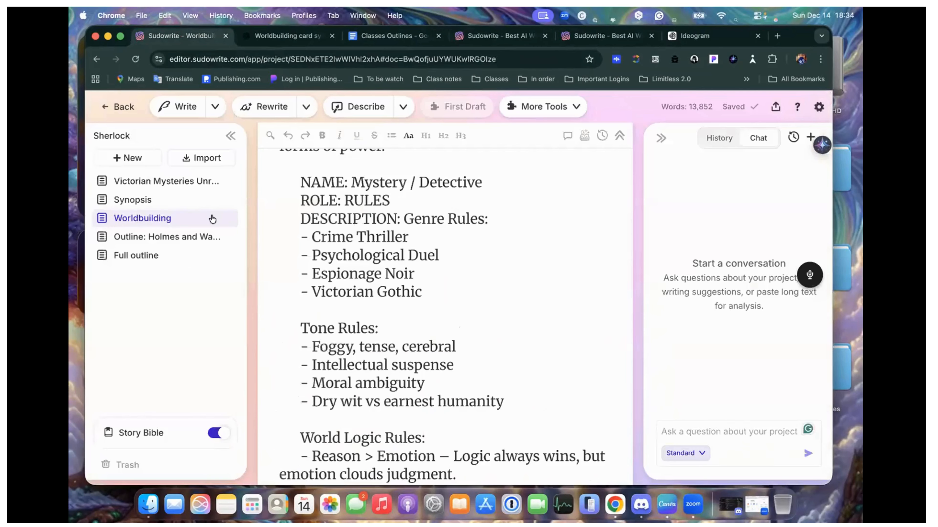
{"action": "left_click", "coordinate": [776, 107]}
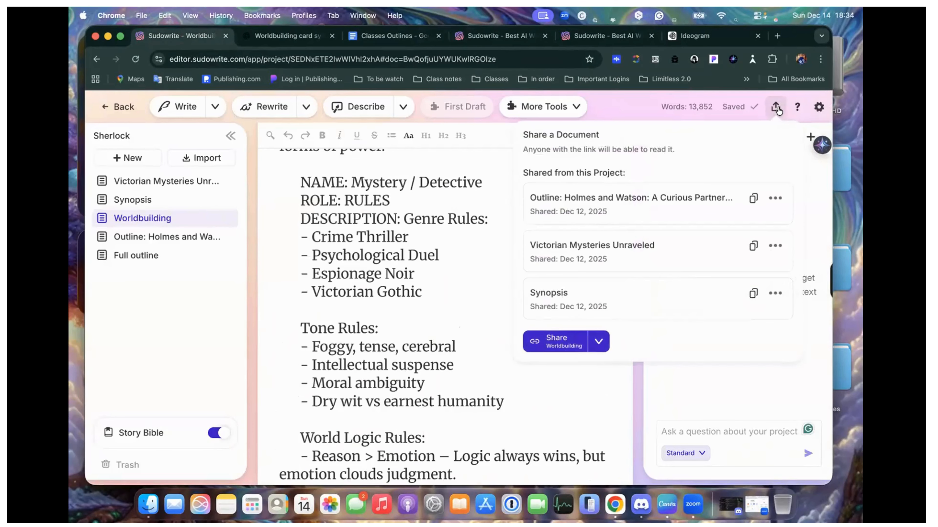
{"action": "left_click", "coordinate": [557, 342]}
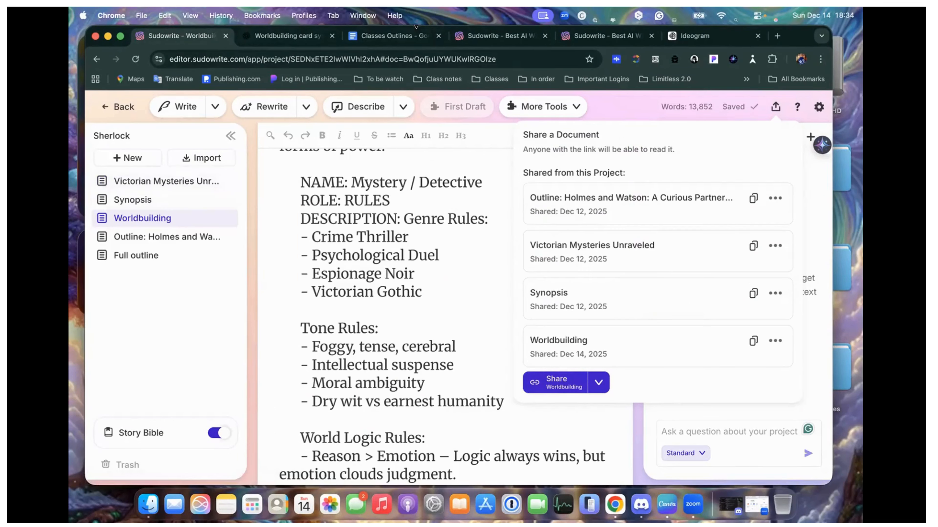
In Classes Outlines, paste the Worldbuilding share link on its own line beneath Example 3's second class-notes link
{"action": "left_click", "coordinate": [379, 37]}
{"action": "scroll", "coordinate": [416, 276], "scroll_direction": "down", "scroll_amount": 2}
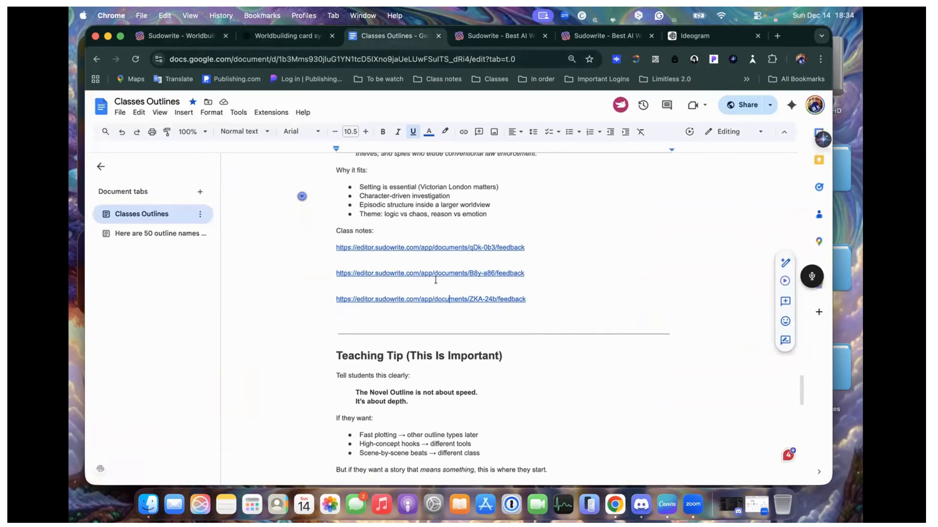
{"action": "left_click", "coordinate": [536, 274]}
{"action": "key", "text": "Return"}
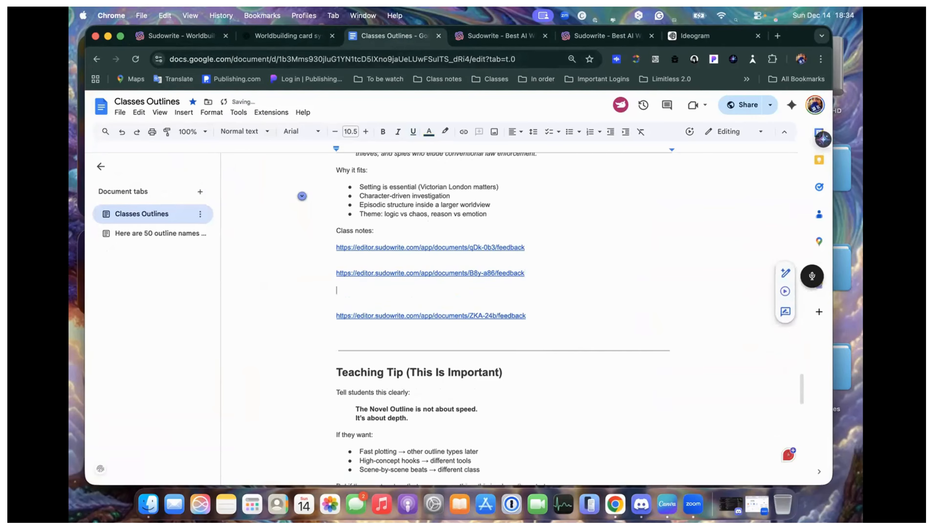
{"action": "key", "text": "super+v"}
{"action": "key", "text": "Return"}
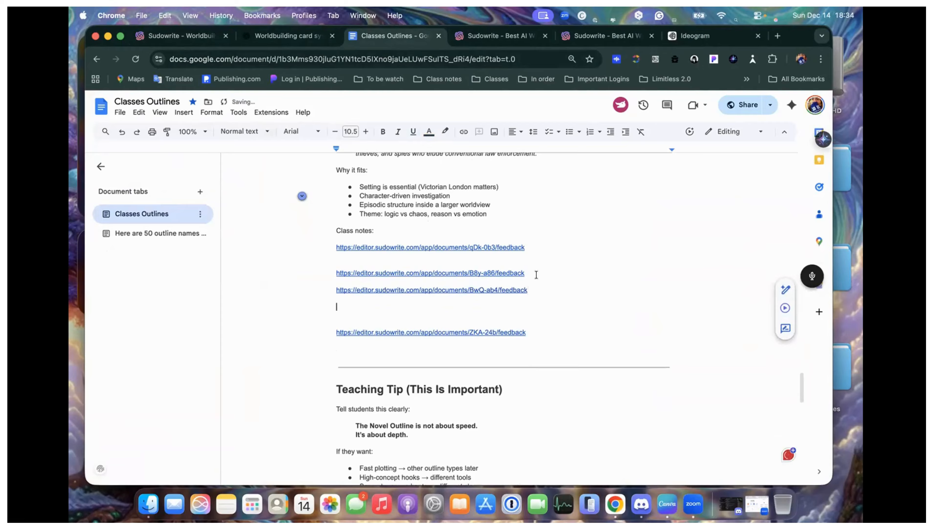
{"action": "key", "text": "super+z"}
{"action": "key", "text": "BackSpace"}
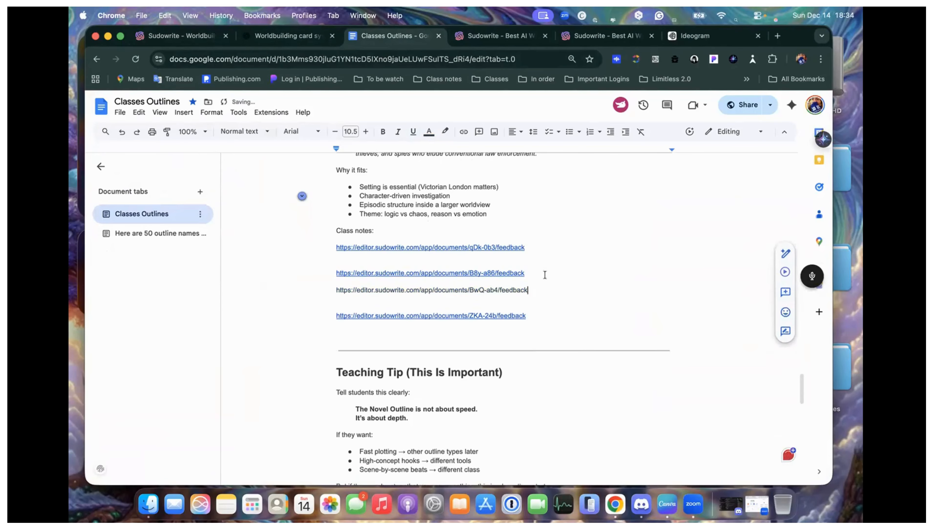
{"action": "key", "text": "Return"}
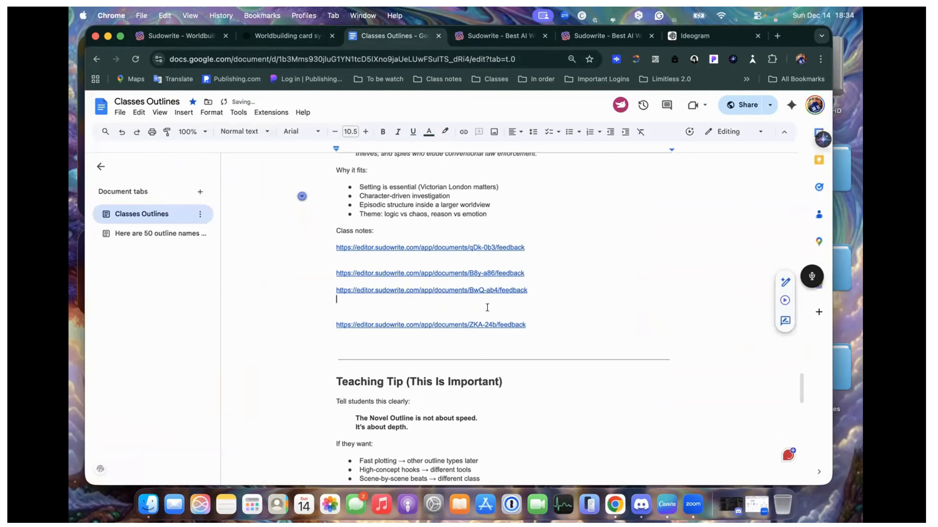
{"action": "key", "text": "BackSpace"}
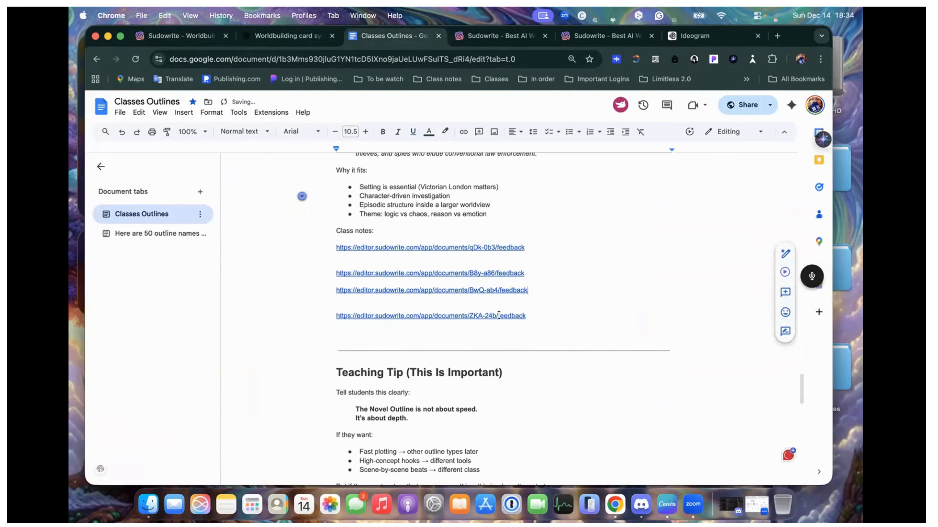
Go back to the Sherlock project in Sudowrite and open the Story Bible's Worldbuilding section
{"action": "left_click", "coordinate": [209, 38]}
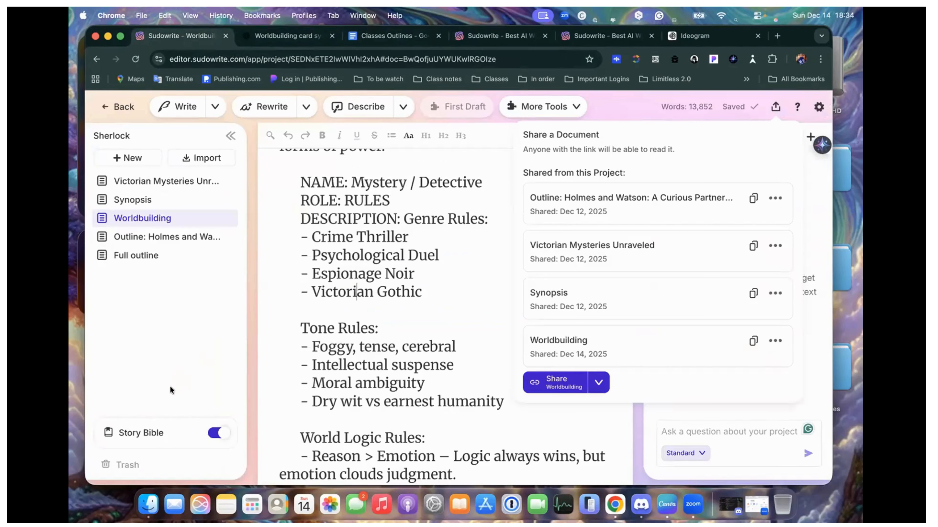
{"action": "mouse_move", "coordinate": [169, 431]}
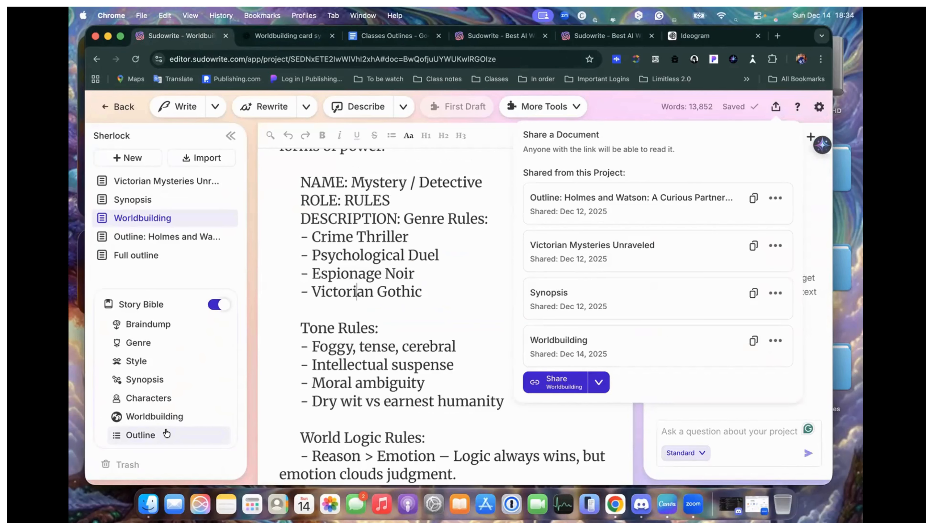
{"action": "left_click", "coordinate": [167, 417]}
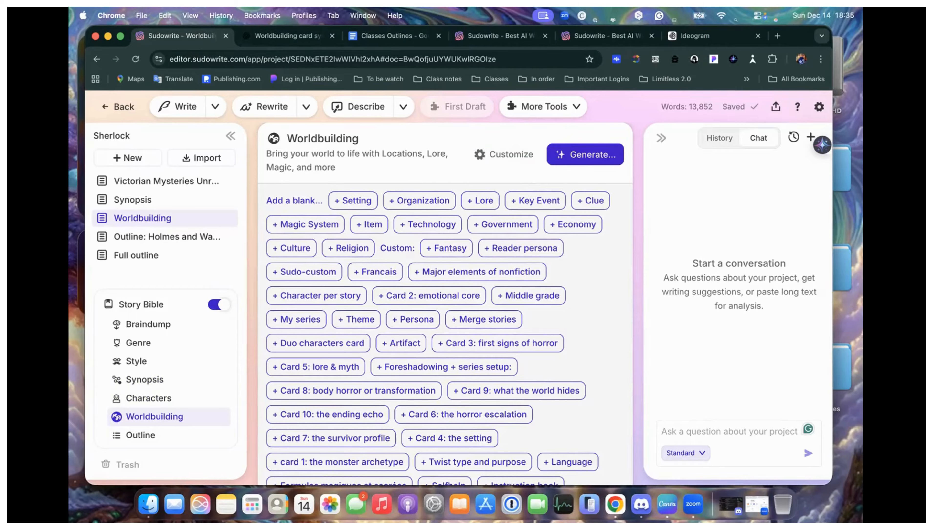
Add a new folder and a new blank document to the Sherlock project
{"action": "left_click", "coordinate": [135, 157]}
{"action": "left_click", "coordinate": [132, 184]}
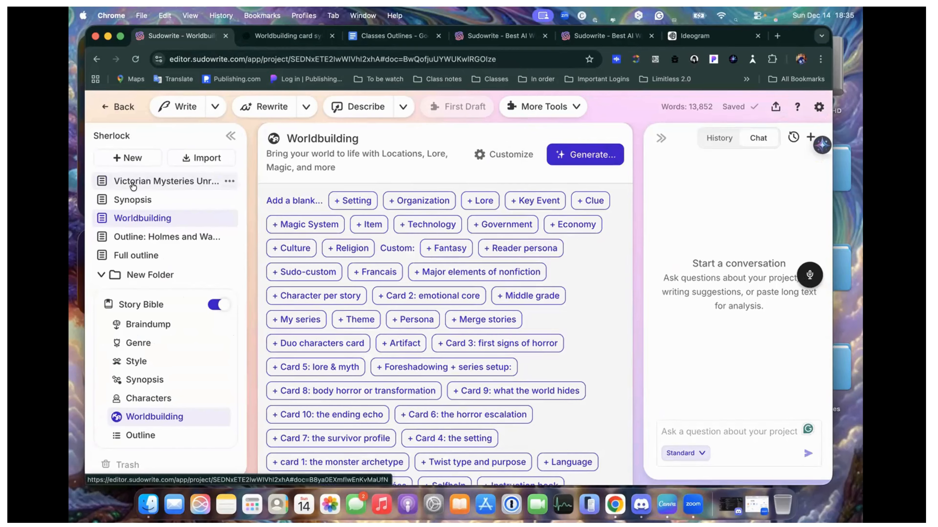
{"action": "scroll", "coordinate": [145, 274], "scroll_direction": "down", "scroll_amount": 1}
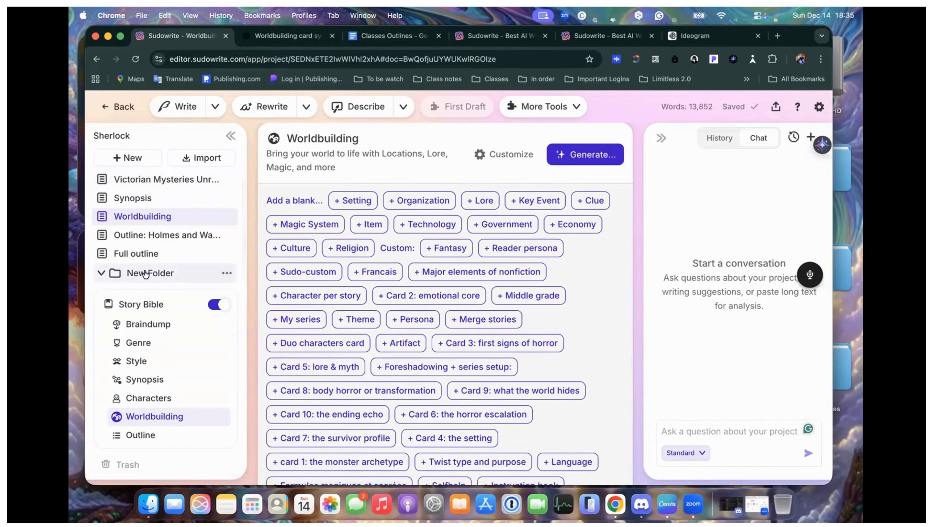
{"action": "left_click", "coordinate": [139, 162]}
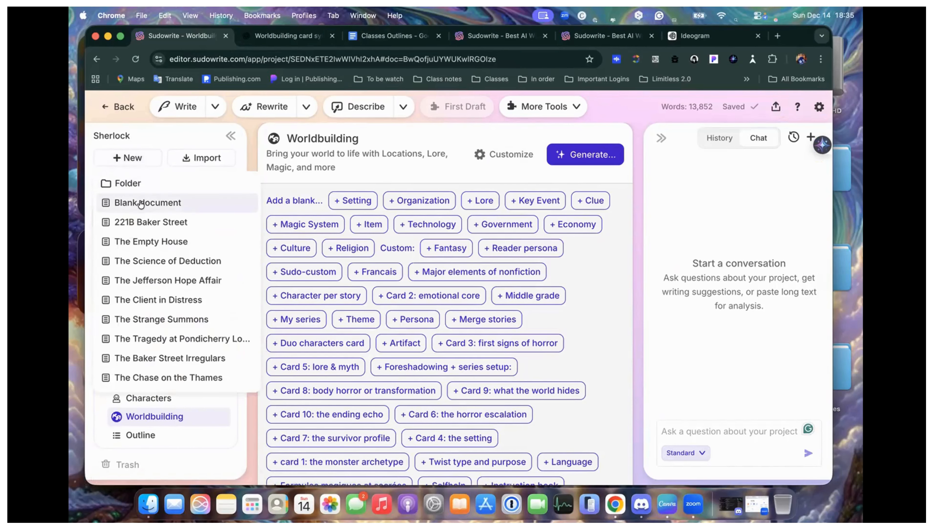
{"action": "key", "text": "Escape"}
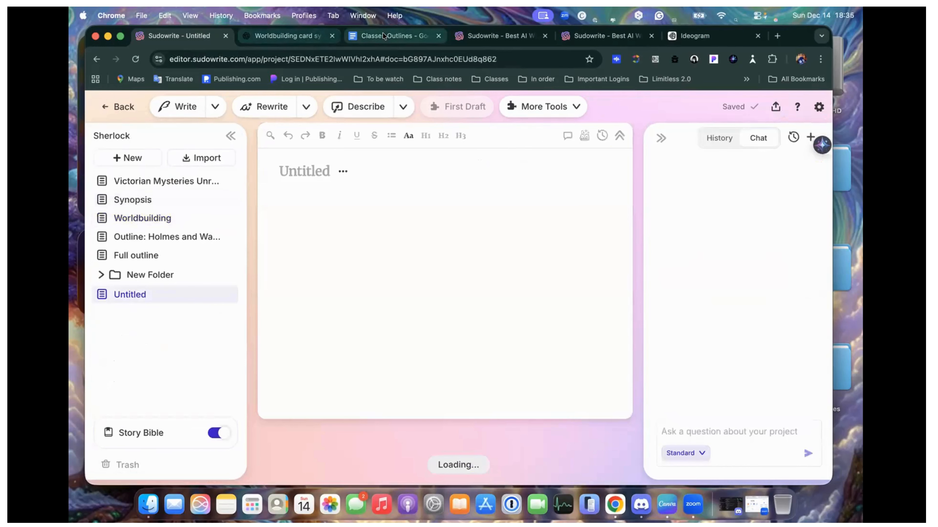
In Classes Outlines, paste the Sherlock Holmes public-domain notes above the CLASS 2 Hero's Journey heading and add a horizontal line beneath them
{"action": "left_click", "coordinate": [392, 36]}
{"action": "scroll", "coordinate": [439, 335], "scroll_direction": "down", "scroll_amount": 5}
{"action": "scroll", "coordinate": [439, 335], "scroll_direction": "down", "scroll_amount": 10}
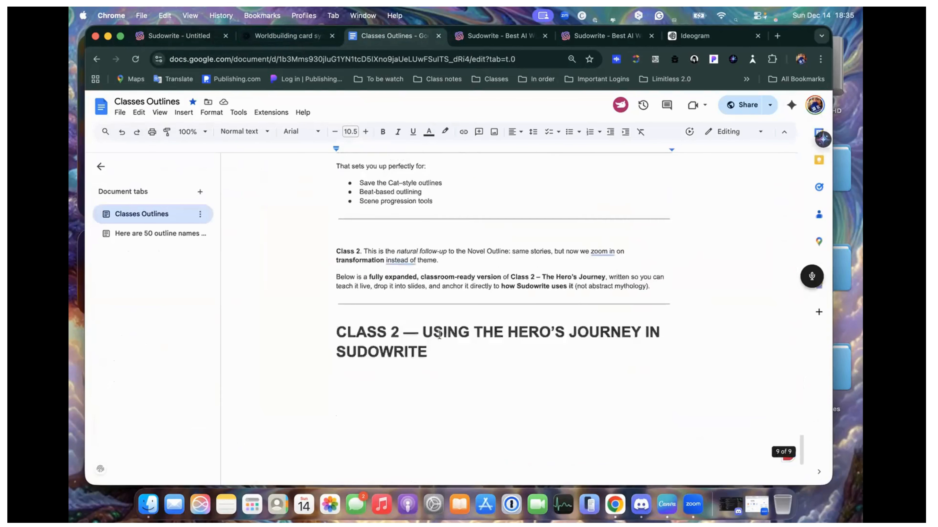
{"action": "scroll", "coordinate": [554, 251], "scroll_direction": "up", "scroll_amount": 2}
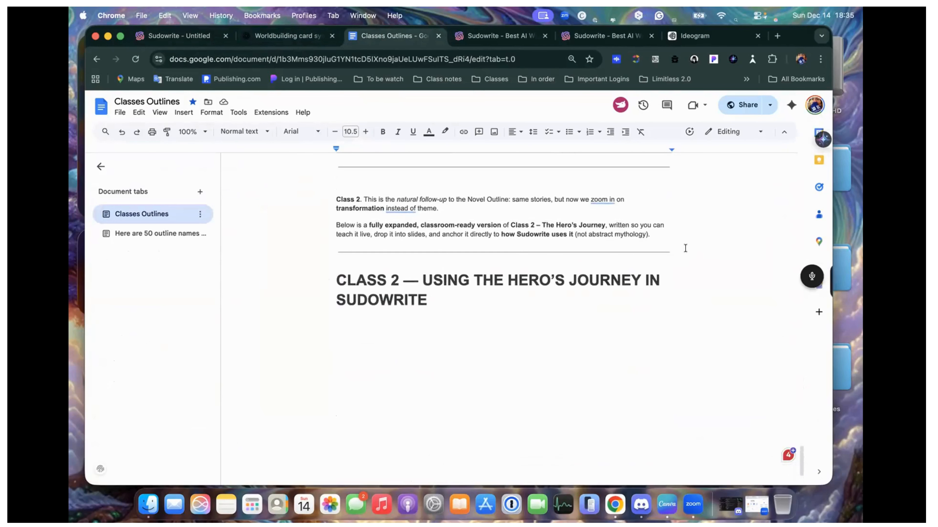
{"action": "left_click", "coordinate": [664, 253]}
{"action": "key", "text": "Return"}
{"action": "key", "text": "Return"}
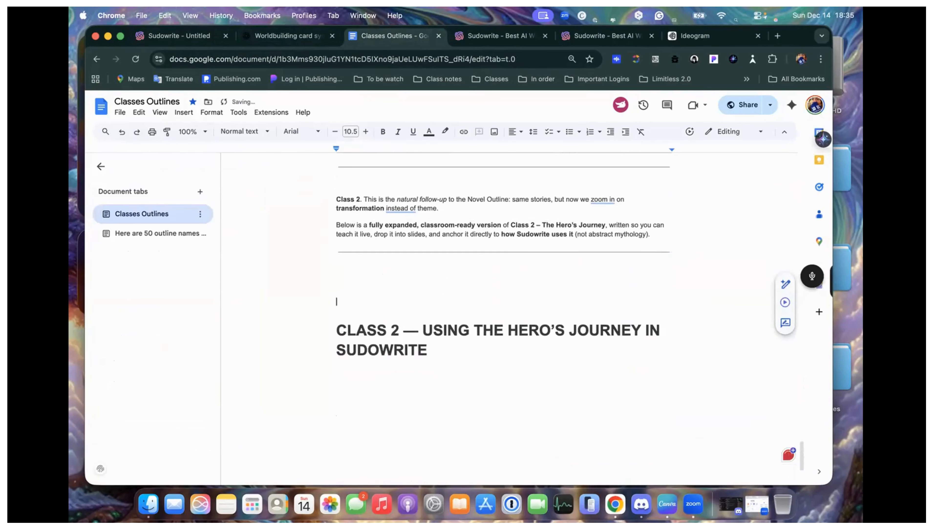
{"action": "key", "text": "super+v"}
{"action": "scroll", "coordinate": [452, 338], "scroll_direction": "down", "scroll_amount": 4}
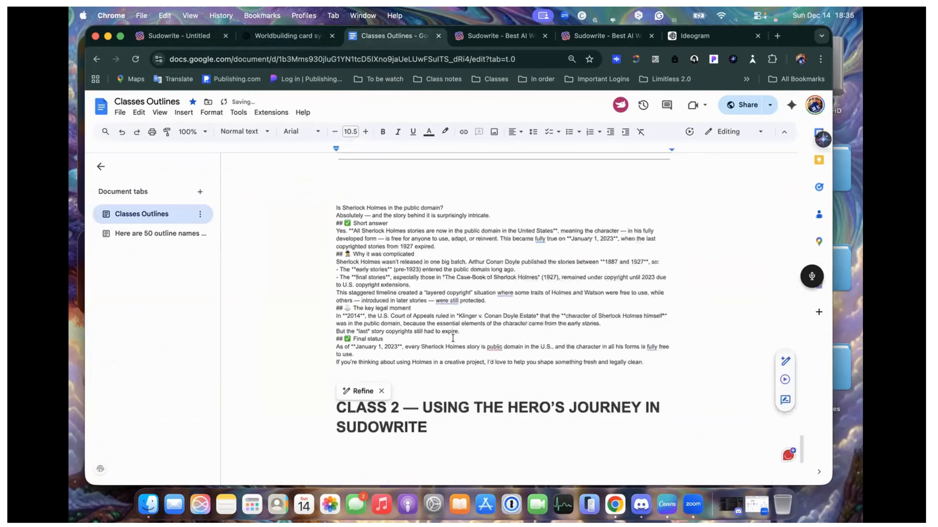
{"action": "left_click", "coordinate": [183, 113]}
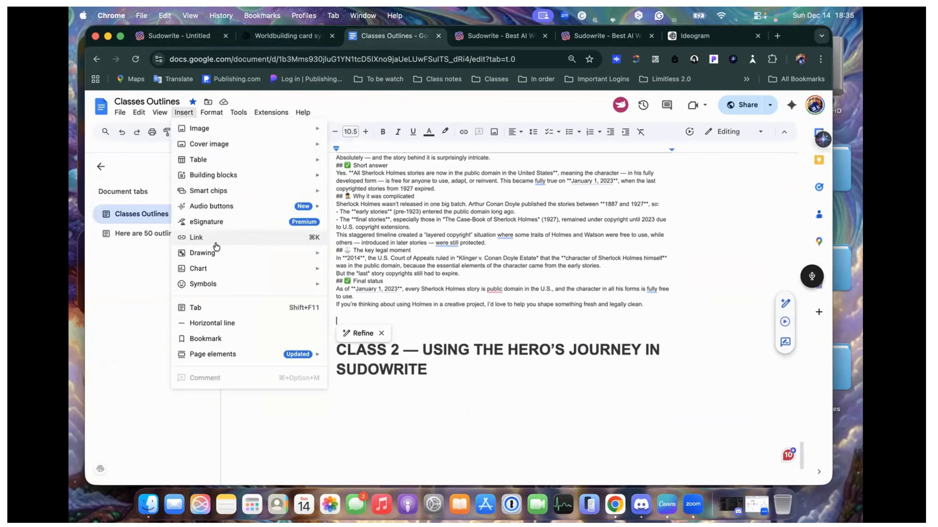
{"action": "left_click", "coordinate": [202, 322]}
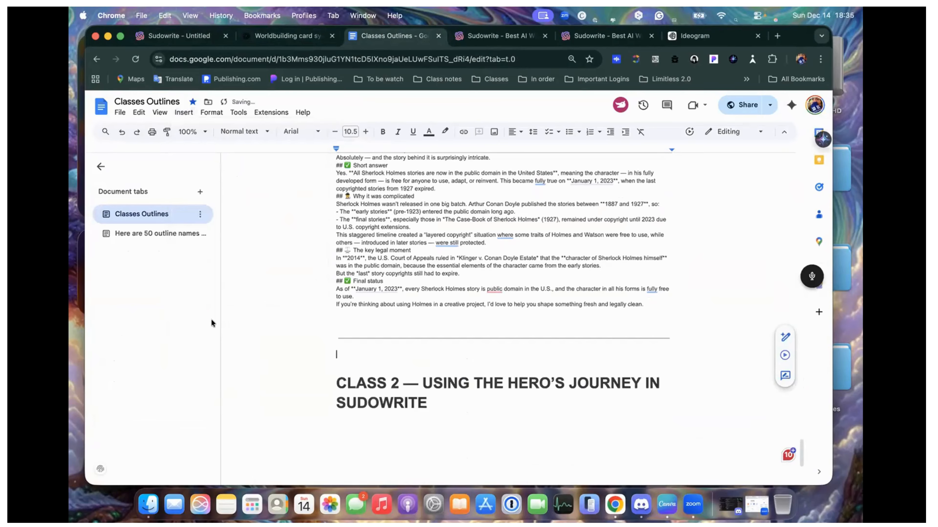
Return to the Sherlock project in Sudowrite and delete New Folder and the Untitled document
{"action": "left_click", "coordinate": [179, 35]}
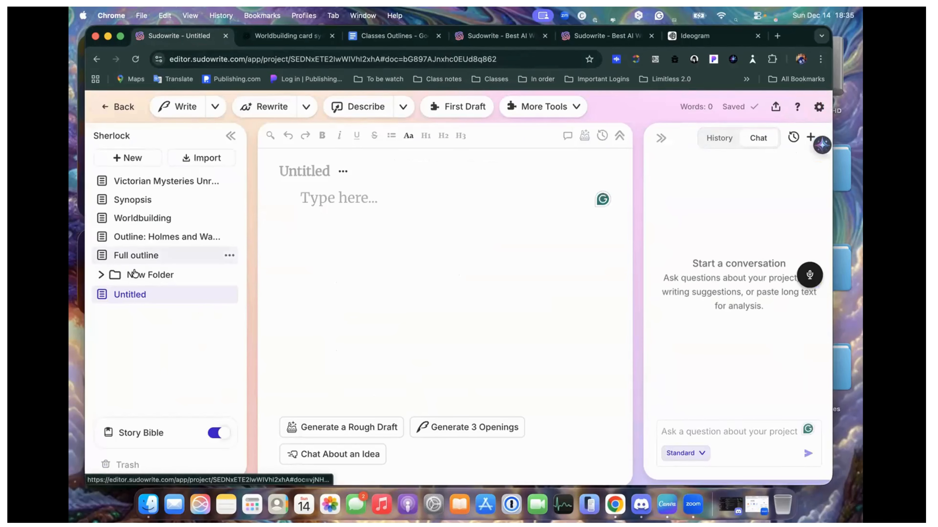
{"action": "left_click", "coordinate": [226, 276]}
{"action": "left_click", "coordinate": [207, 323]}
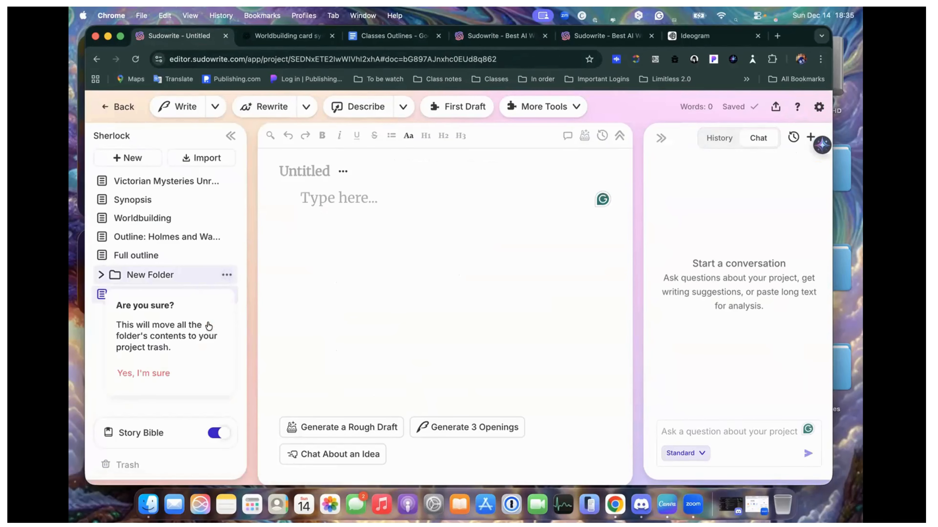
{"action": "left_click", "coordinate": [167, 375]}
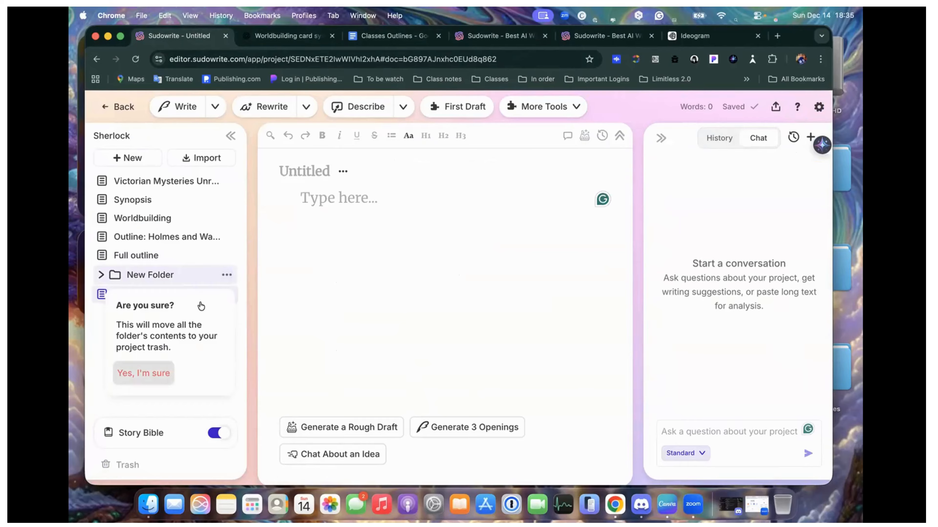
{"action": "right_click", "coordinate": [226, 277]}
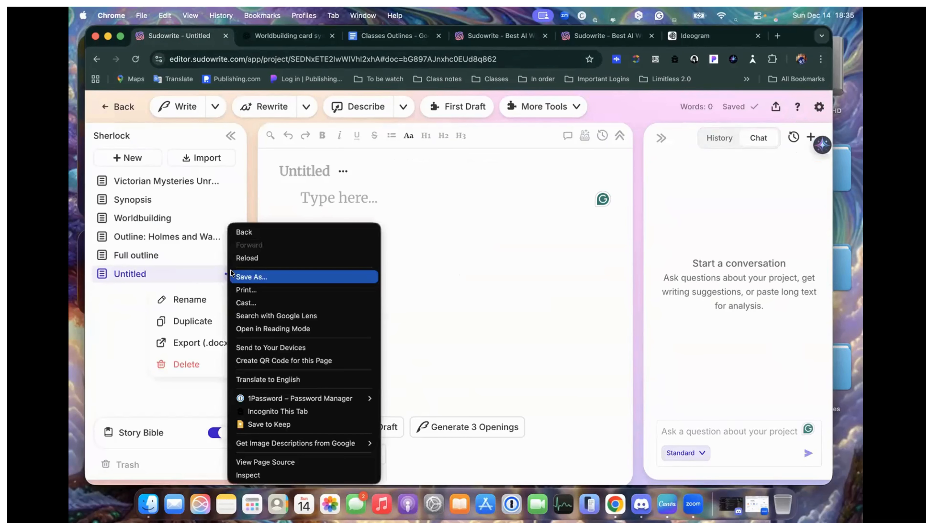
{"action": "left_click", "coordinate": [177, 363]}
{"action": "left_click", "coordinate": [177, 363]}
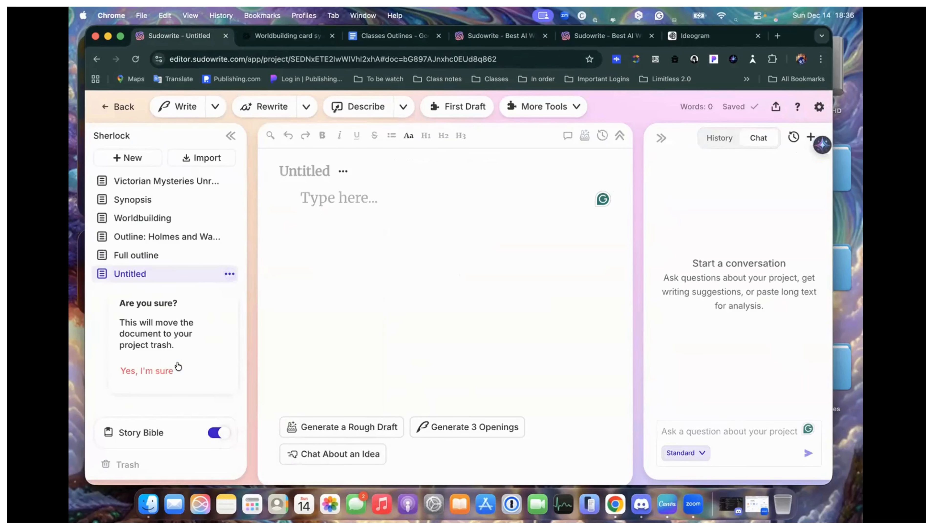
{"action": "left_click", "coordinate": [165, 371]}
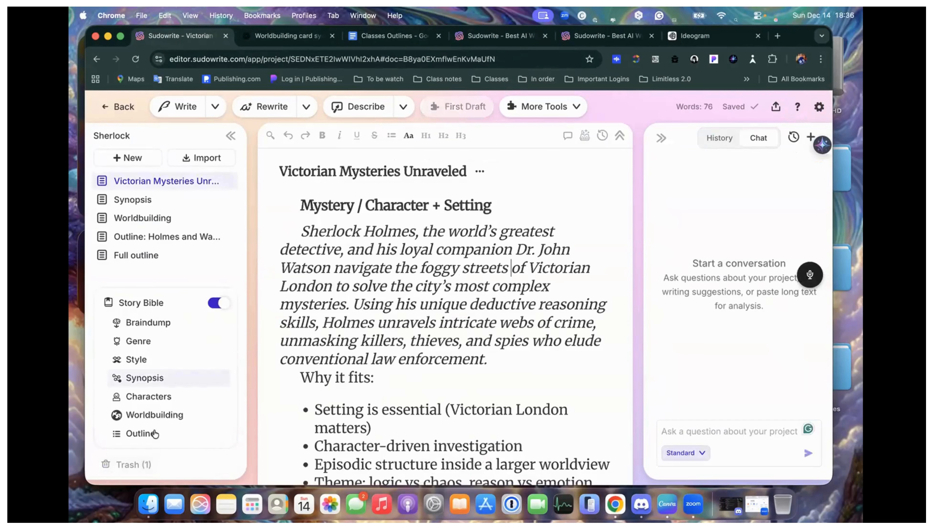
Open the Story Bible's Characters section and collapse Irene Adler's character card
{"action": "left_click", "coordinate": [142, 433]}
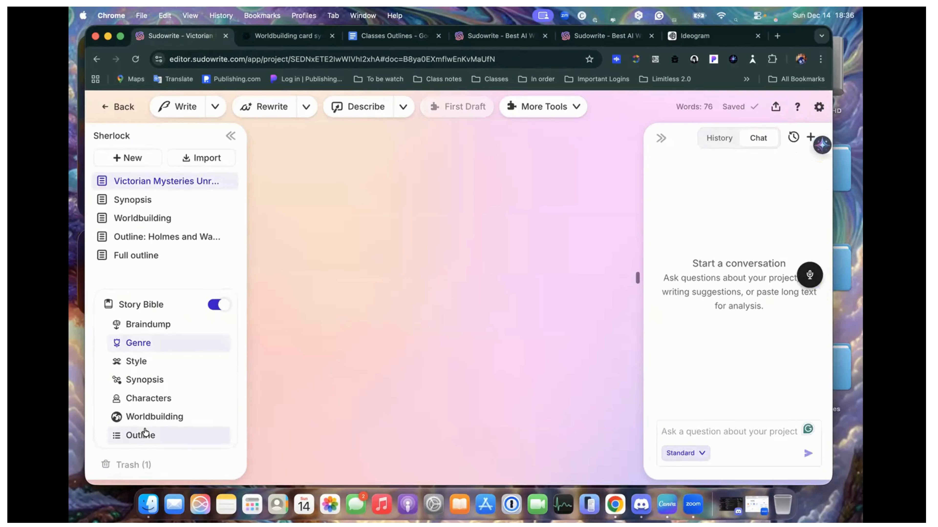
{"action": "left_click", "coordinate": [148, 398]}
{"action": "scroll", "coordinate": [406, 296], "scroll_direction": "up", "scroll_amount": 6}
{"action": "scroll", "coordinate": [406, 296], "scroll_direction": "up", "scroll_amount": 15}
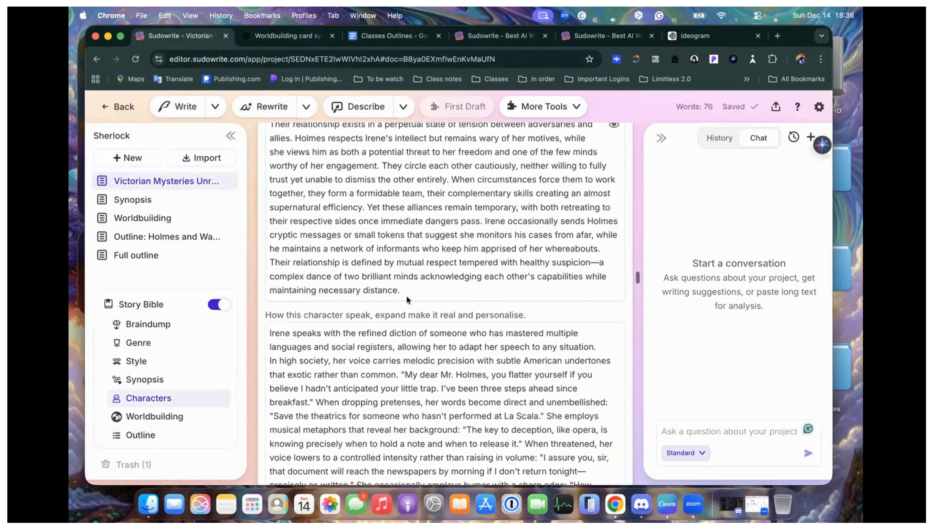
{"action": "scroll", "coordinate": [406, 296], "scroll_direction": "up", "scroll_amount": 3}
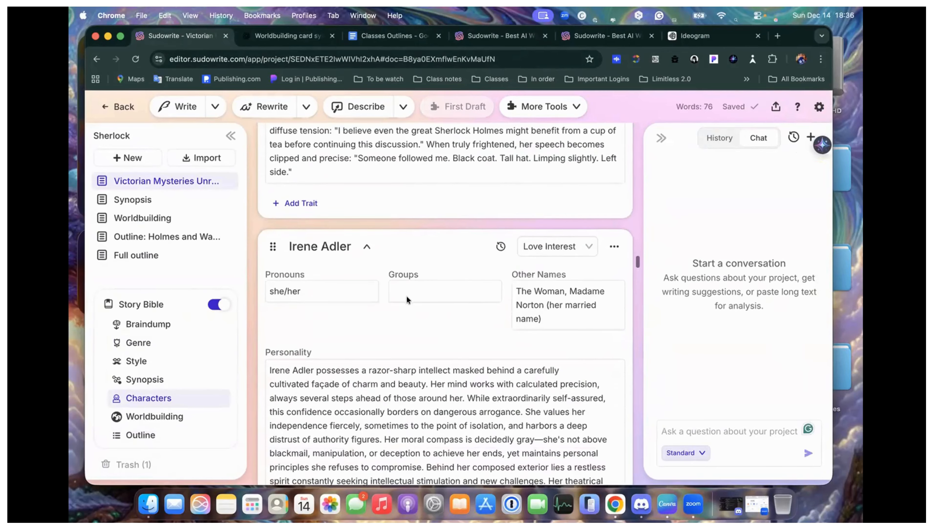
{"action": "left_click", "coordinate": [367, 246]}
Review the Story Bible's Worldbuilding cards and the first acts and chapters of the Outline section
{"action": "scroll", "coordinate": [368, 250], "scroll_direction": "down", "scroll_amount": 5}
{"action": "scroll", "coordinate": [368, 249], "scroll_direction": "down", "scroll_amount": 20}
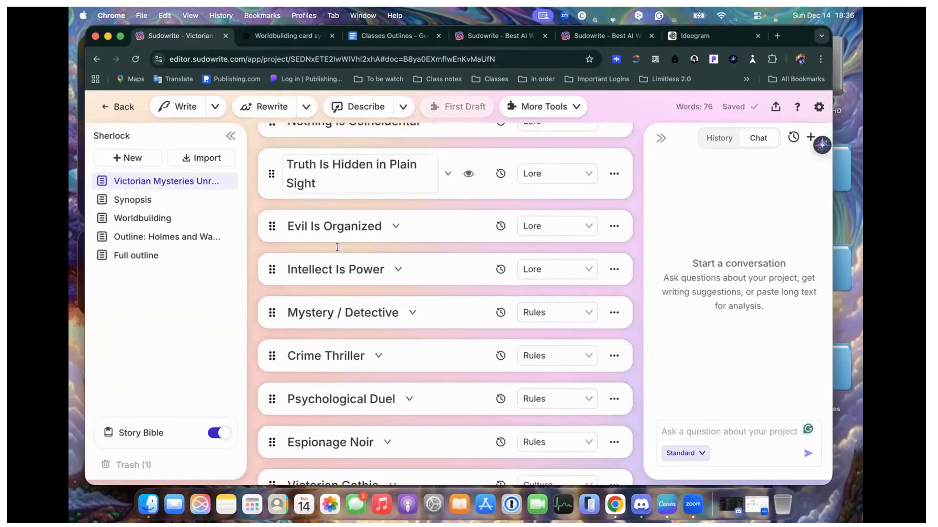
{"action": "scroll", "coordinate": [309, 279], "scroll_direction": "down", "scroll_amount": 10}
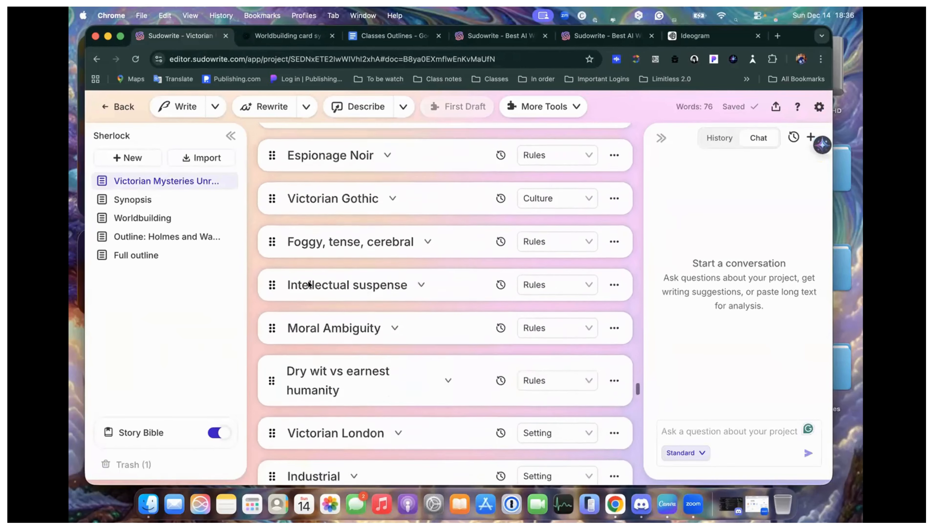
{"action": "scroll", "coordinate": [308, 281], "scroll_direction": "down", "scroll_amount": 10}
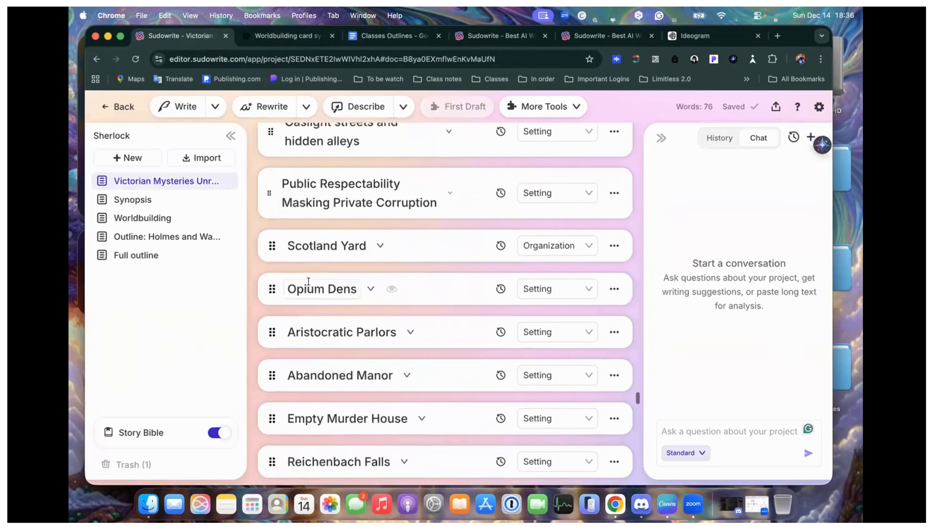
{"action": "scroll", "coordinate": [308, 282], "scroll_direction": "down", "scroll_amount": 10}
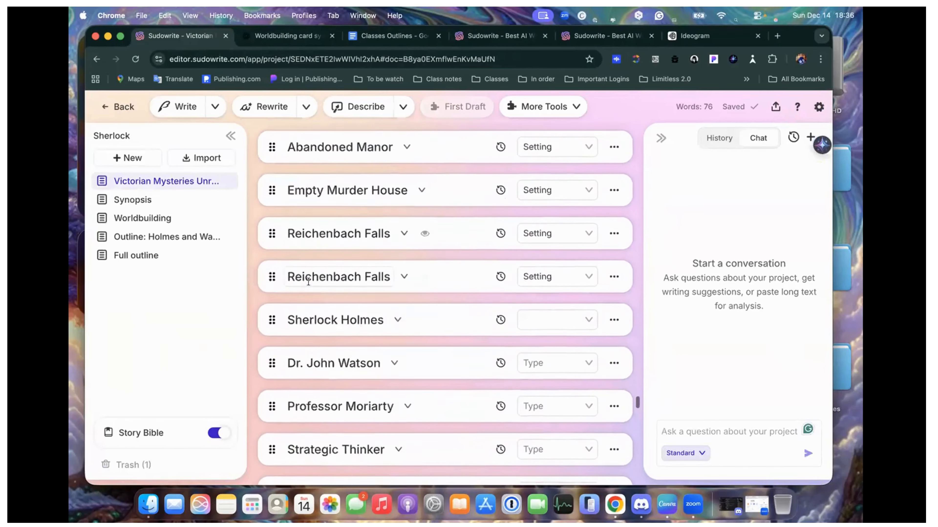
{"action": "scroll", "coordinate": [308, 282], "scroll_direction": "down", "scroll_amount": 5}
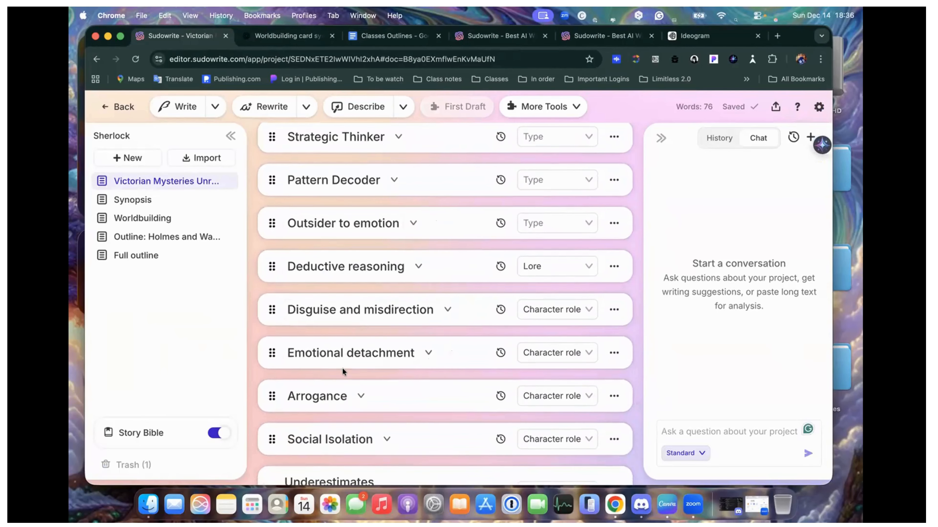
{"action": "scroll", "coordinate": [343, 371], "scroll_direction": "down", "scroll_amount": 3}
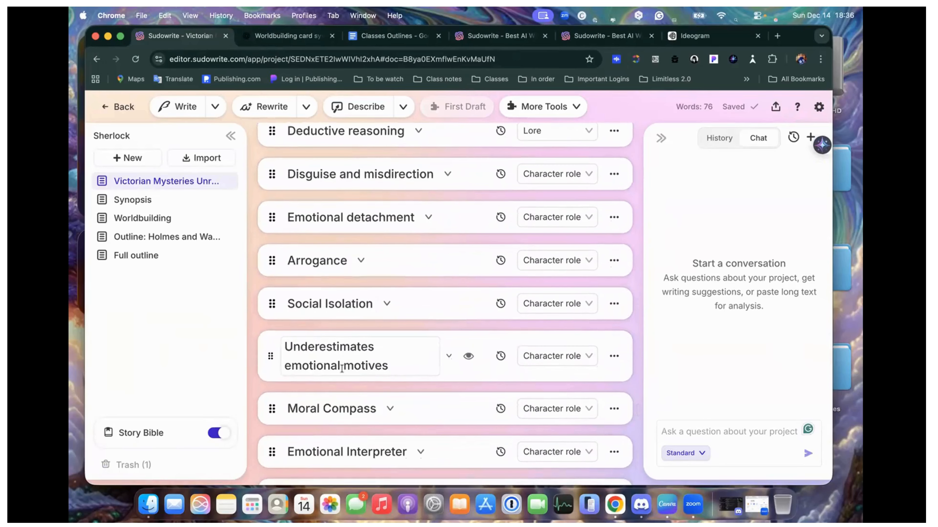
{"action": "scroll", "coordinate": [342, 369], "scroll_direction": "down", "scroll_amount": 10}
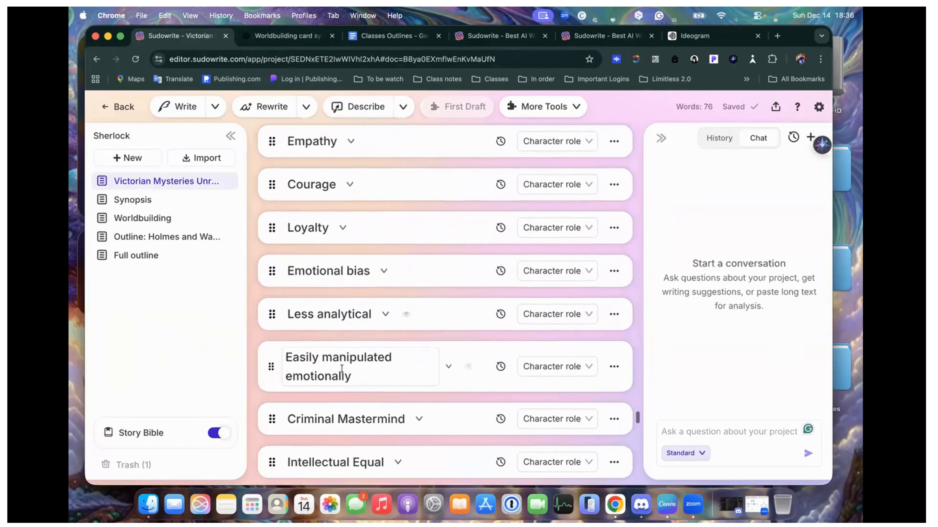
{"action": "scroll", "coordinate": [342, 368], "scroll_direction": "down", "scroll_amount": 15}
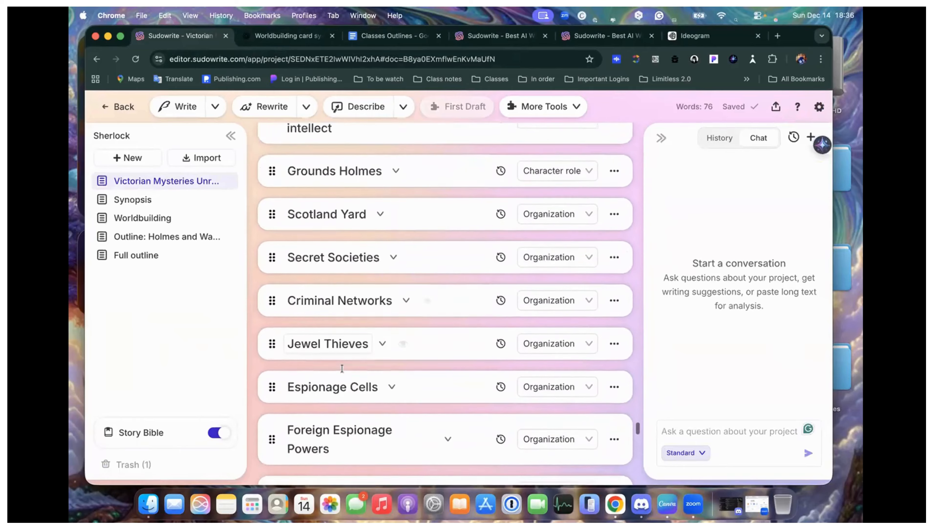
{"action": "scroll", "coordinate": [342, 369], "scroll_direction": "down", "scroll_amount": 15}
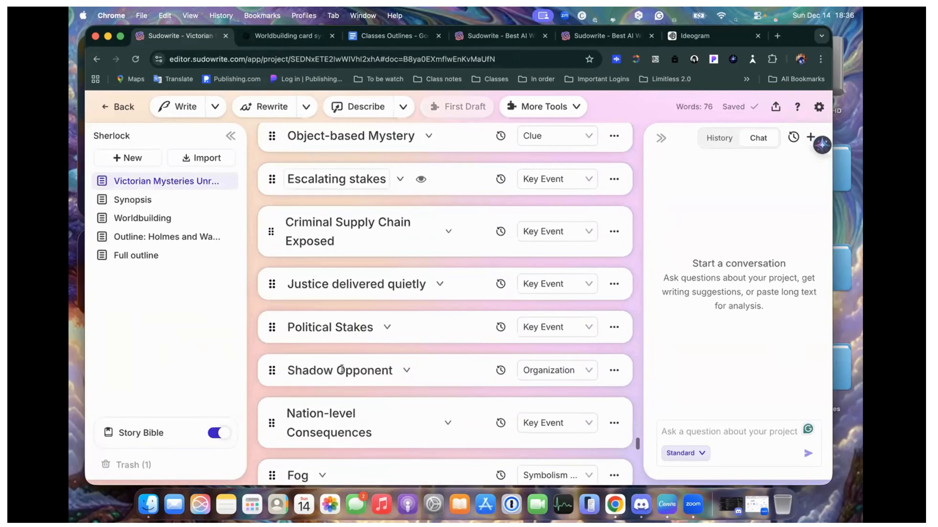
{"action": "scroll", "coordinate": [342, 368], "scroll_direction": "down", "scroll_amount": 20}
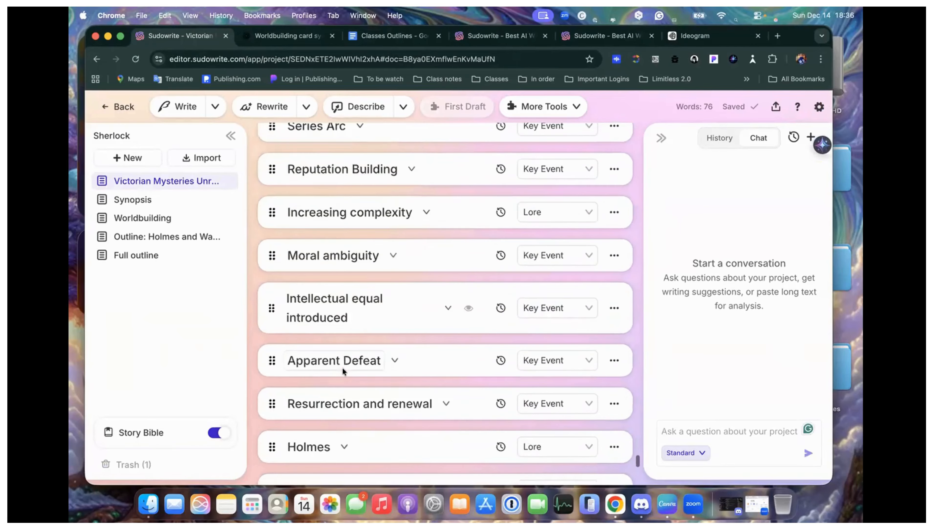
{"action": "scroll", "coordinate": [342, 368], "scroll_direction": "down", "scroll_amount": 5}
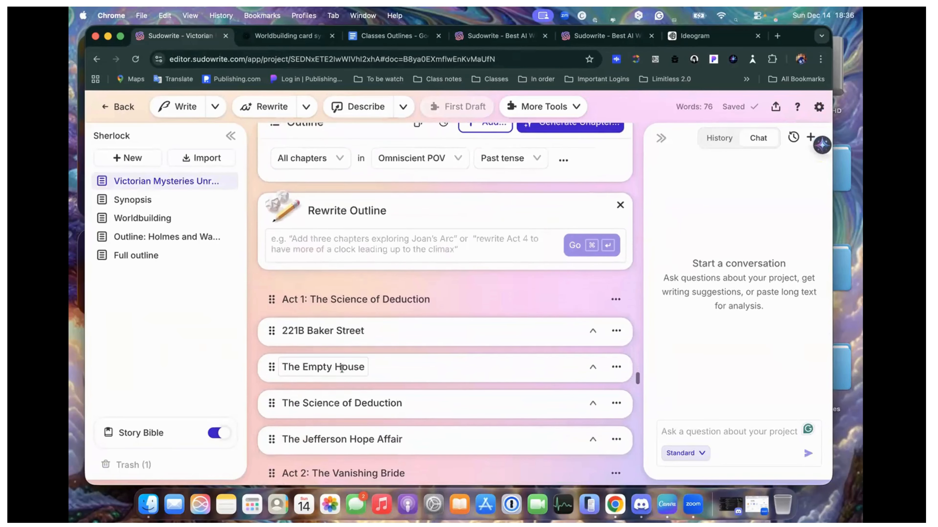
{"action": "scroll", "coordinate": [342, 368], "scroll_direction": "down", "scroll_amount": 3}
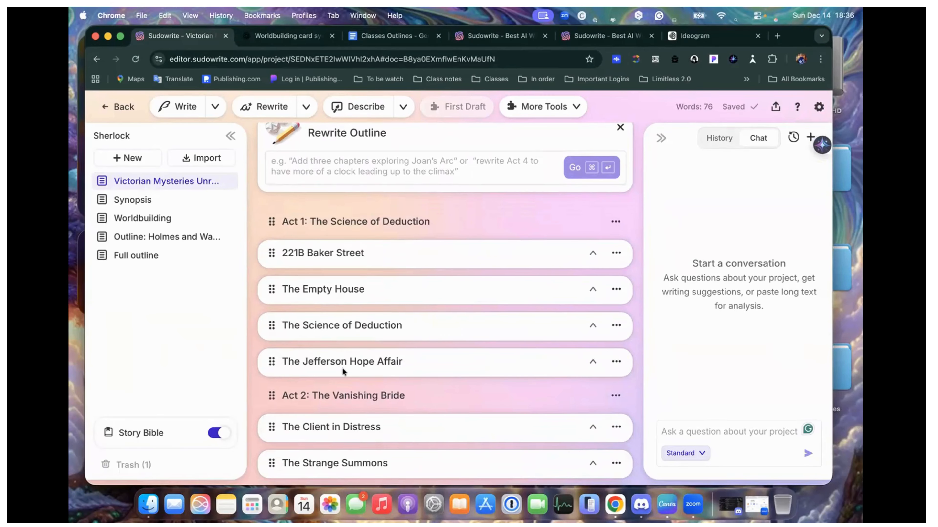
{"action": "scroll", "coordinate": [342, 368], "scroll_direction": "up", "scroll_amount": 9}
{"action": "scroll", "coordinate": [342, 368], "scroll_direction": "up", "scroll_amount": 20}
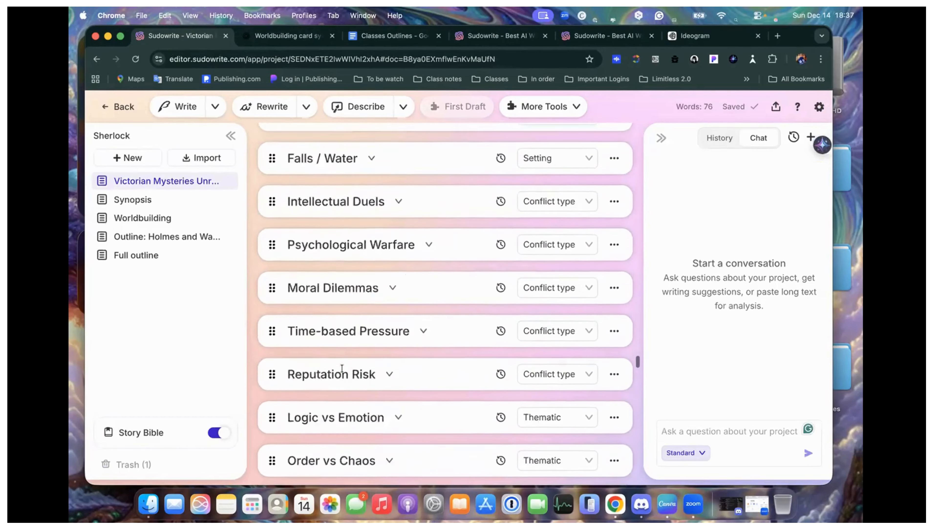
Copy all of the Story Bible's characters from the Characters section
{"action": "mouse_move", "coordinate": [161, 432]}
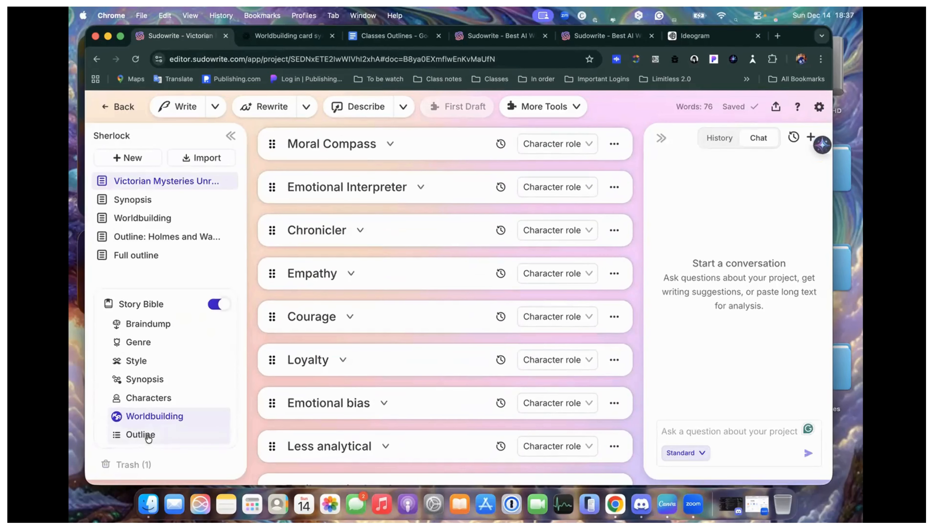
{"action": "left_click", "coordinate": [151, 398]}
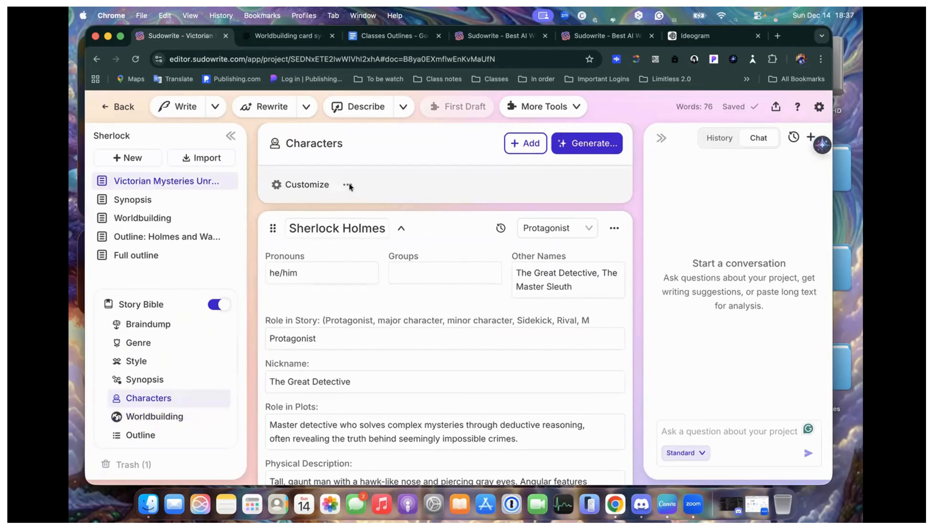
{"action": "left_click", "coordinate": [347, 185]}
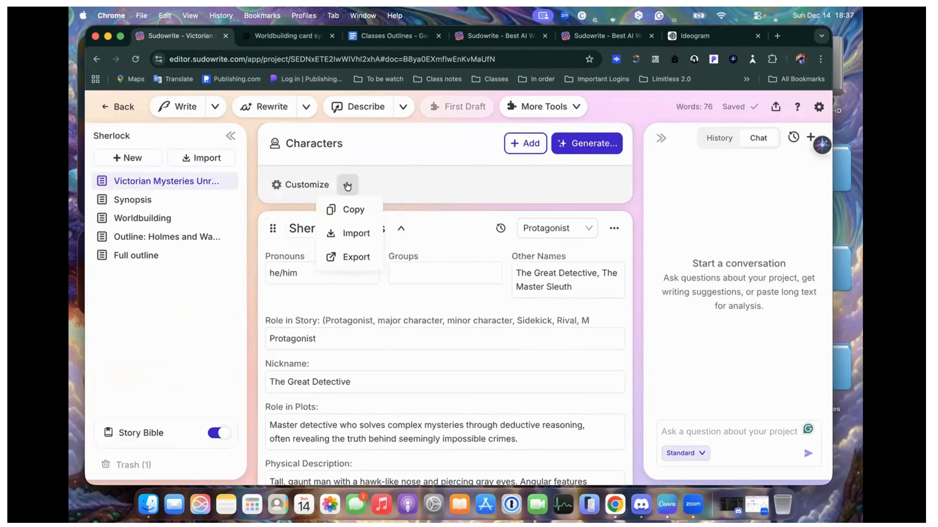
{"action": "left_click", "coordinate": [351, 210]}
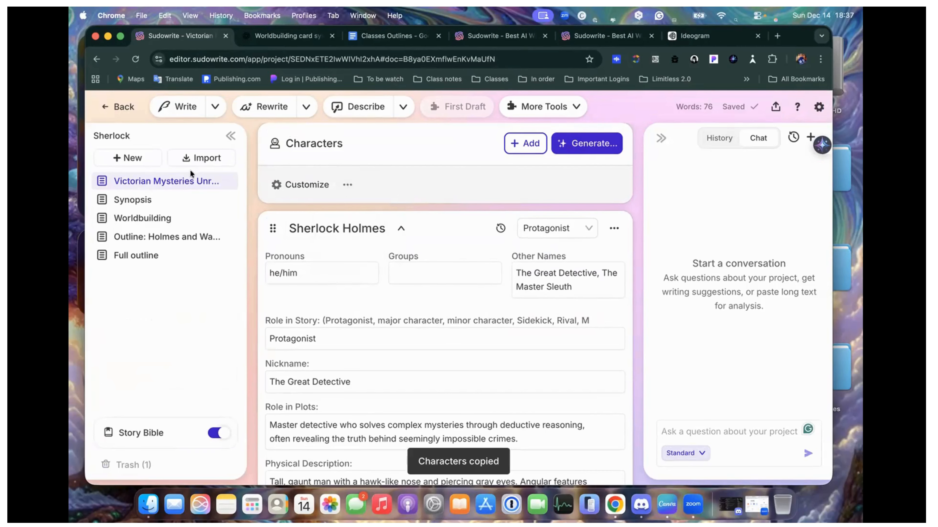
Create a blank document containing the copied Story Bible characters and place it between Synopsis and Worldbuilding in the Sherlock project
{"action": "left_click", "coordinate": [144, 158]}
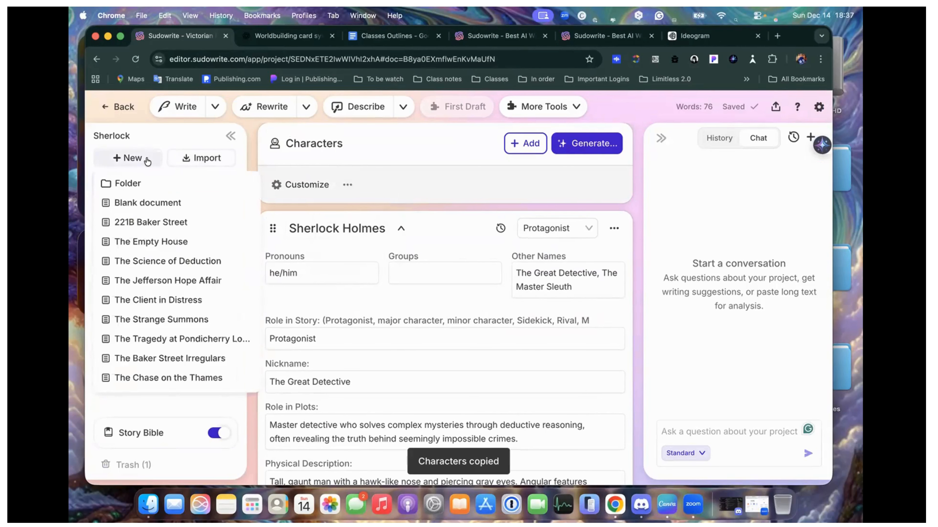
{"action": "left_click", "coordinate": [144, 203]}
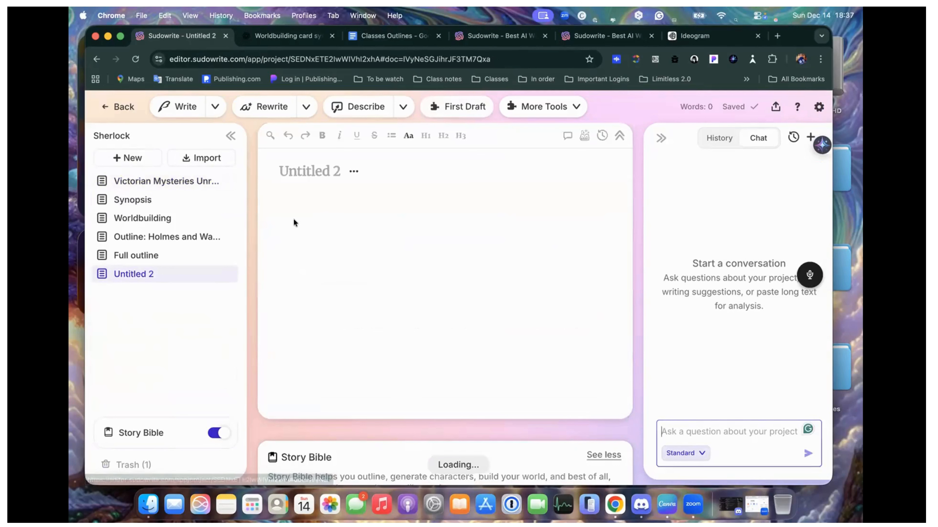
{"action": "left_click", "coordinate": [304, 195]}
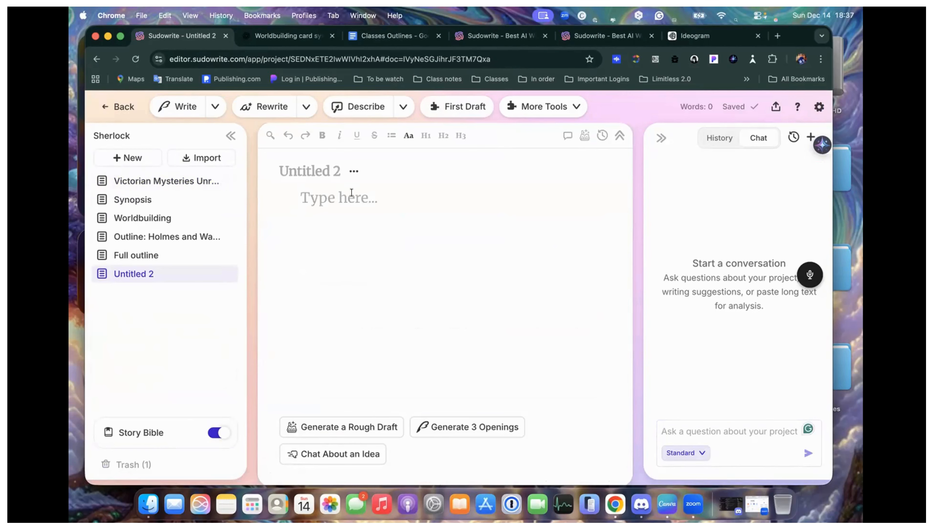
{"action": "left_click", "coordinate": [307, 197]}
{"action": "key", "text": "super+v"}
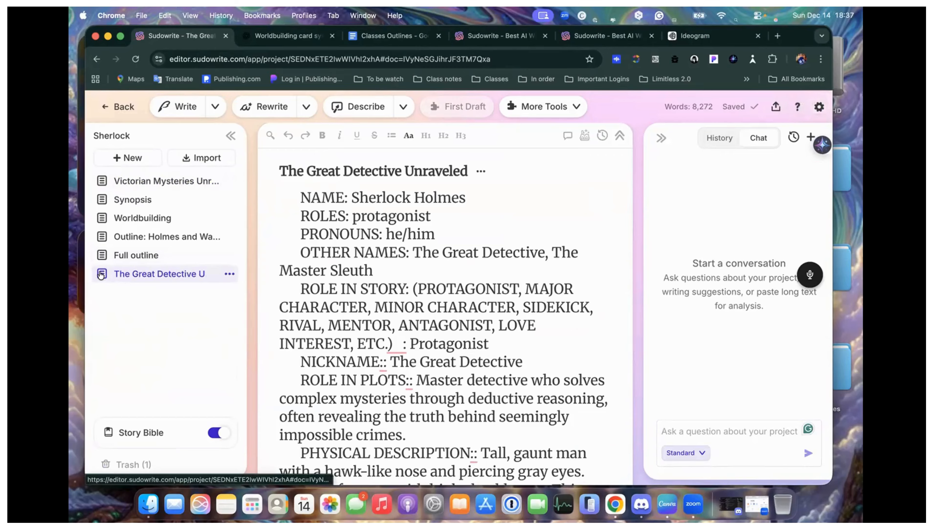
{"action": "left_click_drag", "start_coordinate": [100, 275], "coordinate": [100, 209]}
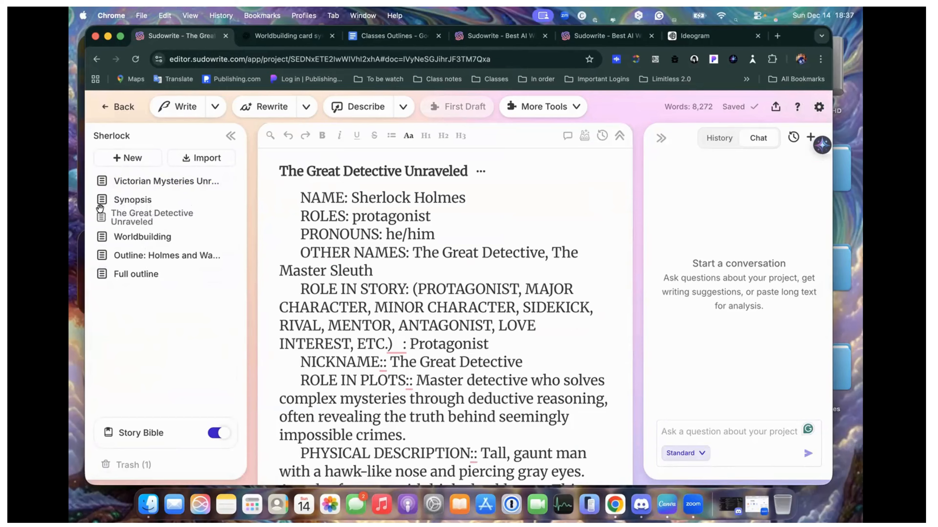
Share The Great Detective Unraveled document and paste its link below the first Class notes link in the Classes Outlines Google Doc
{"action": "left_click", "coordinate": [775, 106]}
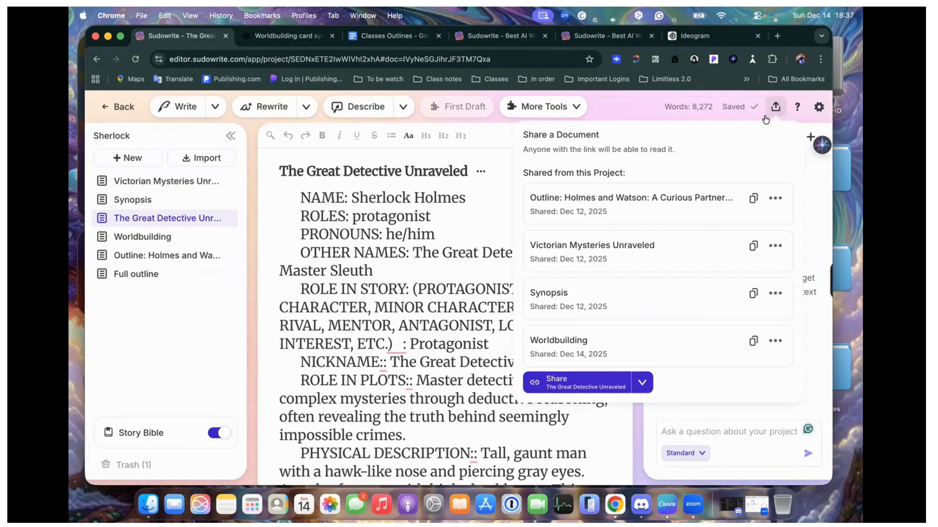
{"action": "left_click", "coordinate": [586, 385]}
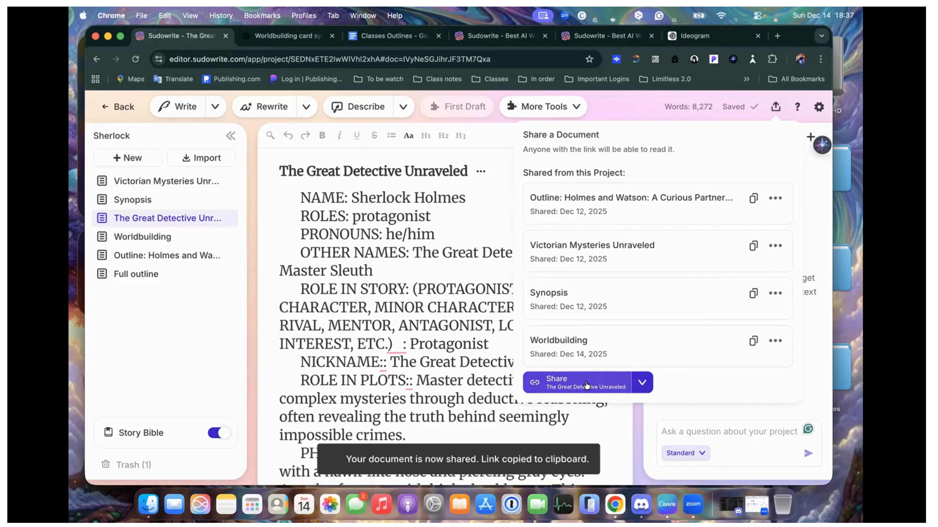
{"action": "left_click", "coordinate": [391, 36]}
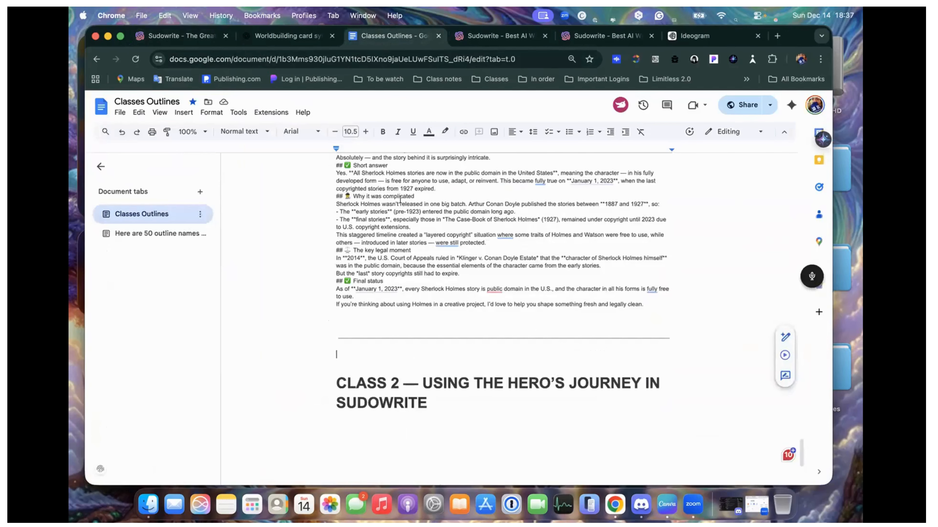
{"action": "scroll", "coordinate": [400, 200], "scroll_direction": "up", "scroll_amount": 15}
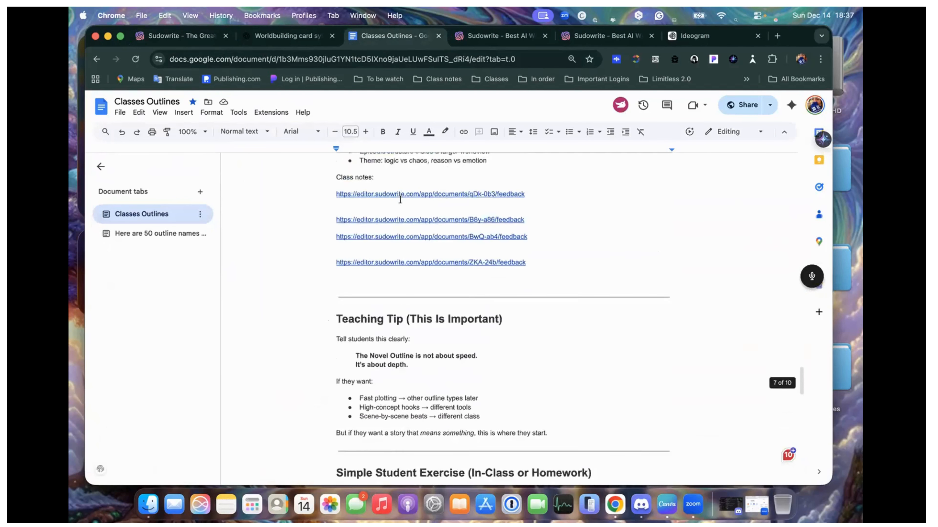
{"action": "scroll", "coordinate": [399, 199], "scroll_direction": "down", "scroll_amount": 5}
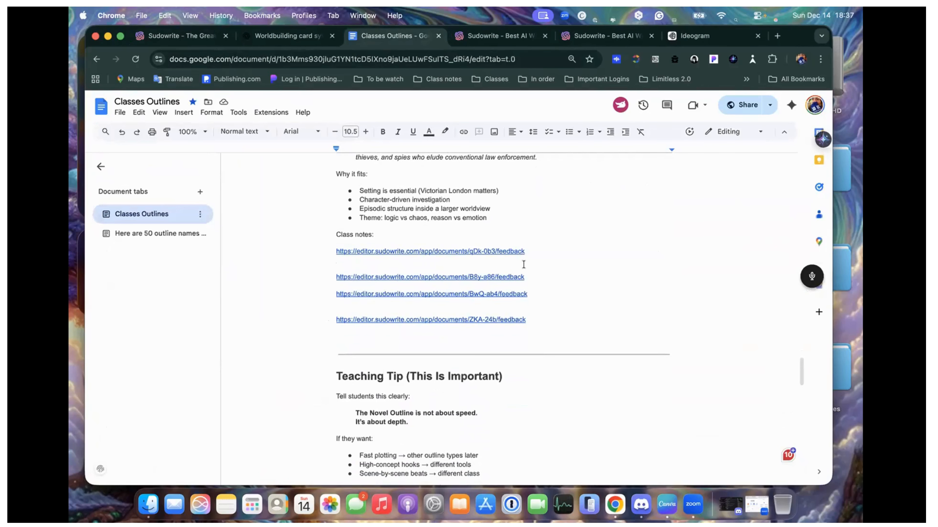
{"action": "left_click", "coordinate": [524, 264]}
{"action": "key", "text": "super+v"}
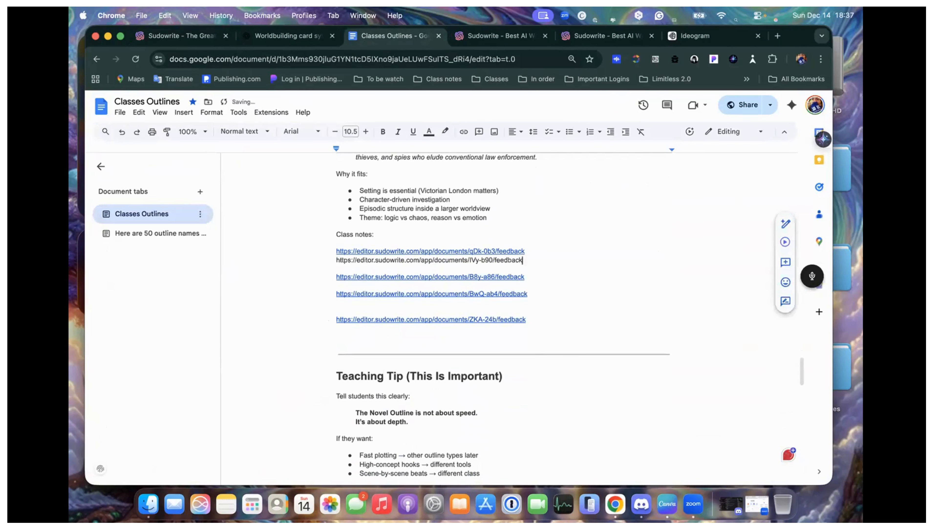
{"action": "key", "text": "Return"}
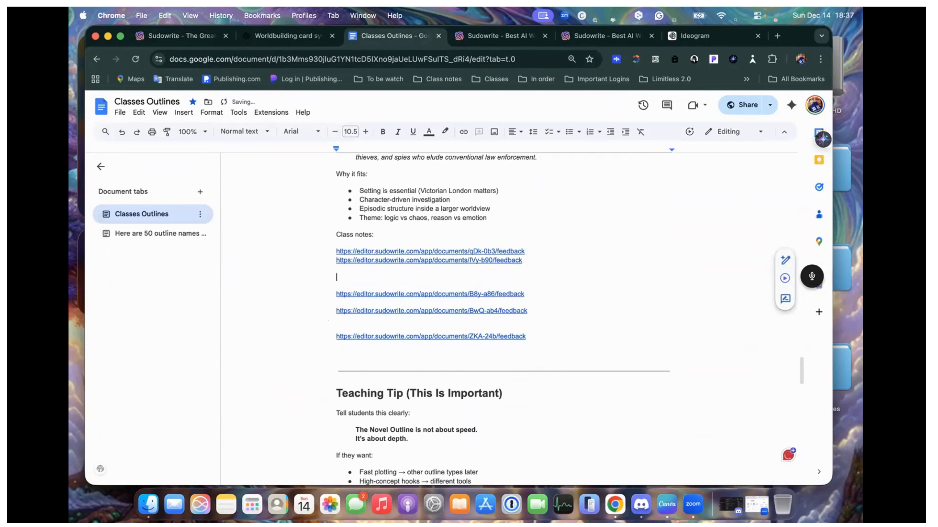
{"action": "key", "text": "Delete"}
{"action": "key", "text": "Delete"}
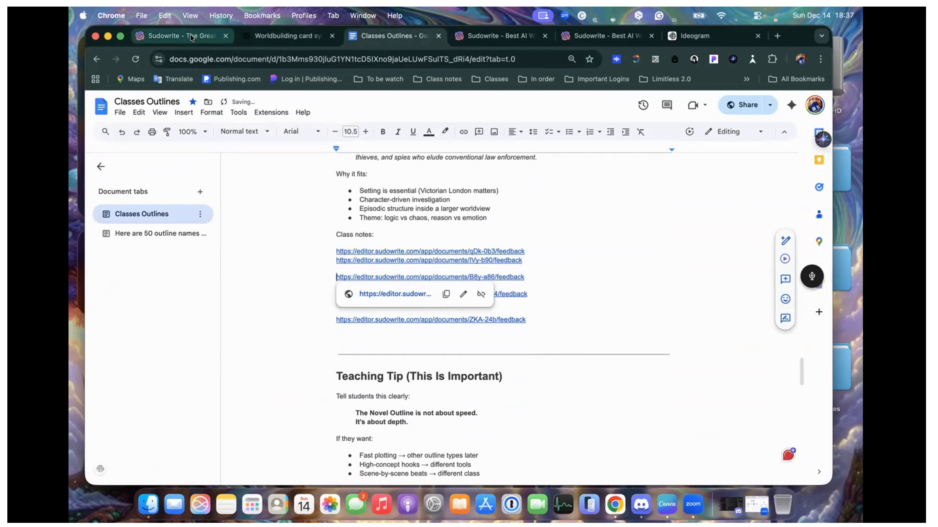
{"action": "scroll", "coordinate": [321, 205], "scroll_direction": "down", "scroll_amount": 5}
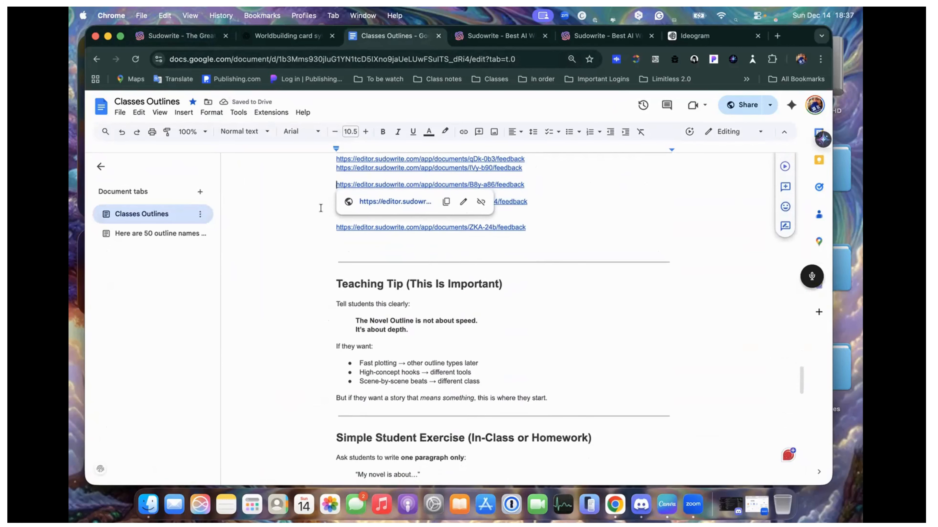
Return to the Sherlock project in Sudowrite and prefix The Great Detective Unraveled document's title with "Charcters:"
{"action": "left_click", "coordinate": [164, 39]}
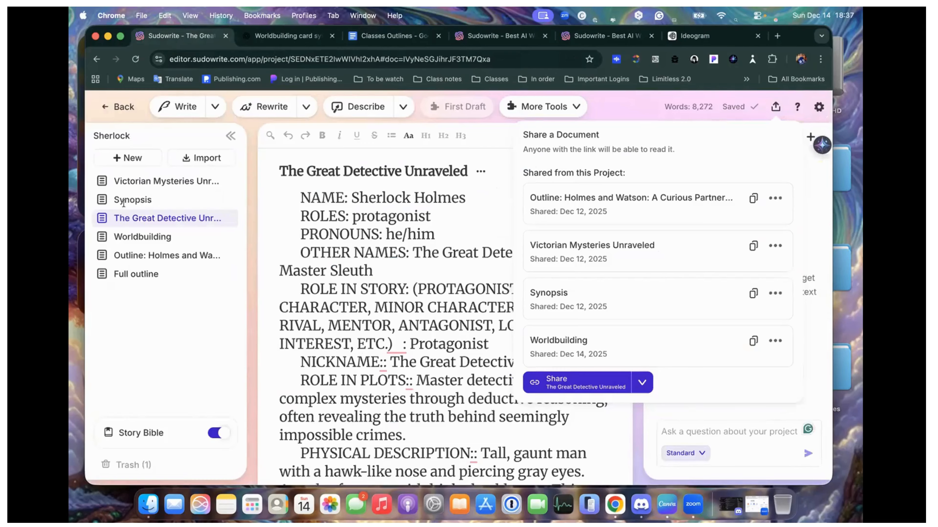
{"action": "left_click", "coordinate": [281, 170]}
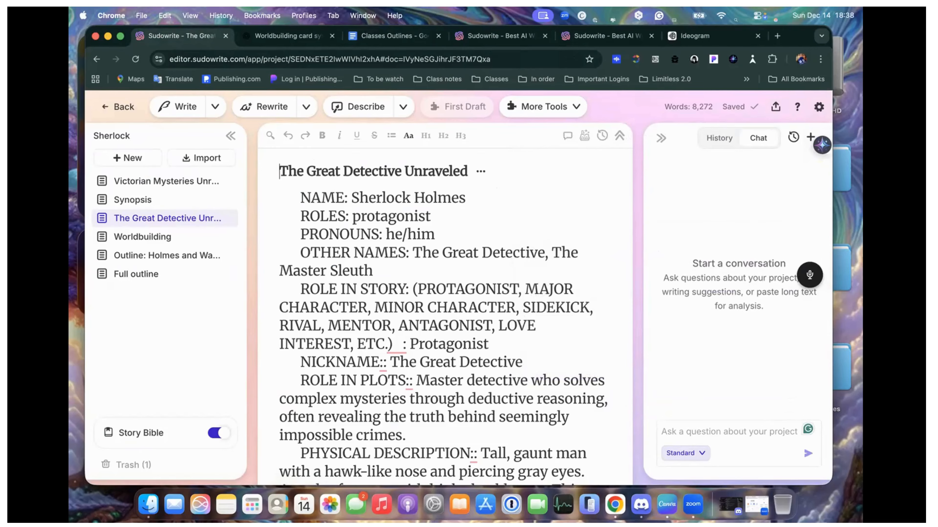
{"action": "type", "text": "Charcters:"}
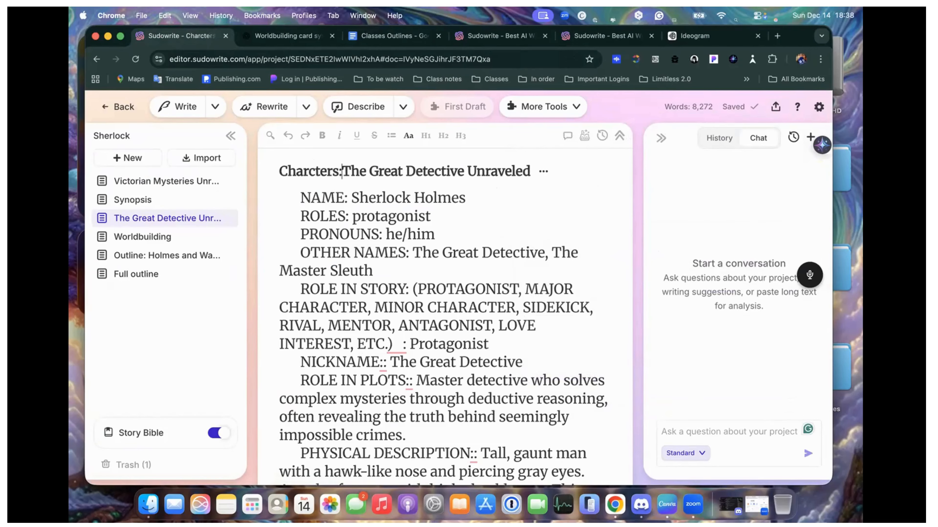
View the Full outline document and the beginning of the Outline: Holmes and Watson: A Curious Partnership document
{"action": "left_click", "coordinate": [140, 275]}
{"action": "left_click", "coordinate": [146, 433]}
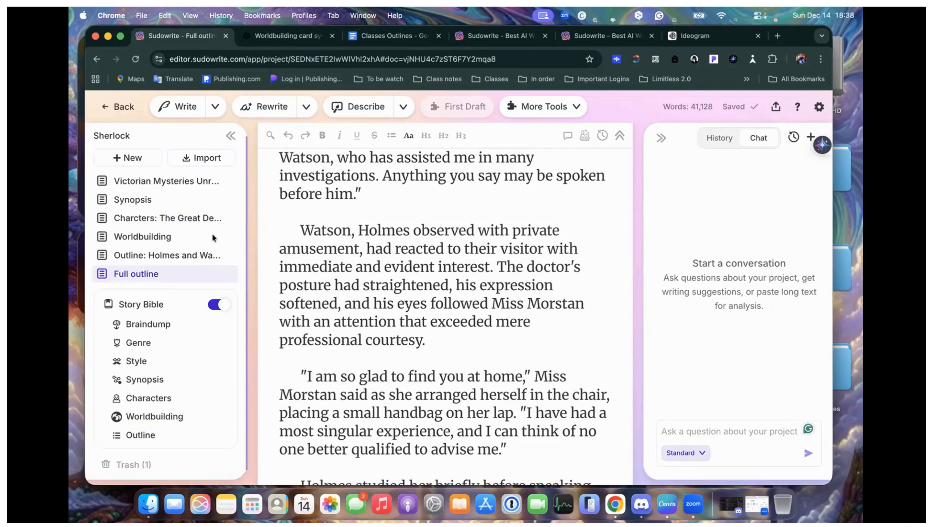
{"action": "left_click", "coordinate": [168, 255]}
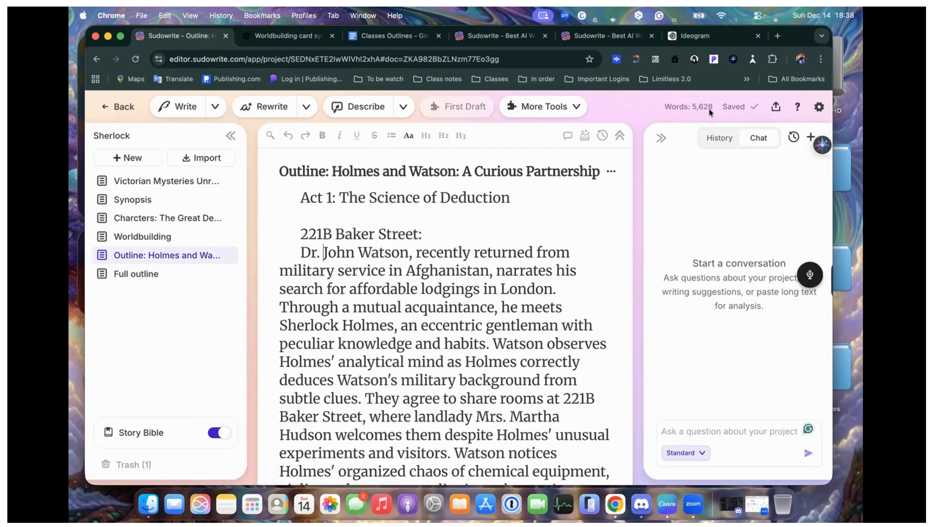
{"action": "scroll", "coordinate": [360, 259], "scroll_direction": "down", "scroll_amount": 2}
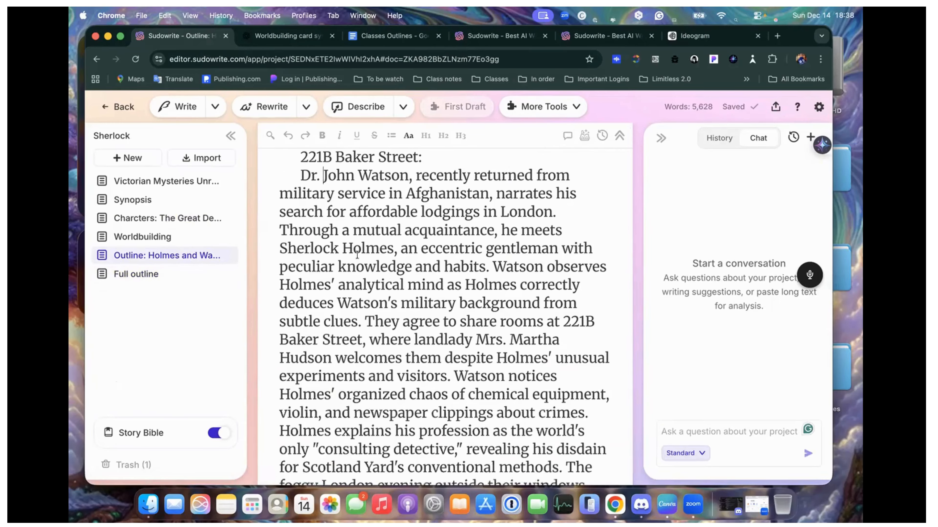
Open the Story Bible's Outline section and read The Empty House chapter summary in Act 1, leaving the chapter collapsed
{"action": "left_click", "coordinate": [145, 436]}
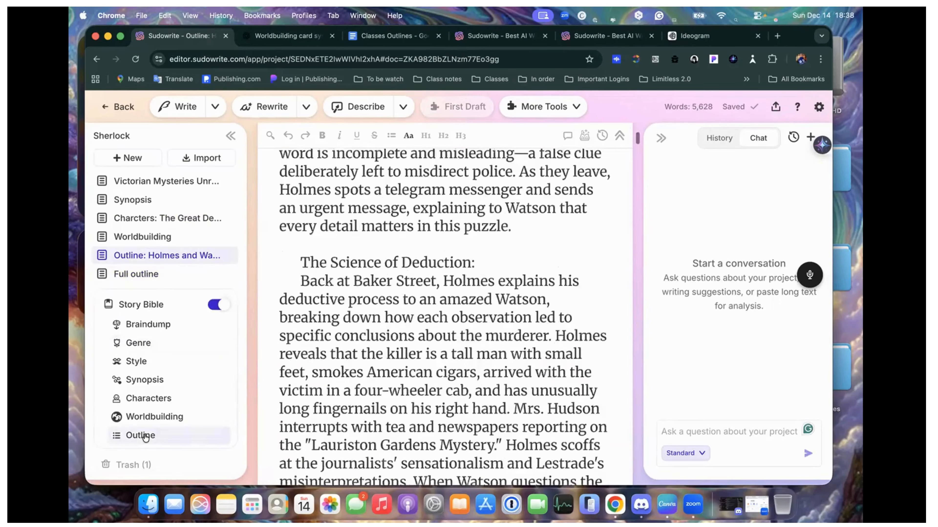
{"action": "scroll", "coordinate": [325, 367], "scroll_direction": "down", "scroll_amount": 4}
{"action": "scroll", "coordinate": [324, 367], "scroll_direction": "down", "scroll_amount": 1}
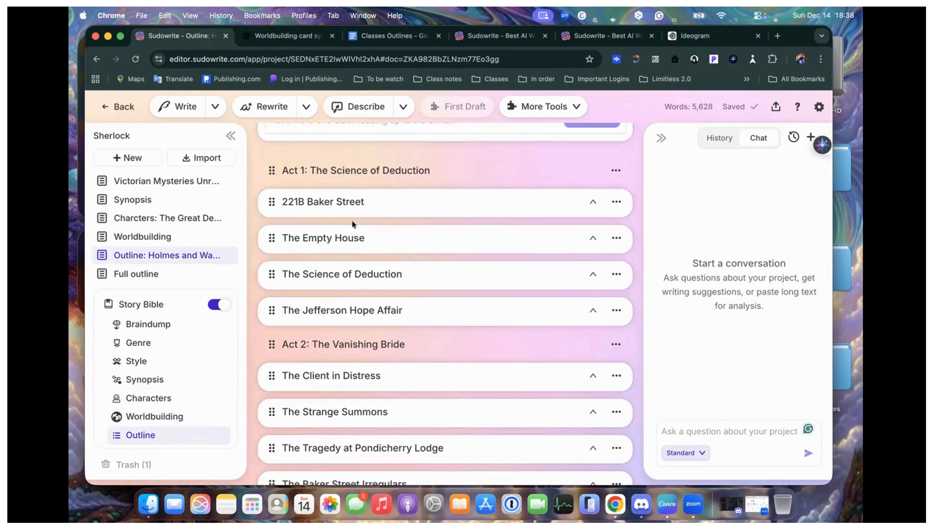
{"action": "scroll", "coordinate": [361, 202], "scroll_direction": "up", "scroll_amount": 1}
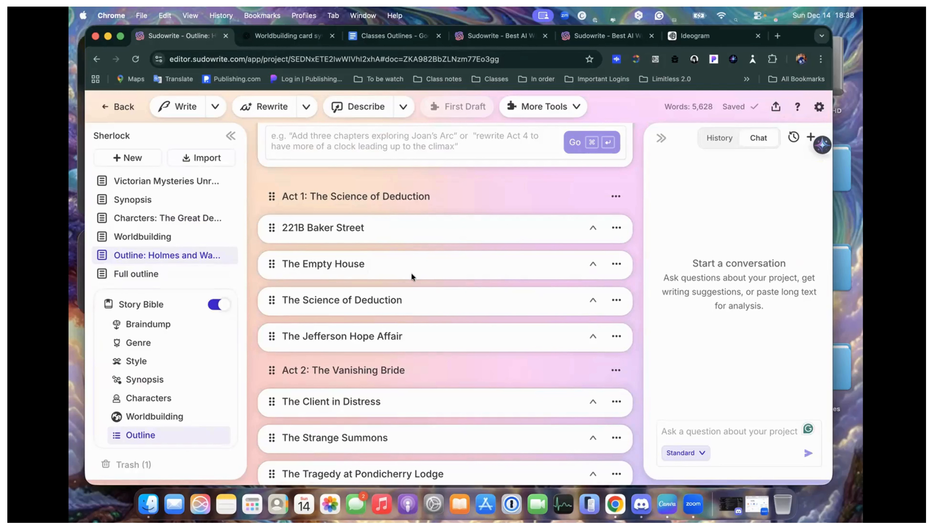
{"action": "left_click", "coordinate": [592, 263]}
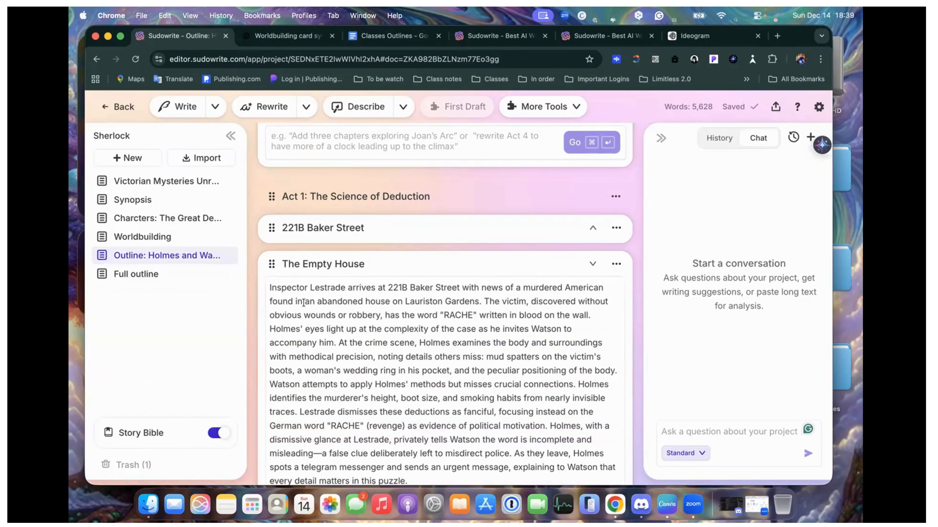
{"action": "left_click", "coordinate": [592, 264]}
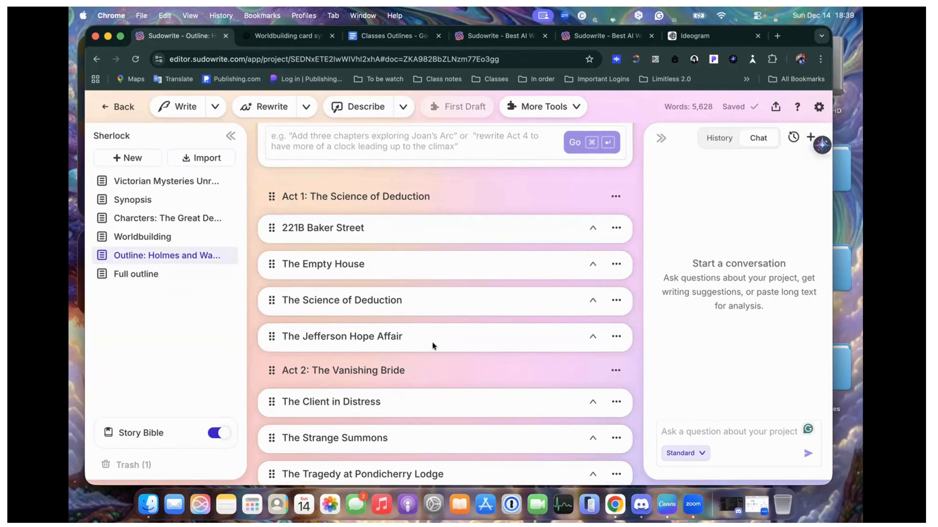
Review the Story Bible outline's acts and chapters down to the last entry and collapse the Full outline chapter
{"action": "scroll", "coordinate": [474, 342], "scroll_direction": "down", "scroll_amount": 1}
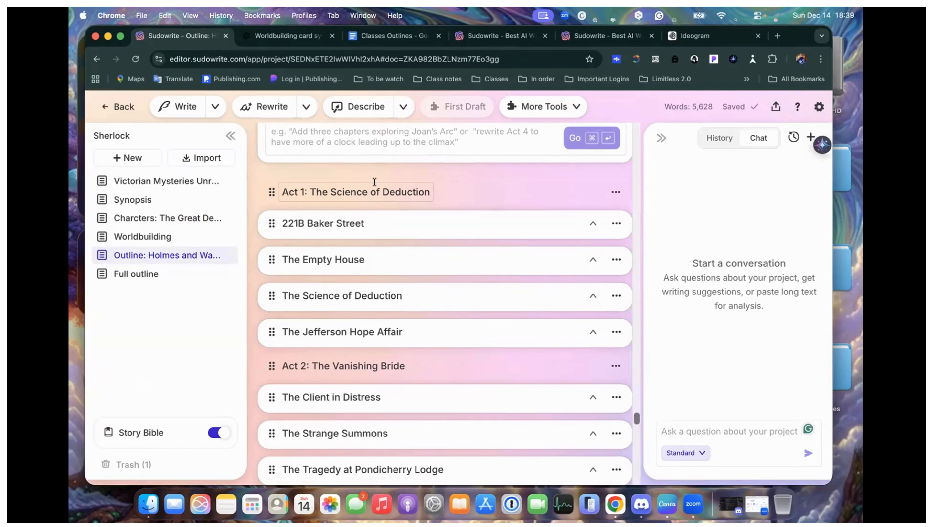
{"action": "scroll", "coordinate": [444, 196], "scroll_direction": "down", "scroll_amount": 3}
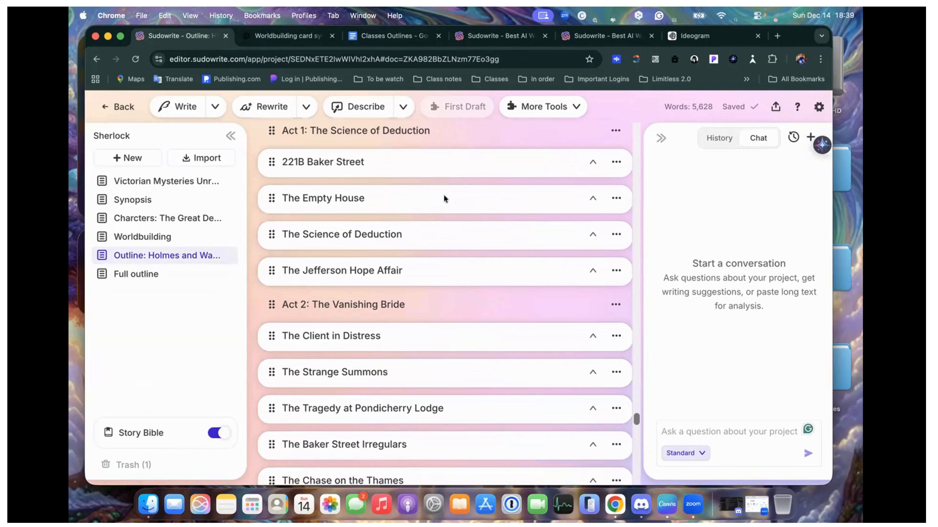
{"action": "scroll", "coordinate": [443, 195], "scroll_direction": "down", "scroll_amount": 15}
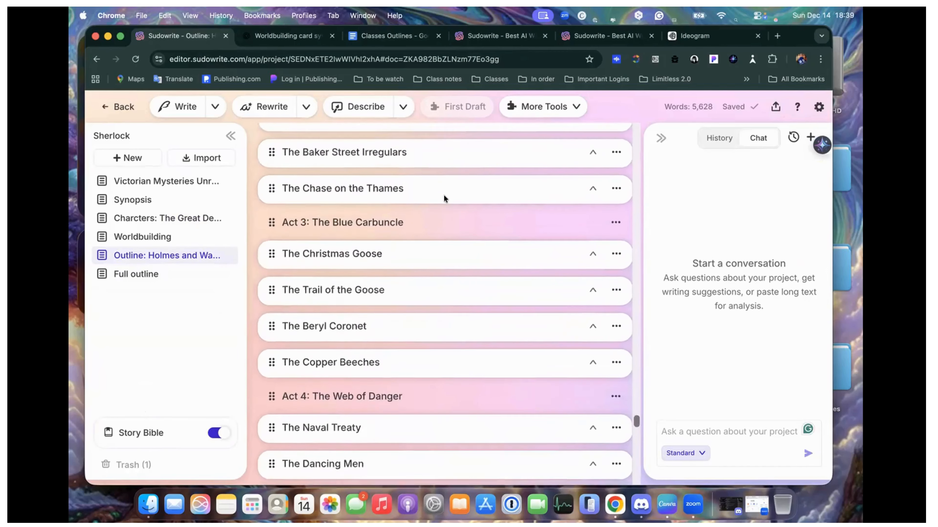
{"action": "scroll", "coordinate": [349, 179], "scroll_direction": "up", "scroll_amount": 20}
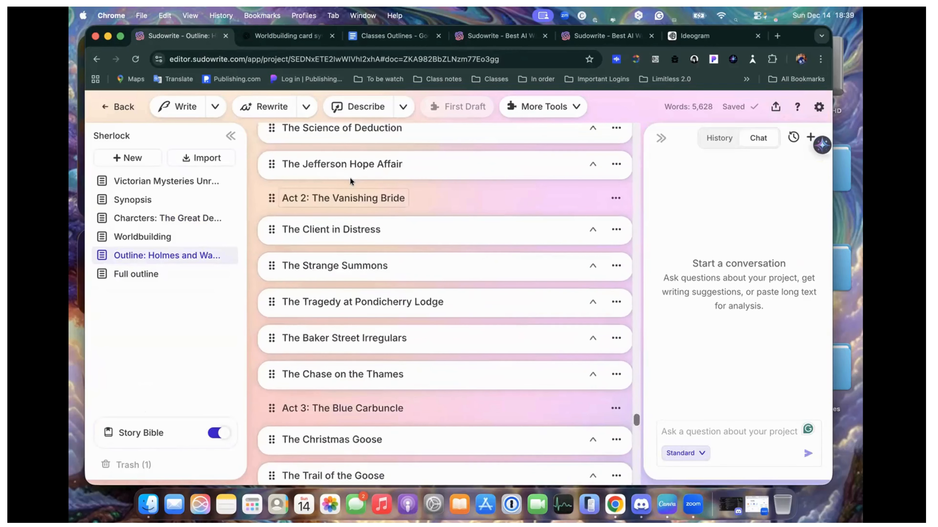
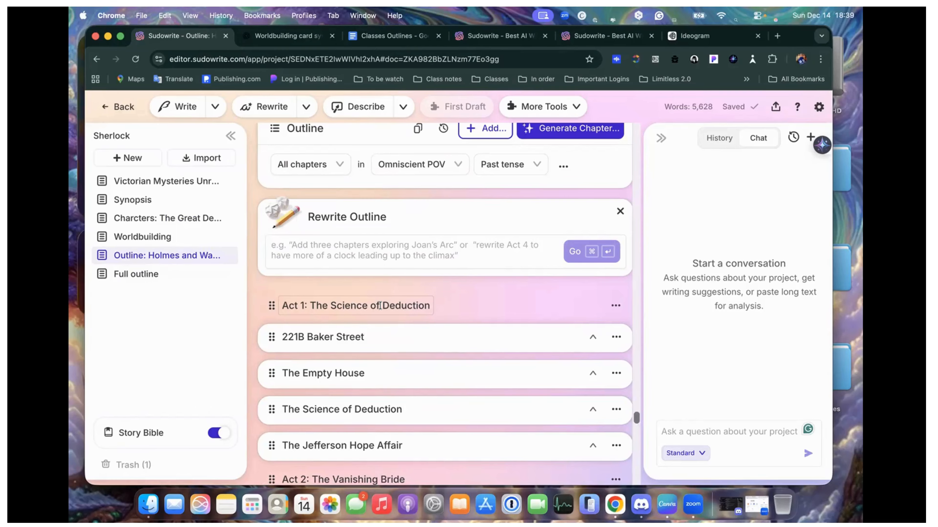
{"action": "scroll", "coordinate": [381, 306], "scroll_direction": "down", "scroll_amount": 3}
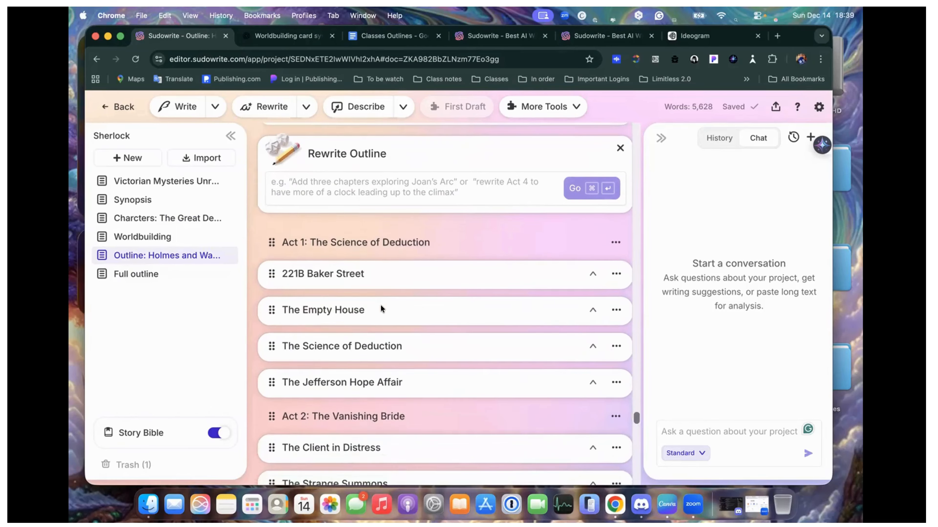
{"action": "scroll", "coordinate": [381, 309], "scroll_direction": "down", "scroll_amount": 6}
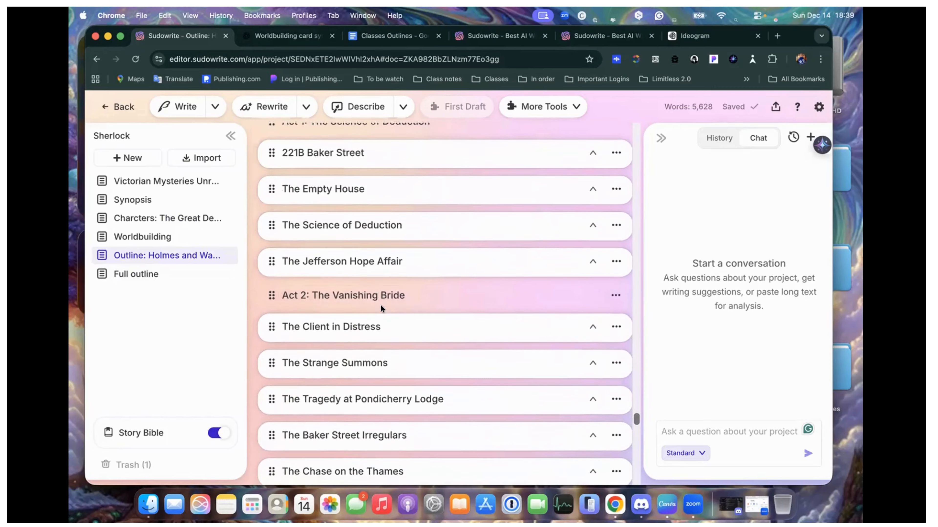
{"action": "scroll", "coordinate": [380, 305], "scroll_direction": "down", "scroll_amount": 20}
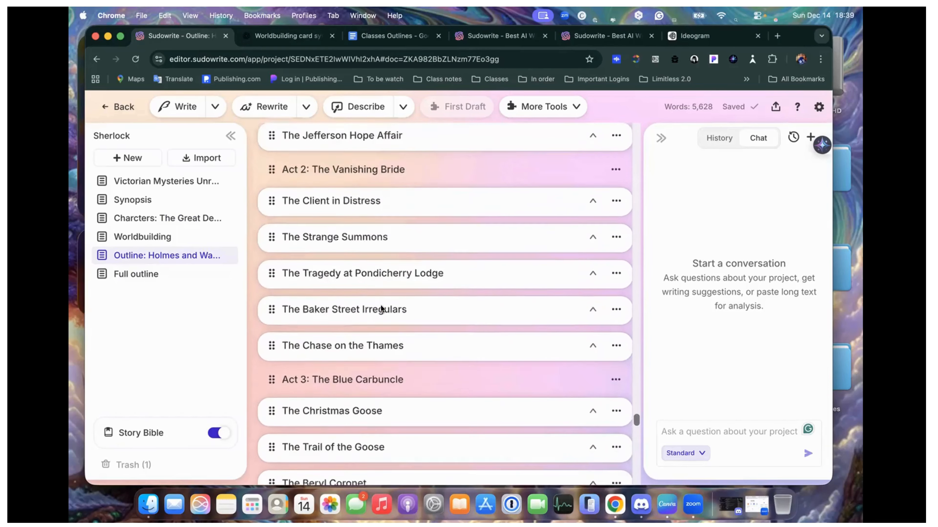
{"action": "scroll", "coordinate": [380, 305], "scroll_direction": "down", "scroll_amount": 9}
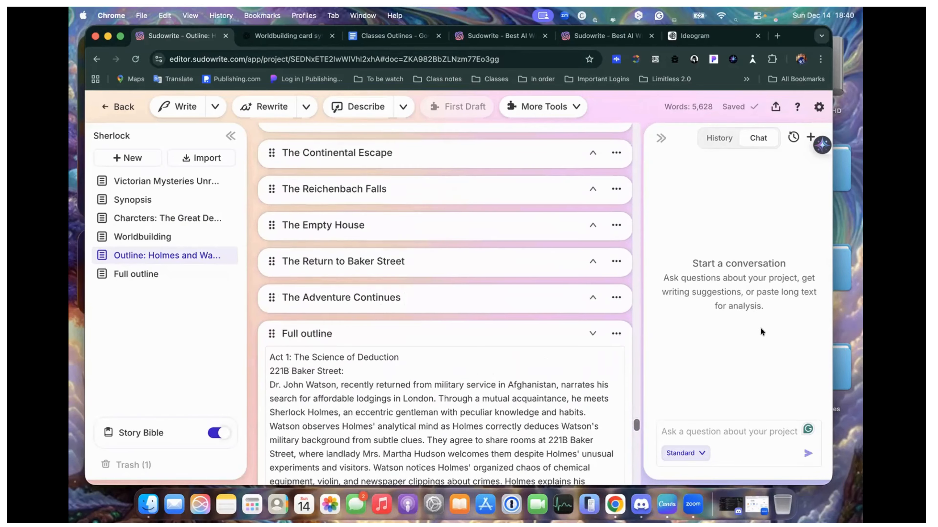
{"action": "left_click", "coordinate": [593, 334]}
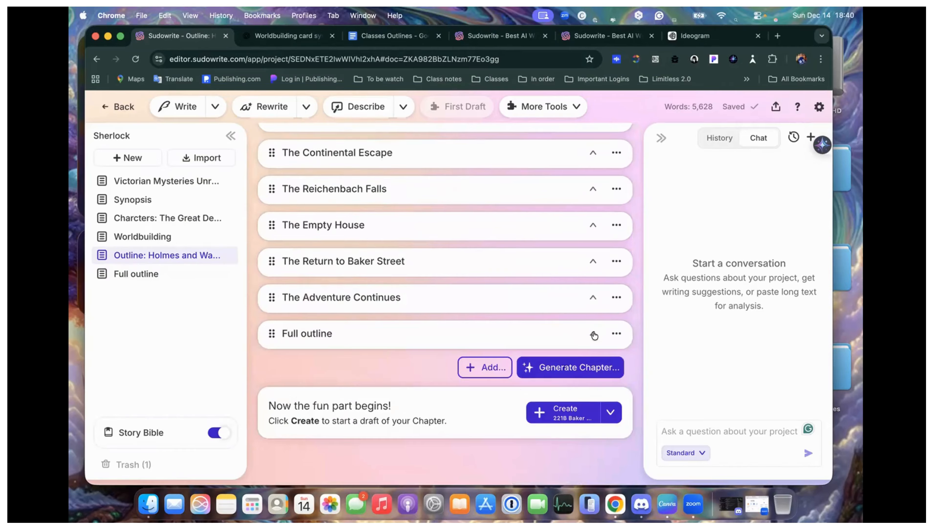
Review the Story Bible outline's acts and chapters again and look inside the Full outline chapter, leaving it collapsed
{"action": "scroll", "coordinate": [497, 281], "scroll_direction": "up", "scroll_amount": 4}
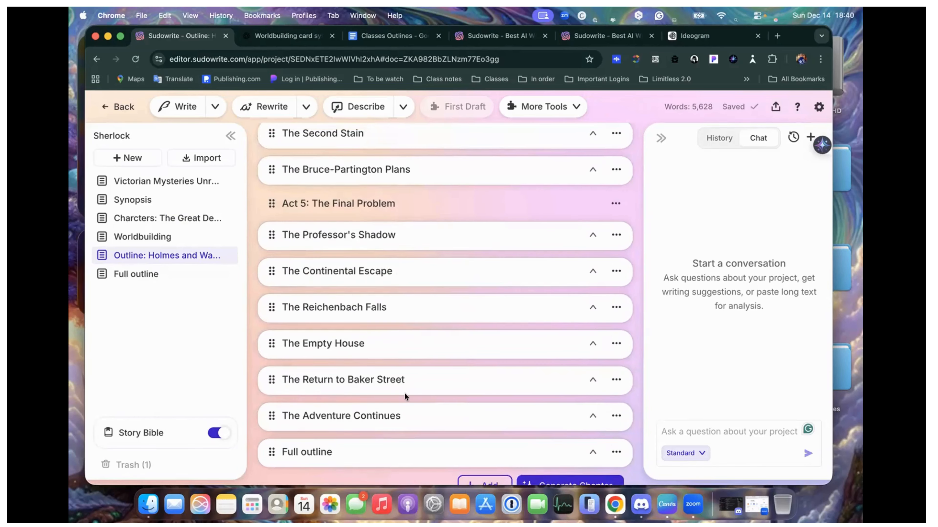
{"action": "scroll", "coordinate": [391, 242], "scroll_direction": "up", "scroll_amount": 10}
{"action": "scroll", "coordinate": [393, 240], "scroll_direction": "up", "scroll_amount": 15}
{"action": "scroll", "coordinate": [393, 240], "scroll_direction": "down", "scroll_amount": 20}
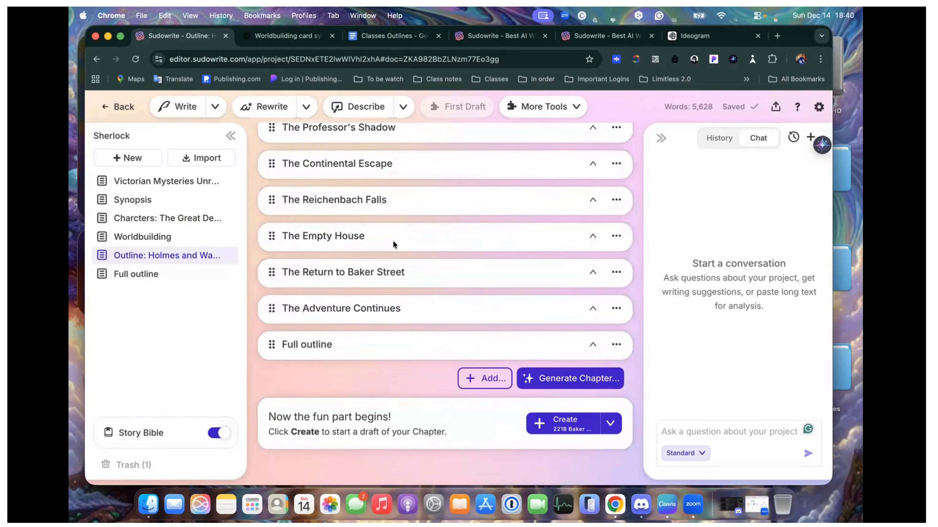
{"action": "scroll", "coordinate": [393, 241], "scroll_direction": "up", "scroll_amount": 10}
{"action": "scroll", "coordinate": [393, 240], "scroll_direction": "down", "scroll_amount": 12}
{"action": "scroll", "coordinate": [393, 241], "scroll_direction": "down", "scroll_amount": 3}
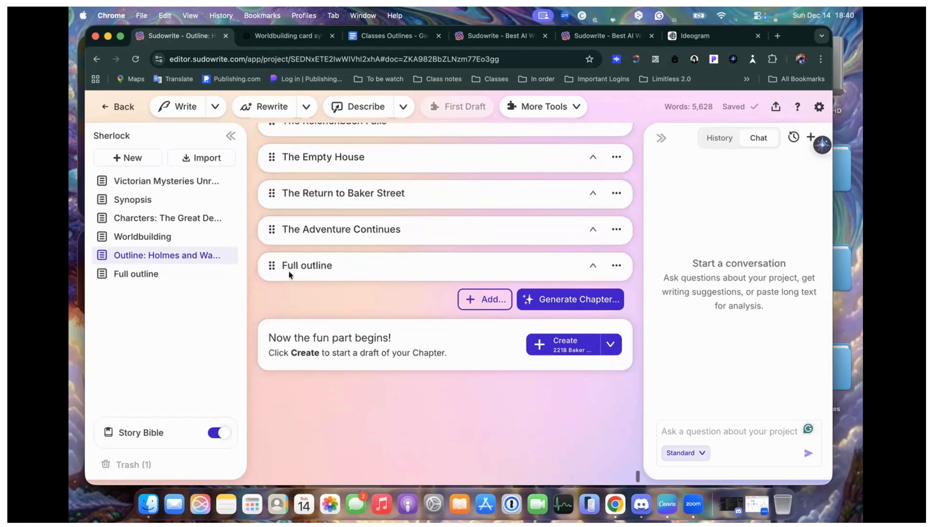
{"action": "left_click", "coordinate": [594, 267]}
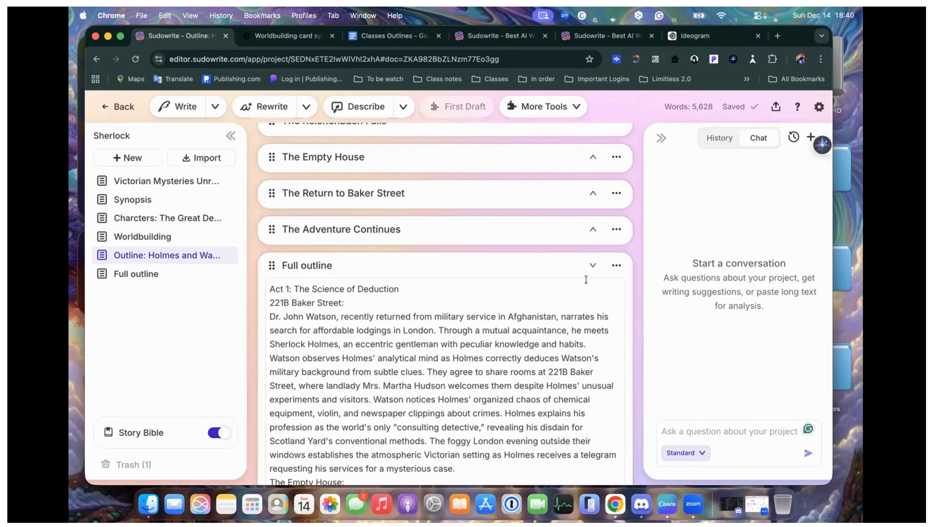
{"action": "left_click", "coordinate": [591, 265]}
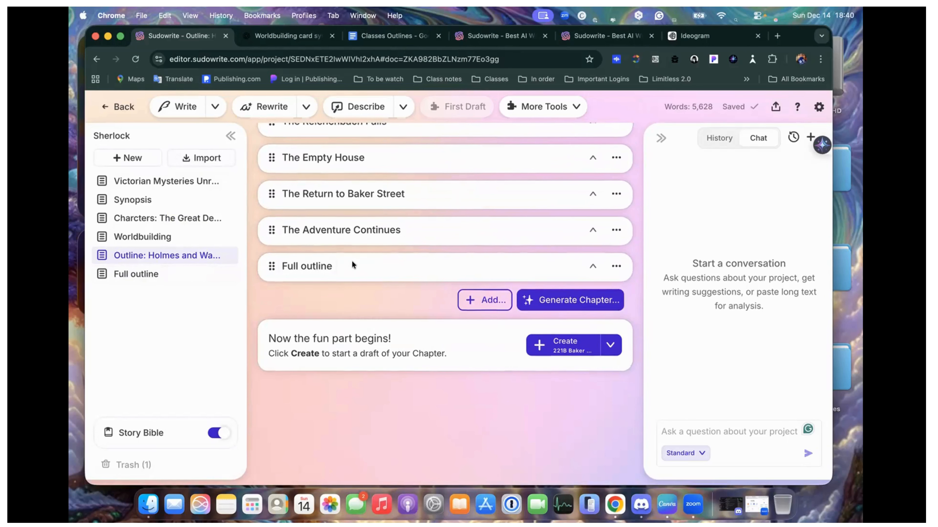
View the Story Bible Outline section's options for rewriting, importing, exporting and deleting the outline
{"action": "scroll", "coordinate": [352, 265], "scroll_direction": "up", "scroll_amount": 10}
{"action": "scroll", "coordinate": [352, 262], "scroll_direction": "up", "scroll_amount": 15}
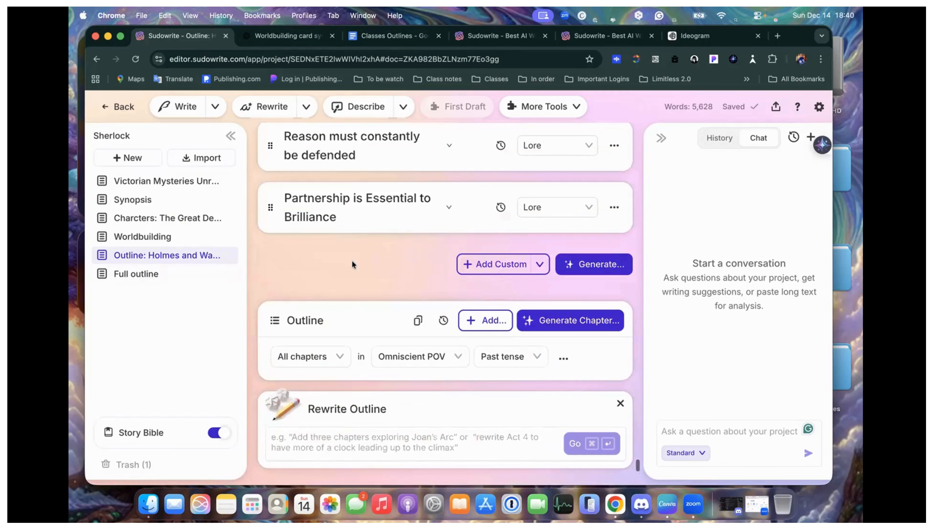
{"action": "left_click", "coordinate": [561, 359]}
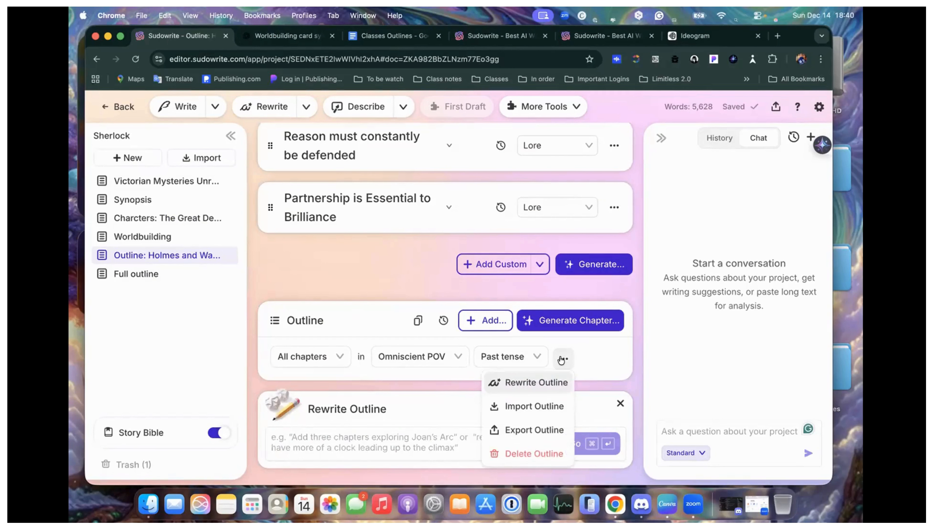
{"action": "left_click", "coordinate": [418, 321]}
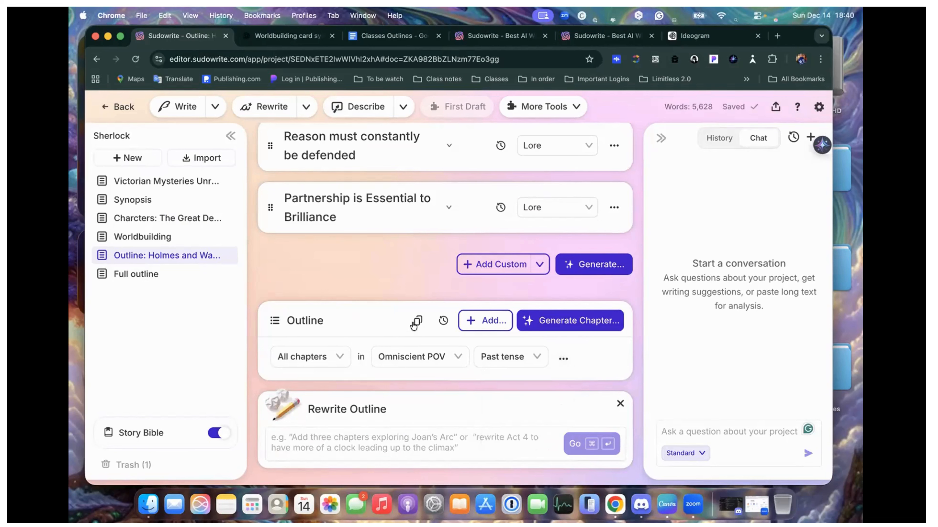
Add an empty chapter at the end of the Story Bible outline and delete it again
{"action": "scroll", "coordinate": [418, 322], "scroll_direction": "down", "scroll_amount": 20}
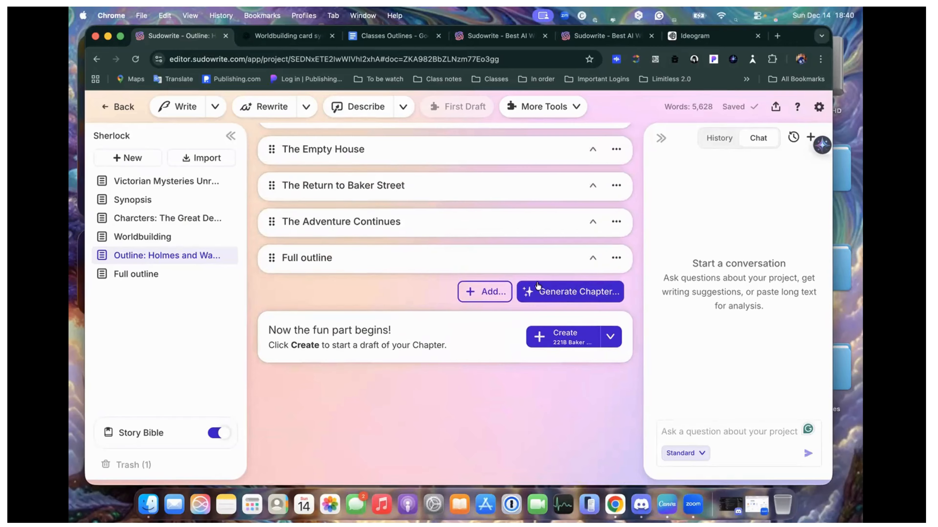
{"action": "left_click", "coordinate": [489, 296]}
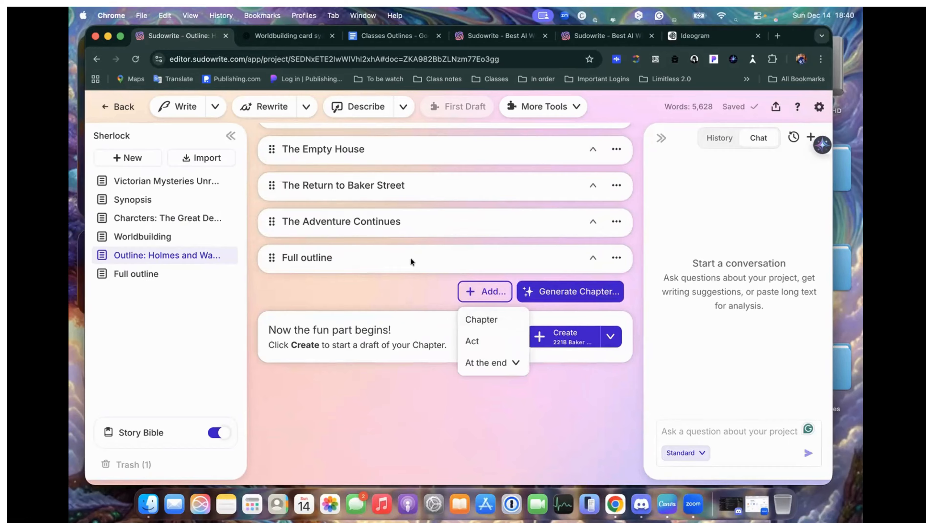
{"action": "left_click", "coordinate": [478, 296]}
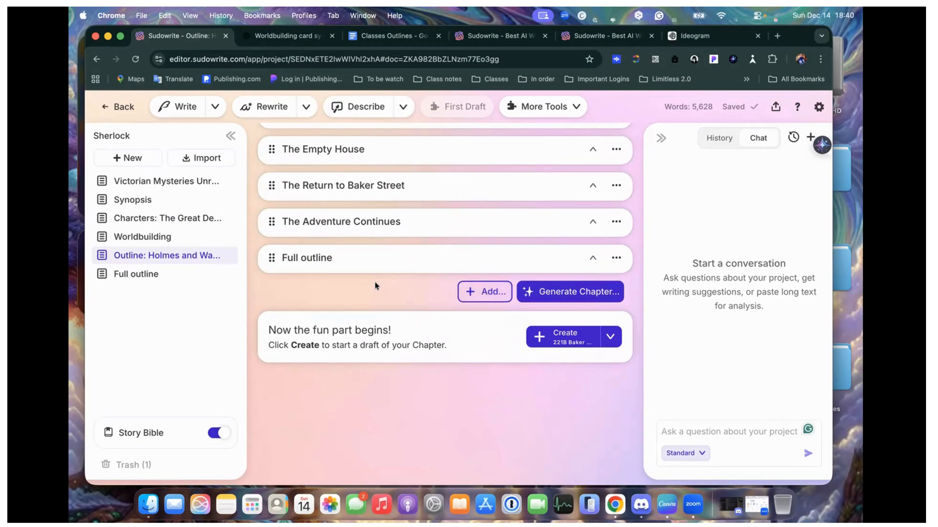
{"action": "left_click", "coordinate": [487, 294]}
{"action": "left_click", "coordinate": [485, 320]}
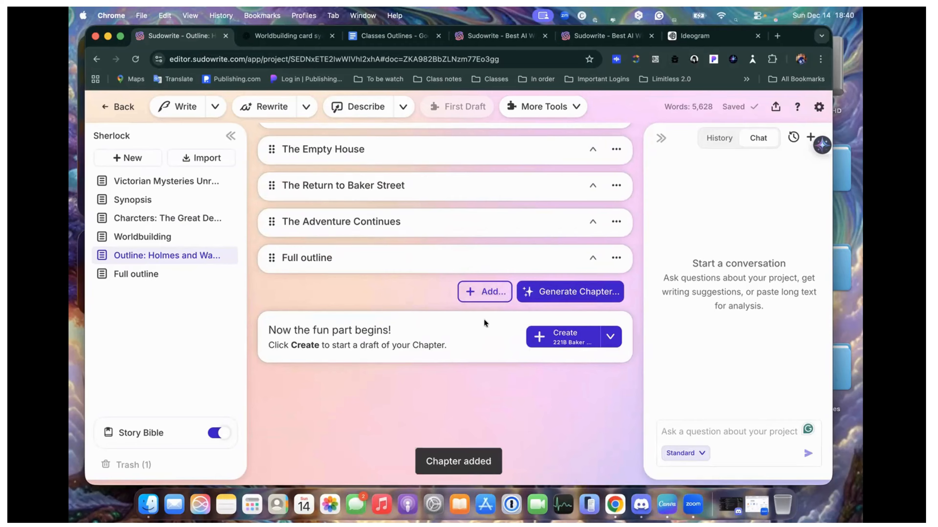
{"action": "left_click", "coordinate": [321, 320]}
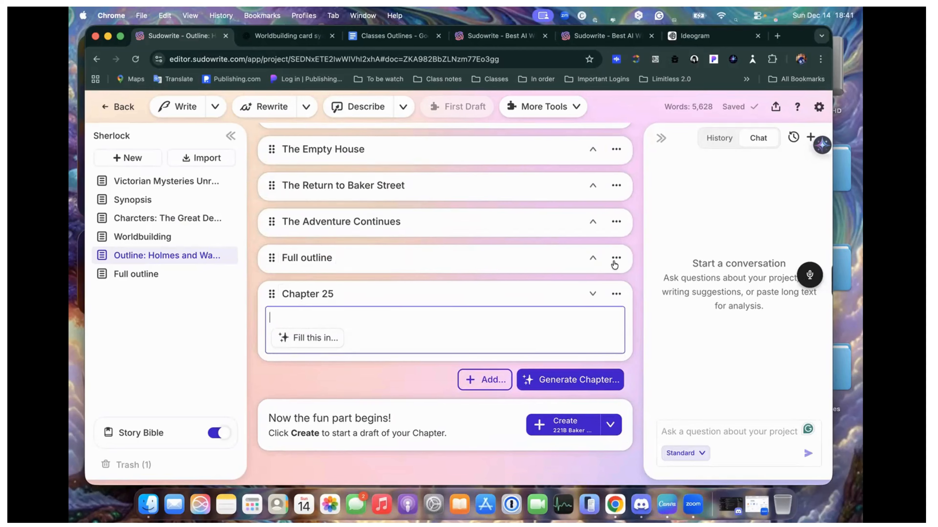
{"action": "left_click", "coordinate": [616, 294]}
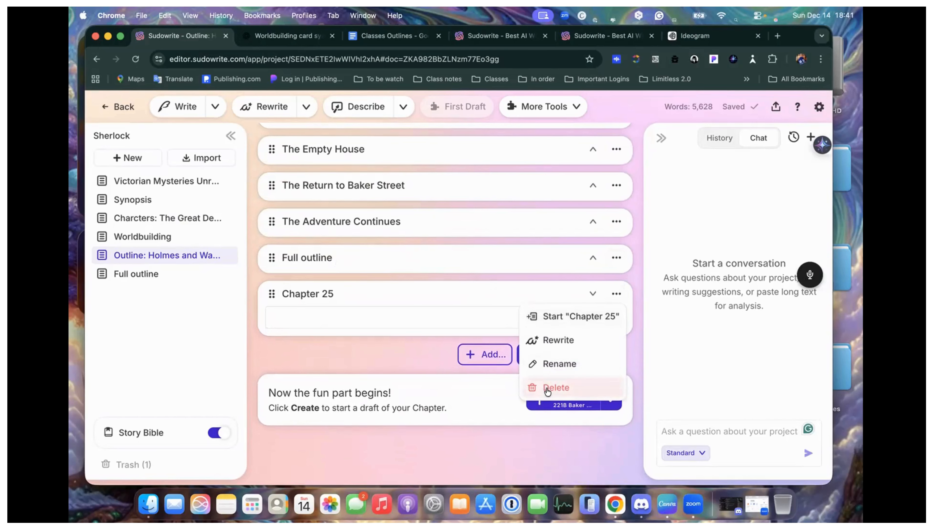
{"action": "left_click", "coordinate": [548, 391]}
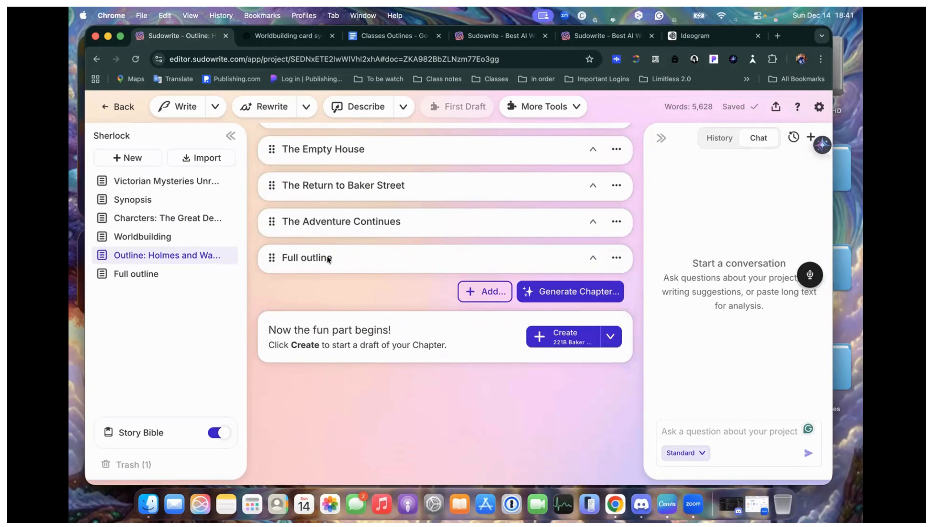
Expand the Full outline chapter, skim its text and view its linked documents and chapter options
{"action": "left_click", "coordinate": [592, 258]}
{"action": "scroll", "coordinate": [475, 332], "scroll_direction": "down", "scroll_amount": 9}
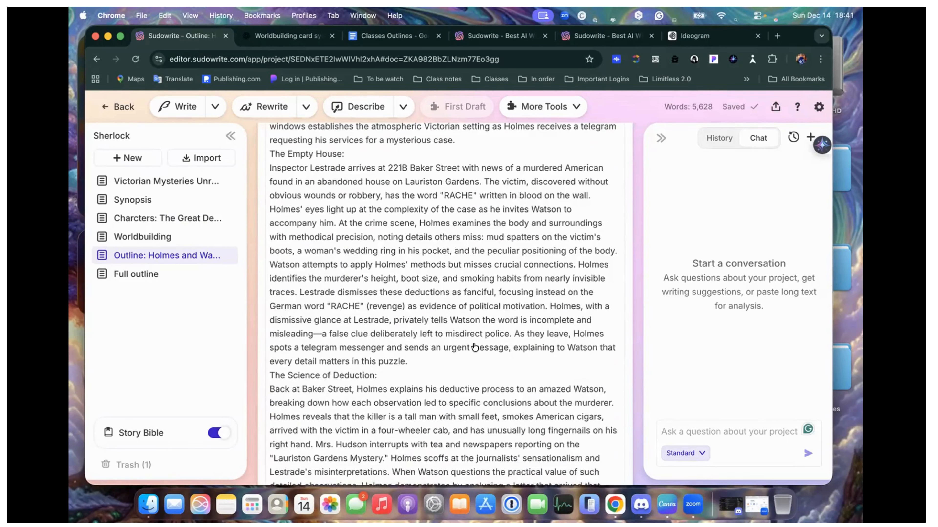
{"action": "scroll", "coordinate": [473, 344], "scroll_direction": "up", "scroll_amount": 7}
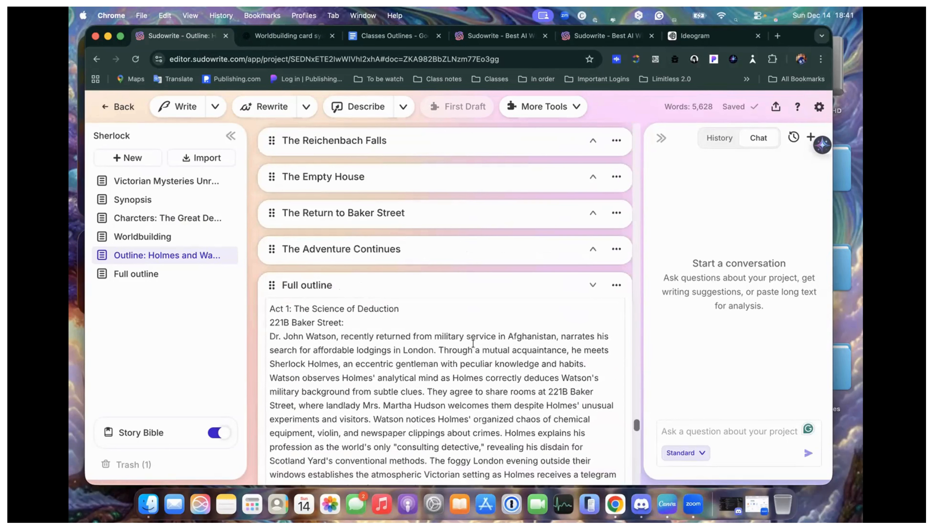
{"action": "left_click", "coordinate": [616, 285]}
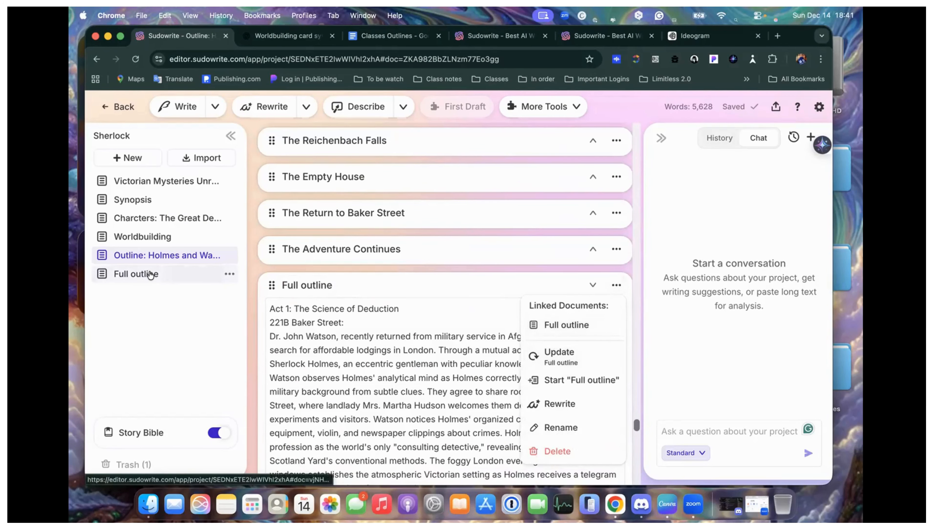
{"action": "key", "text": "Escape"}
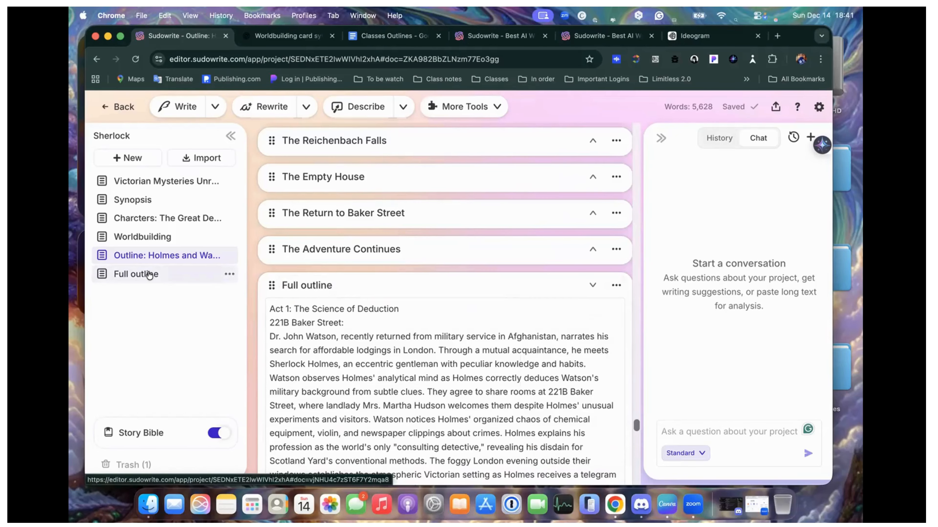
Open the Full outline document, show its Draft scenes and check which outline chapter the document is linked to
{"action": "left_click", "coordinate": [149, 275]}
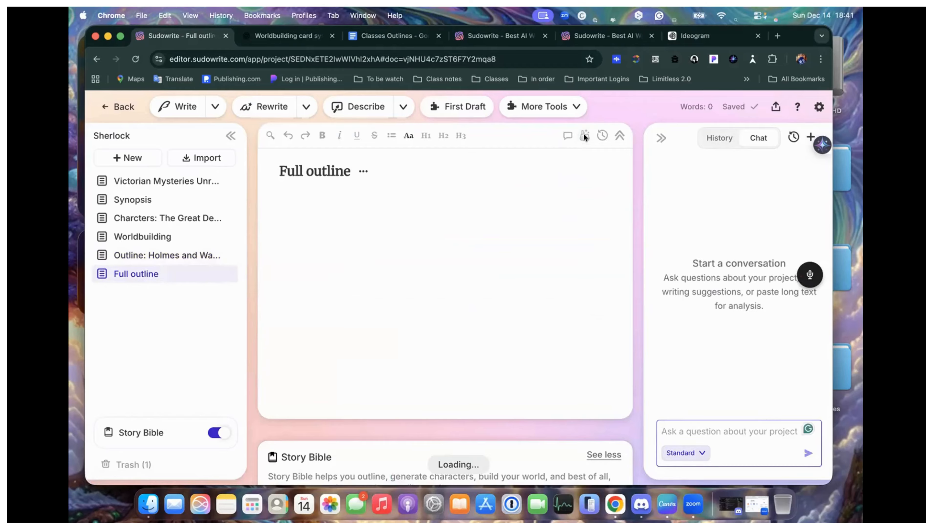
{"action": "left_click", "coordinate": [588, 138]}
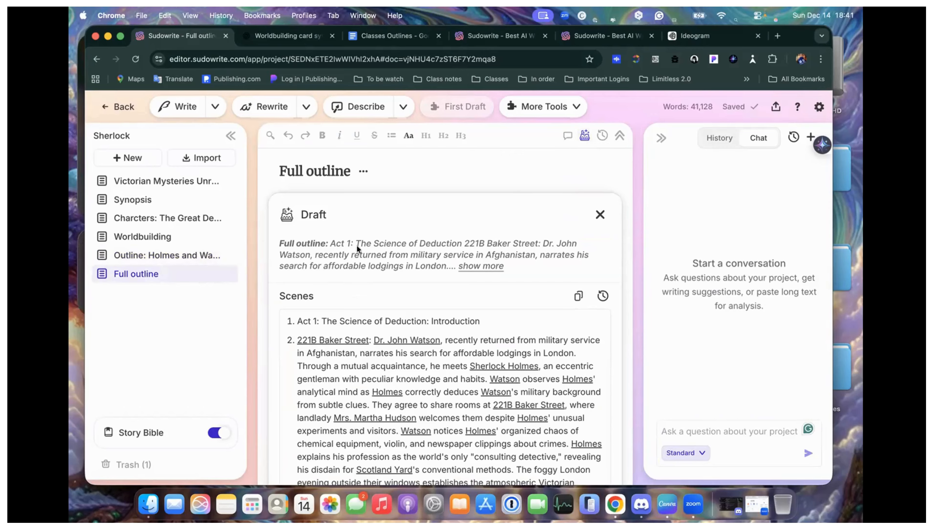
{"action": "left_click", "coordinate": [364, 172]}
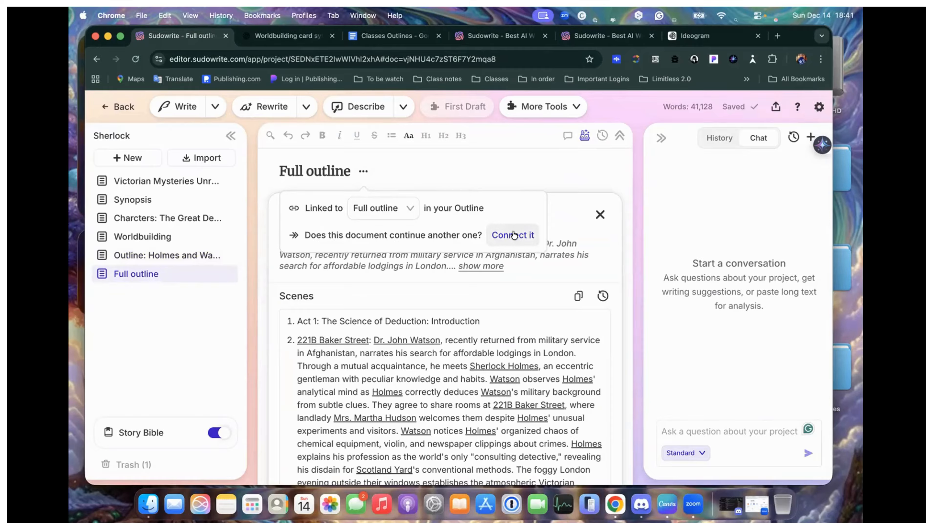
Read the Full outline draft's scenes from the Act 1 introduction to the start of Act 2
{"action": "scroll", "coordinate": [450, 219], "scroll_direction": "down", "scroll_amount": 2}
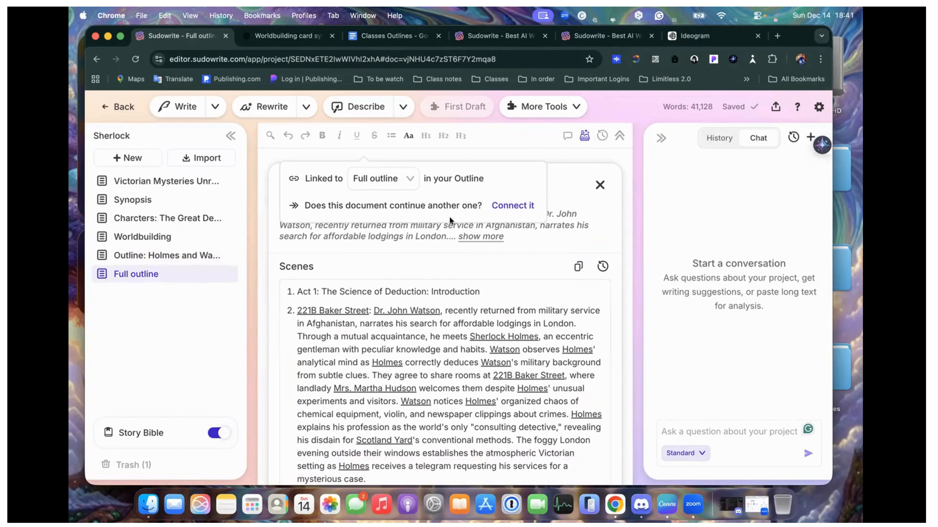
{"action": "scroll", "coordinate": [419, 262], "scroll_direction": "down", "scroll_amount": 5}
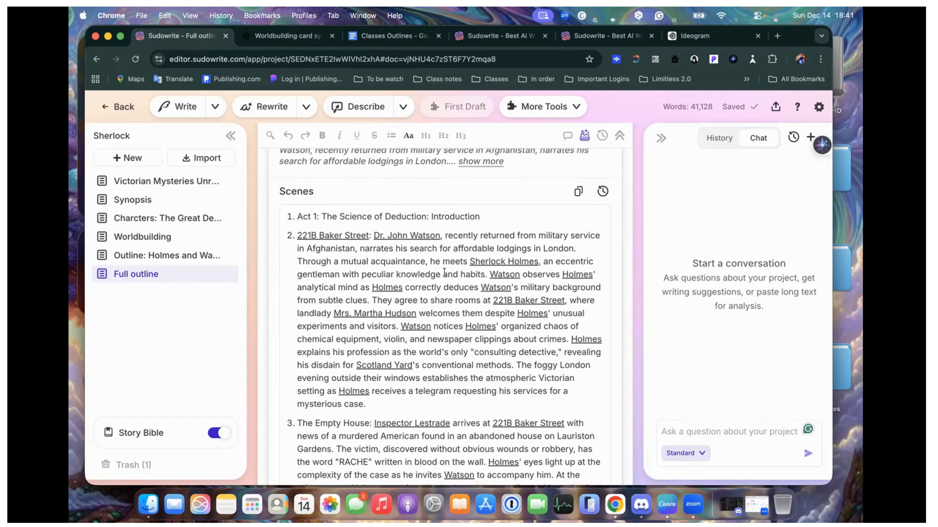
{"action": "scroll", "coordinate": [444, 272], "scroll_direction": "down", "scroll_amount": 5}
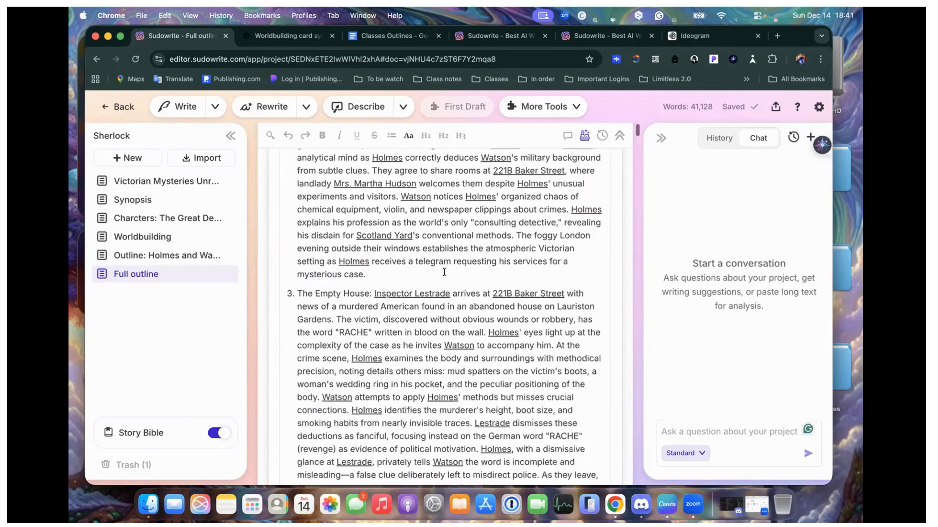
{"action": "scroll", "coordinate": [406, 244], "scroll_direction": "up", "scroll_amount": 4}
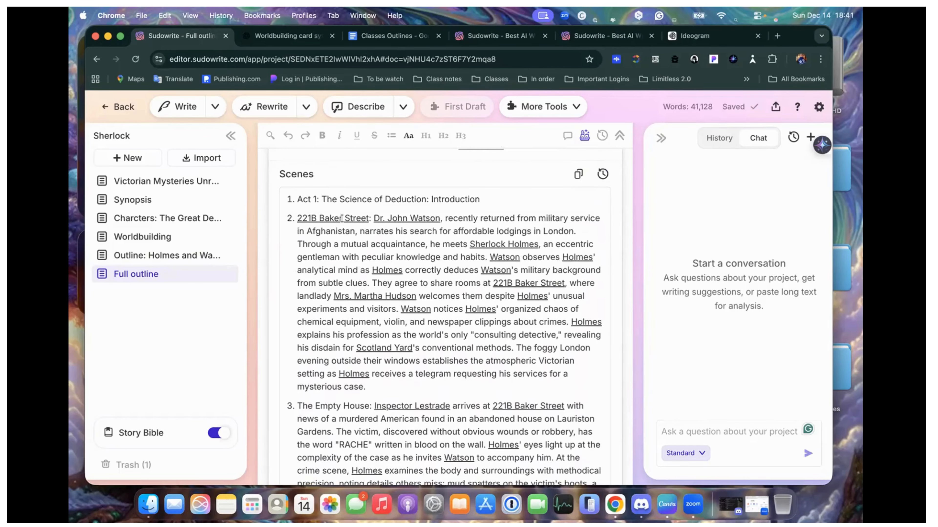
{"action": "scroll", "coordinate": [427, 309], "scroll_direction": "down", "scroll_amount": 10}
{"action": "scroll", "coordinate": [427, 309], "scroll_direction": "down", "scroll_amount": 10}
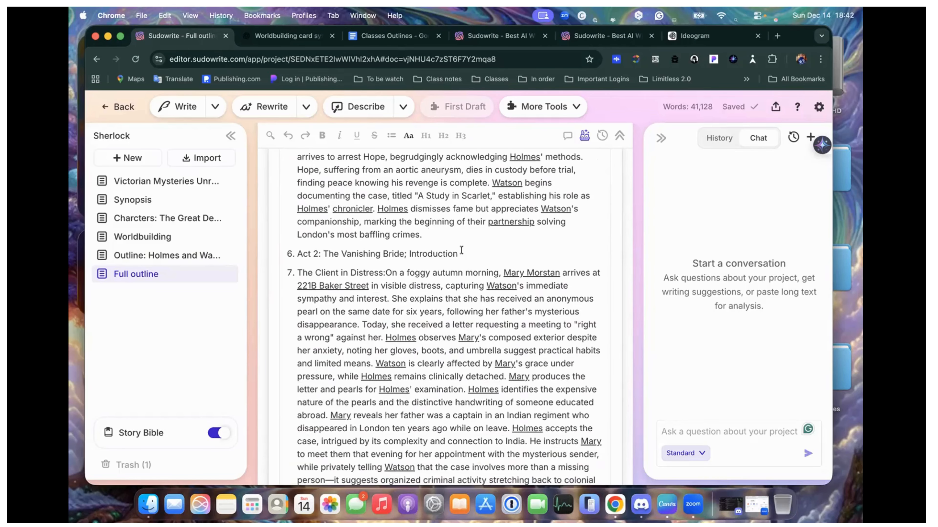
{"action": "scroll", "coordinate": [461, 250], "scroll_direction": "up", "scroll_amount": 20}
{"action": "scroll", "coordinate": [462, 251], "scroll_direction": "down", "scroll_amount": 5}
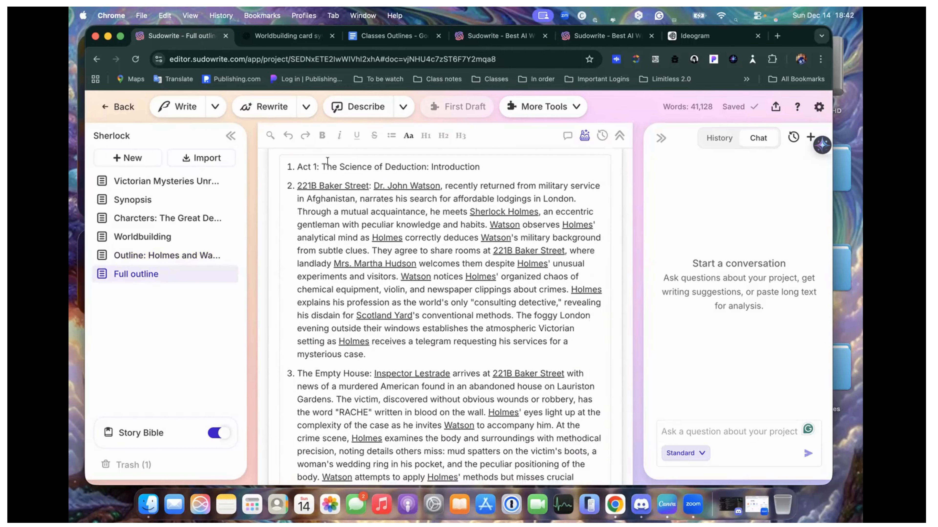
Highlight "Introduction" in the Act 1 scene entry and review the draft's scenes as far as The Dancing Men
{"action": "left_click_drag", "start_coordinate": [493, 163], "coordinate": [429, 167]}
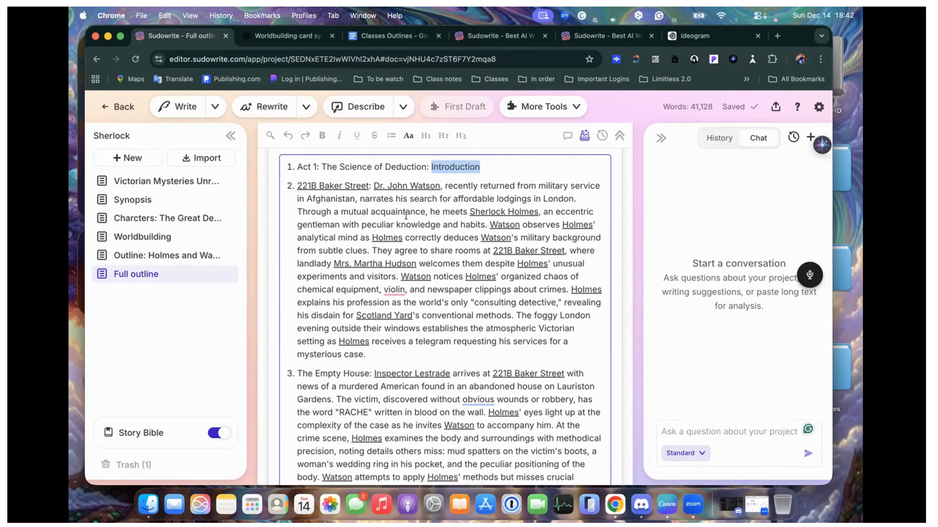
{"action": "scroll", "coordinate": [370, 214], "scroll_direction": "down", "scroll_amount": 12}
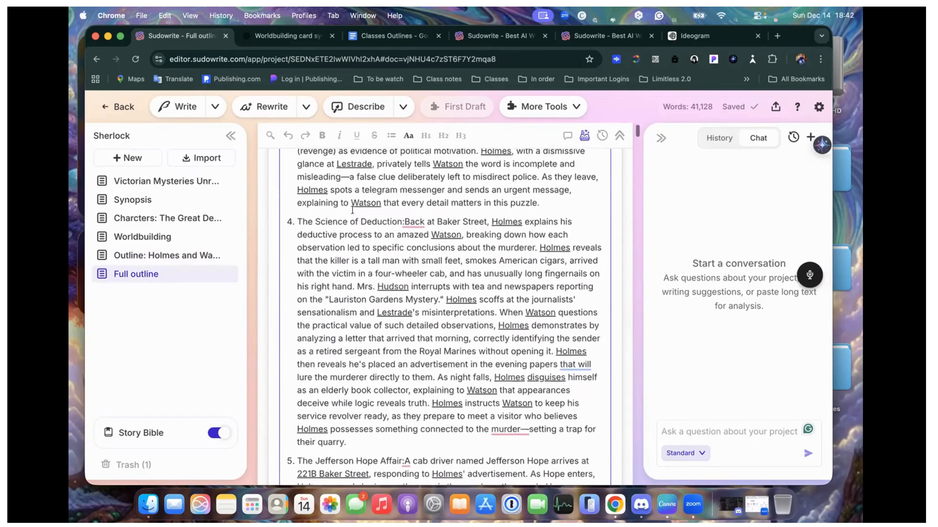
{"action": "scroll", "coordinate": [353, 210], "scroll_direction": "down", "scroll_amount": 15}
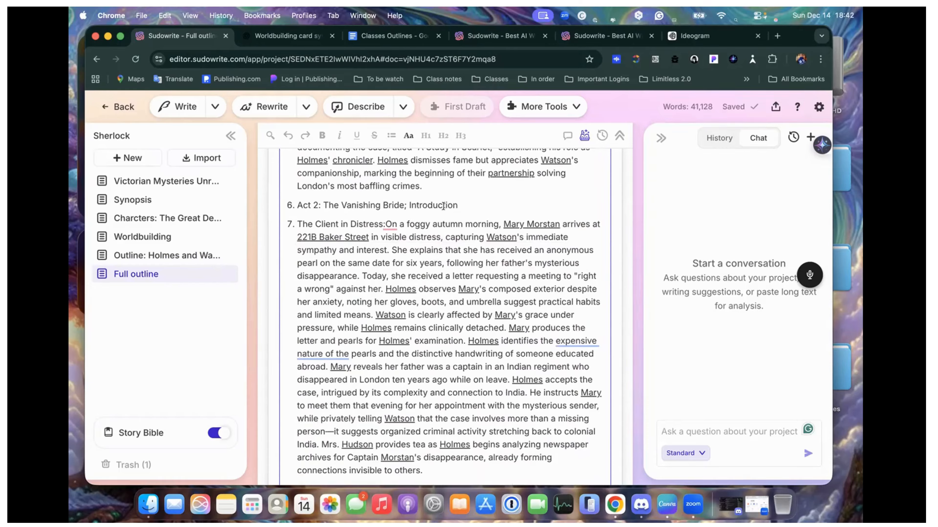
{"action": "scroll", "coordinate": [425, 264], "scroll_direction": "down", "scroll_amount": 15}
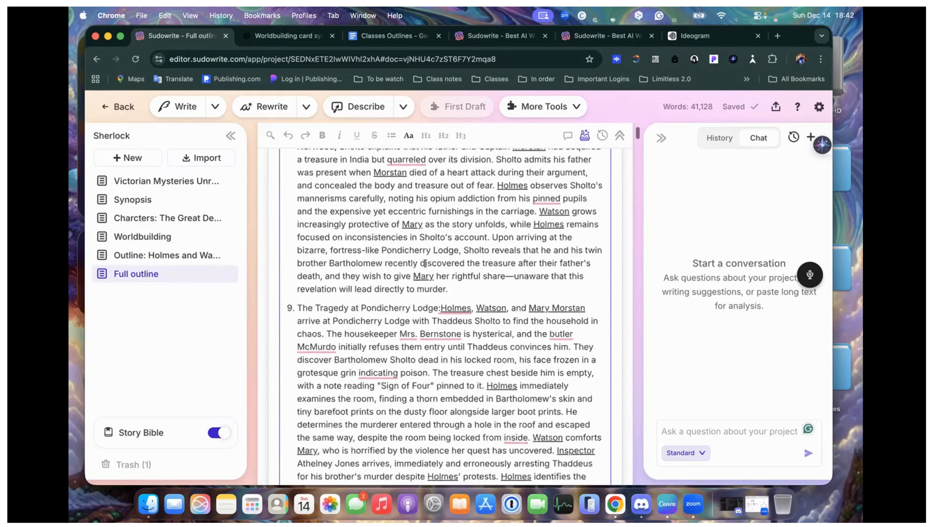
{"action": "scroll", "coordinate": [425, 264], "scroll_direction": "down", "scroll_amount": 20}
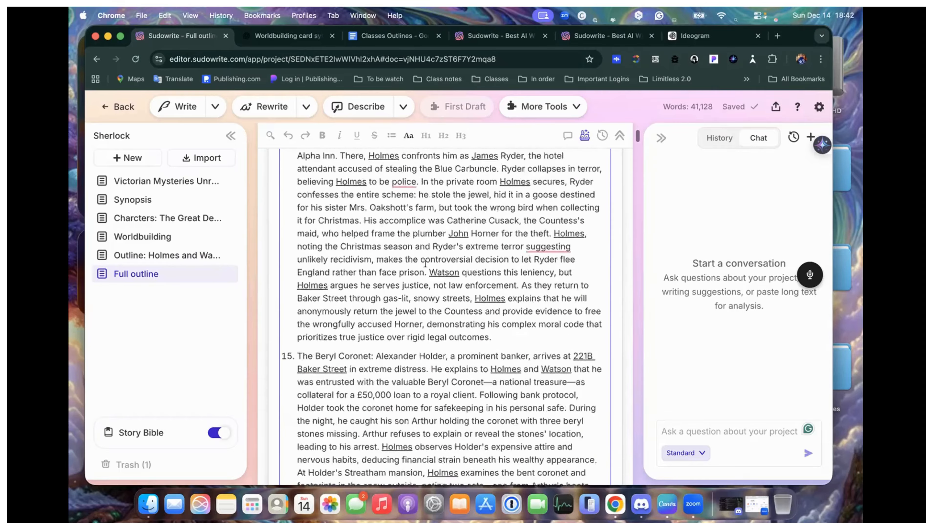
{"action": "scroll", "coordinate": [425, 263], "scroll_direction": "down", "scroll_amount": 10}
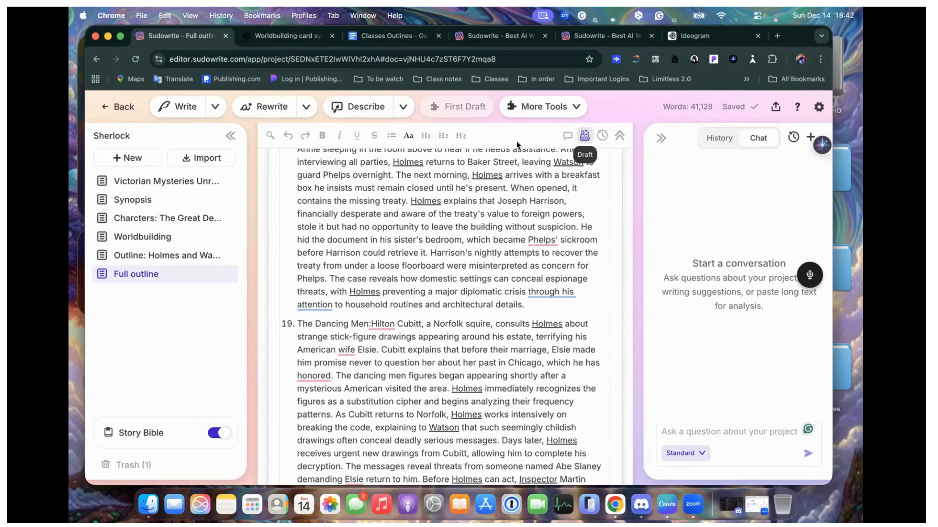
{"action": "left_click", "coordinate": [583, 137]}
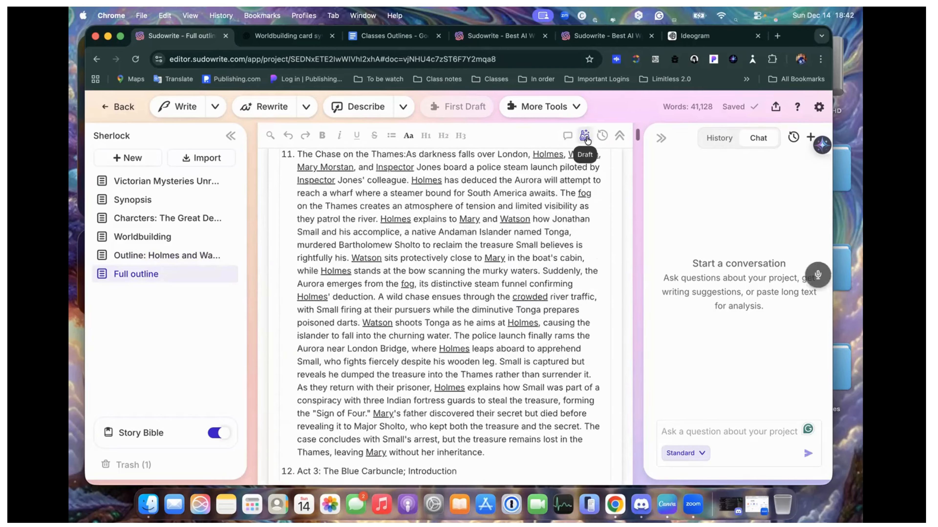
Review the remaining Draft scenes of the Full outline, its Extra Instructions and the prose generation settings
{"action": "scroll", "coordinate": [515, 240], "scroll_direction": "down", "scroll_amount": 20}
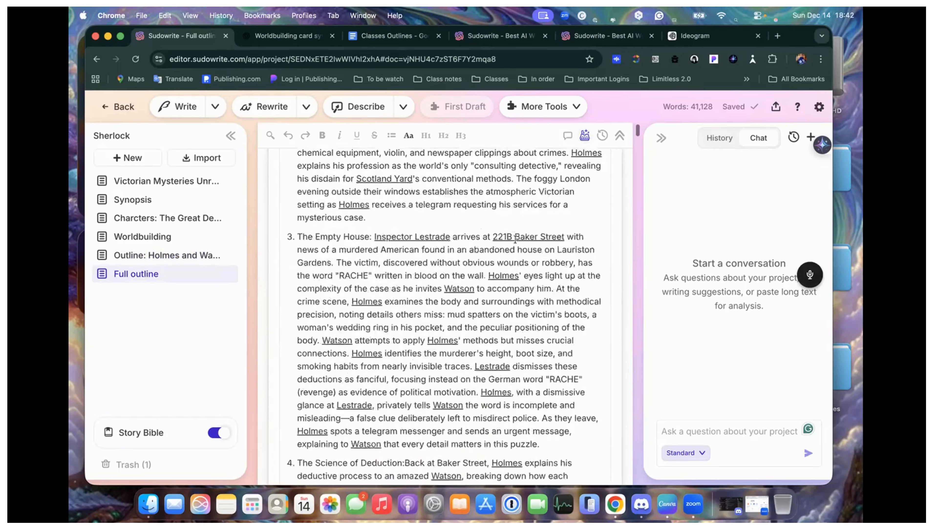
{"action": "scroll", "coordinate": [515, 240], "scroll_direction": "down", "scroll_amount": 12}
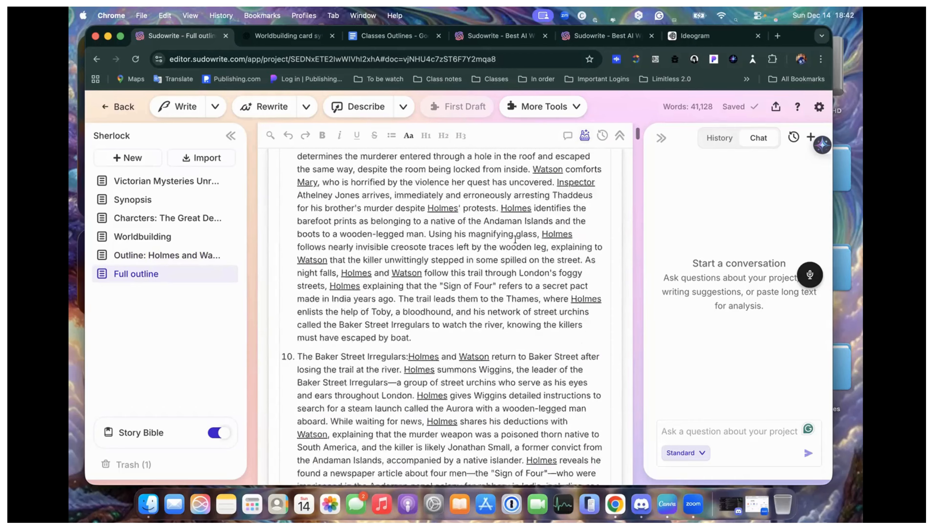
{"action": "scroll", "coordinate": [515, 240], "scroll_direction": "down", "scroll_amount": 15}
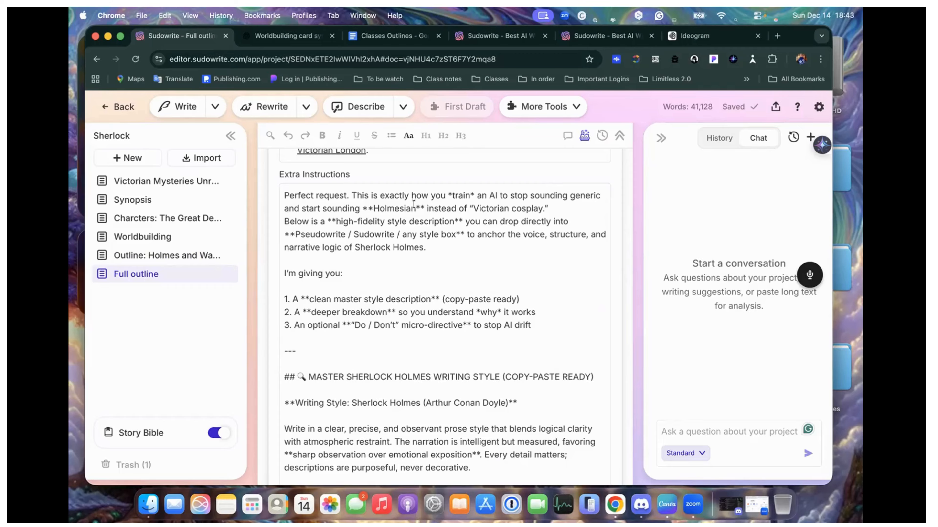
{"action": "scroll", "coordinate": [413, 204], "scroll_direction": "down", "scroll_amount": 15}
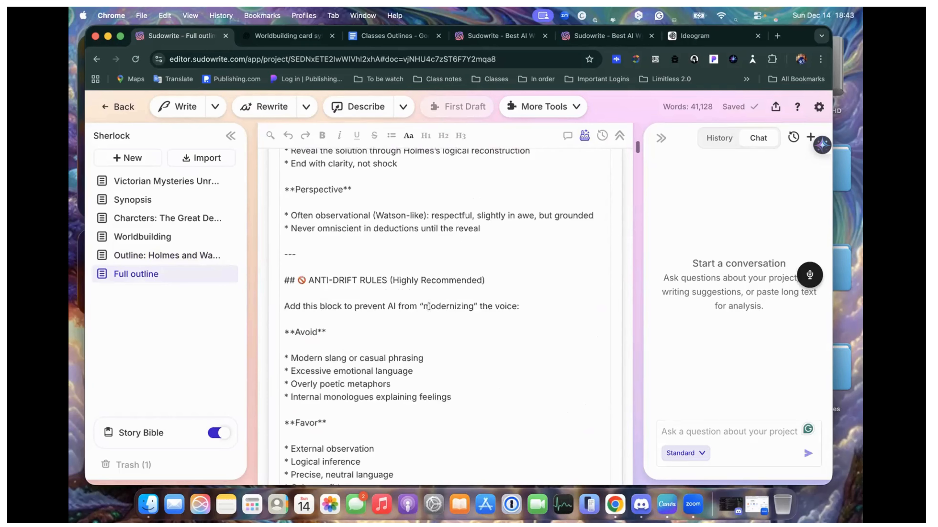
{"action": "scroll", "coordinate": [429, 307], "scroll_direction": "down", "scroll_amount": 10}
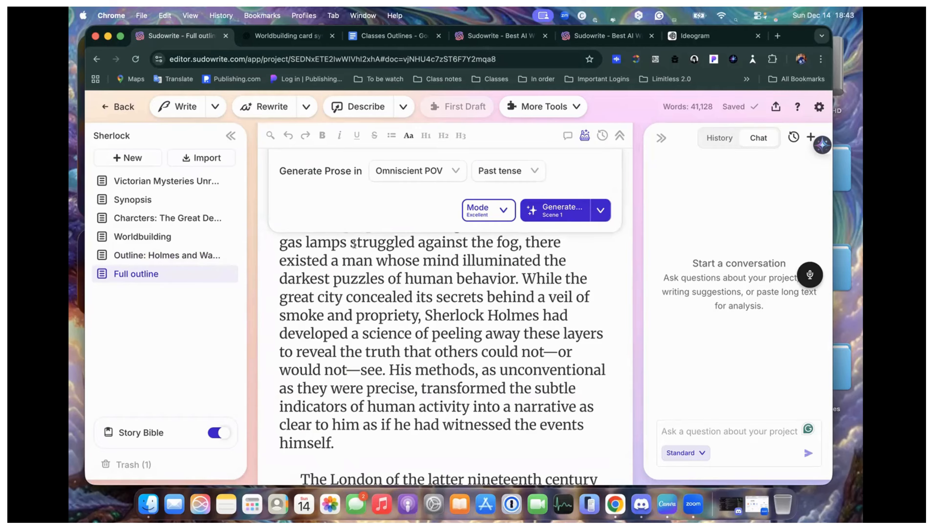
{"action": "scroll", "coordinate": [376, 266], "scroll_direction": "down", "scroll_amount": 10}
Examine the anti-drift rules, style lock prompt and prose settings alongside the opening of the Scene 1 text
{"action": "scroll", "coordinate": [401, 294], "scroll_direction": "up", "scroll_amount": 5}
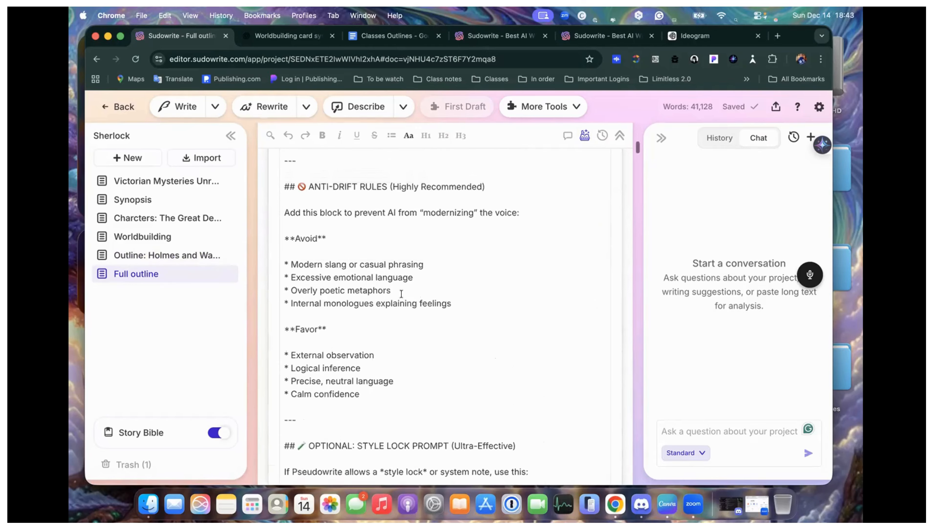
{"action": "scroll", "coordinate": [401, 293], "scroll_direction": "up", "scroll_amount": 2}
{"action": "scroll", "coordinate": [401, 294], "scroll_direction": "down", "scroll_amount": 15}
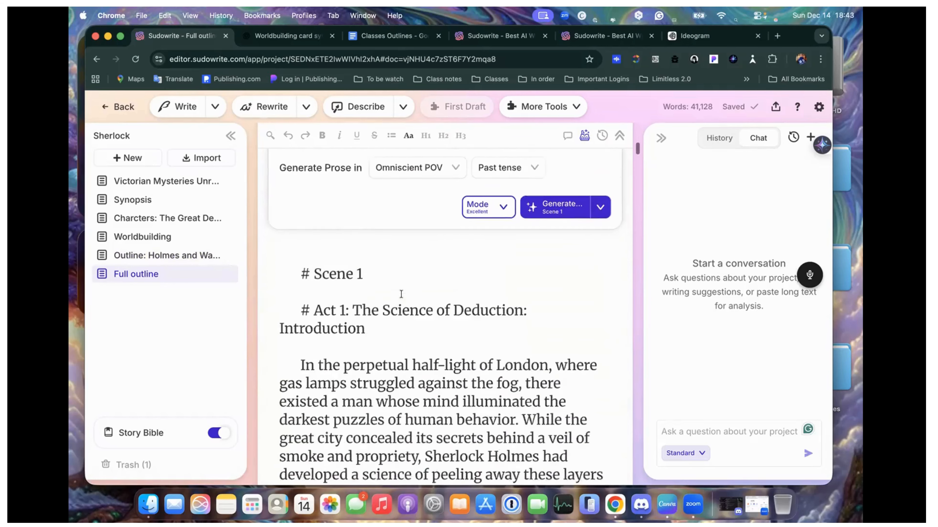
{"action": "scroll", "coordinate": [401, 294], "scroll_direction": "up", "scroll_amount": 1}
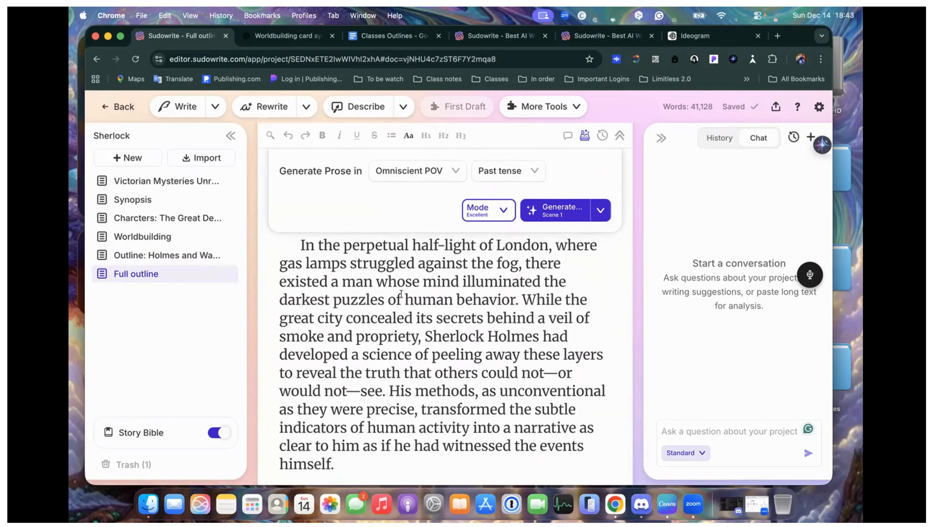
{"action": "scroll", "coordinate": [401, 294], "scroll_direction": "up", "scroll_amount": 3}
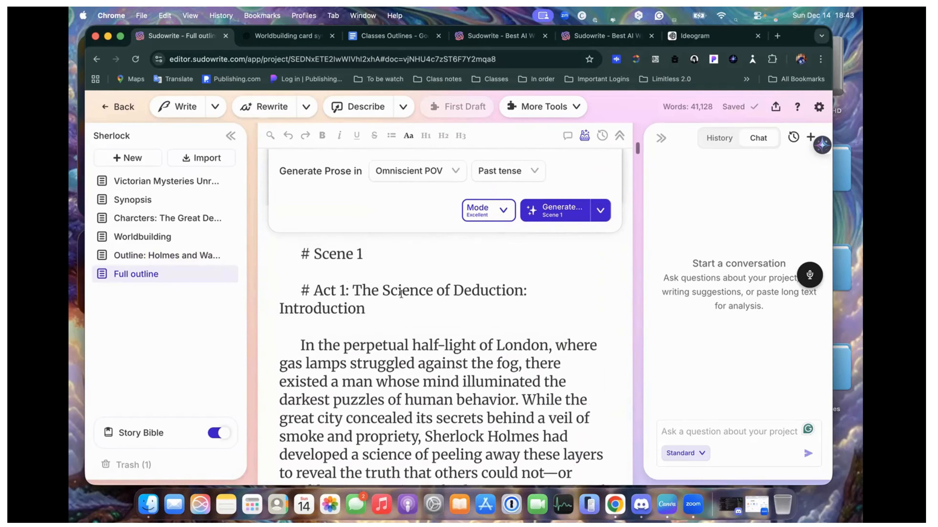
{"action": "scroll", "coordinate": [401, 294], "scroll_direction": "up", "scroll_amount": 6}
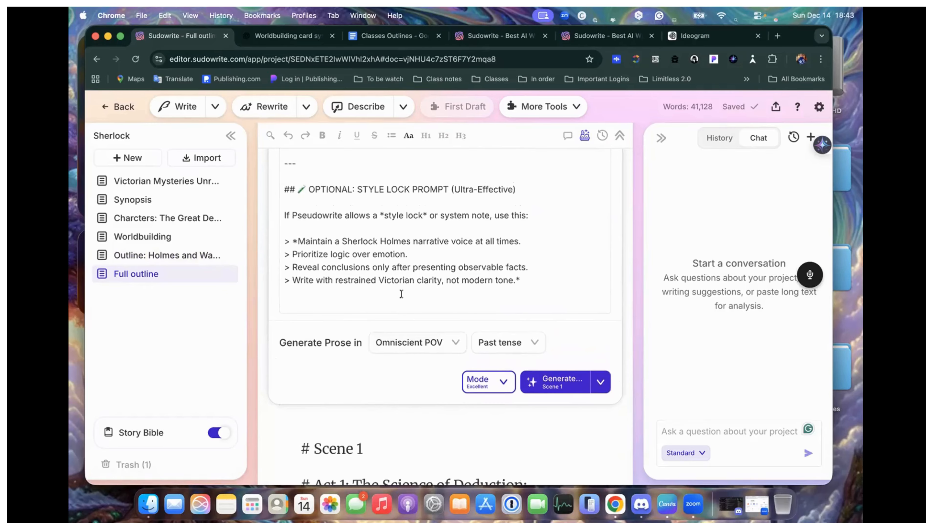
{"action": "scroll", "coordinate": [401, 294], "scroll_direction": "down", "scroll_amount": 12}
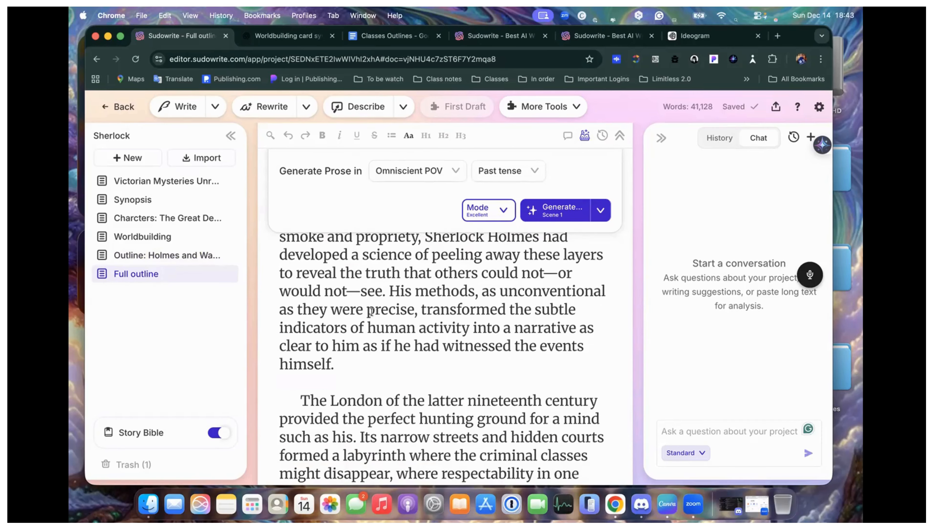
{"action": "scroll", "coordinate": [371, 311], "scroll_direction": "up", "scroll_amount": 5}
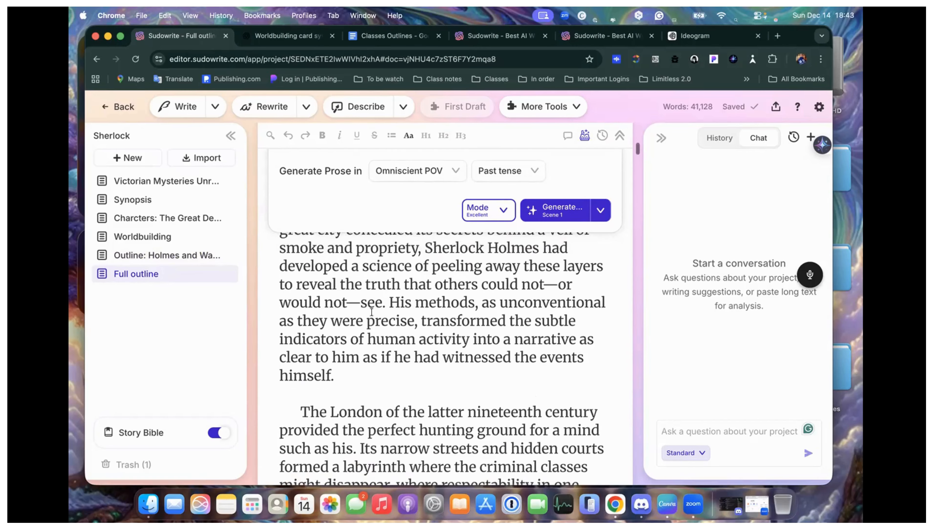
{"action": "scroll", "coordinate": [371, 311], "scroll_direction": "up", "scroll_amount": 3}
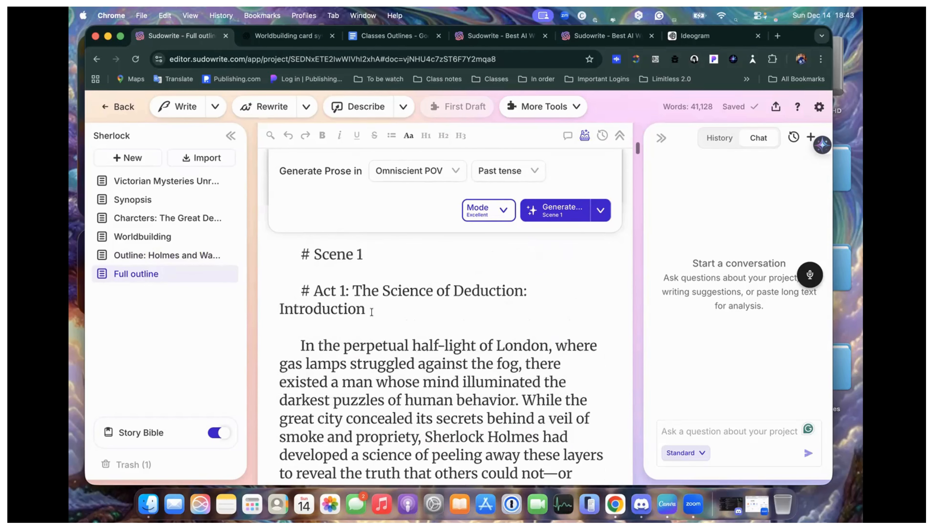
Go back to the start of the Extra Instructions and read the introduction and master Sherlock Holmes writing style
{"action": "scroll", "coordinate": [371, 311], "scroll_direction": "up", "scroll_amount": 15}
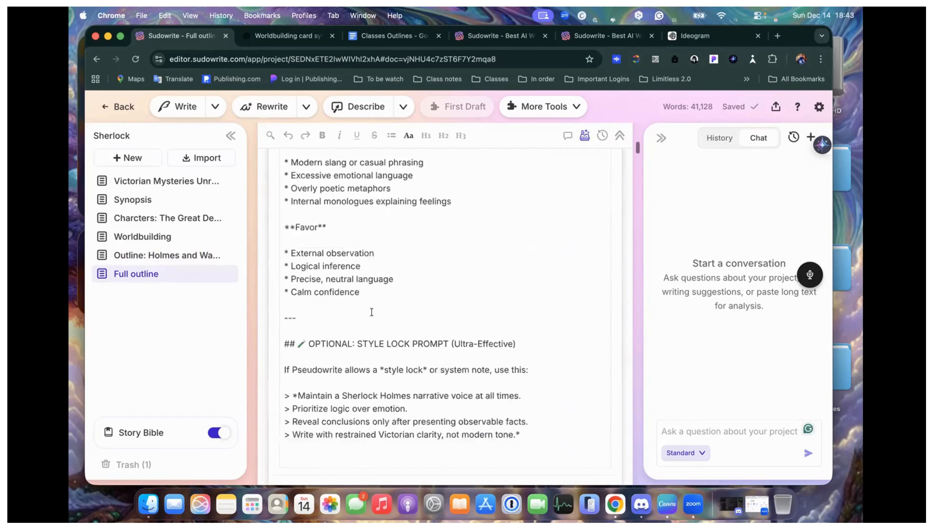
{"action": "scroll", "coordinate": [372, 312], "scroll_direction": "up", "scroll_amount": 5}
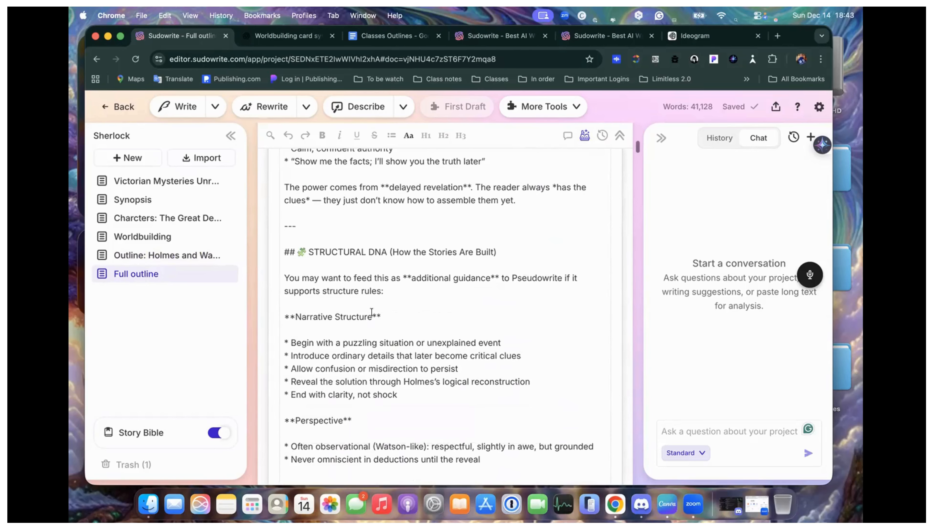
{"action": "scroll", "coordinate": [371, 313], "scroll_direction": "up", "scroll_amount": 10}
{"action": "scroll", "coordinate": [371, 312], "scroll_direction": "up", "scroll_amount": 10}
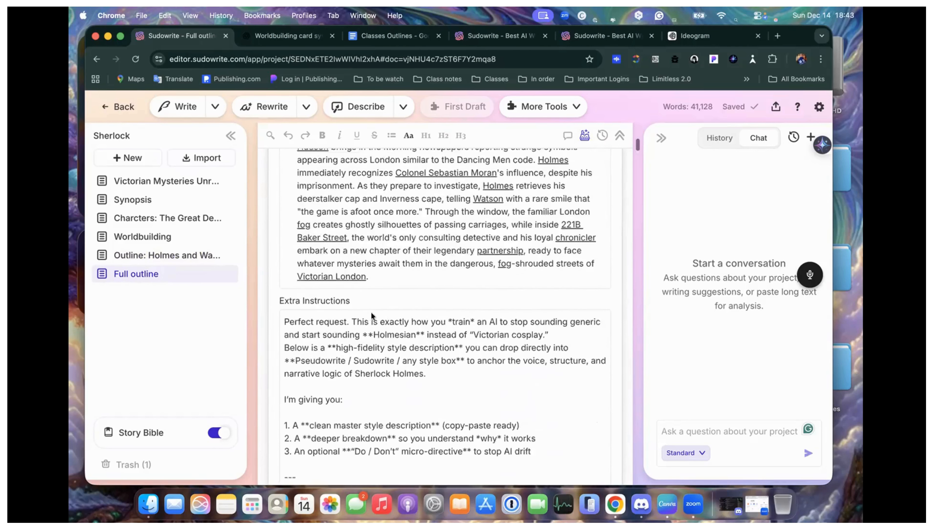
{"action": "scroll", "coordinate": [372, 312], "scroll_direction": "down", "scroll_amount": 8}
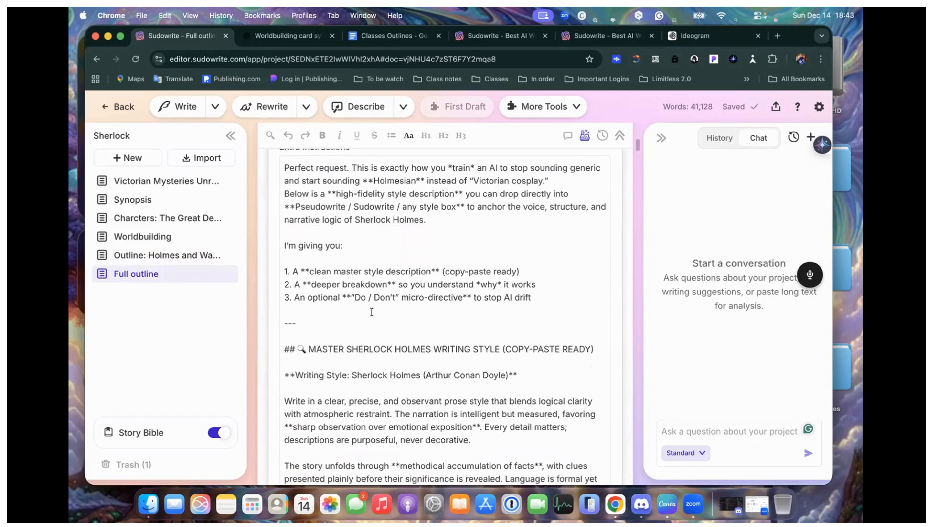
{"action": "scroll", "coordinate": [372, 312], "scroll_direction": "down", "scroll_amount": 1}
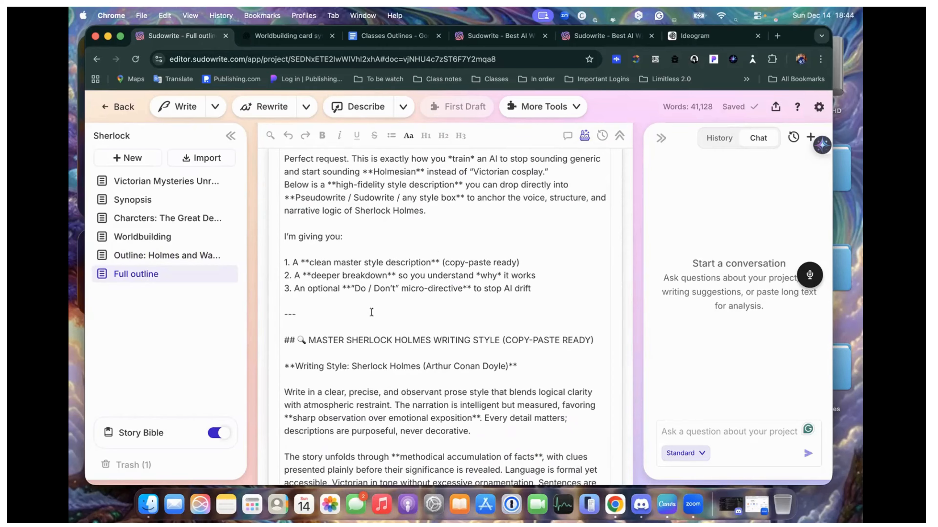
{"action": "scroll", "coordinate": [372, 312], "scroll_direction": "up", "scroll_amount": 1}
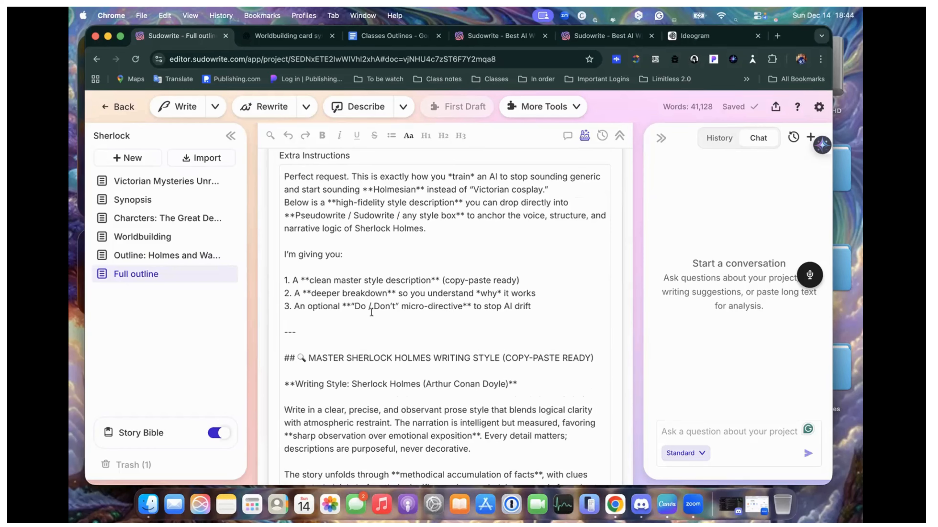
{"action": "scroll", "coordinate": [372, 312], "scroll_direction": "down", "scroll_amount": 2}
{"action": "scroll", "coordinate": [371, 313], "scroll_direction": "up", "scroll_amount": 2}
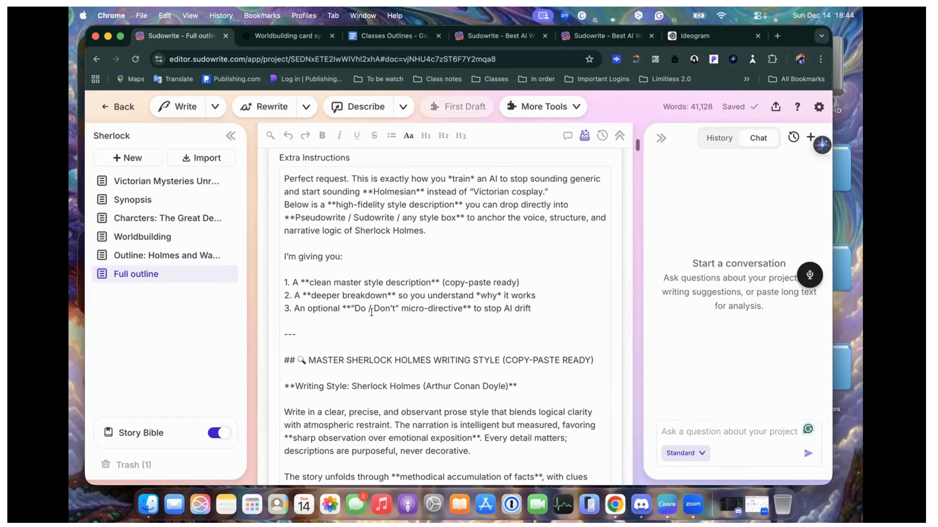
{"action": "scroll", "coordinate": [371, 312], "scroll_direction": "down", "scroll_amount": 1}
Read the rest of the Extra Instructions, covering the style explanation, structural DNA, anti-drift rules and style lock prompt
{"action": "scroll", "coordinate": [371, 312], "scroll_direction": "down", "scroll_amount": 20}
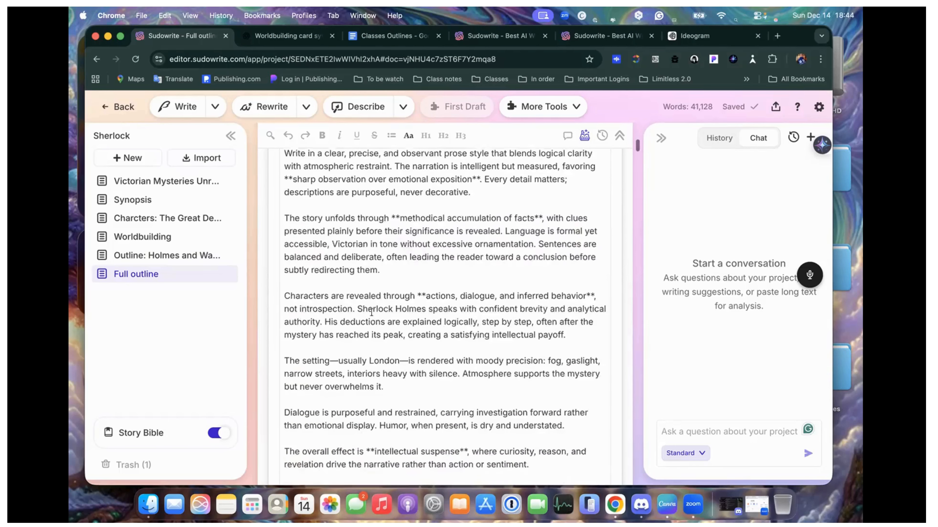
{"action": "scroll", "coordinate": [371, 312], "scroll_direction": "down", "scroll_amount": 20}
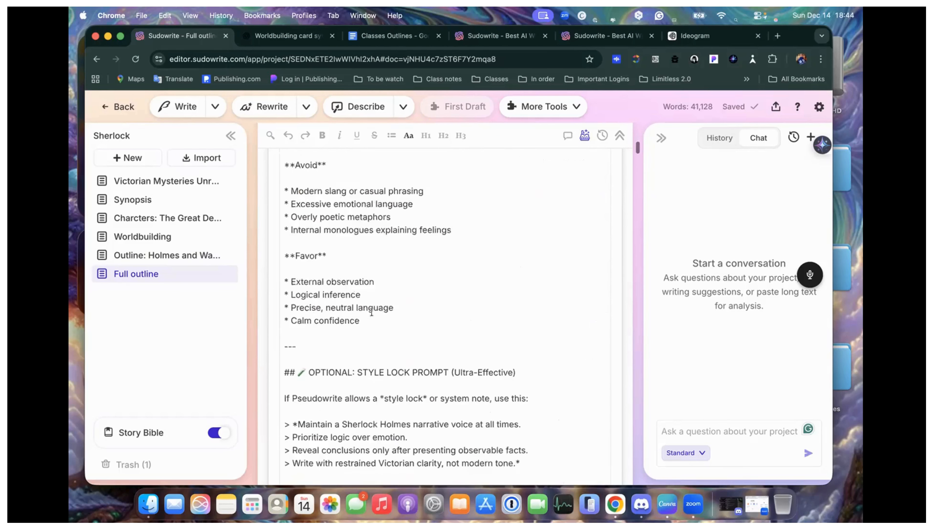
{"action": "scroll", "coordinate": [372, 312], "scroll_direction": "up", "scroll_amount": 20}
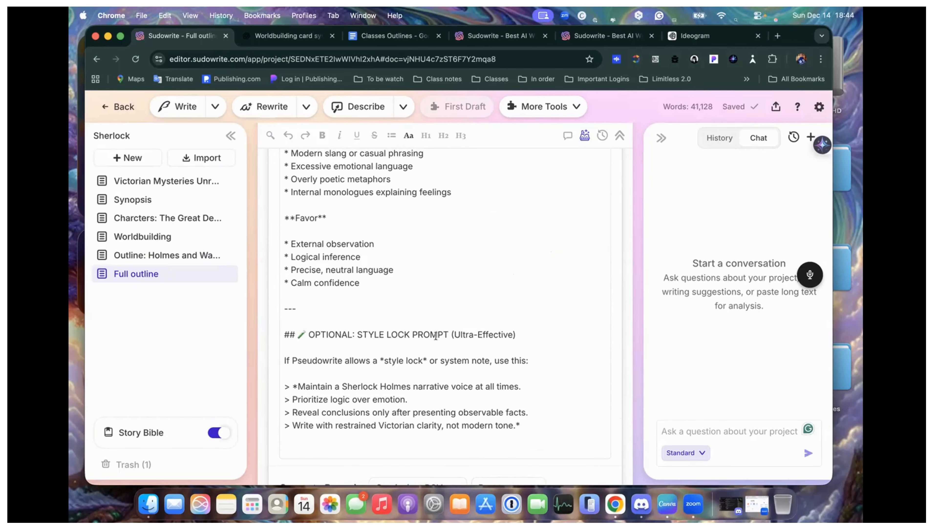
{"action": "scroll", "coordinate": [436, 336], "scroll_direction": "up", "scroll_amount": 10}
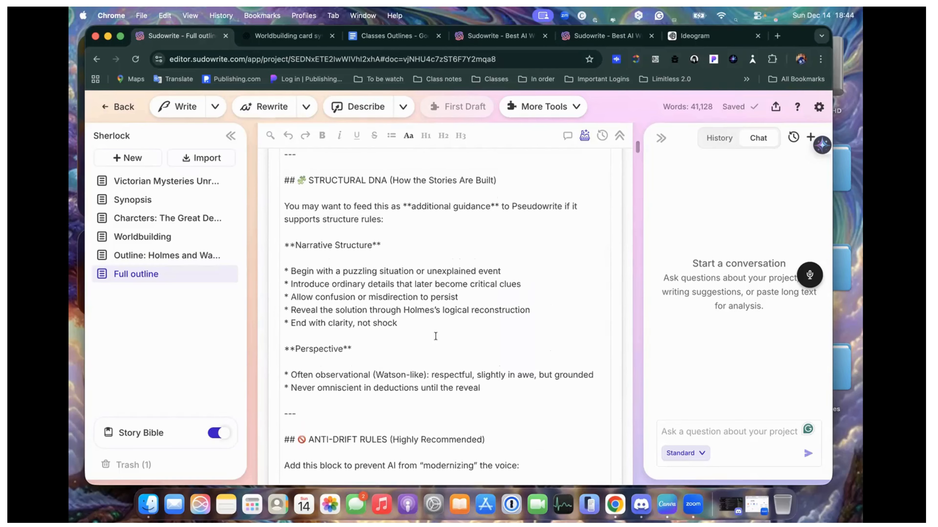
{"action": "scroll", "coordinate": [436, 336], "scroll_direction": "up", "scroll_amount": 10}
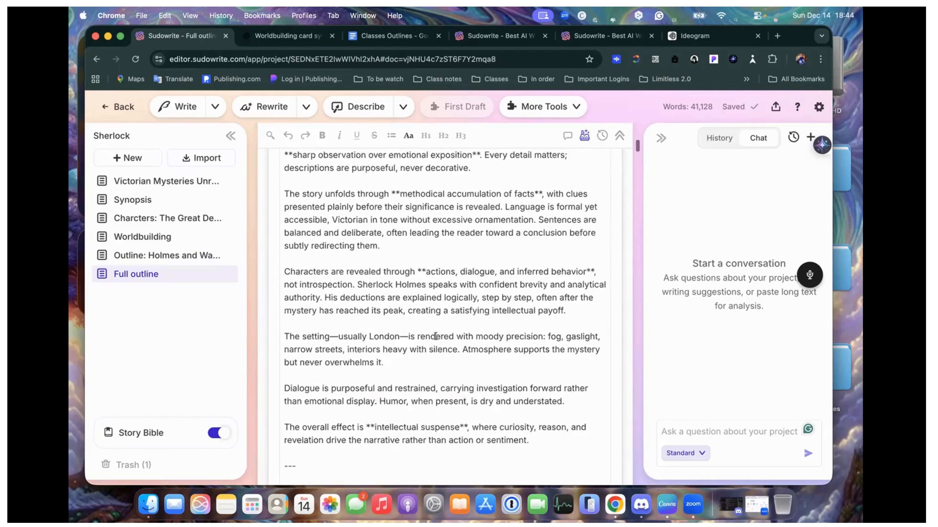
{"action": "scroll", "coordinate": [436, 336], "scroll_direction": "down", "scroll_amount": 5}
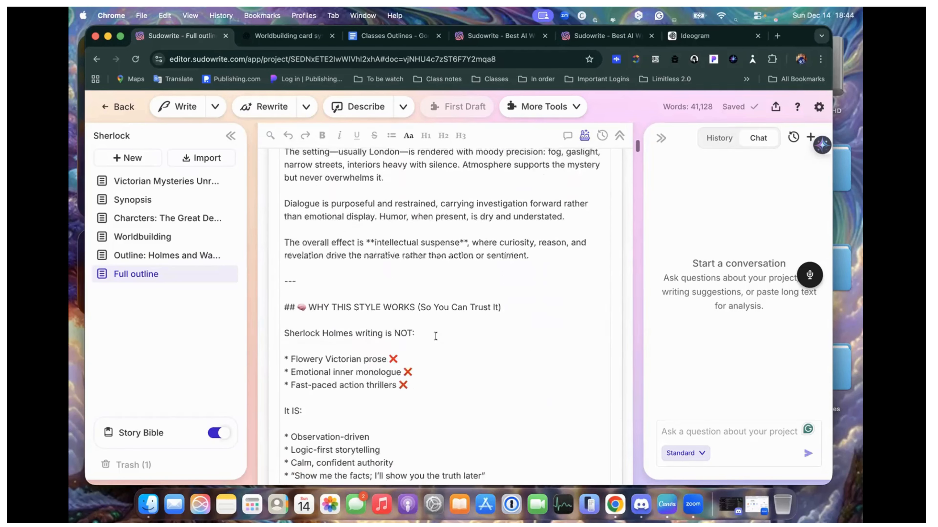
Look through the Classes Outlines document in Google Docs, from the BONUS worldbuilding prompt and class notes links to the start of Class 2
{"action": "left_click", "coordinate": [401, 37]}
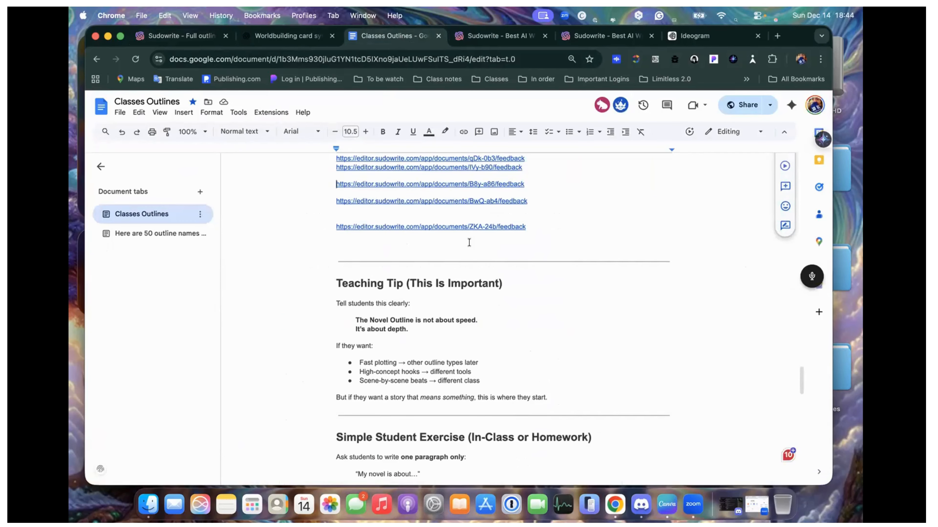
{"action": "scroll", "coordinate": [469, 242], "scroll_direction": "up", "scroll_amount": 10}
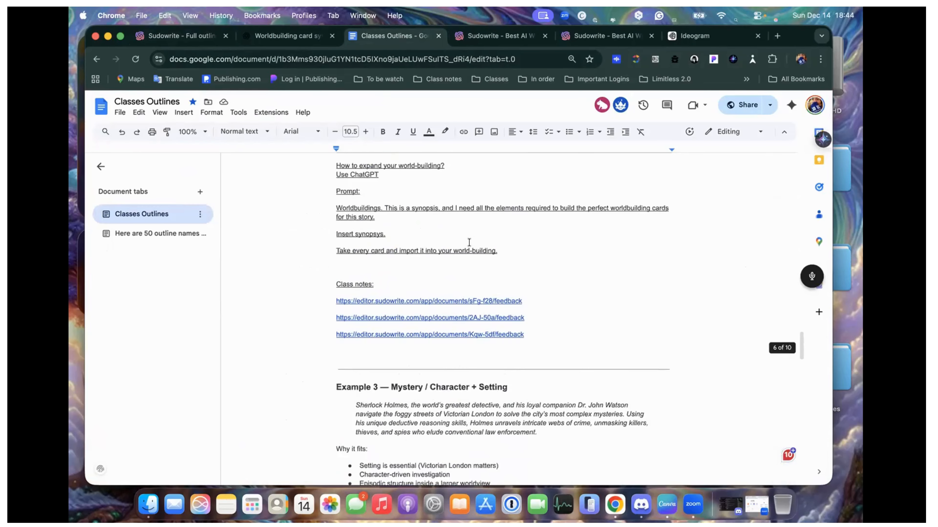
{"action": "scroll", "coordinate": [469, 242], "scroll_direction": "up", "scroll_amount": 3}
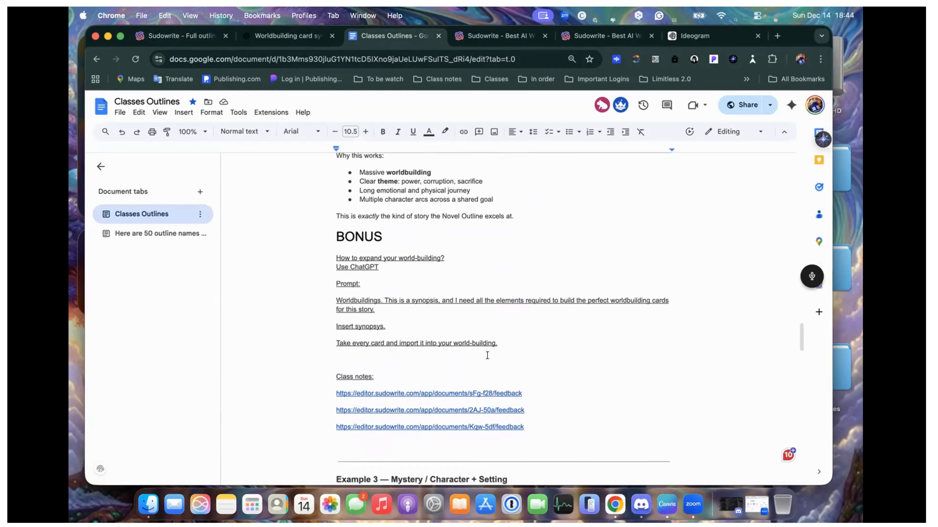
{"action": "scroll", "coordinate": [488, 356], "scroll_direction": "down", "scroll_amount": 9}
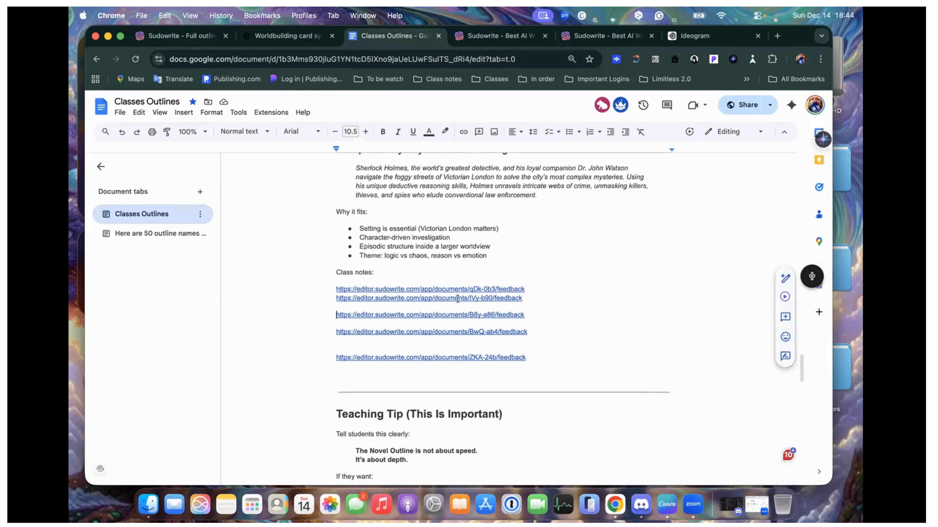
{"action": "scroll", "coordinate": [423, 239], "scroll_direction": "down", "scroll_amount": 11}
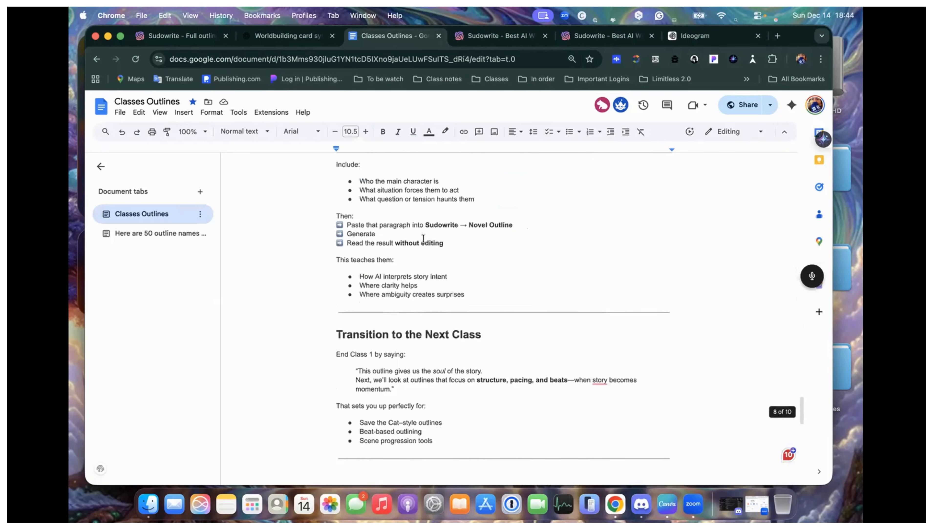
{"action": "scroll", "coordinate": [424, 239], "scroll_direction": "up", "scroll_amount": 2}
{"action": "scroll", "coordinate": [424, 239], "scroll_direction": "up", "scroll_amount": 2}
{"action": "scroll", "coordinate": [423, 239], "scroll_direction": "down", "scroll_amount": 15}
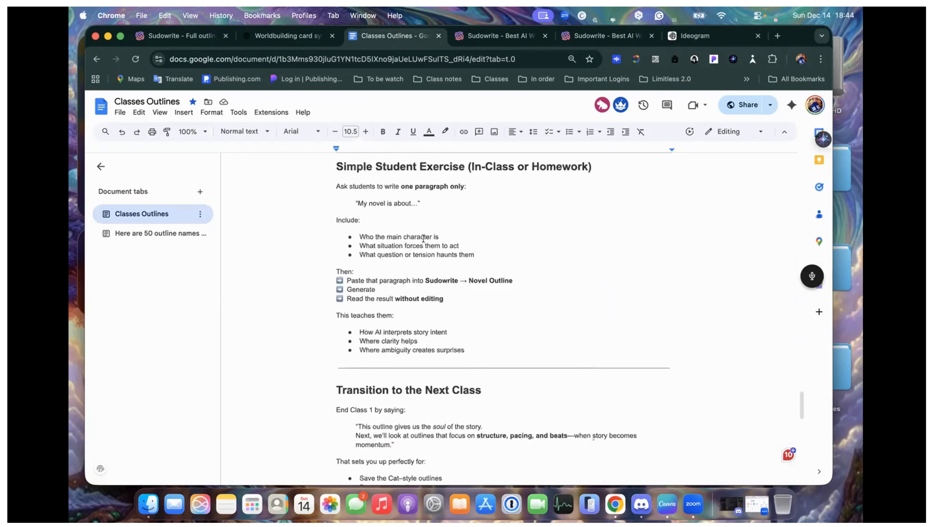
{"action": "scroll", "coordinate": [423, 239], "scroll_direction": "down", "scroll_amount": 3}
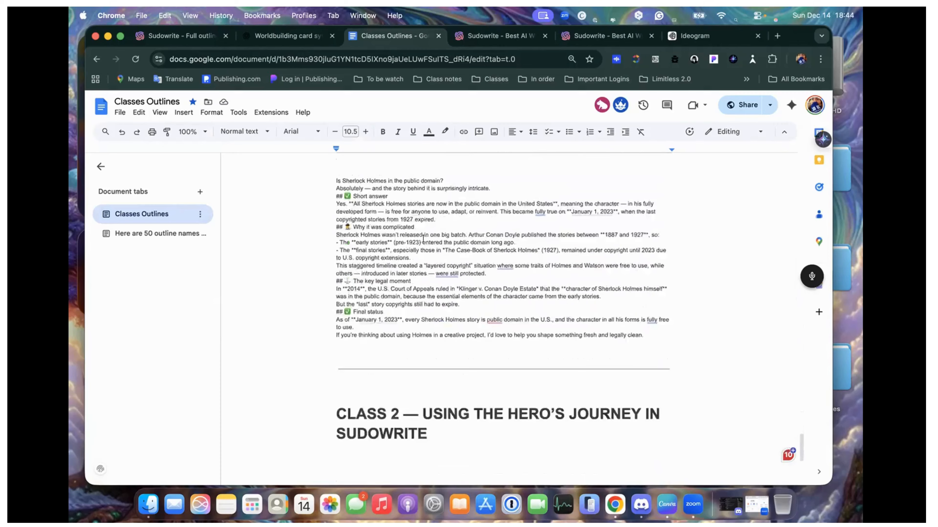
{"action": "scroll", "coordinate": [423, 239], "scroll_direction": "up", "scroll_amount": 9}
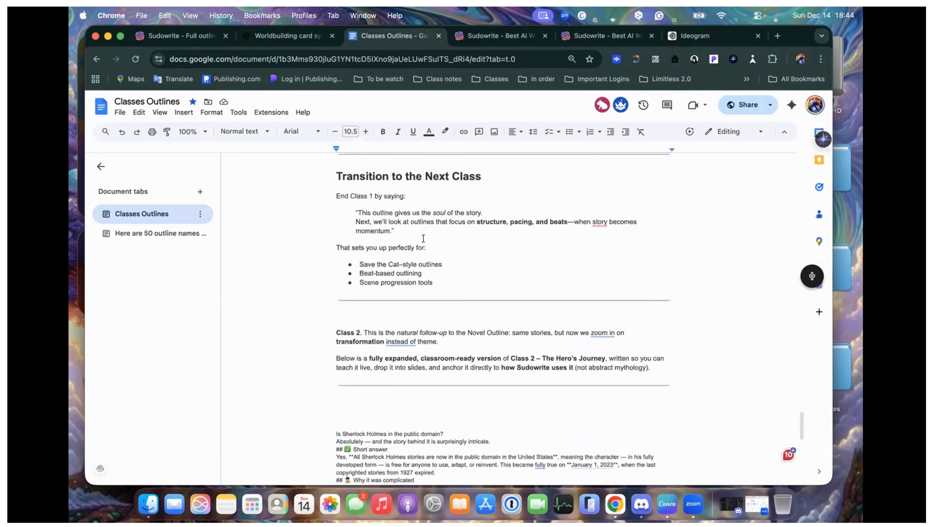
{"action": "scroll", "coordinate": [346, 227], "scroll_direction": "up", "scroll_amount": 3}
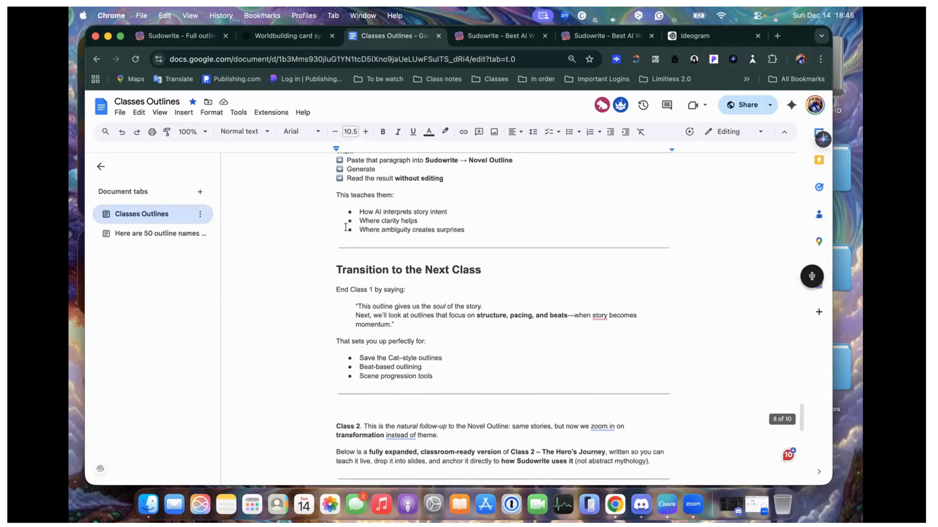
Glance at the ChatGPT chat, return to Sudowrite's Full outline and reread the opening of its Extra Instructions
{"action": "left_click", "coordinate": [281, 35]}
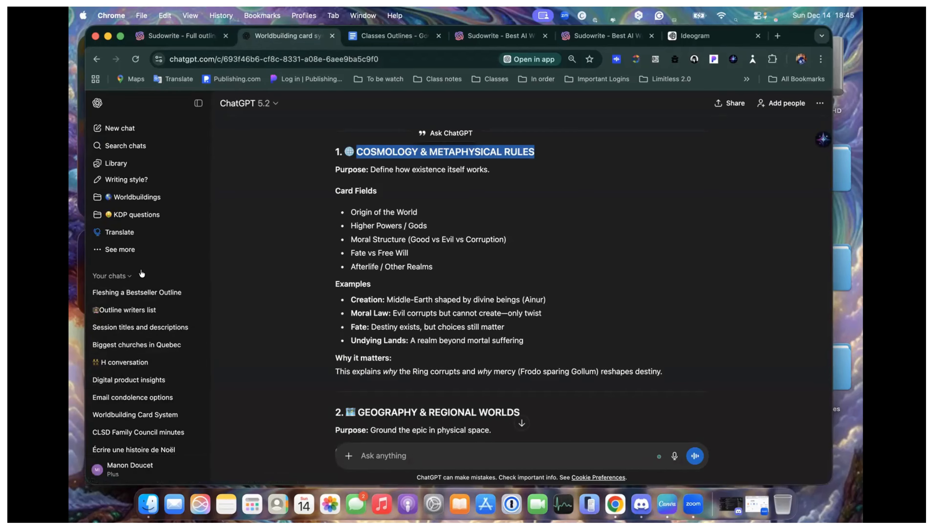
{"action": "left_click", "coordinate": [181, 37]}
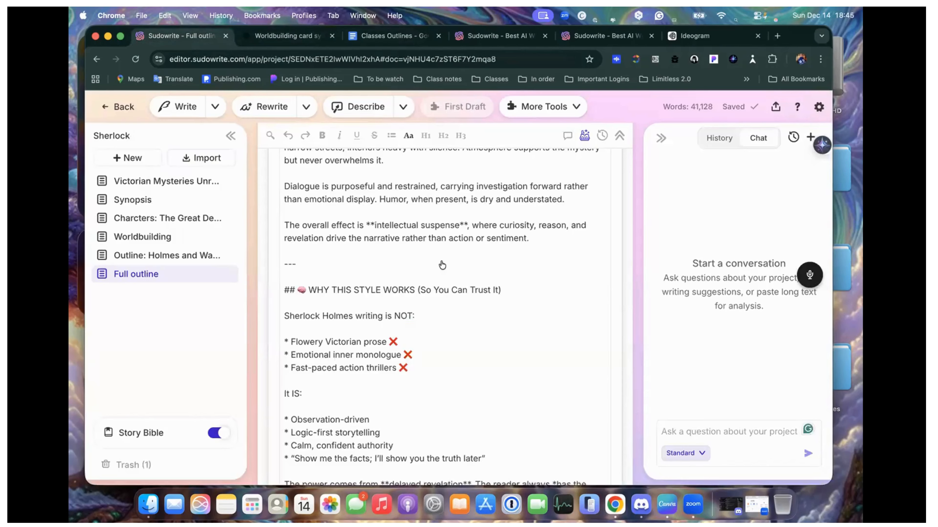
{"action": "scroll", "coordinate": [441, 260], "scroll_direction": "up", "scroll_amount": 15}
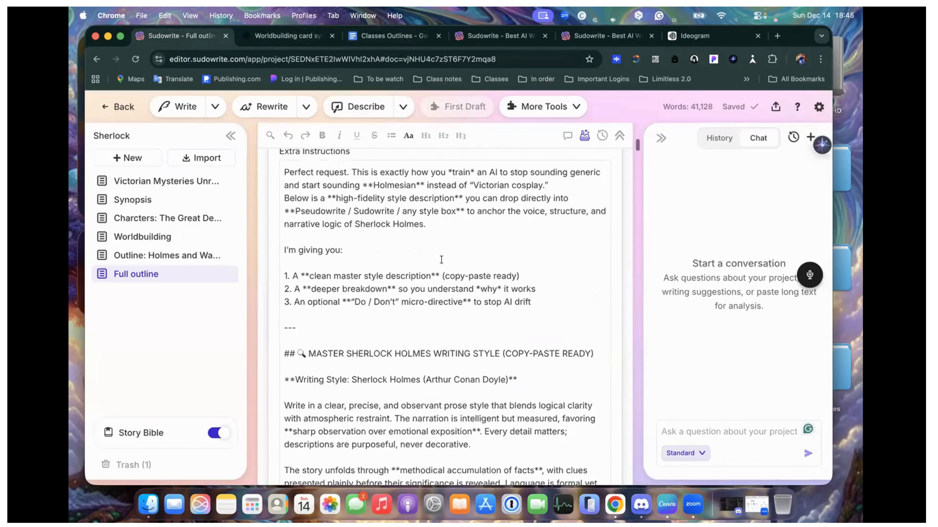
{"action": "scroll", "coordinate": [442, 260], "scroll_direction": "up", "scroll_amount": 1}
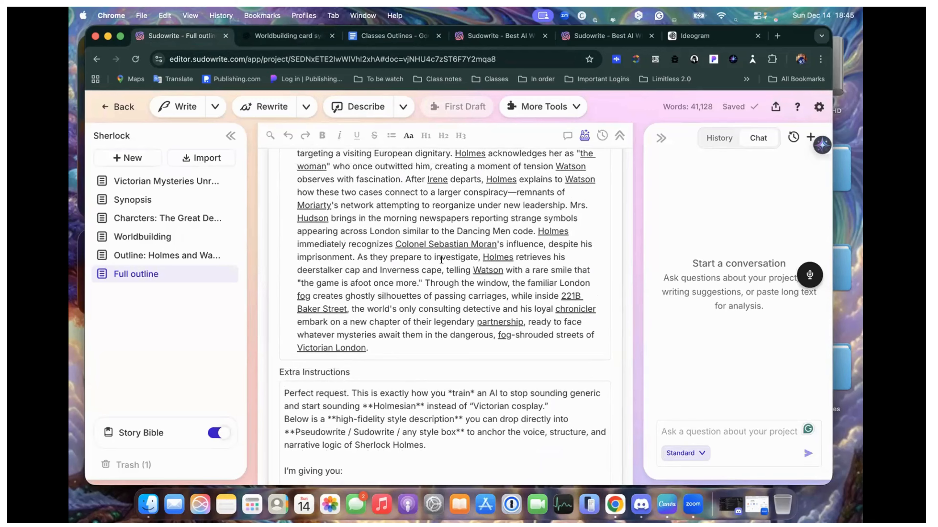
{"action": "scroll", "coordinate": [441, 260], "scroll_direction": "down", "scroll_amount": 7}
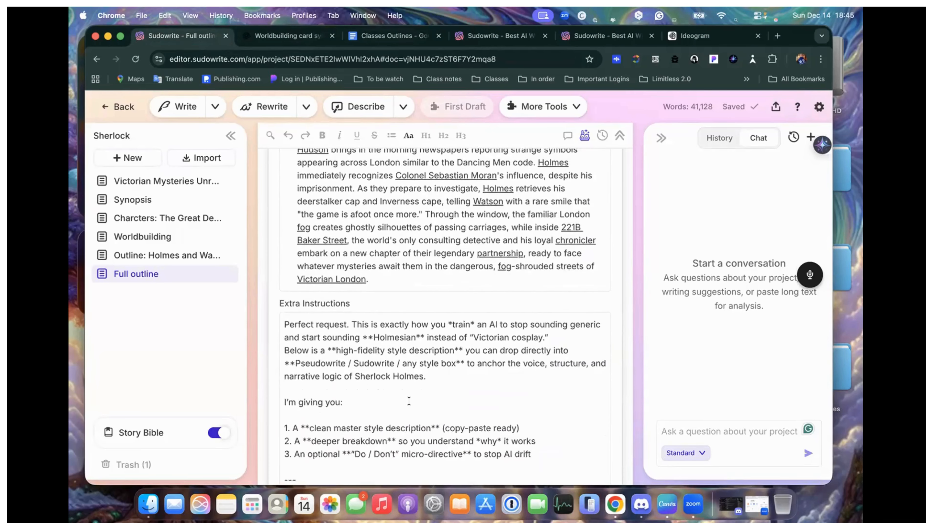
{"action": "scroll", "coordinate": [409, 401], "scroll_direction": "down", "scroll_amount": 1}
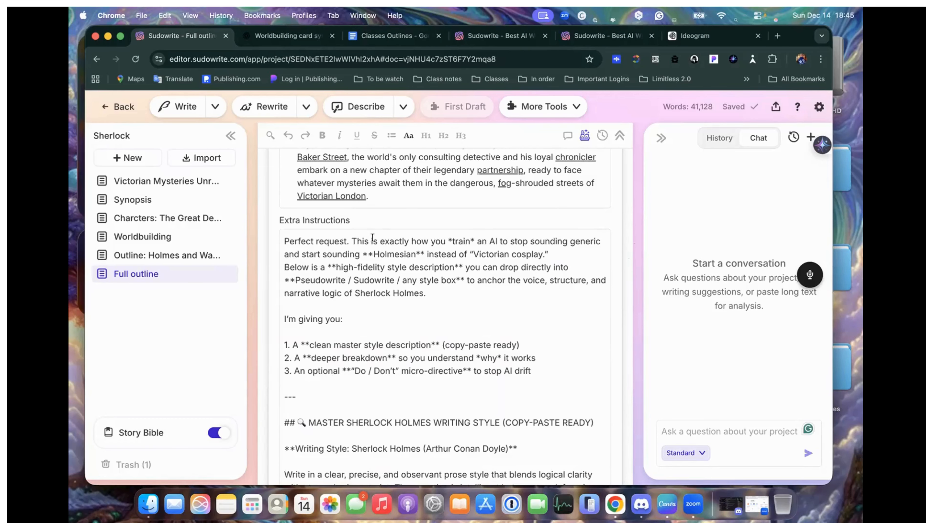
{"action": "scroll", "coordinate": [372, 238], "scroll_direction": "down", "scroll_amount": 2}
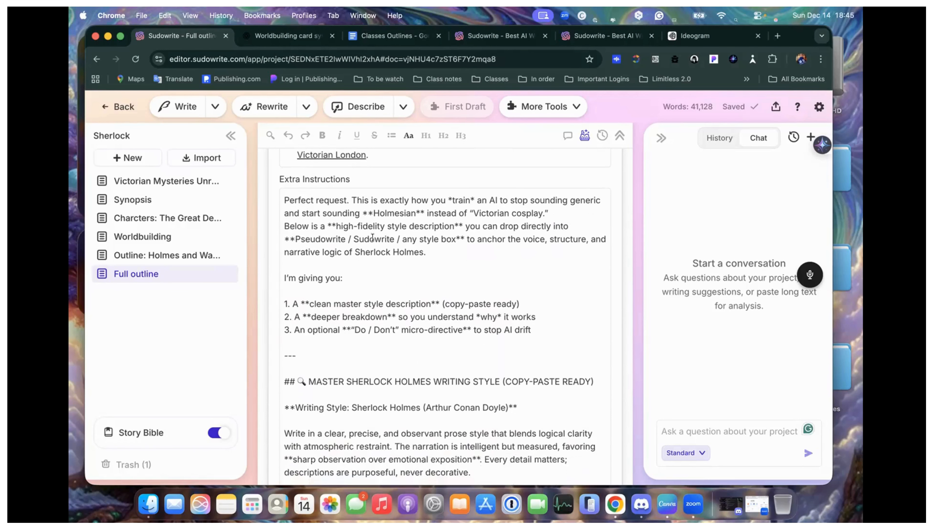
{"action": "scroll", "coordinate": [372, 238], "scroll_direction": "down", "scroll_amount": 2}
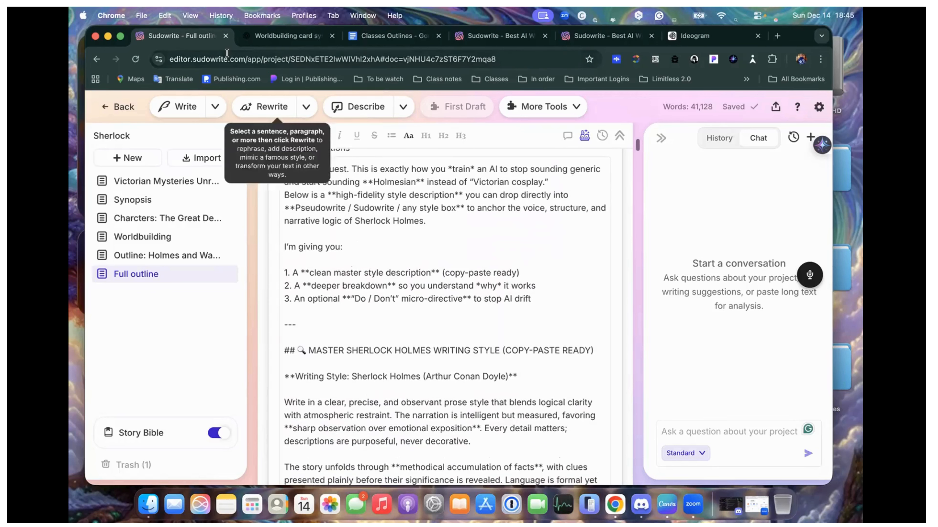
Switch to ChatGPT, open the chat search, try the query "sharl" and clear it
{"action": "left_click", "coordinate": [271, 37]}
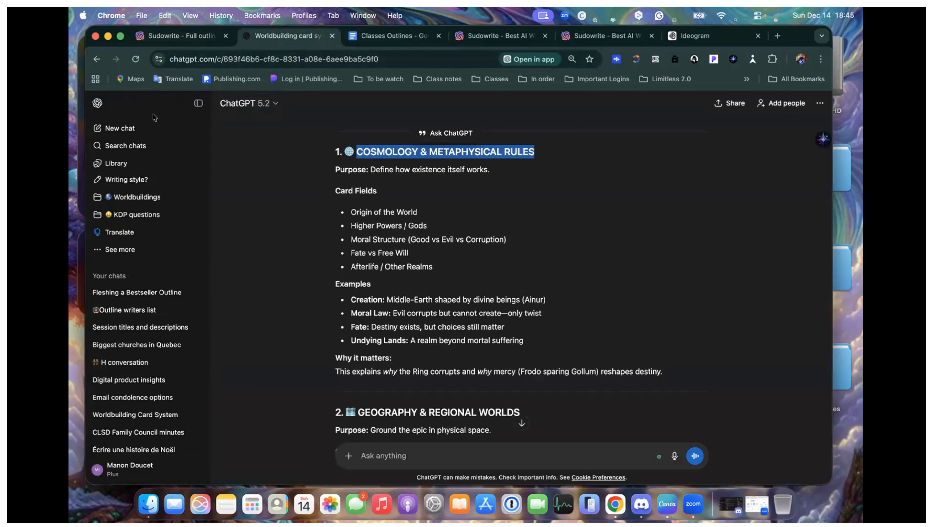
{"action": "left_click", "coordinate": [119, 146]}
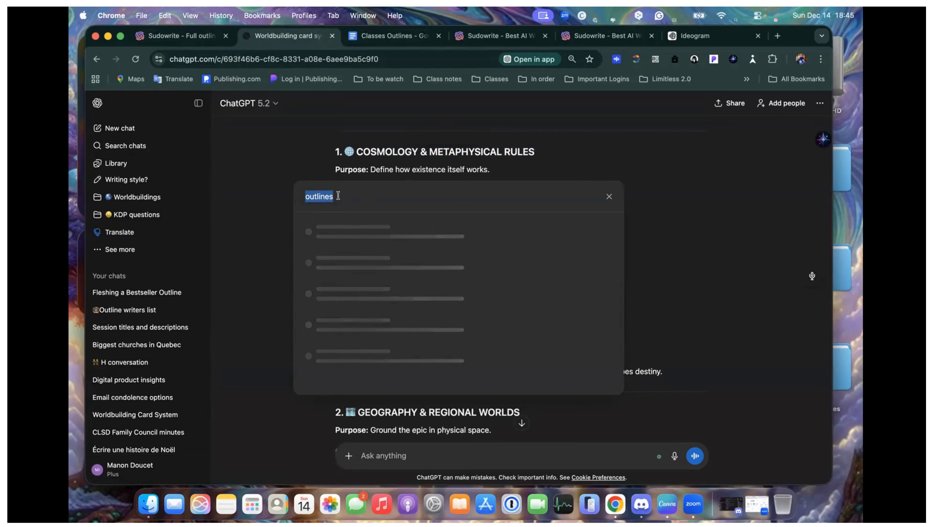
{"action": "type", "text": "shar"}
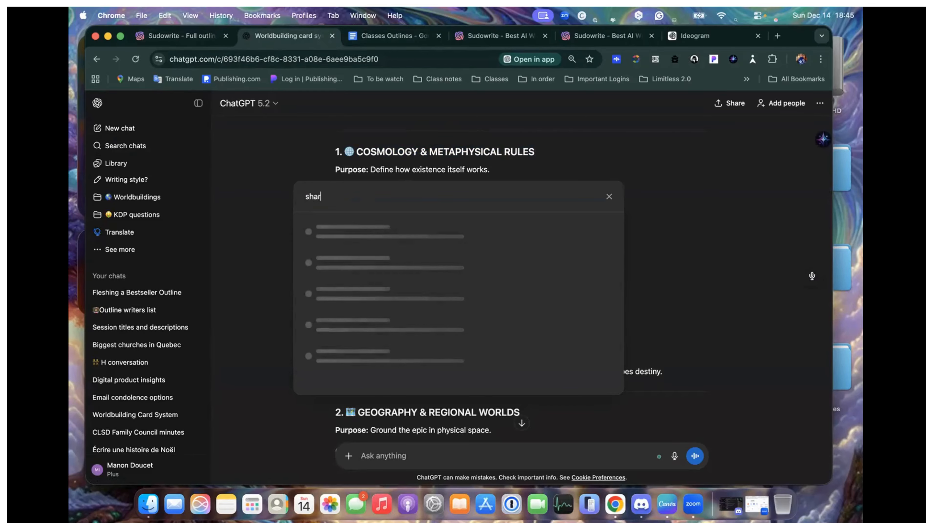
{"action": "type", "text": "l"}
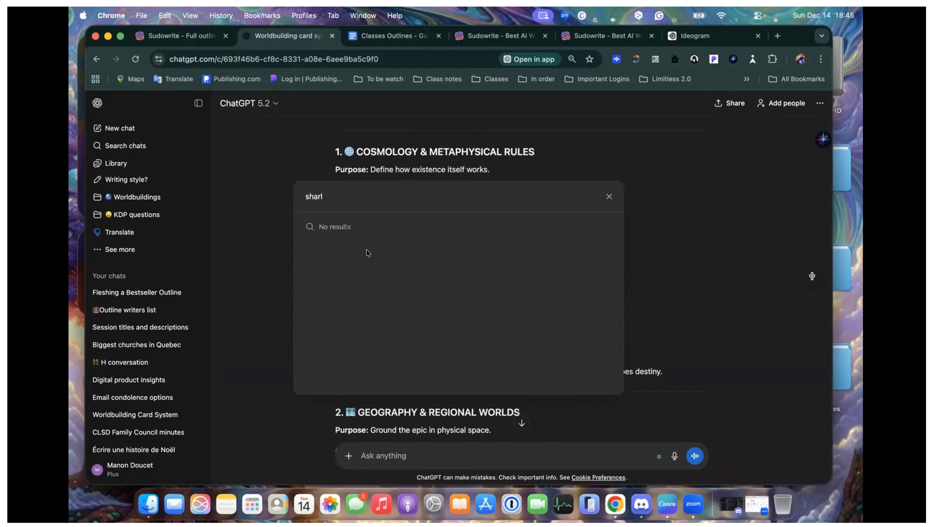
{"action": "key", "text": "BackSpace"}
{"action": "key", "text": "BackSpace"}
{"action": "key", "text": "BackSpace"}
{"action": "key", "text": "BackSpace"}
{"action": "key", "text": "BackSpace"}
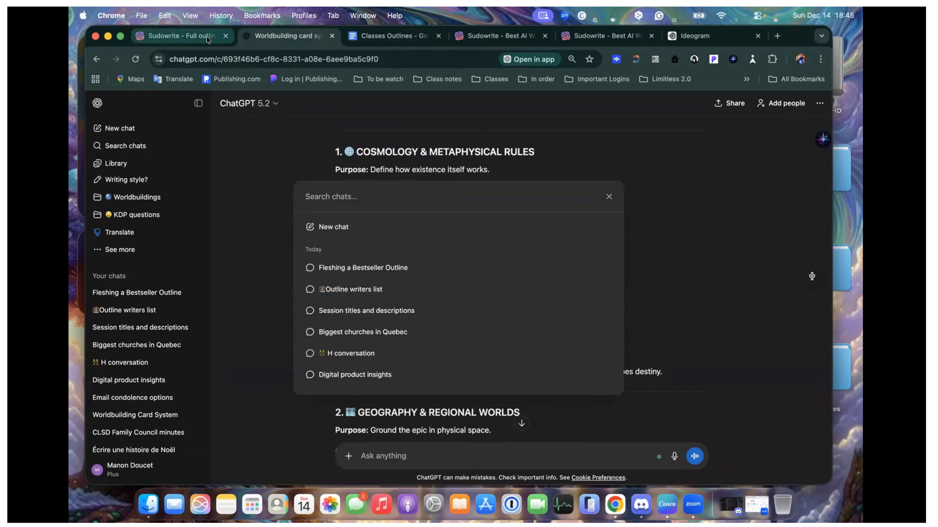
Return to Sudowrite and copy "SHERLOCK HOLMES WRITING STYLE" from the master style heading in the Extra Instructions
{"action": "left_click", "coordinate": [181, 36]}
{"action": "scroll", "coordinate": [399, 221], "scroll_direction": "up", "scroll_amount": 3}
{"action": "scroll", "coordinate": [399, 220], "scroll_direction": "up", "scroll_amount": 2}
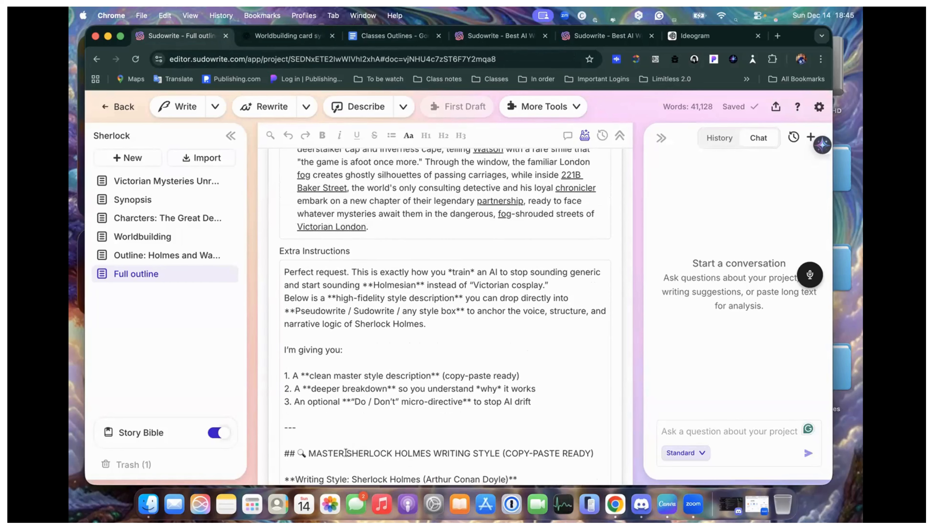
{"action": "left_click_drag", "start_coordinate": [347, 454], "coordinate": [498, 449]}
{"action": "key", "text": "super+c"}
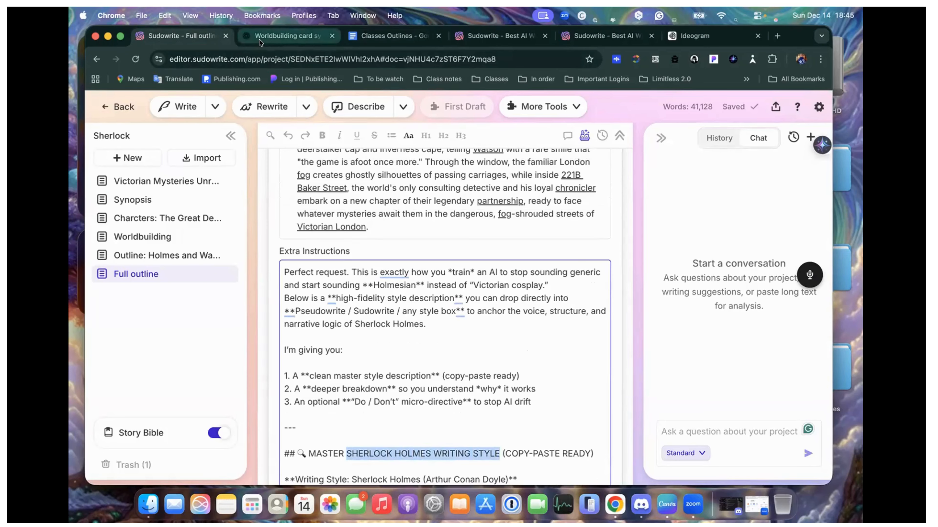
Search the ChatGPT chats for the copied phrase and open the "Sherlock Holmes writing style" chat
{"action": "left_click", "coordinate": [286, 36]}
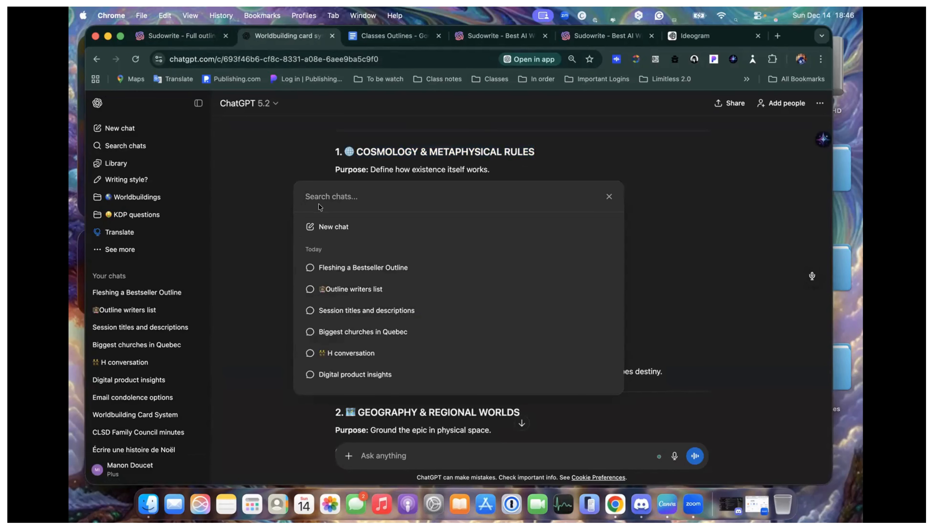
{"action": "key", "text": "super+v"}
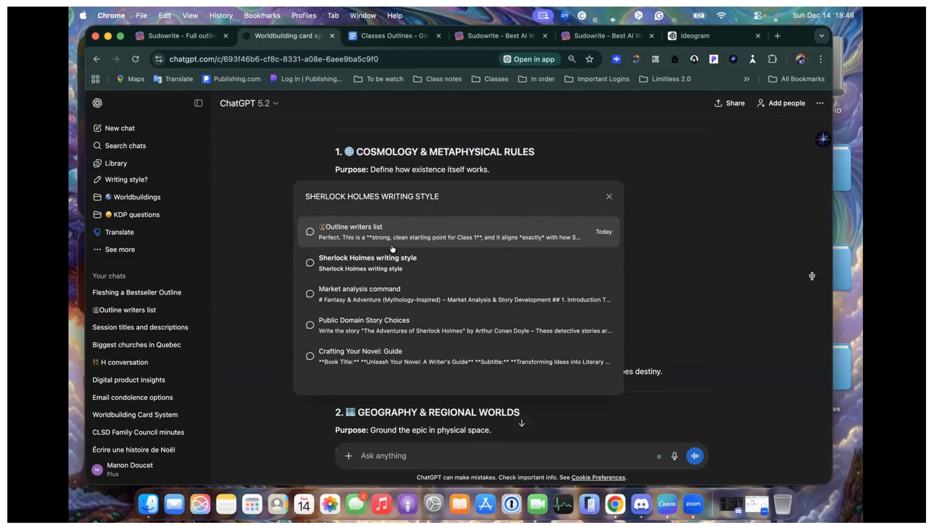
{"action": "left_click", "coordinate": [362, 264]}
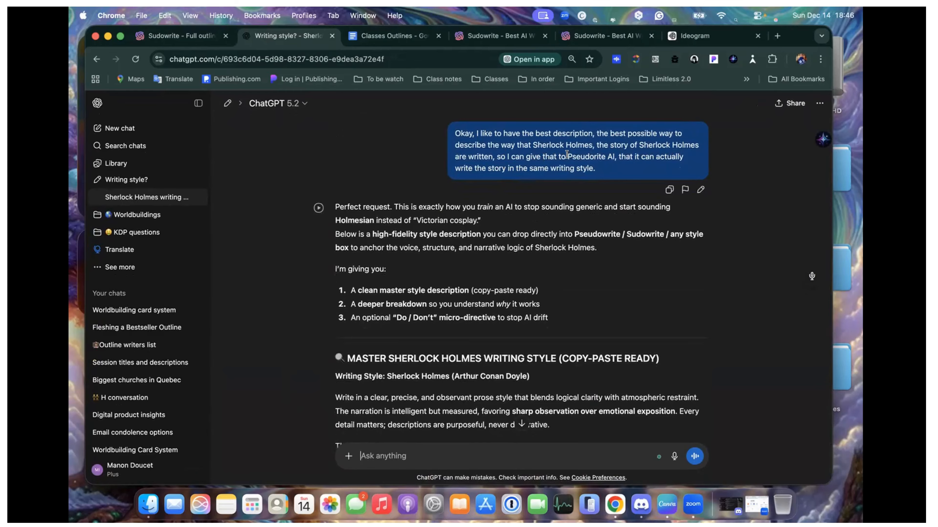
Review the chat's original request and master style description, highlighting "Pseudorite" and the style paragraphs
{"action": "left_click_drag", "start_coordinate": [567, 155], "coordinate": [606, 158]}
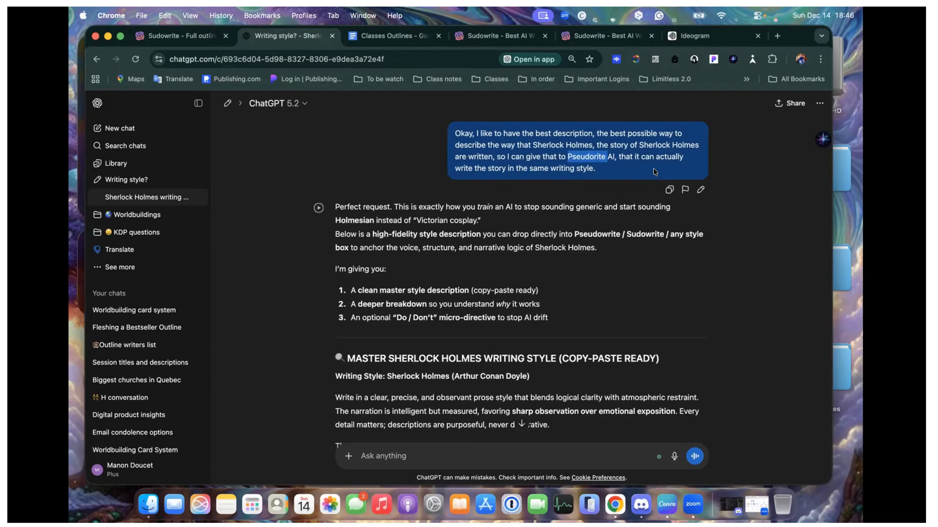
{"action": "scroll", "coordinate": [654, 171], "scroll_direction": "down", "scroll_amount": 1}
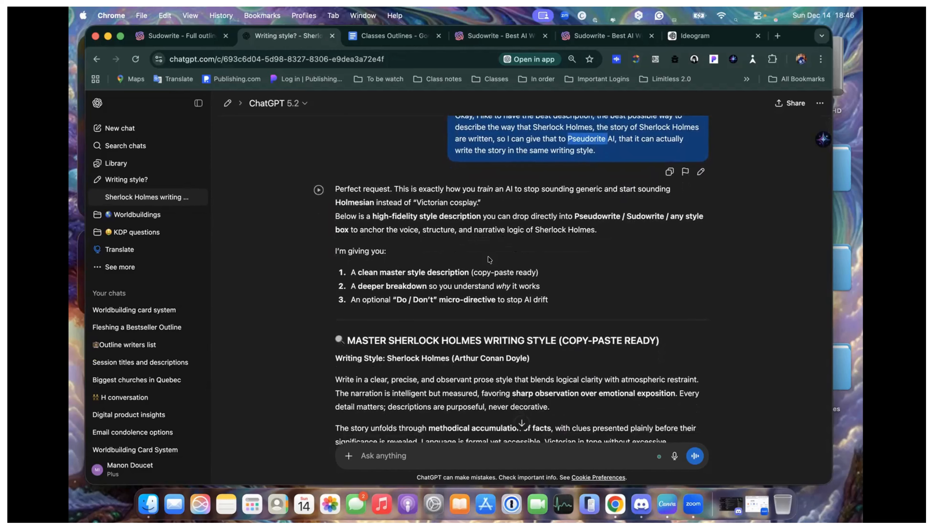
{"action": "scroll", "coordinate": [488, 259], "scroll_direction": "down", "scroll_amount": 2}
{"action": "scroll", "coordinate": [488, 260], "scroll_direction": "down", "scroll_amount": 9}
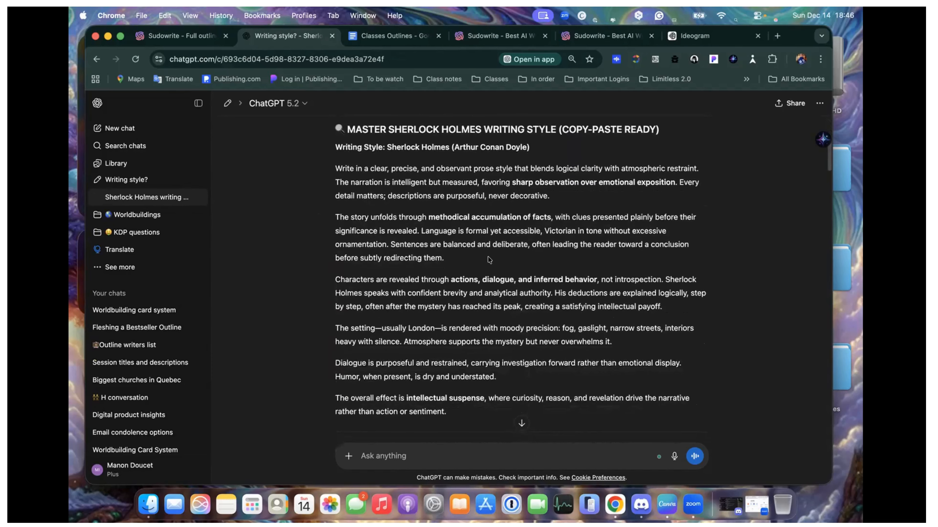
{"action": "scroll", "coordinate": [471, 220], "scroll_direction": "up", "scroll_amount": 1}
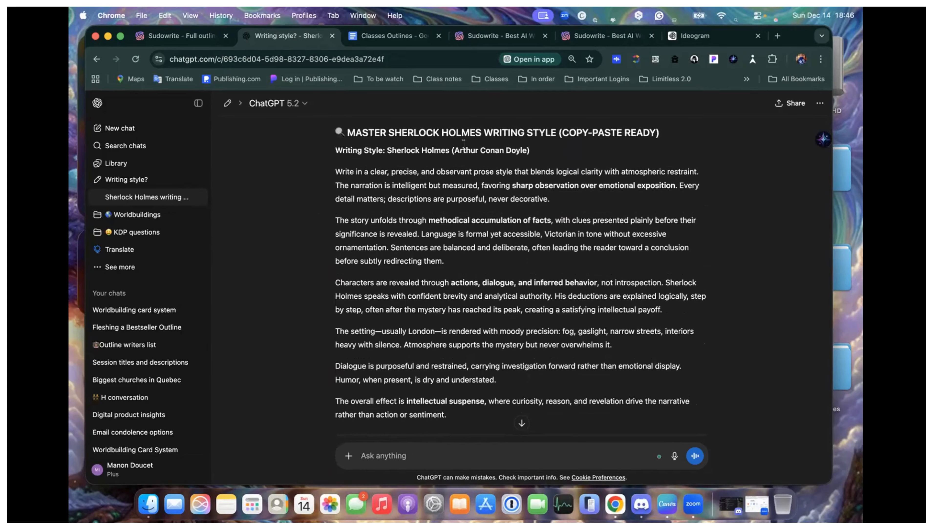
{"action": "left_click_drag", "start_coordinate": [334, 172], "coordinate": [460, 298]}
{"action": "scroll", "coordinate": [460, 298], "scroll_direction": "down", "scroll_amount": 3}
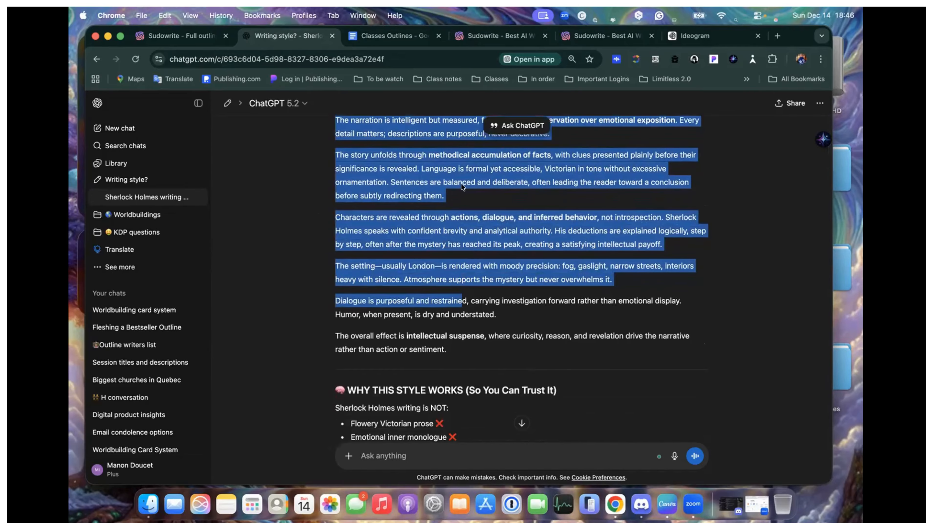
Go back to Sudowrite's Full outline and view the style lock prompt, prose generation settings and opening Scene 1 text
{"action": "left_click", "coordinate": [181, 35]}
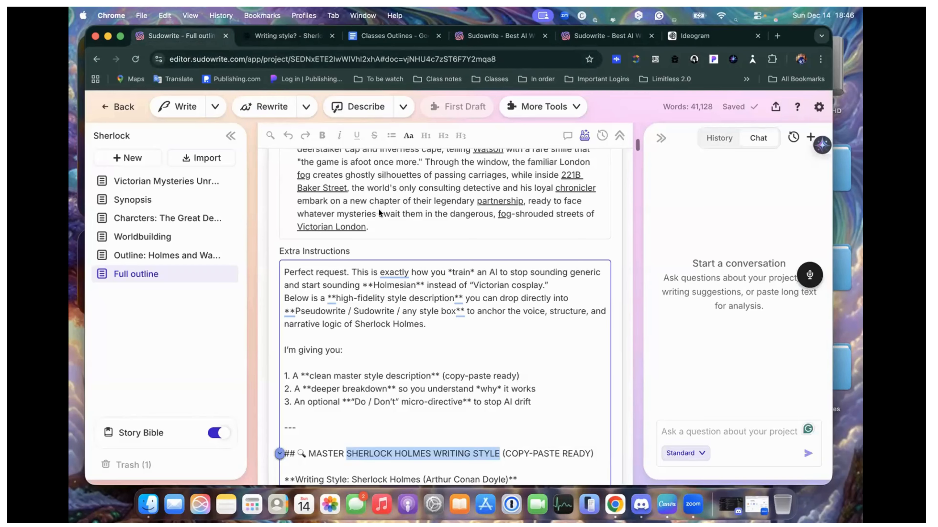
{"action": "scroll", "coordinate": [378, 211], "scroll_direction": "down", "scroll_amount": 10}
{"action": "scroll", "coordinate": [378, 210], "scroll_direction": "down", "scroll_amount": 15}
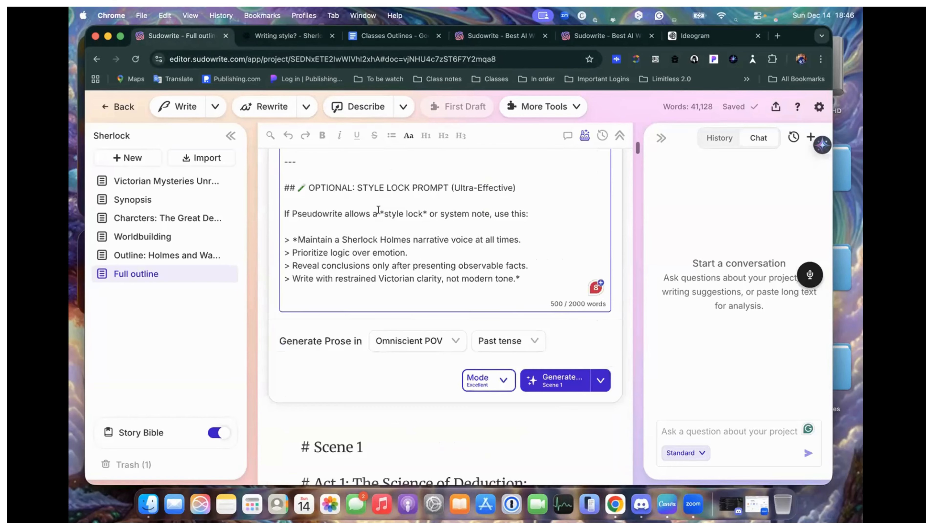
{"action": "scroll", "coordinate": [378, 211], "scroll_direction": "down", "scroll_amount": 7}
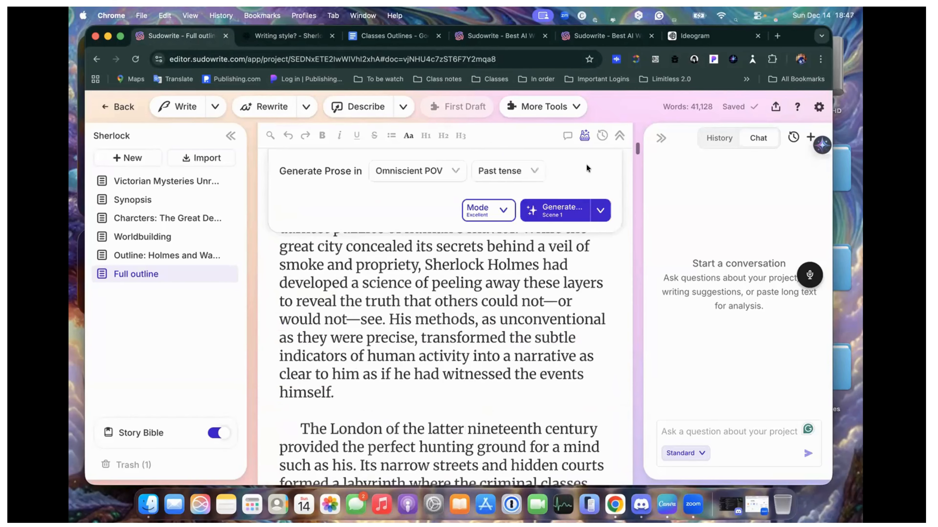
View the Excellent prose mode's details and its optional style examples field, then close the mode settings
{"action": "left_click", "coordinate": [509, 210]}
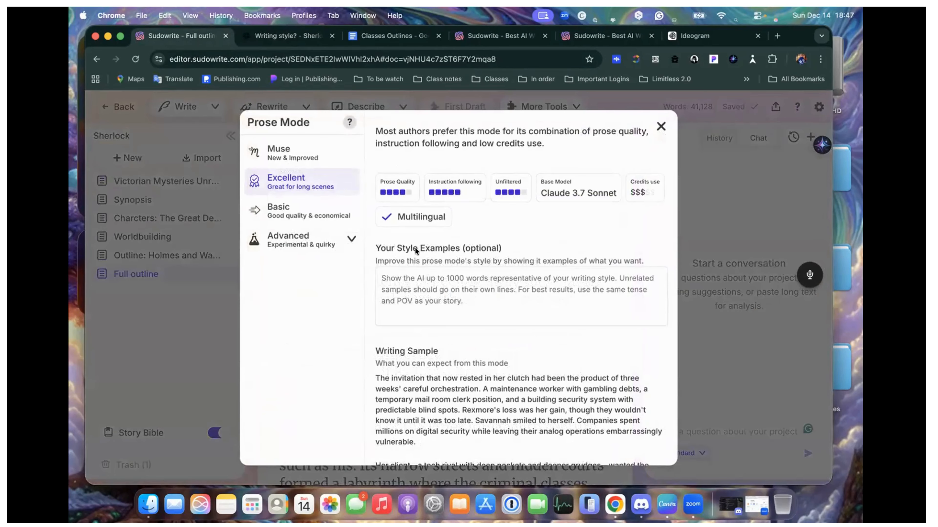
{"action": "left_click", "coordinate": [424, 285]}
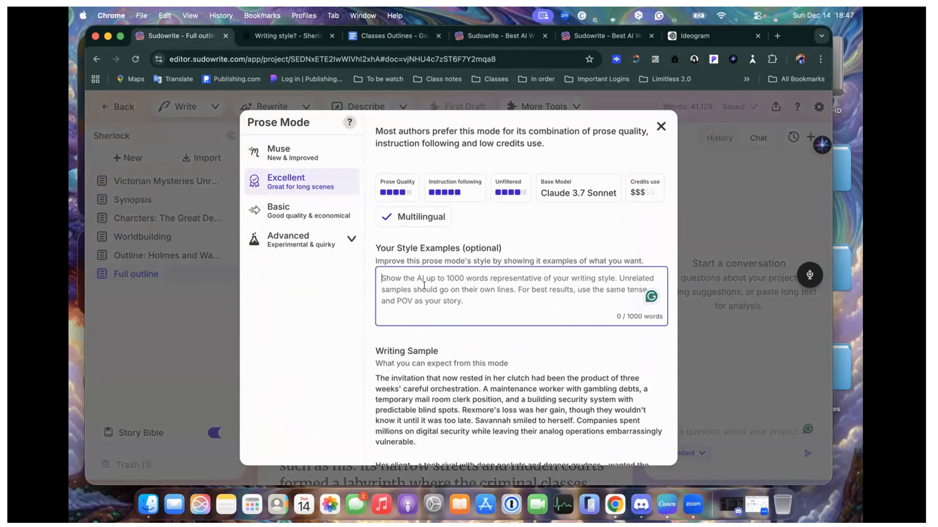
{"action": "left_click", "coordinate": [661, 127]}
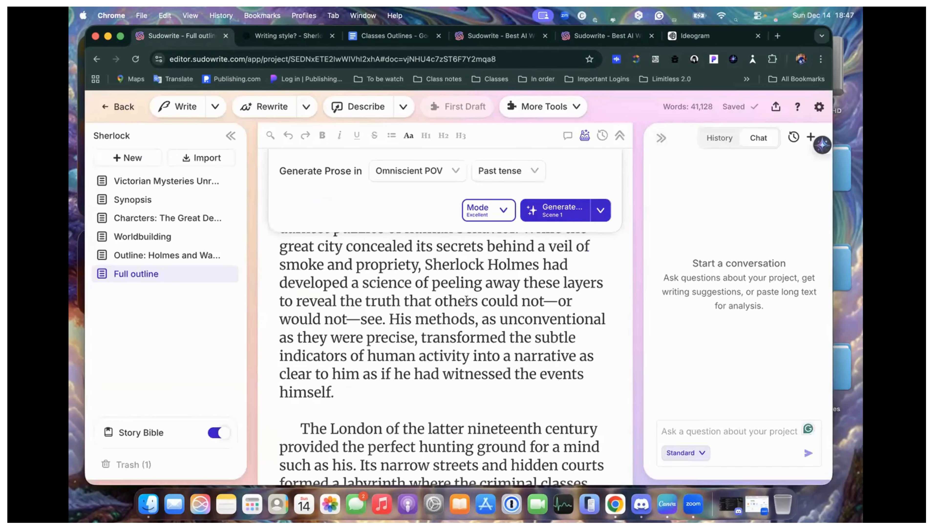
Switch to the ChatGPT writing style chat, skim down to the anti-drift rules, and return to the master style with its text deselected
{"action": "left_click", "coordinate": [316, 36]}
{"action": "scroll", "coordinate": [396, 221], "scroll_direction": "down", "scroll_amount": 5}
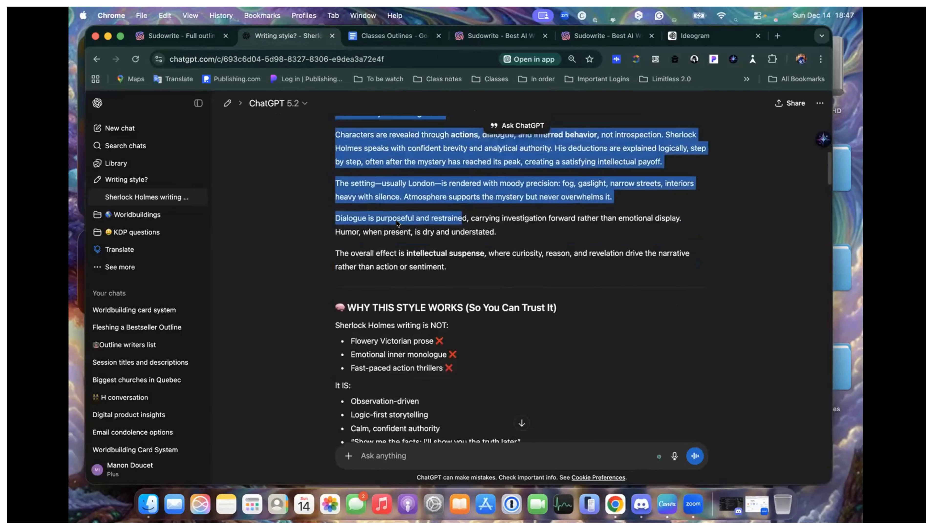
{"action": "scroll", "coordinate": [395, 220], "scroll_direction": "down", "scroll_amount": 7}
{"action": "scroll", "coordinate": [395, 220], "scroll_direction": "down", "scroll_amount": 5}
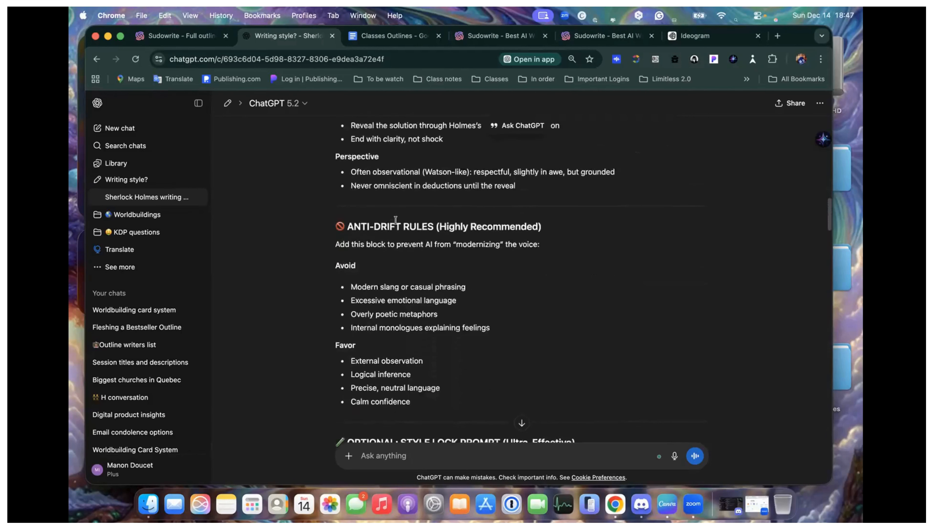
{"action": "scroll", "coordinate": [395, 220], "scroll_direction": "down", "scroll_amount": 8}
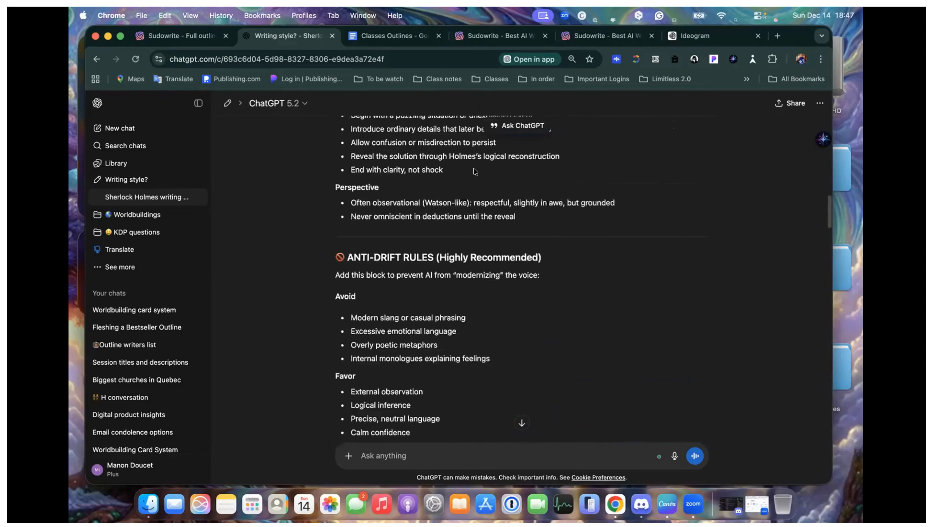
{"action": "scroll", "coordinate": [474, 172], "scroll_direction": "up", "scroll_amount": 12}
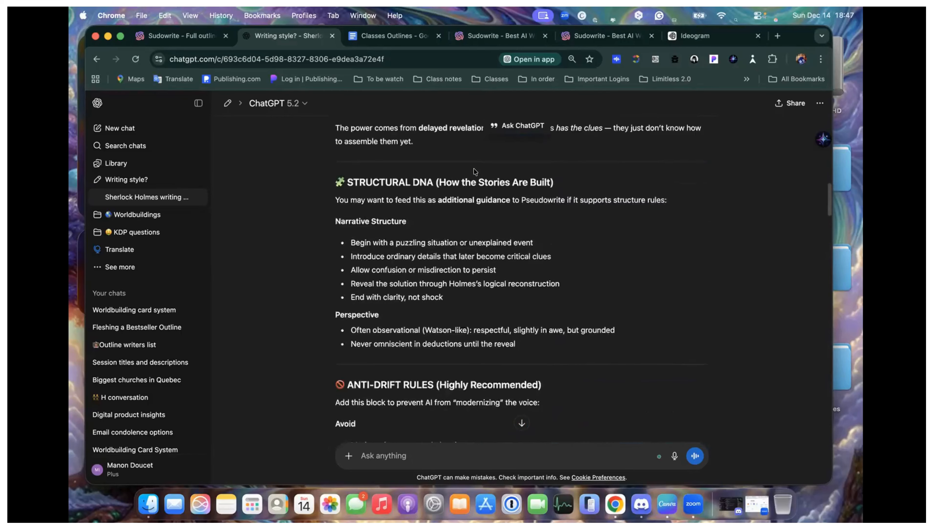
{"action": "scroll", "coordinate": [473, 169], "scroll_direction": "up", "scroll_amount": 5}
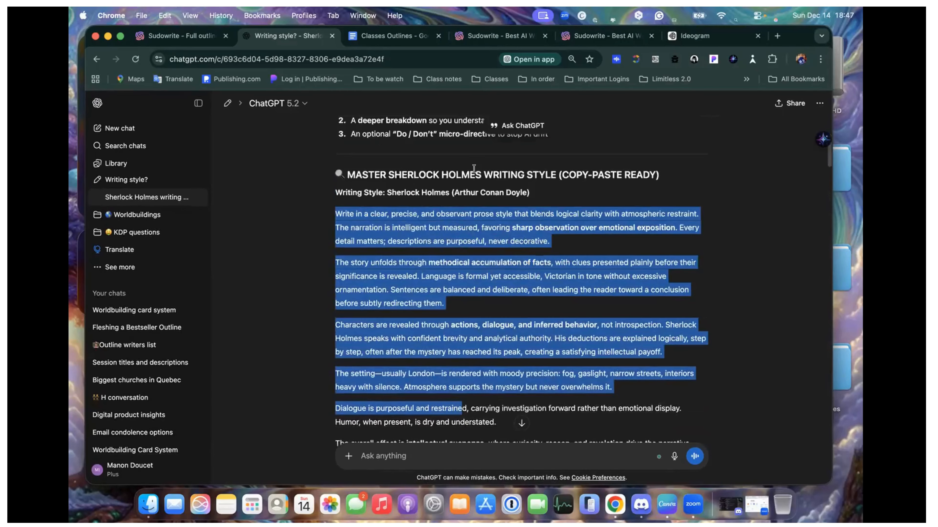
{"action": "left_click", "coordinate": [476, 164]}
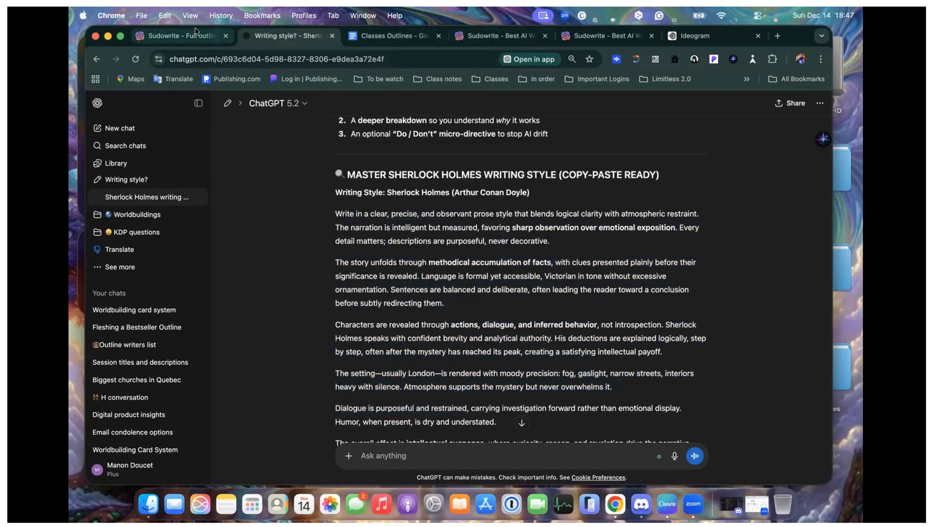
Go back to Sudowrite's Full outline and compare its Extra Instructions from the opening lines through the master style description
{"action": "left_click", "coordinate": [178, 35]}
{"action": "scroll", "coordinate": [340, 273], "scroll_direction": "down", "scroll_amount": 20}
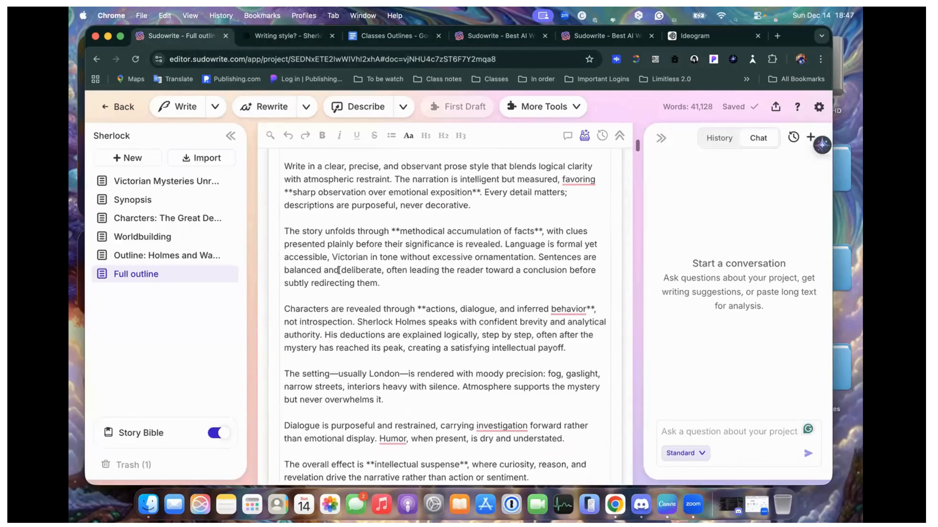
{"action": "scroll", "coordinate": [339, 272], "scroll_direction": "up", "scroll_amount": 15}
{"action": "scroll", "coordinate": [339, 270], "scroll_direction": "down", "scroll_amount": 10}
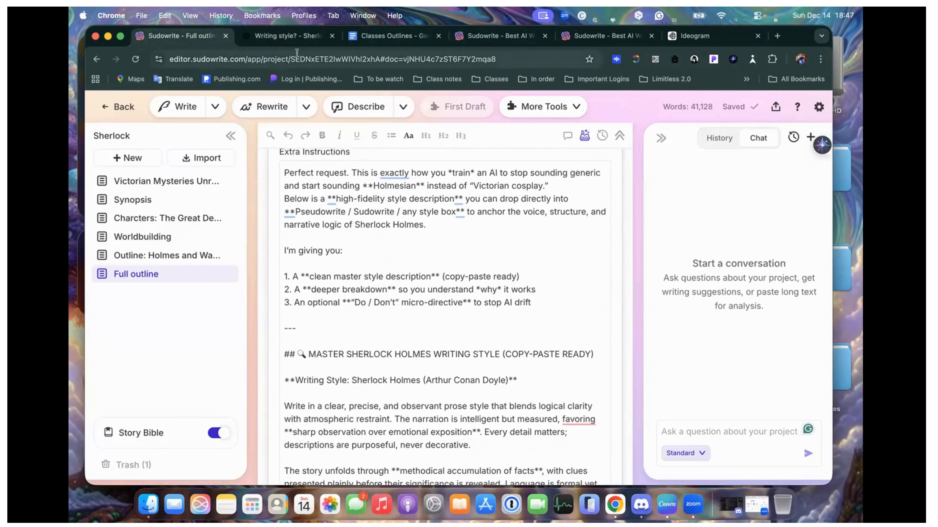
Return to the ChatGPT chat and review the original request, the reply's introduction and the master Sherlock Holmes writing style
{"action": "left_click", "coordinate": [309, 38]}
{"action": "scroll", "coordinate": [389, 228], "scroll_direction": "up", "scroll_amount": 3}
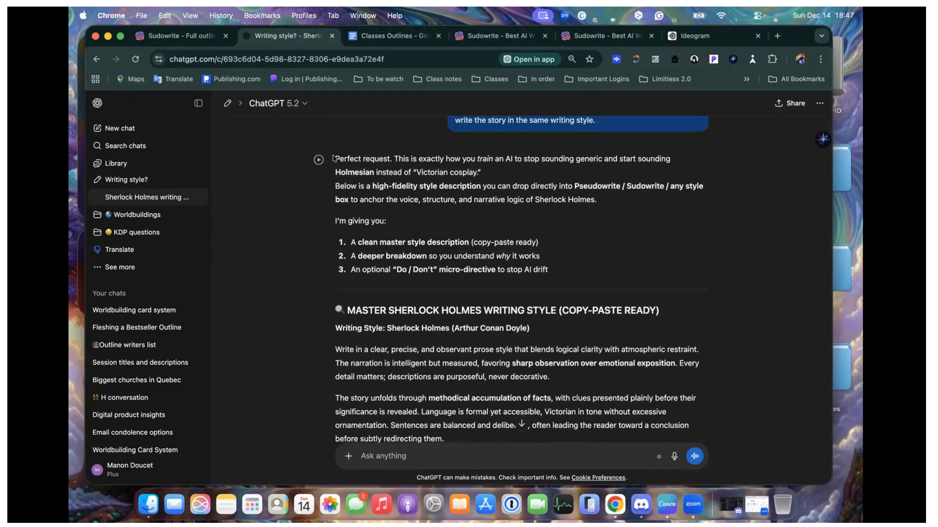
{"action": "scroll", "coordinate": [416, 179], "scroll_direction": "up", "scroll_amount": 2}
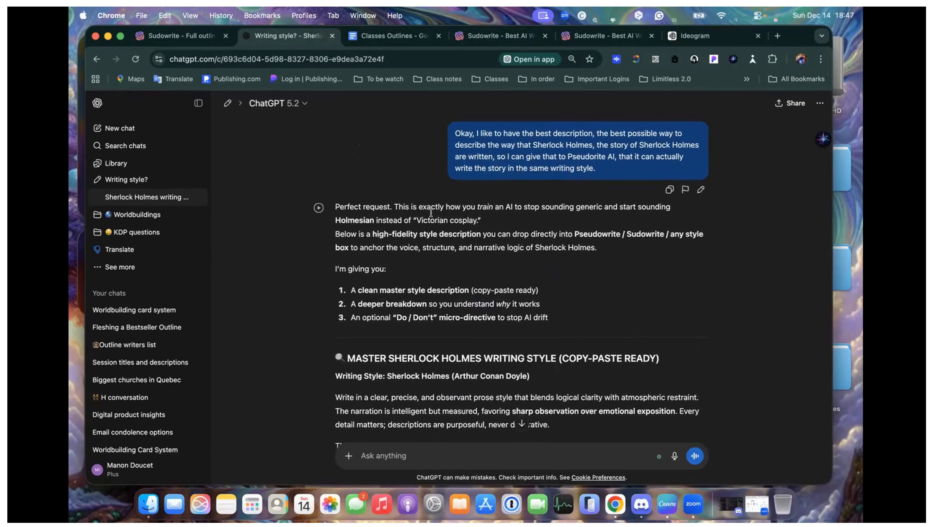
{"action": "scroll", "coordinate": [421, 218], "scroll_direction": "down", "scroll_amount": 2}
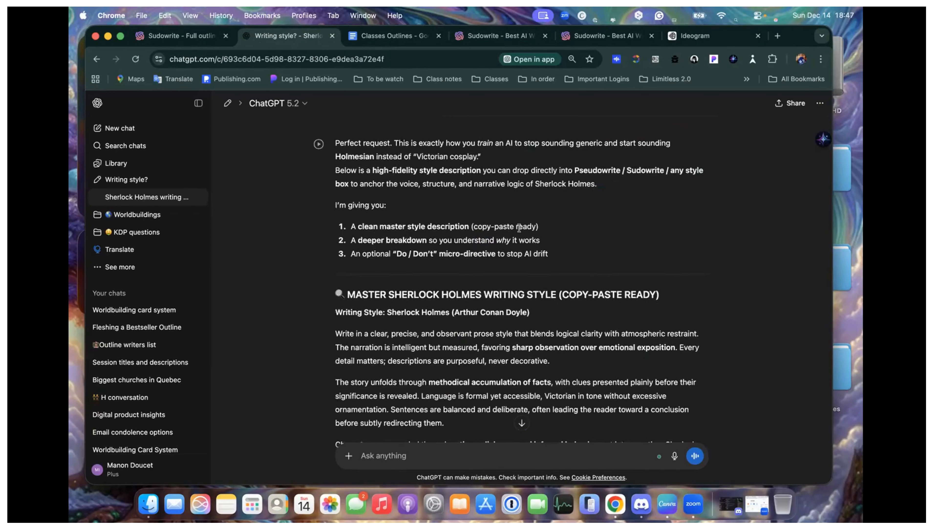
{"action": "scroll", "coordinate": [406, 203], "scroll_direction": "down", "scroll_amount": 4}
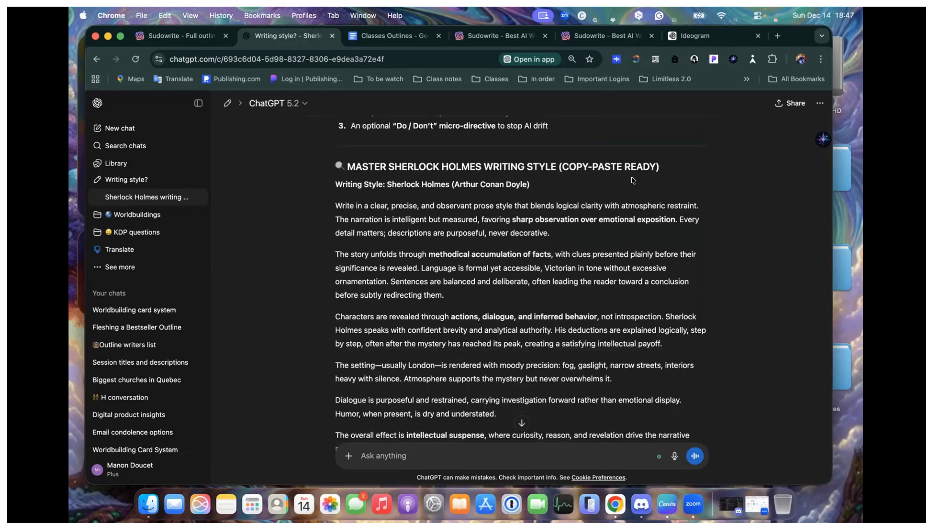
{"action": "scroll", "coordinate": [633, 181], "scroll_direction": "down", "scroll_amount": 1}
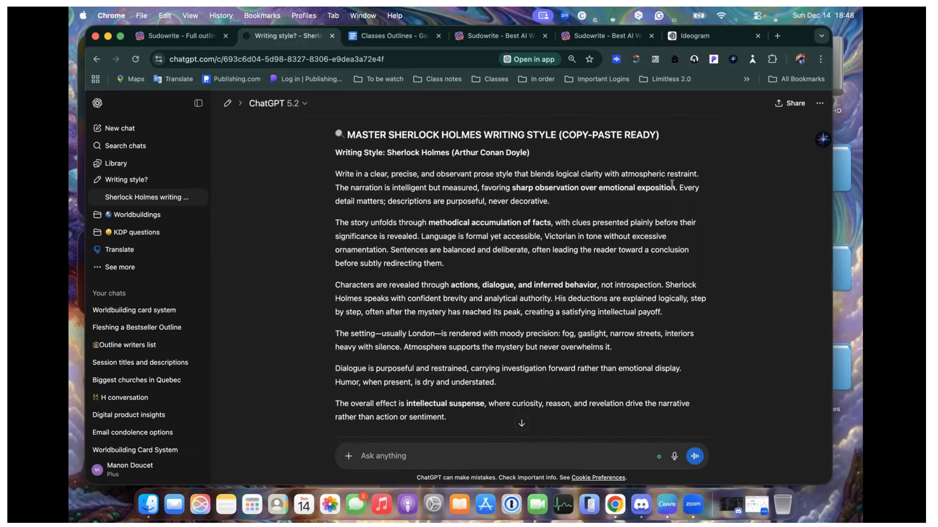
Examine the rest of the reply: why the style works, structural DNA, anti-drift rules and the optional style lock prompt
{"action": "scroll", "coordinate": [671, 183], "scroll_direction": "down", "scroll_amount": 5}
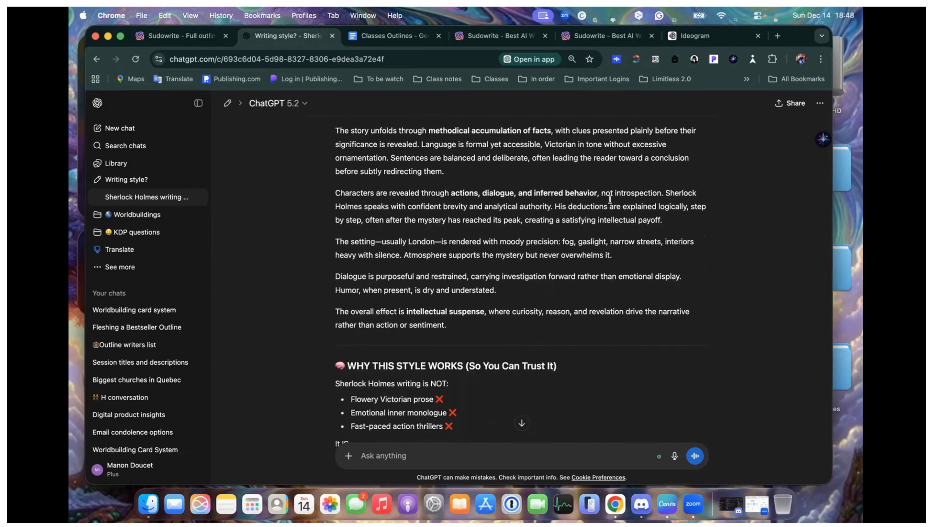
{"action": "scroll", "coordinate": [609, 199], "scroll_direction": "down", "scroll_amount": 1}
{"action": "scroll", "coordinate": [609, 199], "scroll_direction": "down", "scroll_amount": 7}
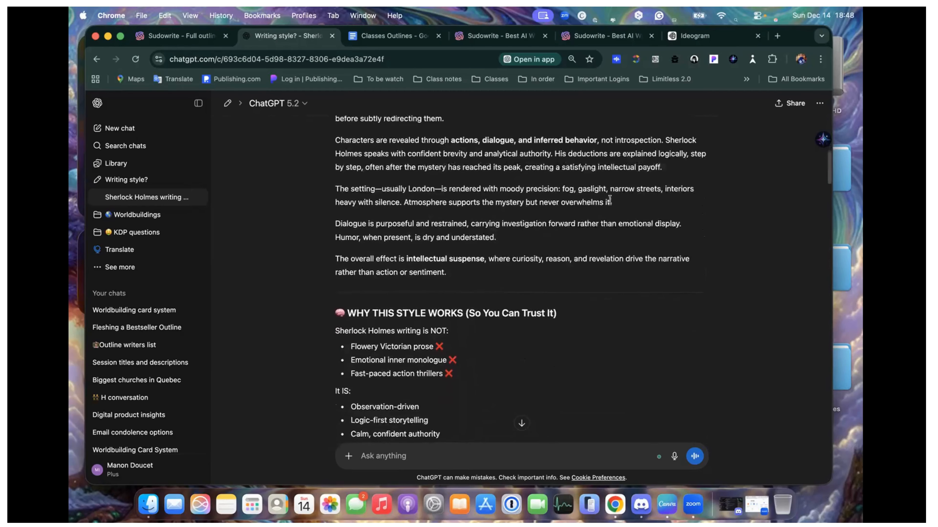
{"action": "scroll", "coordinate": [610, 204], "scroll_direction": "up", "scroll_amount": 2}
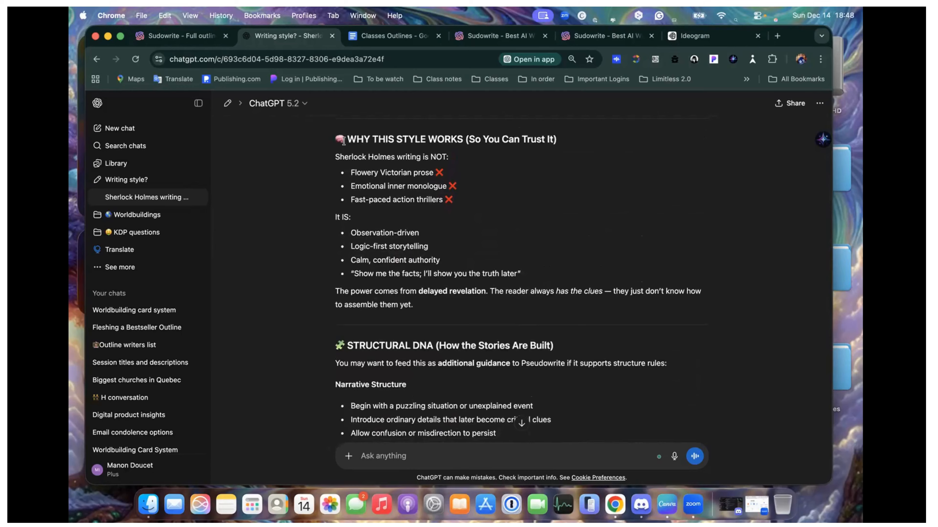
{"action": "scroll", "coordinate": [490, 207], "scroll_direction": "down", "scroll_amount": 1}
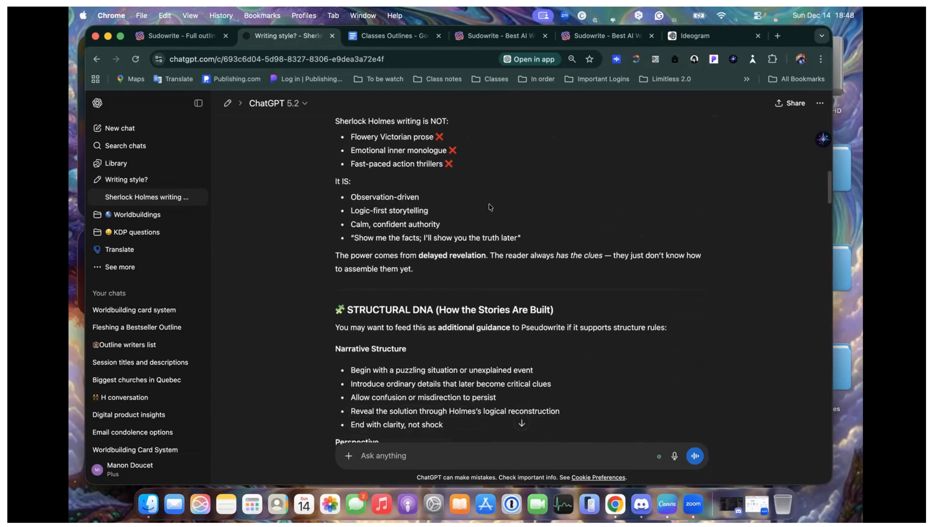
{"action": "scroll", "coordinate": [490, 208], "scroll_direction": "down", "scroll_amount": 10}
{"action": "scroll", "coordinate": [488, 204], "scroll_direction": "down", "scroll_amount": 8}
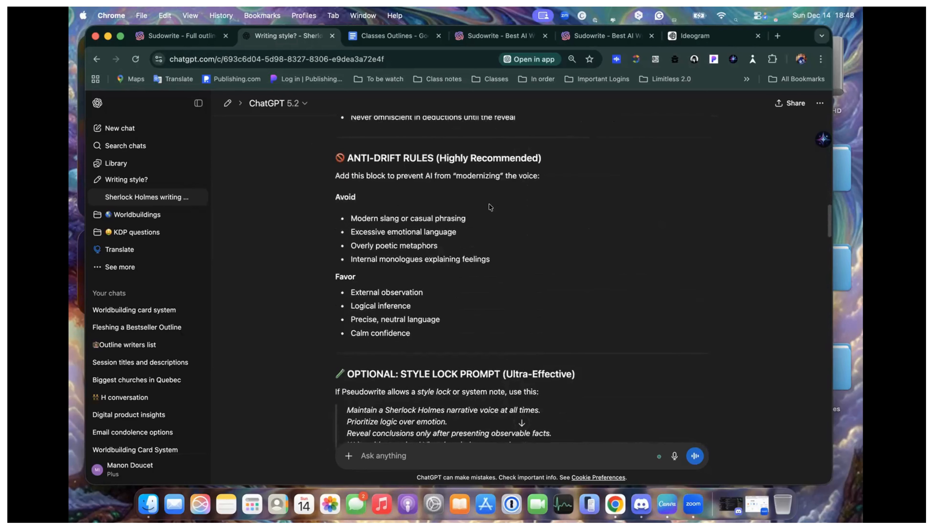
{"action": "scroll", "coordinate": [489, 207], "scroll_direction": "down", "scroll_amount": 1}
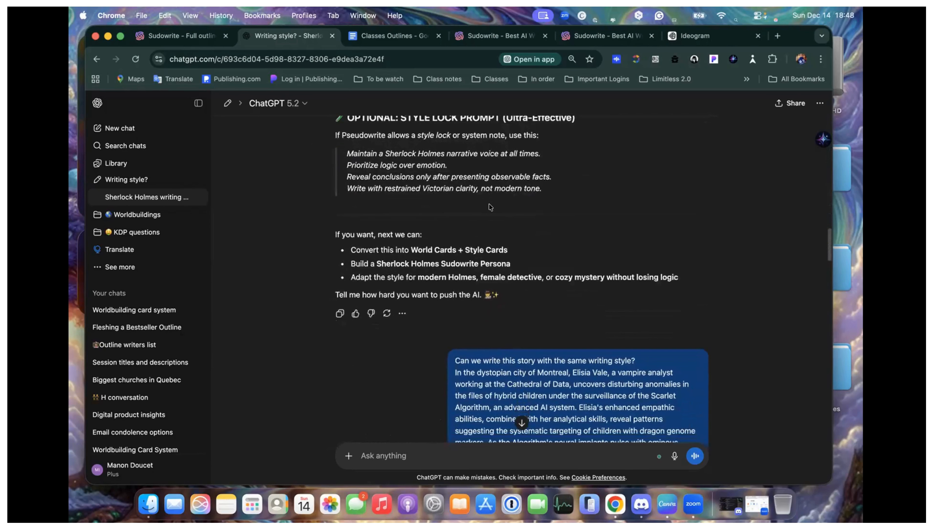
Copy the full text of the original request asking for the best description of the Sherlock Holmes writing style
{"action": "scroll", "coordinate": [487, 204], "scroll_direction": "up", "scroll_amount": 20}
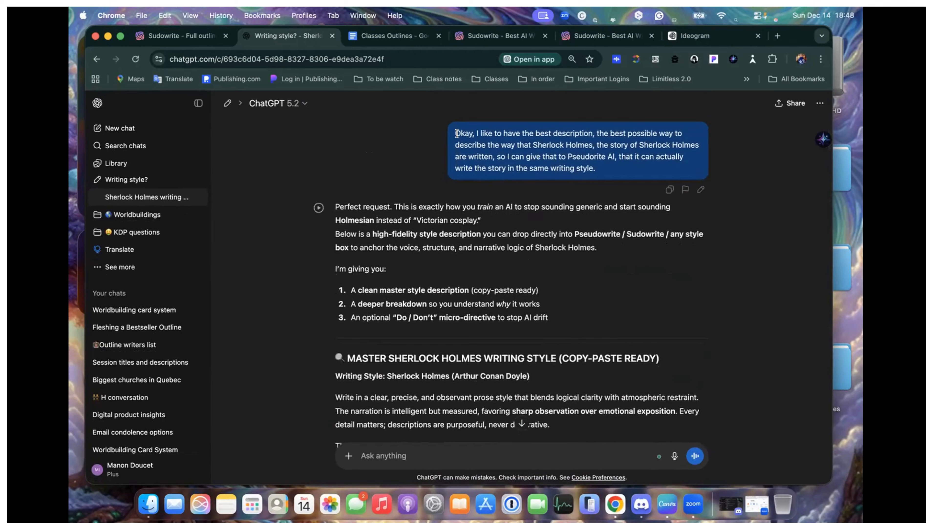
{"action": "left_click_drag", "start_coordinate": [456, 133], "coordinate": [598, 173]}
{"action": "key", "text": "super+c"}
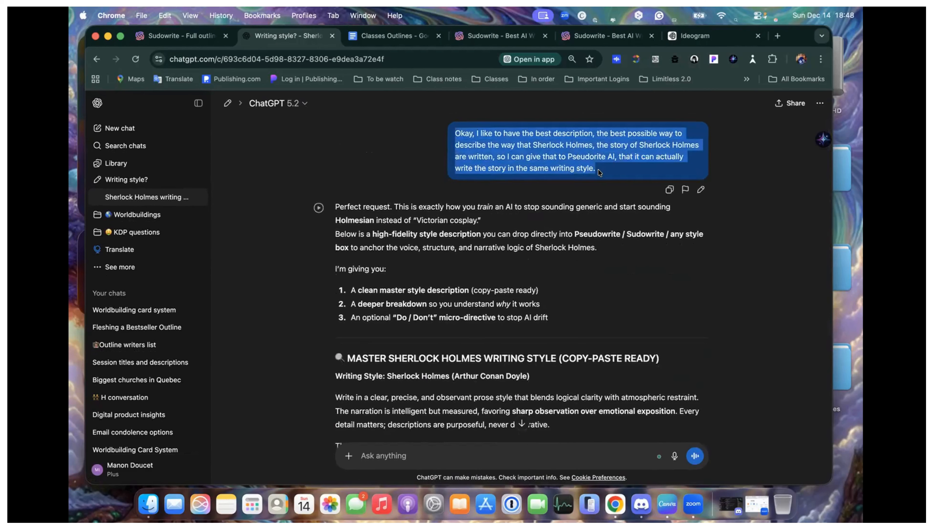
In the Classes Outlines document, add the line "Prompt for Extra Instruction" below the last class notes link, followed by blank space
{"action": "left_click", "coordinate": [416, 40]}
{"action": "scroll", "coordinate": [425, 225], "scroll_direction": "up", "scroll_amount": 10}
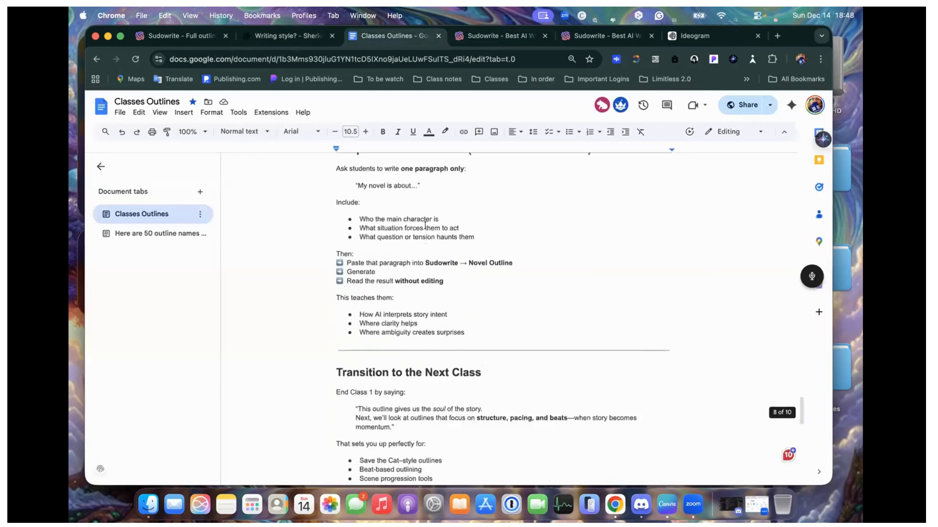
{"action": "scroll", "coordinate": [425, 225], "scroll_direction": "down", "scroll_amount": 3}
{"action": "scroll", "coordinate": [517, 259], "scroll_direction": "up", "scroll_amount": 8}
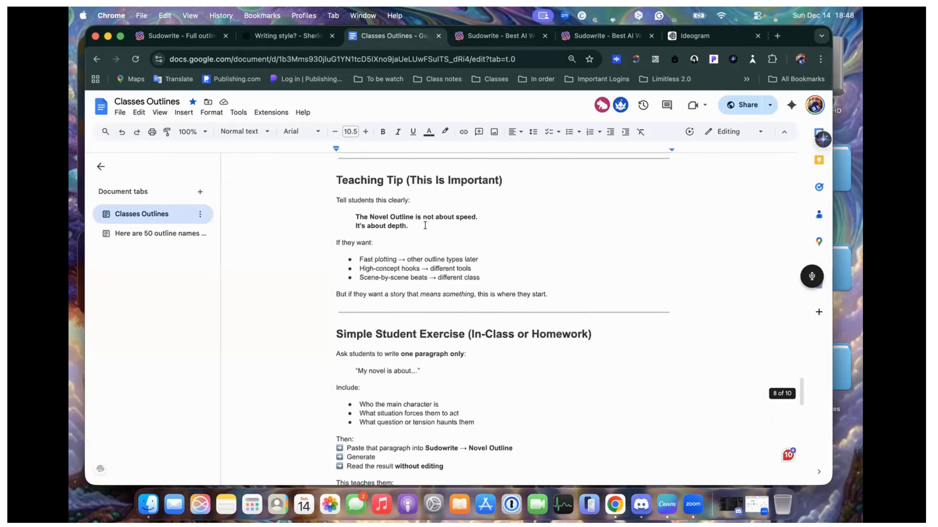
{"action": "left_click", "coordinate": [561, 276]}
{"action": "key", "text": "Return"}
{"action": "key", "text": "Return"}
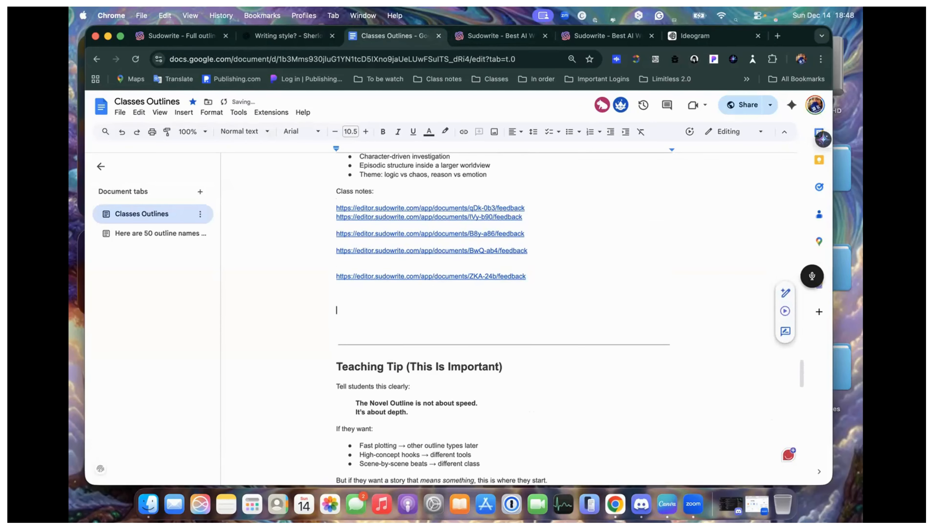
{"action": "type", "text": "Pro"}
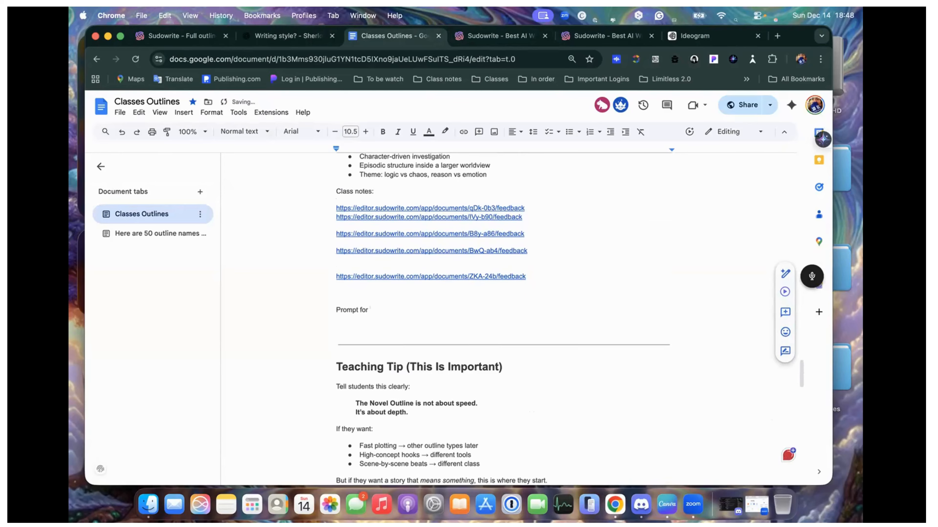
{"action": "type", "text": "mpt for Ex"}
{"action": "type", "text": "tra Instruction"}
{"action": "key", "text": "Return"}
{"action": "key", "text": "Return"}
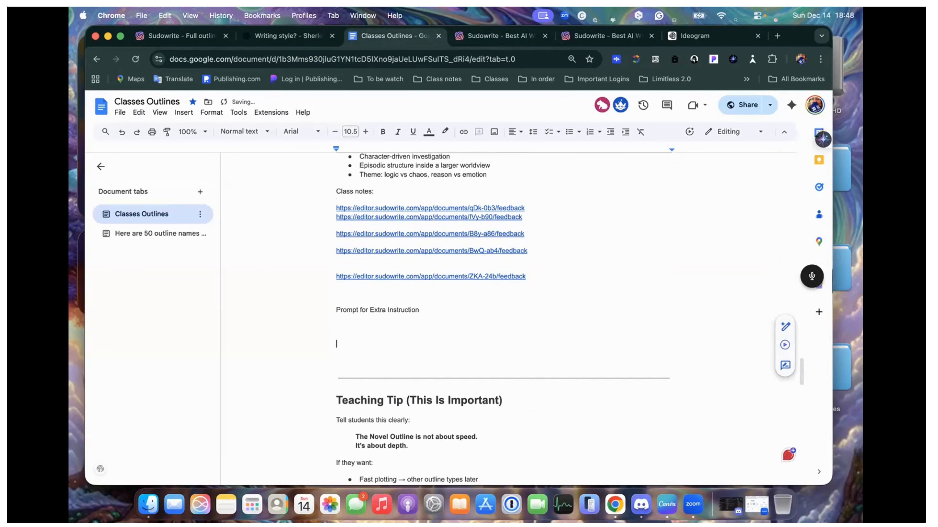
Paste the copied request under "Prompt for Extra Instruction" and insert a comma after "the story of Sherlock Holmes"
{"action": "key", "text": "super+v"}
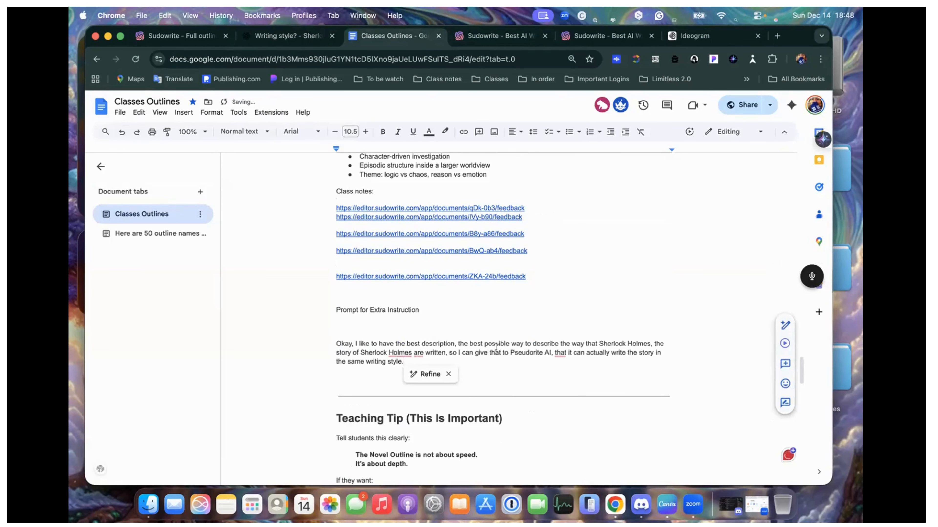
{"action": "left_click", "coordinate": [403, 352]}
{"action": "left_click", "coordinate": [402, 381]}
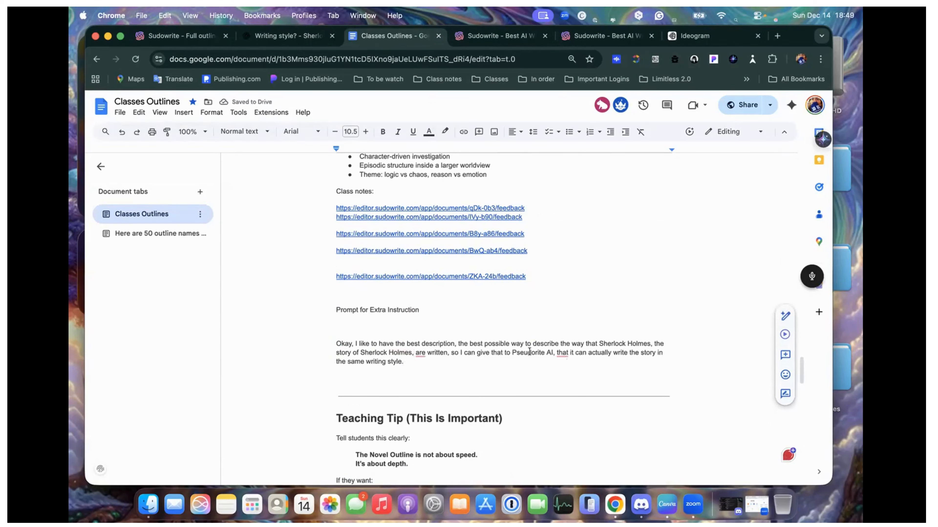
Correct "Pseudorite" to "Sudowrite" in the pasted prompt
{"action": "key", "text": "BackSpace"}
{"action": "key", "text": "BackSpace"}
{"action": "key", "text": "BackSpace"}
{"action": "key", "text": "BackSpace"}
{"action": "key", "text": "BackSpace"}
{"action": "key", "text": "BackSpace"}
{"action": "key", "text": "BackSpace"}
{"action": "key", "text": "BackSpace"}
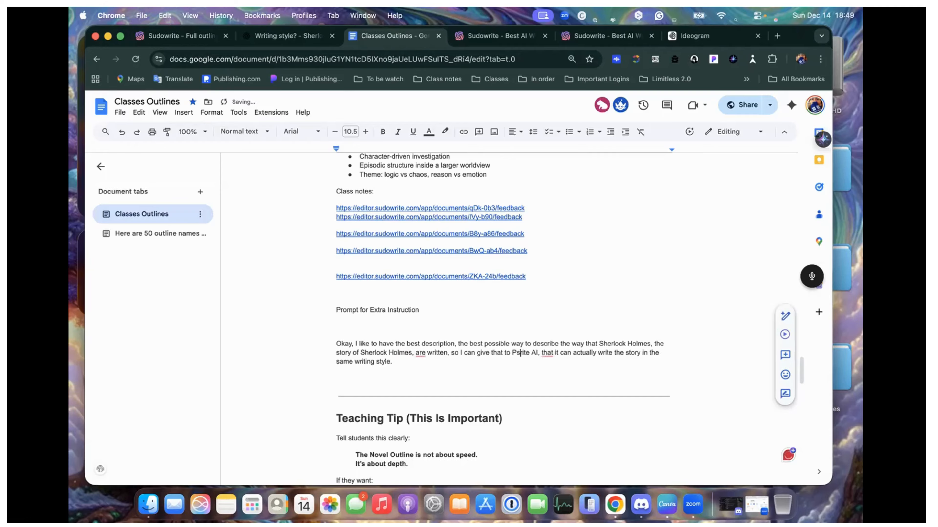
{"action": "type", "text": "Sudo"}
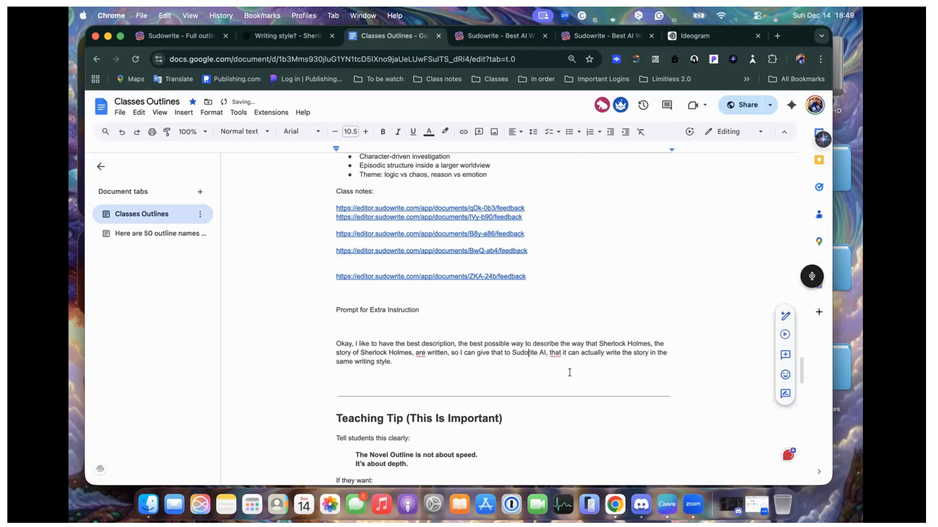
{"action": "type", "text": "wr"}
{"action": "mouse_move", "coordinate": [557, 349]}
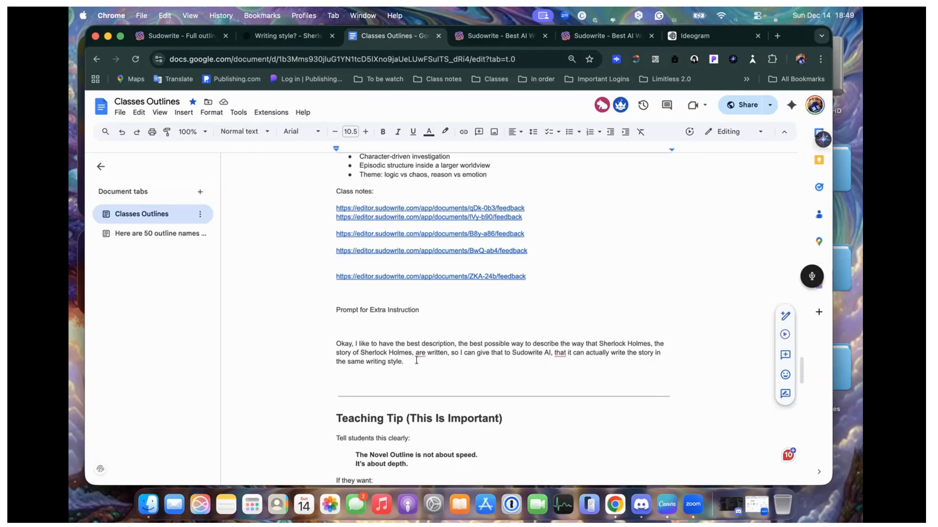
{"action": "left_click", "coordinate": [329, 337]}
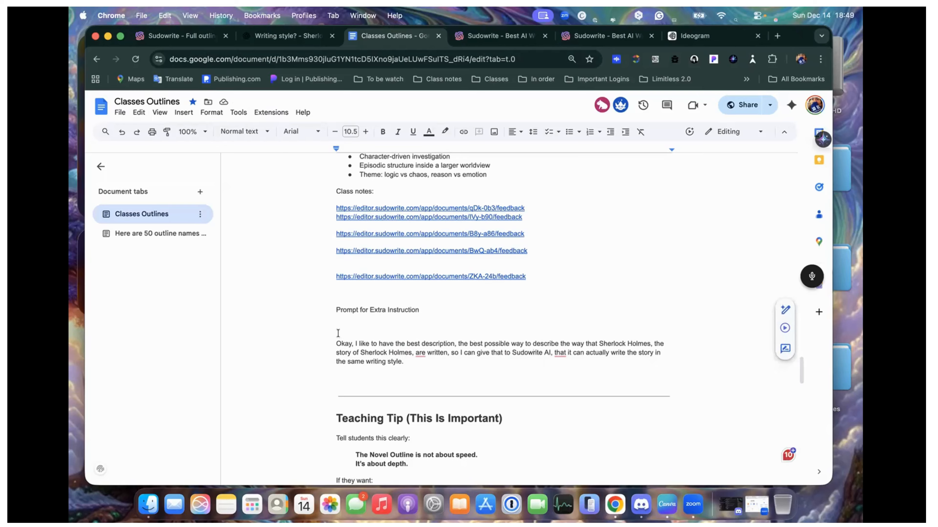
Add the line "Voice to text:" above the pasted prompt and insert a horizontal line above "Prompt for Extra Instruction"
{"action": "double_click", "coordinate": [351, 328]}
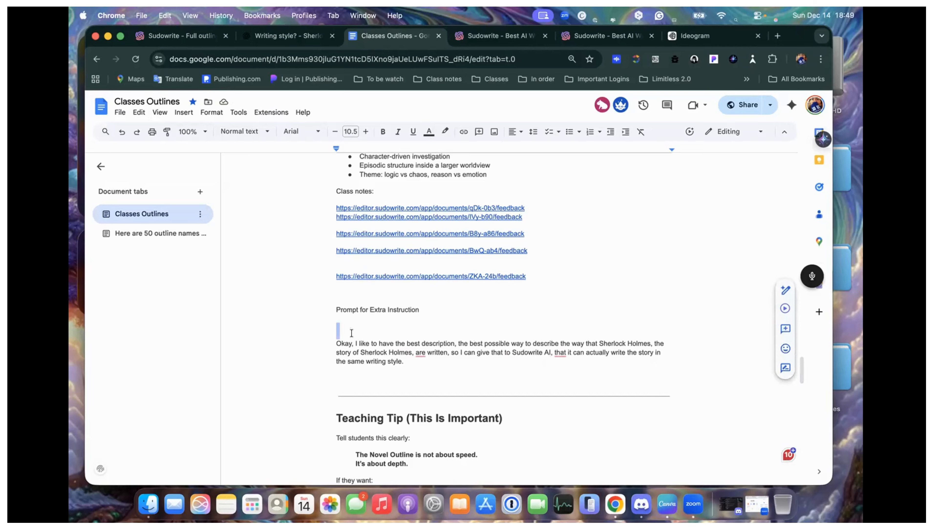
{"action": "type", "text": "Voice to text:"}
{"action": "left_click", "coordinate": [335, 294]}
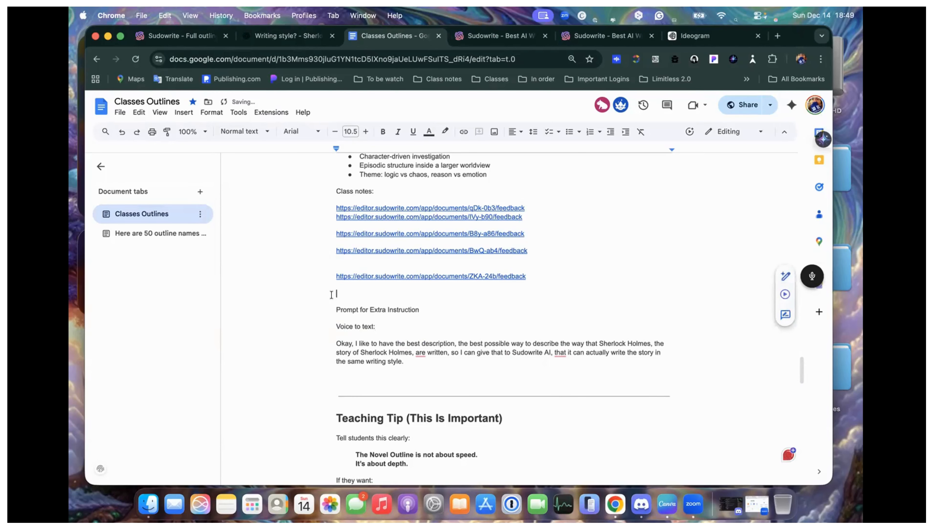
{"action": "left_click", "coordinate": [185, 112]}
{"action": "left_click", "coordinate": [236, 324]}
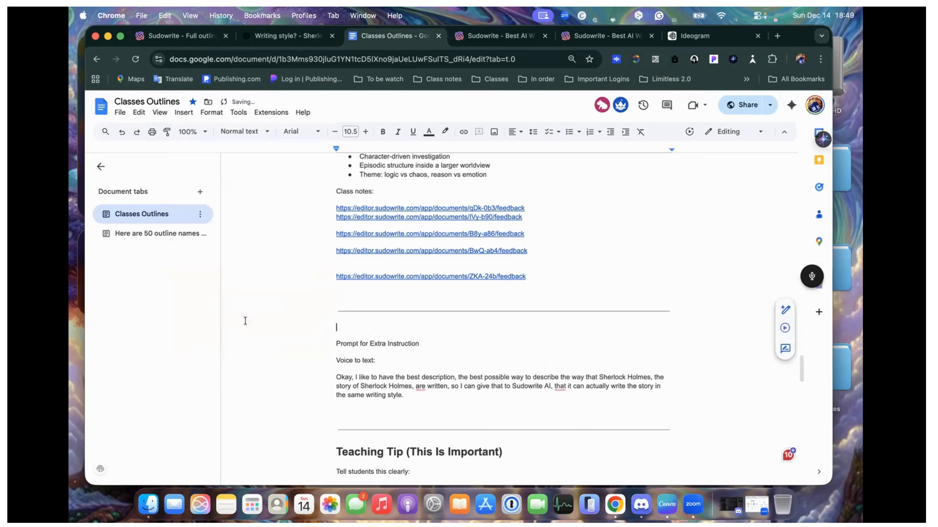
{"action": "scroll", "coordinate": [398, 310], "scroll_direction": "down", "scroll_amount": 2}
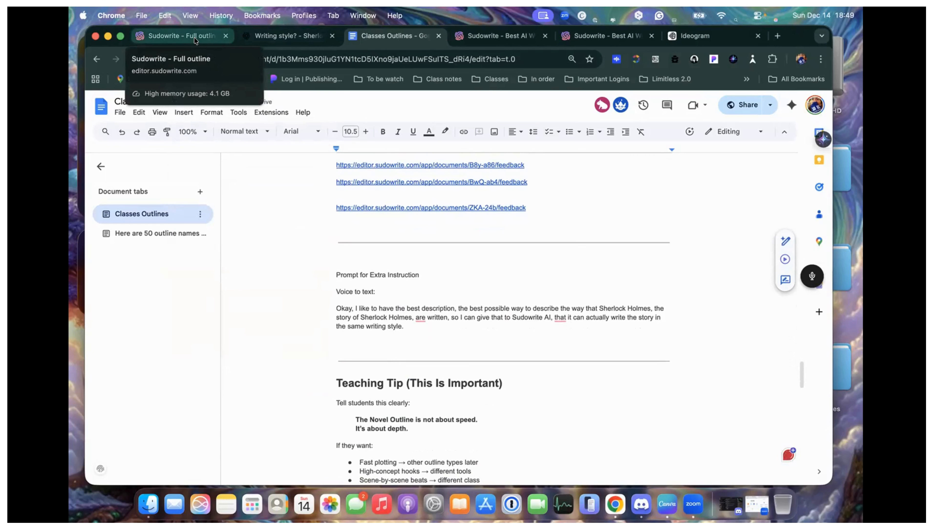
Try the suggested correction "so that" before "it can actually write the story" and remove the added "so"
{"action": "mouse_move", "coordinate": [559, 319]}
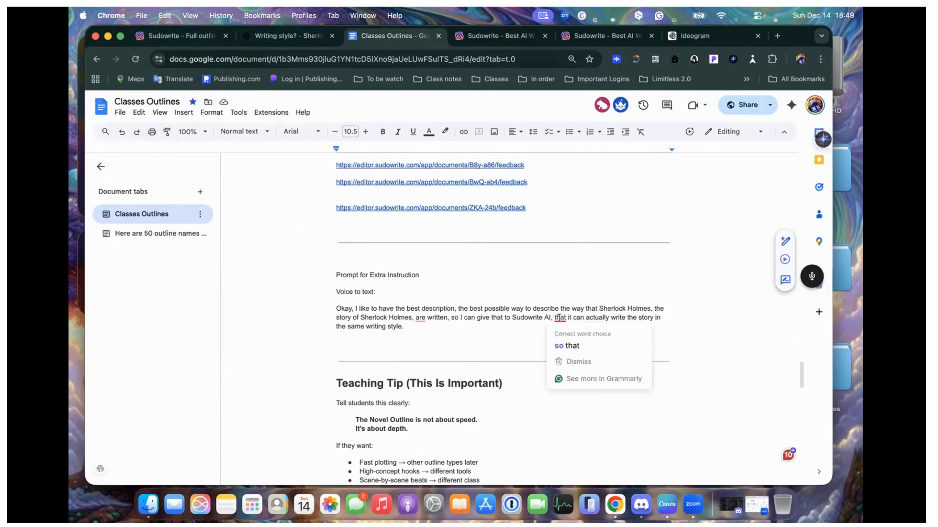
{"action": "left_click", "coordinate": [570, 345]}
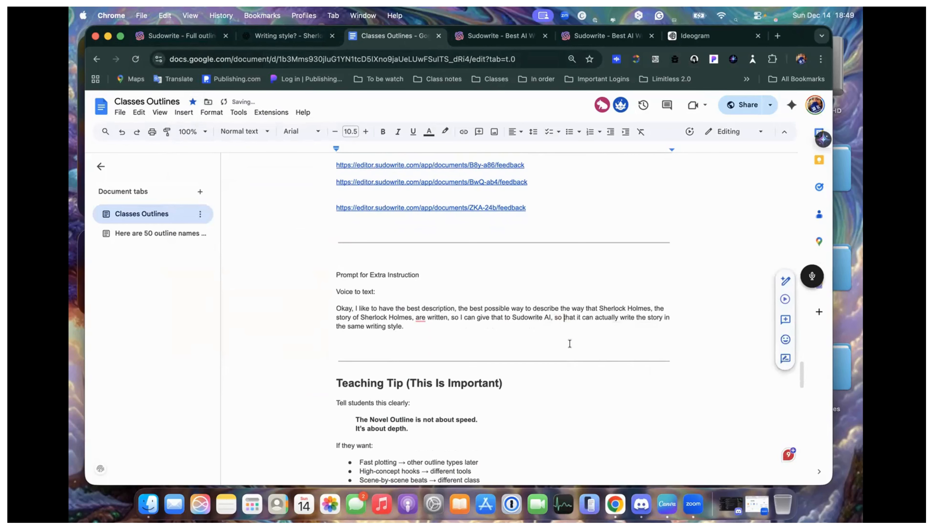
{"action": "key", "text": "BackSpace"}
{"action": "key", "text": "BackSpace"}
{"action": "key", "text": "BackSpace"}
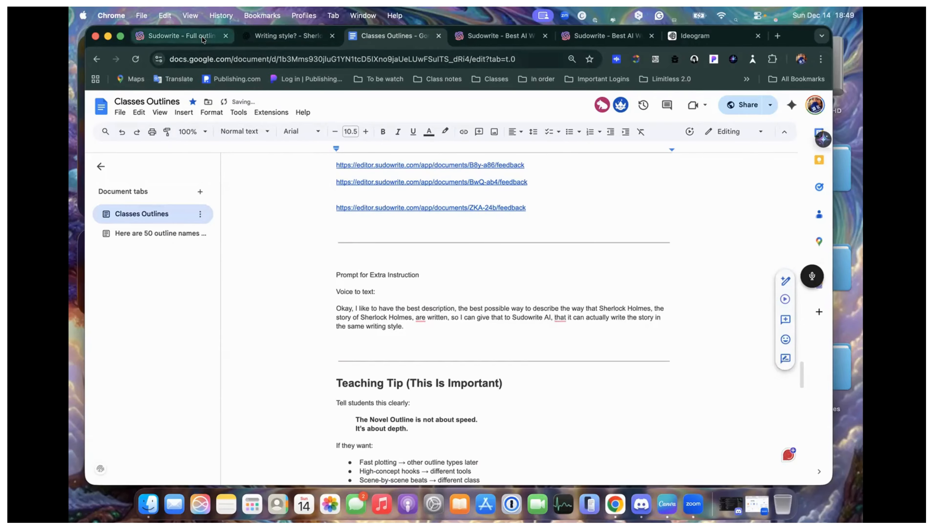
Switch to the Sherlock project in Sudowrite and review the Extra Instructions of the Full outline from the master style to the style lock prompt
{"action": "left_click", "coordinate": [177, 36]}
{"action": "scroll", "coordinate": [444, 230], "scroll_direction": "down", "scroll_amount": 10}
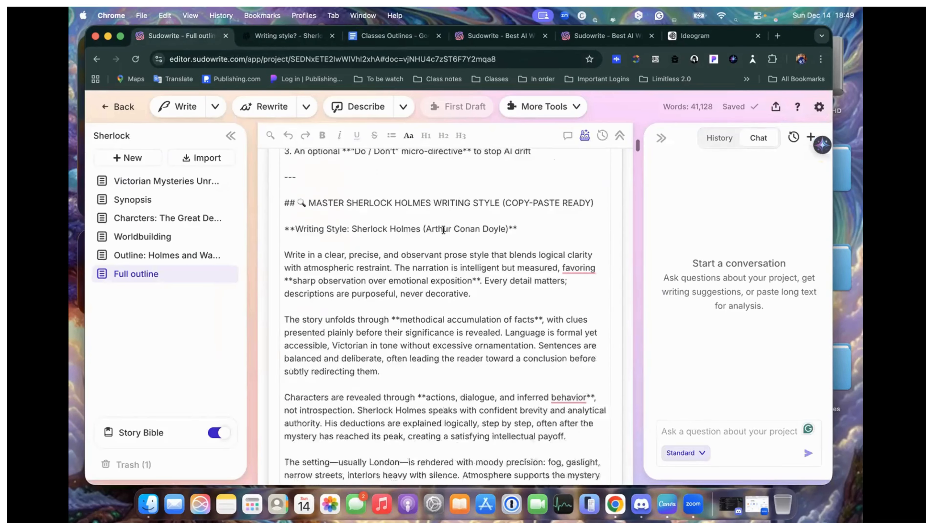
{"action": "scroll", "coordinate": [443, 229], "scroll_direction": "down", "scroll_amount": 10}
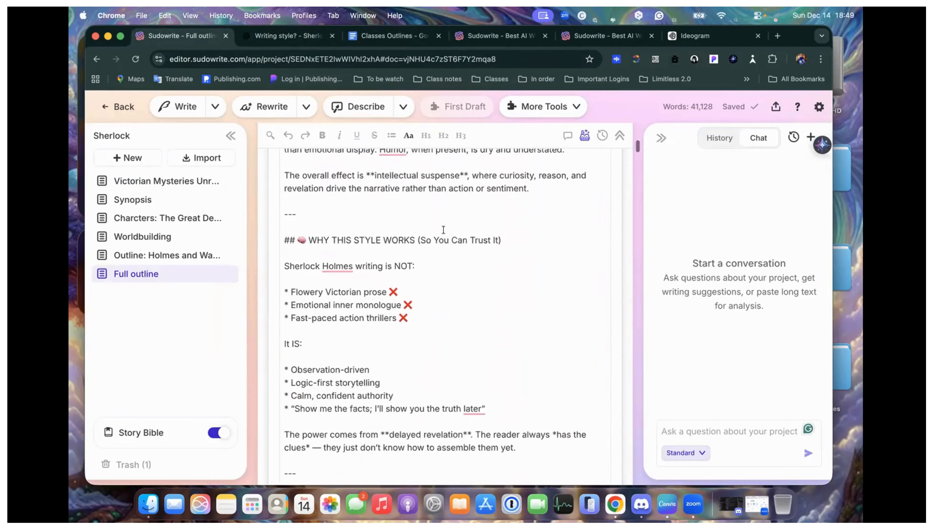
{"action": "scroll", "coordinate": [444, 229], "scroll_direction": "down", "scroll_amount": 10}
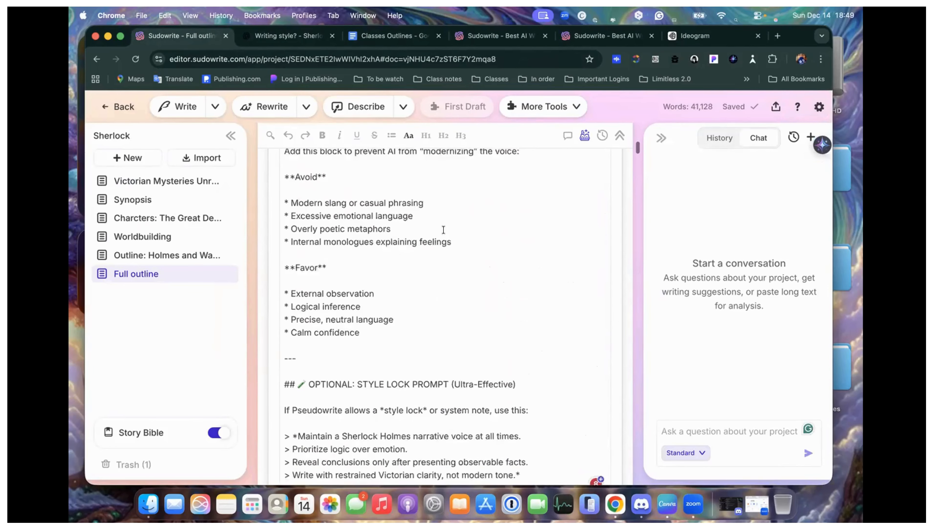
{"action": "scroll", "coordinate": [444, 231], "scroll_direction": "up", "scroll_amount": 5}
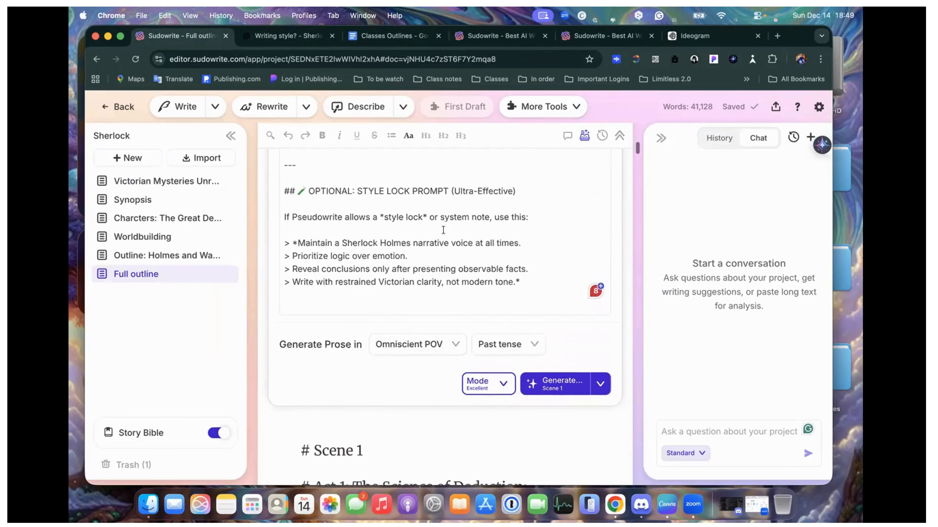
{"action": "scroll", "coordinate": [444, 230], "scroll_direction": "up", "scroll_amount": 10}
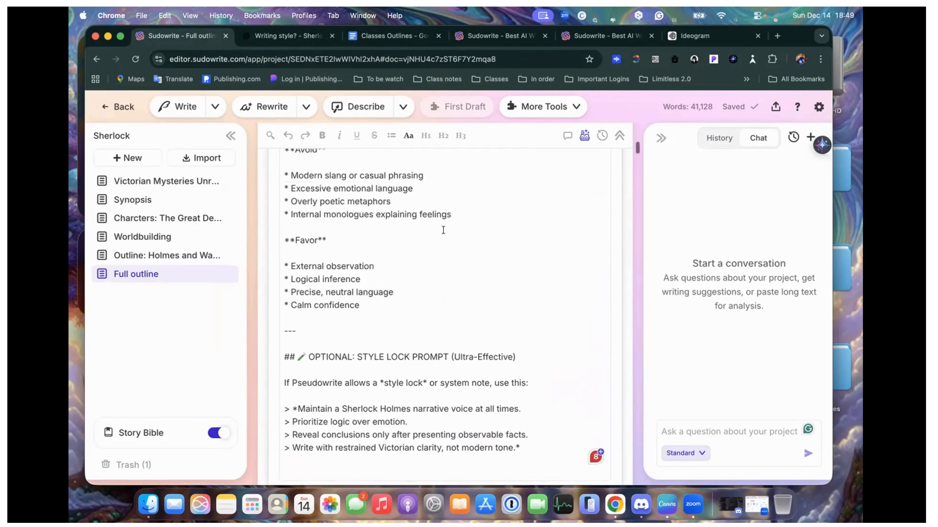
{"action": "scroll", "coordinate": [443, 230], "scroll_direction": "up", "scroll_amount": 15}
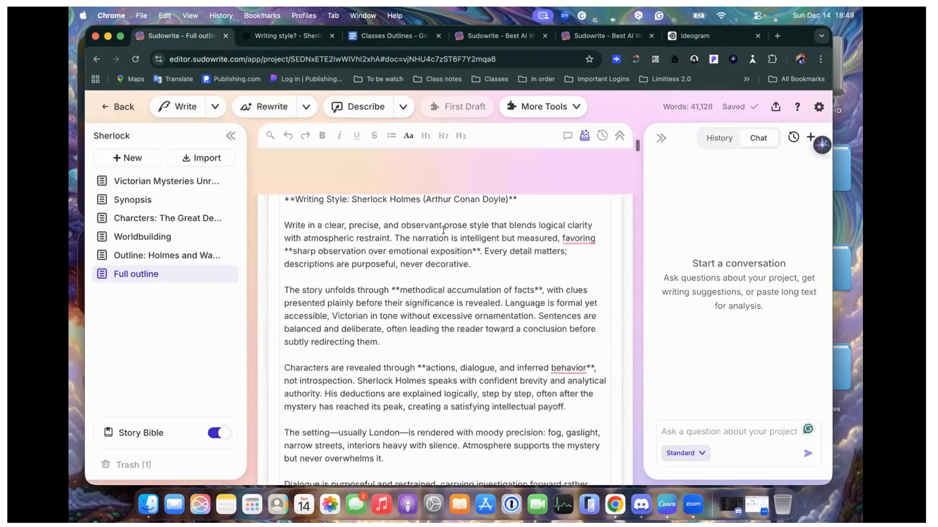
{"action": "scroll", "coordinate": [443, 230], "scroll_direction": "up", "scroll_amount": 1}
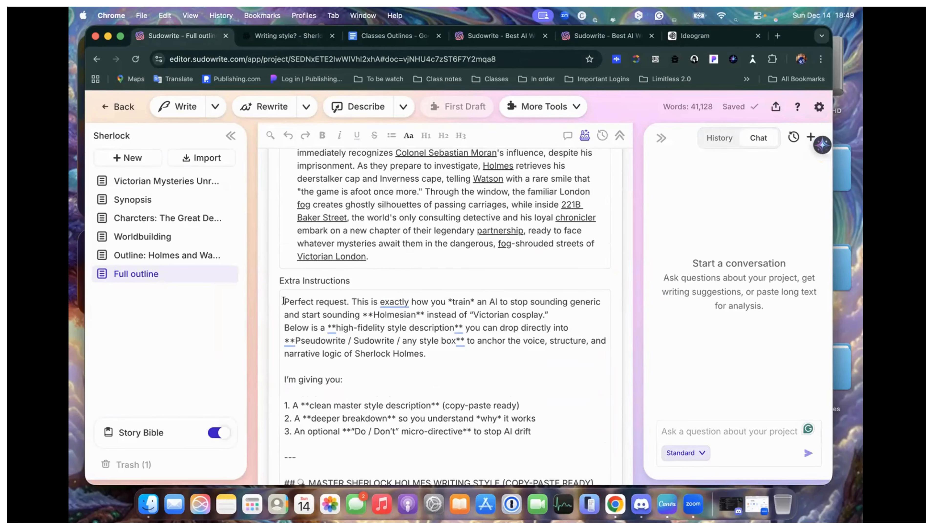
{"action": "scroll", "coordinate": [283, 301], "scroll_direction": "down", "scroll_amount": 20}
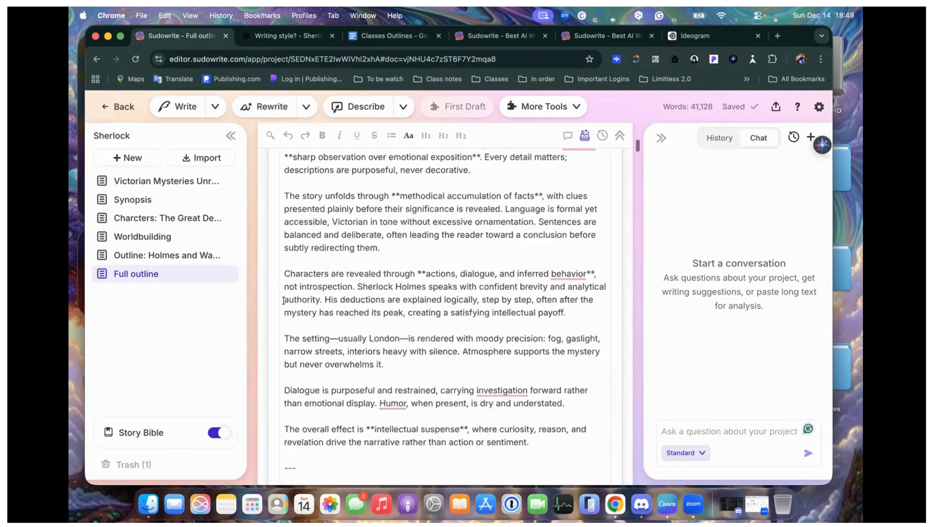
{"action": "scroll", "coordinate": [284, 301], "scroll_direction": "down", "scroll_amount": 20}
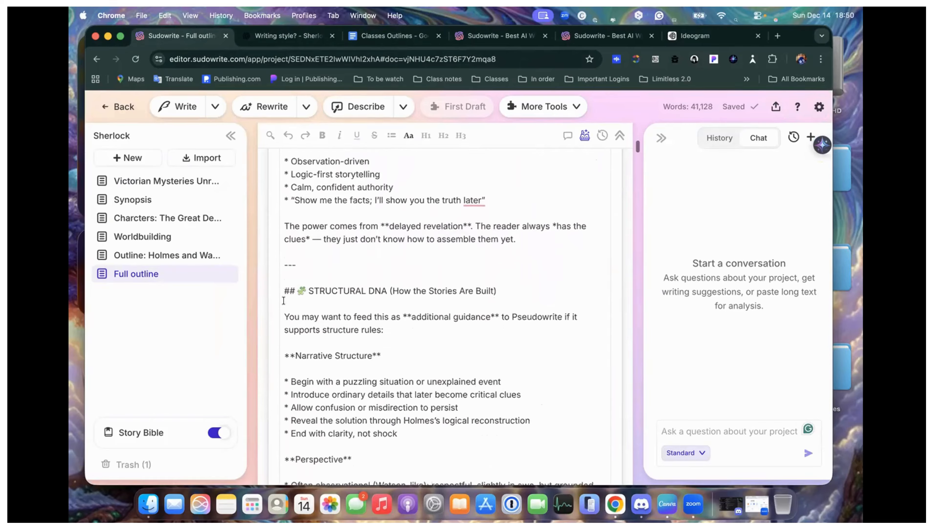
{"action": "scroll", "coordinate": [284, 301], "scroll_direction": "down", "scroll_amount": 10}
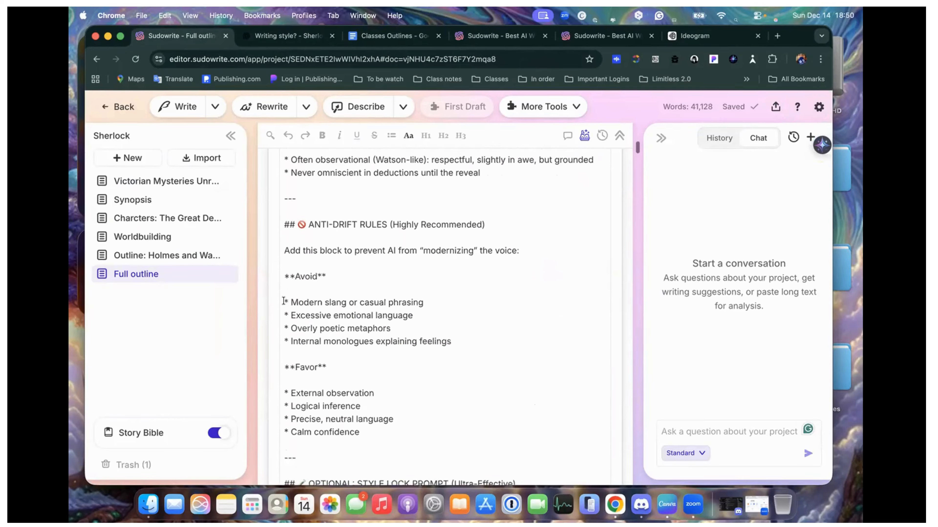
Switch to the ChatGPT conversation and look through the Sherlock Holmes writing style response
{"action": "left_click", "coordinate": [288, 36]}
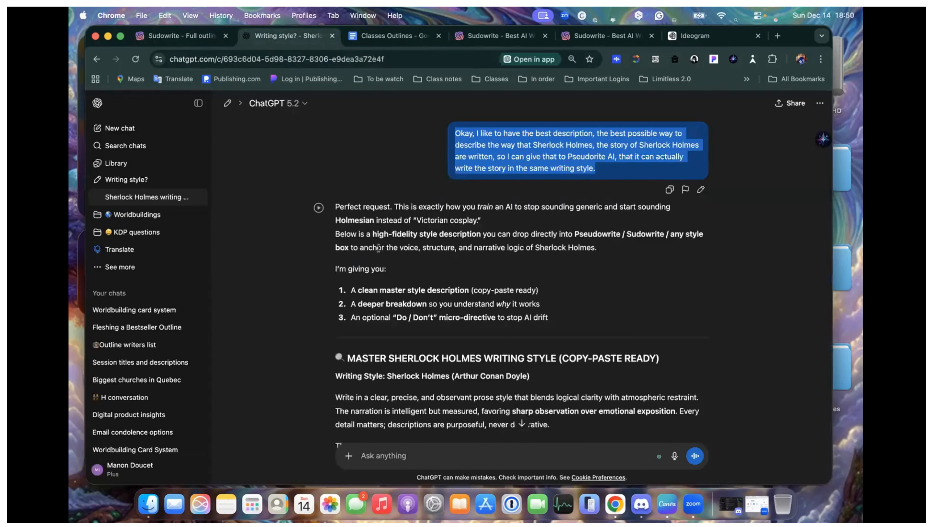
{"action": "scroll", "coordinate": [378, 248], "scroll_direction": "down", "scroll_amount": 3}
{"action": "scroll", "coordinate": [378, 248], "scroll_direction": "down", "scroll_amount": 10}
{"action": "scroll", "coordinate": [379, 250], "scroll_direction": "up", "scroll_amount": 12}
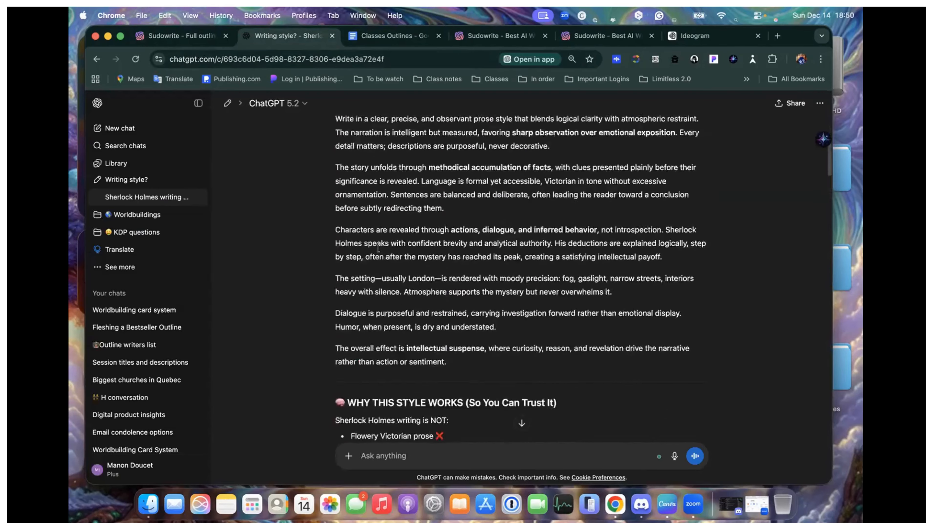
{"action": "scroll", "coordinate": [378, 251], "scroll_direction": "up", "scroll_amount": 4}
{"action": "scroll", "coordinate": [378, 251], "scroll_direction": "down", "scroll_amount": 10}
Return to Sudowrite and examine the anti-drift rules, style lock prompt and prose generation settings of the Full outline
{"action": "left_click", "coordinate": [181, 36]}
{"action": "scroll", "coordinate": [367, 306], "scroll_direction": "down", "scroll_amount": 15}
{"action": "scroll", "coordinate": [367, 306], "scroll_direction": "down", "scroll_amount": 10}
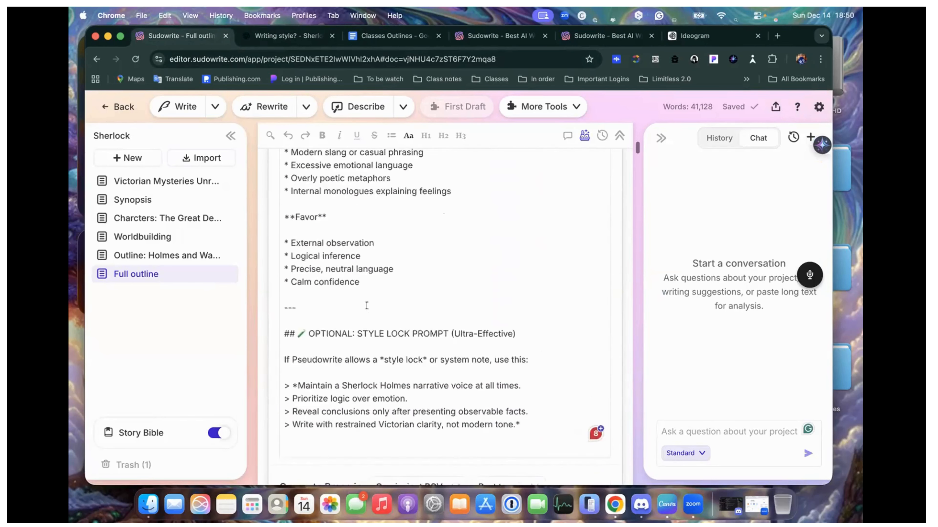
{"action": "scroll", "coordinate": [383, 263], "scroll_direction": "up", "scroll_amount": 2}
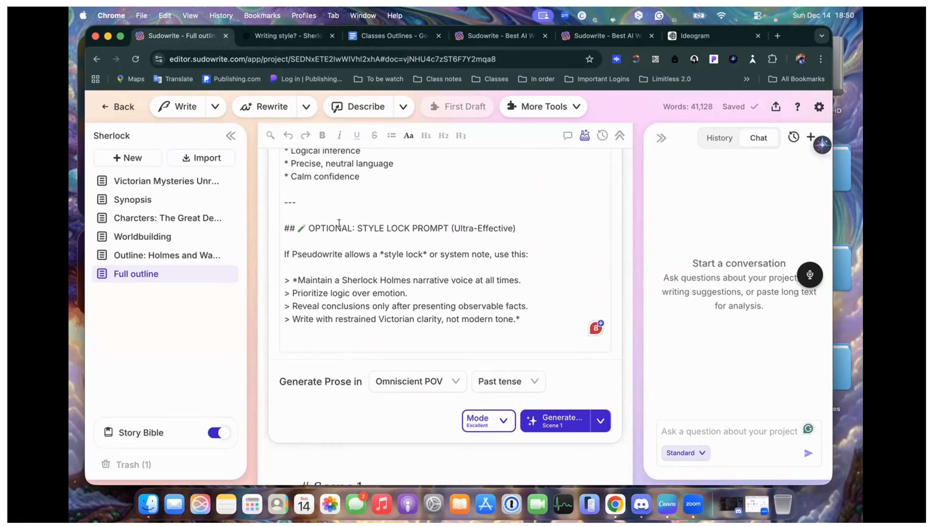
{"action": "scroll", "coordinate": [408, 235], "scroll_direction": "down", "scroll_amount": 2}
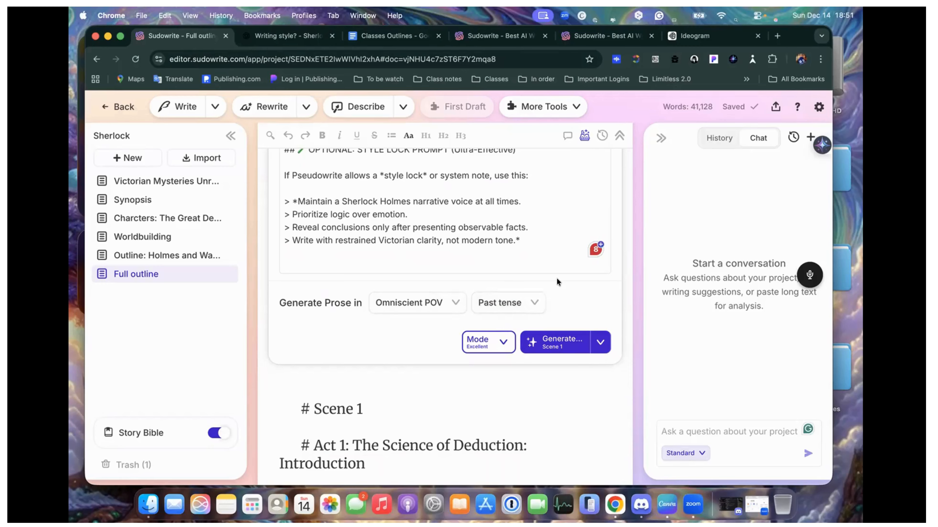
{"action": "scroll", "coordinate": [521, 290], "scroll_direction": "down", "scroll_amount": 2}
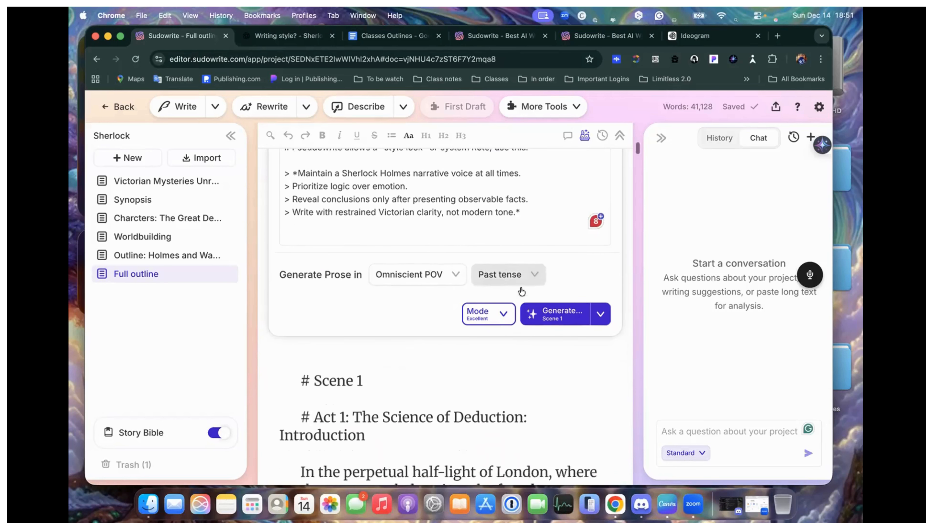
{"action": "scroll", "coordinate": [521, 292], "scroll_direction": "down", "scroll_amount": 2}
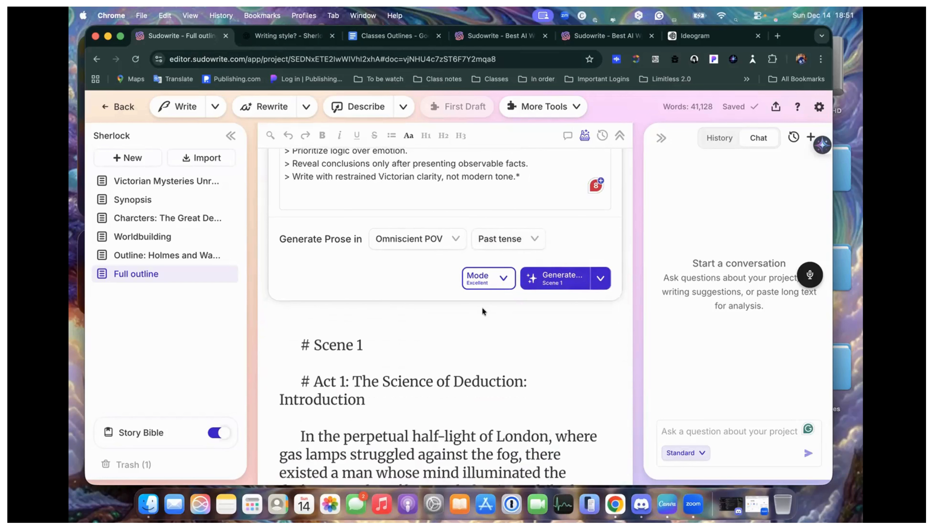
{"action": "scroll", "coordinate": [482, 309], "scroll_direction": "down", "scroll_amount": 2}
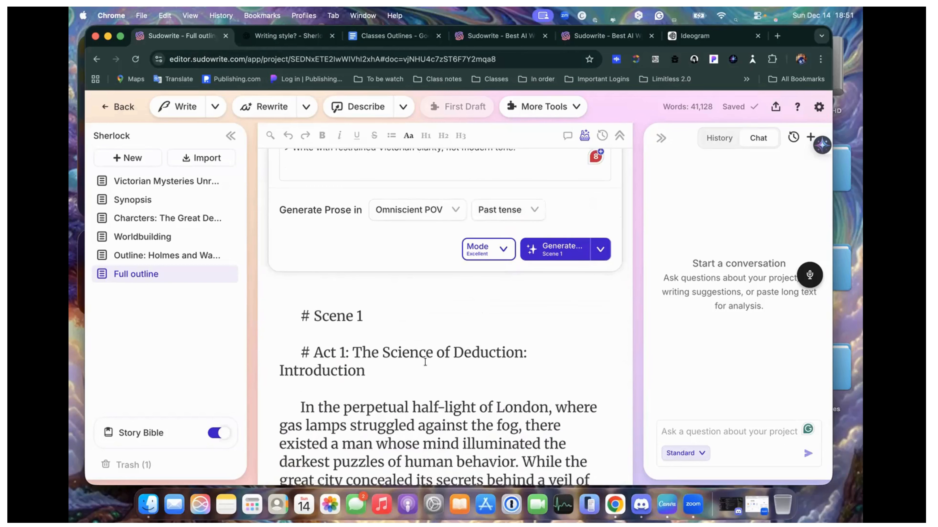
{"action": "scroll", "coordinate": [449, 227], "scroll_direction": "up", "scroll_amount": 10}
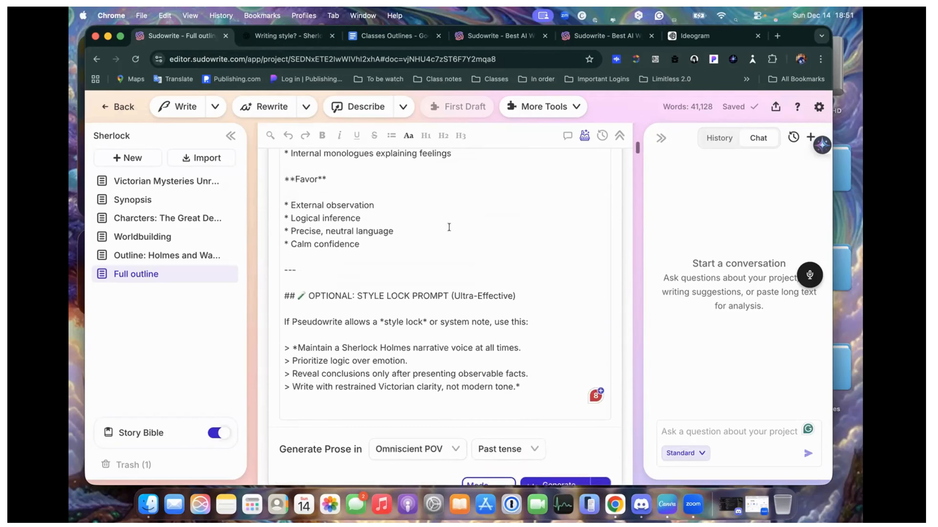
{"action": "scroll", "coordinate": [372, 221], "scroll_direction": "up", "scroll_amount": 10}
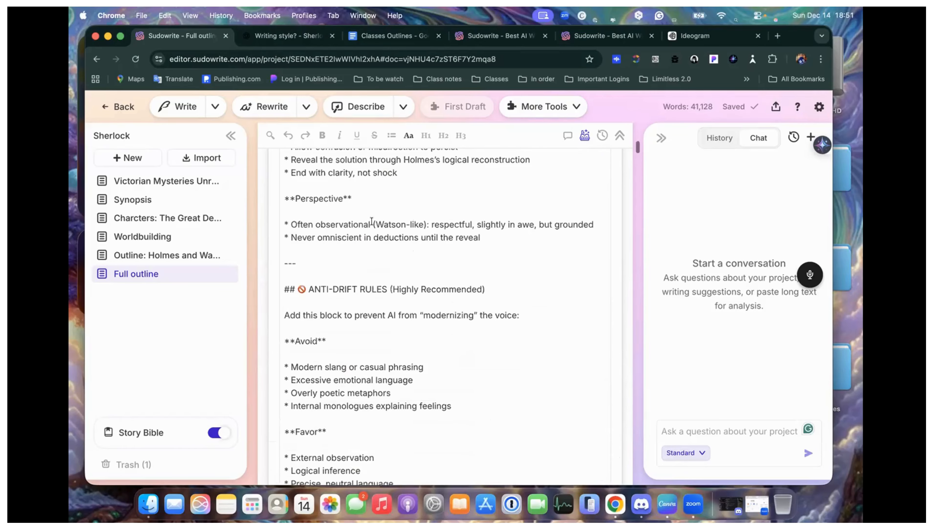
{"action": "scroll", "coordinate": [371, 221], "scroll_direction": "down", "scroll_amount": 12}
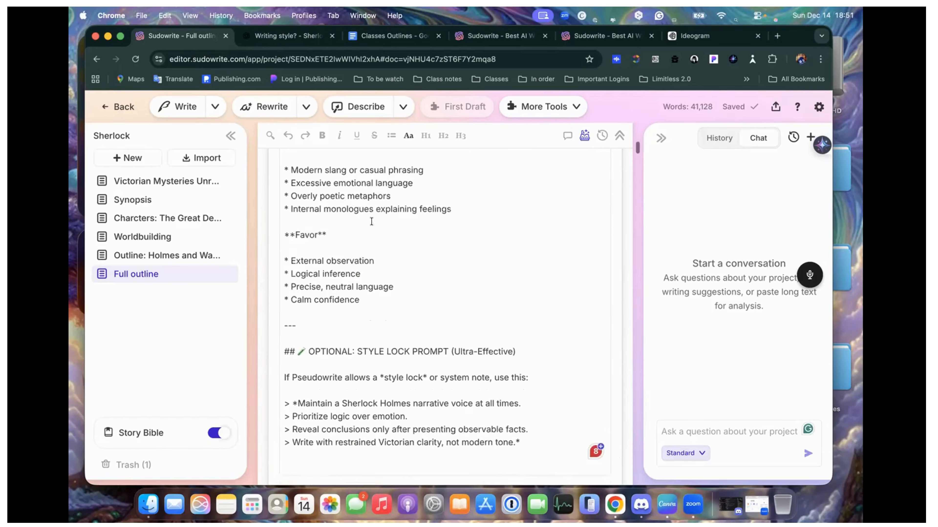
Read the opening prose of Scene 1, "Act 1: The Science of Deduction", in the Full outline
{"action": "scroll", "coordinate": [412, 253], "scroll_direction": "down", "scroll_amount": 7}
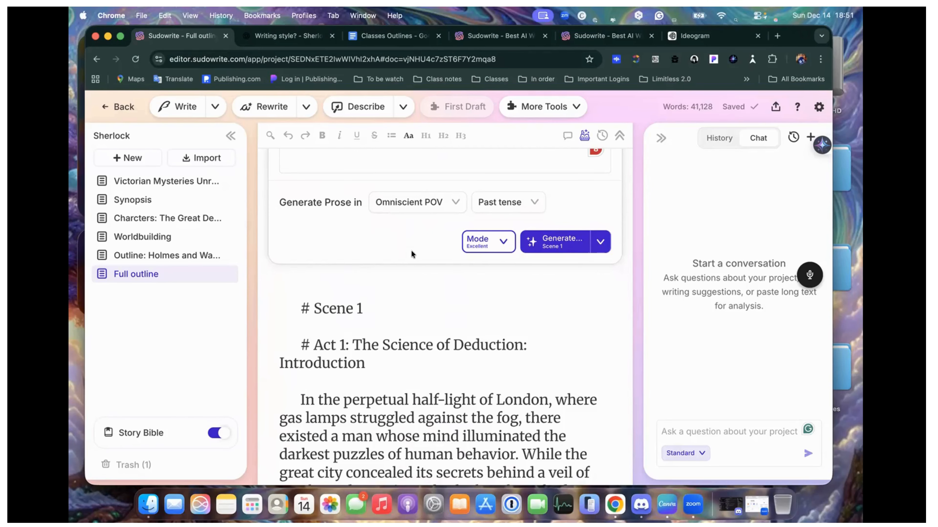
{"action": "scroll", "coordinate": [411, 250], "scroll_direction": "down", "scroll_amount": 6}
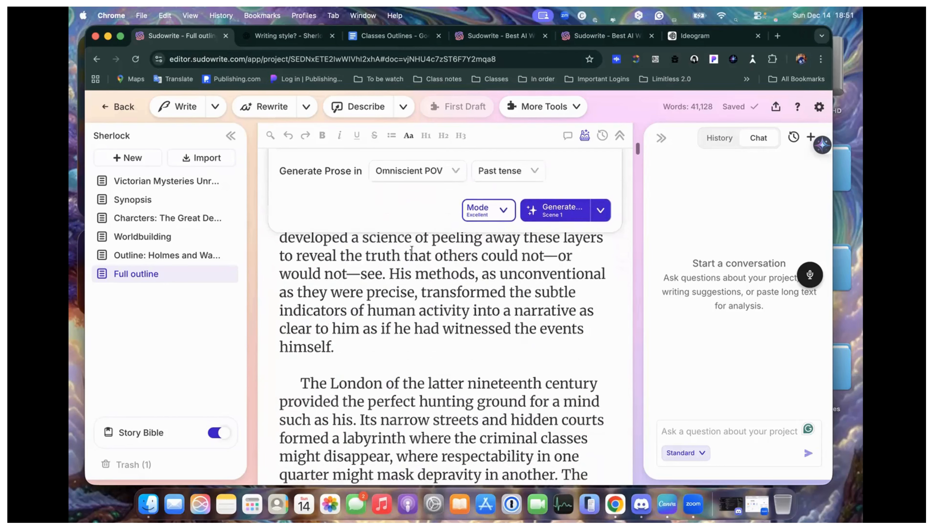
{"action": "scroll", "coordinate": [411, 250], "scroll_direction": "down", "scroll_amount": 6}
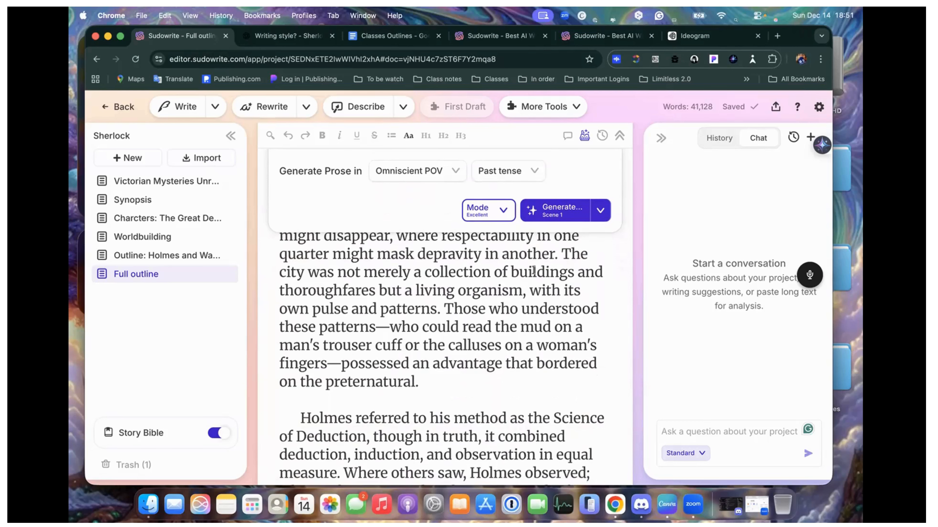
{"action": "scroll", "coordinate": [533, 271], "scroll_direction": "down", "scroll_amount": 3}
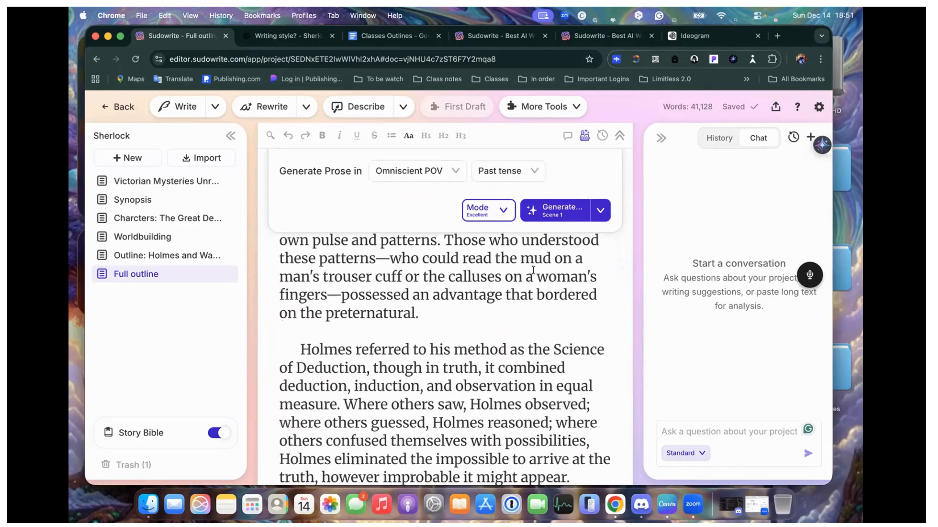
Copy the entire Extra Instructions text of the Full outline into a new blank document in the Sherlock project
{"action": "scroll", "coordinate": [534, 271], "scroll_direction": "up", "scroll_amount": 15}
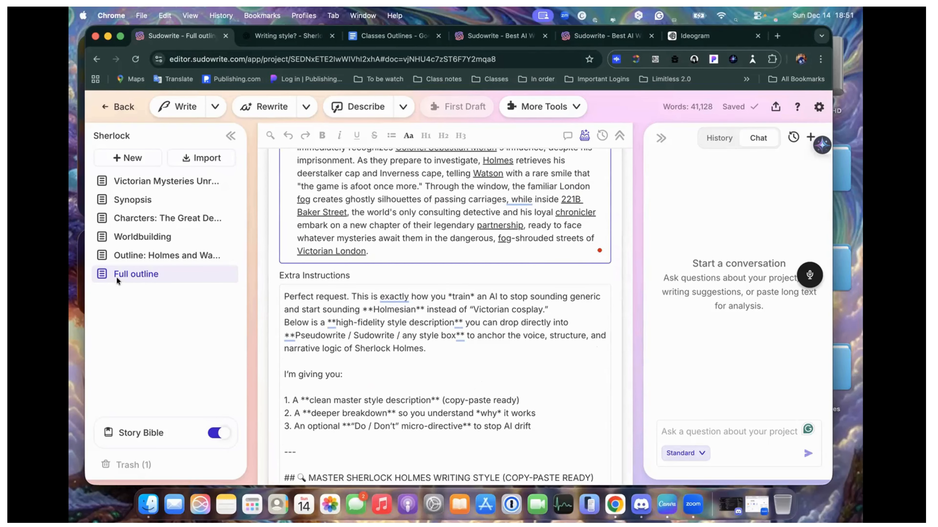
{"action": "left_click", "coordinate": [334, 332]}
{"action": "key", "text": "super+a"}
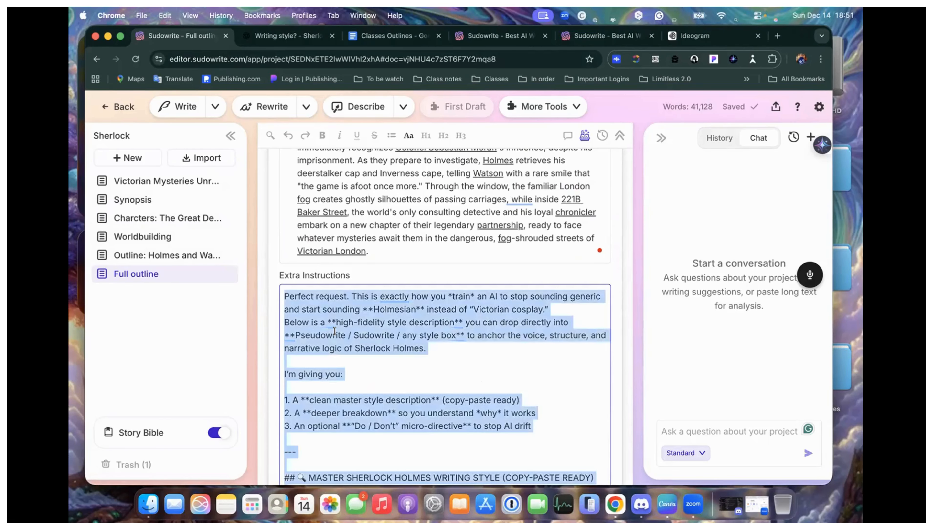
{"action": "left_click", "coordinate": [129, 157]}
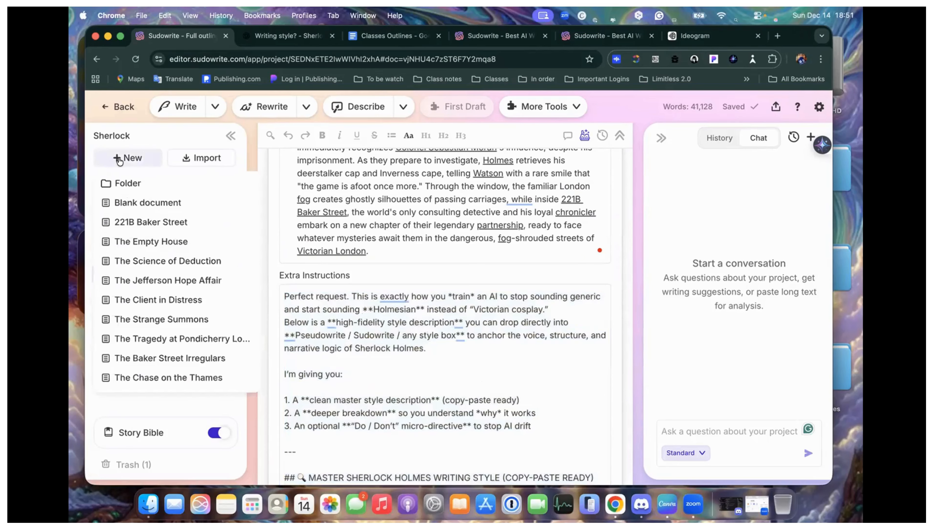
{"action": "left_click", "coordinate": [133, 203]}
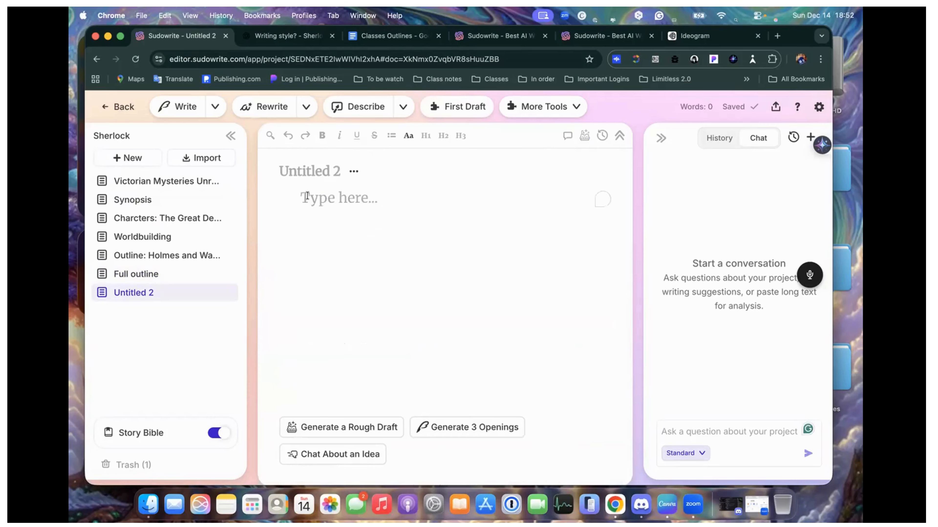
{"action": "key", "text": "super+v"}
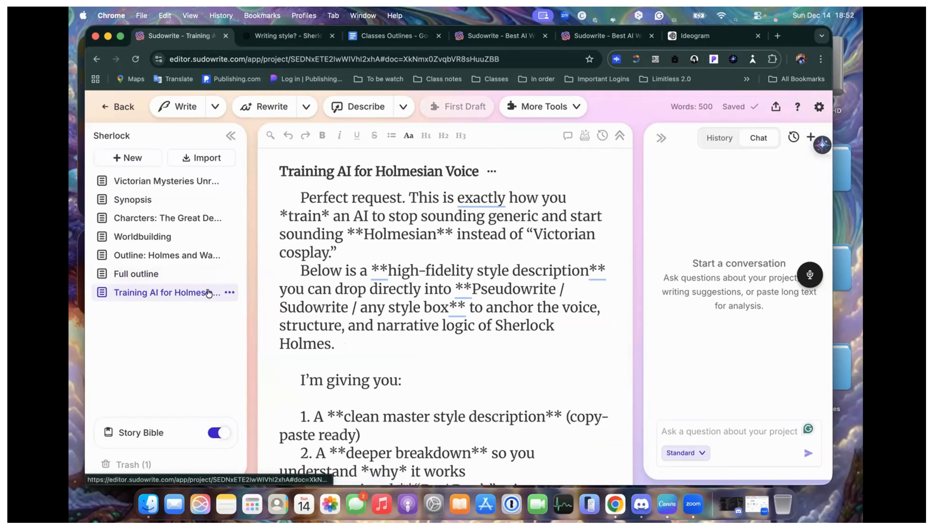
Retitle the new document holding the copied style text as "Extra instructions"
{"action": "triple_click", "coordinate": [294, 171]}
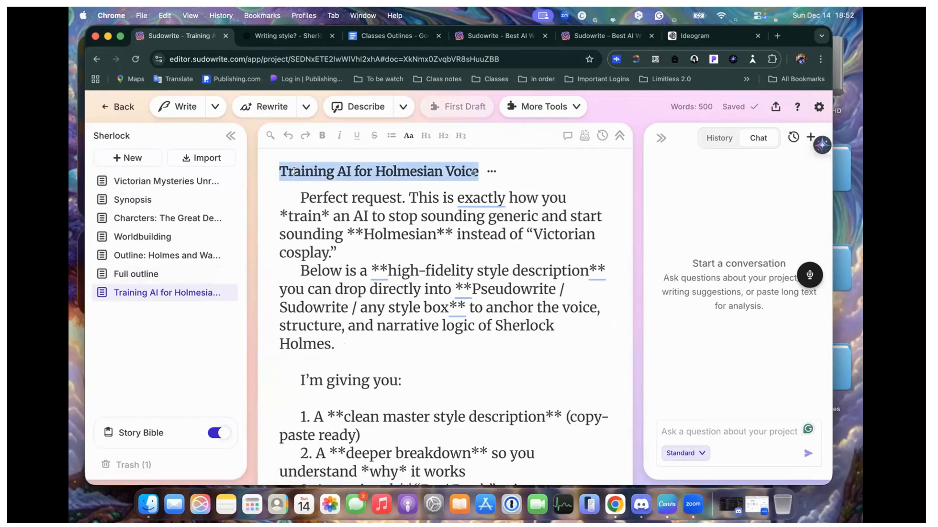
{"action": "type", "text": "Extra i"}
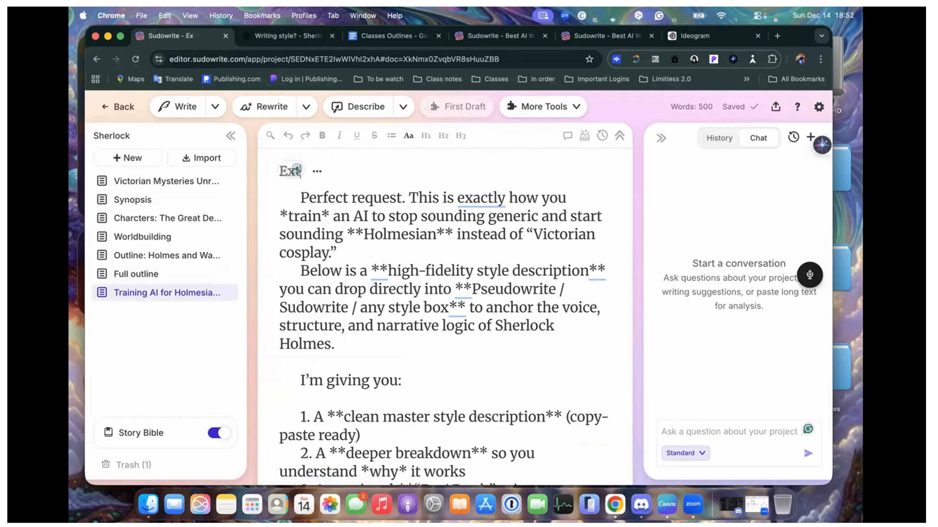
{"action": "type", "text": "nstr"}
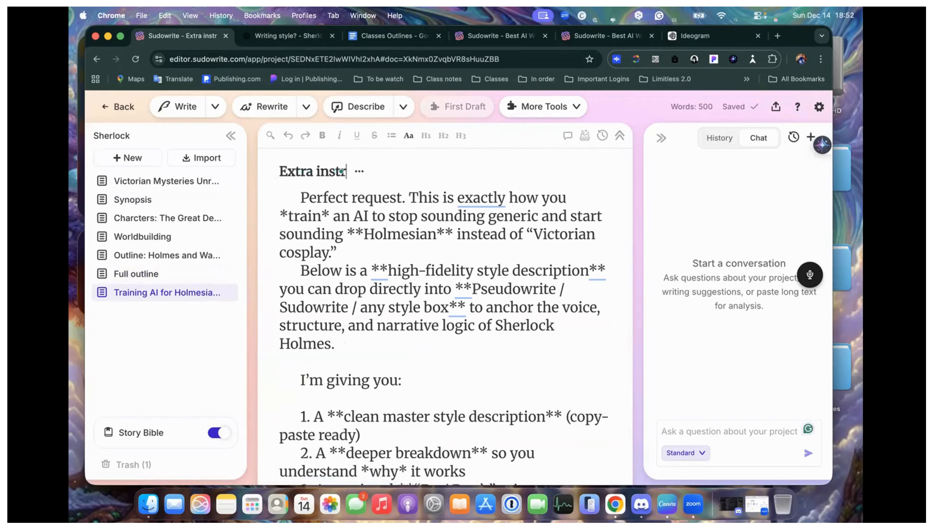
{"action": "type", "text": "uctions"}
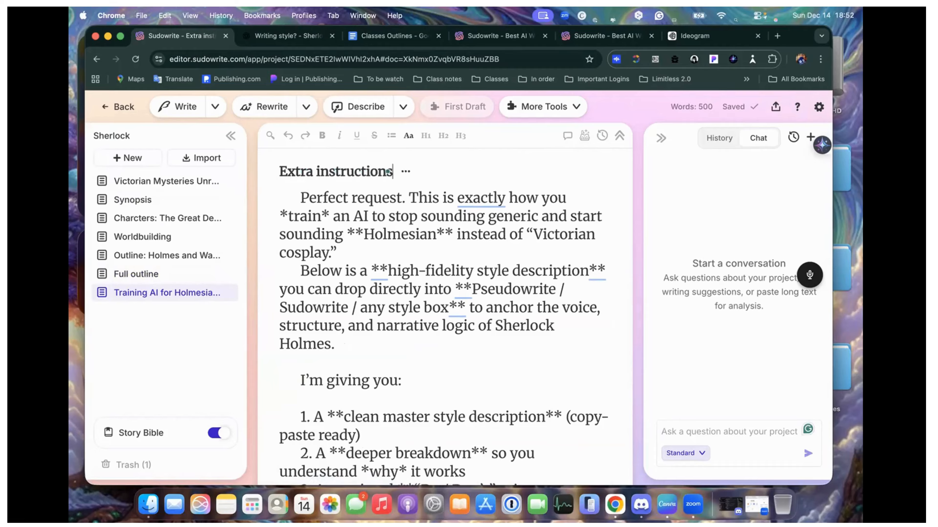
{"action": "left_click", "coordinate": [359, 231]}
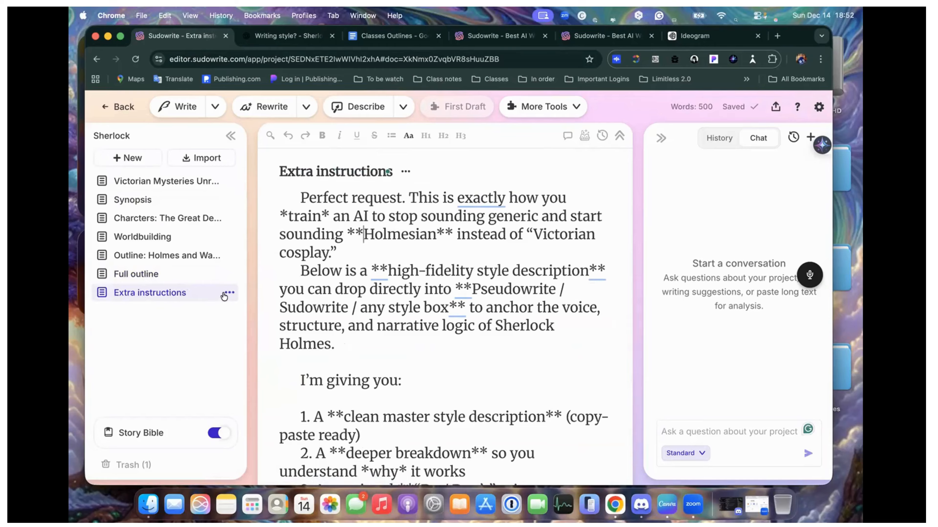
Share the Extra instructions document by link and copy that link
{"action": "left_click", "coordinate": [229, 292]}
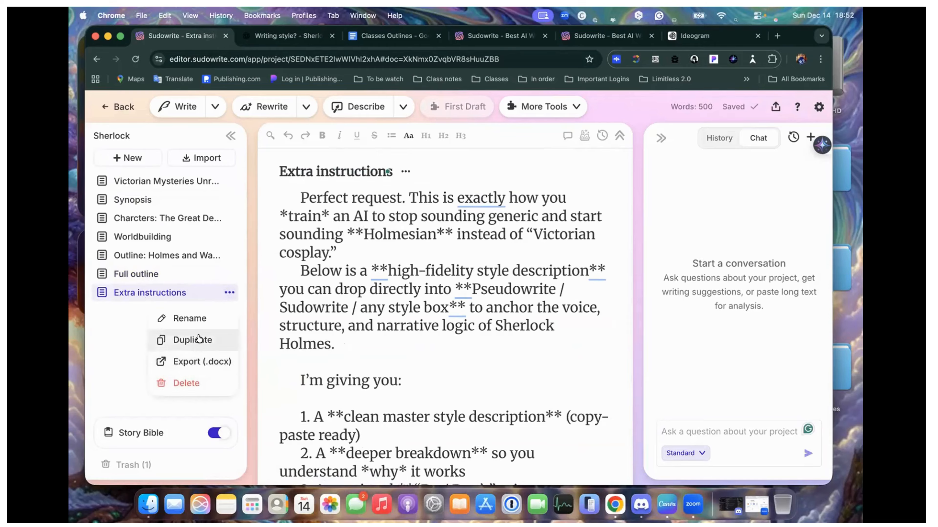
{"action": "left_click", "coordinate": [775, 108]}
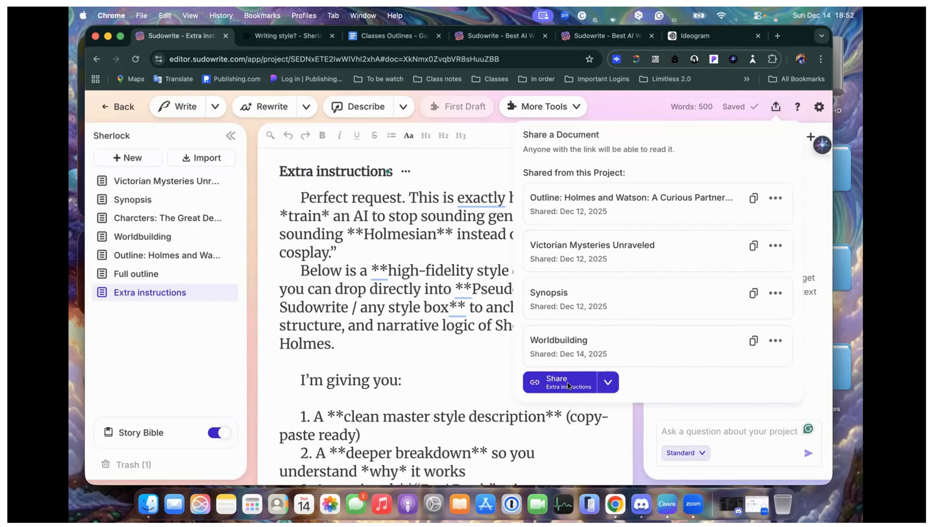
{"action": "left_click", "coordinate": [567, 383]}
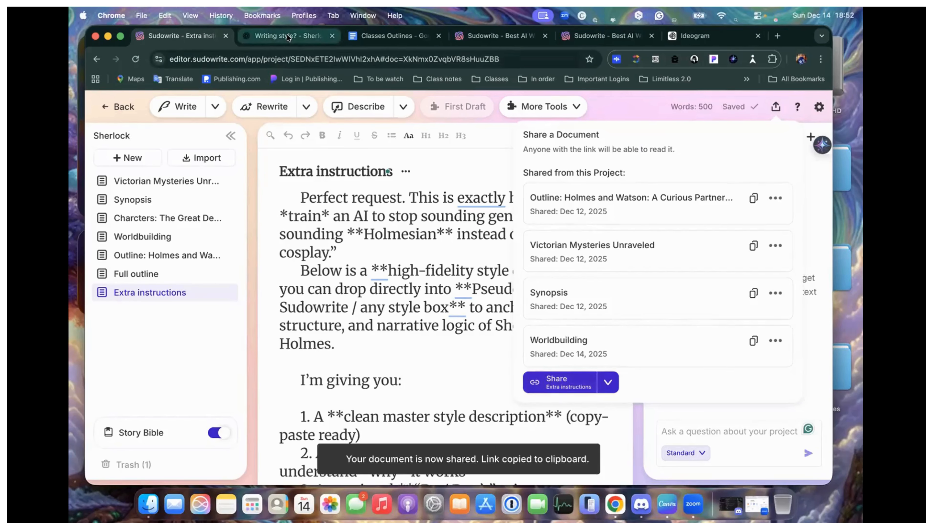
Switch to the Classes Outlines document and paste the Extra instructions share link below the voice-to-text prompt, followed by a new line
{"action": "left_click", "coordinate": [392, 36]}
{"action": "scroll", "coordinate": [387, 336], "scroll_direction": "down", "scroll_amount": 1}
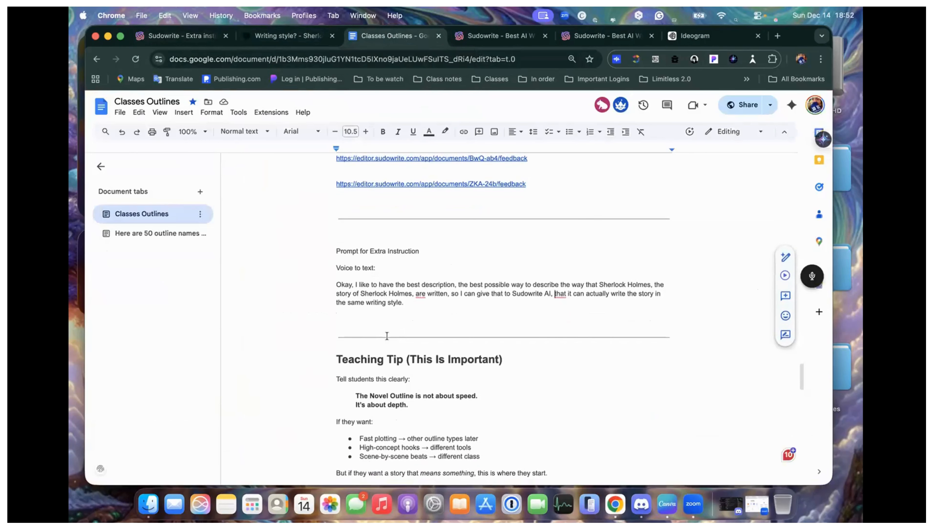
{"action": "left_click", "coordinate": [418, 310]}
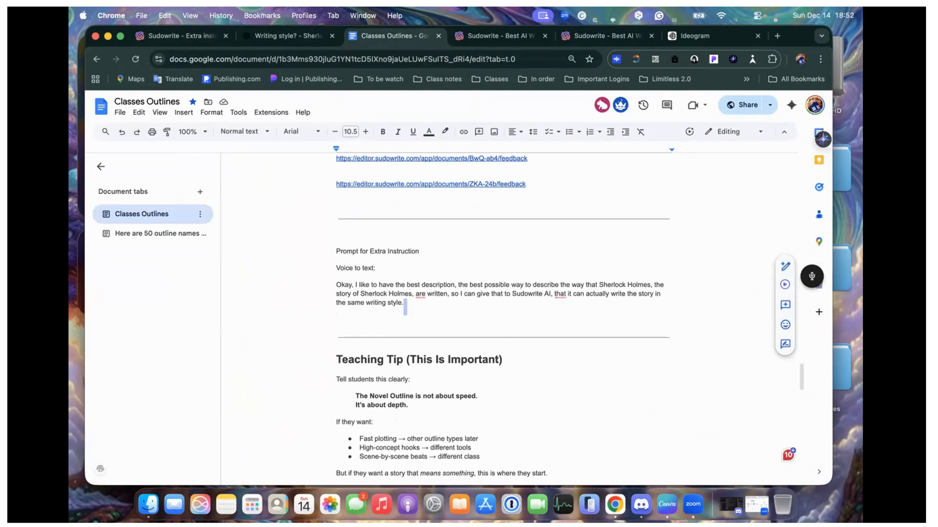
{"action": "key", "text": "Return"}
{"action": "key", "text": "Return"}
{"action": "key", "text": "super+v"}
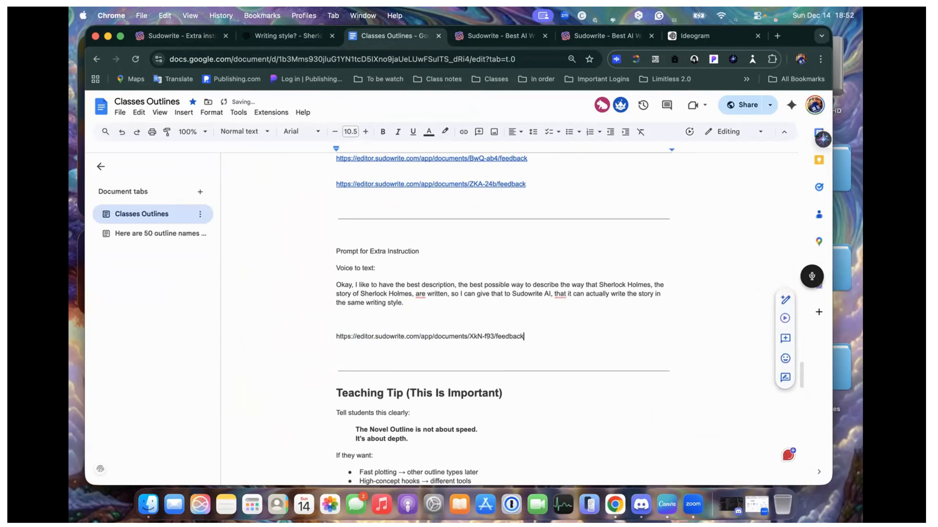
{"action": "key", "text": "Return"}
{"action": "scroll", "coordinate": [502, 318], "scroll_direction": "down", "scroll_amount": 8}
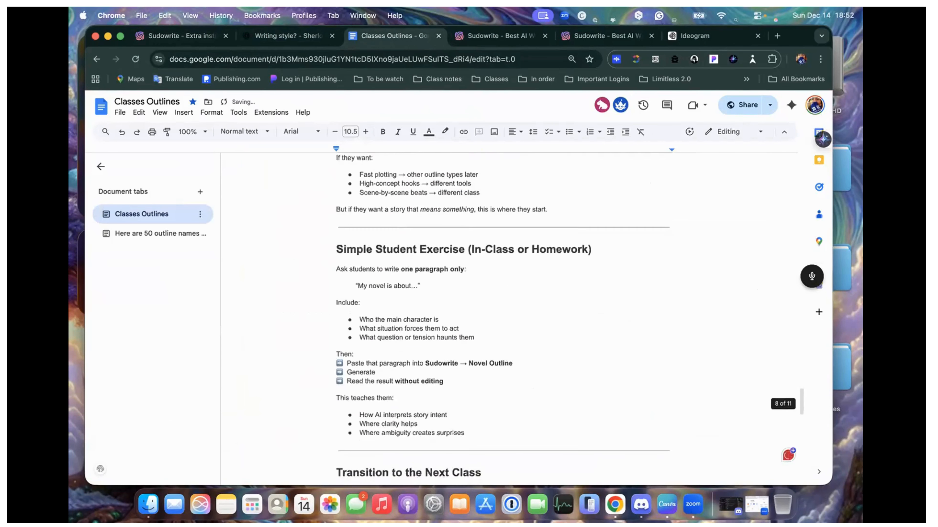
{"action": "scroll", "coordinate": [502, 318], "scroll_direction": "down", "scroll_amount": 15}
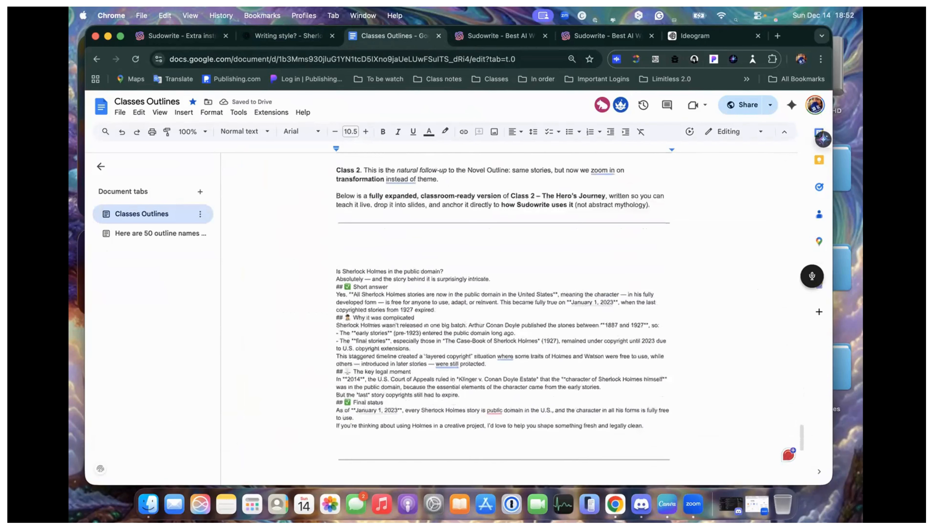
{"action": "scroll", "coordinate": [502, 318], "scroll_direction": "down", "scroll_amount": 5}
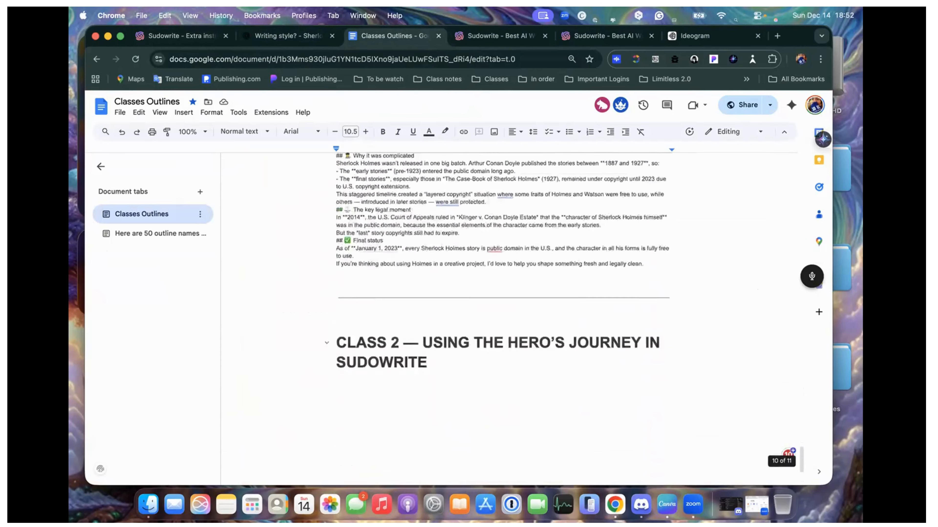
{"action": "scroll", "coordinate": [502, 318], "scroll_direction": "up", "scroll_amount": 7}
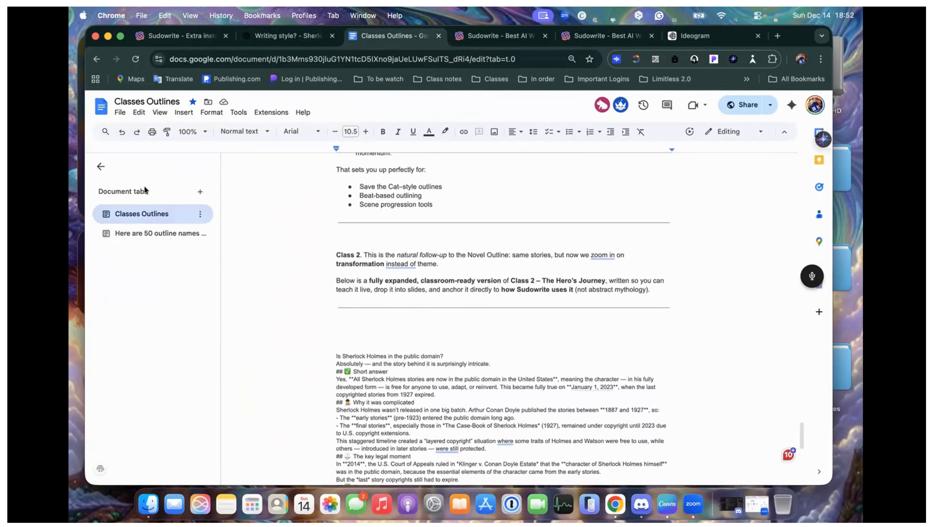
Return to the Sherlock project in Sudowrite, close the sharing options, open the Full outline and move it below Extra instructions in the document list
{"action": "left_click", "coordinate": [181, 36]}
{"action": "scroll", "coordinate": [425, 289], "scroll_direction": "down", "scroll_amount": 2}
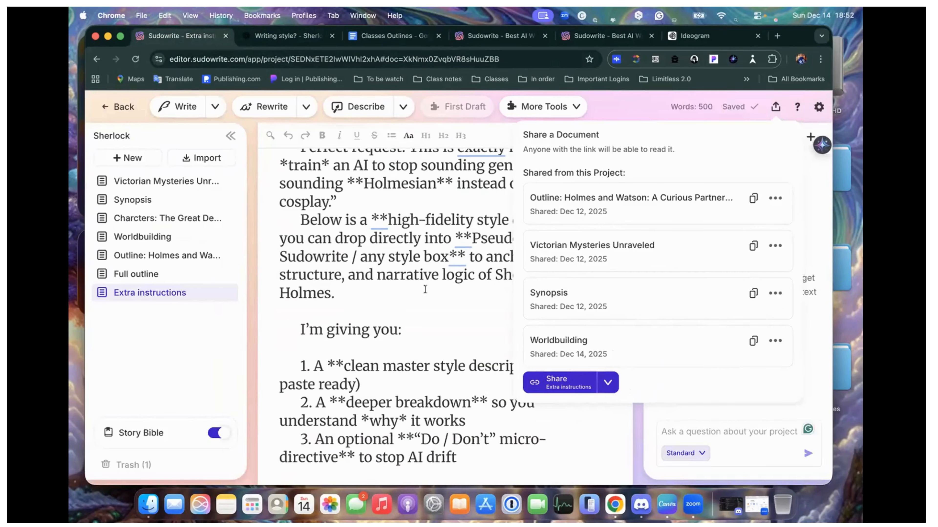
{"action": "double_click", "coordinate": [437, 239]}
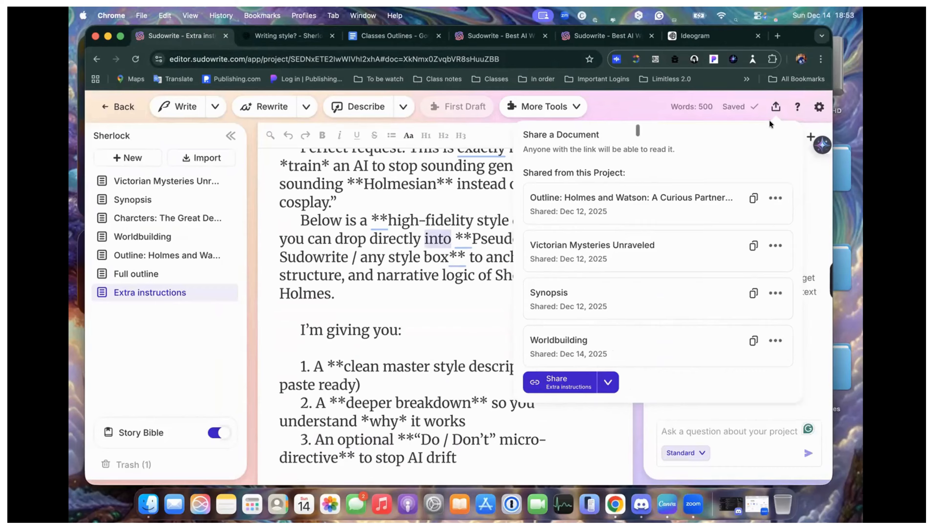
{"action": "left_click", "coordinate": [776, 106]}
{"action": "scroll", "coordinate": [447, 305], "scroll_direction": "up", "scroll_amount": 2}
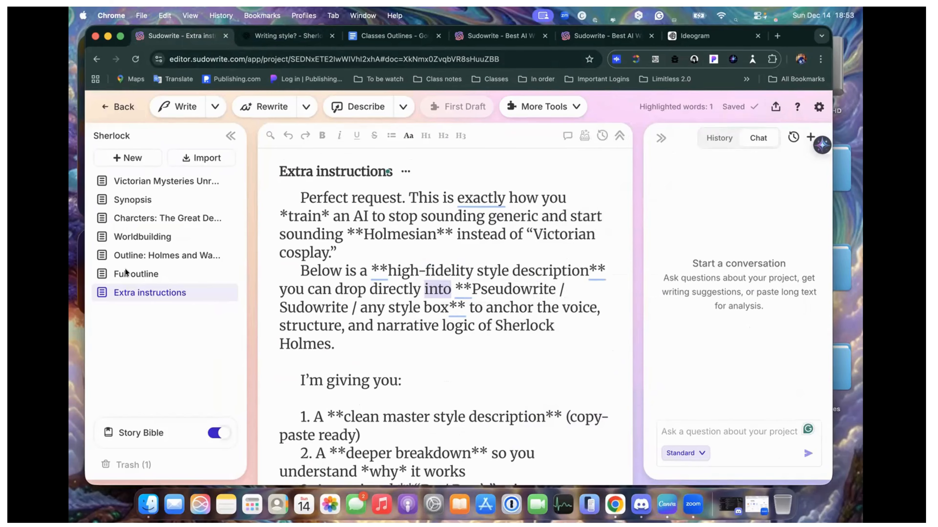
{"action": "left_click", "coordinate": [117, 274]}
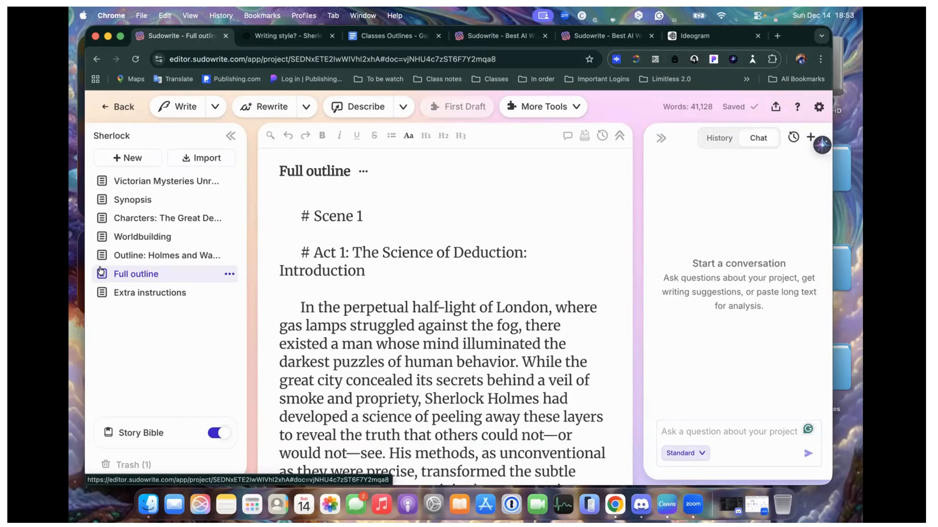
{"action": "left_click_drag", "start_coordinate": [104, 272], "coordinate": [101, 302]}
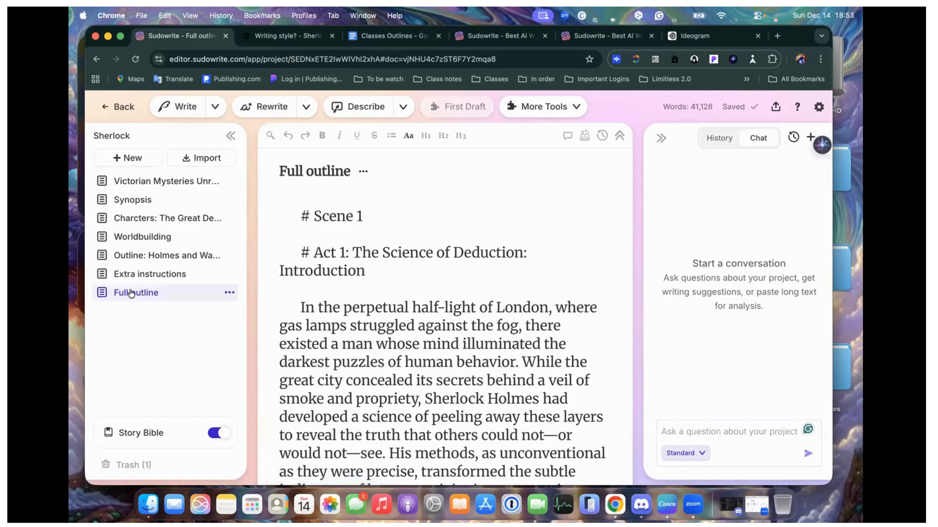
Share the Full outline document by link and copy that link
{"action": "left_click", "coordinate": [775, 106]}
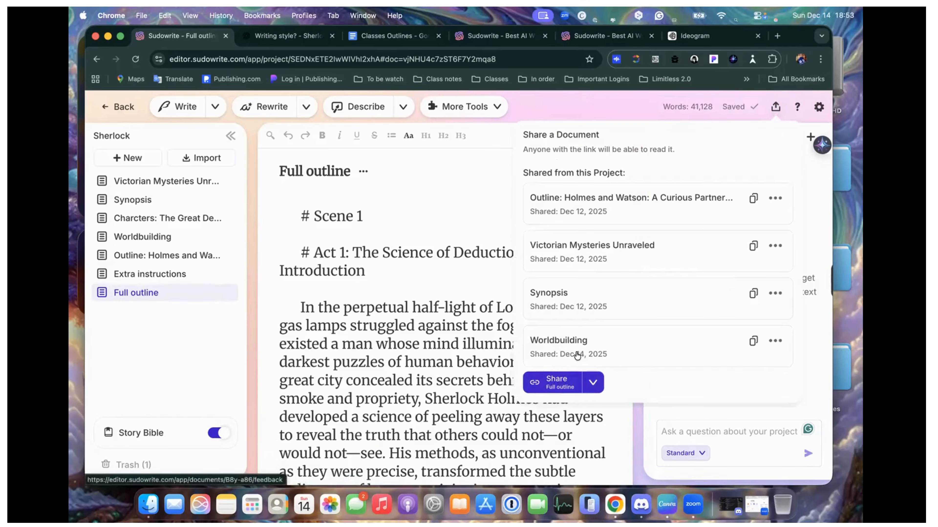
{"action": "left_click", "coordinate": [568, 382]}
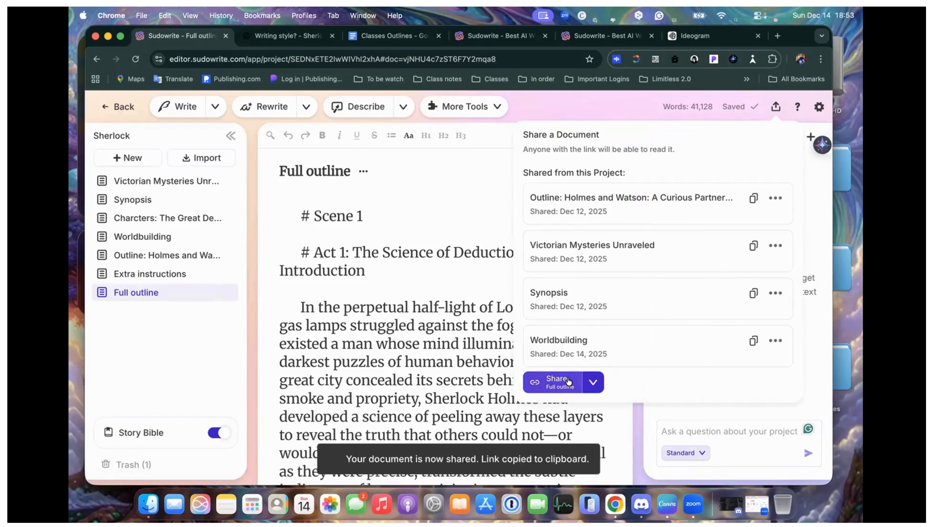
{"action": "mouse_move", "coordinate": [229, 292]}
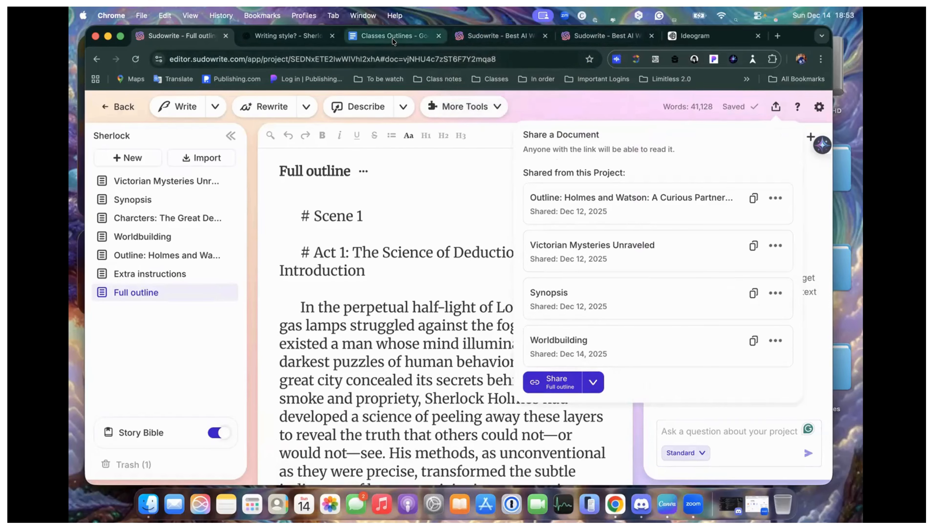
Switch to Classes Outlines and add the Full outline share link below the last class notes link, removing the surplus blank line
{"action": "left_click", "coordinate": [394, 36]}
{"action": "scroll", "coordinate": [382, 261], "scroll_direction": "up", "scroll_amount": 20}
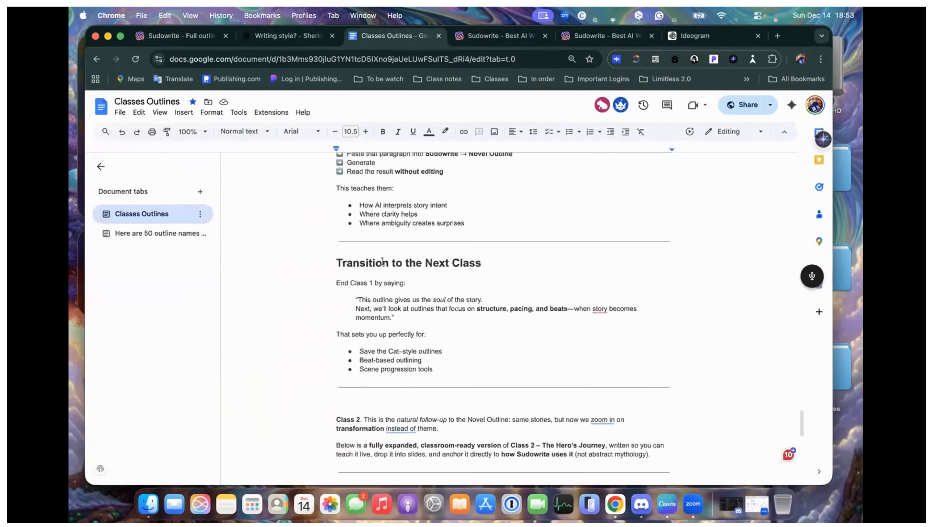
{"action": "scroll", "coordinate": [382, 261], "scroll_direction": "up", "scroll_amount": 8}
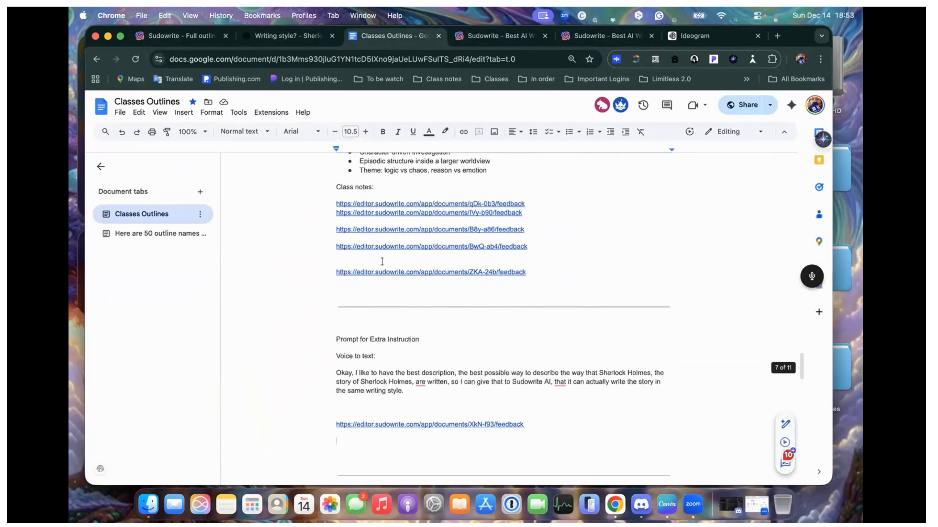
{"action": "left_click", "coordinate": [538, 293]}
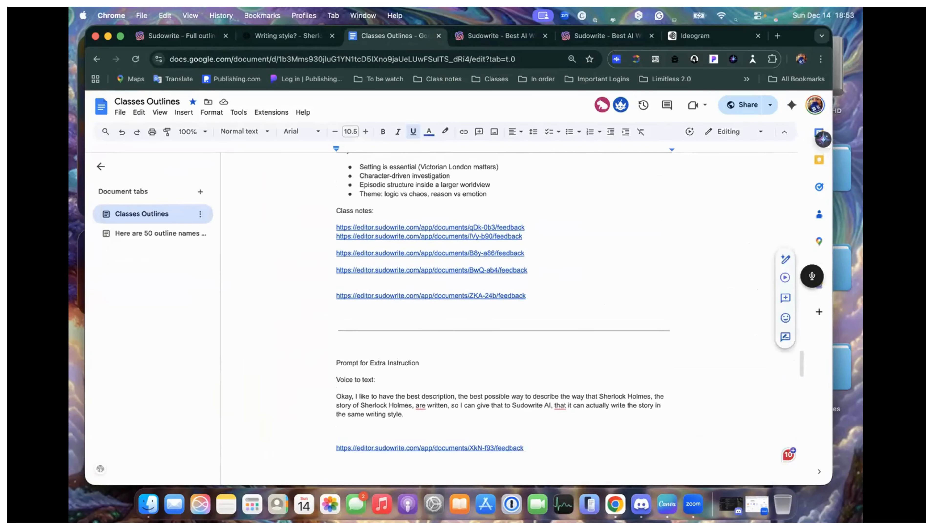
{"action": "key", "text": "Return"}
{"action": "key", "text": "Return"}
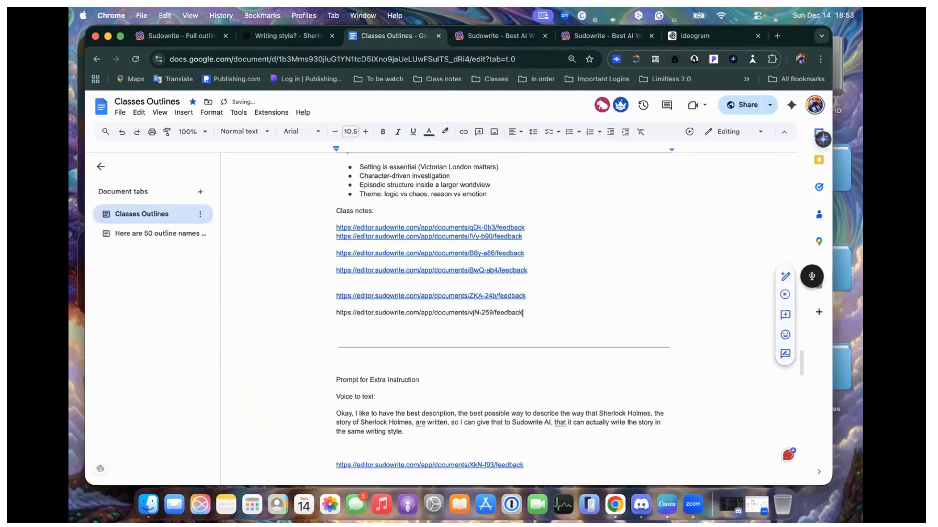
{"action": "key", "text": "Return"}
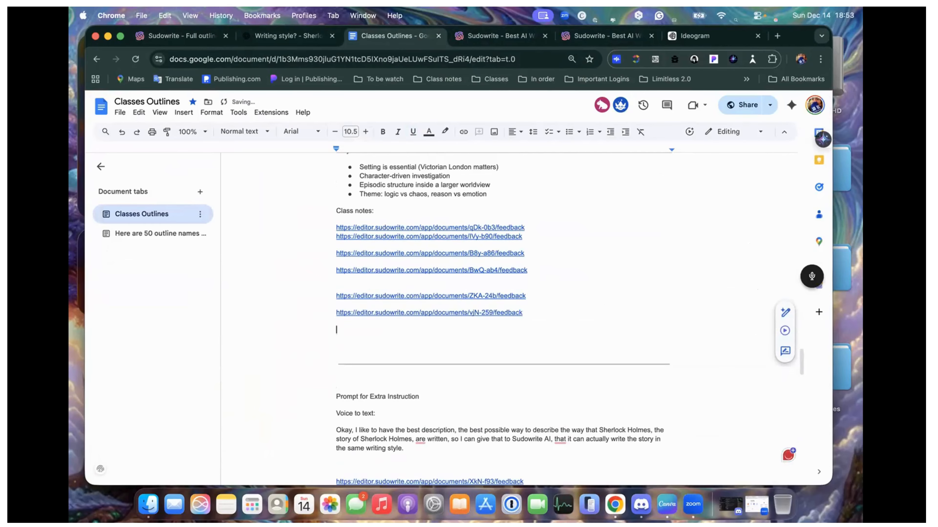
{"action": "key", "text": "Delete"}
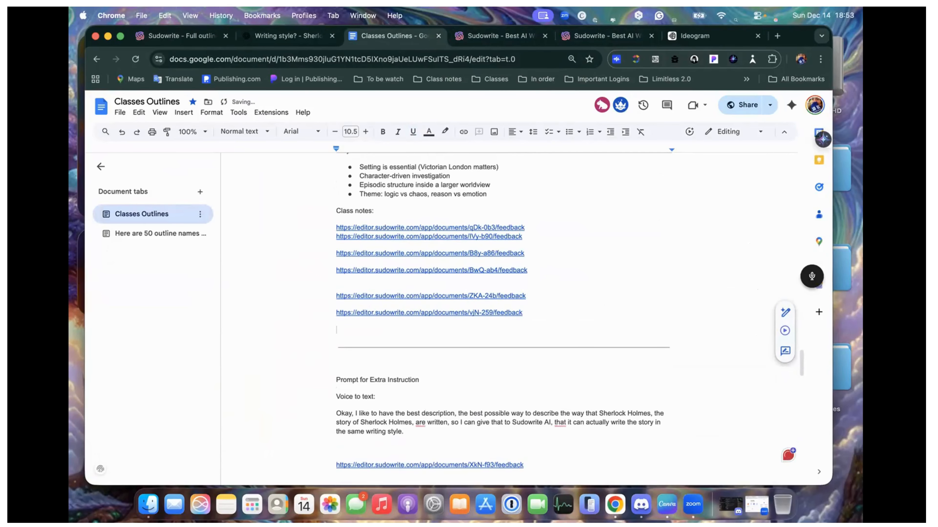
{"action": "scroll", "coordinate": [585, 305], "scroll_direction": "down", "scroll_amount": 10}
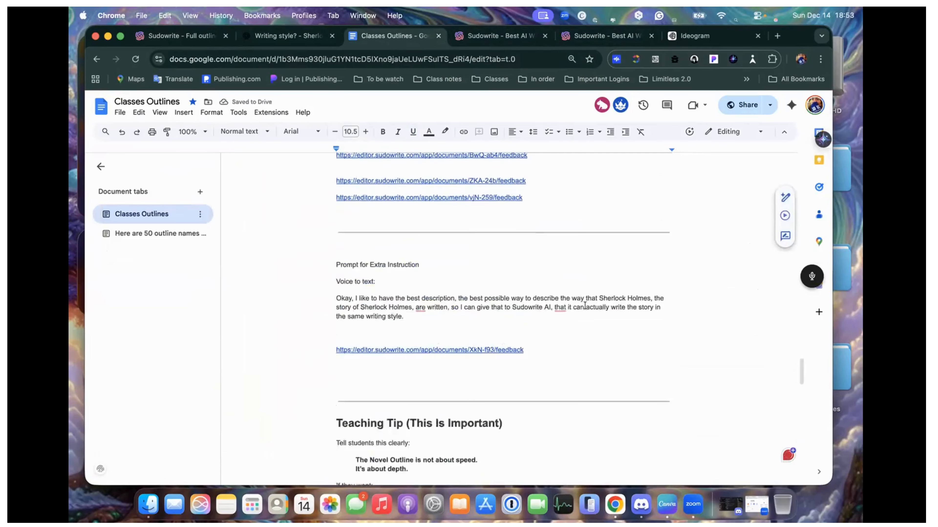
Close the two shared Sudowrite document pages, "Outline: Holmes and Watson: A Curious Partnership" and "Victorian Mysteries Unraveled"
{"action": "scroll", "coordinate": [585, 306], "scroll_direction": "down", "scroll_amount": 10}
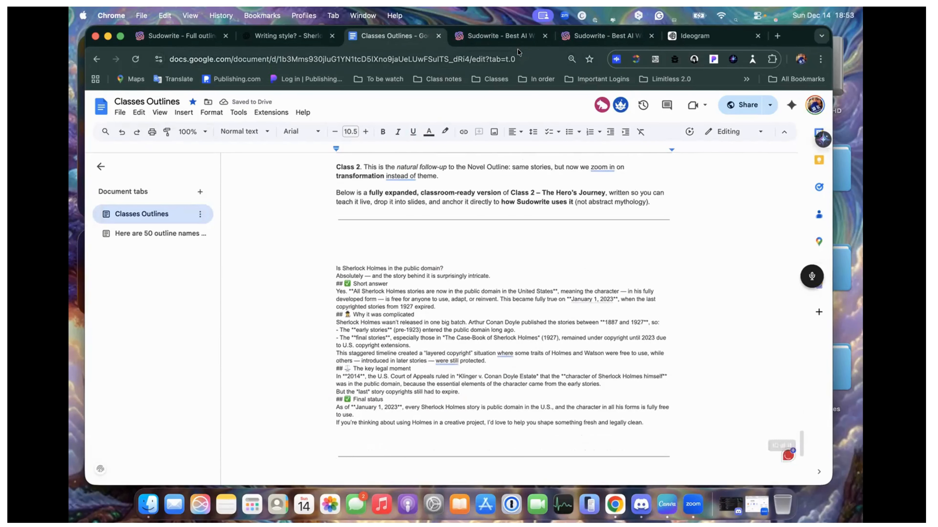
{"action": "left_click", "coordinate": [535, 36]}
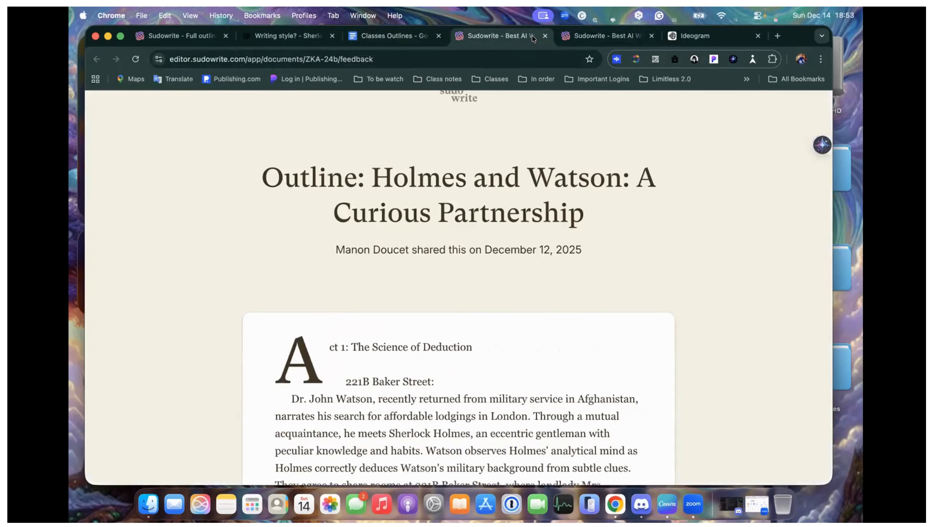
{"action": "left_click", "coordinate": [542, 34]}
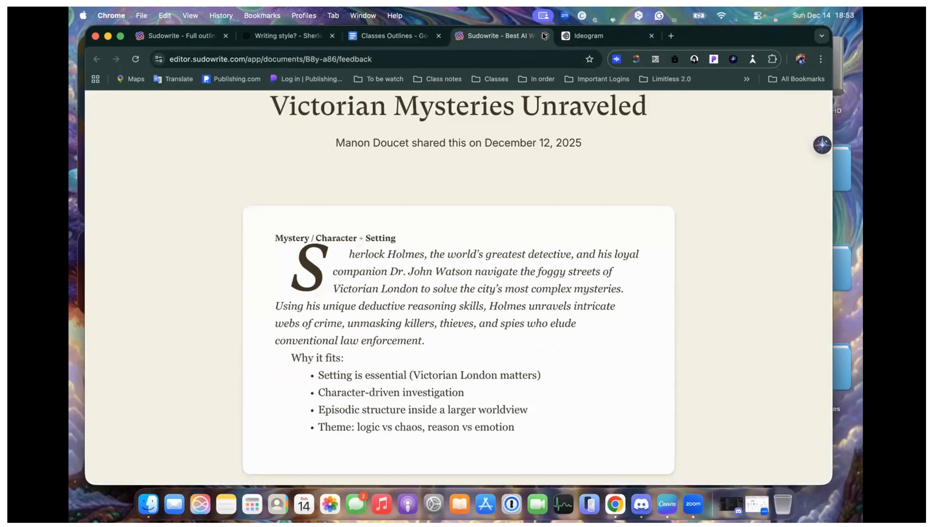
{"action": "left_click", "coordinate": [542, 33]}
Return to the Sherlock project in Sudowrite, close the sharing options and expand the Story Bible sections
{"action": "left_click", "coordinate": [181, 37]}
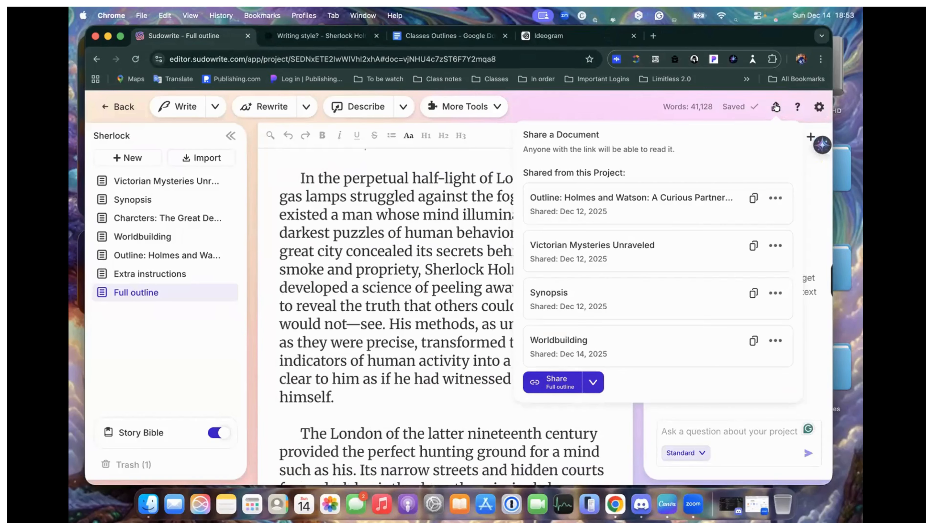
{"action": "left_click", "coordinate": [776, 107]}
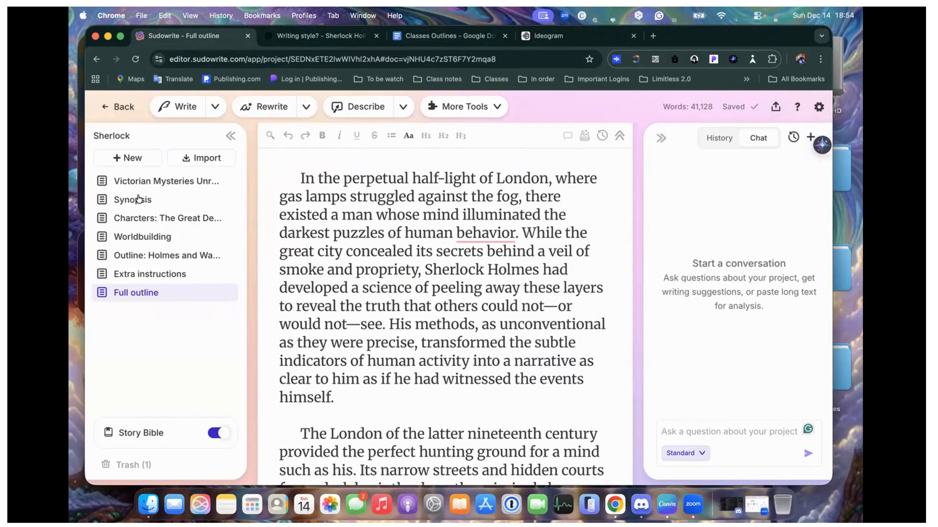
{"action": "left_click", "coordinate": [162, 428]}
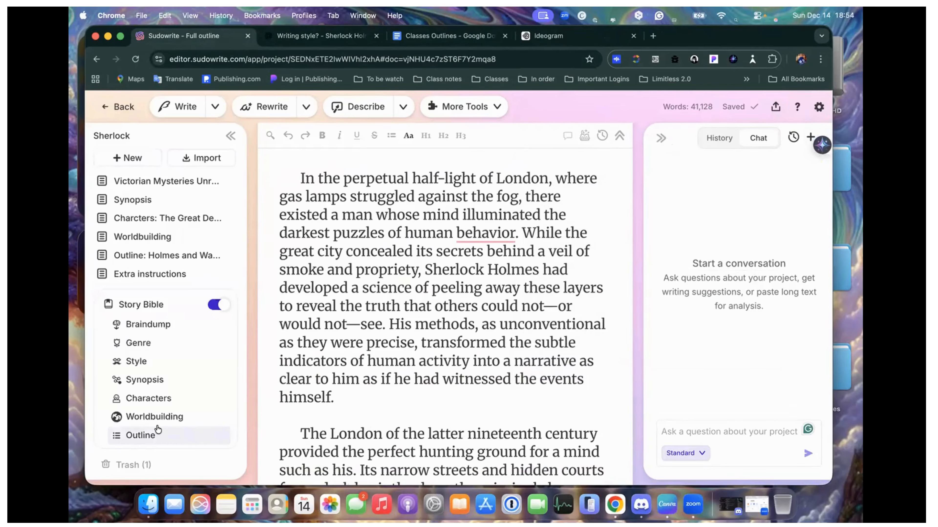
Switch to Classes Outlines and highlight "USING THE HERO'S JOURNEY IN SUDOWRITE" in the Class 2 heading at the document's end
{"action": "left_click", "coordinate": [413, 36]}
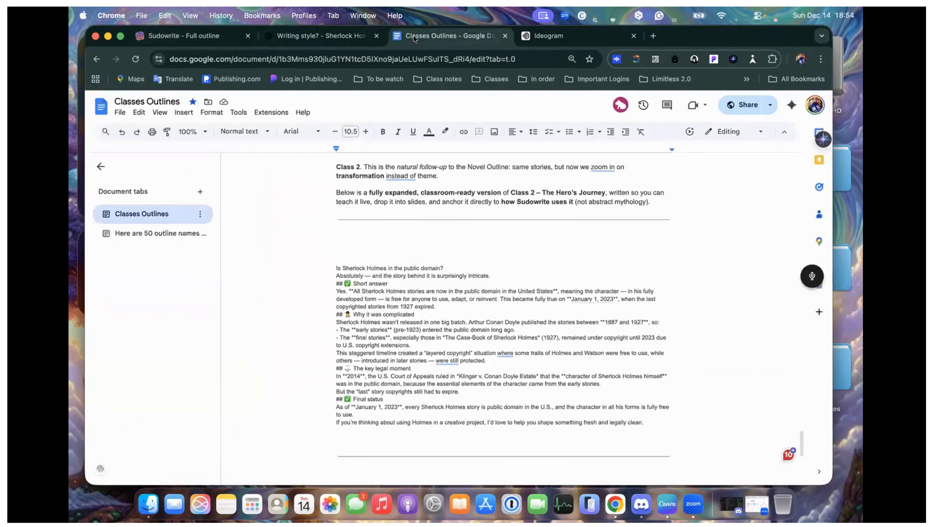
{"action": "scroll", "coordinate": [252, 259], "scroll_direction": "down", "scroll_amount": 10}
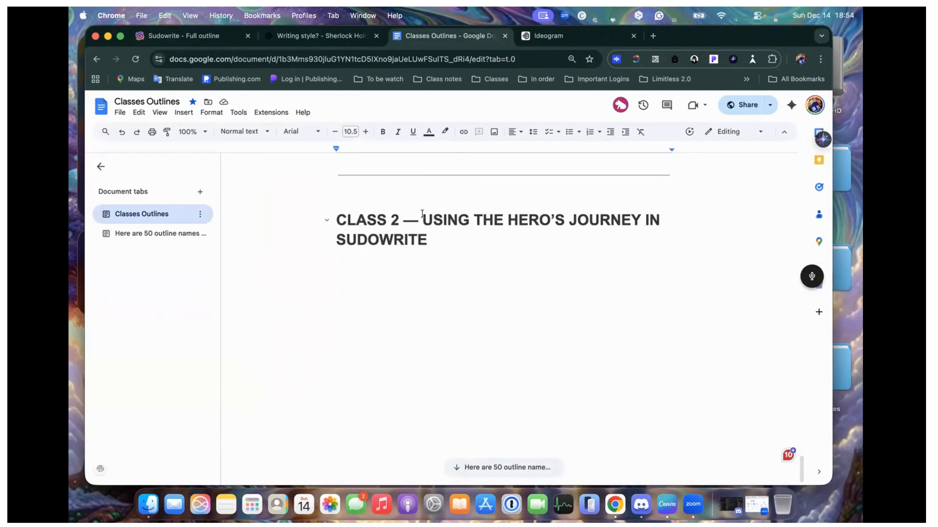
{"action": "left_click_drag", "start_coordinate": [422, 214], "coordinate": [446, 242]}
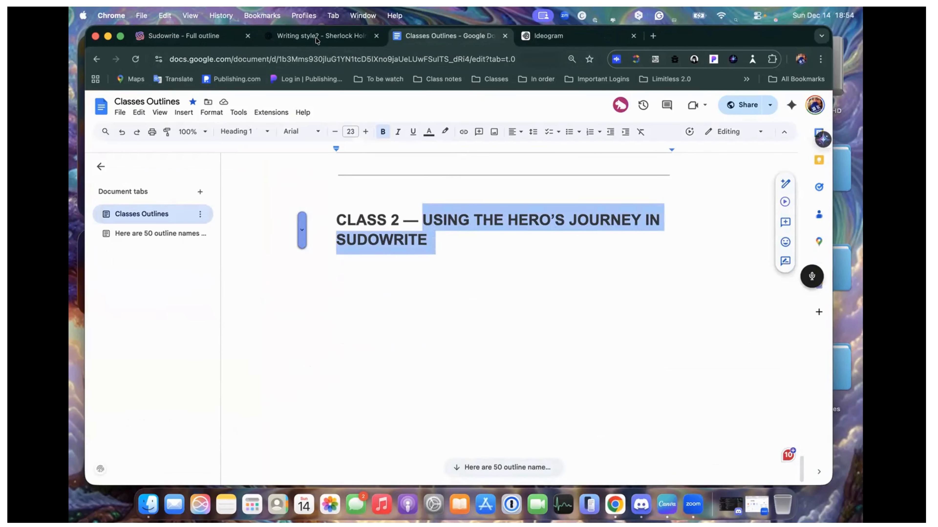
Open the "Here are 50 outline names" document tab in Classes Outlines and look through the outline styles
{"action": "left_click", "coordinate": [208, 33]}
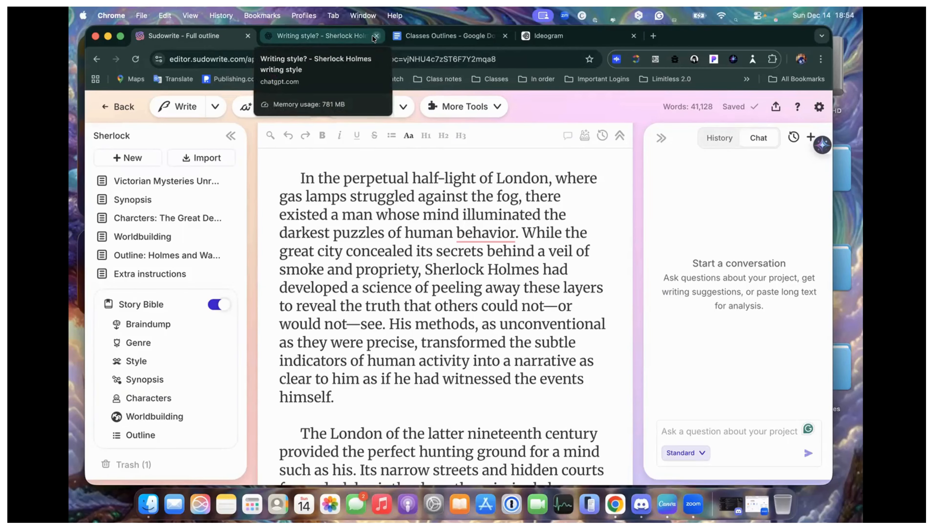
{"action": "left_click", "coordinate": [433, 40]}
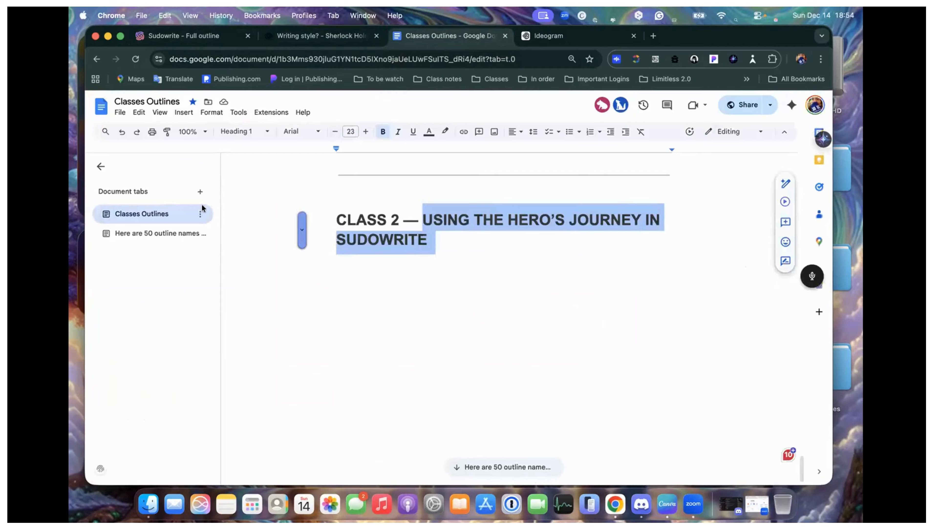
{"action": "left_click", "coordinate": [159, 235]}
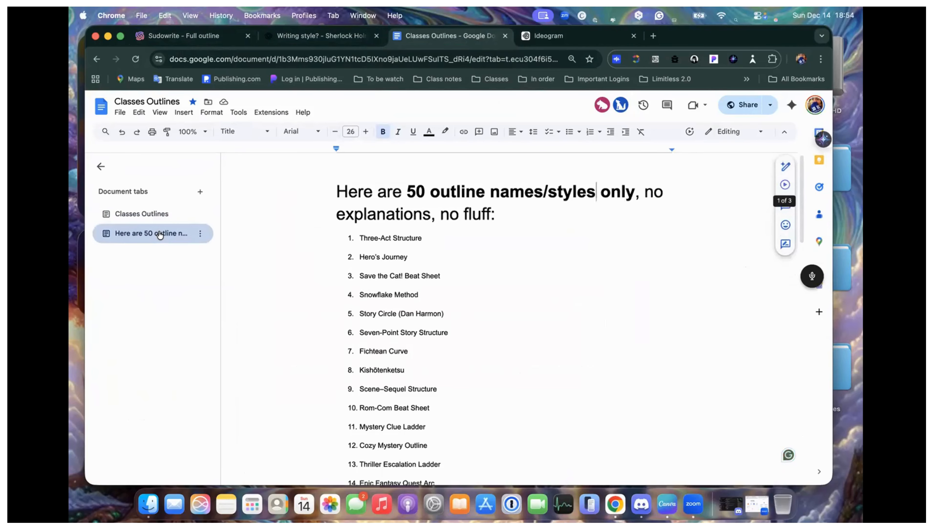
{"action": "scroll", "coordinate": [439, 254], "scroll_direction": "down", "scroll_amount": 2}
{"action": "scroll", "coordinate": [438, 254], "scroll_direction": "down", "scroll_amount": 1}
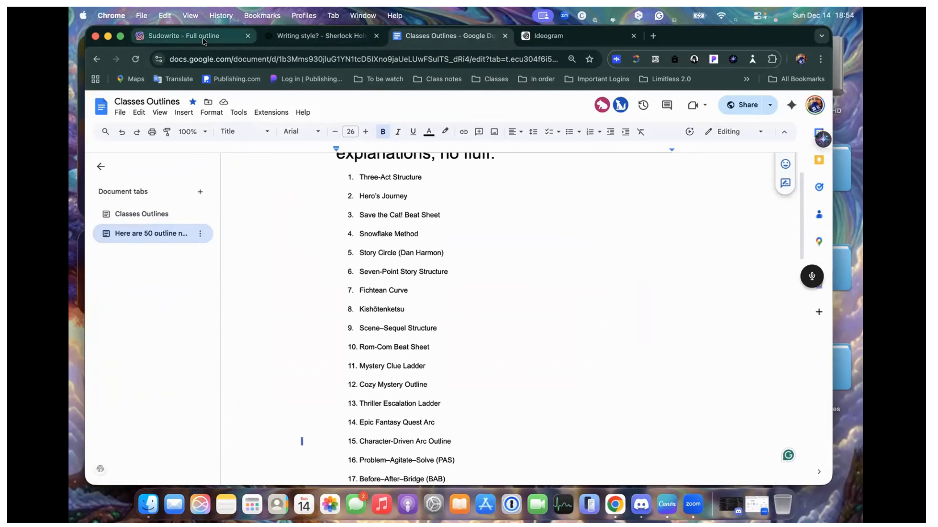
Switch to the Sherlock project in Sudowrite and show the Story Bible's Outline section
{"action": "left_click", "coordinate": [196, 36]}
{"action": "left_click", "coordinate": [162, 435]}
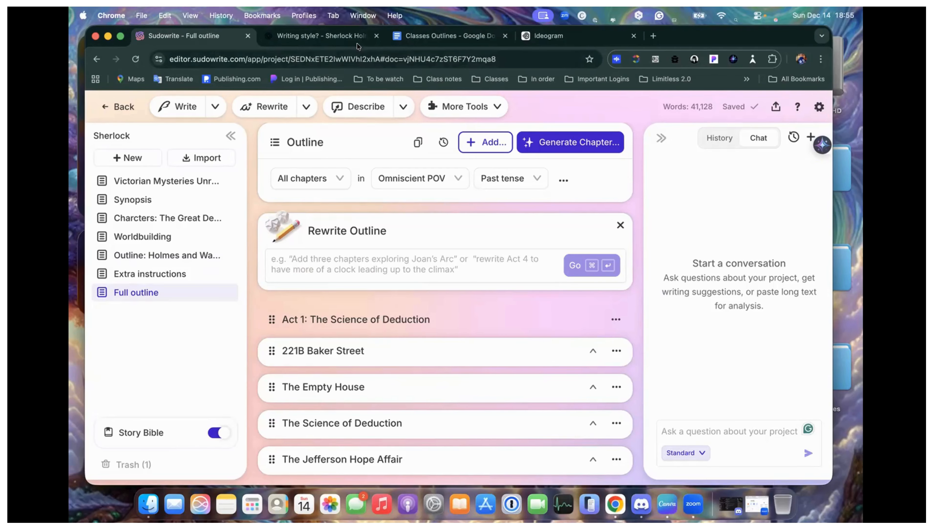
Return to the list of 50 outline names in Classes Outlines and highlight the Snowflake Method entry
{"action": "left_click", "coordinate": [350, 37]}
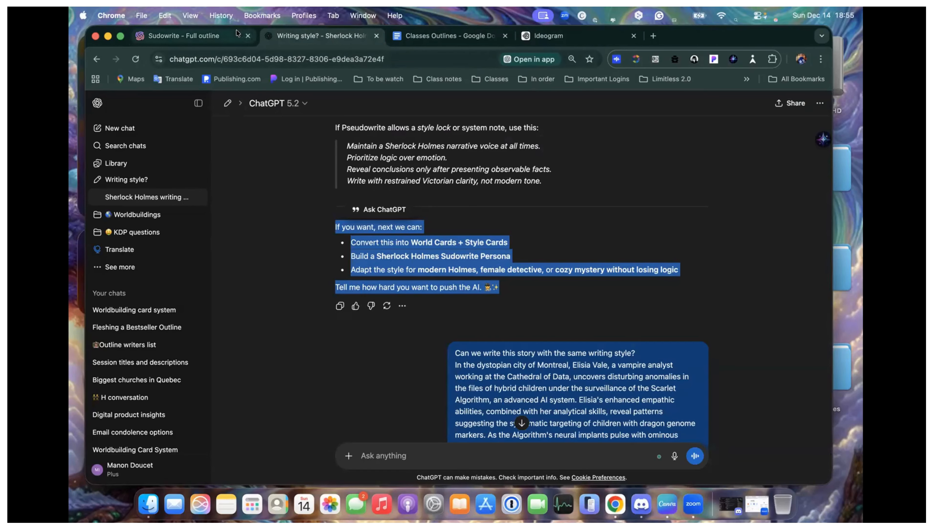
{"action": "left_click", "coordinate": [413, 37]}
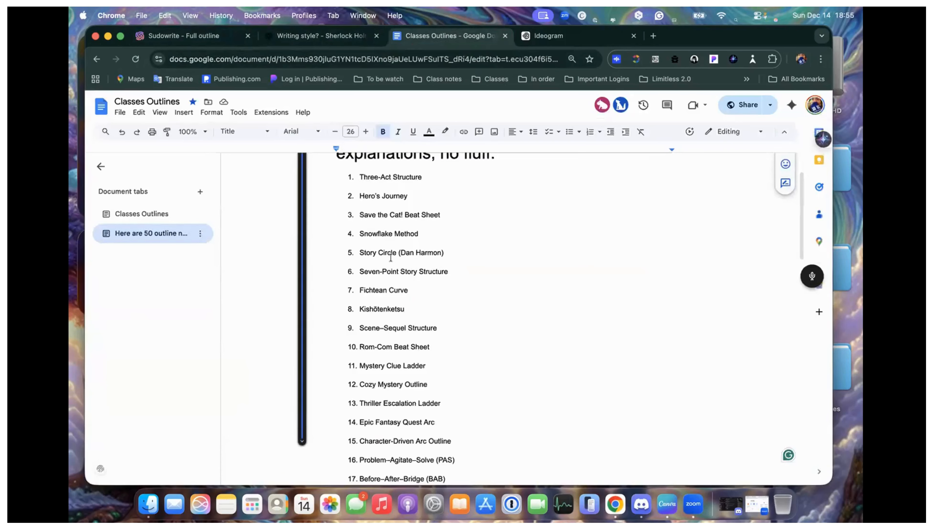
{"action": "left_click_drag", "start_coordinate": [354, 230], "coordinate": [439, 230]}
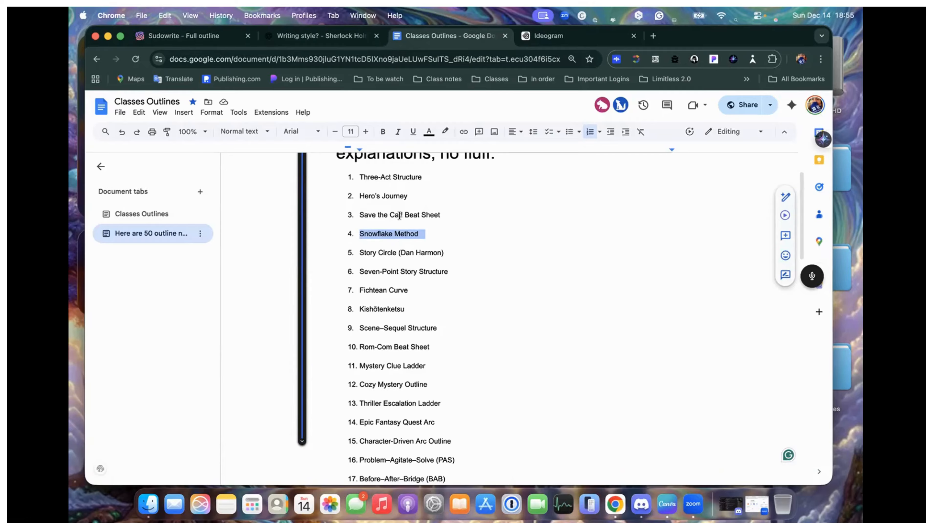
Examine the list of 50 outline names, highlighting Hero's Journey, Snowflake Method, Kishōtenketsu and Frame Narrative Outline
{"action": "left_click_drag", "start_coordinate": [359, 196], "coordinate": [427, 195]}
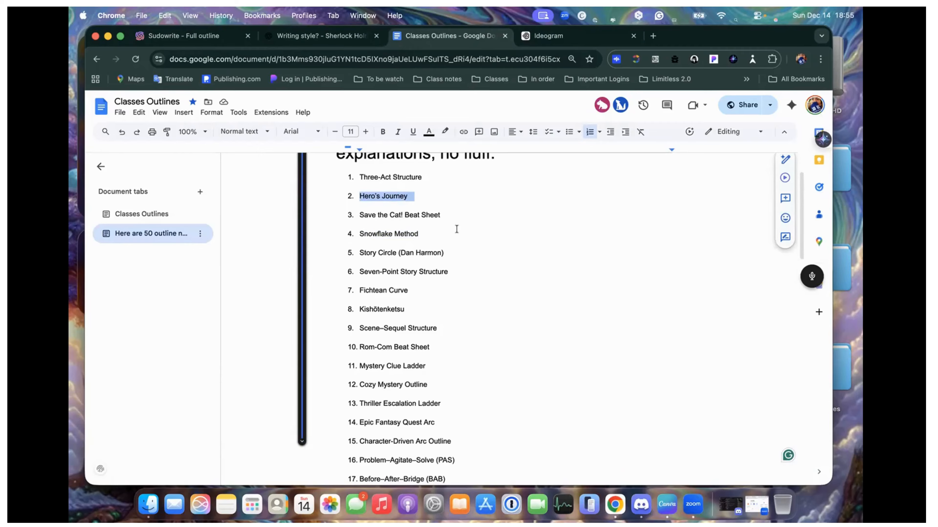
{"action": "left_click_drag", "start_coordinate": [361, 234], "coordinate": [425, 231]}
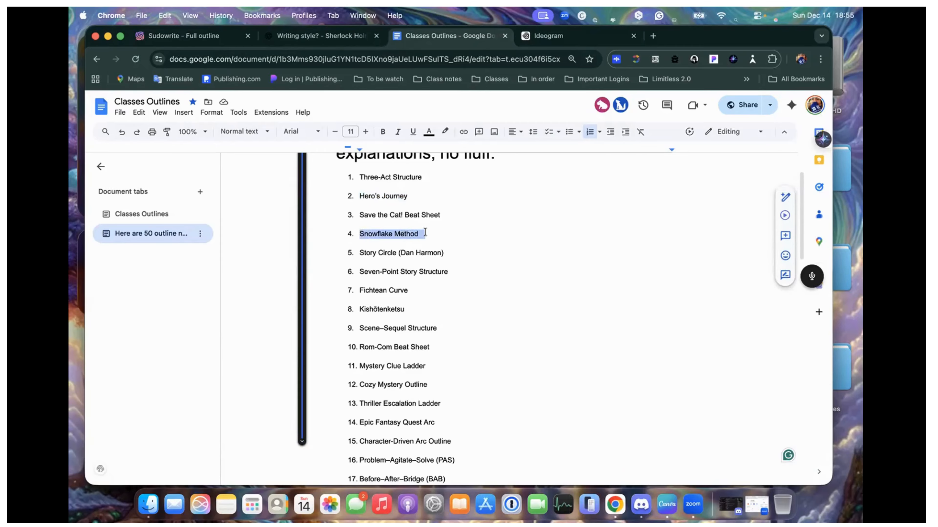
{"action": "scroll", "coordinate": [425, 232], "scroll_direction": "down", "scroll_amount": 3}
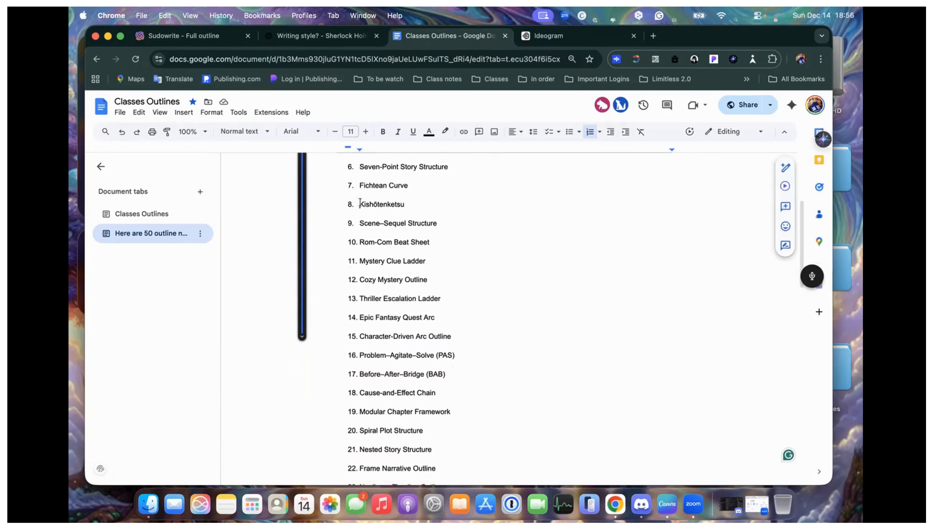
{"action": "left_click_drag", "start_coordinate": [358, 204], "coordinate": [414, 203]}
{"action": "scroll", "coordinate": [414, 202], "scroll_direction": "down", "scroll_amount": 8}
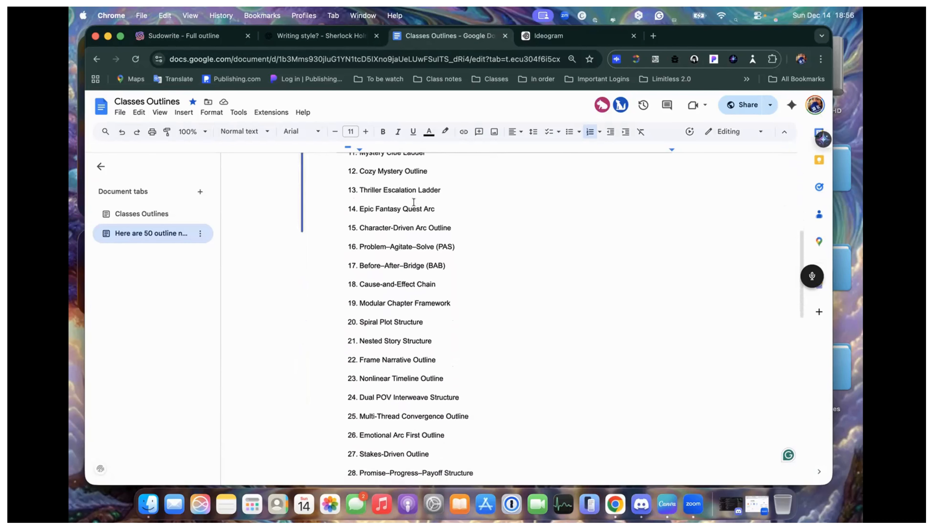
{"action": "scroll", "coordinate": [413, 202], "scroll_direction": "down", "scroll_amount": 8}
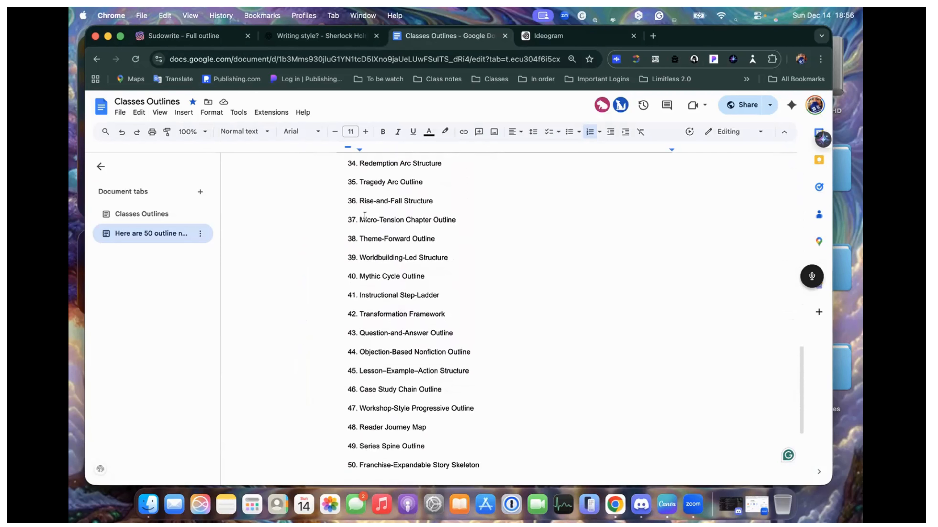
{"action": "scroll", "coordinate": [364, 215], "scroll_direction": "down", "scroll_amount": 5}
{"action": "scroll", "coordinate": [365, 216], "scroll_direction": "up", "scroll_amount": 9}
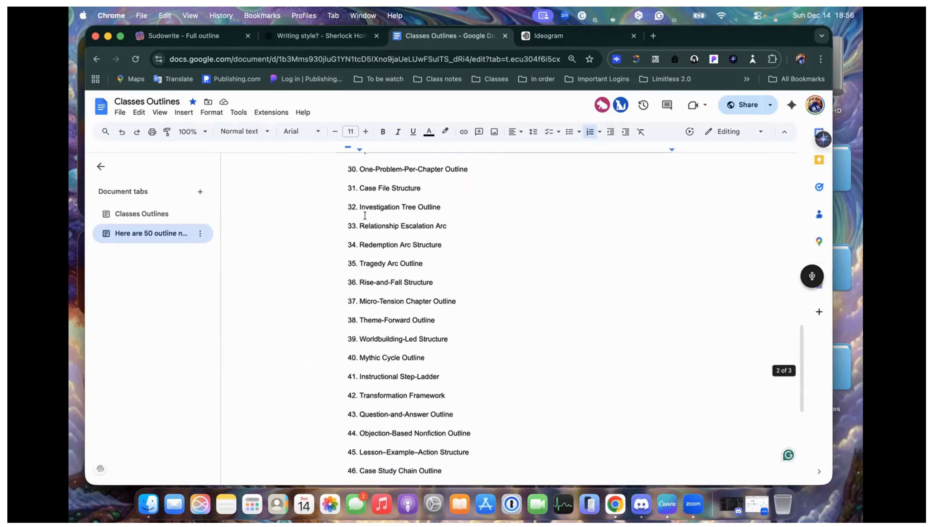
{"action": "scroll", "coordinate": [365, 216], "scroll_direction": "up", "scroll_amount": 3}
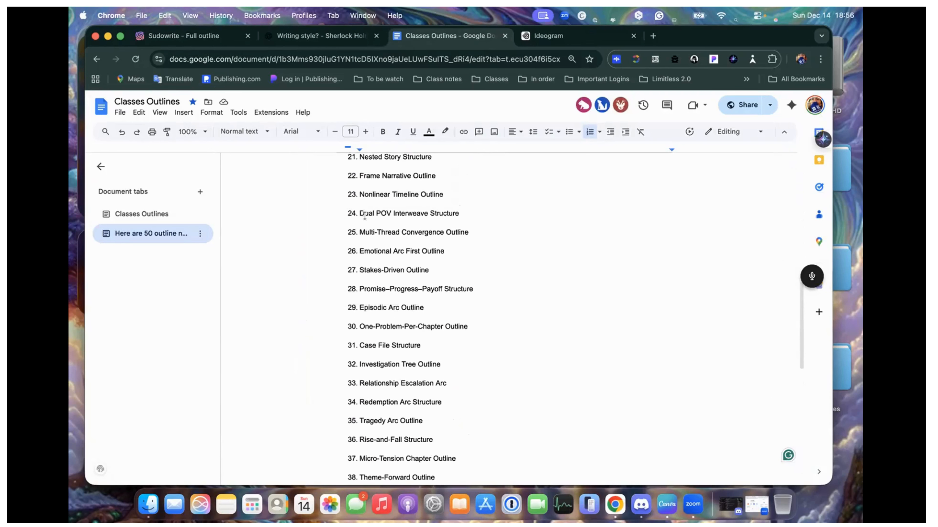
{"action": "left_click_drag", "start_coordinate": [362, 178], "coordinate": [440, 175]}
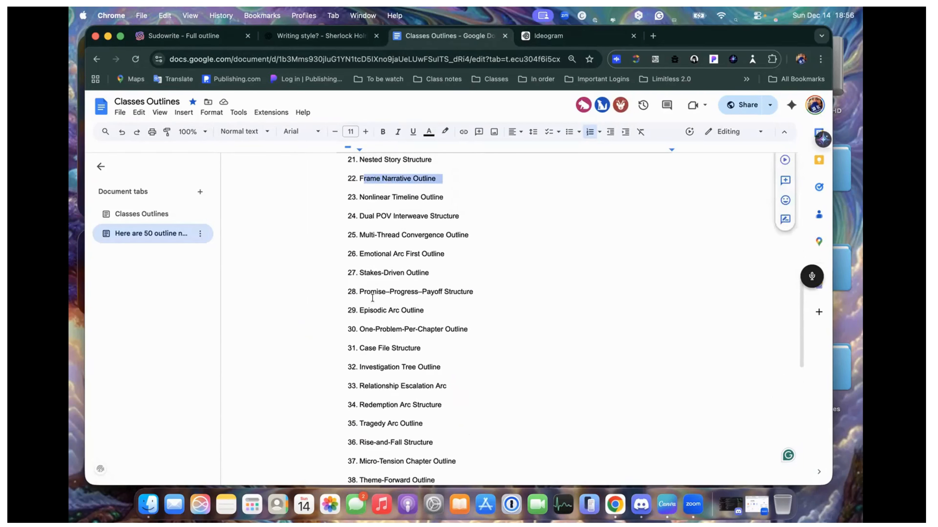
{"action": "scroll", "coordinate": [372, 300], "scroll_direction": "down", "scroll_amount": 1}
{"action": "scroll", "coordinate": [373, 301], "scroll_direction": "down", "scroll_amount": 10}
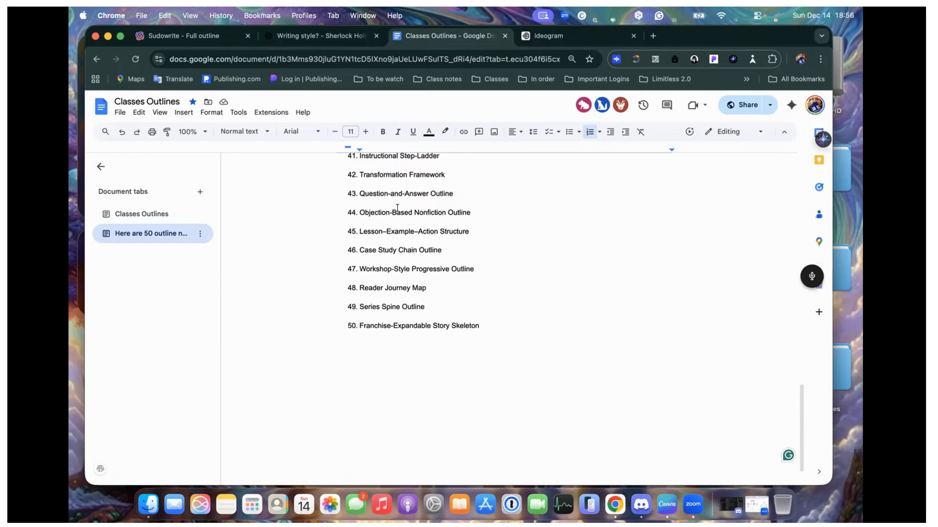
Switch to Sudowrite, leave the Sherlock project, open the blank Project 4 from the Novel folder and turn on its Story Bible
{"action": "left_click", "coordinate": [185, 36]}
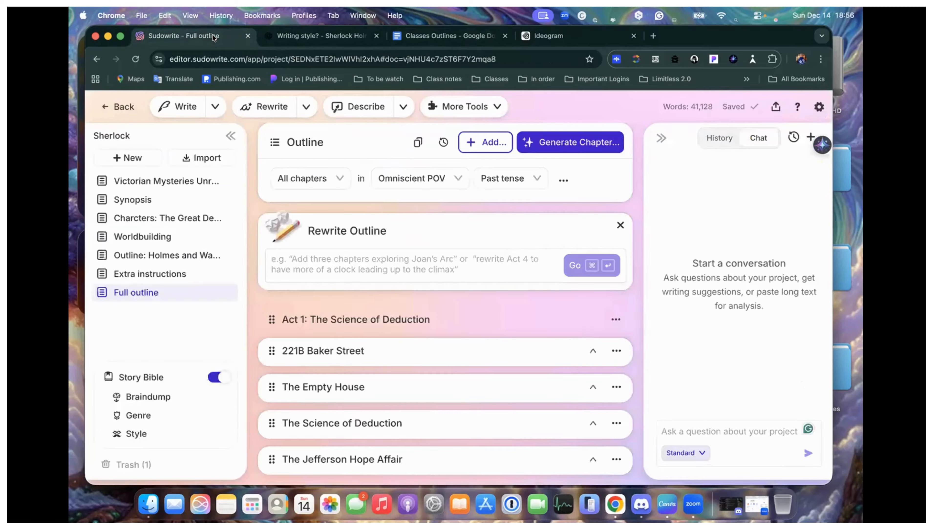
{"action": "left_click", "coordinate": [125, 107]}
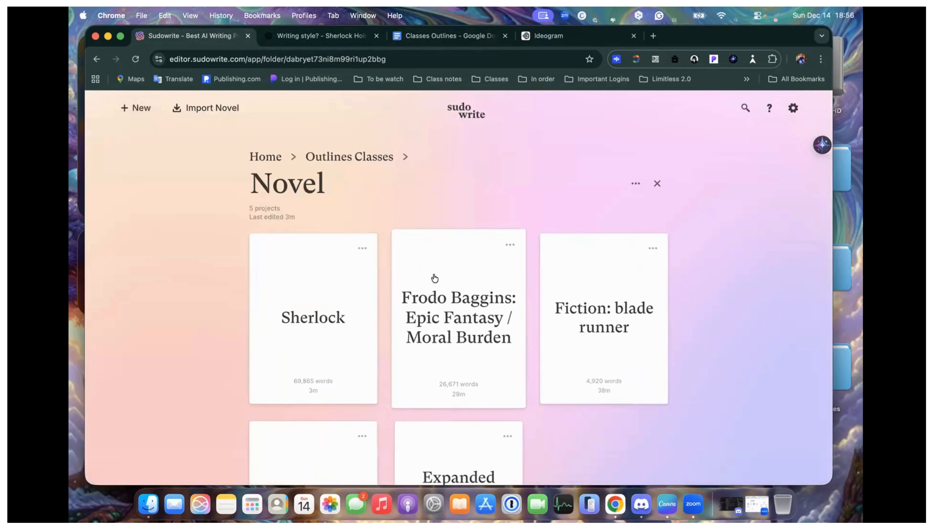
{"action": "scroll", "coordinate": [431, 276], "scroll_direction": "down", "scroll_amount": 4}
{"action": "left_click", "coordinate": [321, 362]}
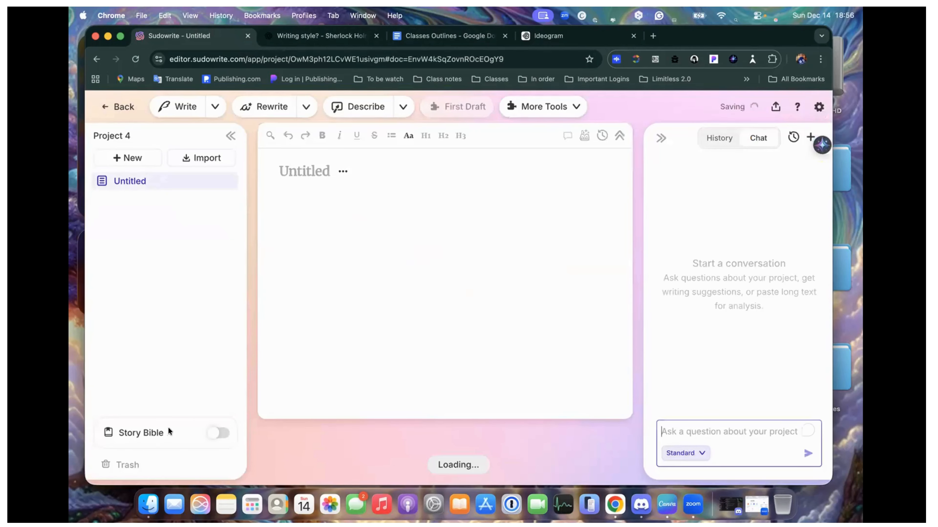
{"action": "left_click", "coordinate": [220, 434]}
Go to the Story Bible's Outline section and bring up the Custom Outline type with its instructions field
{"action": "left_click", "coordinate": [160, 436]}
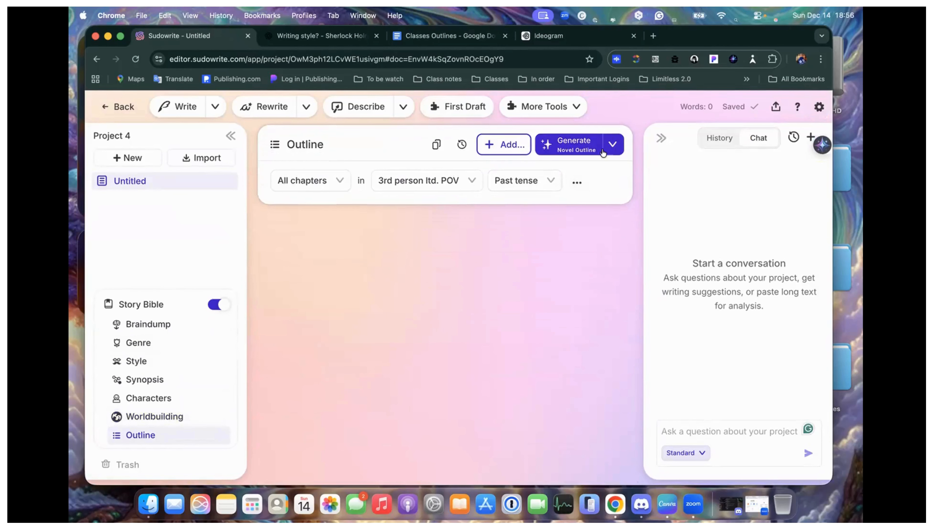
{"action": "left_click", "coordinate": [576, 145]}
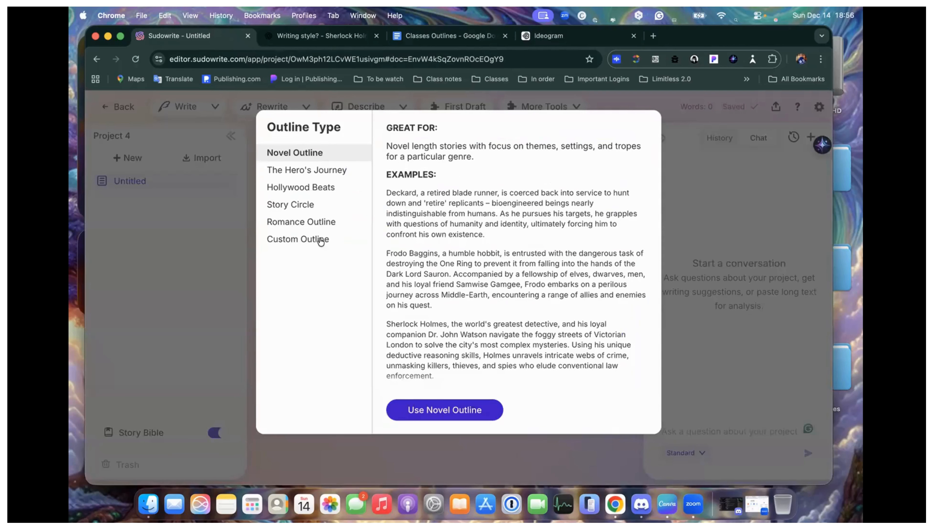
{"action": "left_click", "coordinate": [304, 240]}
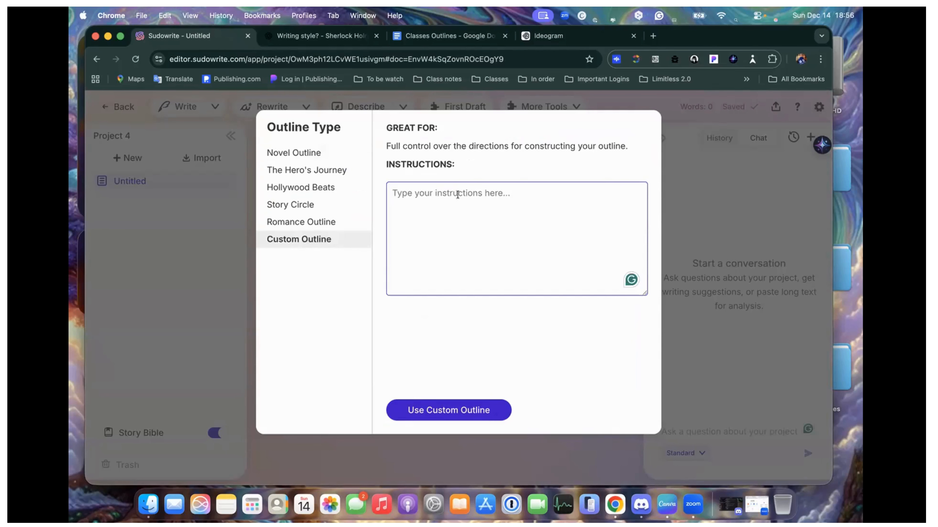
{"action": "left_click", "coordinate": [449, 193]}
Return to the Classes Outlines document in Google Docs and highlight Epic Fantasy Quest Arc in the outline list
{"action": "left_click", "coordinate": [360, 36]}
{"action": "left_click", "coordinate": [419, 35]}
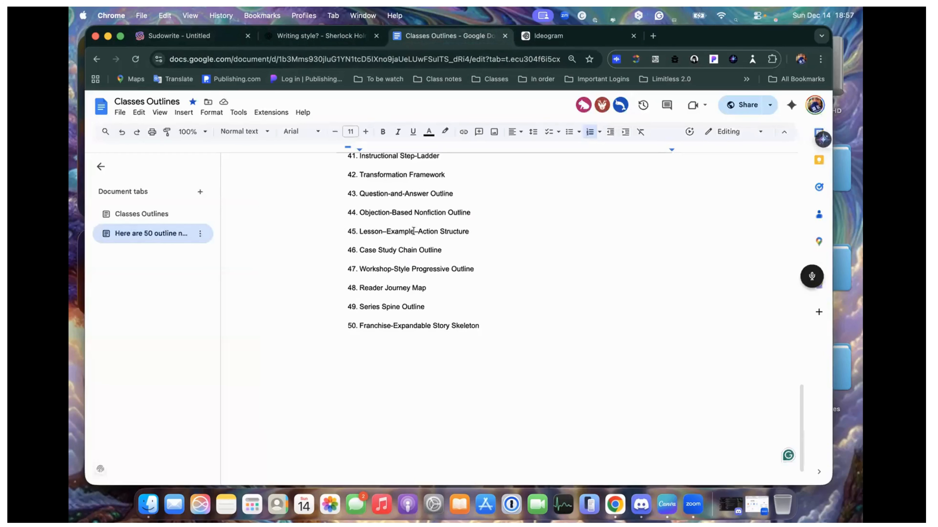
{"action": "scroll", "coordinate": [434, 236], "scroll_direction": "up", "scroll_amount": 15}
{"action": "scroll", "coordinate": [433, 236], "scroll_direction": "up", "scroll_amount": 3}
{"action": "left_click", "coordinate": [406, 308]}
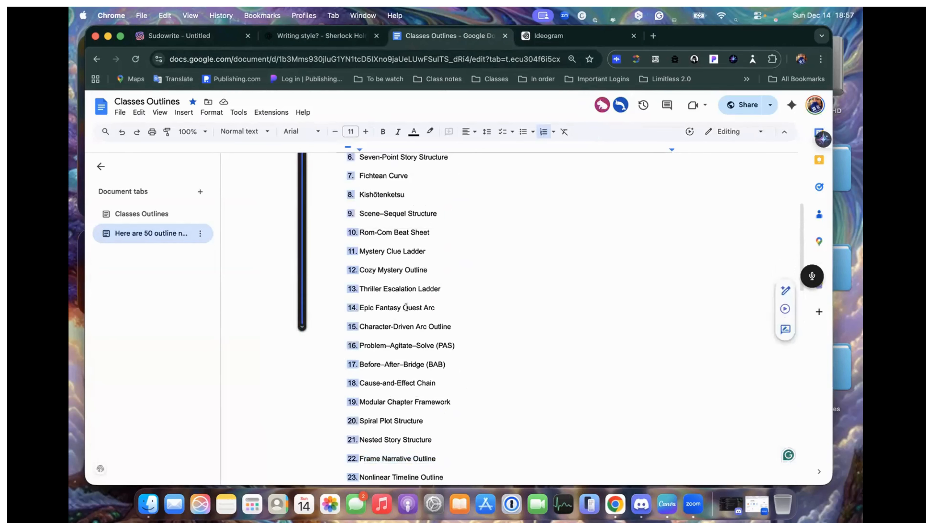
{"action": "triple_click", "coordinate": [405, 308]}
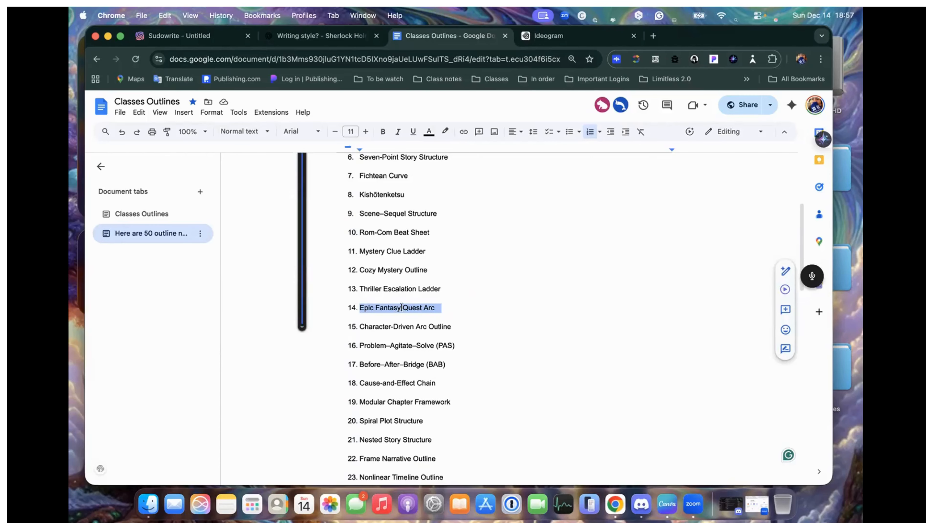
{"action": "scroll", "coordinate": [423, 302], "scroll_direction": "down", "scroll_amount": 1}
Show the Classes Outlines document tab, then return to Sudowrite and dismiss the outline type dialog
{"action": "left_click", "coordinate": [161, 215]}
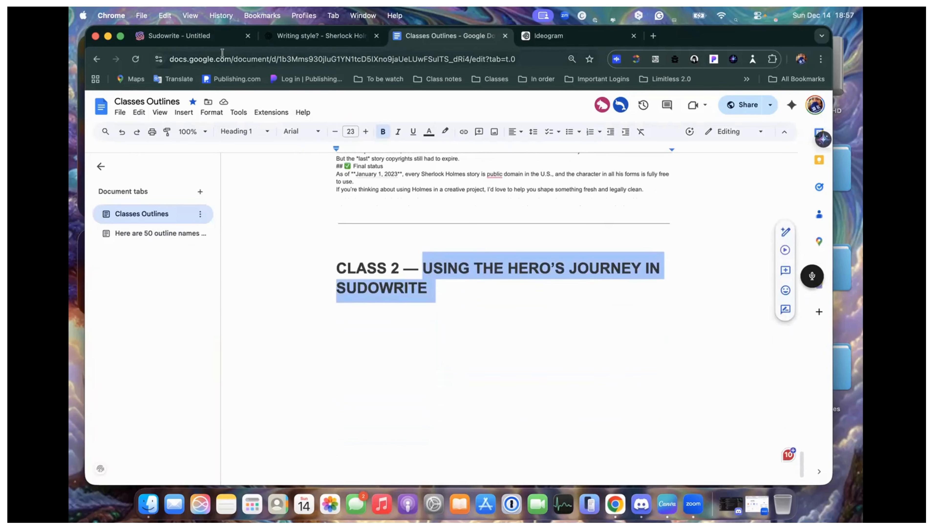
{"action": "left_click", "coordinate": [179, 36]}
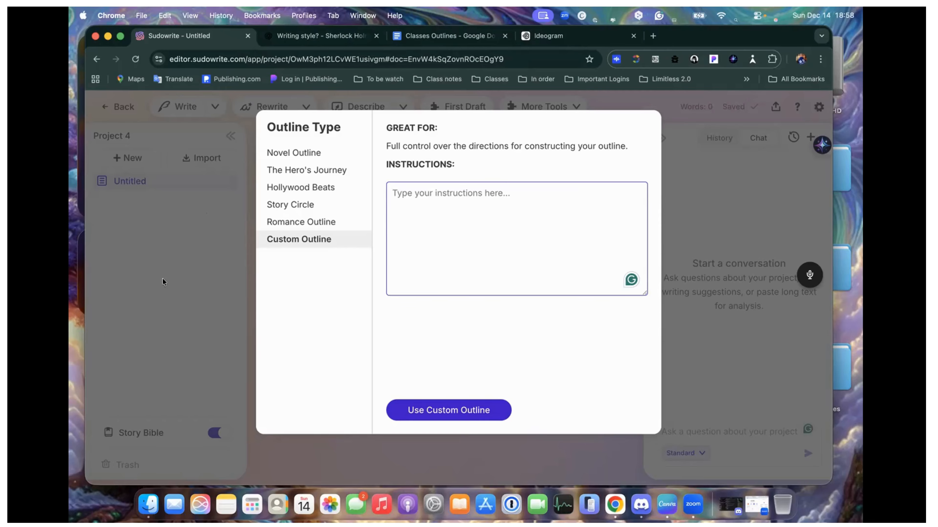
{"action": "left_click", "coordinate": [202, 248]}
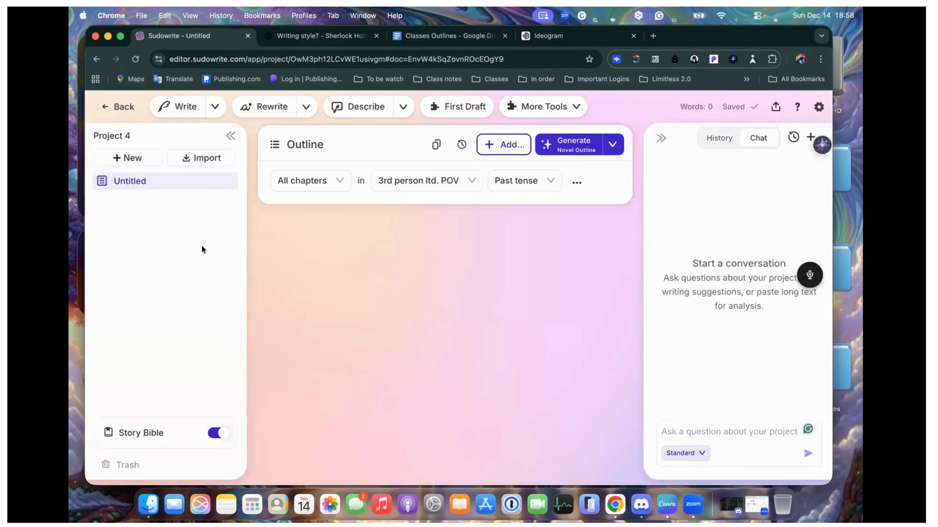
Review the Class 2 Hero's Journey notes and the Sherlock Holmes public domain text in Google Docs, then return to Sudowrite
{"action": "left_click", "coordinate": [442, 35]}
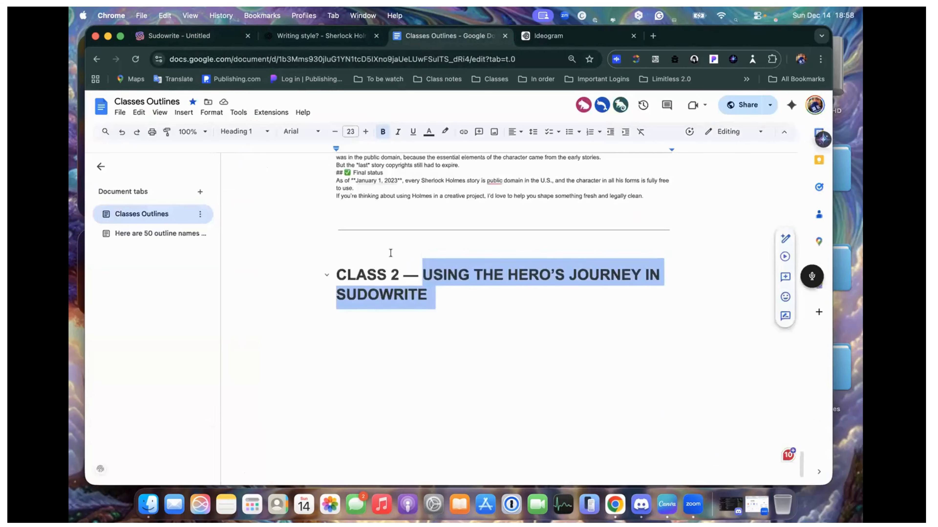
{"action": "scroll", "coordinate": [390, 253], "scroll_direction": "up", "scroll_amount": 5}
{"action": "scroll", "coordinate": [390, 253], "scroll_direction": "down", "scroll_amount": 4}
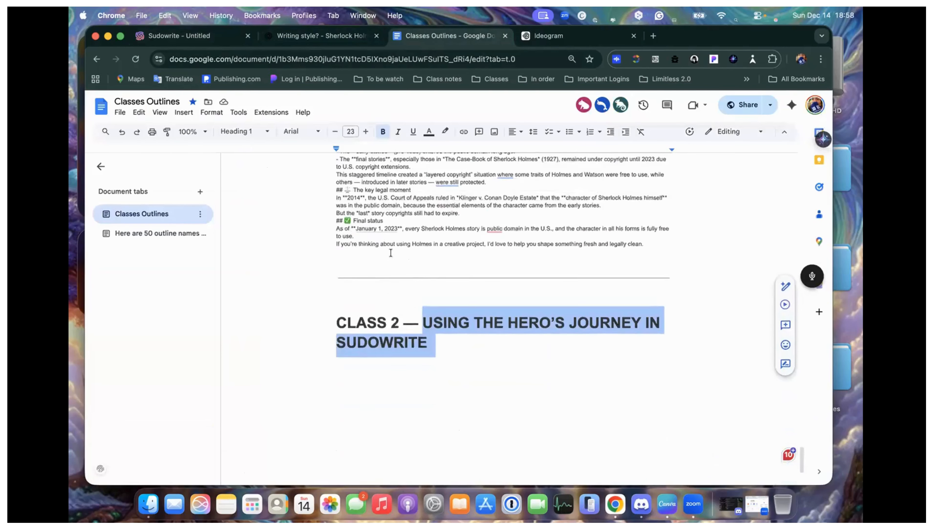
{"action": "scroll", "coordinate": [391, 253], "scroll_direction": "up", "scroll_amount": 6}
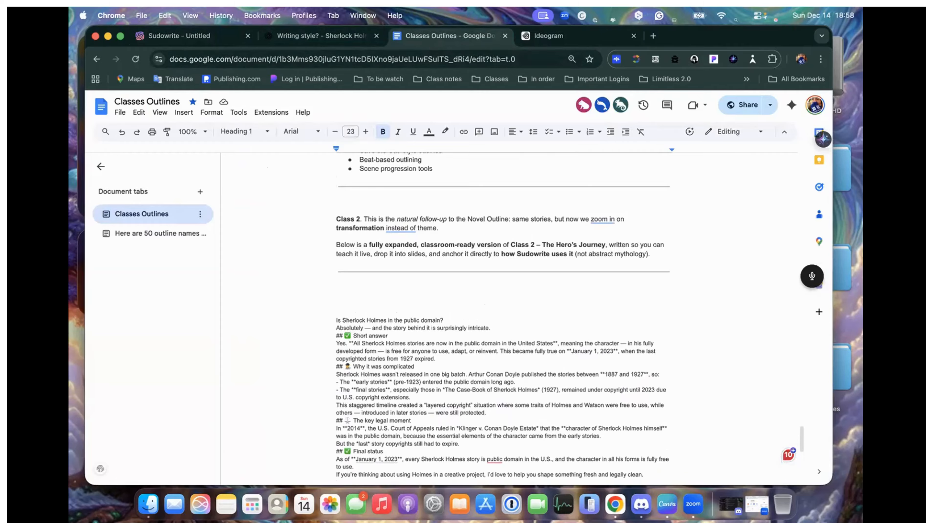
{"action": "left_click", "coordinate": [211, 37]}
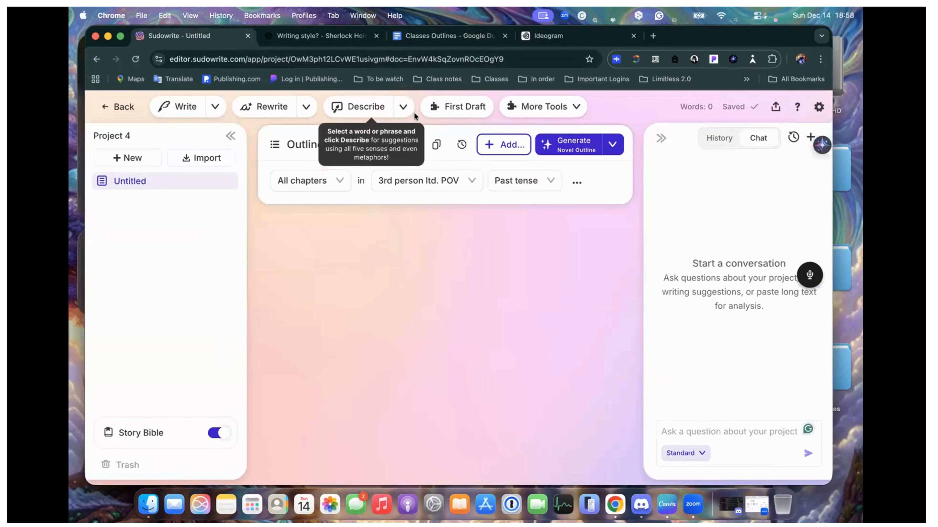
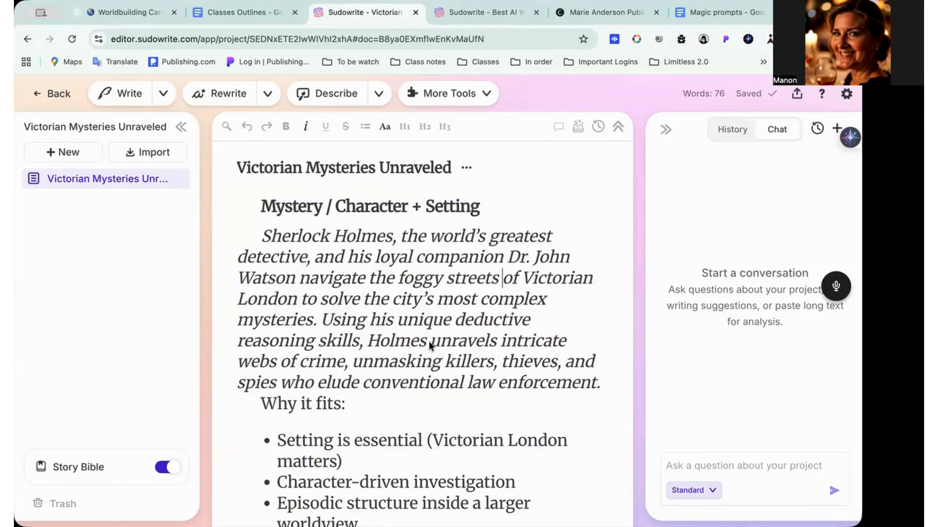
Read through the Mystery / Character + Setting text and its reasons for fitting in the Victorian Mysteries Unraveled document
{"action": "scroll", "coordinate": [429, 342], "scroll_direction": "down", "scroll_amount": 2}
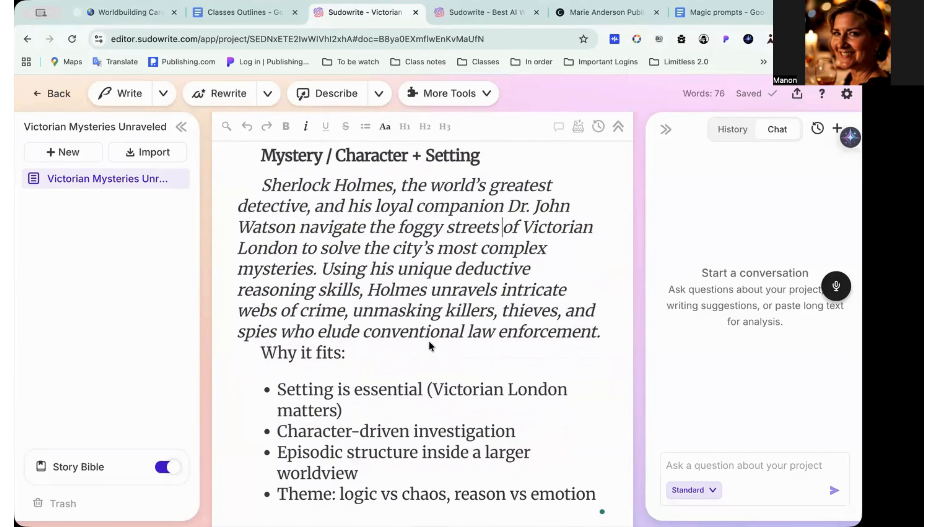
{"action": "scroll", "coordinate": [429, 342], "scroll_direction": "down", "scroll_amount": 2}
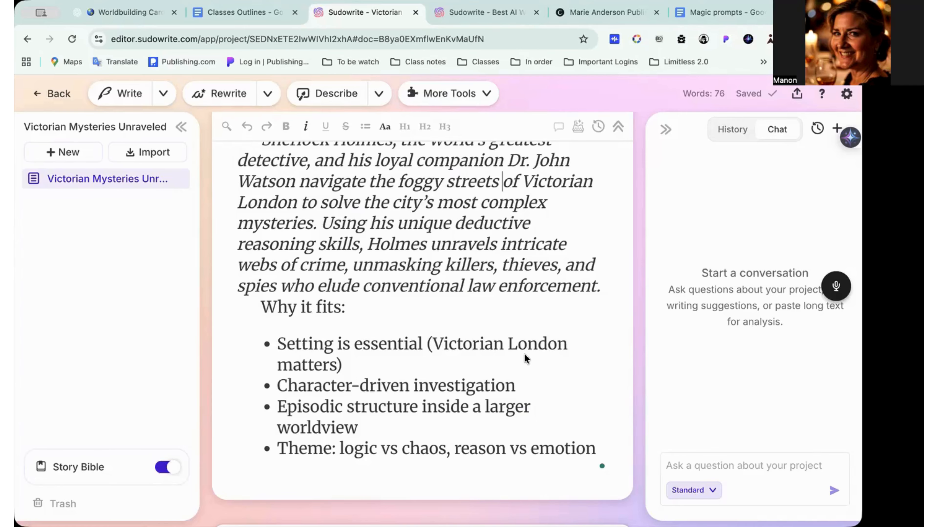
{"action": "scroll", "coordinate": [525, 355], "scroll_direction": "down", "scroll_amount": 3}
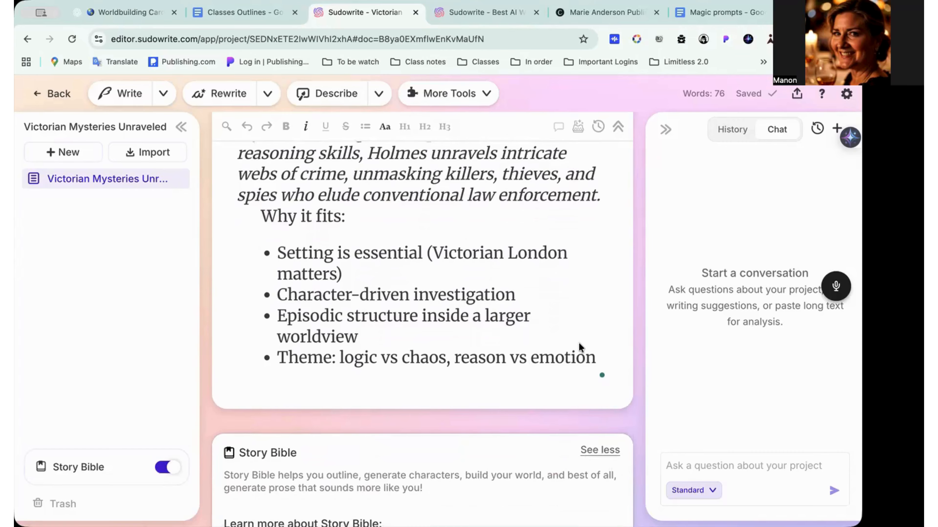
{"action": "scroll", "coordinate": [448, 331], "scroll_direction": "up", "scroll_amount": 6}
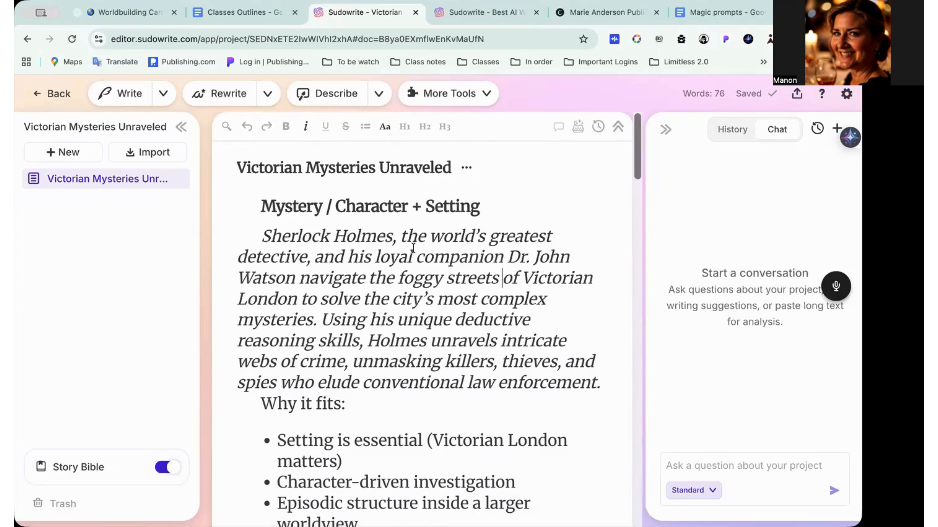
{"action": "scroll", "coordinate": [413, 247], "scroll_direction": "down", "scroll_amount": 3}
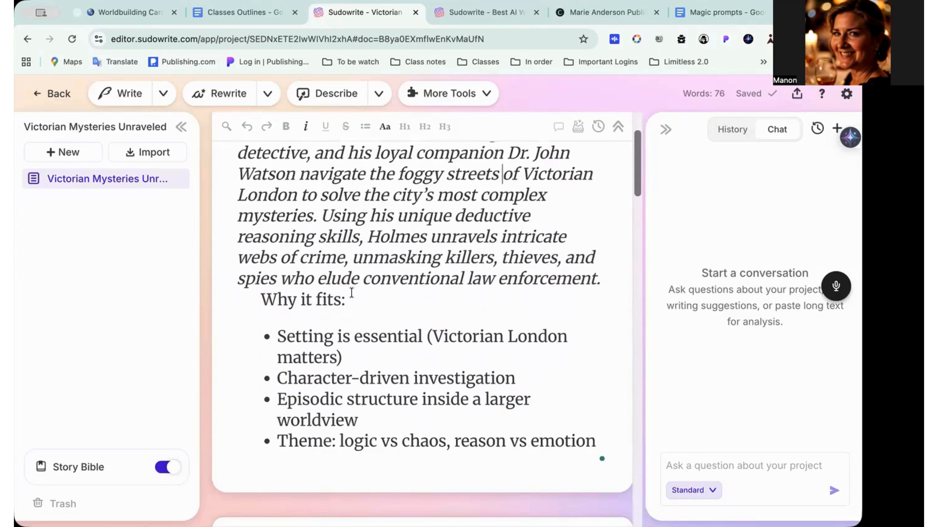
Open the Story Bible's Braindump section and review its Sherlock Holmes premise and the genre entry below
{"action": "mouse_move", "coordinate": [100, 458]}
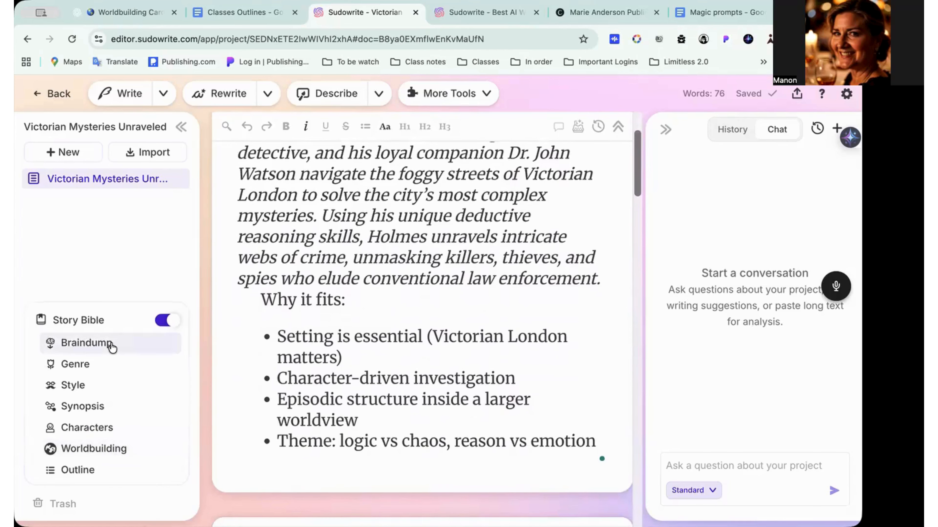
{"action": "left_click", "coordinate": [110, 344]}
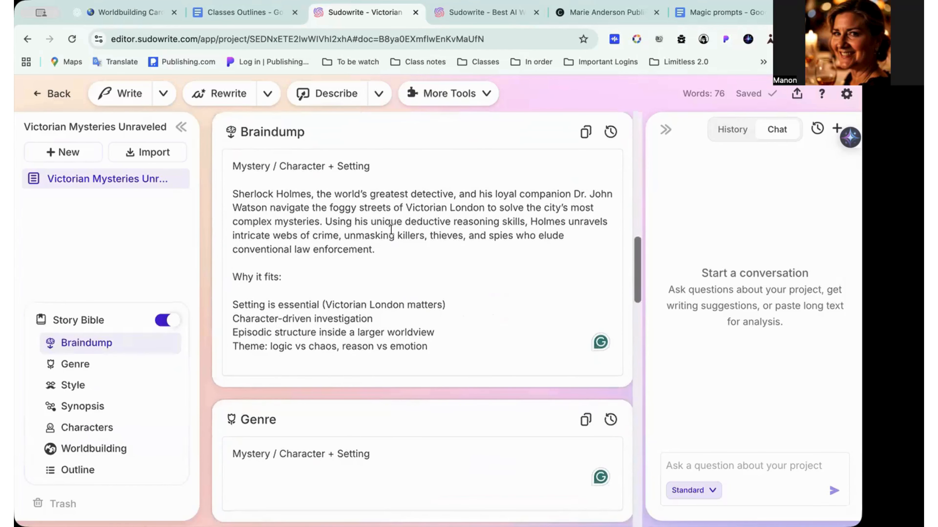
{"action": "scroll", "coordinate": [388, 227], "scroll_direction": "down", "scroll_amount": 3}
{"action": "scroll", "coordinate": [390, 229], "scroll_direction": "up", "scroll_amount": 5}
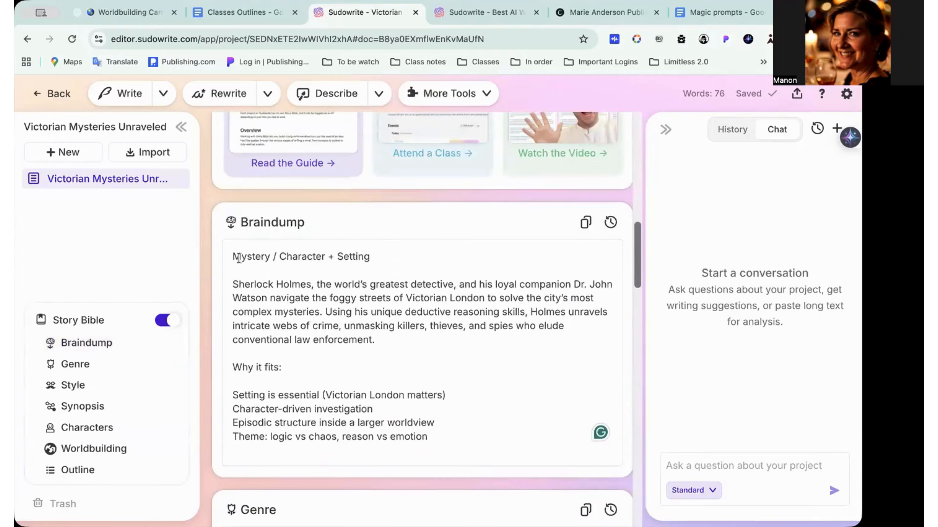
{"action": "scroll", "coordinate": [380, 397], "scroll_direction": "down", "scroll_amount": 3}
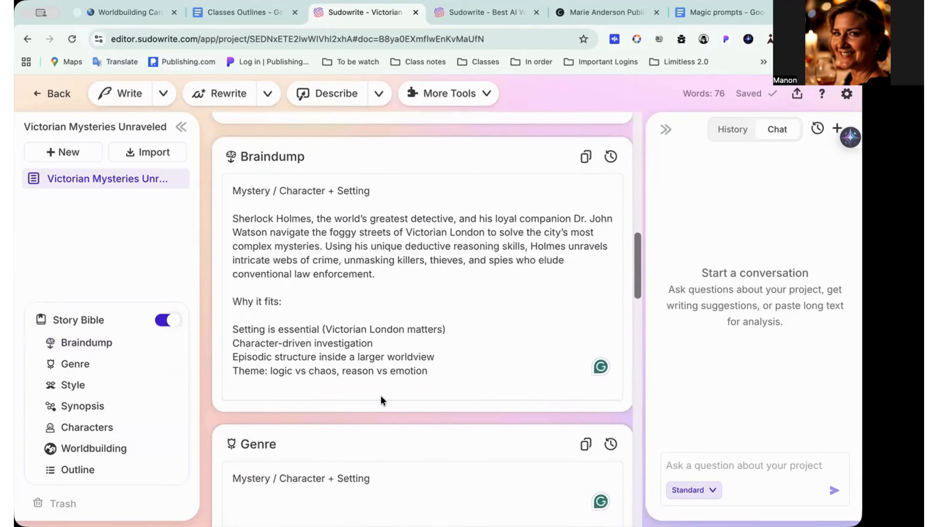
Generate a synopsis for the Sherlock Holmes story in the Story Bible
{"action": "scroll", "coordinate": [351, 453], "scroll_direction": "down", "scroll_amount": 2}
{"action": "scroll", "coordinate": [351, 453], "scroll_direction": "down", "scroll_amount": 2}
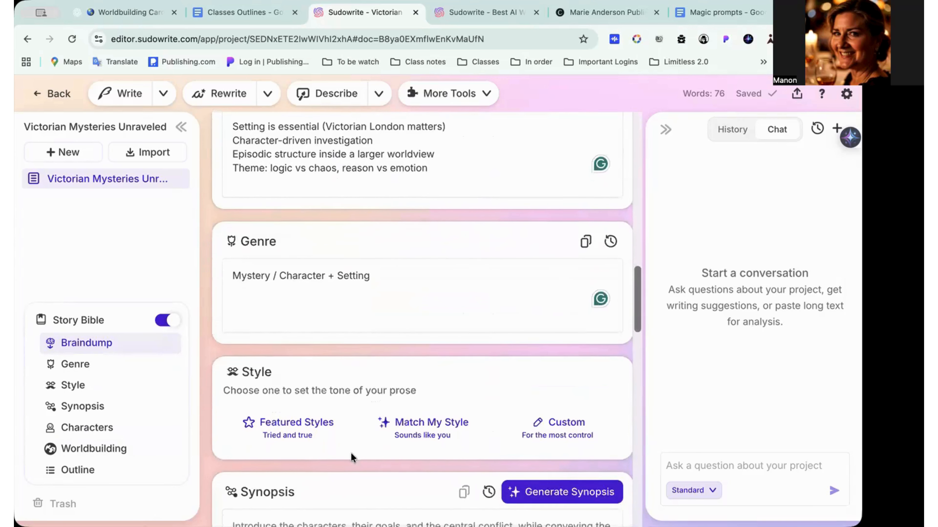
{"action": "scroll", "coordinate": [475, 365], "scroll_direction": "down", "scroll_amount": 3}
{"action": "scroll", "coordinate": [477, 369], "scroll_direction": "down", "scroll_amount": 3}
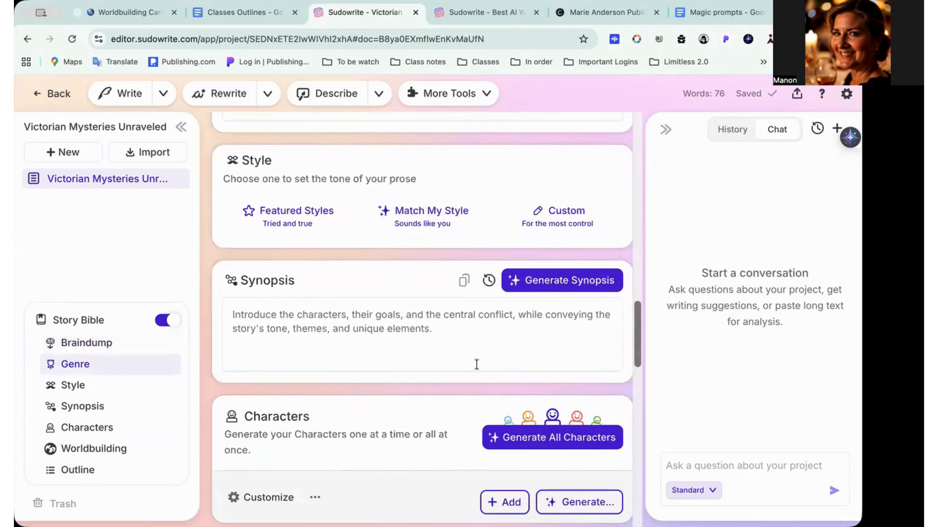
{"action": "left_click", "coordinate": [546, 278]}
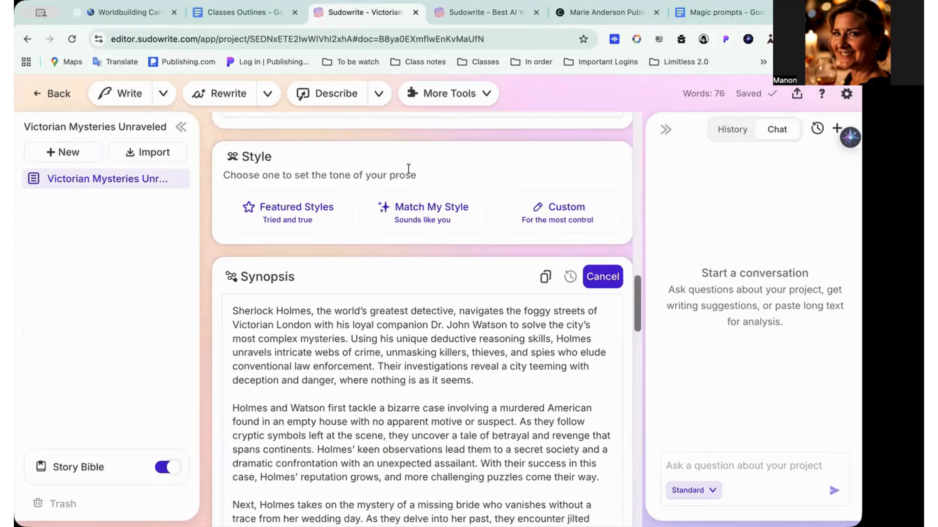
Read through the generated synopsis, from the opening premise to the closing paragraphs about Moriarty
{"action": "scroll", "coordinate": [408, 168], "scroll_direction": "down", "scroll_amount": 3}
{"action": "scroll", "coordinate": [409, 168], "scroll_direction": "down", "scroll_amount": 4}
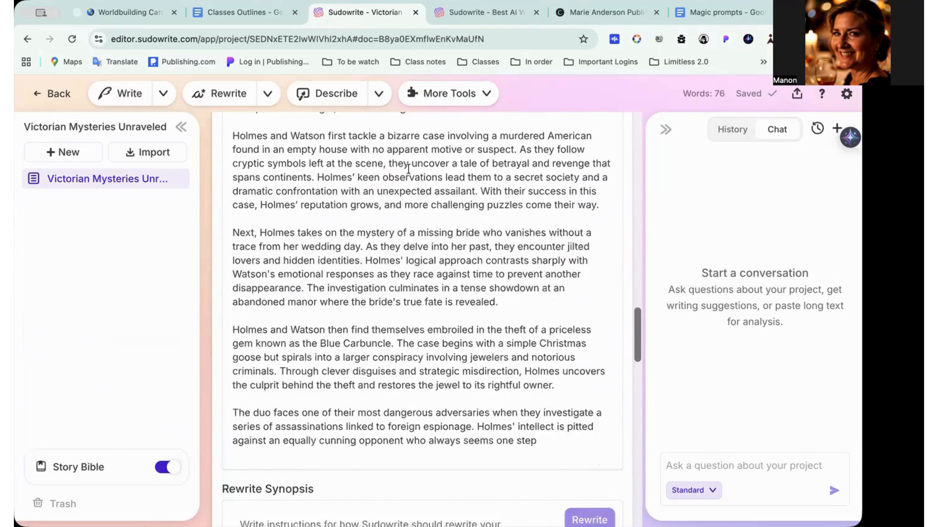
{"action": "scroll", "coordinate": [400, 287], "scroll_direction": "up", "scroll_amount": 3}
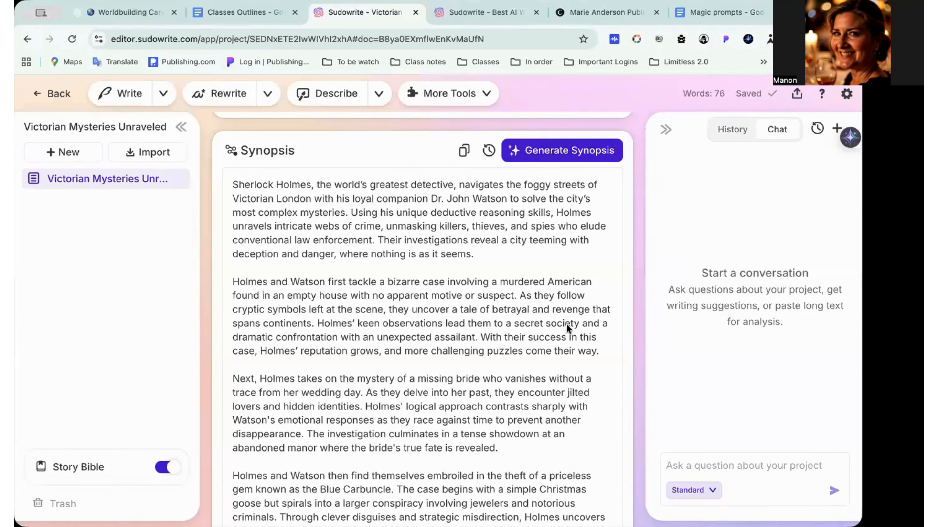
{"action": "scroll", "coordinate": [566, 325], "scroll_direction": "down", "scroll_amount": 3}
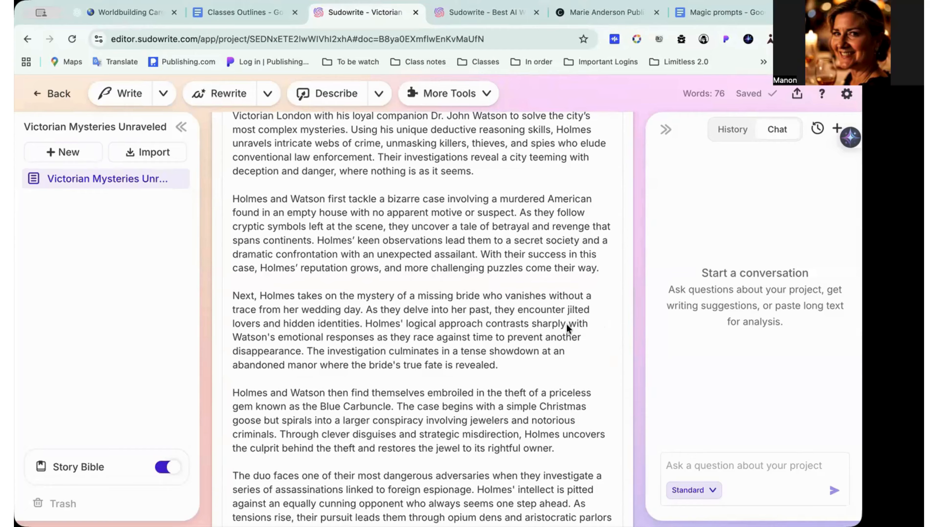
{"action": "scroll", "coordinate": [566, 324], "scroll_direction": "down", "scroll_amount": 3}
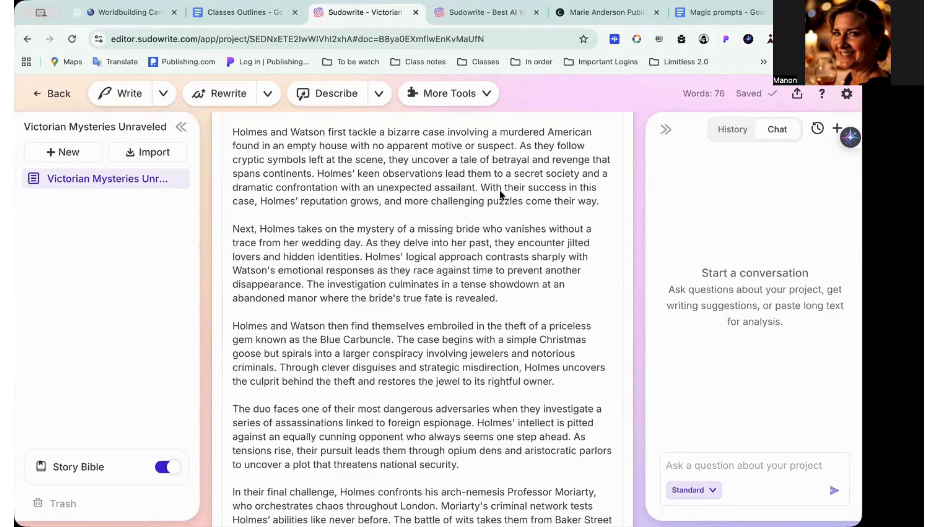
{"action": "scroll", "coordinate": [491, 159], "scroll_direction": "up", "scroll_amount": 5}
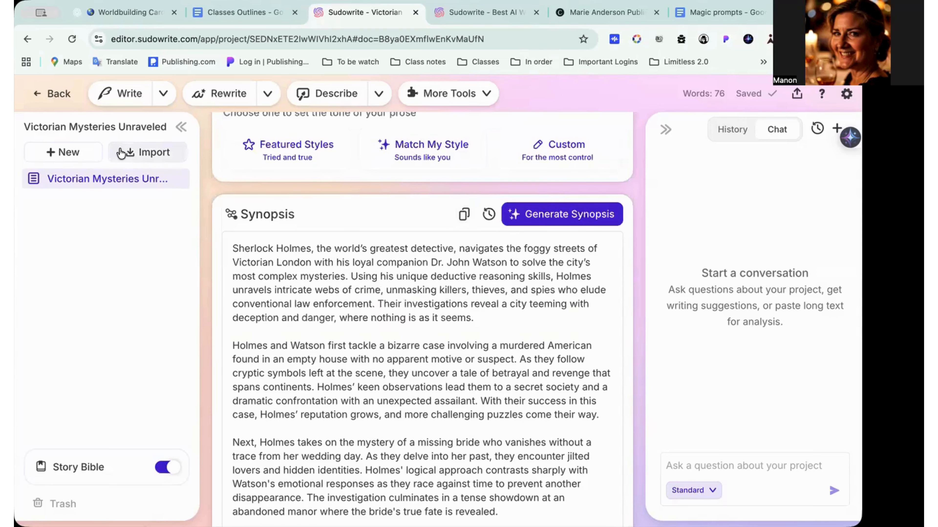
Create a blank document in the project, paste the generated synopsis into it and title it Synopsis
{"action": "left_click", "coordinate": [75, 152]}
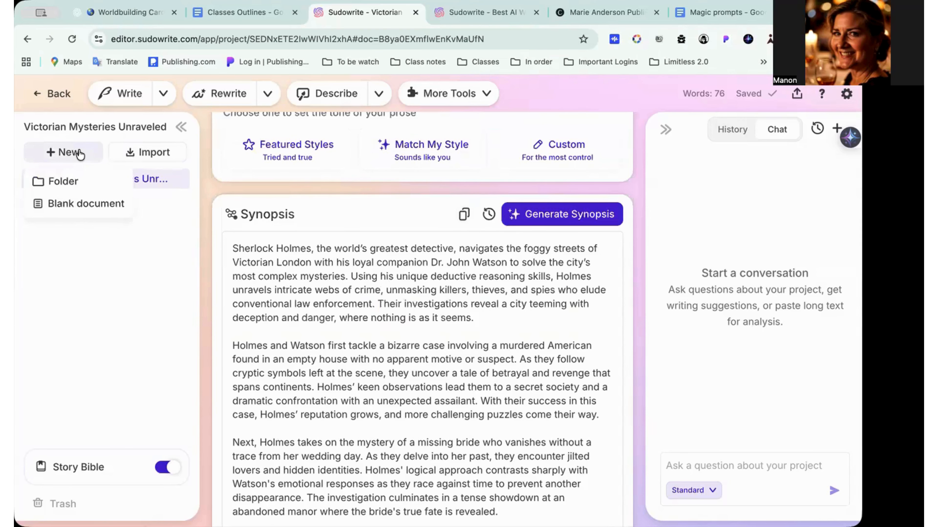
{"action": "left_click", "coordinate": [78, 207]}
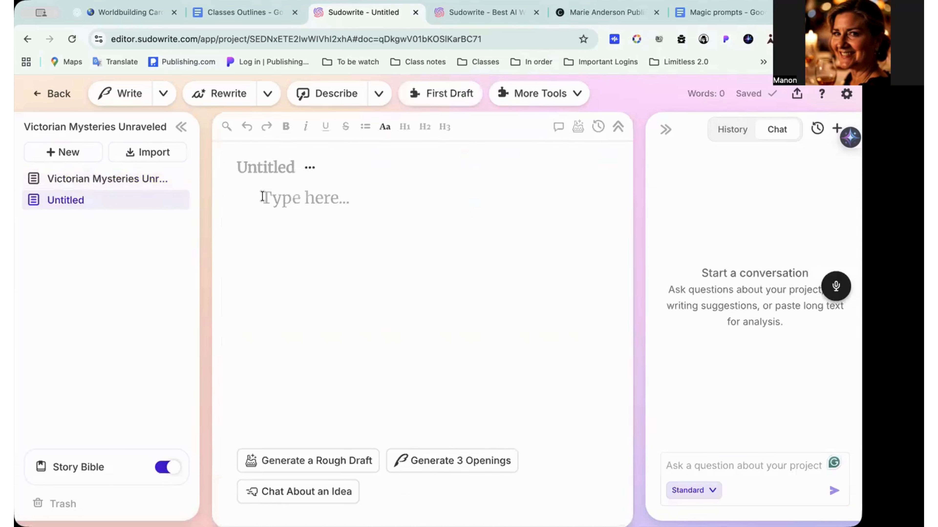
{"action": "key", "text": "ctrl+v"}
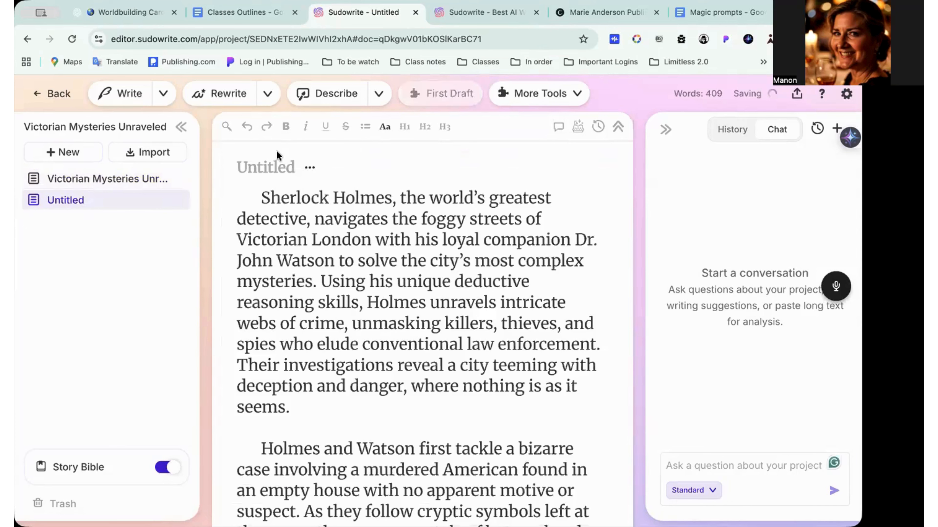
{"action": "double_click", "coordinate": [279, 167]}
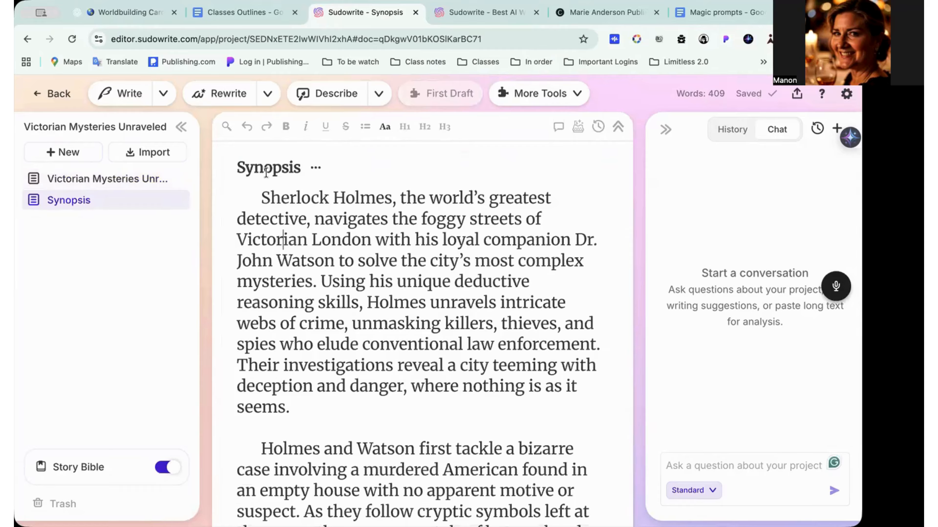
Generate all characters at once in the Story Bible's Characters section
{"action": "mouse_move", "coordinate": [102, 466]}
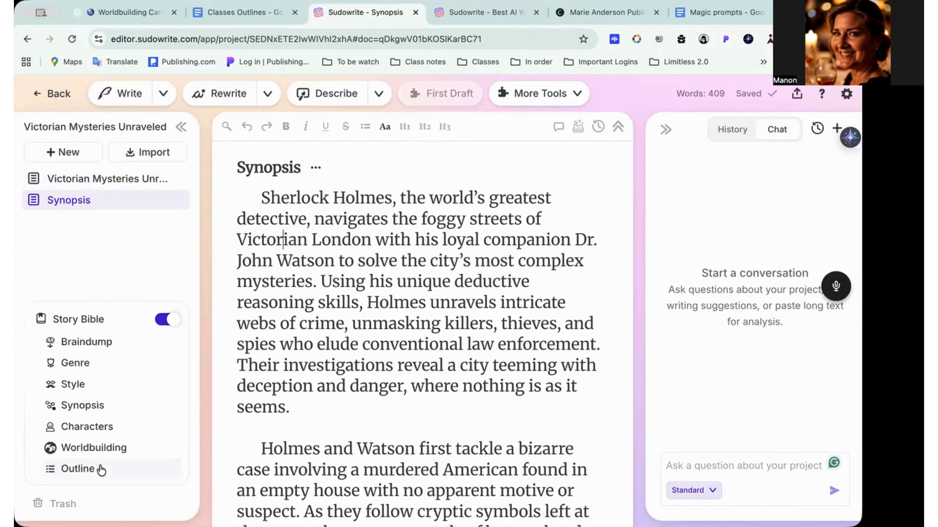
{"action": "left_click", "coordinate": [100, 416]}
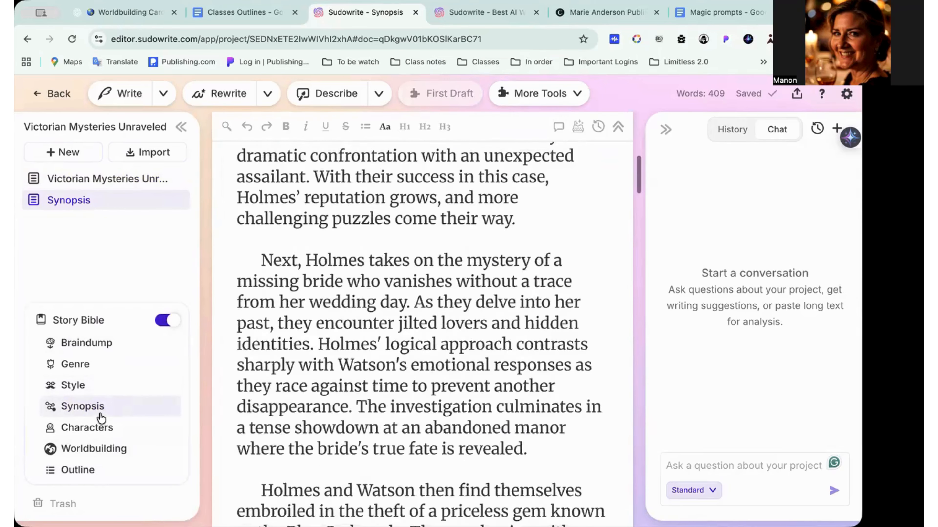
{"action": "scroll", "coordinate": [371, 319], "scroll_direction": "down", "scroll_amount": 10}
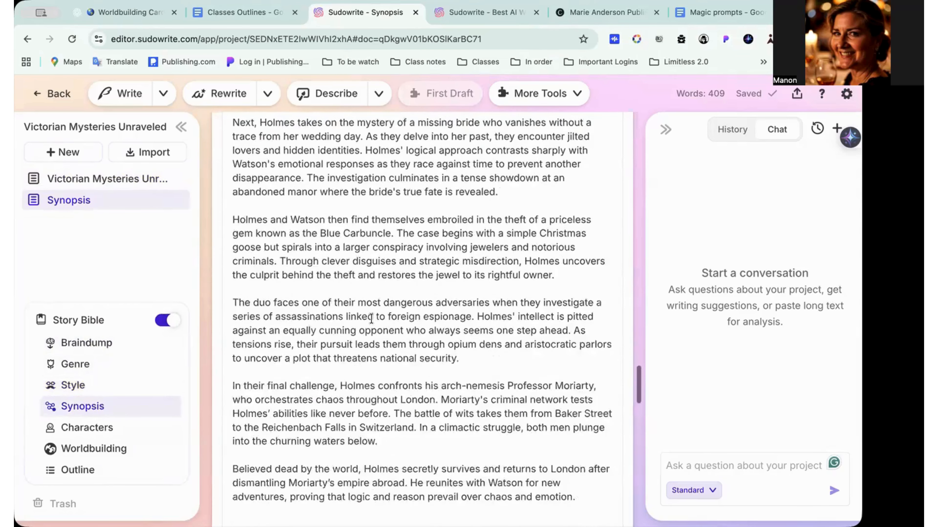
{"action": "scroll", "coordinate": [371, 318], "scroll_direction": "down", "scroll_amount": 5}
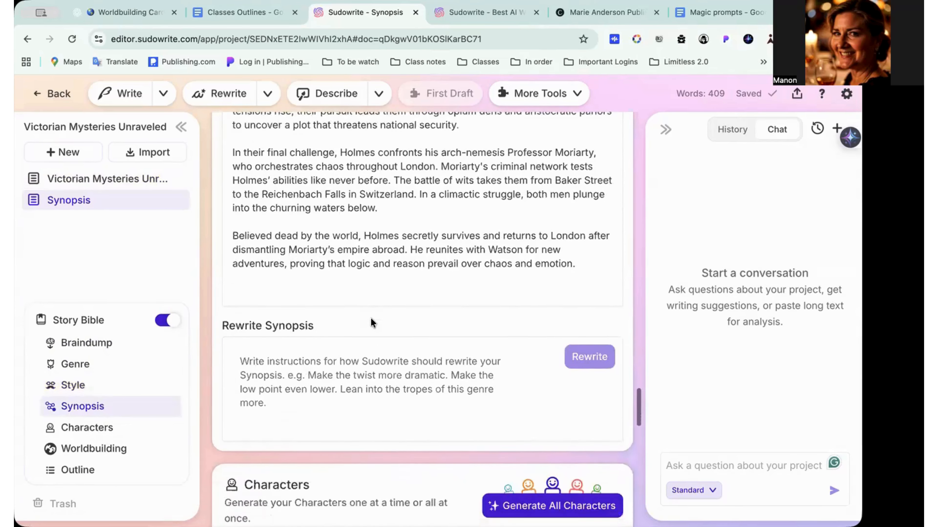
{"action": "scroll", "coordinate": [371, 318], "scroll_direction": "down", "scroll_amount": 6}
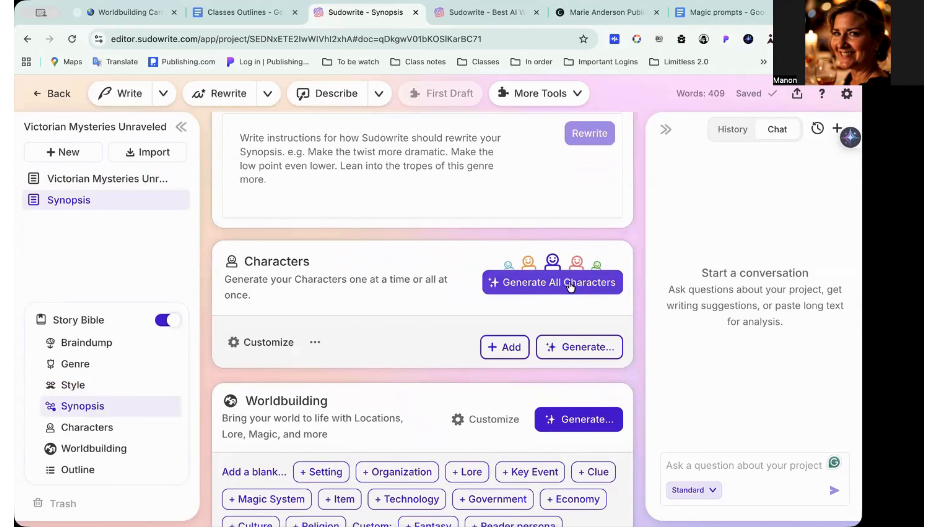
{"action": "left_click", "coordinate": [566, 287]}
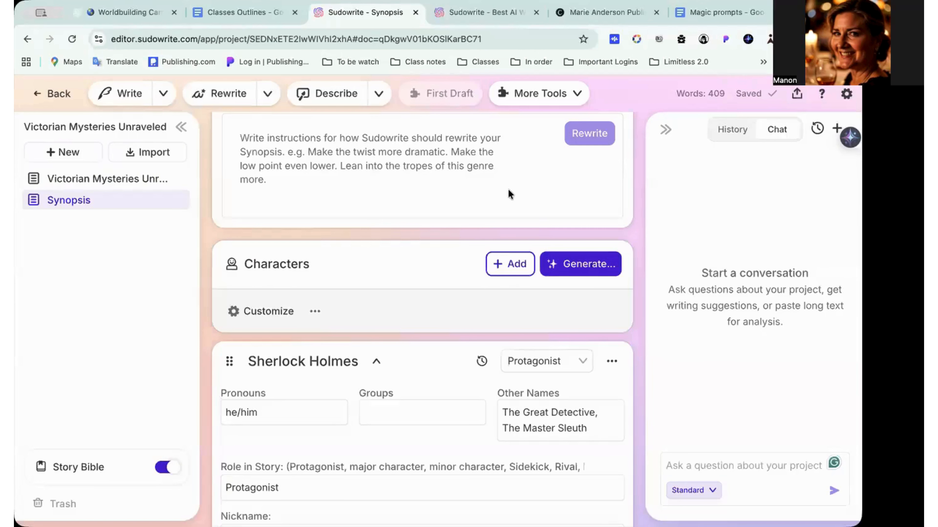
Review the trait fields of the generated Sherlock Holmes character card, including the monster-related ones
{"action": "scroll", "coordinate": [507, 189], "scroll_direction": "down", "scroll_amount": 5}
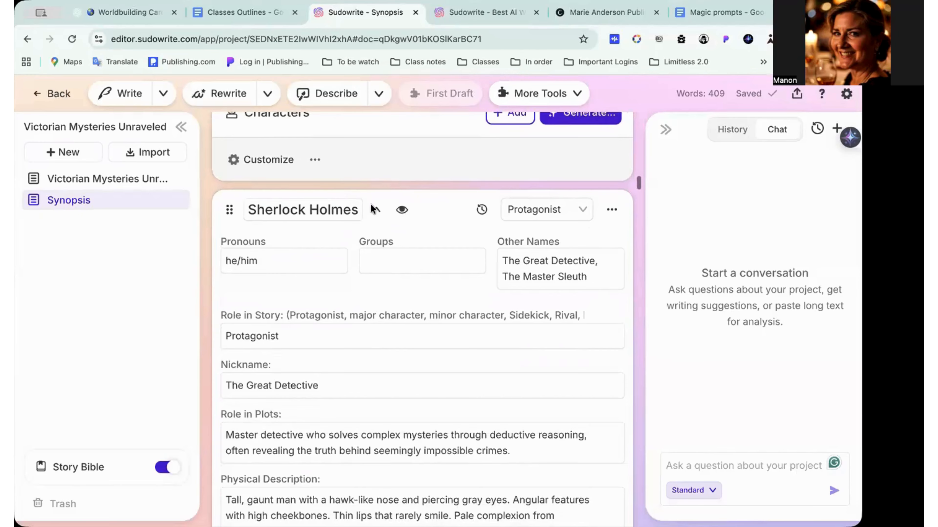
{"action": "scroll", "coordinate": [367, 348], "scroll_direction": "down", "scroll_amount": 15}
{"action": "scroll", "coordinate": [368, 348], "scroll_direction": "down", "scroll_amount": 15}
{"action": "scroll", "coordinate": [367, 344], "scroll_direction": "down", "scroll_amount": 12}
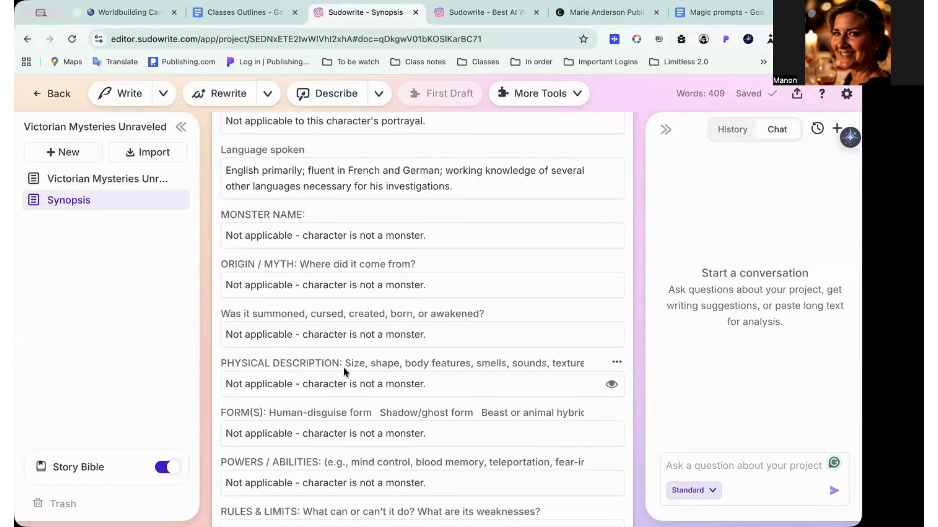
{"action": "scroll", "coordinate": [343, 368], "scroll_direction": "up", "scroll_amount": 15}
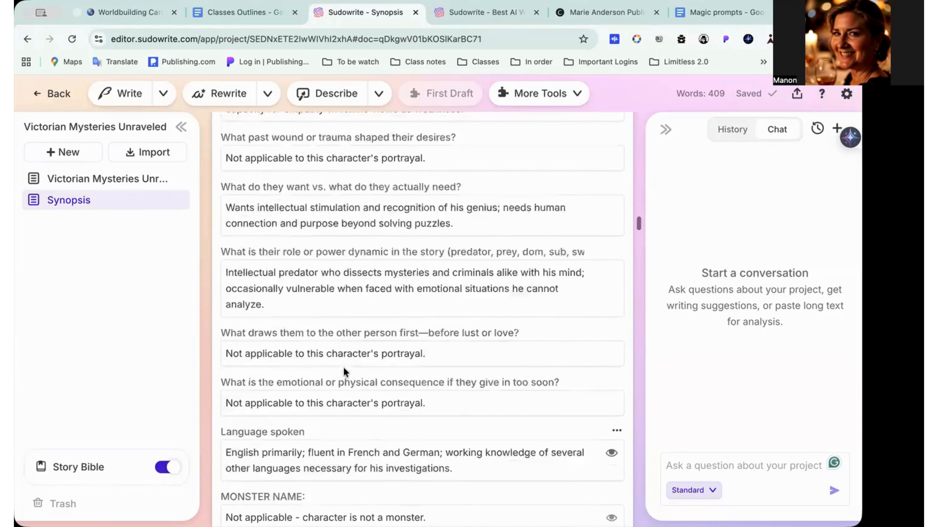
{"action": "scroll", "coordinate": [343, 367], "scroll_direction": "up", "scroll_amount": 20}
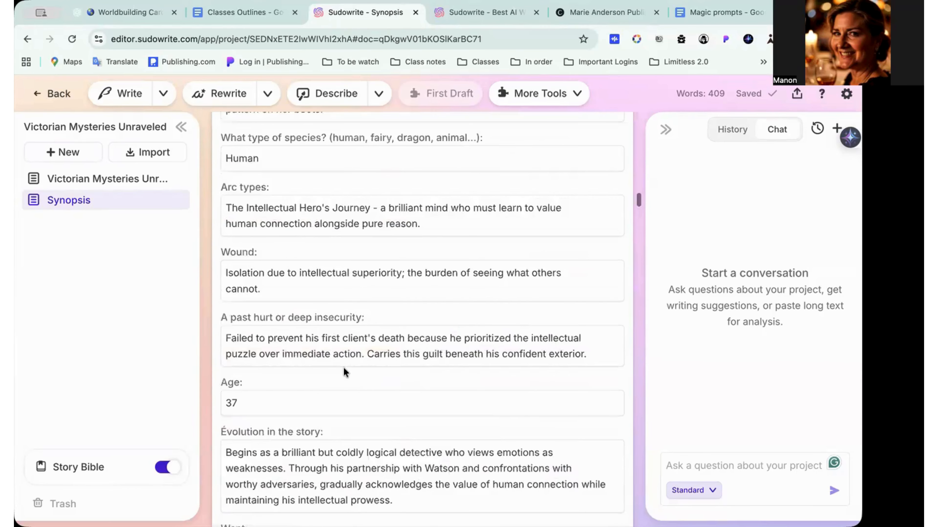
{"action": "scroll", "coordinate": [344, 369], "scroll_direction": "up", "scroll_amount": 5}
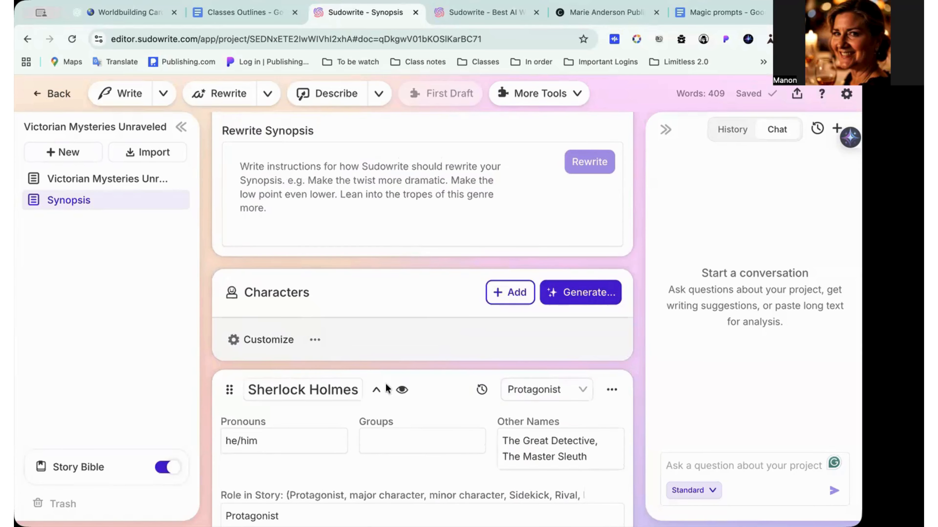
Examine the Protagonist default traits and the available character types in the character customization settings, then close them without changes
{"action": "left_click", "coordinate": [276, 340]}
{"action": "scroll", "coordinate": [371, 362], "scroll_direction": "down", "scroll_amount": 5}
{"action": "scroll", "coordinate": [371, 362], "scroll_direction": "up", "scroll_amount": 5}
{"action": "left_click", "coordinate": [466, 194]}
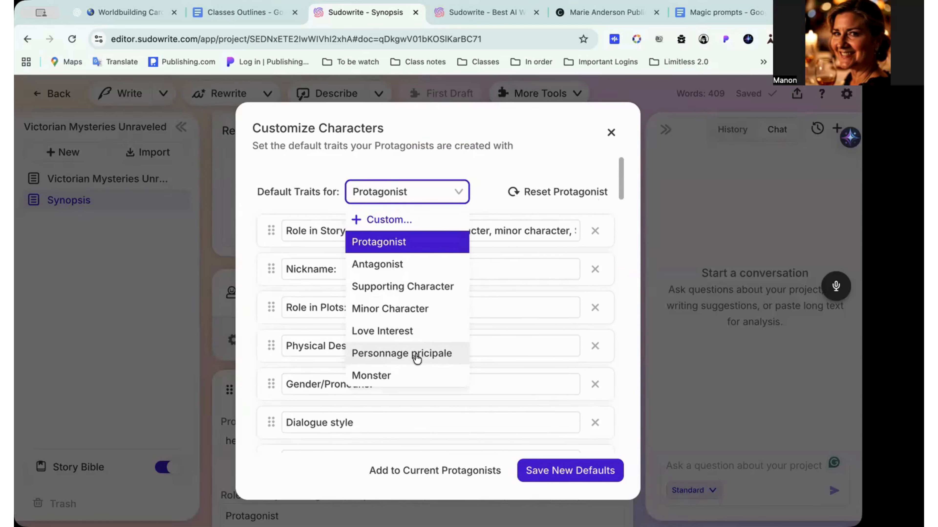
{"action": "left_click", "coordinate": [496, 169]}
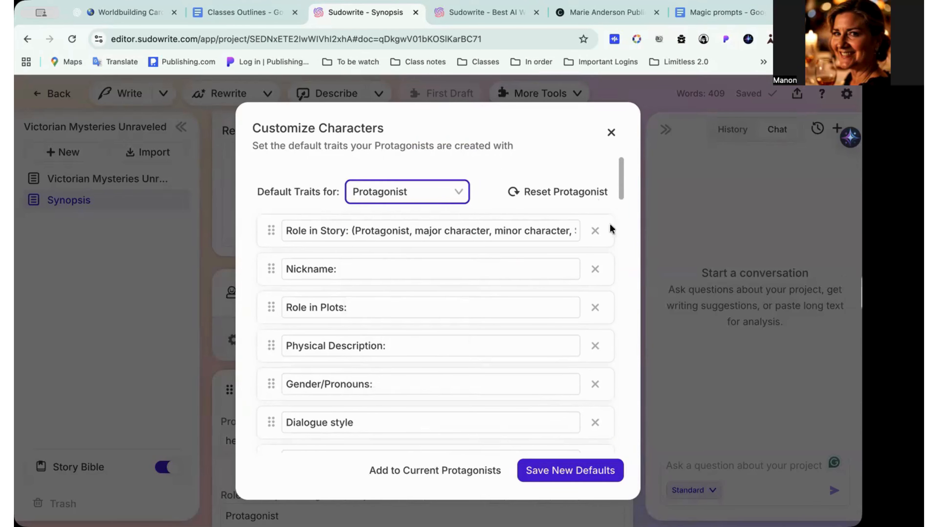
{"action": "left_click", "coordinate": [612, 131]}
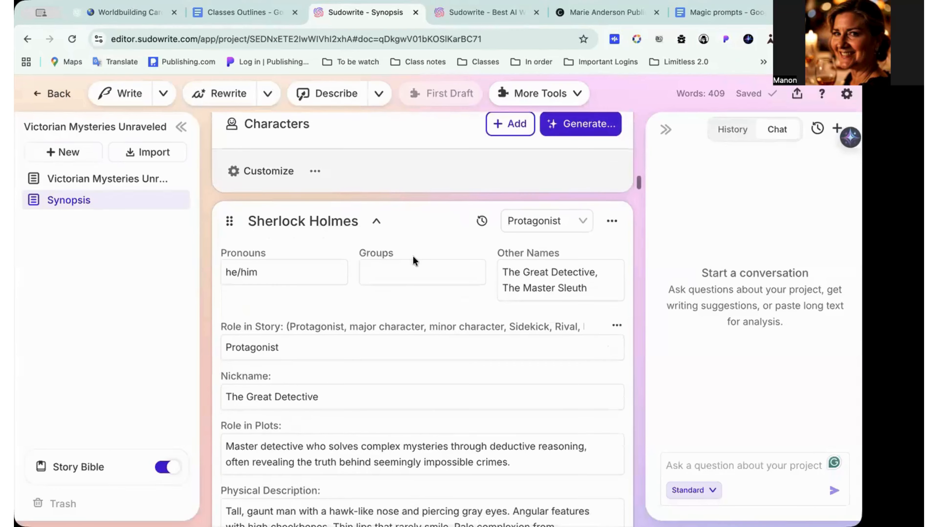
Collapse the Sherlock Holmes card, skim Dr. John Watson's generated traits, and collapse his card too
{"action": "left_click", "coordinate": [376, 222]}
{"action": "scroll", "coordinate": [409, 258], "scroll_direction": "down", "scroll_amount": 15}
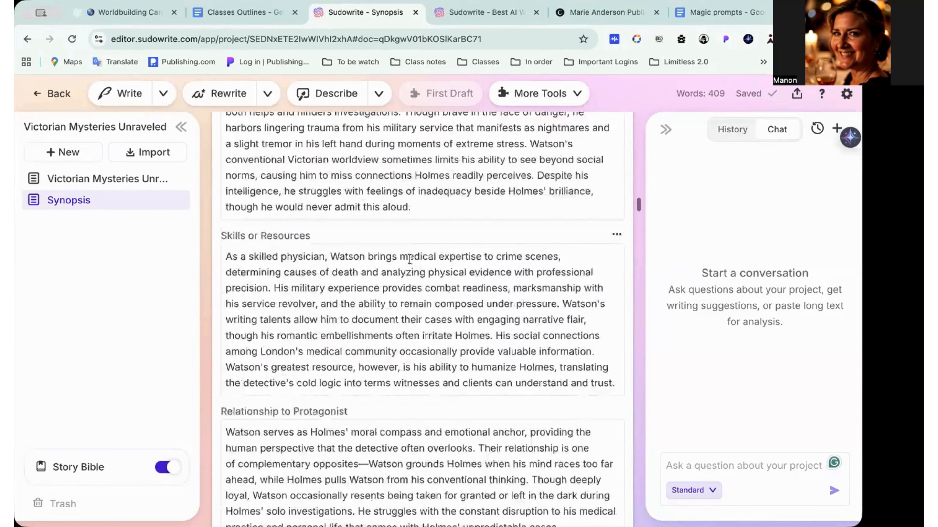
{"action": "scroll", "coordinate": [409, 258], "scroll_direction": "down", "scroll_amount": 5}
{"action": "scroll", "coordinate": [409, 258], "scroll_direction": "up", "scroll_amount": 15}
{"action": "scroll", "coordinate": [408, 260], "scroll_direction": "up", "scroll_amount": 10}
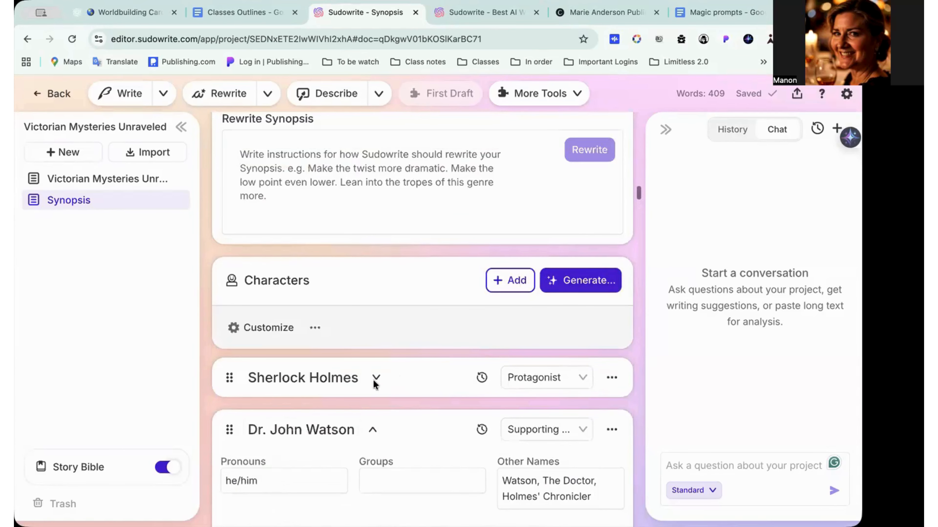
{"action": "left_click", "coordinate": [374, 430]}
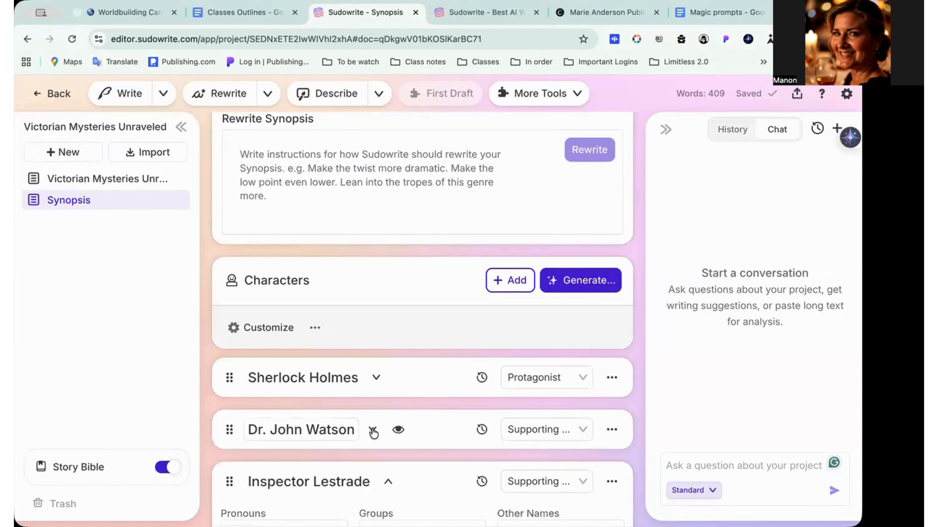
Look over the Inspector Lestrade and Mary Morstan character cards and collapse both
{"action": "scroll", "coordinate": [373, 430], "scroll_direction": "down", "scroll_amount": 5}
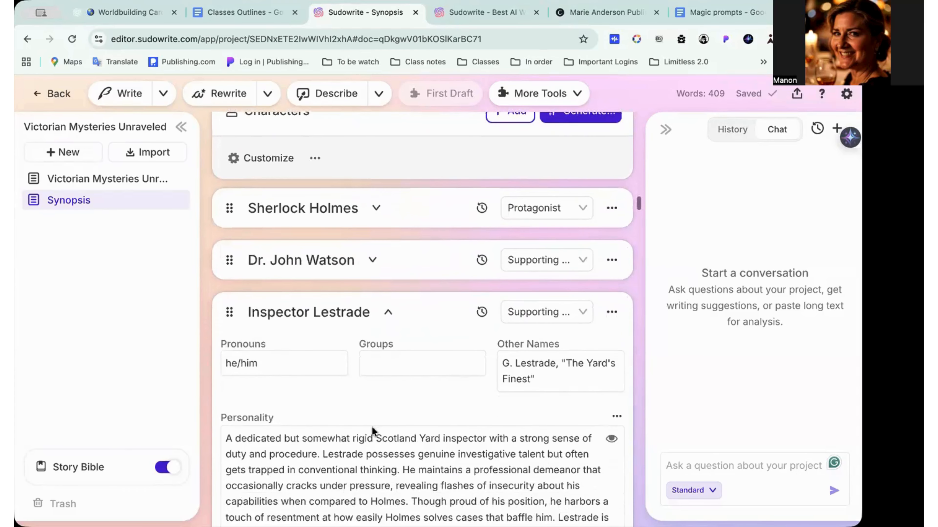
{"action": "scroll", "coordinate": [373, 431], "scroll_direction": "down", "scroll_amount": 2}
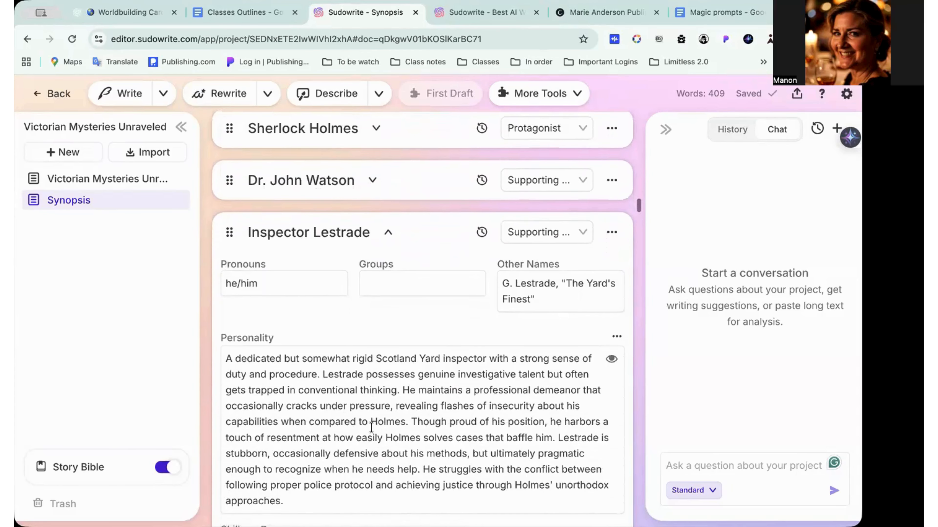
{"action": "left_click", "coordinate": [387, 232]}
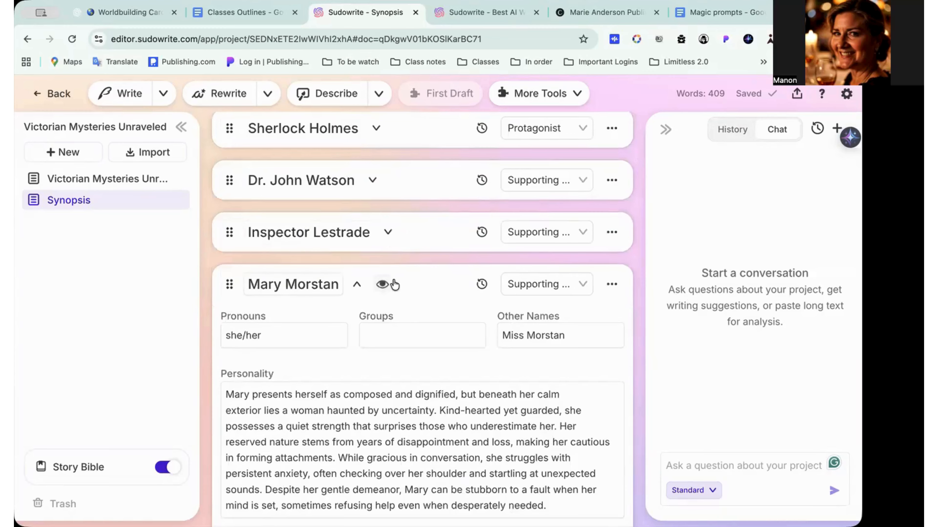
{"action": "left_click", "coordinate": [355, 286]}
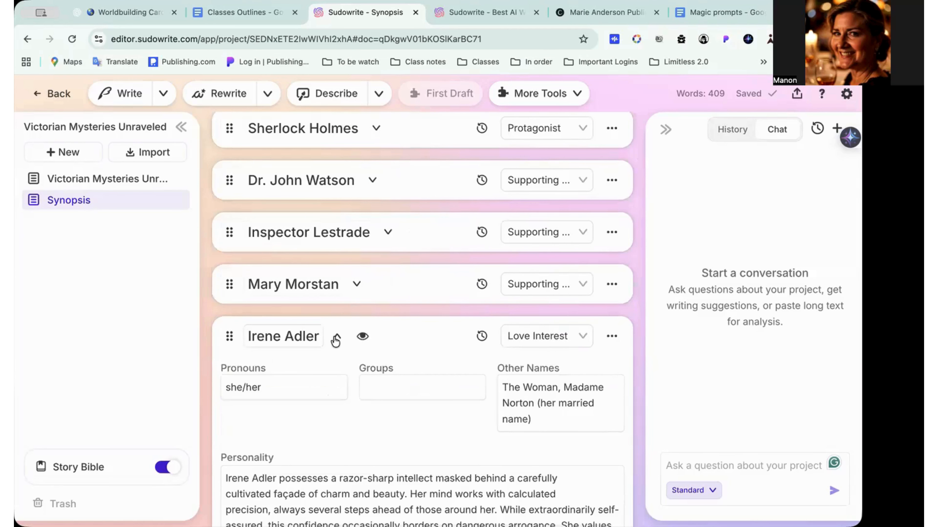
Collapse the Irene Adler, Professor James Moriarty and Mrs. Martha Hudson character cards
{"action": "left_click", "coordinate": [338, 337]}
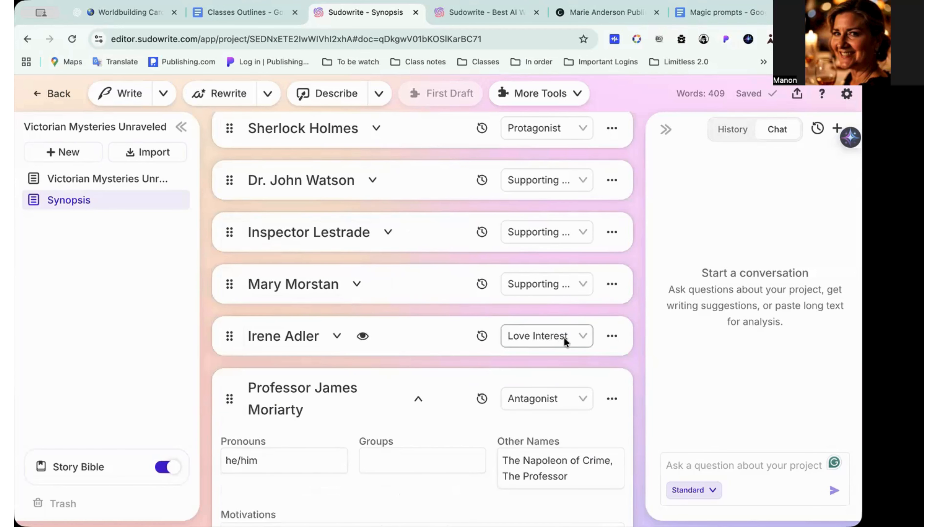
{"action": "left_click", "coordinate": [337, 336]}
{"action": "scroll", "coordinate": [334, 336], "scroll_direction": "down", "scroll_amount": 3}
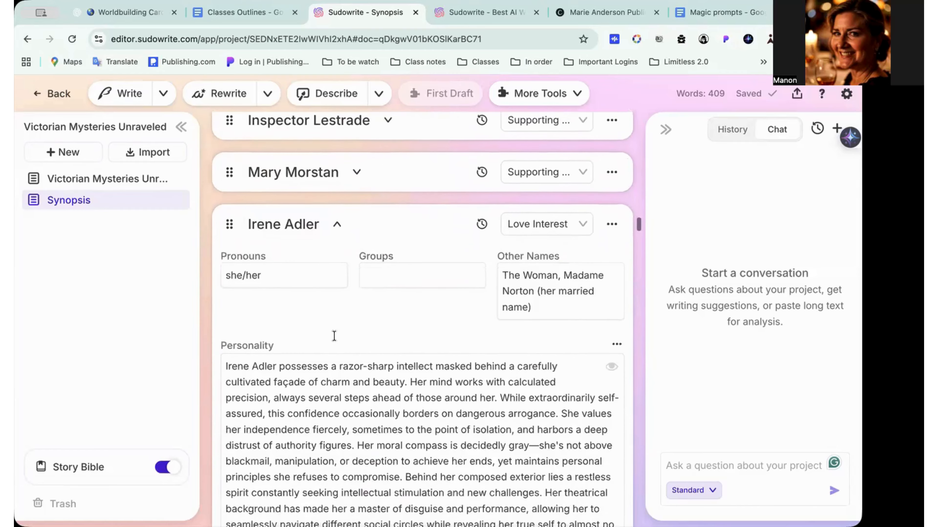
{"action": "left_click", "coordinate": [337, 219]}
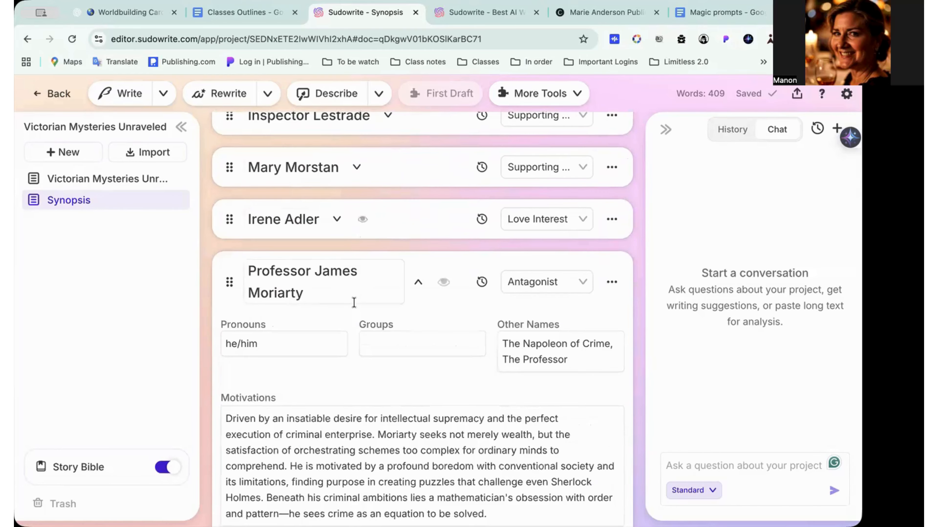
{"action": "left_click", "coordinate": [418, 286]}
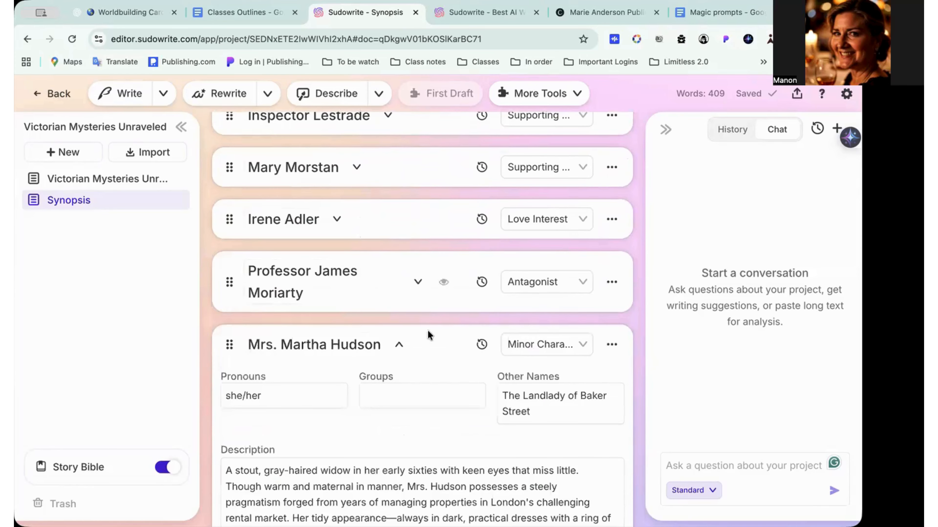
{"action": "left_click", "coordinate": [399, 347]}
Collapse the Mycroft Holmes, Colonel Sebastian Moran and Violet Hunter character cards
{"action": "scroll", "coordinate": [397, 346], "scroll_direction": "down", "scroll_amount": 1}
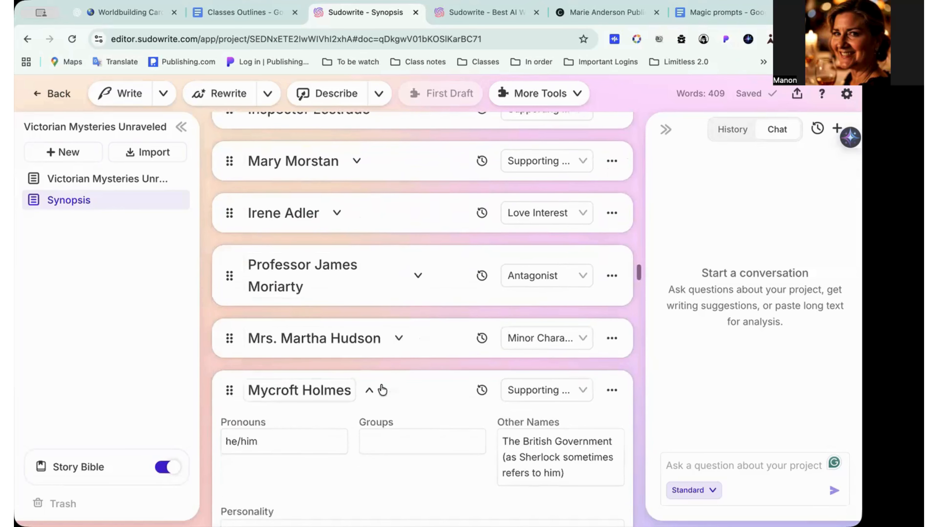
{"action": "left_click", "coordinate": [368, 392]}
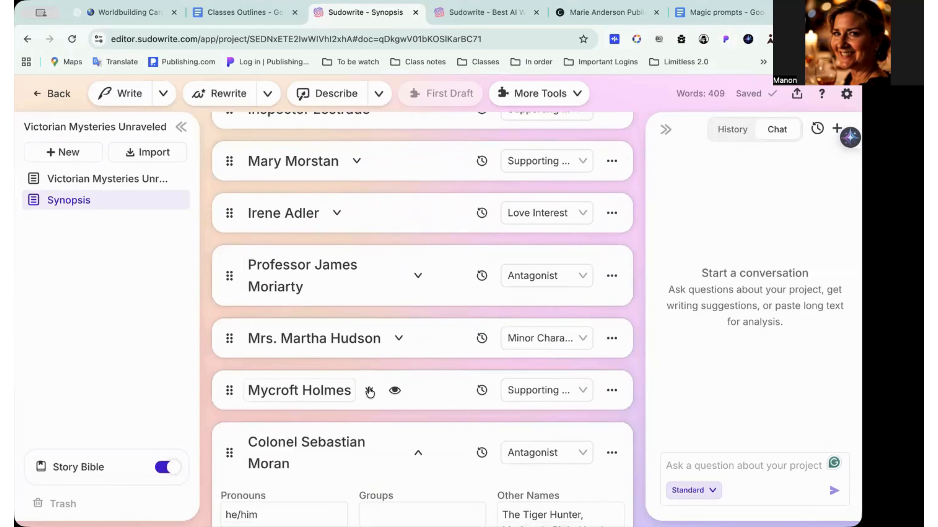
{"action": "scroll", "coordinate": [368, 388], "scroll_direction": "down", "scroll_amount": 2}
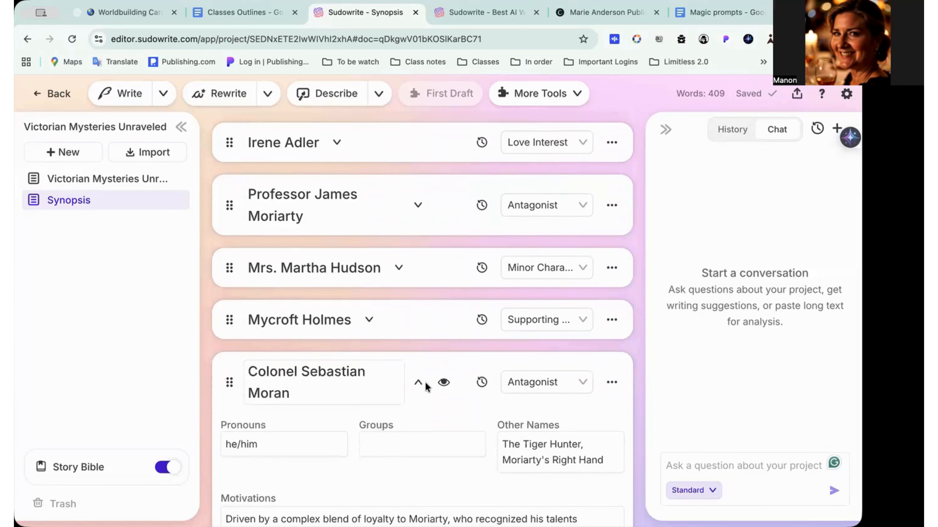
{"action": "left_click", "coordinate": [418, 383]}
{"action": "scroll", "coordinate": [419, 379], "scroll_direction": "down", "scroll_amount": 2}
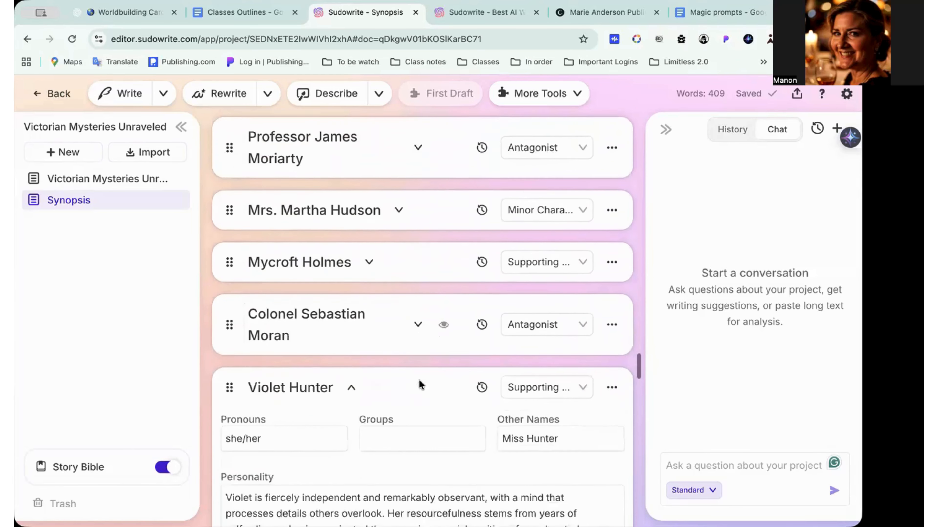
{"action": "scroll", "coordinate": [419, 380], "scroll_direction": "down", "scroll_amount": 2}
{"action": "left_click", "coordinate": [352, 341]}
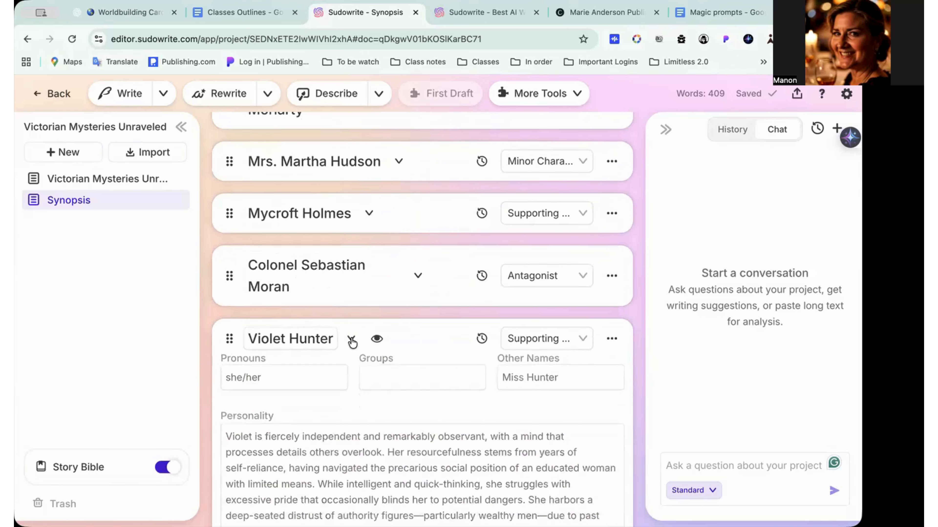
{"action": "scroll", "coordinate": [351, 338], "scroll_direction": "down", "scroll_amount": 2}
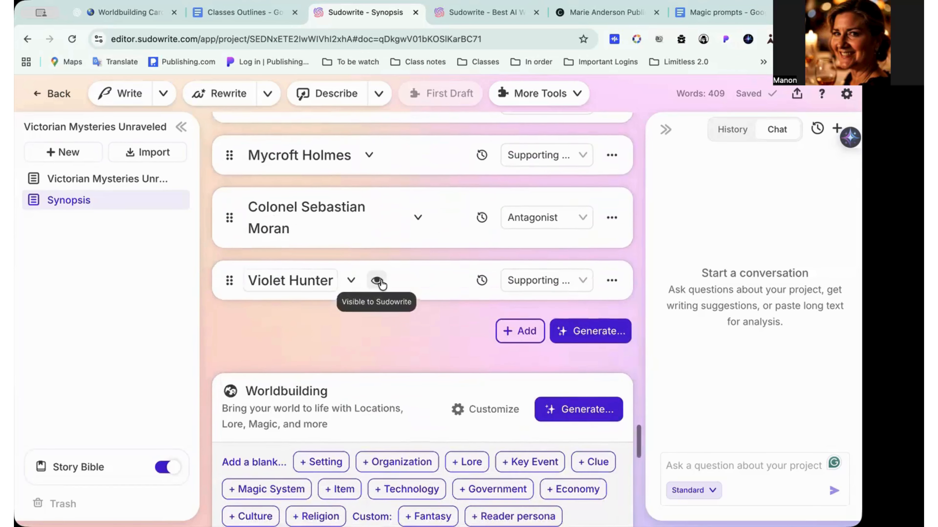
Look over the full list of collapsed character cards and return to the Style and Synopsis sections
{"action": "scroll", "coordinate": [381, 279], "scroll_direction": "up", "scroll_amount": 15}
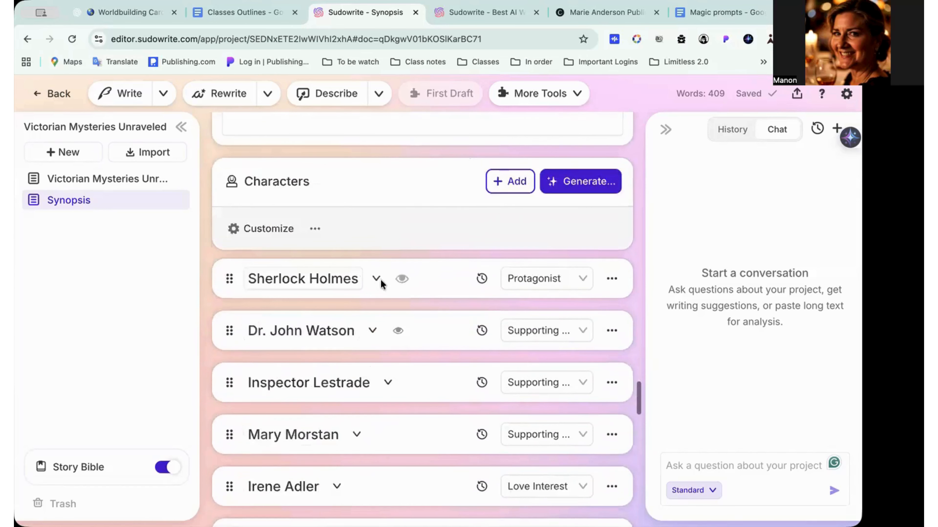
{"action": "scroll", "coordinate": [382, 285], "scroll_direction": "down", "scroll_amount": 15}
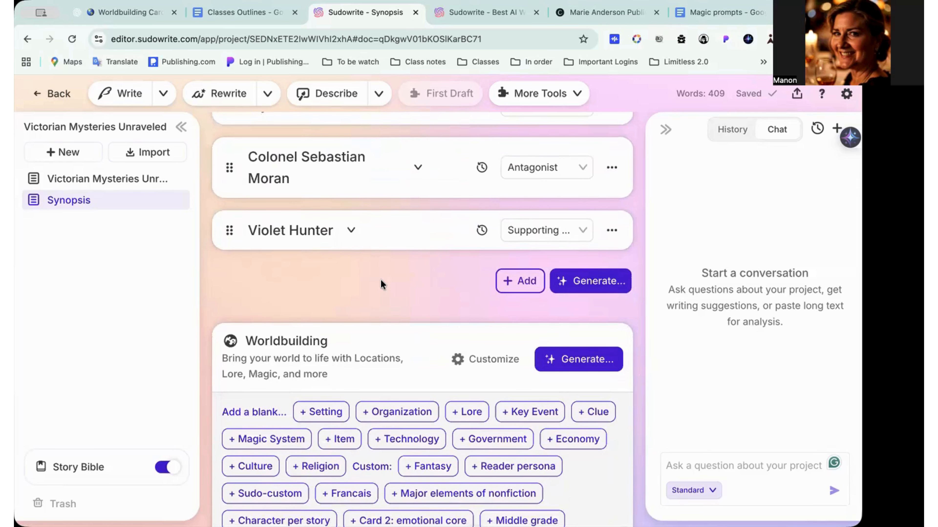
{"action": "scroll", "coordinate": [380, 280], "scroll_direction": "up", "scroll_amount": 2}
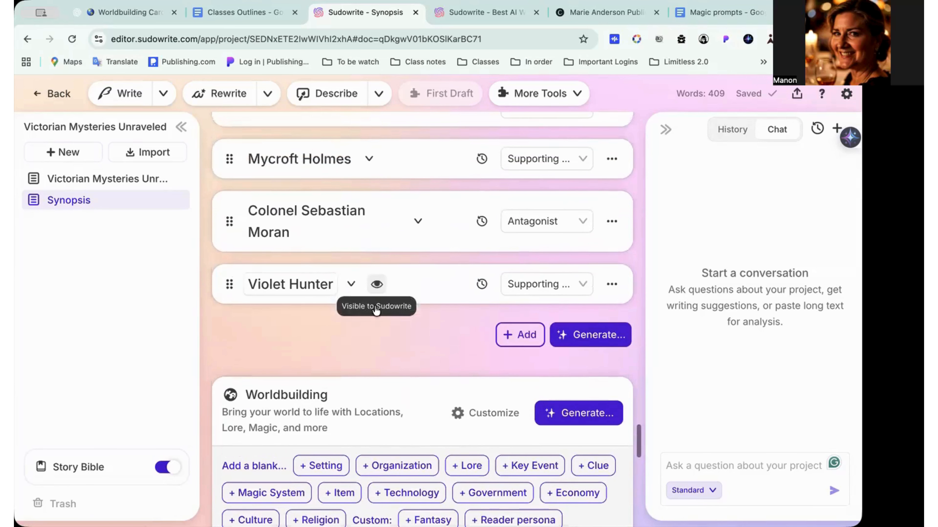
{"action": "scroll", "coordinate": [388, 426], "scroll_direction": "up", "scroll_amount": 15}
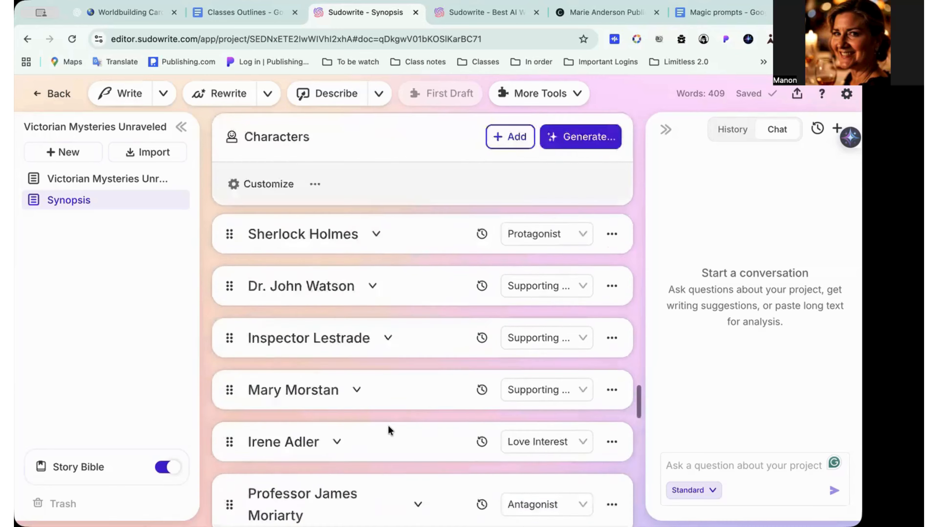
{"action": "scroll", "coordinate": [387, 426], "scroll_direction": "up", "scroll_amount": 5}
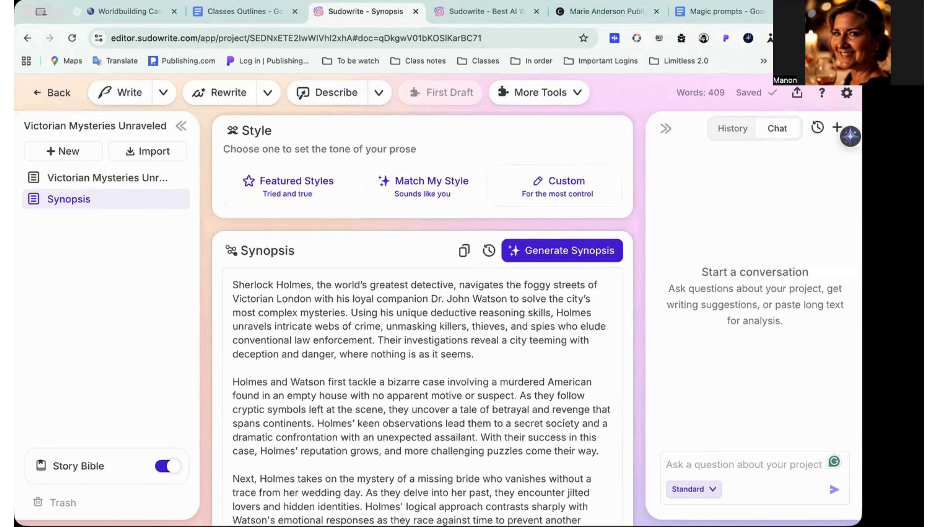
Switch to ChatGPT and copy the two-line worldbuilding request above the Frodo Baggins synopsis in the Worldbuilding Card System chat
{"action": "left_click", "coordinate": [118, 13]}
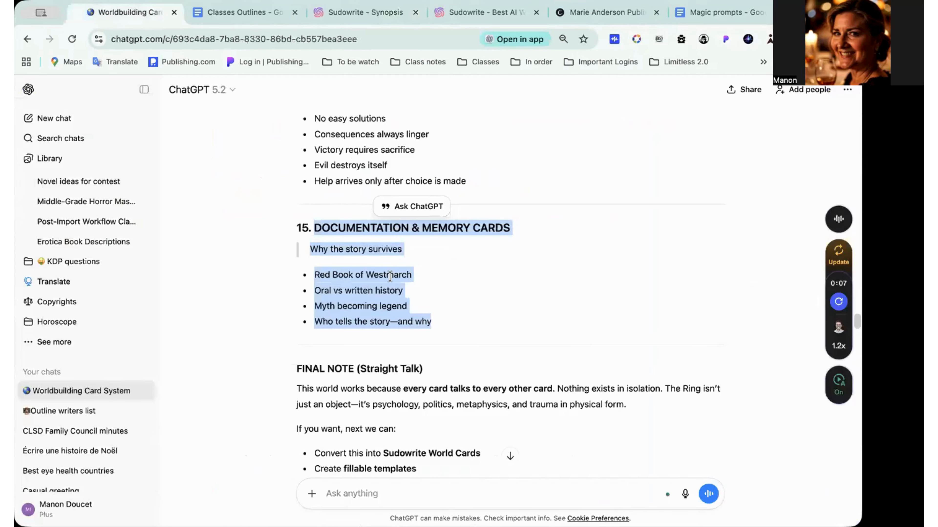
{"action": "scroll", "coordinate": [390, 276], "scroll_direction": "down", "scroll_amount": 20}
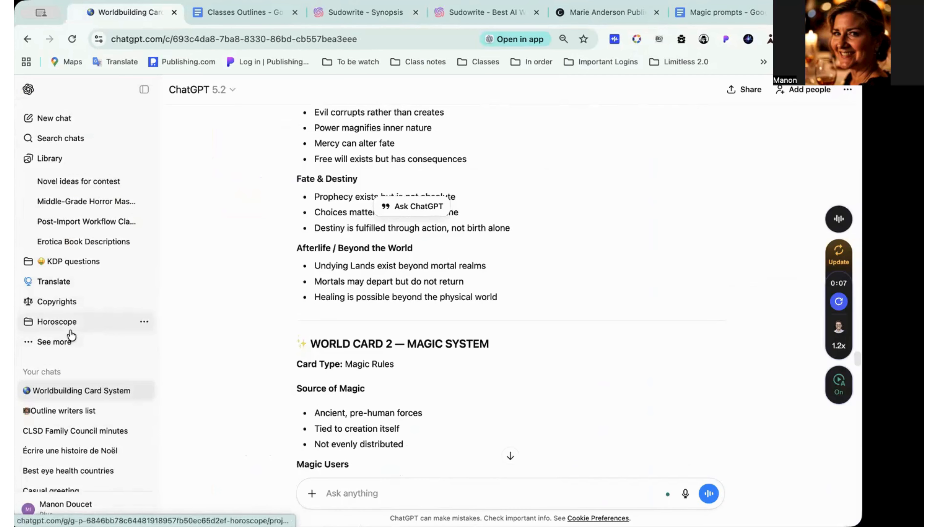
{"action": "scroll", "coordinate": [88, 262], "scroll_direction": "up", "scroll_amount": 4}
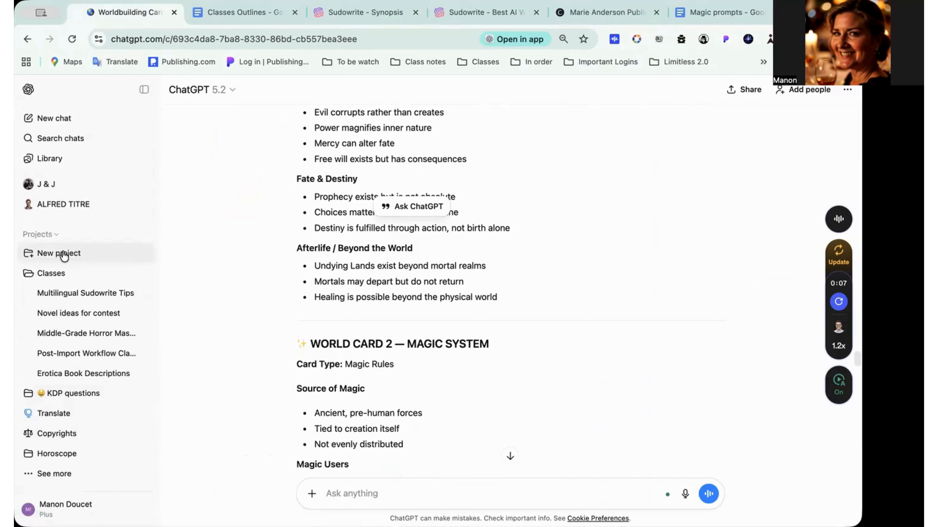
{"action": "scroll", "coordinate": [85, 333], "scroll_direction": "down", "scroll_amount": 5}
{"action": "scroll", "coordinate": [89, 318], "scroll_direction": "down", "scroll_amount": 3}
{"action": "left_click", "coordinate": [320, 228]}
{"action": "scroll", "coordinate": [320, 228], "scroll_direction": "up", "scroll_amount": 20}
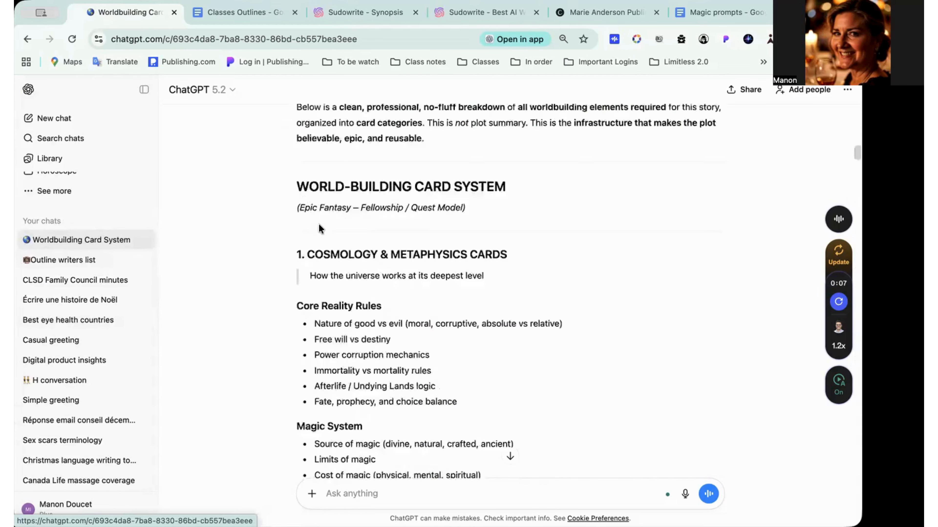
{"action": "scroll", "coordinate": [319, 227], "scroll_direction": "up", "scroll_amount": 15}
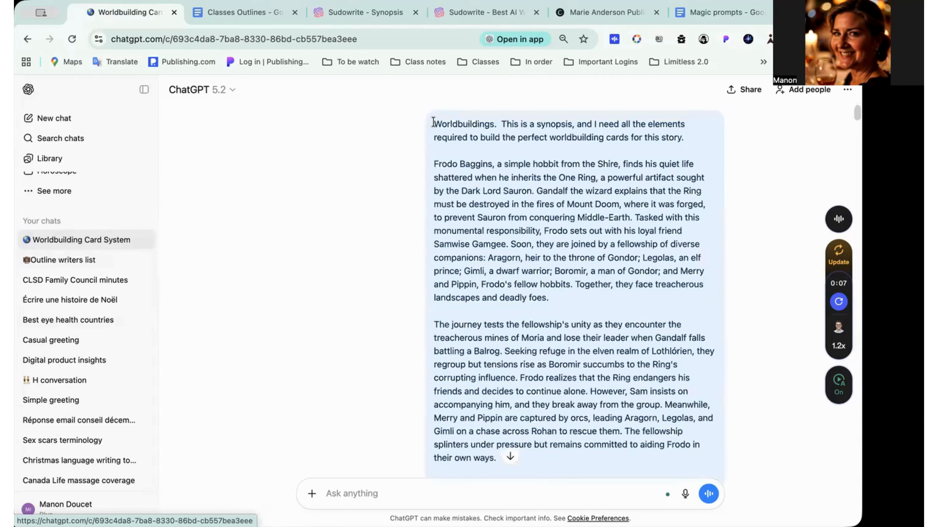
{"action": "left_click_drag", "start_coordinate": [433, 125], "coordinate": [694, 147]}
{"action": "key", "text": "super+c"}
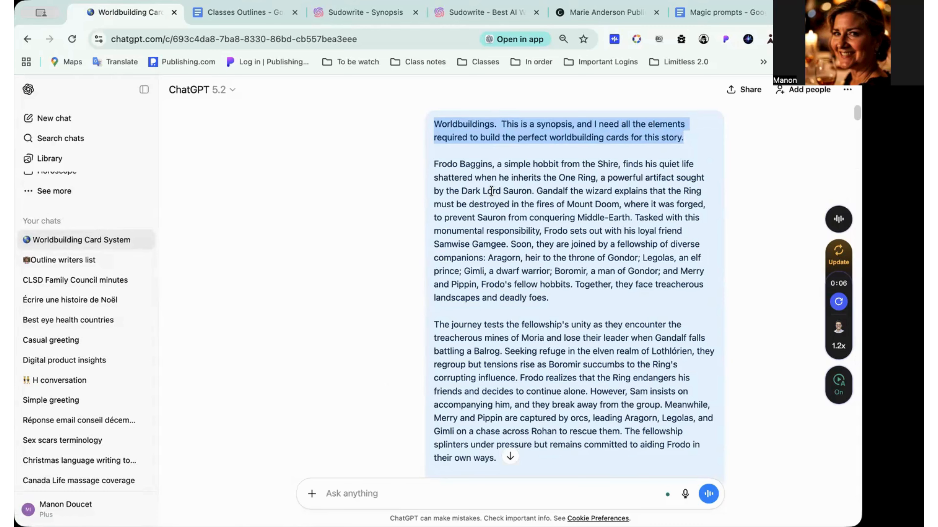
Create a new ChatGPT project named "Worldbuildings" with a globe emoji in front, trimming the rest of the pasted request from the name
{"action": "scroll", "coordinate": [95, 222], "scroll_direction": "up", "scroll_amount": 4}
{"action": "scroll", "coordinate": [95, 224], "scroll_direction": "up", "scroll_amount": 3}
{"action": "left_click", "coordinate": [69, 230]}
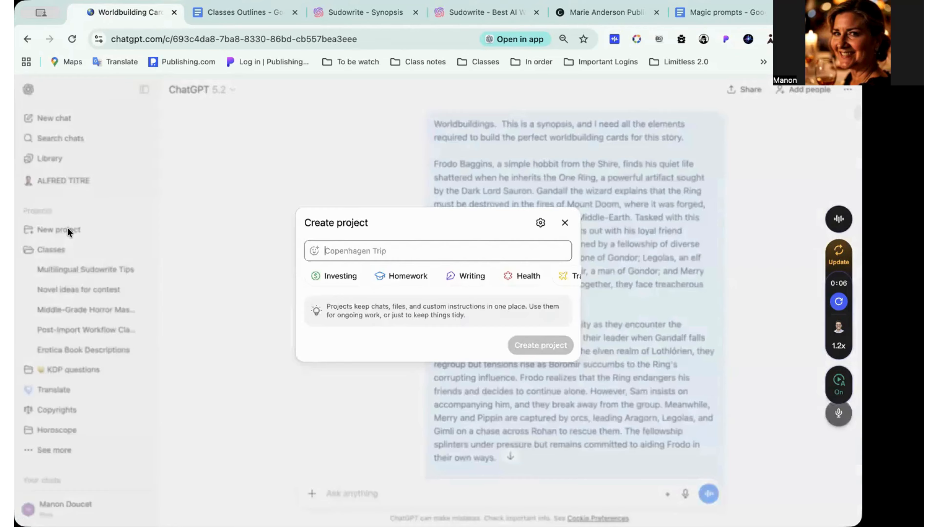
{"action": "key", "text": "super+v"}
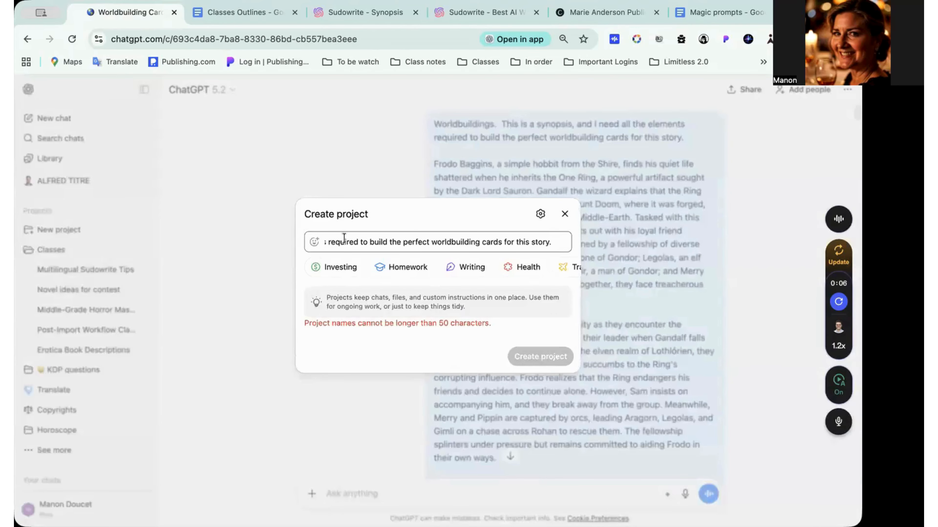
{"action": "scroll", "coordinate": [355, 243], "scroll_direction": "left", "scroll_amount": 10}
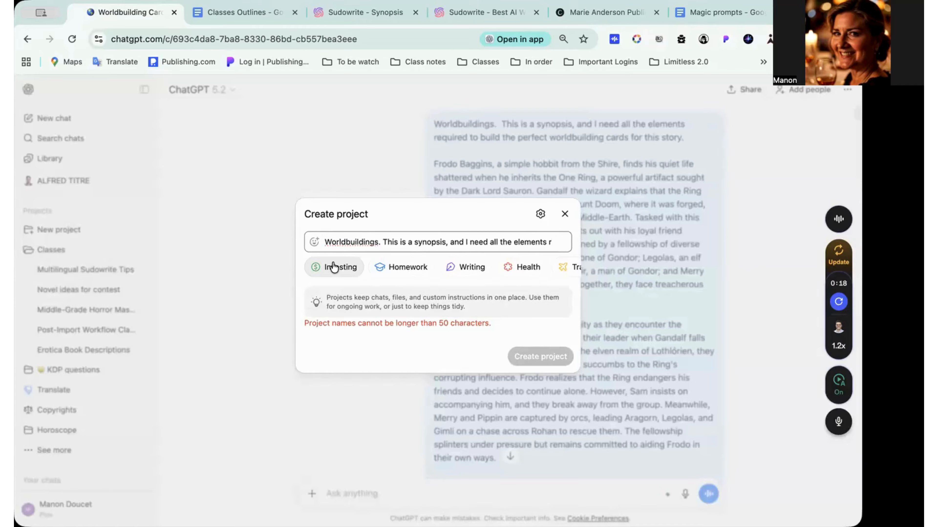
{"action": "type", "text": "🌍"}
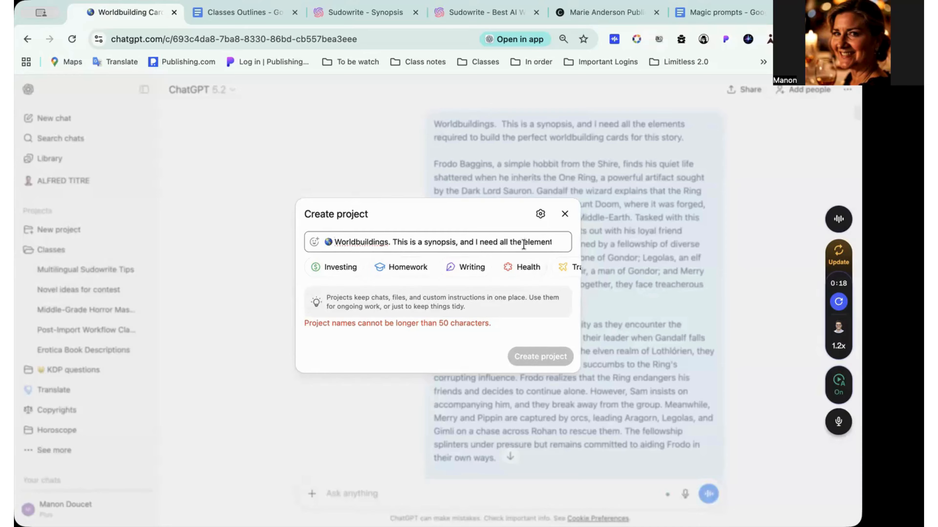
{"action": "left_click_drag", "start_coordinate": [407, 244], "coordinate": [562, 243]}
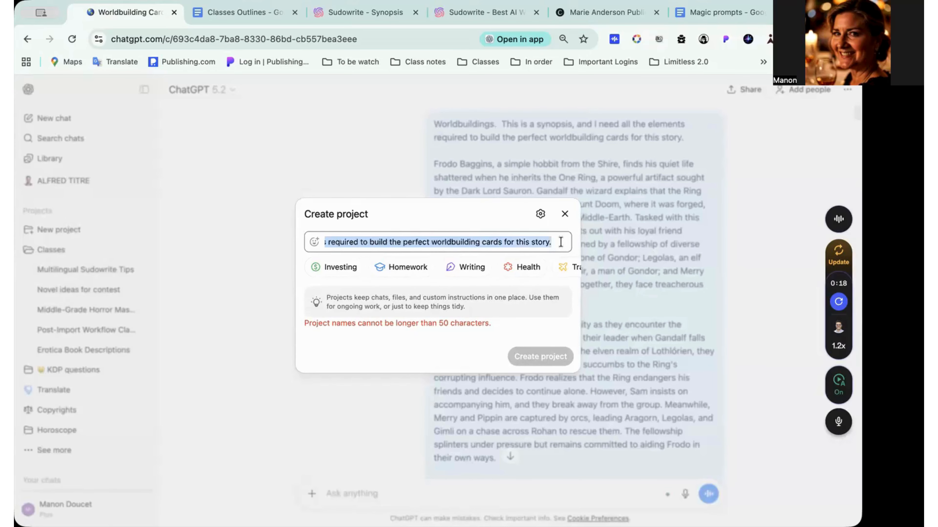
{"action": "key", "text": "BackSpace"}
{"action": "left_click", "coordinate": [542, 344]}
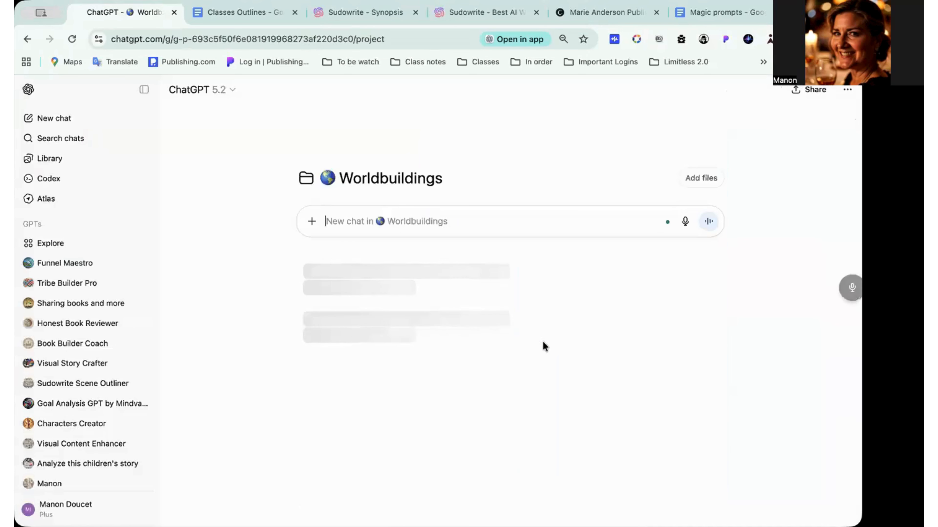
Send the copied worldbuilding cards request in the new project, followed by the Sherlock Holmes synopsis copied from Sudowrite
{"action": "key", "text": "super+v"}
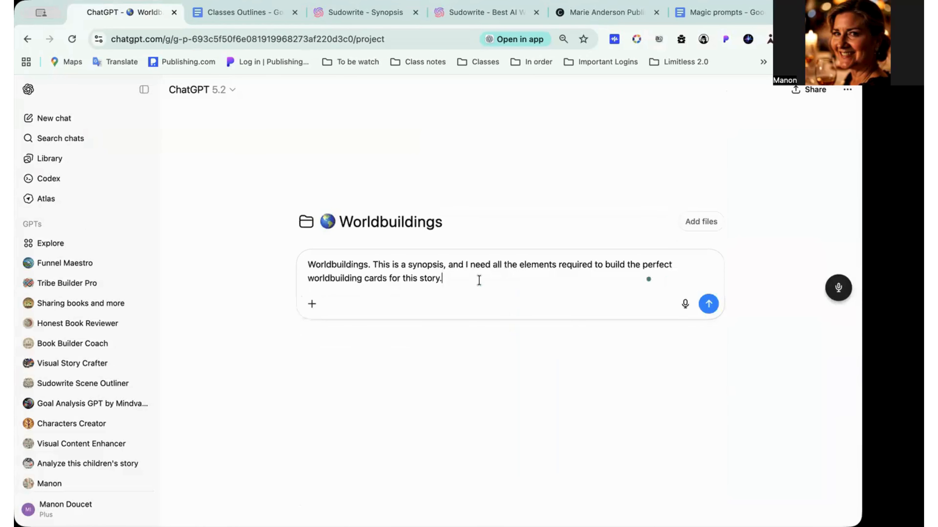
{"action": "key", "text": "shift+Return"}
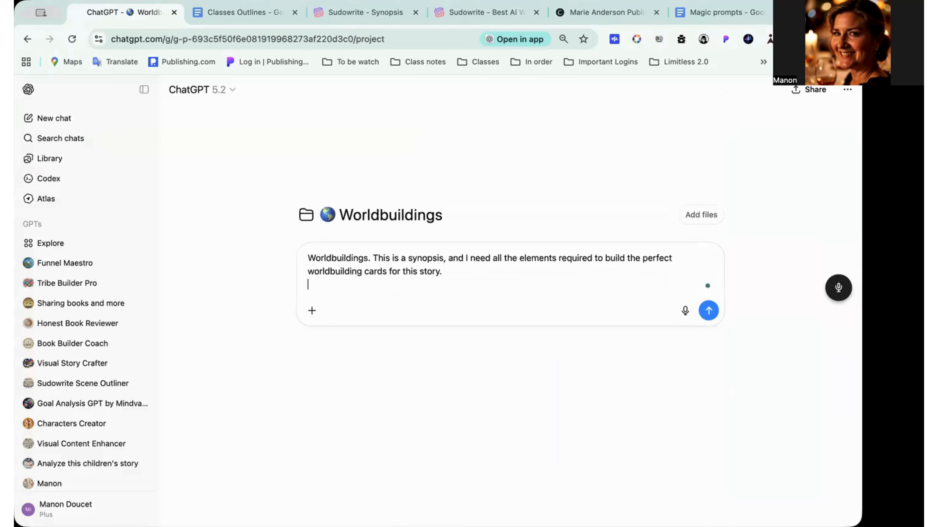
{"action": "left_click", "coordinate": [388, 15]}
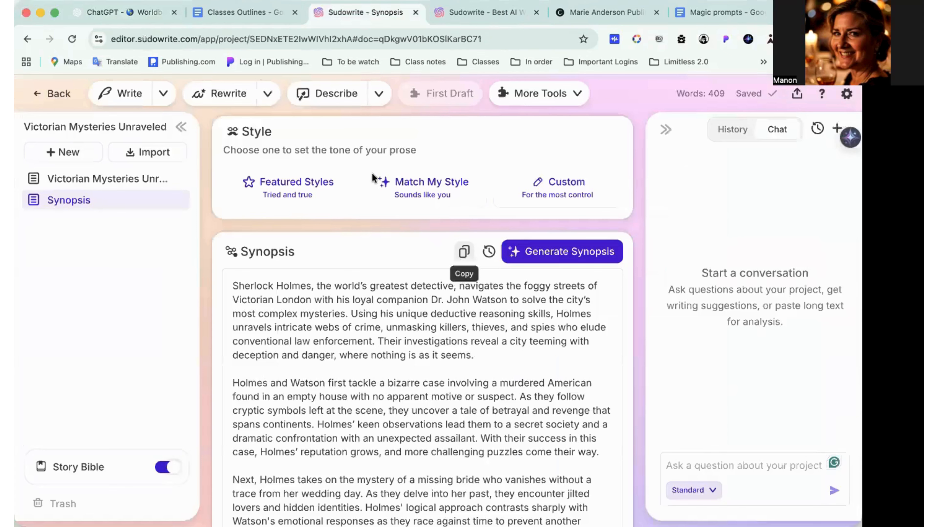
{"action": "left_click", "coordinate": [153, 14]}
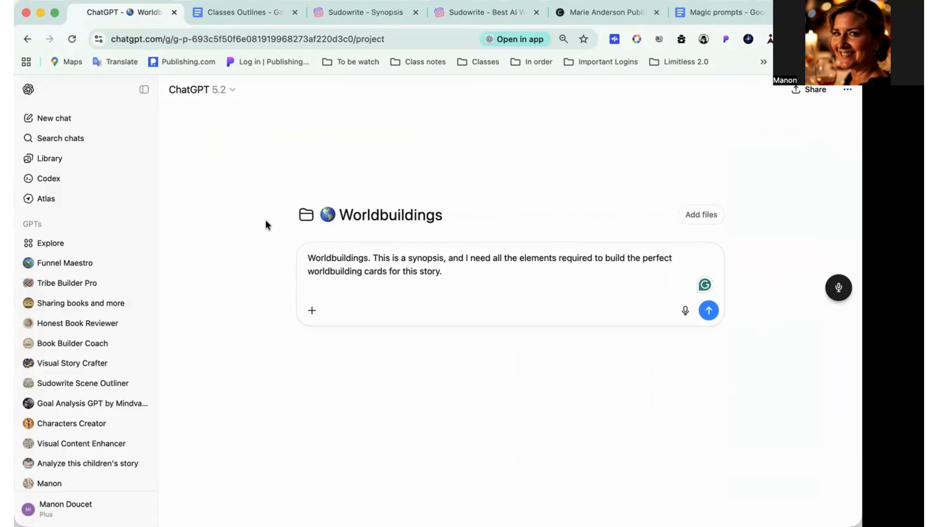
{"action": "key", "text": "super+v"}
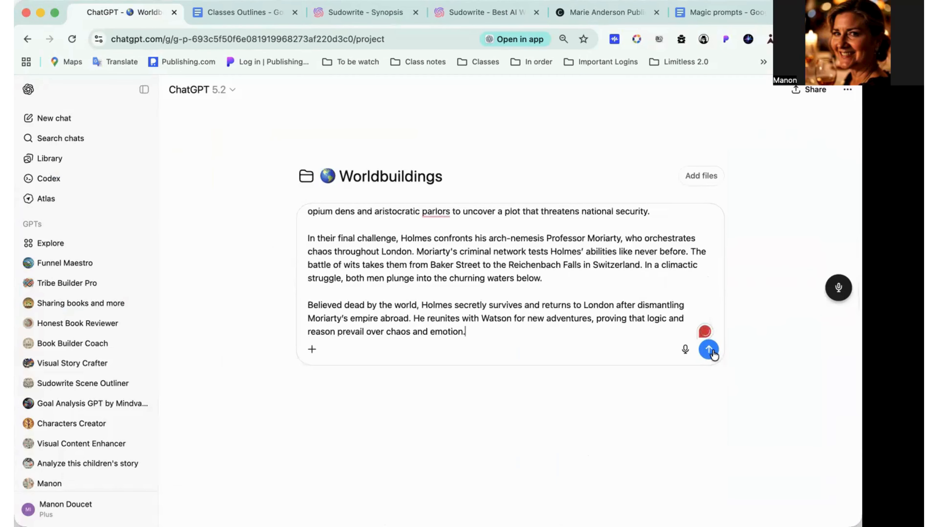
{"action": "left_click", "coordinate": [709, 350]}
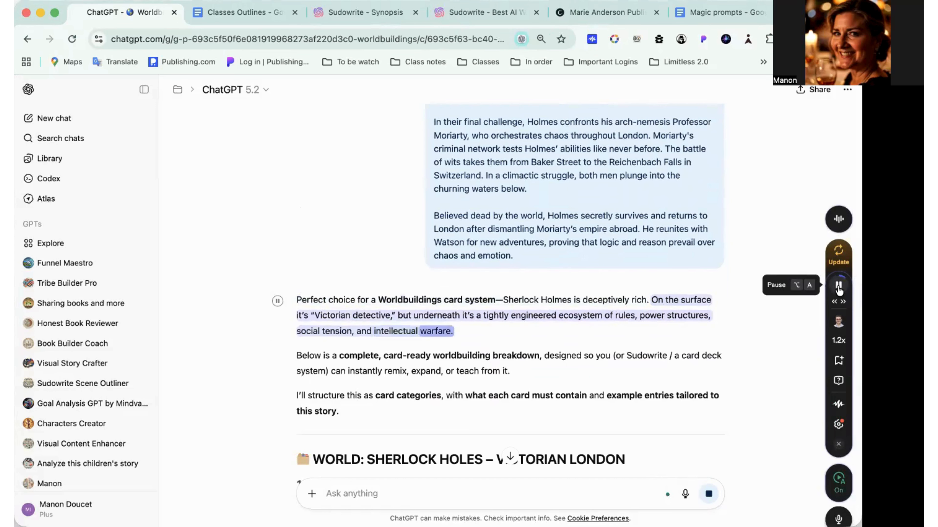
Pause the read-aloud of the worldbuilding reply at its introduction
{"action": "scroll", "coordinate": [660, 369], "scroll_direction": "down", "scroll_amount": 3}
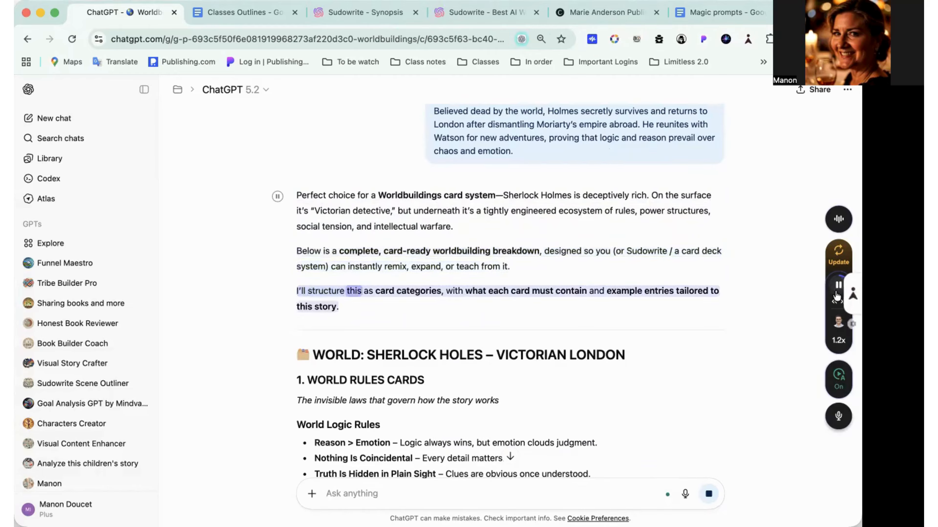
{"action": "mouse_move", "coordinate": [839, 289]}
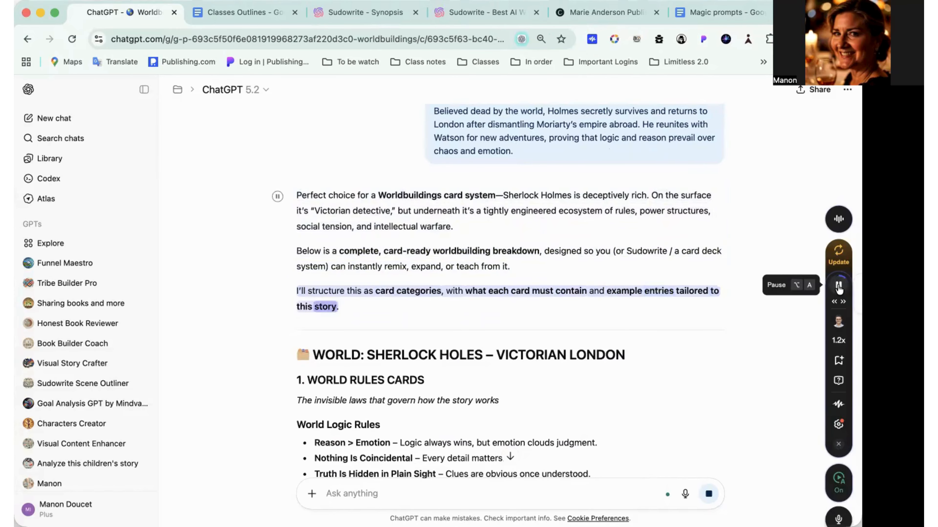
{"action": "left_click", "coordinate": [839, 287]}
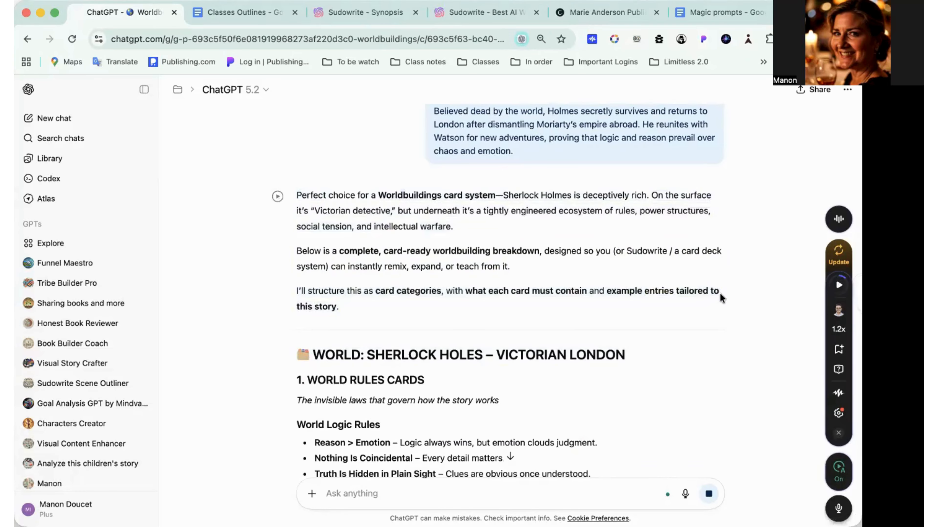
Copy the World Rules Cards section from its heading through "Dry wit vs earnest humanity" and glance over the Setting Cards below
{"action": "scroll", "coordinate": [721, 294], "scroll_direction": "down", "scroll_amount": 4}
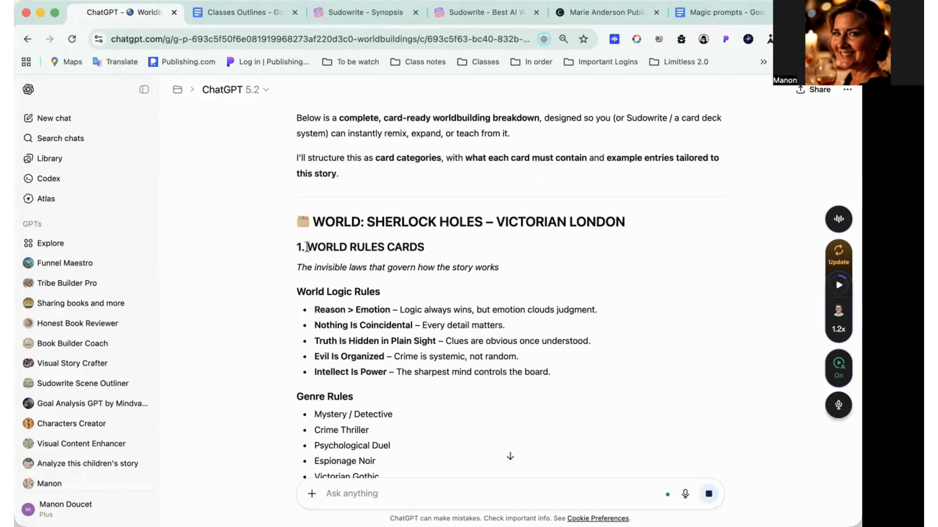
{"action": "left_click_drag", "start_coordinate": [307, 247], "coordinate": [448, 306]}
{"action": "scroll", "coordinate": [379, 334], "scroll_direction": "down", "scroll_amount": 4}
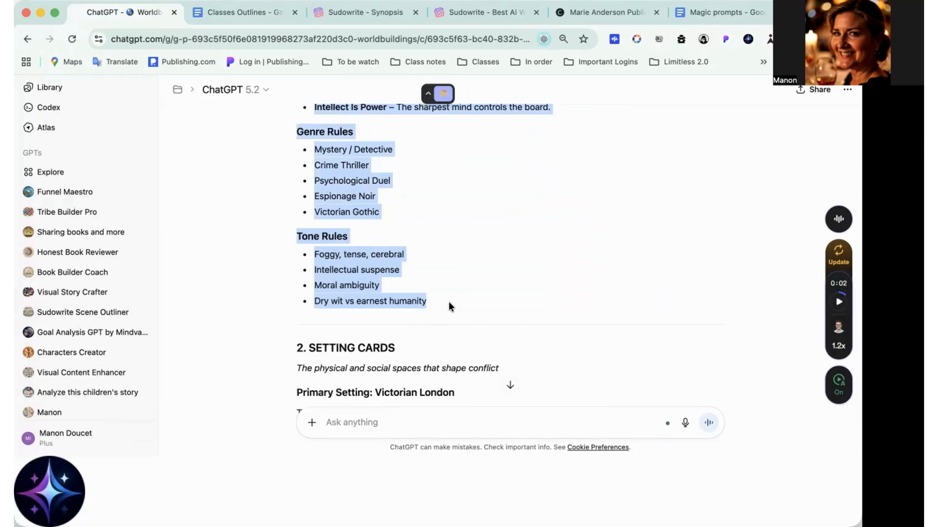
{"action": "scroll", "coordinate": [448, 306], "scroll_direction": "down", "scroll_amount": 15}
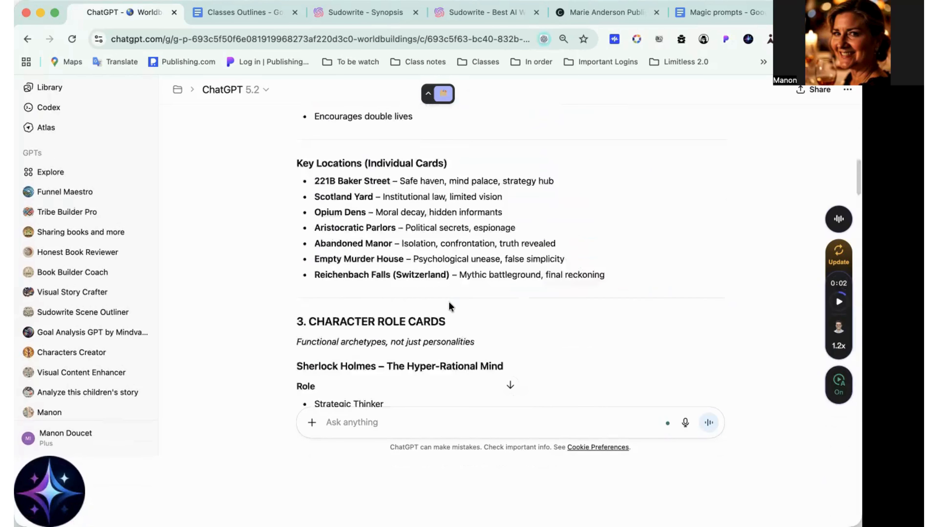
{"action": "scroll", "coordinate": [448, 303], "scroll_direction": "up", "scroll_amount": 3}
{"action": "scroll", "coordinate": [448, 302], "scroll_direction": "up", "scroll_amount": 12}
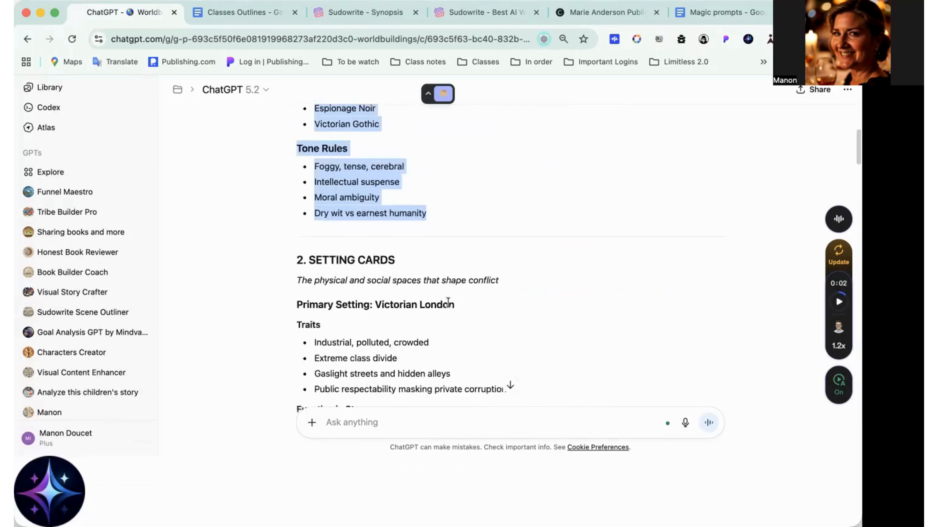
{"action": "scroll", "coordinate": [449, 302], "scroll_direction": "up", "scroll_amount": 4}
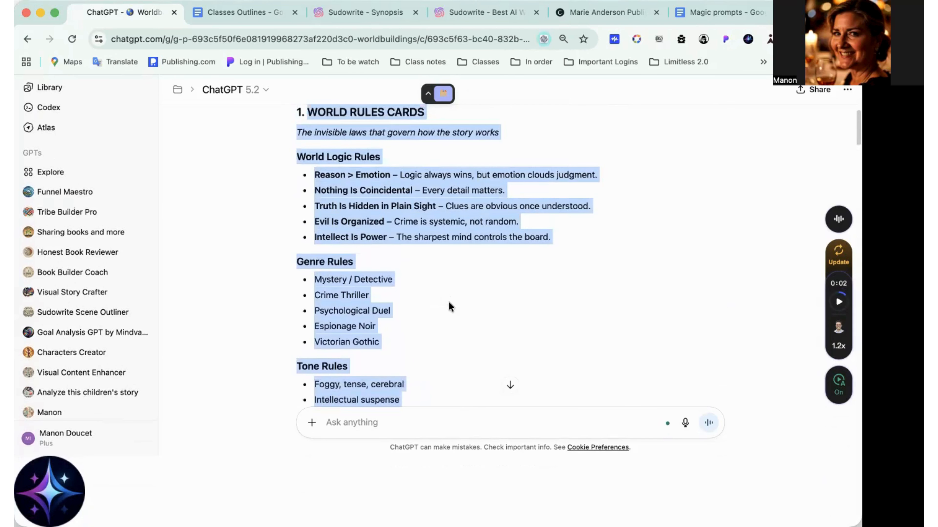
Switch to the Sudowrite Synopsis project and open the import dialog for Worldbuilding elements
{"action": "left_click", "coordinate": [392, 17]}
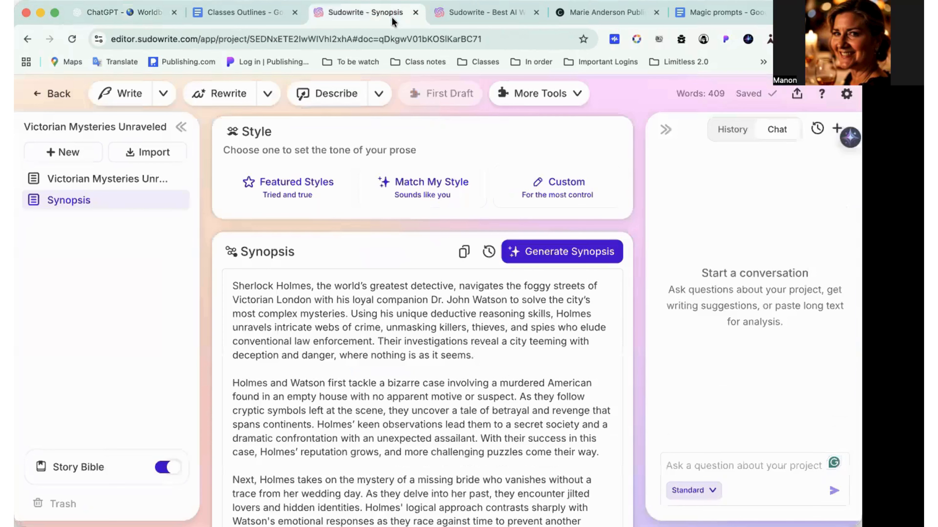
{"action": "scroll", "coordinate": [378, 266], "scroll_direction": "down", "scroll_amount": 20}
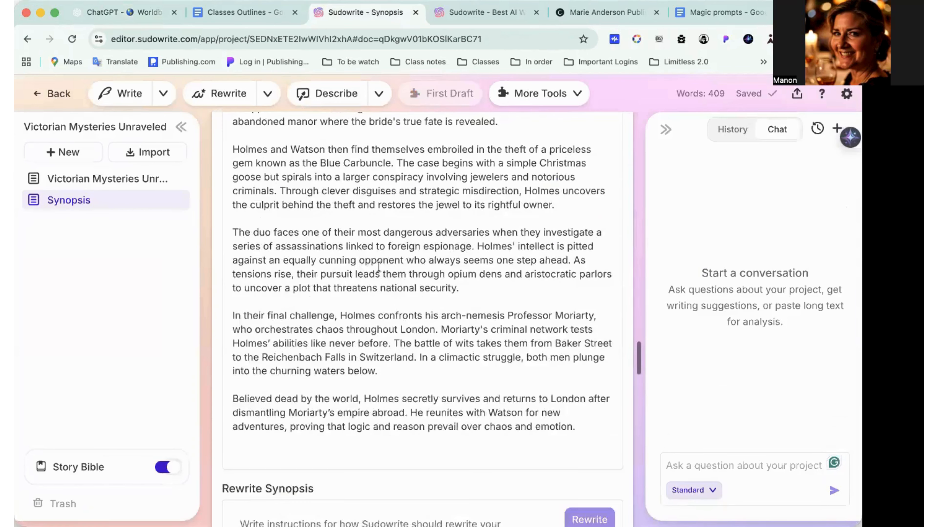
{"action": "scroll", "coordinate": [378, 266], "scroll_direction": "up", "scroll_amount": 2}
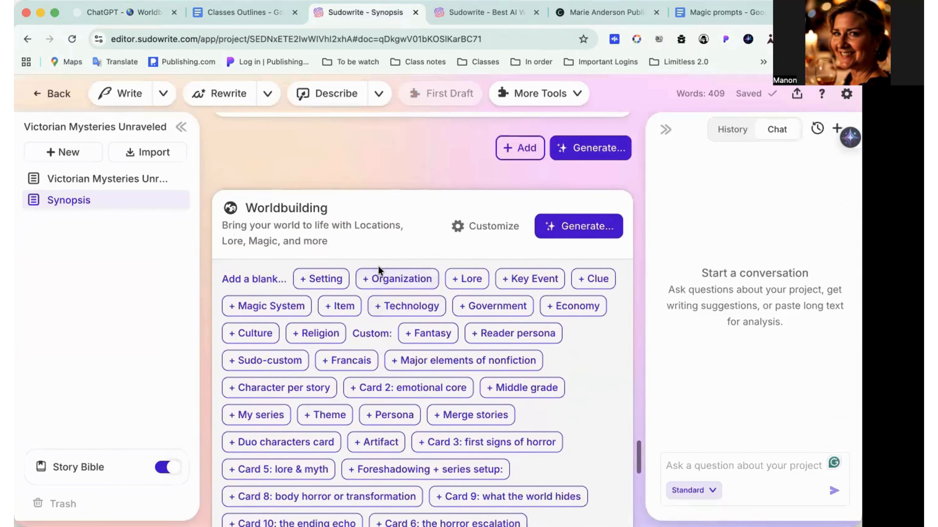
{"action": "scroll", "coordinate": [378, 266], "scroll_direction": "down", "scroll_amount": 9}
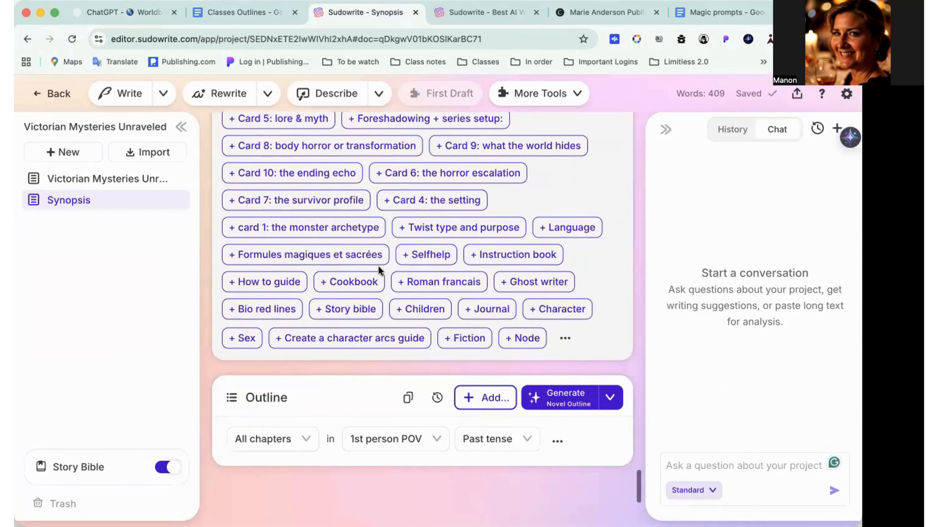
{"action": "left_click", "coordinate": [565, 338]}
{"action": "left_click", "coordinate": [577, 394]}
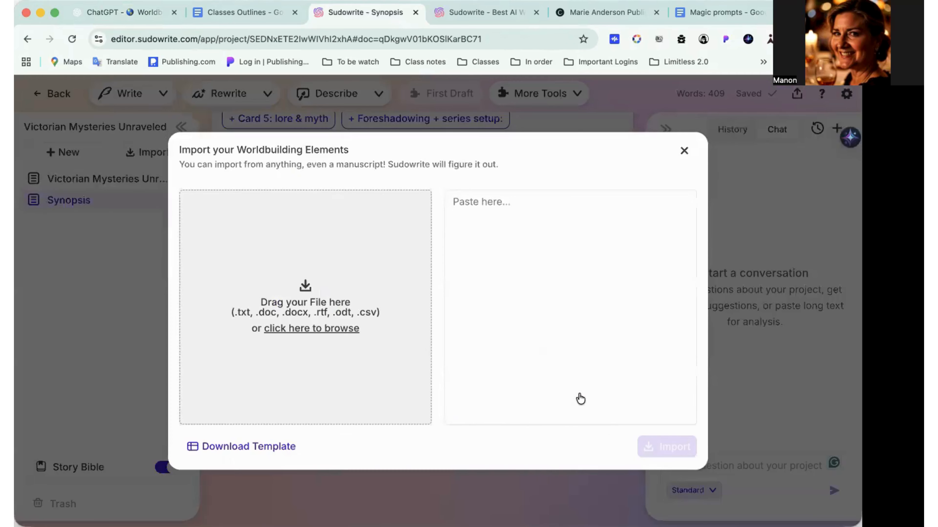
Paste the copied World Rules cards as import text and import all the detected worldbuilding elements
{"action": "left_click", "coordinate": [532, 263]}
{"action": "key", "text": "ctrl+v"}
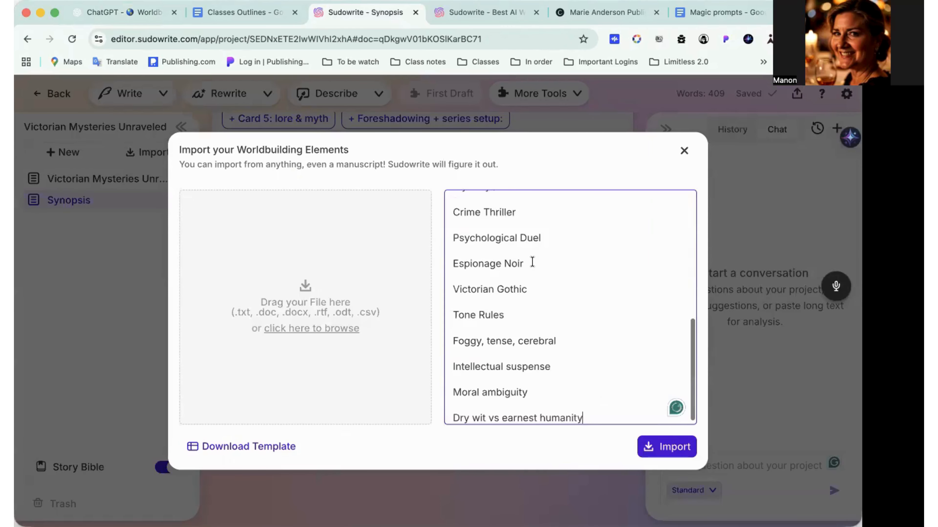
{"action": "left_click", "coordinate": [675, 448]}
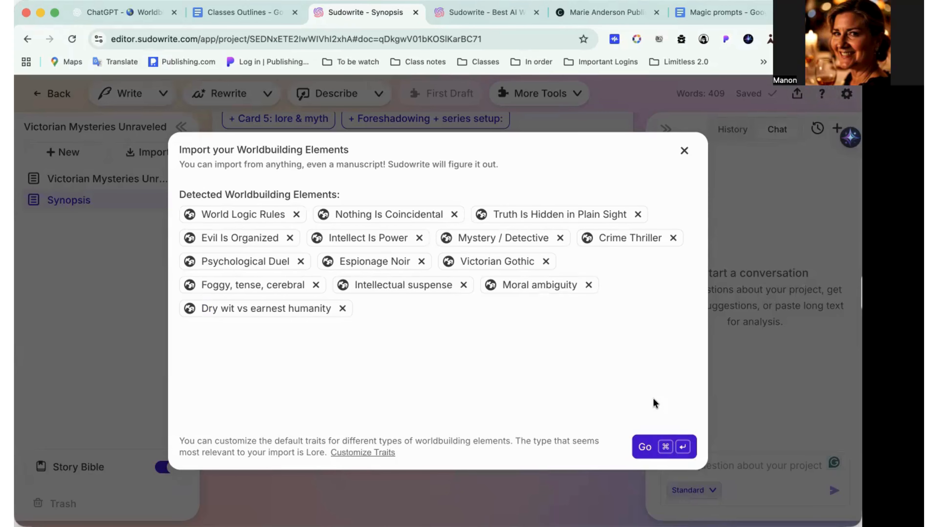
{"action": "left_click", "coordinate": [644, 451]}
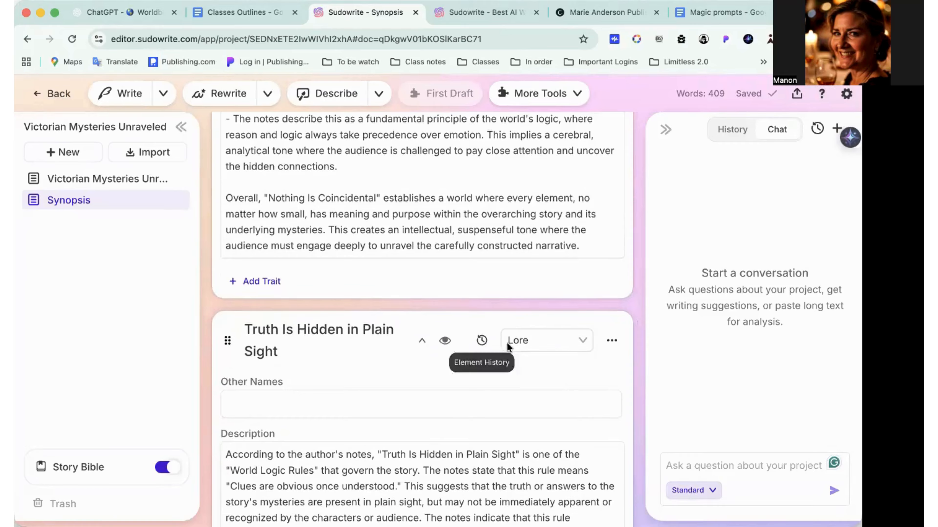
Collapse the worldbuilding cards from "Truth Is Hidden in Plain Sight" through "Espionage Noir"
{"action": "left_click", "coordinate": [421, 344]}
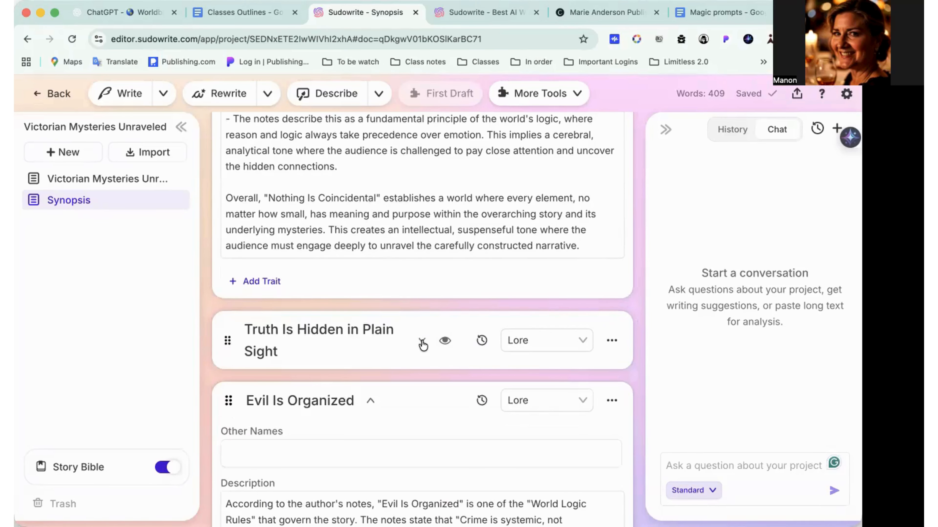
{"action": "left_click", "coordinate": [370, 401]}
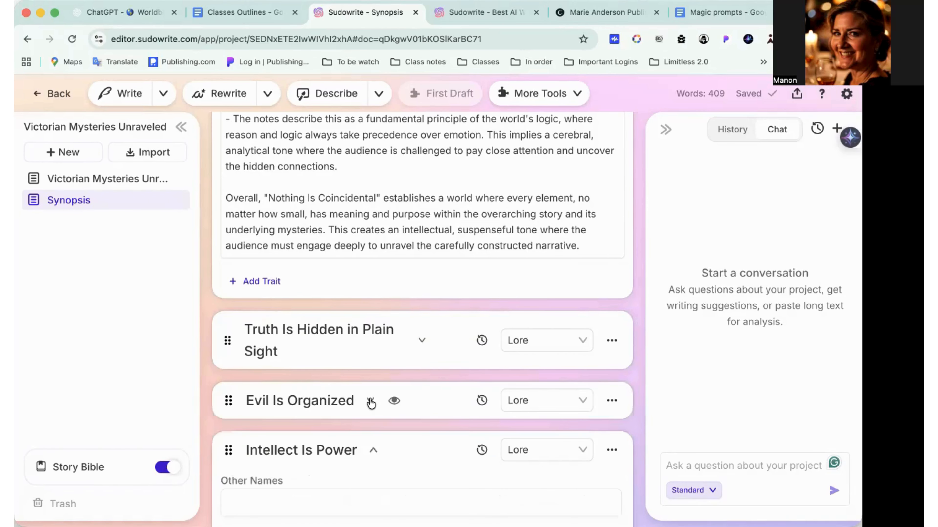
{"action": "left_click", "coordinate": [374, 450]}
{"action": "scroll", "coordinate": [375, 450], "scroll_direction": "down", "scroll_amount": 3}
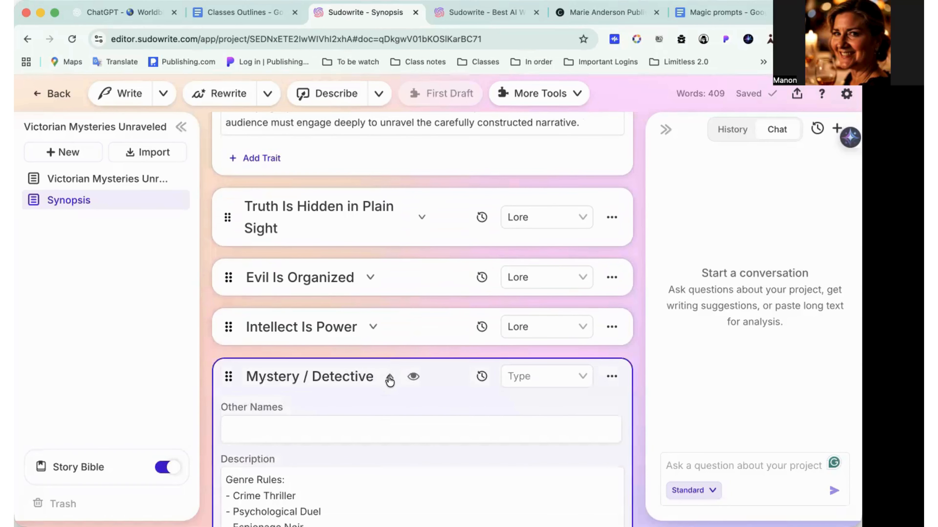
{"action": "left_click", "coordinate": [389, 374]}
{"action": "scroll", "coordinate": [388, 377], "scroll_direction": "down", "scroll_amount": 1}
{"action": "scroll", "coordinate": [387, 374], "scroll_direction": "down", "scroll_amount": 1}
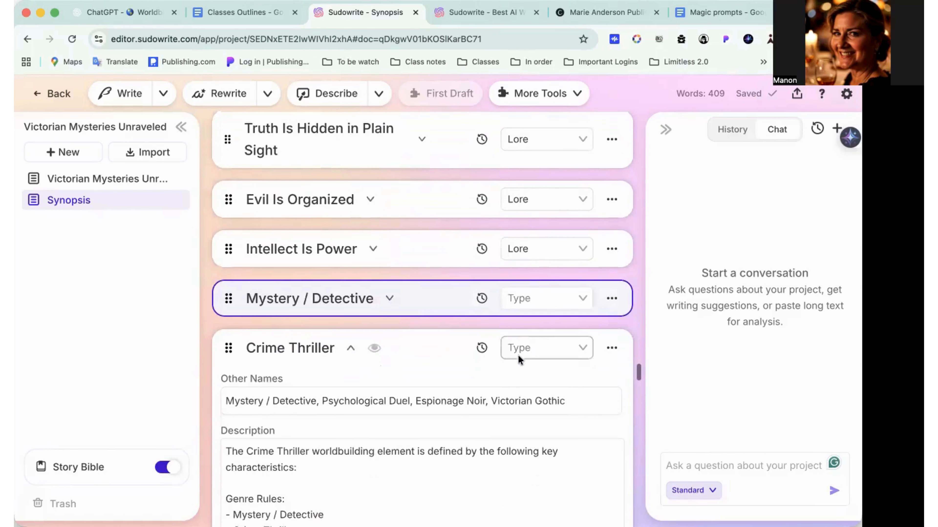
{"action": "left_click", "coordinate": [349, 351]}
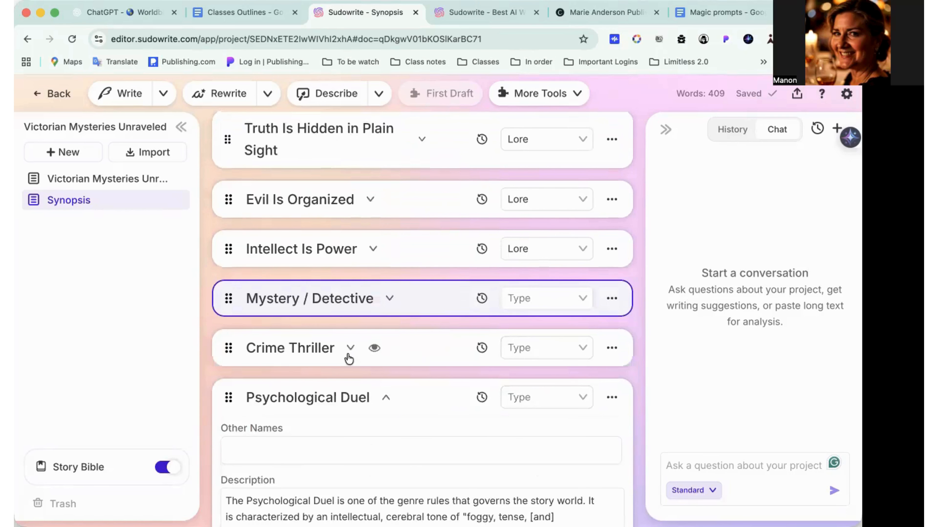
{"action": "left_click", "coordinate": [385, 401]}
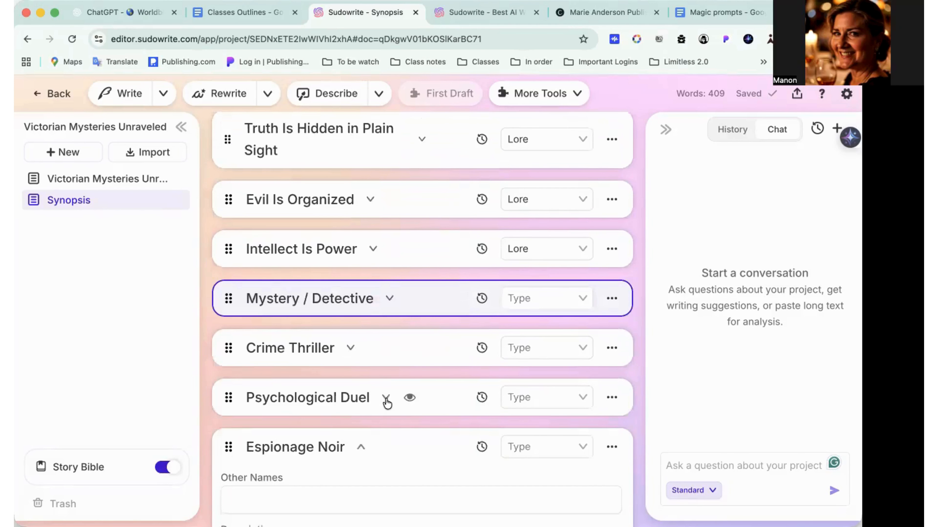
{"action": "left_click", "coordinate": [360, 447]}
Collapse the worldbuilding cards from "Victorian Gothic" through "Dry wit vs earnest humanity"
{"action": "scroll", "coordinate": [363, 449], "scroll_direction": "down", "scroll_amount": 2}
{"action": "scroll", "coordinate": [362, 449], "scroll_direction": "down", "scroll_amount": 1}
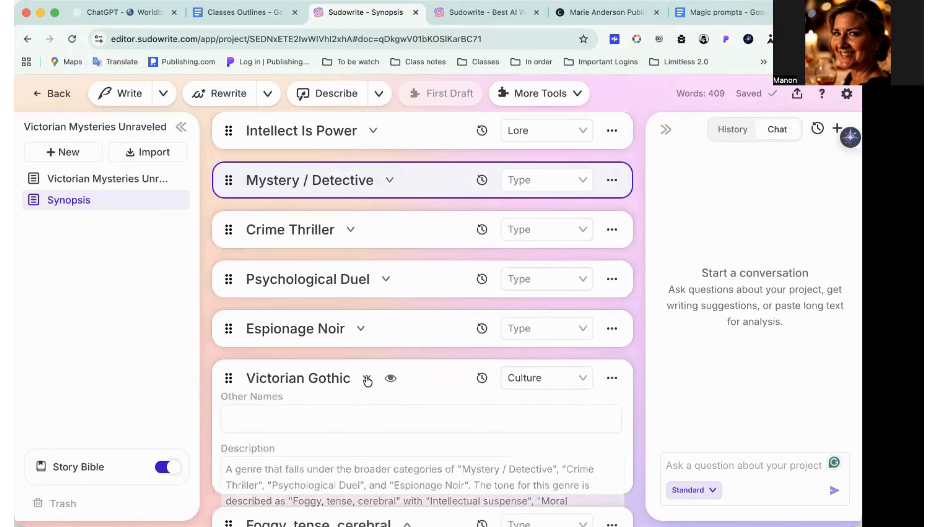
{"action": "left_click", "coordinate": [366, 379]}
{"action": "left_click", "coordinate": [407, 428]}
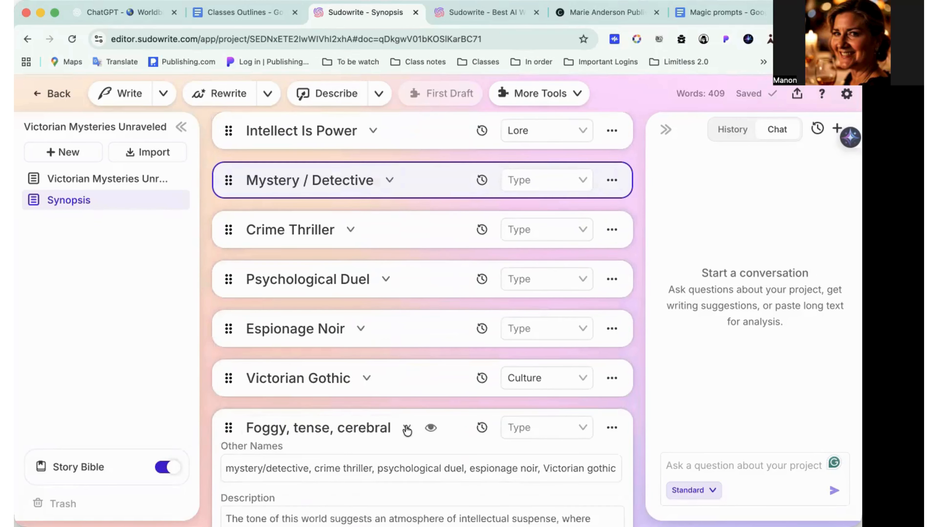
{"action": "scroll", "coordinate": [404, 424], "scroll_direction": "down", "scroll_amount": 2}
{"action": "left_click", "coordinate": [402, 405]}
{"action": "scroll", "coordinate": [373, 399], "scroll_direction": "down", "scroll_amount": 1}
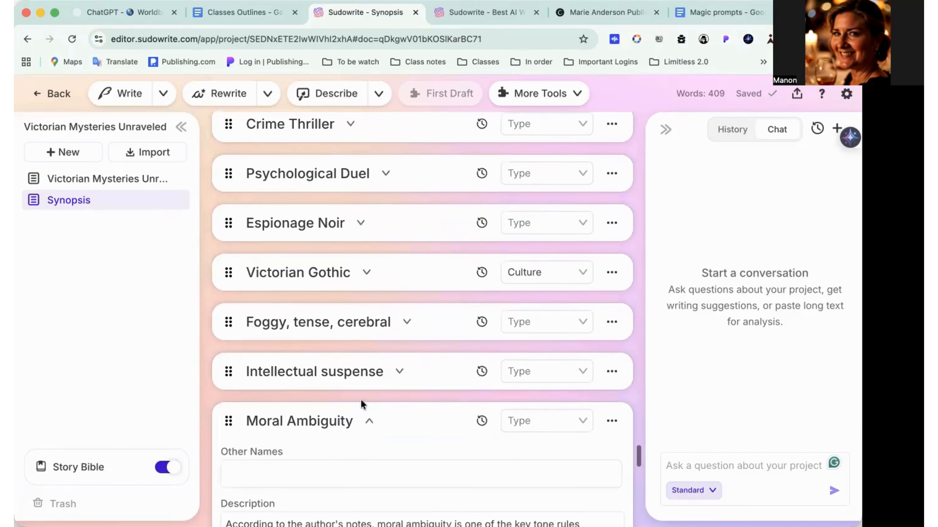
{"action": "left_click", "coordinate": [367, 421]}
{"action": "scroll", "coordinate": [406, 413], "scroll_direction": "down", "scroll_amount": 2}
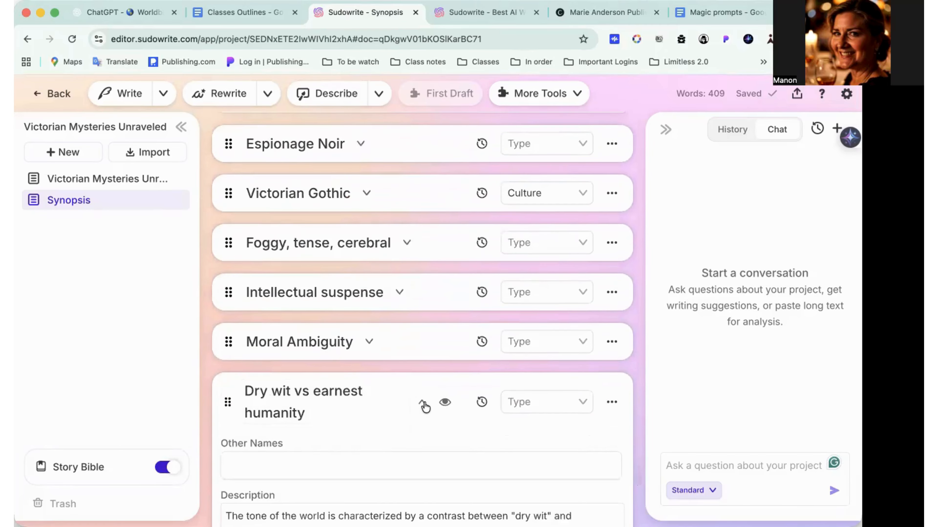
{"action": "left_click", "coordinate": [421, 399]}
Collapse the "Nothing Is Coincidental" and "World Logic Rules" cards and look over the collapsed worldbuilding list
{"action": "scroll", "coordinate": [425, 403], "scroll_direction": "up", "scroll_amount": 15}
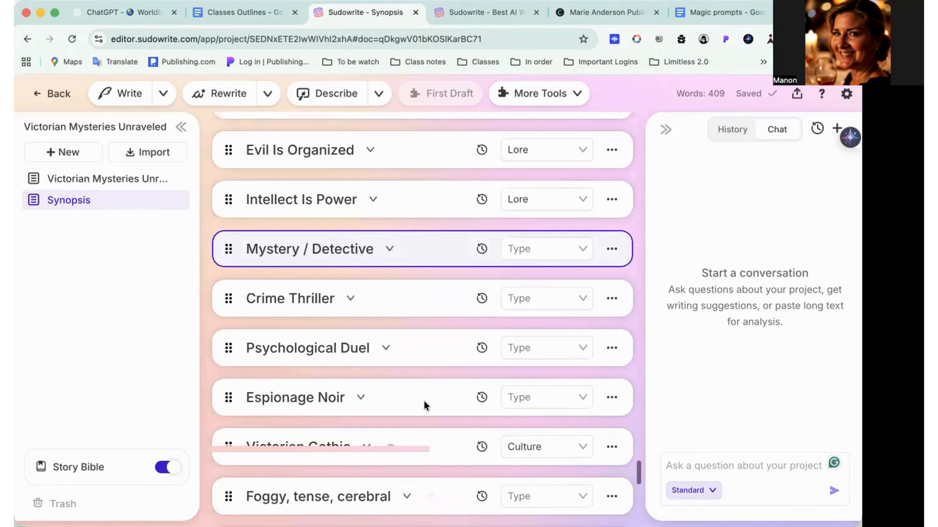
{"action": "scroll", "coordinate": [425, 405], "scroll_direction": "up", "scroll_amount": 10}
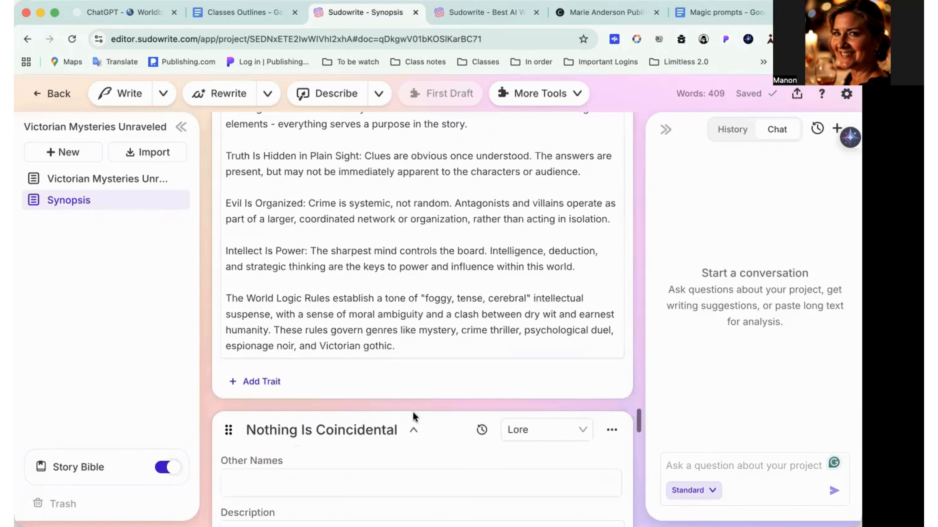
{"action": "left_click", "coordinate": [413, 432]}
{"action": "scroll", "coordinate": [414, 435], "scroll_direction": "up", "scroll_amount": 8}
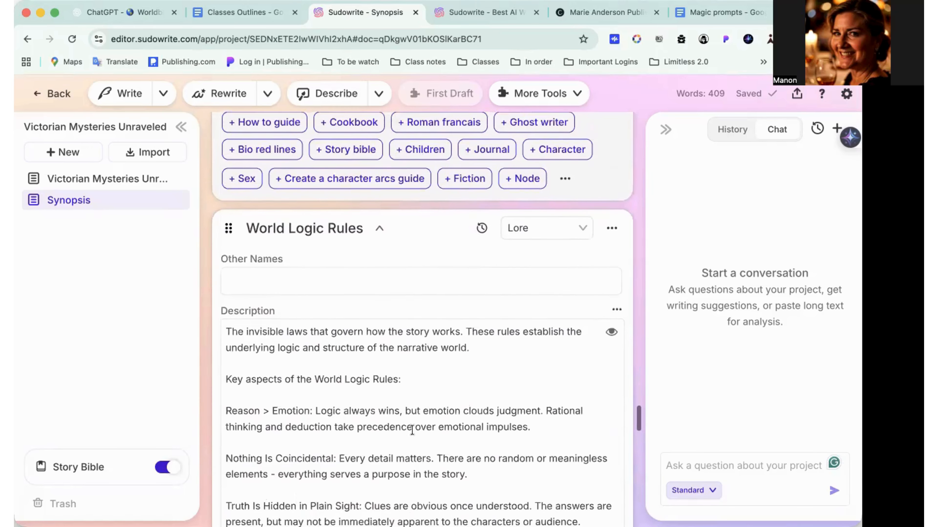
{"action": "left_click", "coordinate": [379, 232]}
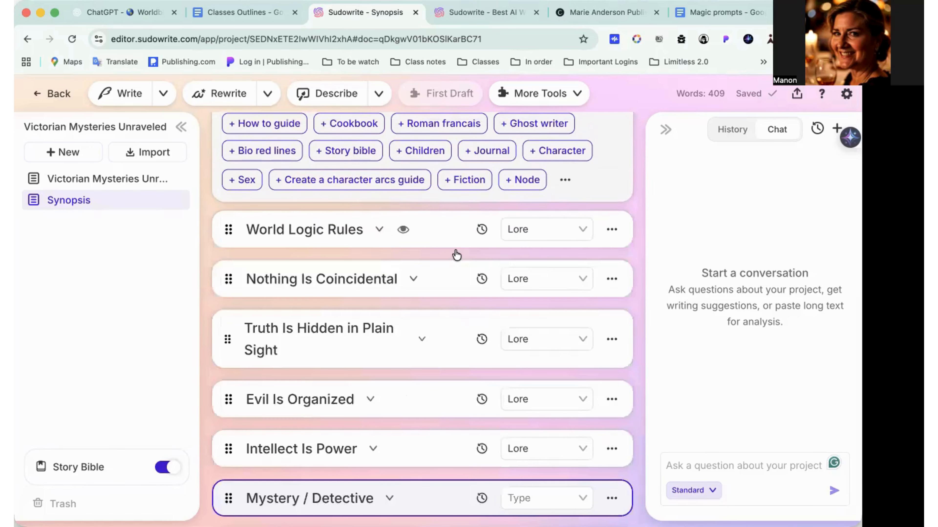
{"action": "scroll", "coordinate": [455, 252], "scroll_direction": "down", "scroll_amount": 8}
{"action": "scroll", "coordinate": [455, 248], "scroll_direction": "down", "scroll_amount": 1}
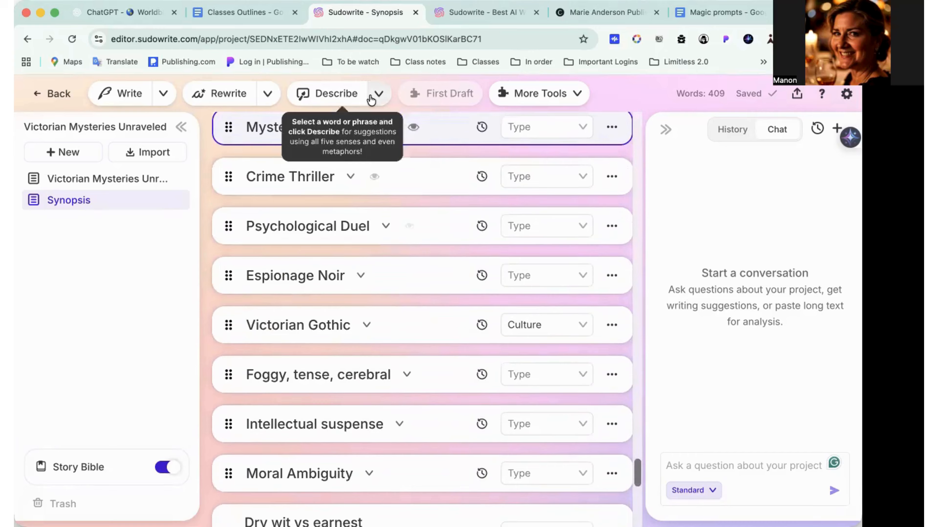
Switch to ChatGPT and copy the word "RULES" from the World Rules Cards heading
{"action": "left_click", "coordinate": [157, 14]}
{"action": "scroll", "coordinate": [291, 163], "scroll_direction": "up", "scroll_amount": 2}
{"action": "left_click", "coordinate": [290, 160]}
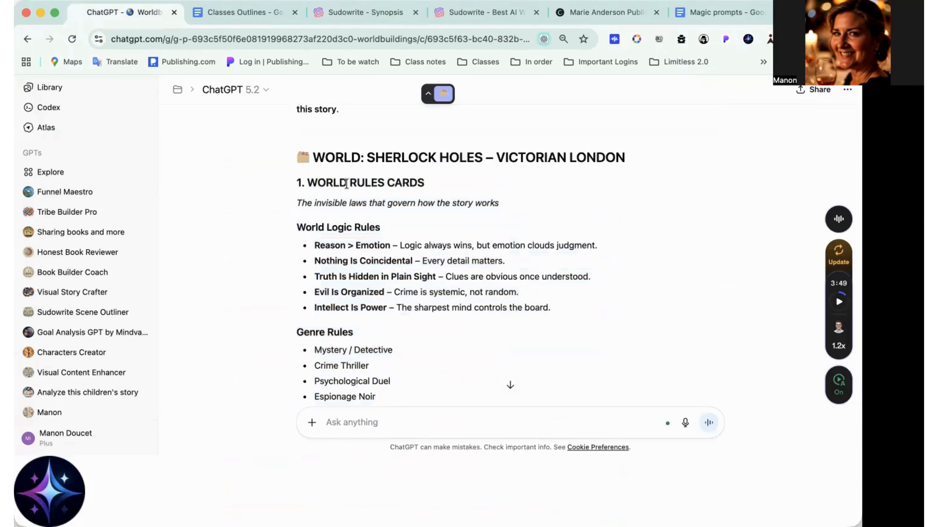
{"action": "left_click_drag", "start_coordinate": [350, 184], "coordinate": [384, 183]}
{"action": "key", "text": "super+c"}
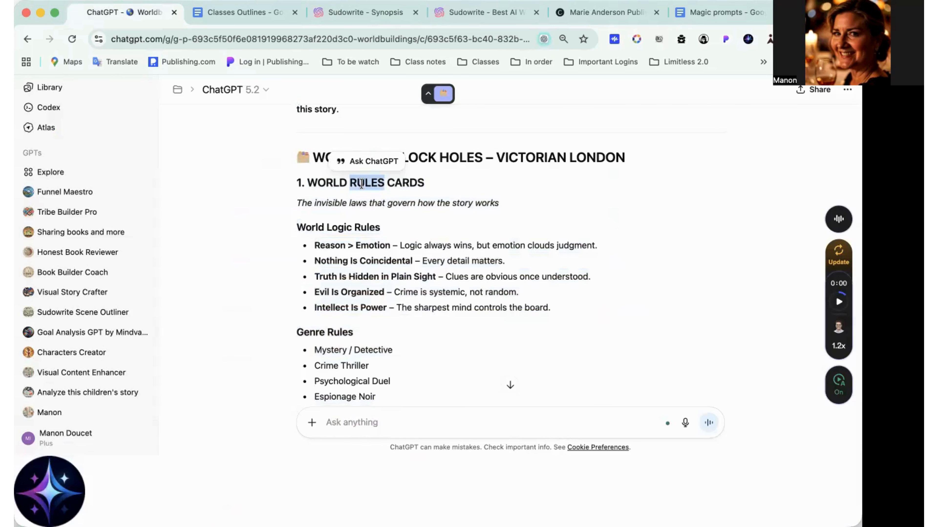
Switch to the Sudowrite synopsis and bring up the Mystery / Detective worldbuilding card
{"action": "left_click", "coordinate": [384, 13]}
{"action": "scroll", "coordinate": [536, 169], "scroll_direction": "up", "scroll_amount": 2}
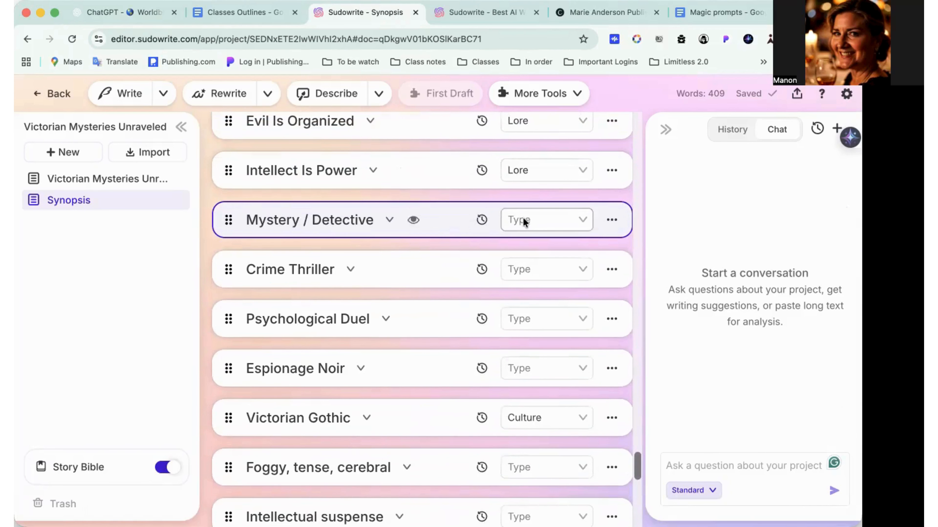
Try to enter "RULES" as the type of the Mystery / Detective, Psychological Duel and Crime Thriller cards
{"action": "left_click", "coordinate": [522, 222]}
{"action": "key", "text": "super+v"}
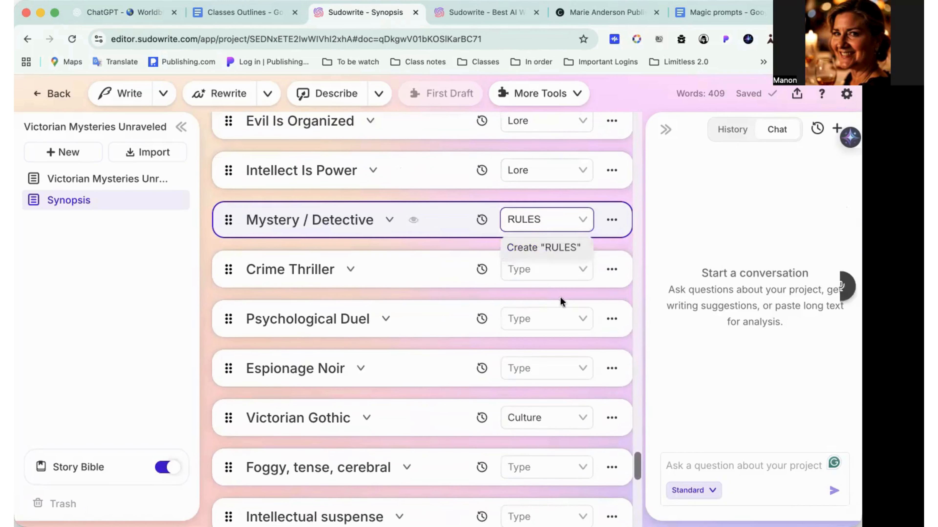
{"action": "left_click", "coordinate": [542, 325]}
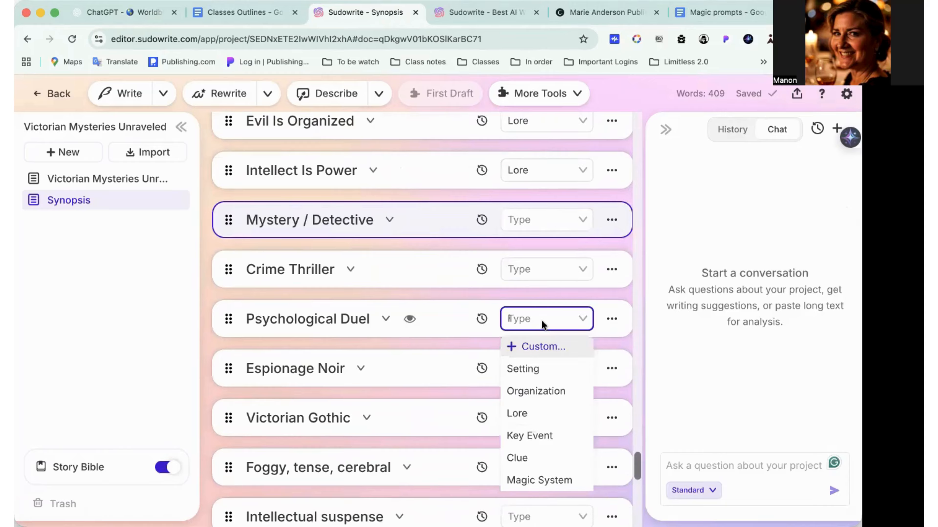
{"action": "key", "text": "super+v"}
{"action": "left_click", "coordinate": [527, 270]}
{"action": "key", "text": "super+v"}
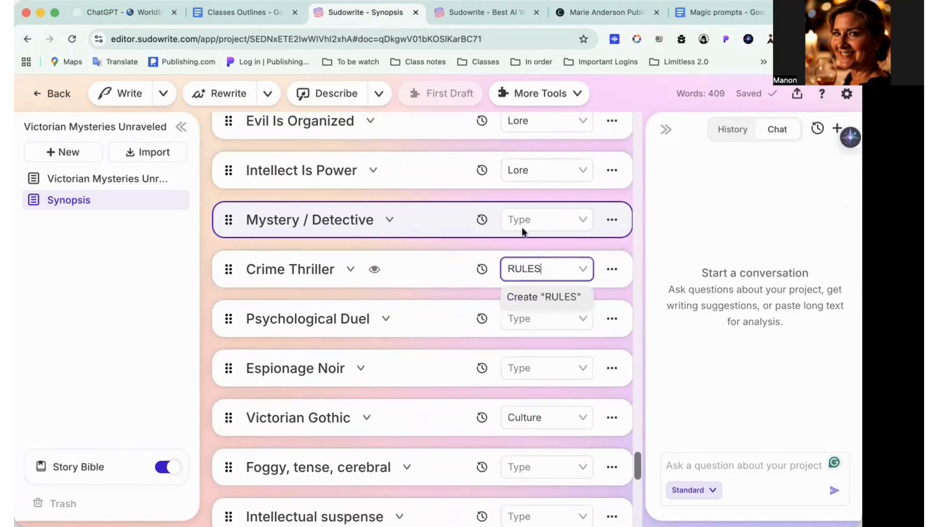
{"action": "left_click", "coordinate": [523, 220]}
{"action": "key", "text": "super+v"}
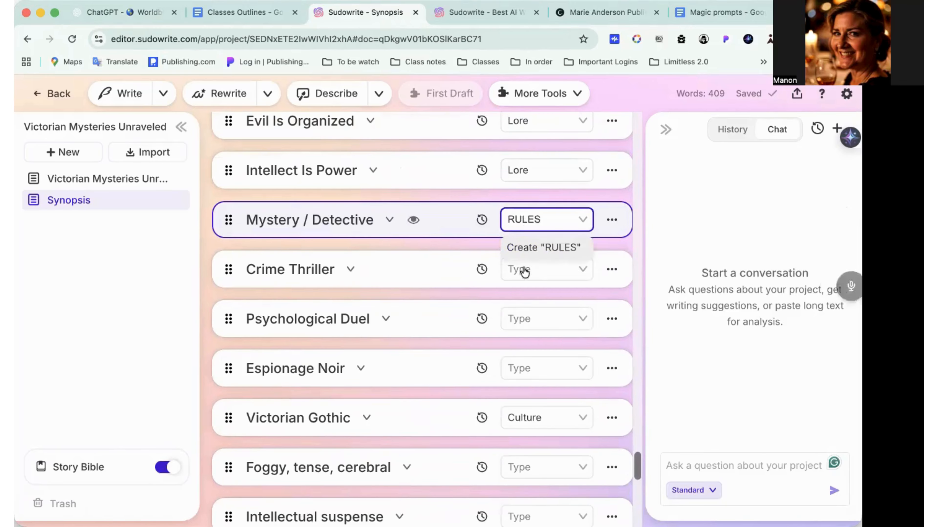
Create the new card type "RULES" from the Psychological Duel card and assign it to that card
{"action": "left_click", "coordinate": [516, 319]}
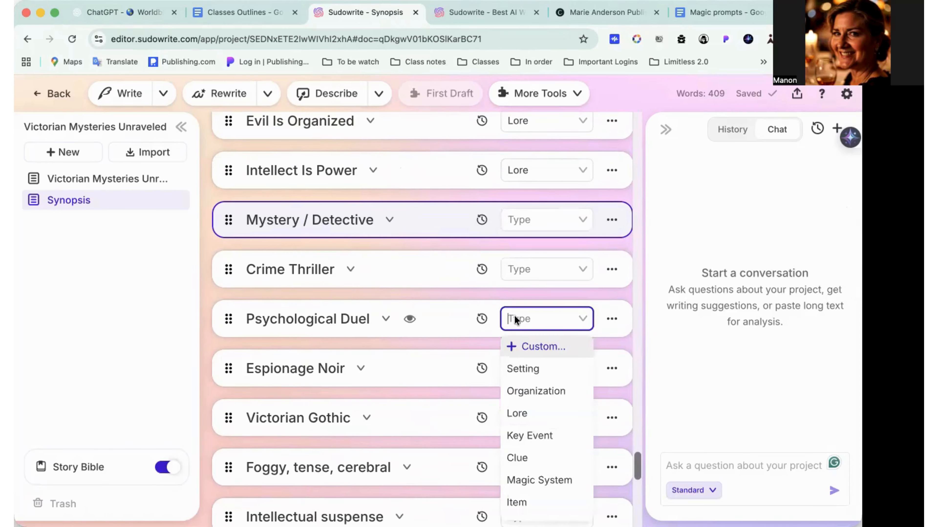
{"action": "key", "text": "super+v"}
{"action": "left_click", "coordinate": [538, 346]}
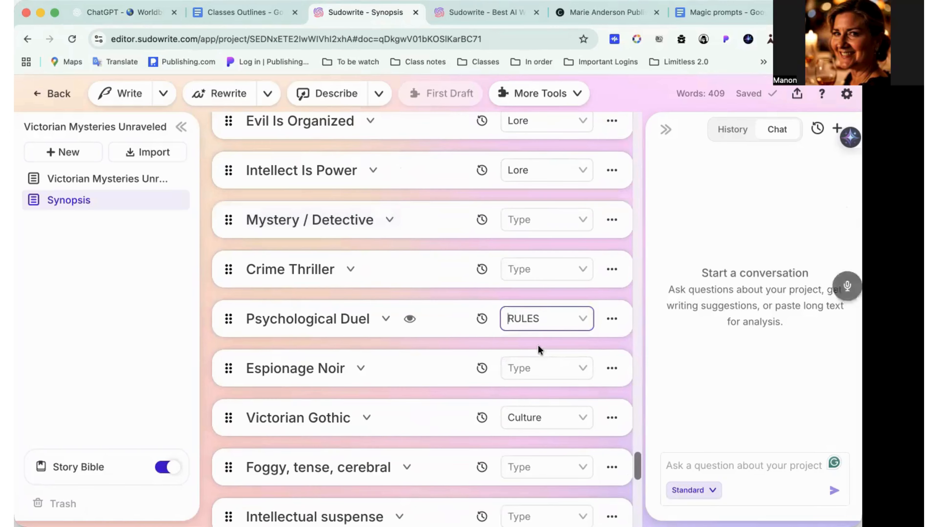
Assign the Rules type to the Crime Thriller and Mystery / Detective cards
{"action": "left_click", "coordinate": [529, 268]}
{"action": "key", "text": "super+v"}
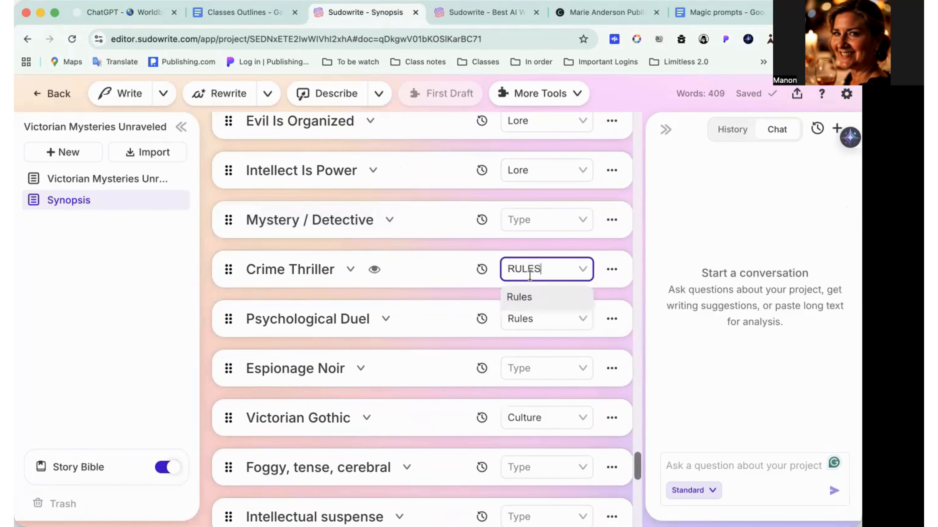
{"action": "left_click", "coordinate": [532, 300]}
{"action": "left_click", "coordinate": [531, 221]}
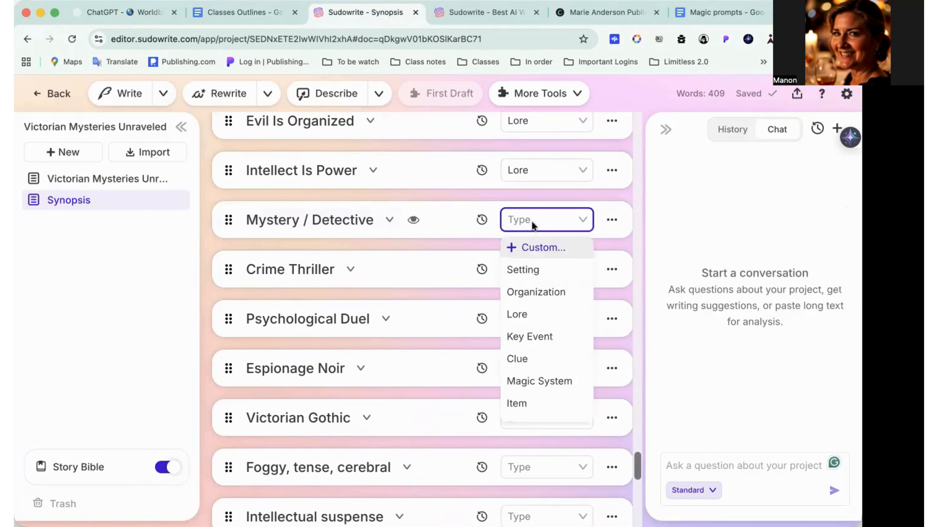
{"action": "key", "text": "super+v"}
{"action": "left_click", "coordinate": [524, 250]}
Assign the Rules type to the "Foggy, tense, cerebral" and Espionage Noir cards
{"action": "scroll", "coordinate": [524, 250], "scroll_direction": "down", "scroll_amount": 3}
{"action": "left_click", "coordinate": [523, 325]}
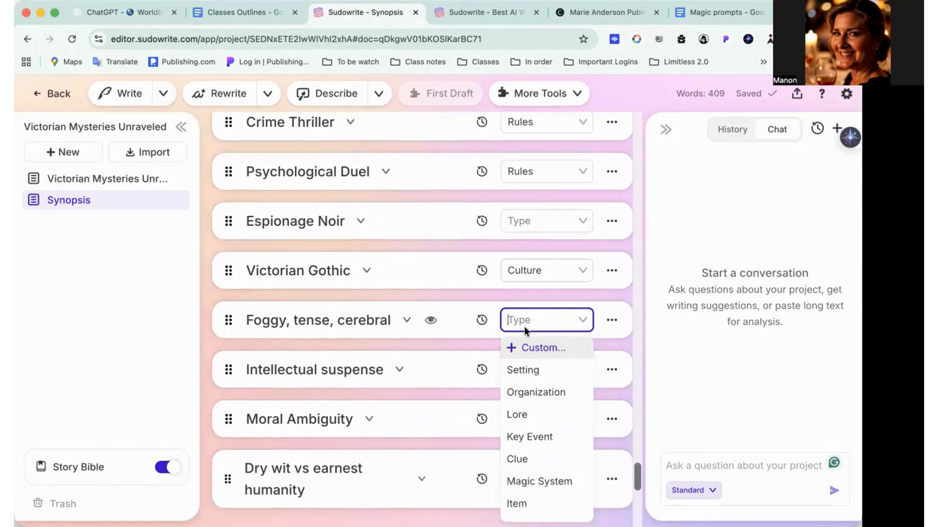
{"action": "left_click", "coordinate": [525, 347]}
{"action": "type", "text": "Rules"}
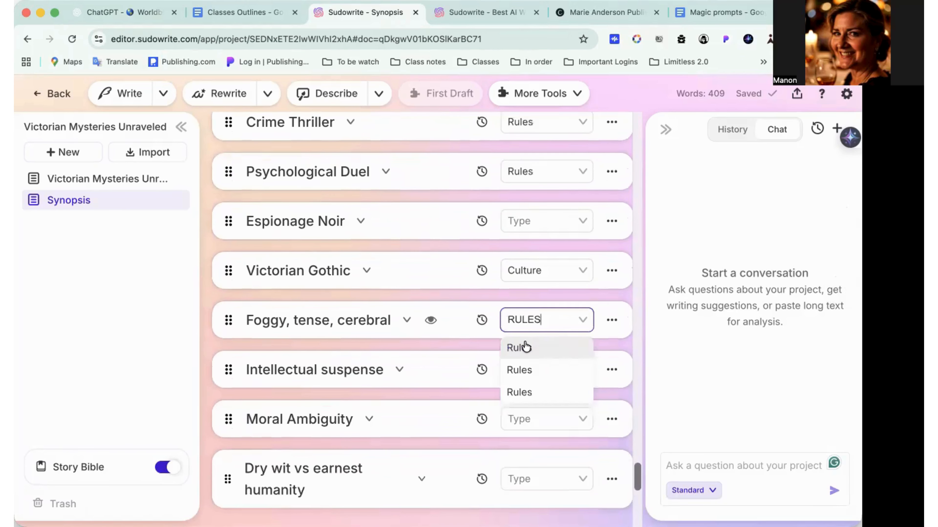
{"action": "left_click", "coordinate": [524, 347]}
{"action": "left_click", "coordinate": [536, 224]}
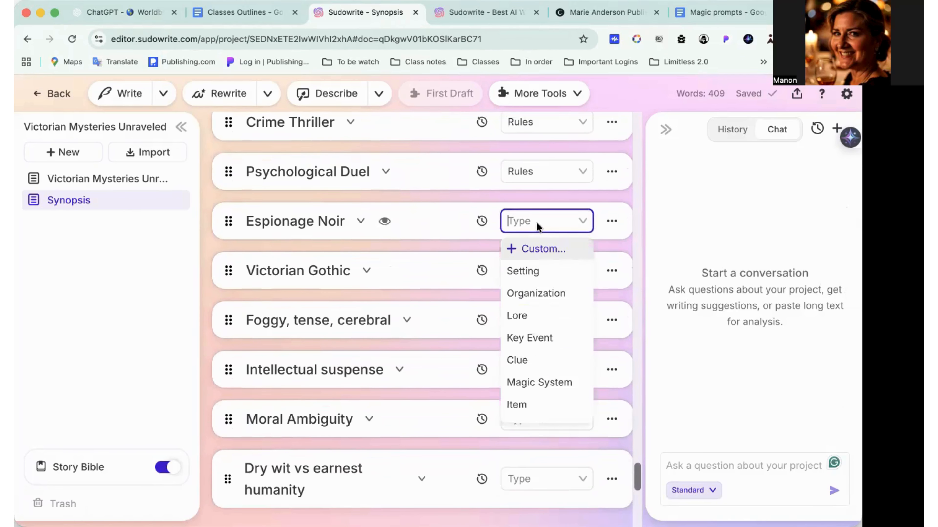
{"action": "type", "text": "RULES"}
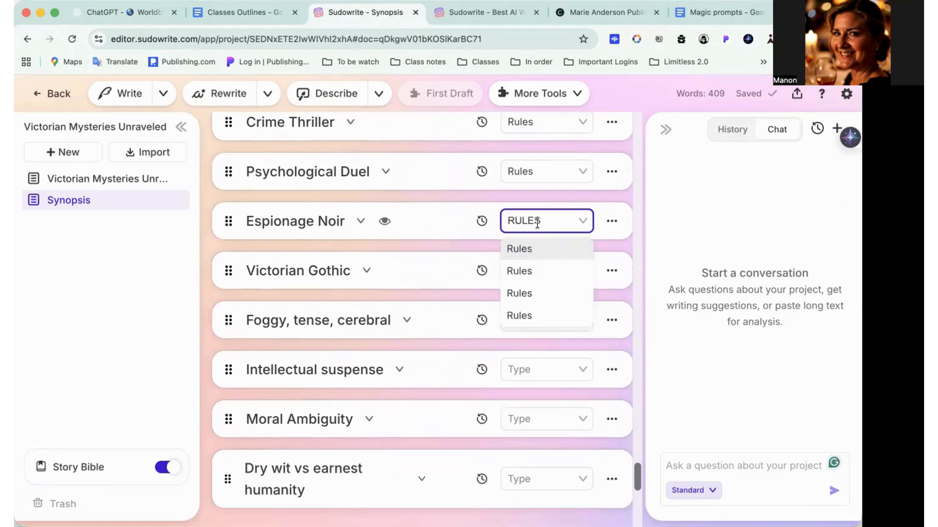
{"action": "left_click", "coordinate": [529, 252]}
Assign the Rules type to the Intellectual suspense and Moral Ambiguity cards
{"action": "left_click", "coordinate": [525, 371]}
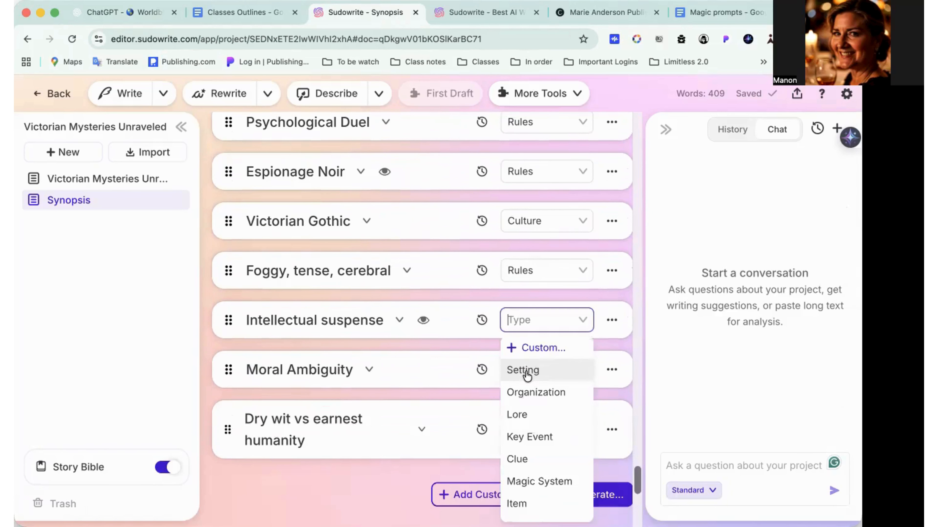
{"action": "type", "text": "r"}
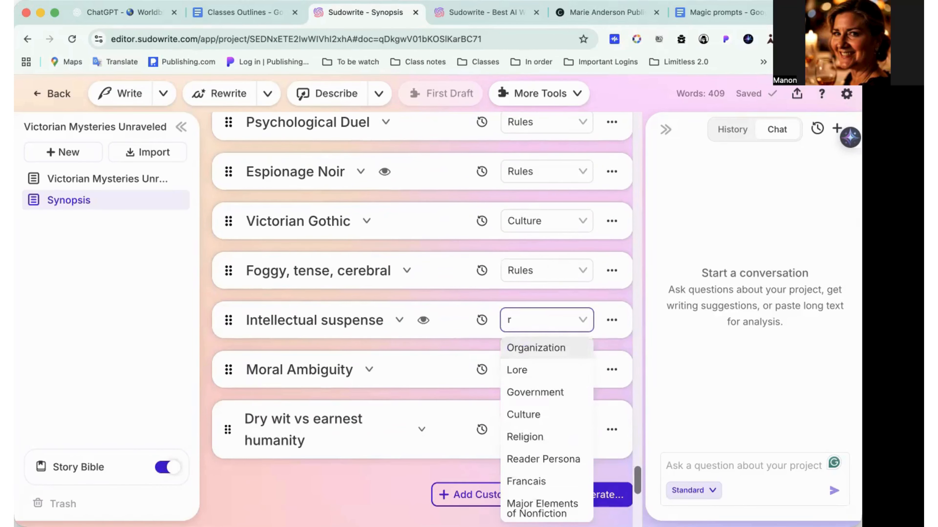
{"action": "scroll", "coordinate": [553, 399], "scroll_direction": "down", "scroll_amount": 8}
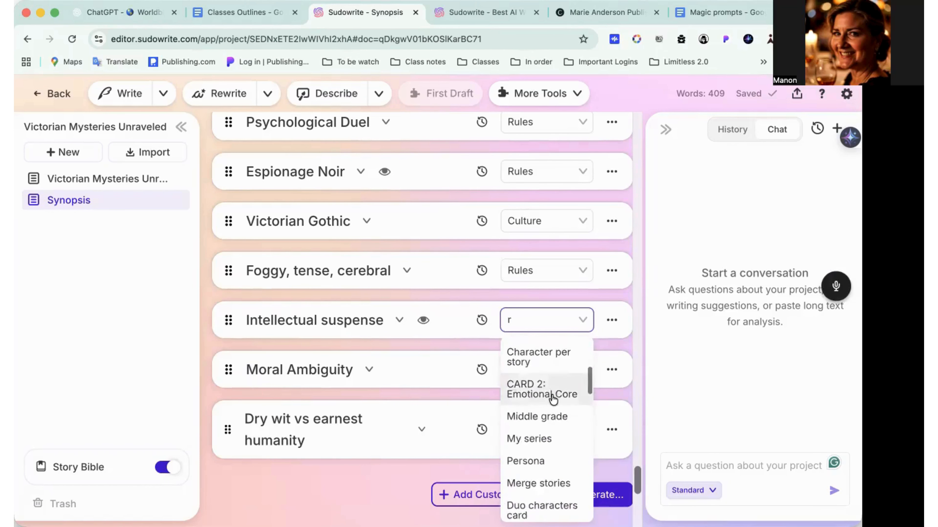
{"action": "type", "text": "u"}
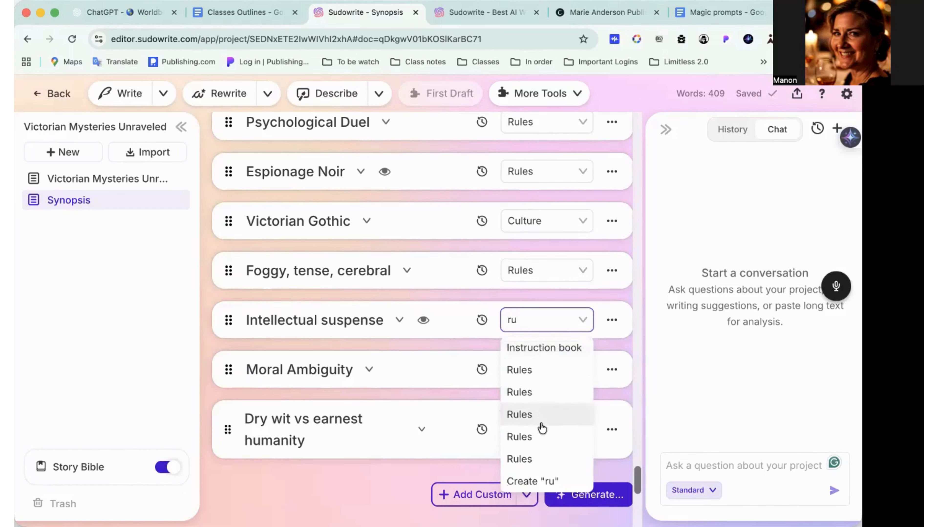
{"action": "left_click", "coordinate": [538, 368]}
{"action": "left_click", "coordinate": [533, 372]}
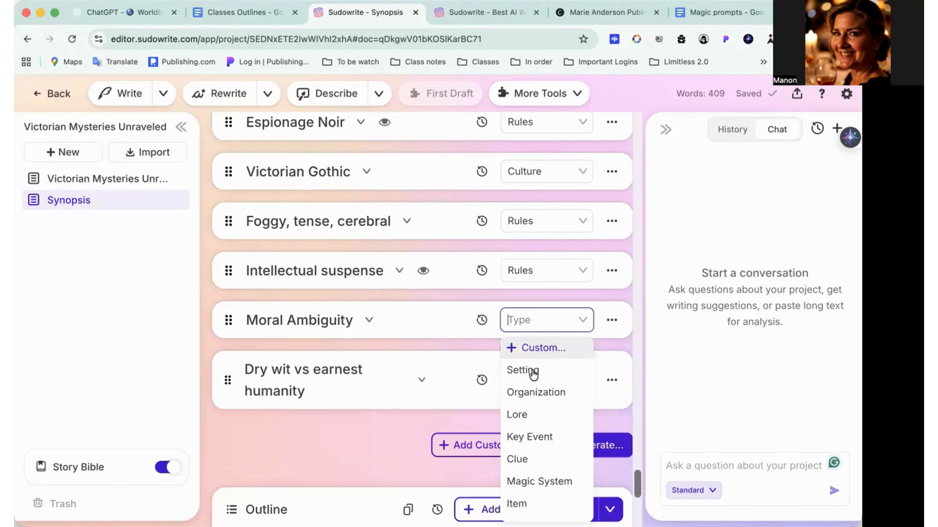
{"action": "type", "text": "ru"}
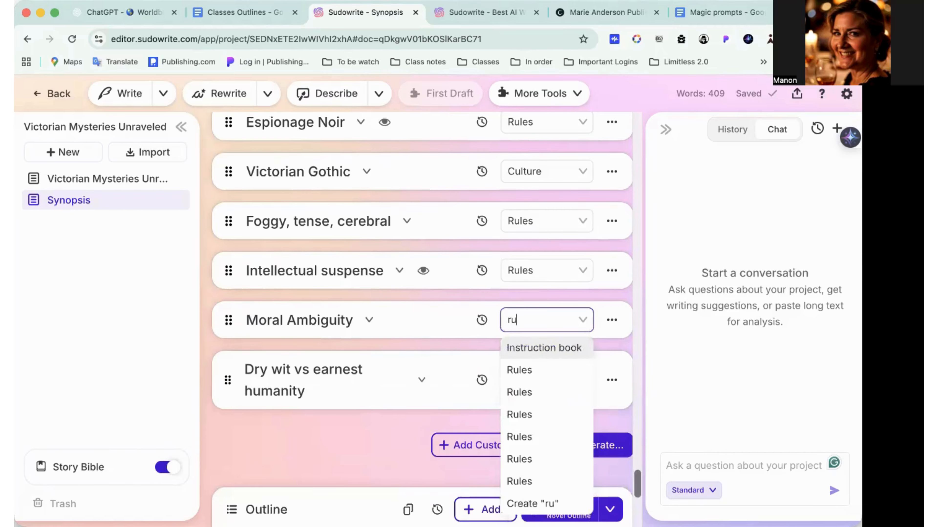
{"action": "left_click", "coordinate": [529, 377]}
Assign the Rules type to the "Dry wit vs earnest humanity" card
{"action": "left_click", "coordinate": [529, 376]}
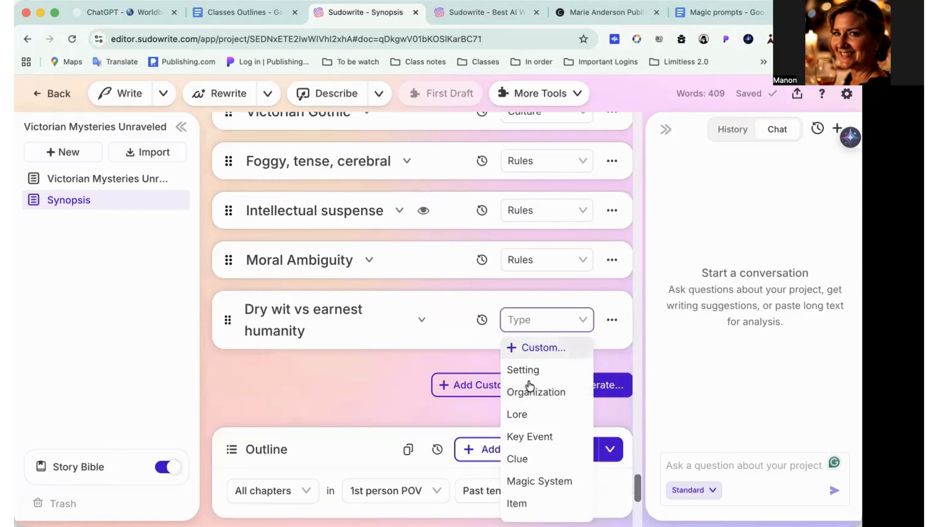
{"action": "type", "text": "re"}
{"action": "key", "text": "BackSpace"}
{"action": "type", "text": "u"}
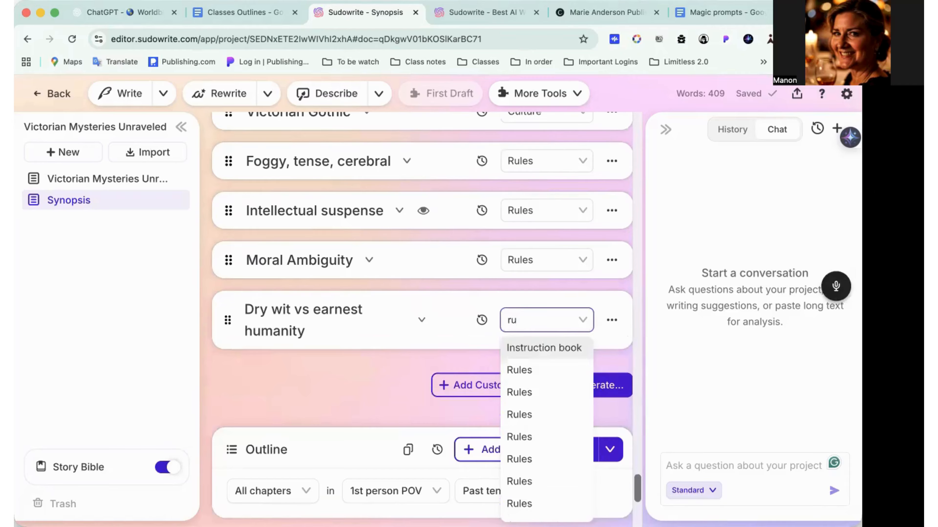
{"action": "left_click", "coordinate": [534, 372]}
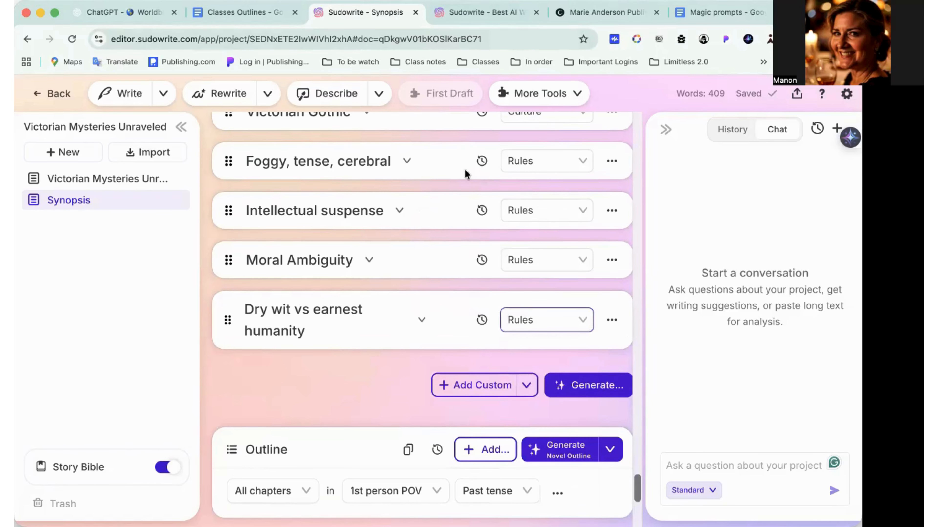
Look through the blank-card types in Worldbuilding and the type choices of the World Logic Rules card for Rules
{"action": "scroll", "coordinate": [464, 169], "scroll_direction": "up", "scroll_amount": 15}
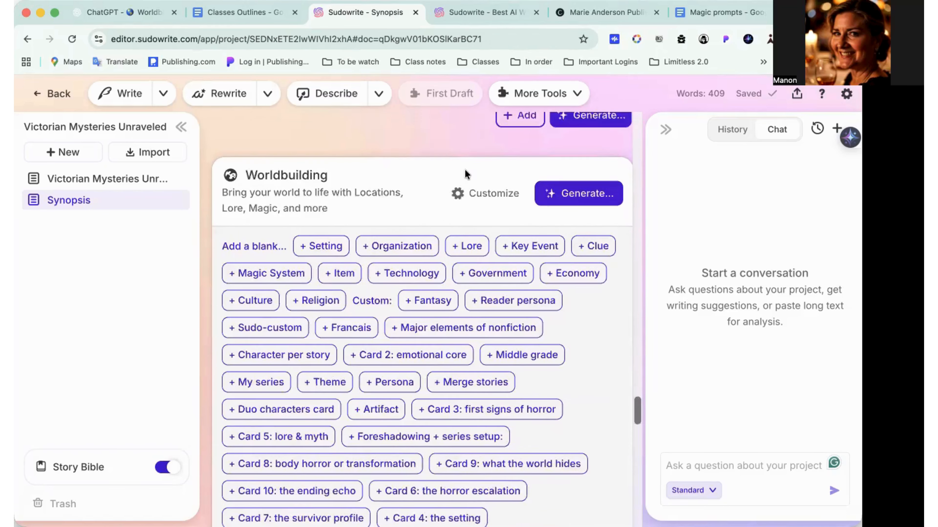
{"action": "scroll", "coordinate": [464, 170], "scroll_direction": "down", "scroll_amount": 8}
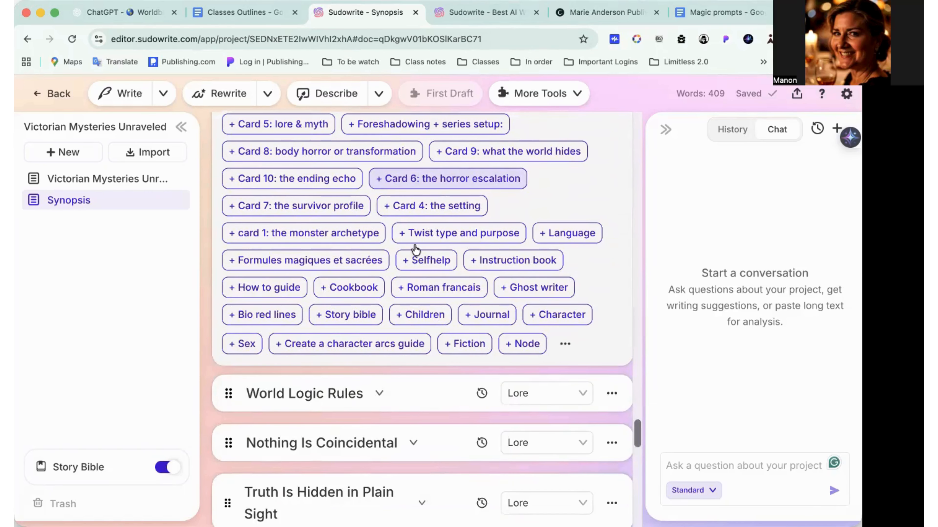
{"action": "scroll", "coordinate": [387, 242], "scroll_direction": "up", "scroll_amount": 1}
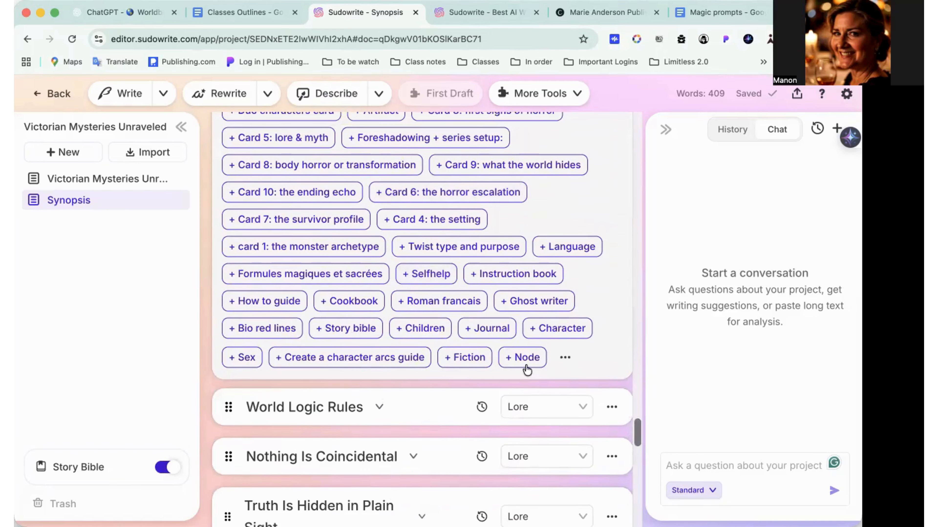
{"action": "left_click", "coordinate": [588, 408]}
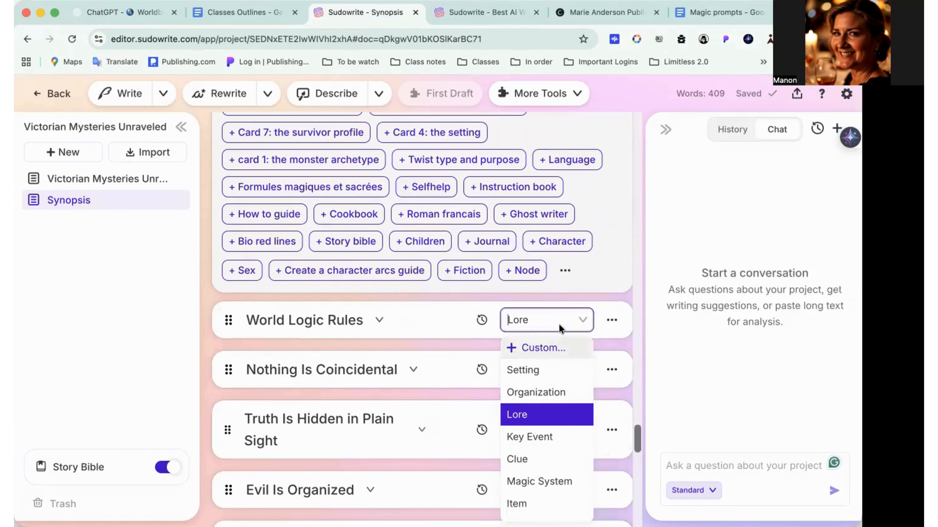
{"action": "scroll", "coordinate": [545, 431], "scroll_direction": "down", "scroll_amount": 6}
{"action": "scroll", "coordinate": [544, 430], "scroll_direction": "down", "scroll_amount": 15}
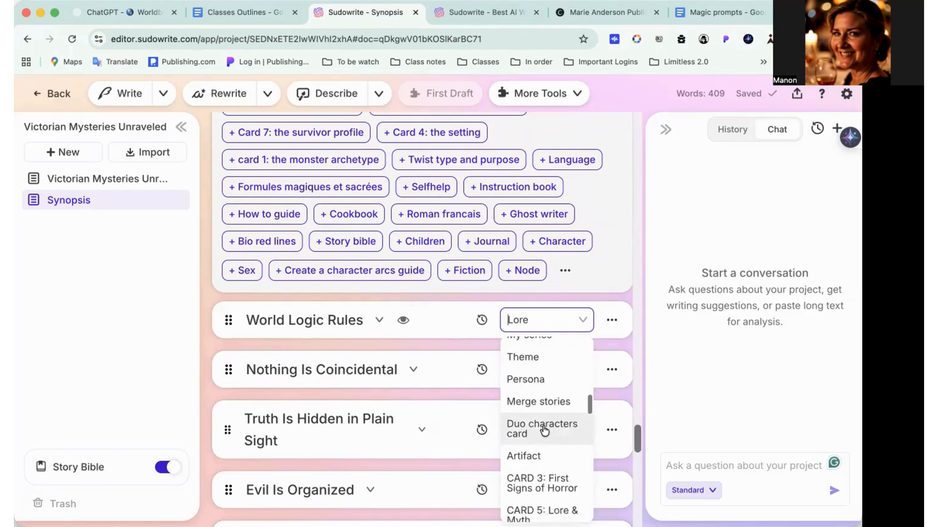
{"action": "scroll", "coordinate": [544, 431], "scroll_direction": "down", "scroll_amount": 10}
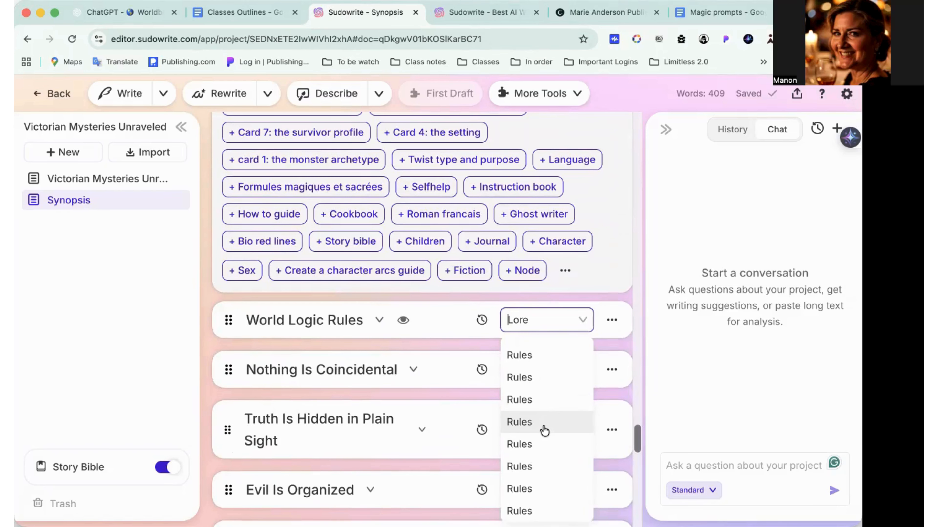
{"action": "left_click", "coordinate": [591, 268]}
{"action": "scroll", "coordinate": [584, 266], "scroll_direction": "up", "scroll_amount": 10}
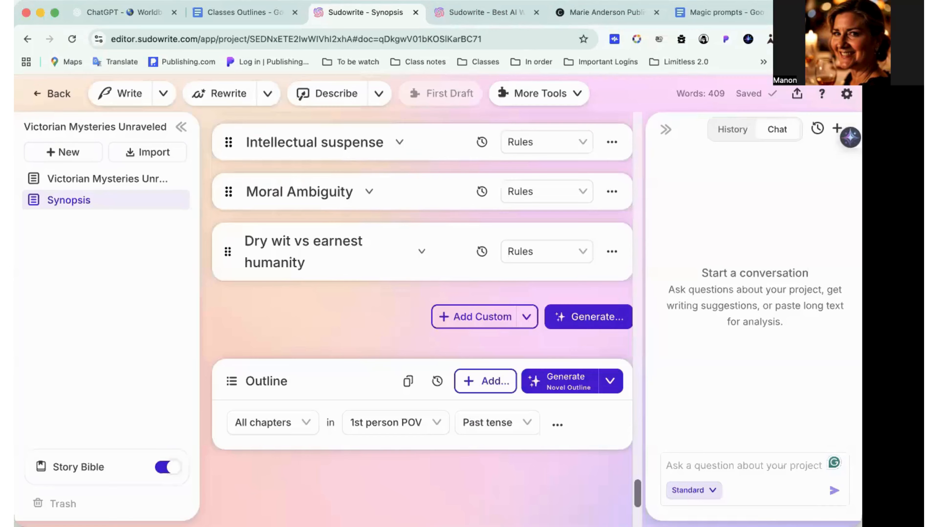
Switch to ChatGPT and select the Setting Cards section from its heading through the Reichenbach Falls key location
{"action": "left_click", "coordinate": [212, 19]}
{"action": "left_click", "coordinate": [140, 14]}
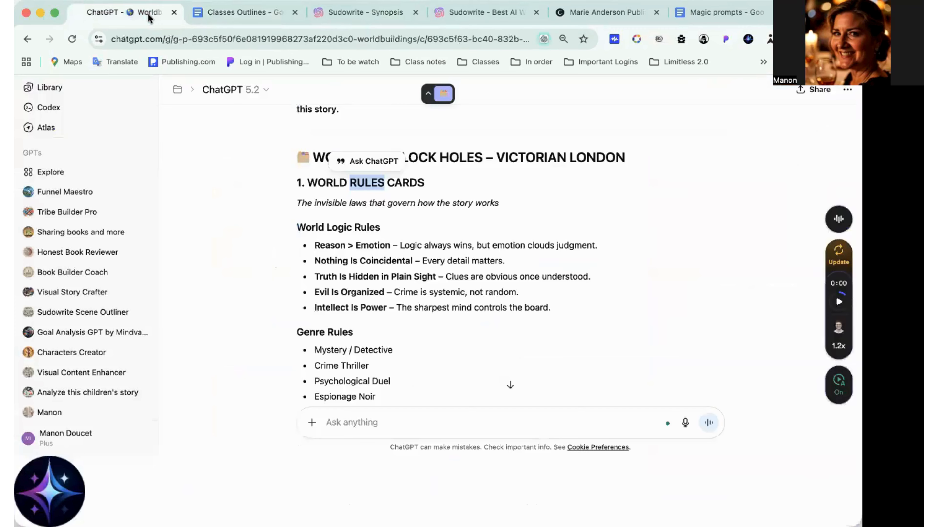
{"action": "scroll", "coordinate": [363, 246], "scroll_direction": "down", "scroll_amount": 10}
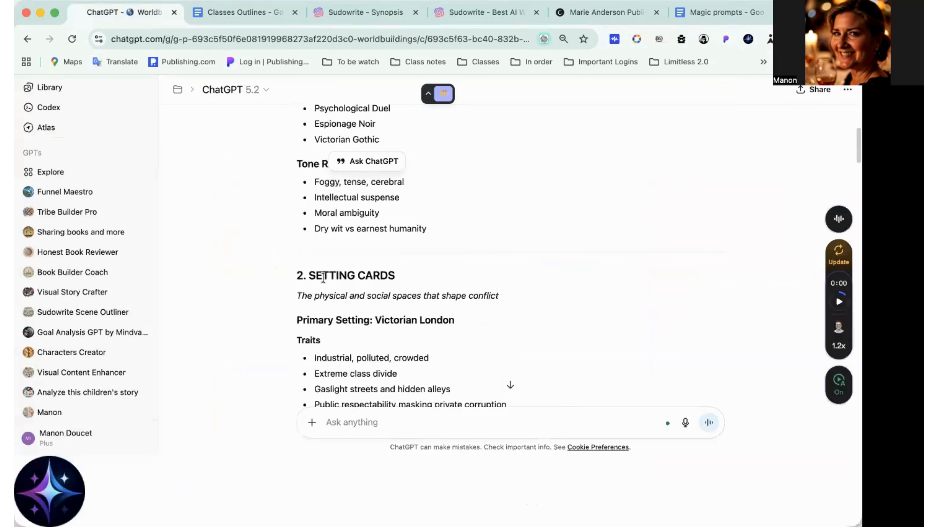
{"action": "left_click_drag", "start_coordinate": [309, 234], "coordinate": [436, 339]}
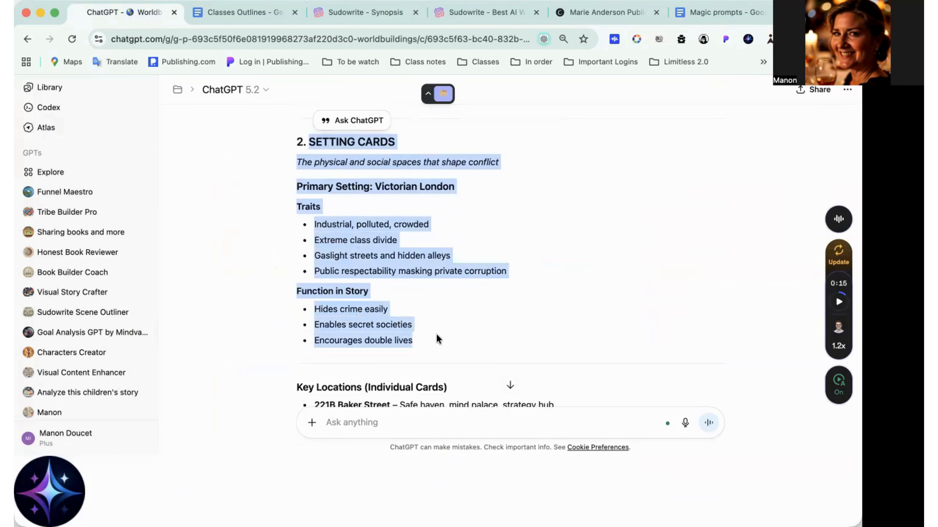
{"action": "scroll", "coordinate": [436, 339], "scroll_direction": "down", "scroll_amount": 4}
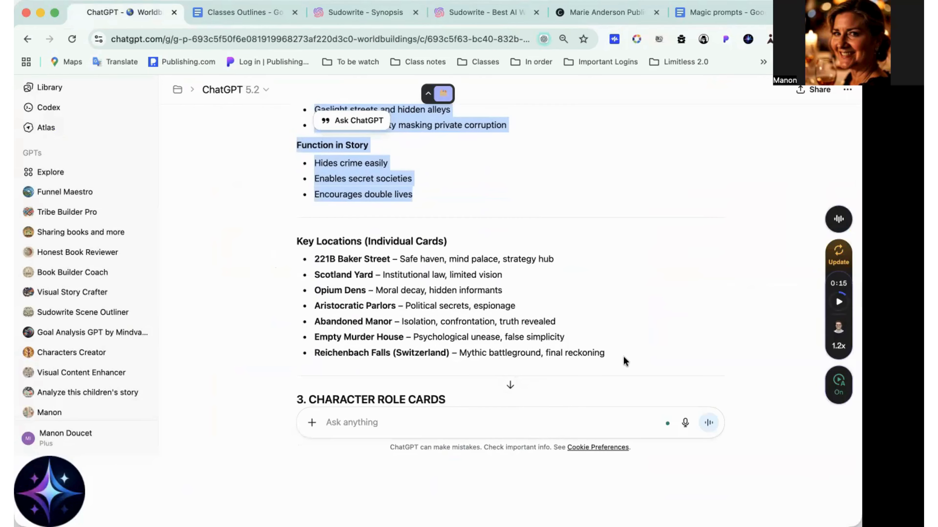
{"action": "left_click_drag", "start_coordinate": [612, 352], "coordinate": [311, 213]}
{"action": "scroll", "coordinate": [444, 289], "scroll_direction": "up", "scroll_amount": 6}
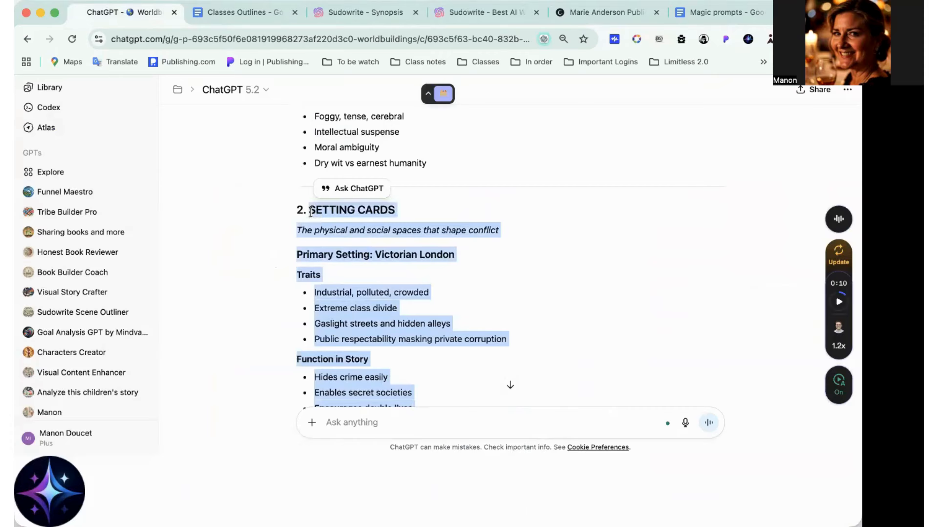
Switch to Sudowrite and import the copied Setting Cards text as Worldbuilding elements, keeping all the detected elements
{"action": "left_click", "coordinate": [397, 18]}
{"action": "scroll", "coordinate": [518, 256], "scroll_direction": "up", "scroll_amount": 5}
{"action": "scroll", "coordinate": [518, 256], "scroll_direction": "up", "scroll_amount": 10}
{"action": "scroll", "coordinate": [528, 266], "scroll_direction": "down", "scroll_amount": 3}
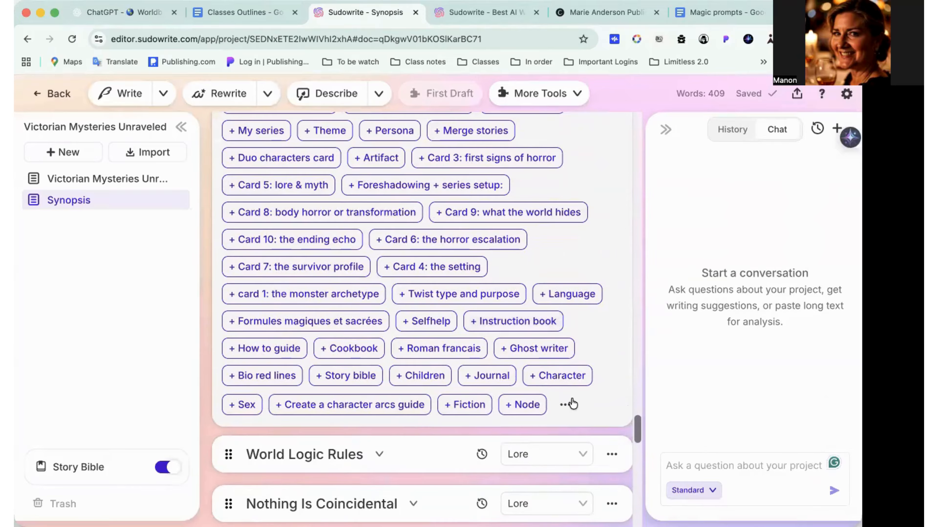
{"action": "left_click", "coordinate": [566, 405]}
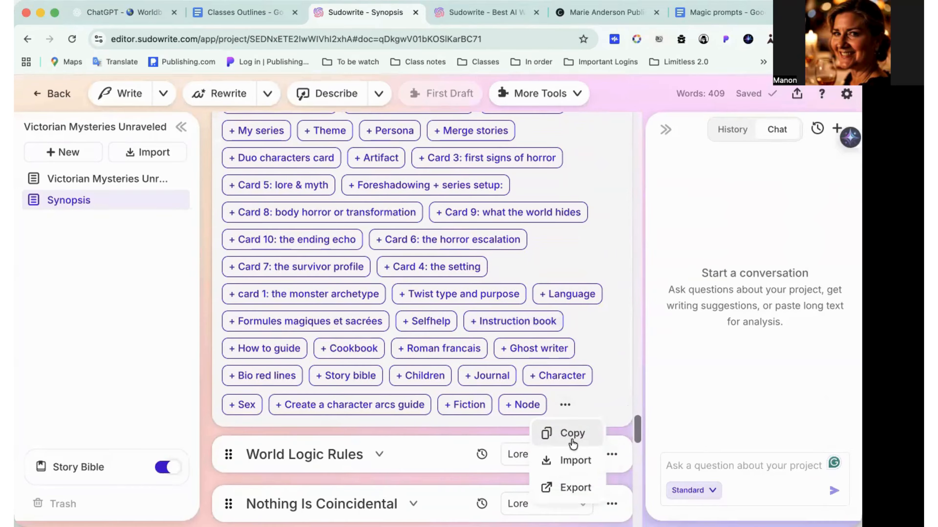
{"action": "left_click", "coordinate": [570, 459]}
{"action": "left_click", "coordinate": [540, 321]}
{"action": "key", "text": "cmd+v"}
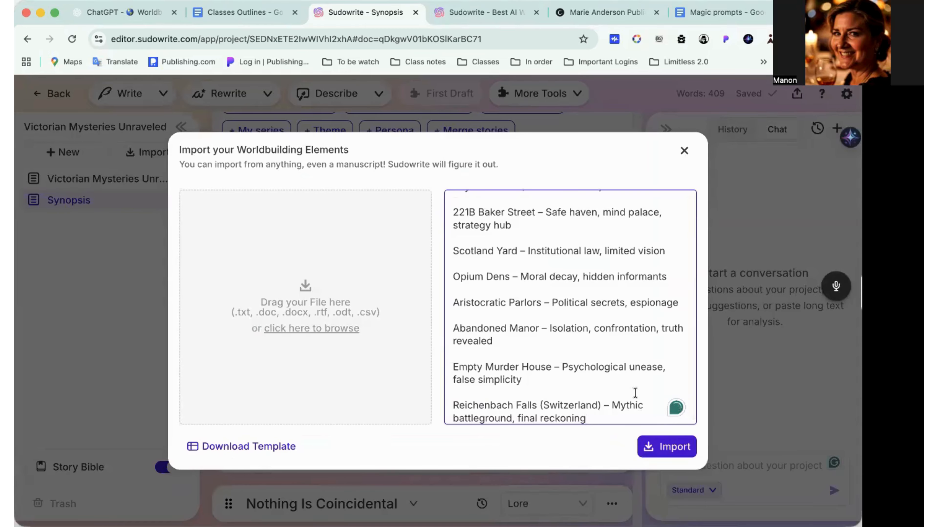
{"action": "left_click", "coordinate": [654, 449]}
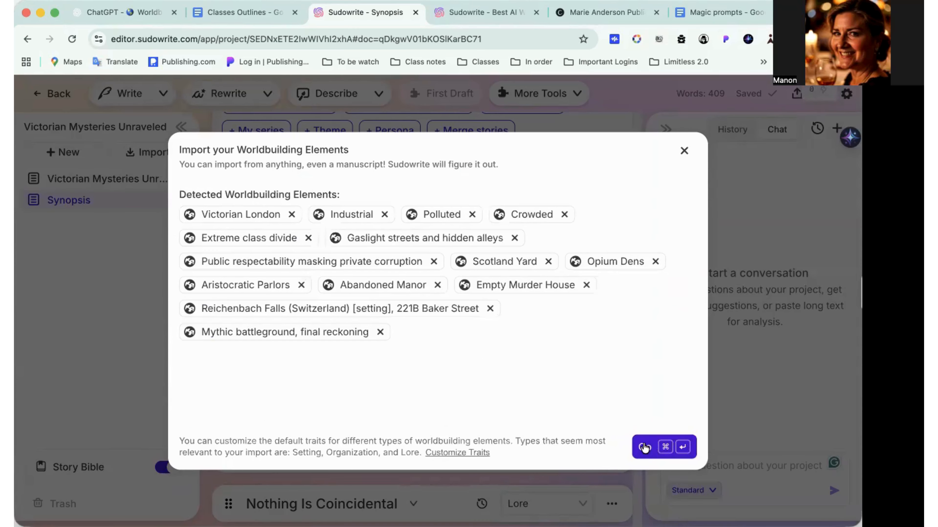
{"action": "left_click", "coordinate": [644, 450]}
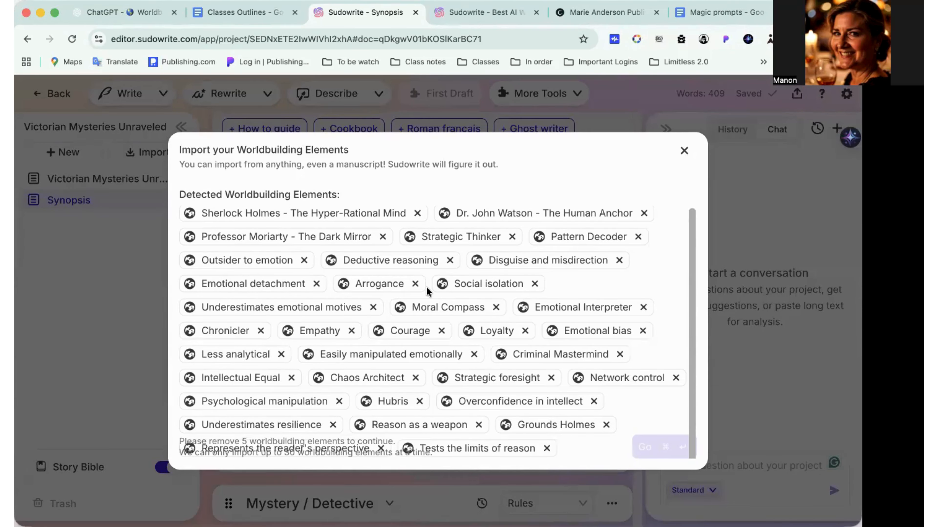
Import the detected character elements without Tests the limits of reason, Embodiment of structured evil, Represents the reader's perspective, Underestimates resilience and Reason as a weapon
{"action": "scroll", "coordinate": [426, 288], "scroll_direction": "up", "scroll_amount": 1}
{"action": "scroll", "coordinate": [427, 286], "scroll_direction": "down", "scroll_amount": 1}
{"action": "scroll", "coordinate": [692, 333], "scroll_direction": "up", "scroll_amount": 1}
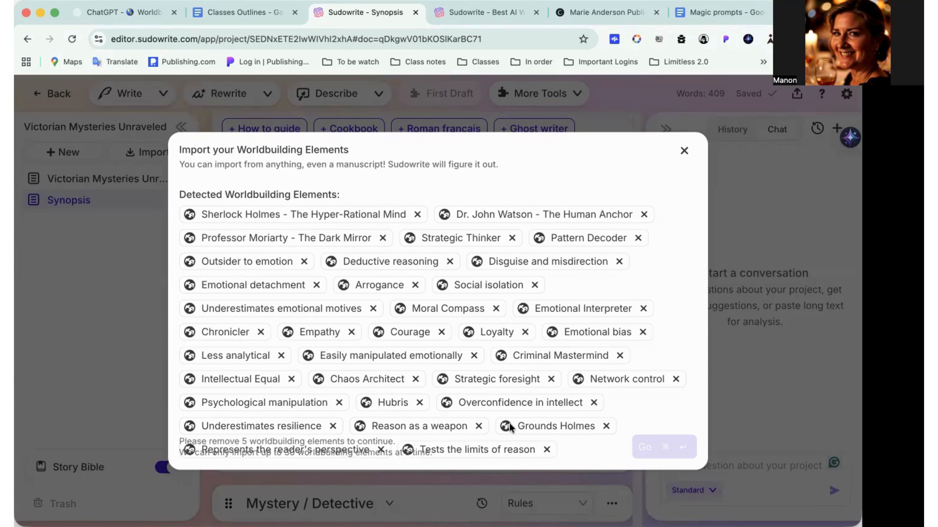
{"action": "scroll", "coordinate": [600, 419], "scroll_direction": "down", "scroll_amount": 1}
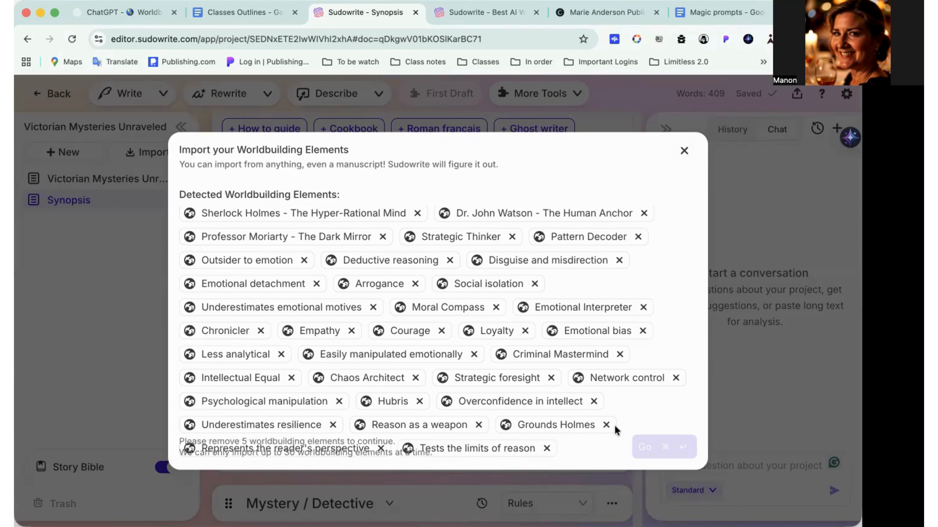
{"action": "left_click", "coordinate": [546, 448]}
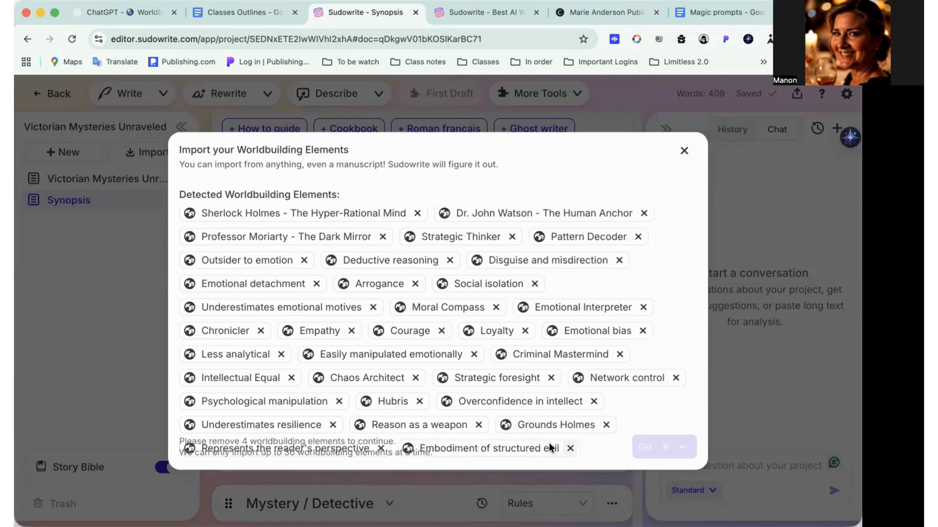
{"action": "left_click", "coordinate": [571, 448]}
{"action": "left_click", "coordinate": [380, 448]}
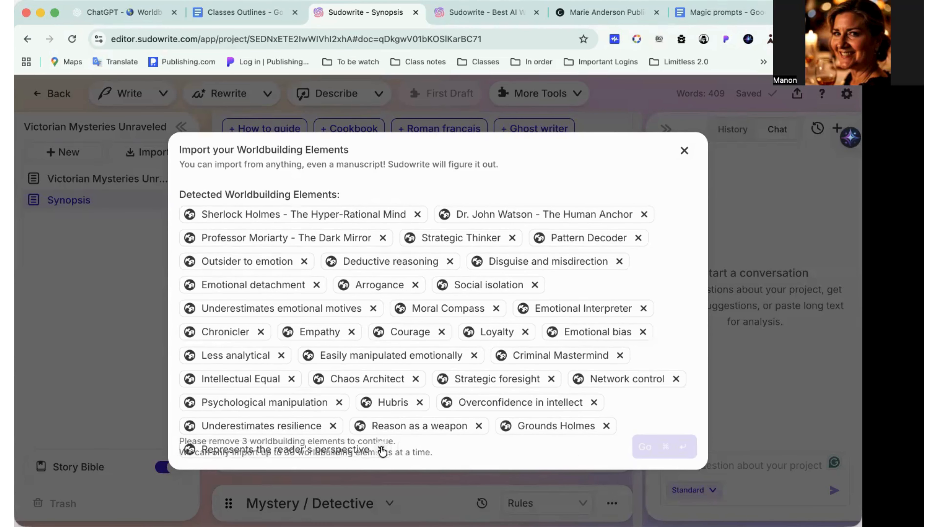
{"action": "left_click", "coordinate": [332, 425]}
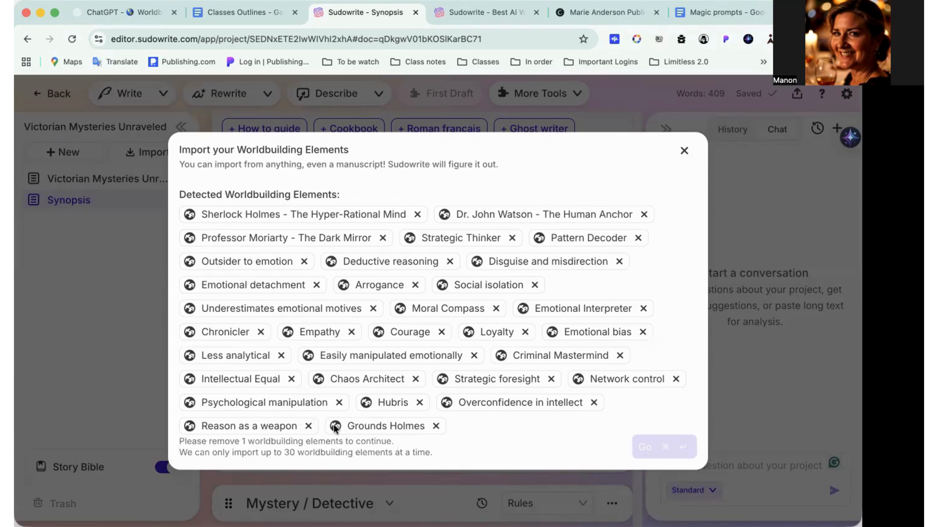
{"action": "left_click", "coordinate": [308, 426]}
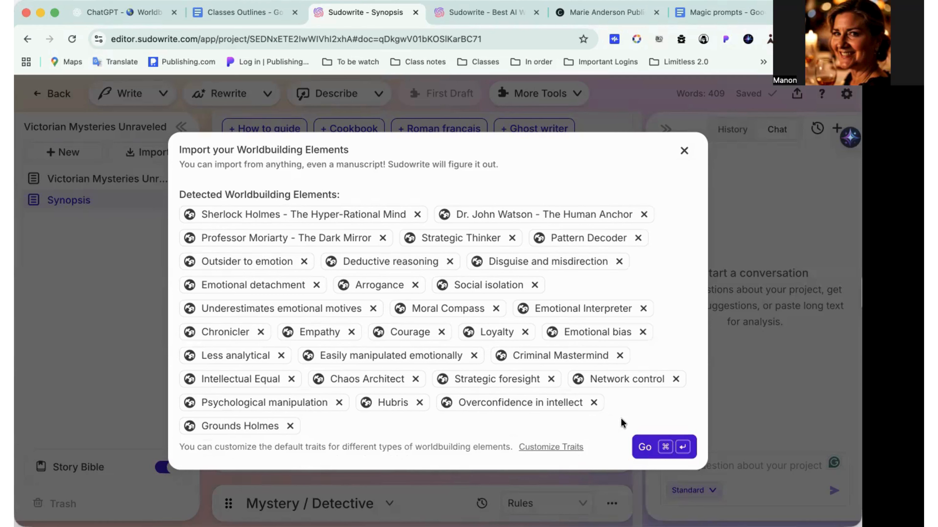
{"action": "left_click", "coordinate": [644, 451]}
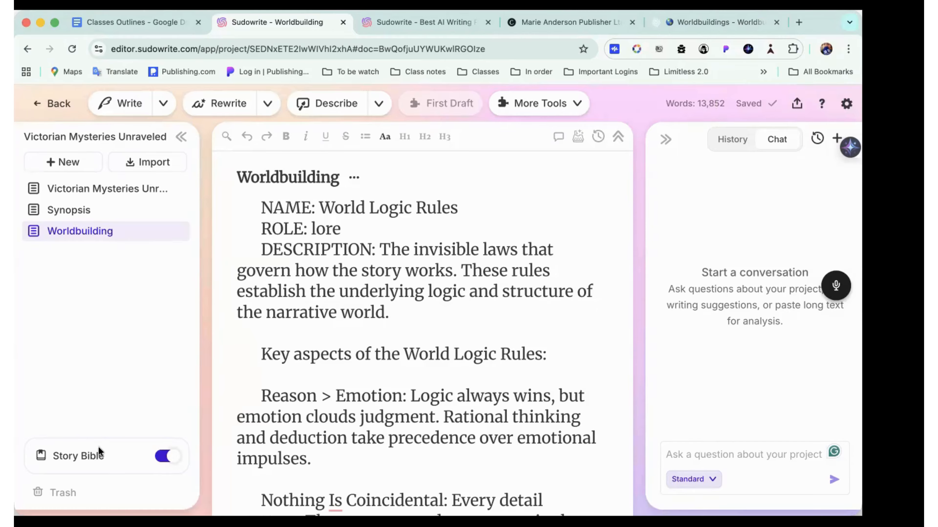
Open the Story Bible's Worldbuilding section and look through all its cards and their assigned types down to the Outline section
{"action": "left_click", "coordinate": [109, 435]}
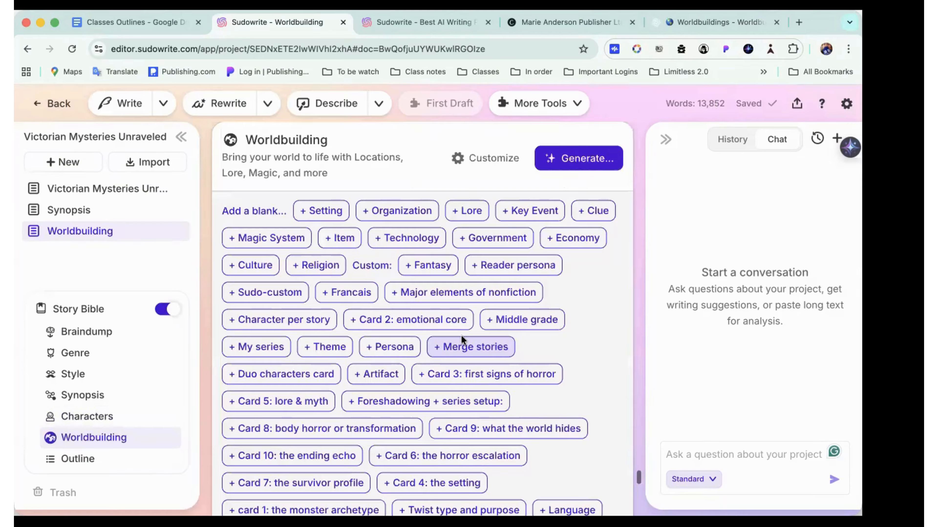
{"action": "scroll", "coordinate": [461, 335], "scroll_direction": "down", "scroll_amount": 5}
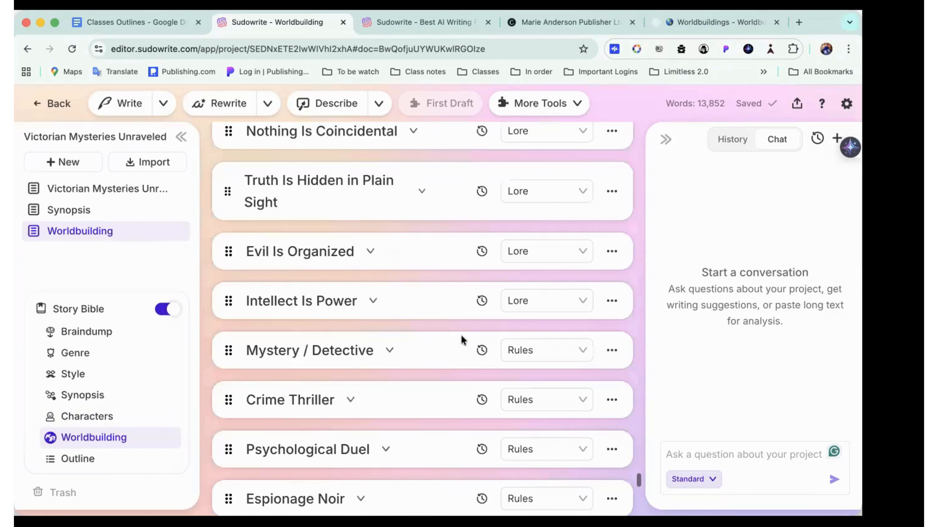
{"action": "scroll", "coordinate": [461, 335], "scroll_direction": "down", "scroll_amount": 5}
{"action": "scroll", "coordinate": [423, 318], "scroll_direction": "down", "scroll_amount": 5}
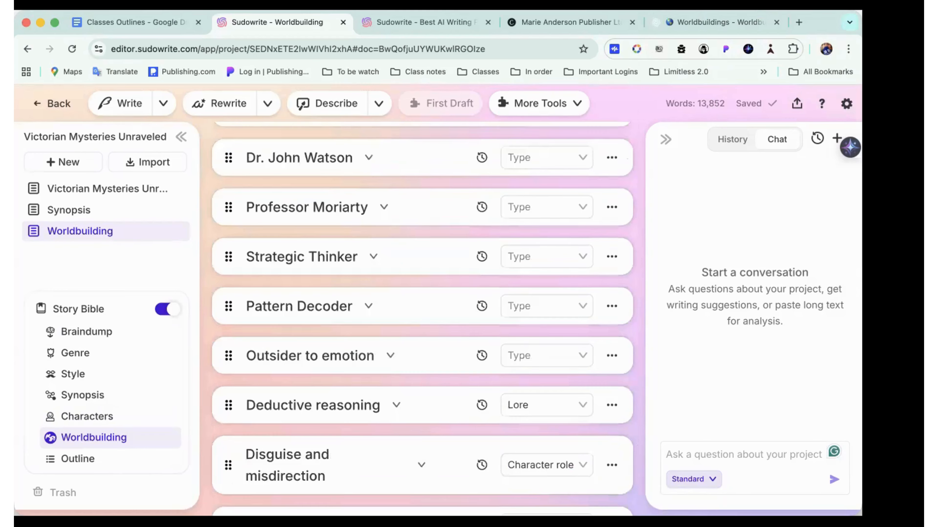
{"action": "scroll", "coordinate": [423, 318], "scroll_direction": "down", "scroll_amount": 5}
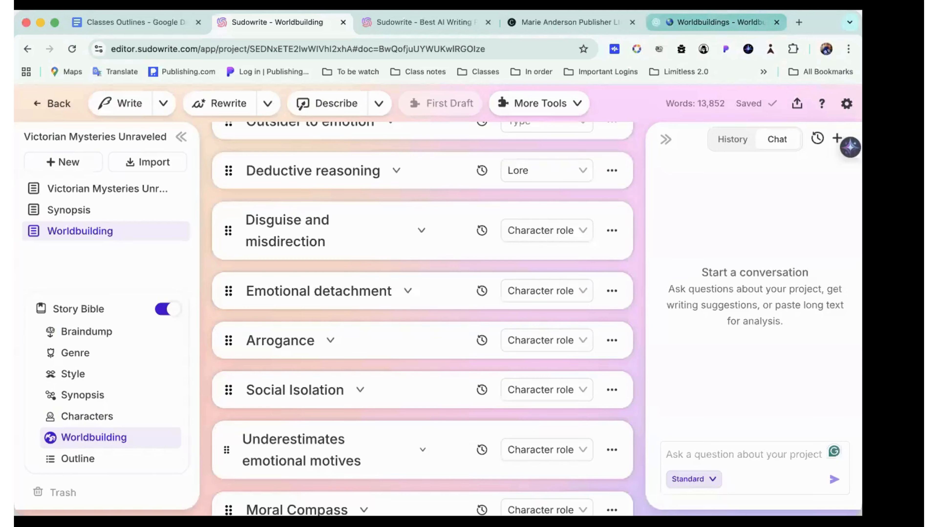
{"action": "scroll", "coordinate": [381, 309], "scroll_direction": "down", "scroll_amount": 5}
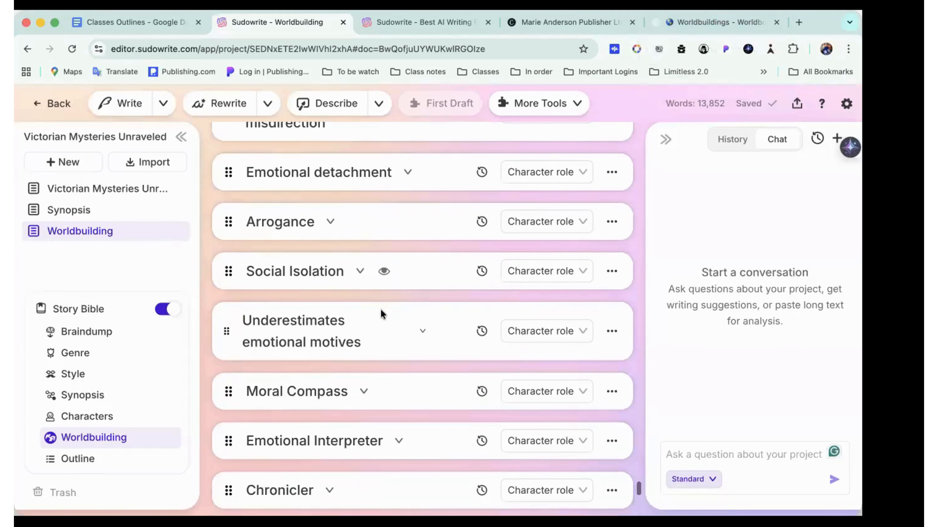
{"action": "scroll", "coordinate": [381, 309], "scroll_direction": "down", "scroll_amount": 20}
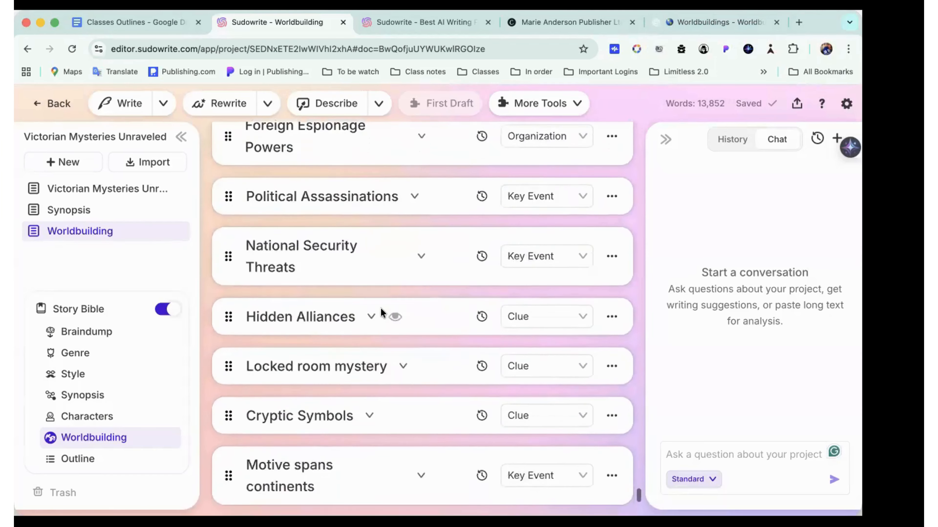
{"action": "scroll", "coordinate": [380, 313], "scroll_direction": "down", "scroll_amount": 20}
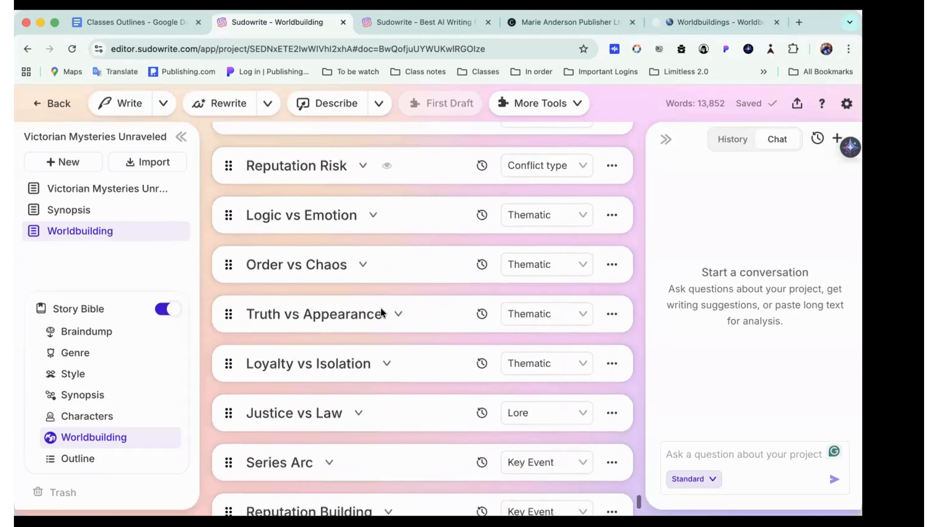
{"action": "scroll", "coordinate": [381, 310], "scroll_direction": "down", "scroll_amount": 15}
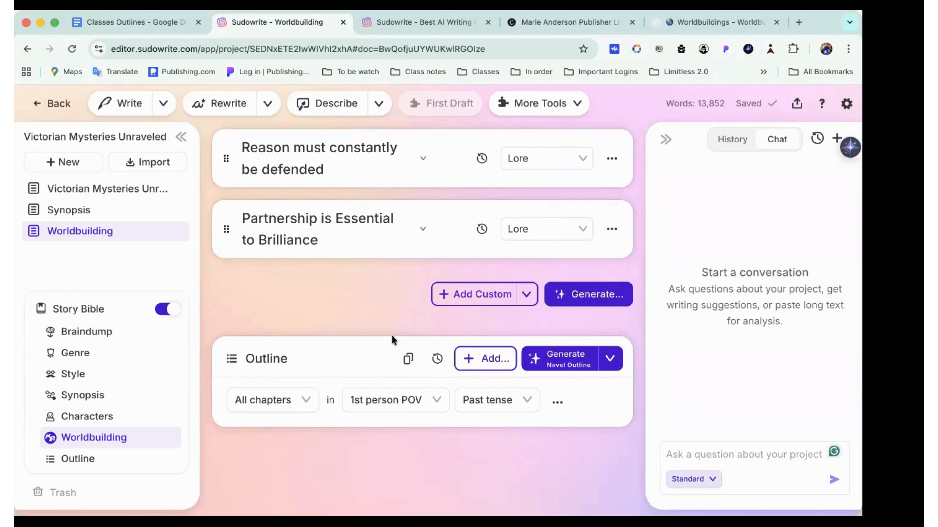
{"action": "scroll", "coordinate": [393, 340], "scroll_direction": "up", "scroll_amount": 10}
{"action": "scroll", "coordinate": [393, 339], "scroll_direction": "down", "scroll_amount": 4}
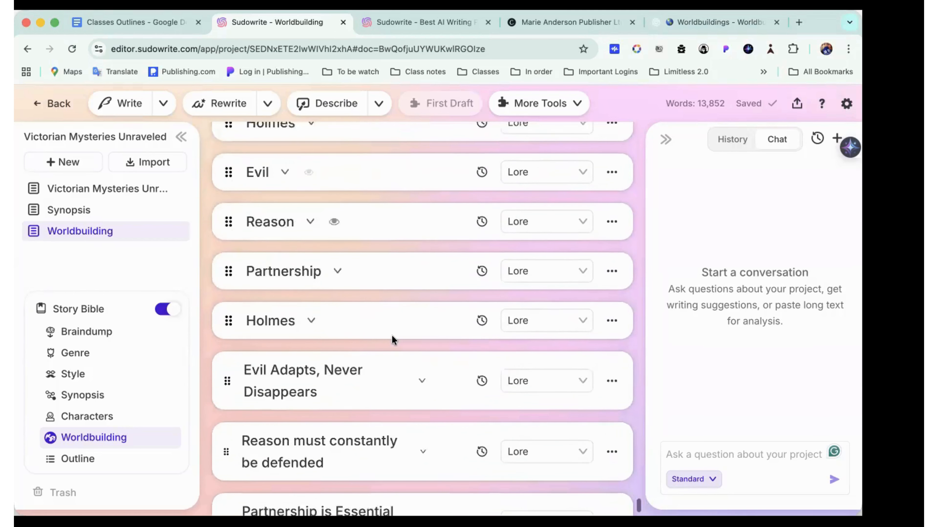
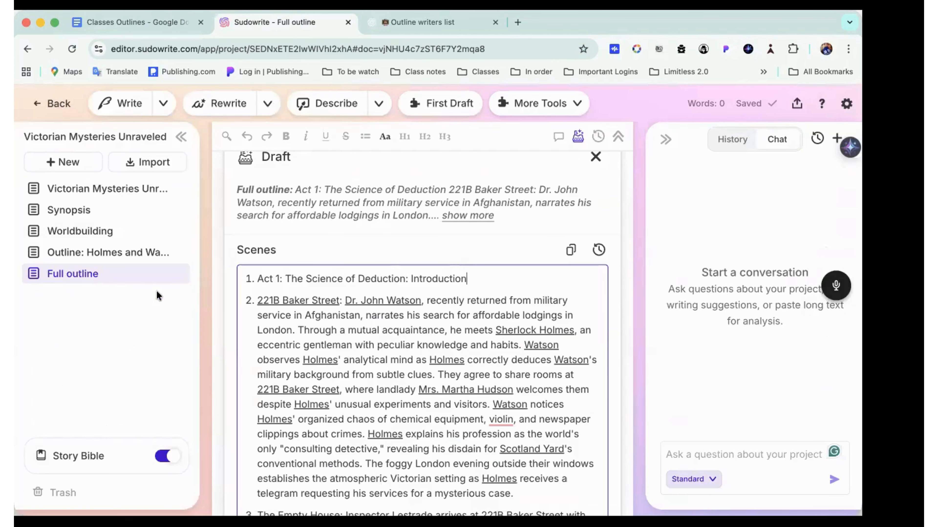
Copy the word "Introduction" from the Act 1: The Science of Deduction heading in the Full outline document's scenes
{"action": "scroll", "coordinate": [366, 362], "scroll_direction": "down", "scroll_amount": 3}
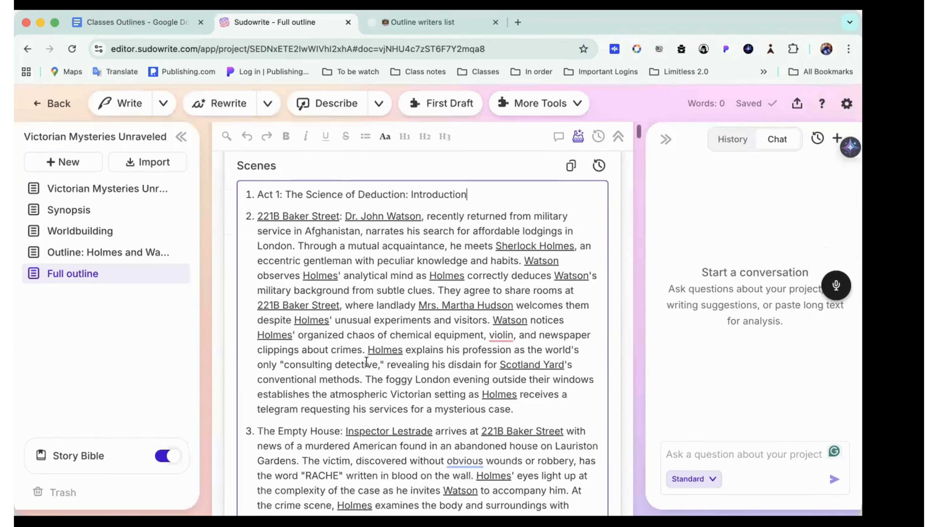
{"action": "scroll", "coordinate": [367, 362], "scroll_direction": "down", "scroll_amount": 4}
{"action": "scroll", "coordinate": [366, 361], "scroll_direction": "up", "scroll_amount": 5}
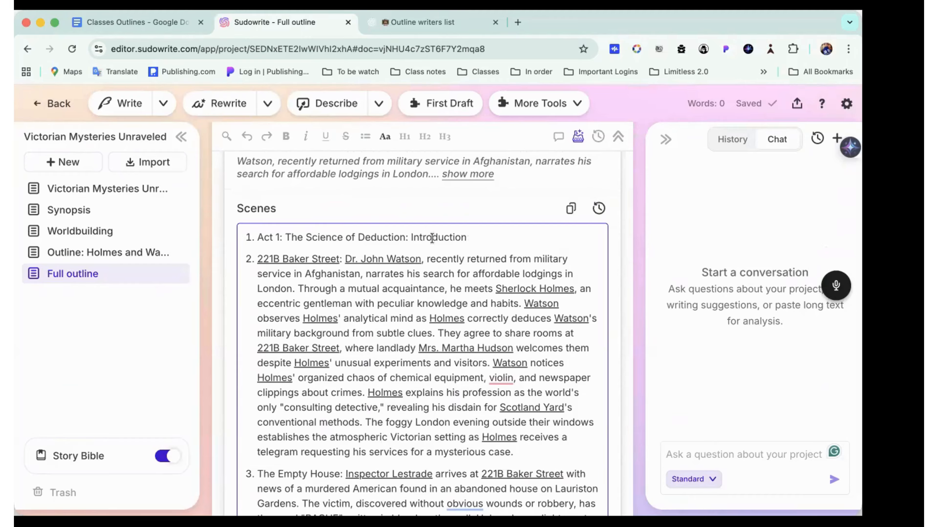
{"action": "left_click_drag", "start_coordinate": [466, 237], "coordinate": [409, 239]}
{"action": "key", "text": "ctrl+c"}
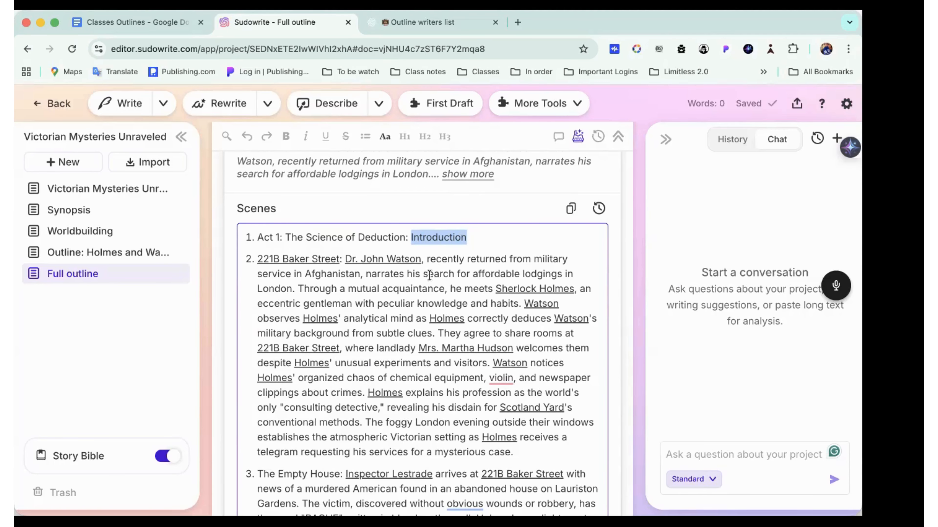
Append "; Introduction" to the Act 2: The Vanishing Bride heading in the scene list, keeping it on the same line
{"action": "scroll", "coordinate": [429, 275], "scroll_direction": "down", "scroll_amount": 15}
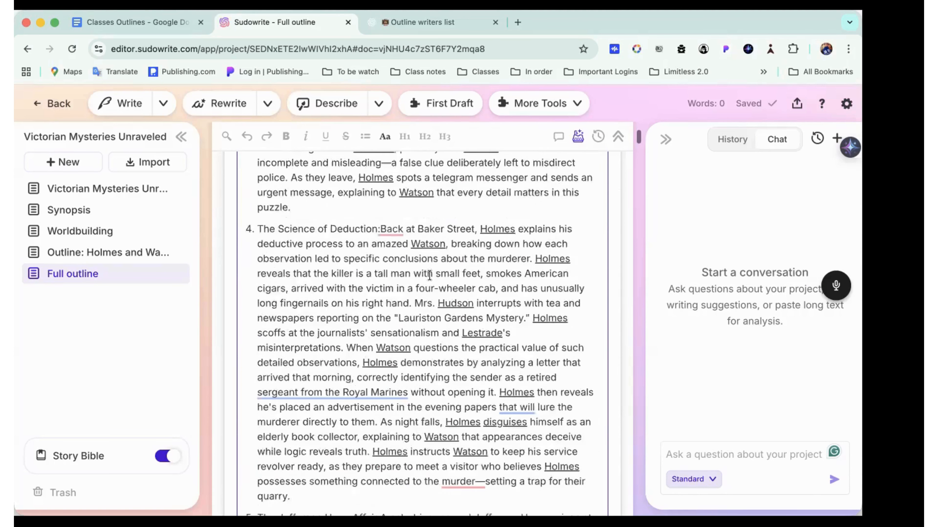
{"action": "scroll", "coordinate": [429, 275], "scroll_direction": "down", "scroll_amount": 10}
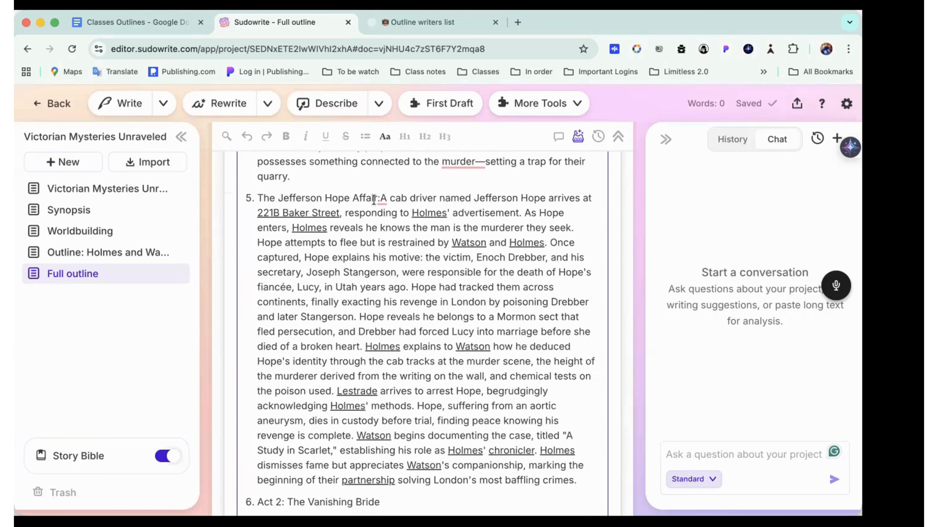
{"action": "scroll", "coordinate": [374, 199], "scroll_direction": "down", "scroll_amount": 5}
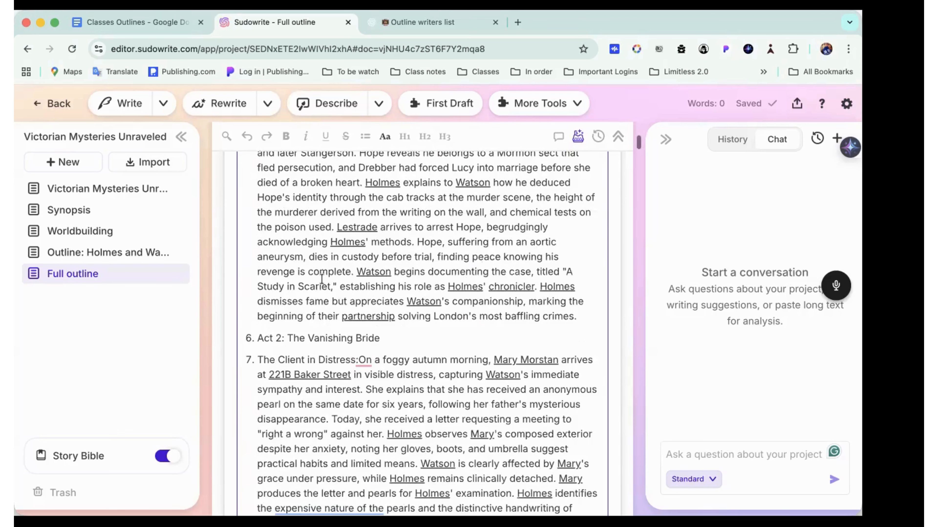
{"action": "scroll", "coordinate": [322, 279], "scroll_direction": "down", "scroll_amount": 2}
{"action": "left_click", "coordinate": [396, 270]}
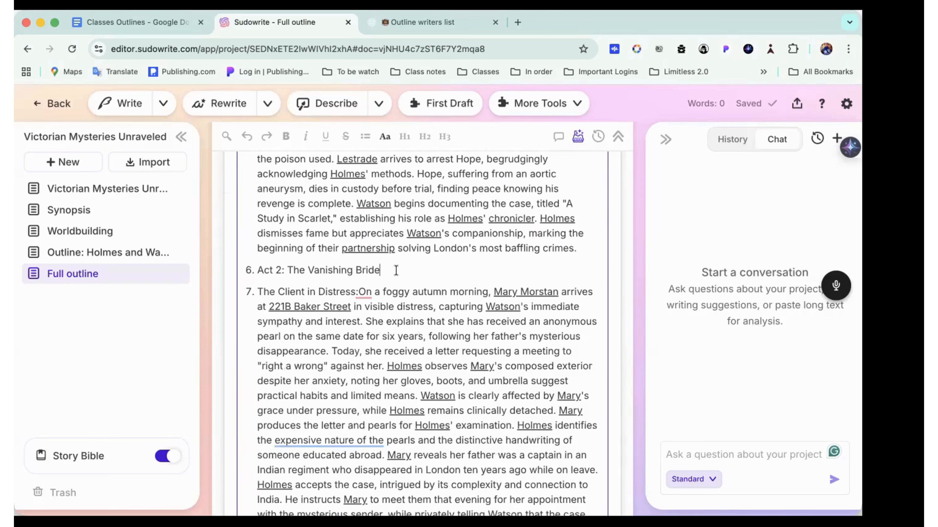
{"action": "type", "text": ";"}
{"action": "key", "text": "Return"}
{"action": "type", "text": "Introduction"}
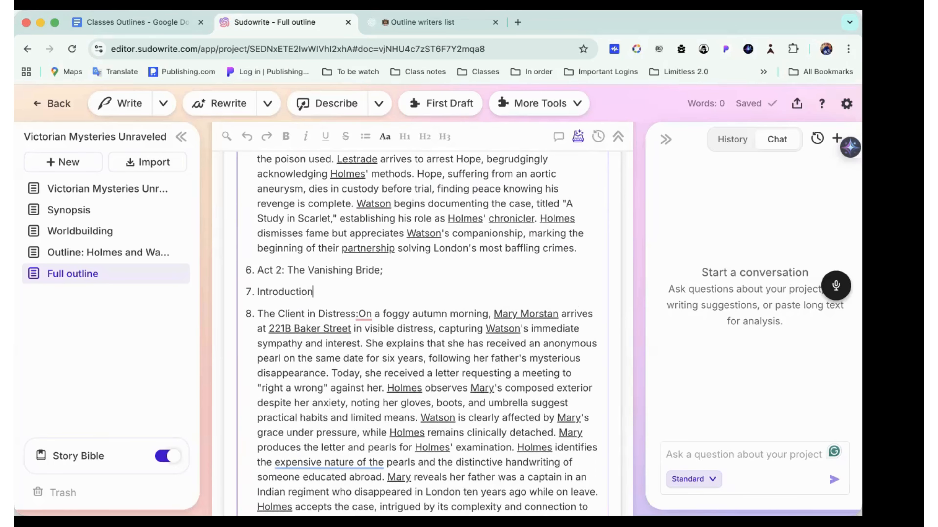
{"action": "left_click", "coordinate": [257, 294]}
{"action": "key", "text": "BackSpace"}
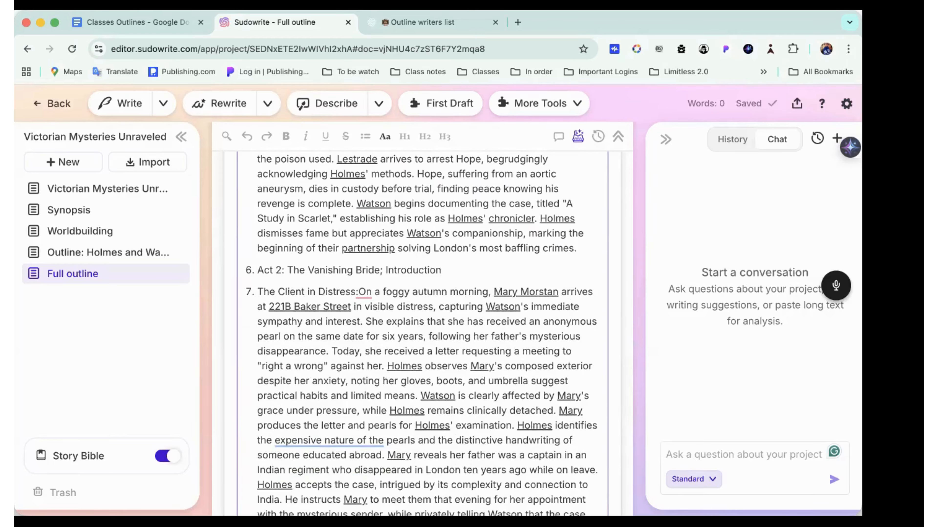
Append "; Introduction" to the Act 3: The Blue Carbuncle heading in the scene list, keeping it on the same line
{"action": "scroll", "coordinate": [335, 403], "scroll_direction": "down", "scroll_amount": 15}
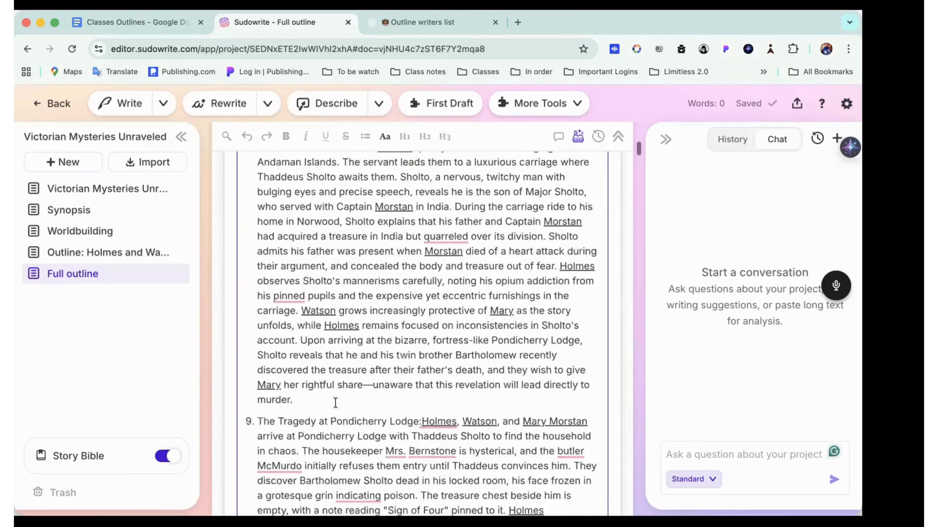
{"action": "scroll", "coordinate": [335, 402], "scroll_direction": "down", "scroll_amount": 15}
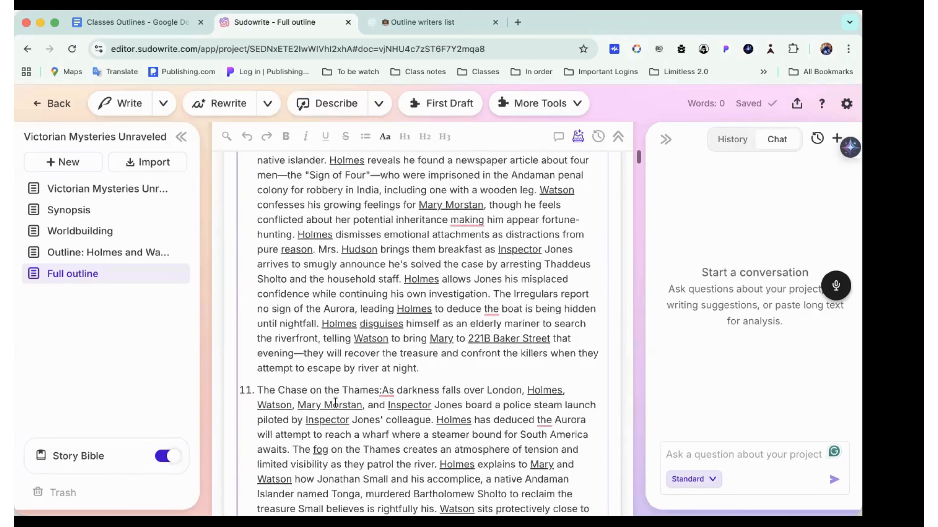
{"action": "scroll", "coordinate": [335, 402], "scroll_direction": "down", "scroll_amount": 3}
{"action": "left_click", "coordinate": [391, 330]}
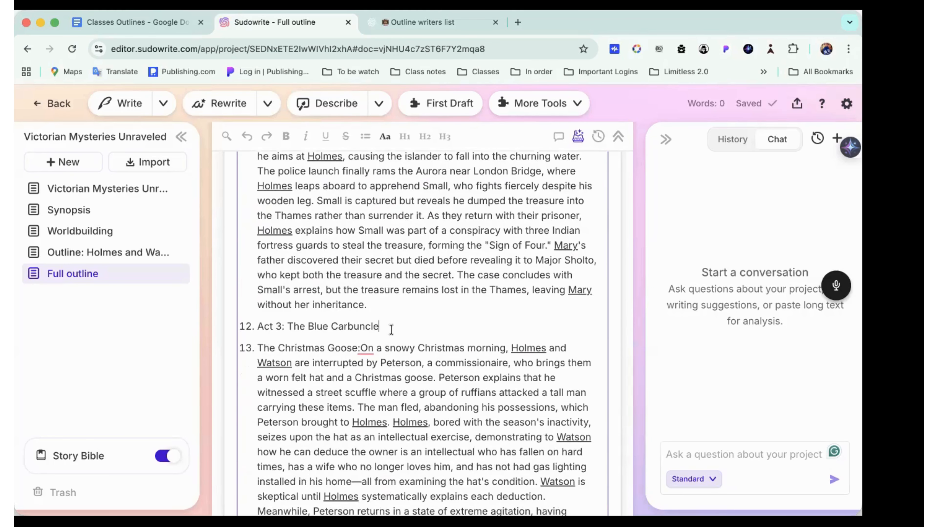
{"action": "type", "text": ";"}
{"action": "key", "text": "Return"}
{"action": "key", "text": "ctrl+v"}
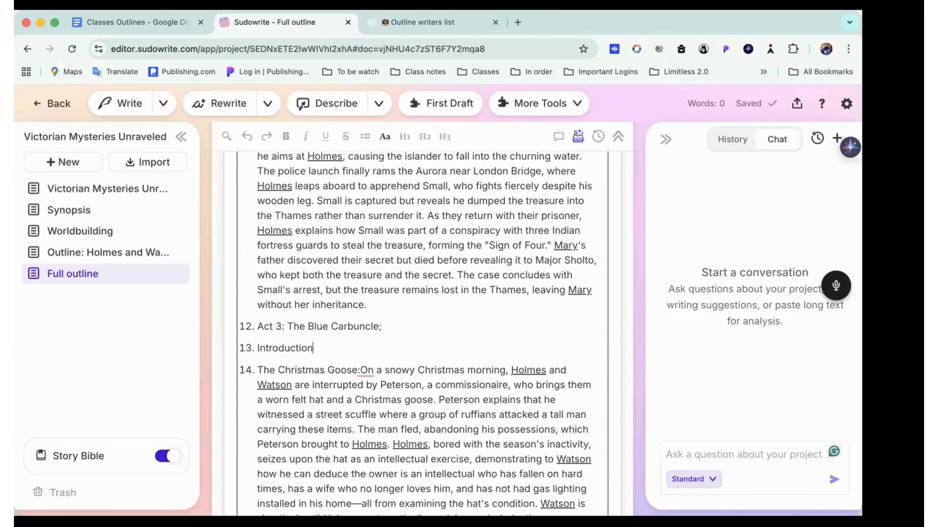
{"action": "left_click", "coordinate": [256, 347]}
{"action": "key", "text": "BackSpace"}
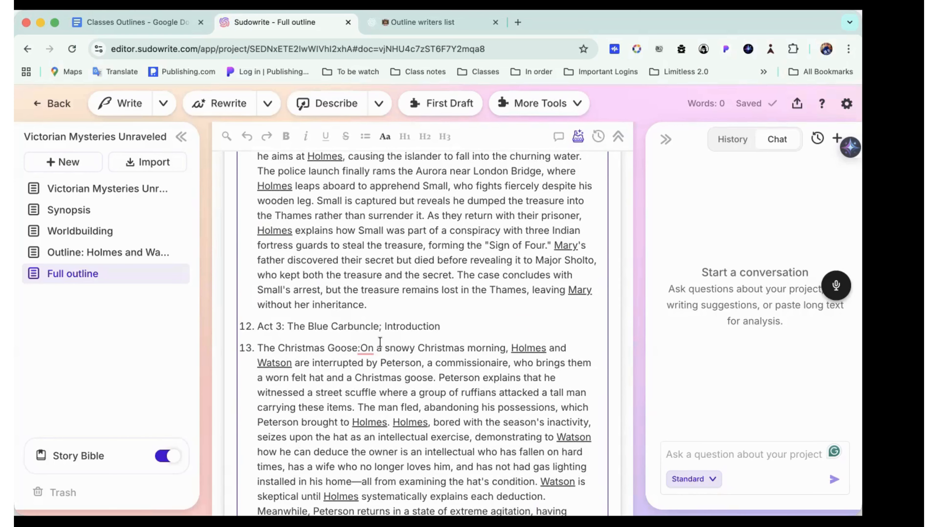
Append "; Introduction" to the Act 5: The Final Problem heading in the scene list, keeping it on the same line
{"action": "scroll", "coordinate": [380, 343], "scroll_direction": "down", "scroll_amount": 20}
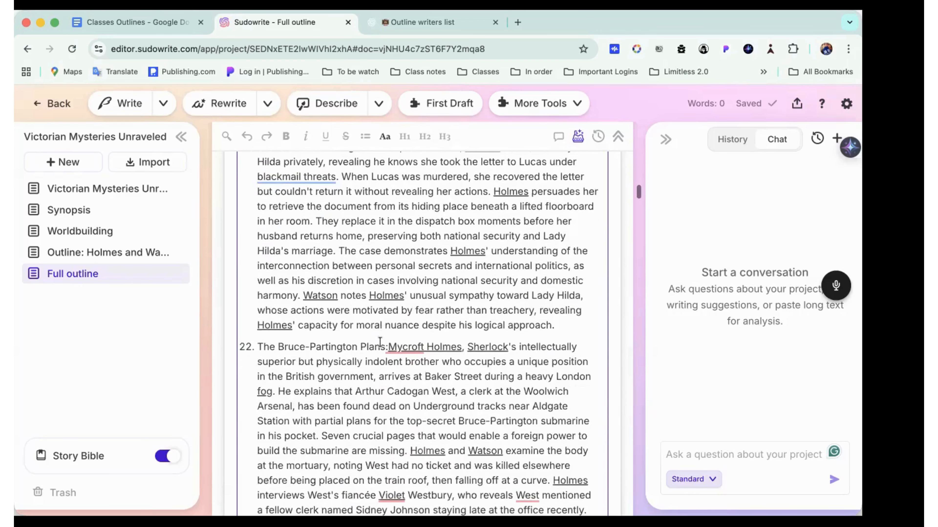
{"action": "scroll", "coordinate": [380, 343], "scroll_direction": "up", "scroll_amount": 15}
{"action": "scroll", "coordinate": [380, 343], "scroll_direction": "down", "scroll_amount": 20}
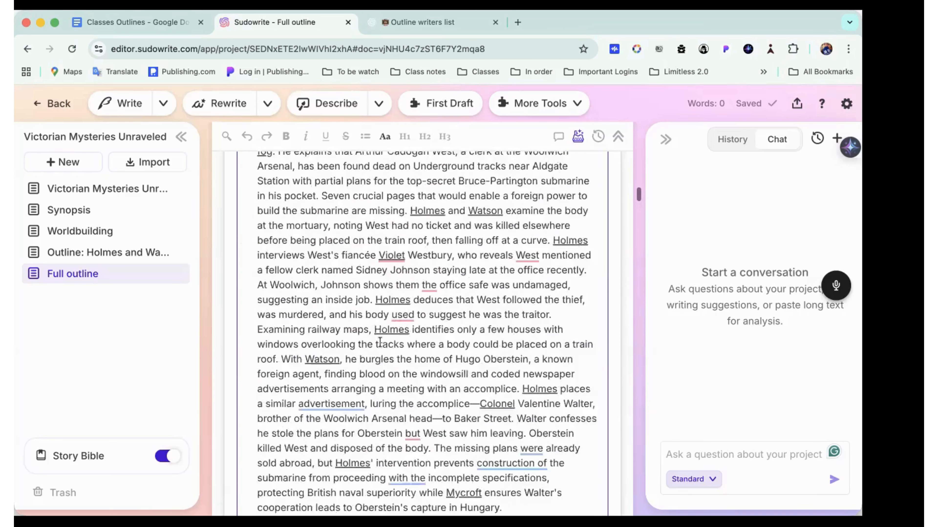
{"action": "scroll", "coordinate": [380, 342], "scroll_direction": "down", "scroll_amount": 5}
{"action": "left_click", "coordinate": [376, 348]}
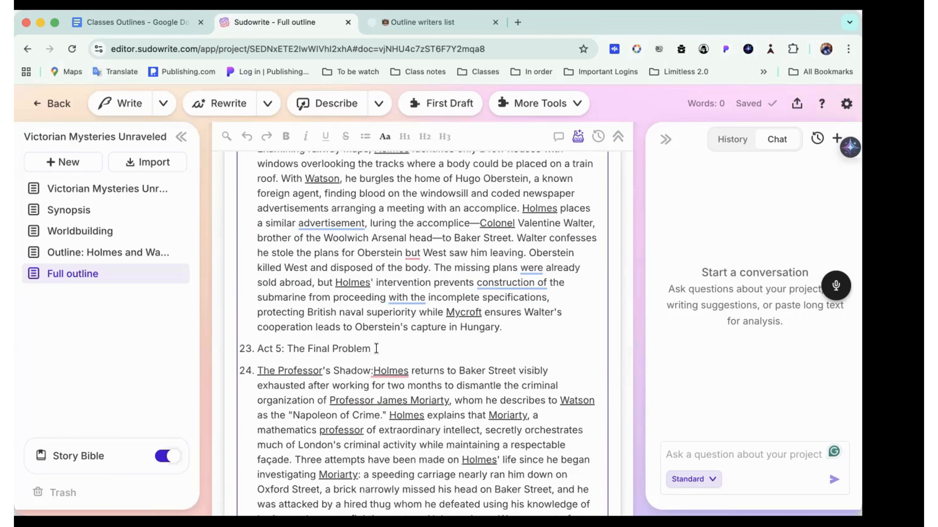
{"action": "type", "text": ";"}
{"action": "key", "text": "Return"}
{"action": "type", "text": "Introduction"}
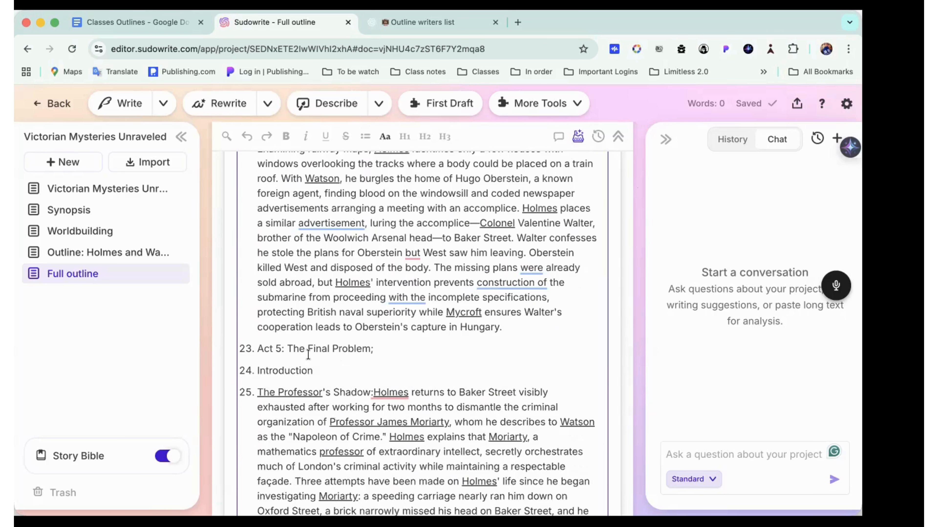
{"action": "left_click", "coordinate": [255, 370]}
{"action": "key", "text": "BackSpace"}
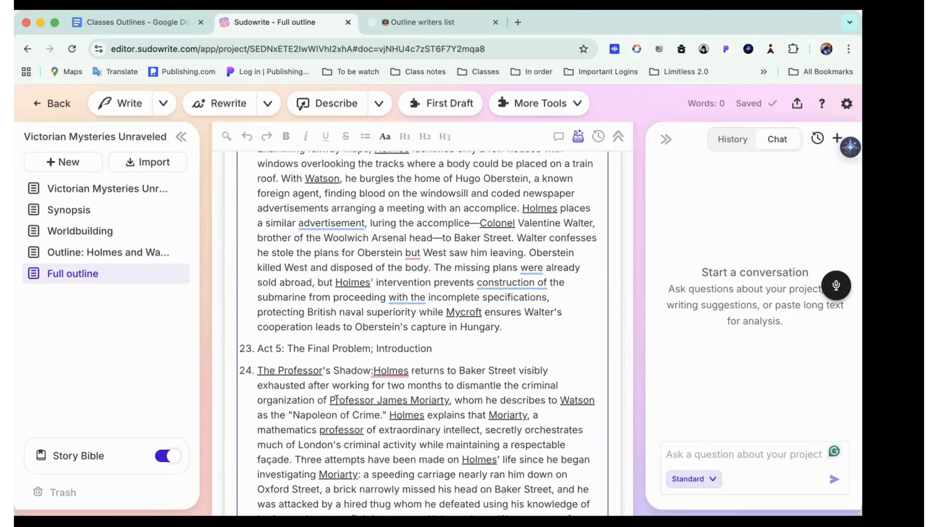
Merge the paragraph about boarding the Continental express train into the "The Continental Escape:" scene item above it
{"action": "scroll", "coordinate": [408, 406], "scroll_direction": "down", "scroll_amount": 8}
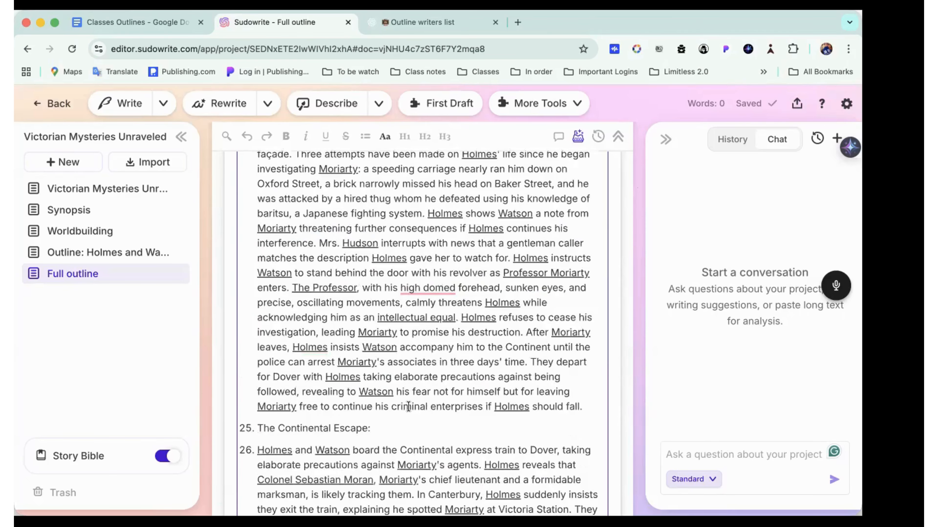
{"action": "scroll", "coordinate": [408, 407], "scroll_direction": "down", "scroll_amount": 4}
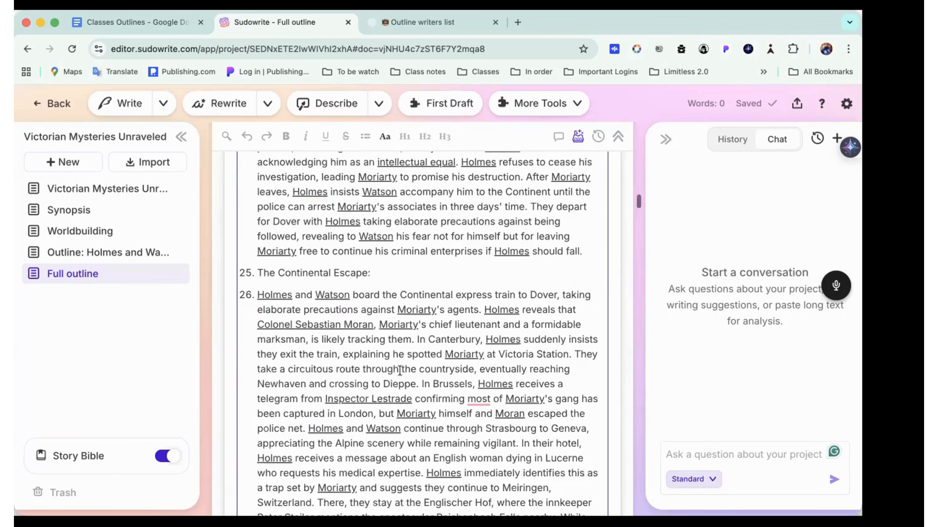
{"action": "left_click", "coordinate": [258, 295]}
{"action": "key", "text": "BackSpace"}
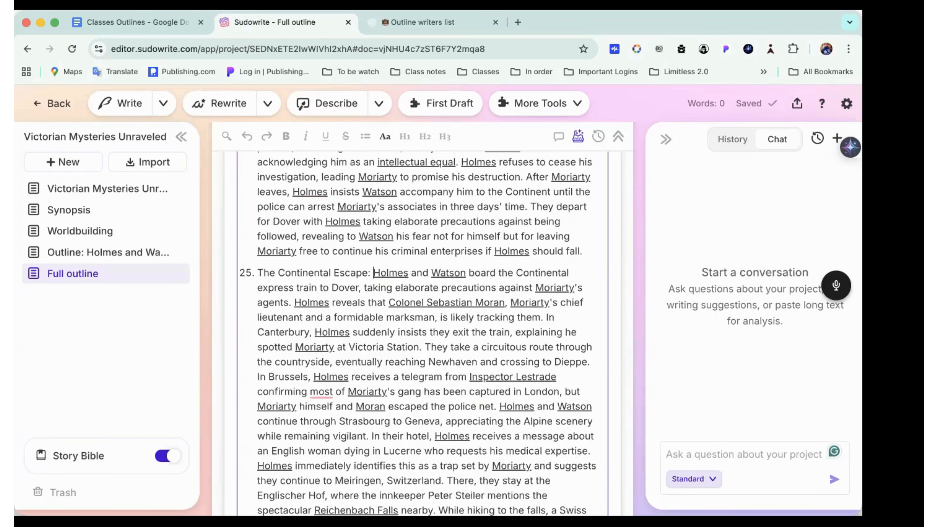
Look through the Act 5 scenes to the end of the list and back, checking that each heading shares an item with its text
{"action": "scroll", "coordinate": [423, 332], "scroll_direction": "down", "scroll_amount": 7}
{"action": "scroll", "coordinate": [423, 332], "scroll_direction": "down", "scroll_amount": 2}
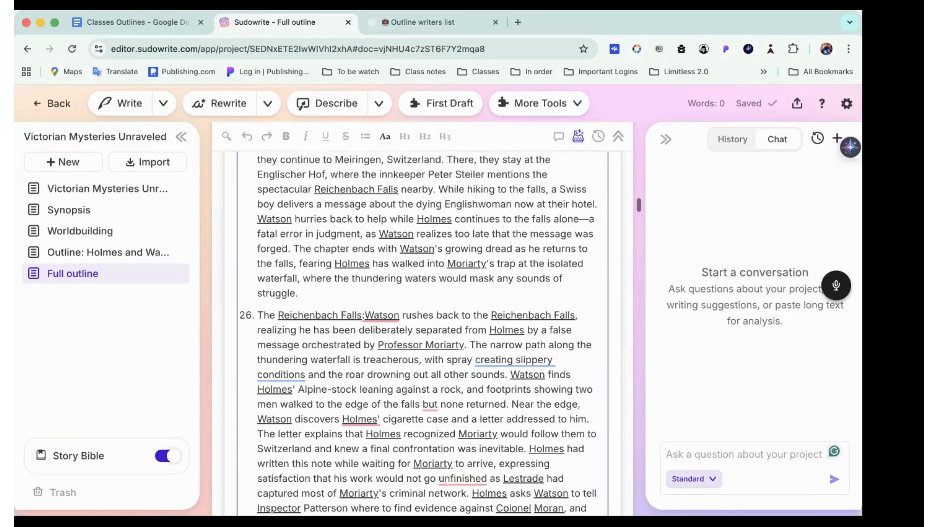
{"action": "scroll", "coordinate": [308, 372], "scroll_direction": "down", "scroll_amount": 4}
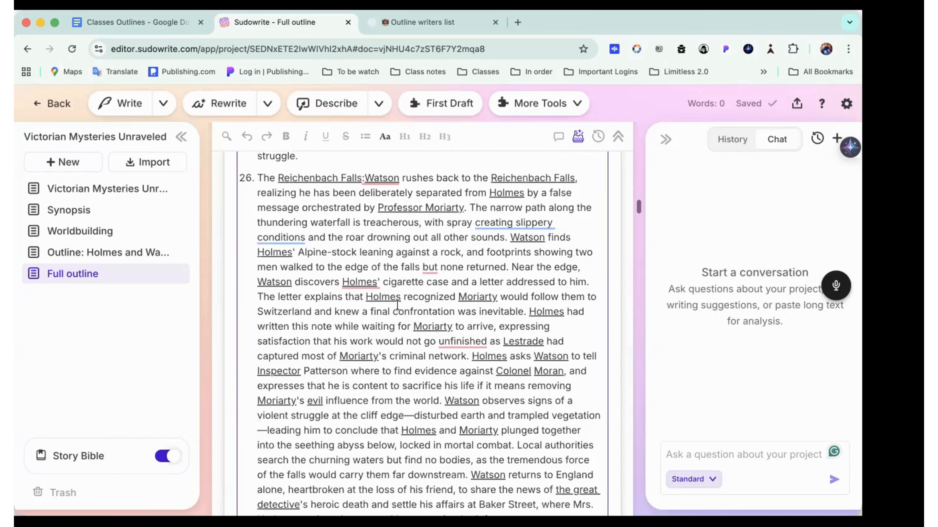
{"action": "scroll", "coordinate": [396, 305], "scroll_direction": "down", "scroll_amount": 20}
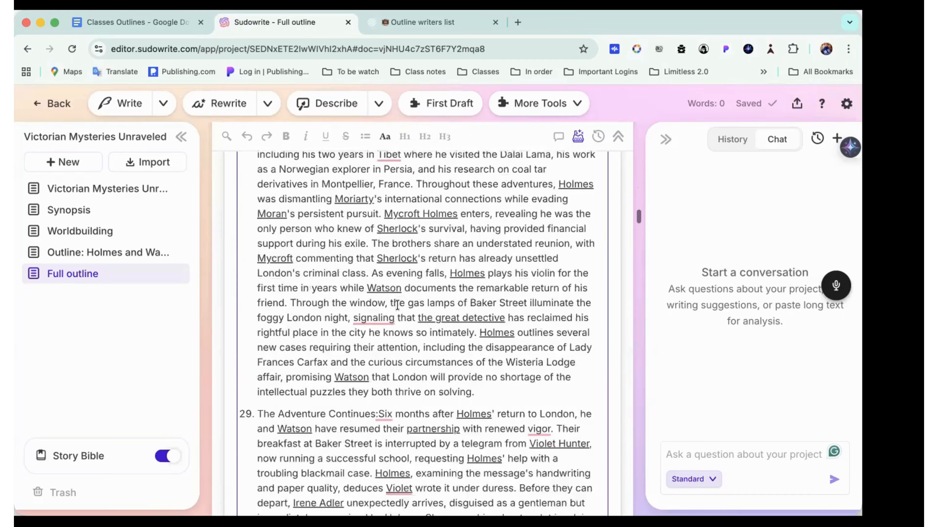
{"action": "scroll", "coordinate": [397, 305], "scroll_direction": "down", "scroll_amount": 5}
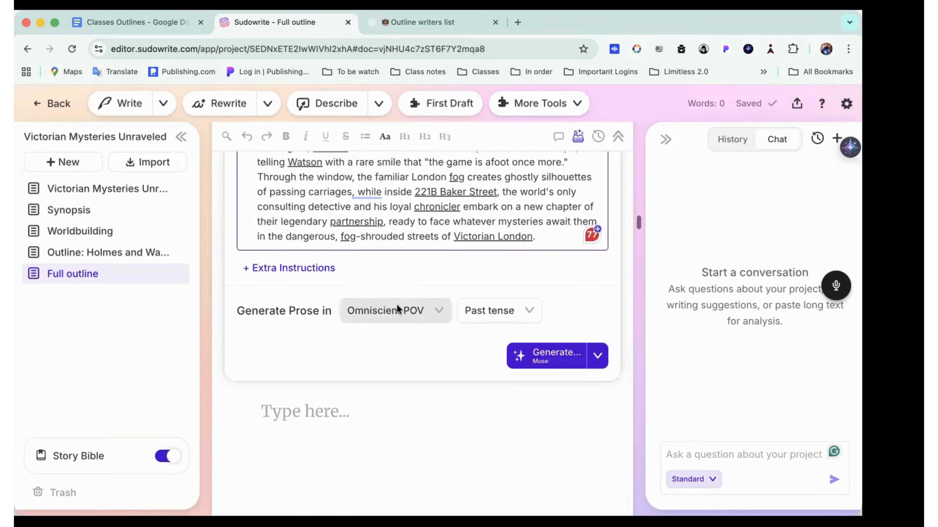
{"action": "scroll", "coordinate": [397, 306], "scroll_direction": "up", "scroll_amount": 4}
{"action": "scroll", "coordinate": [396, 305], "scroll_direction": "up", "scroll_amount": 10}
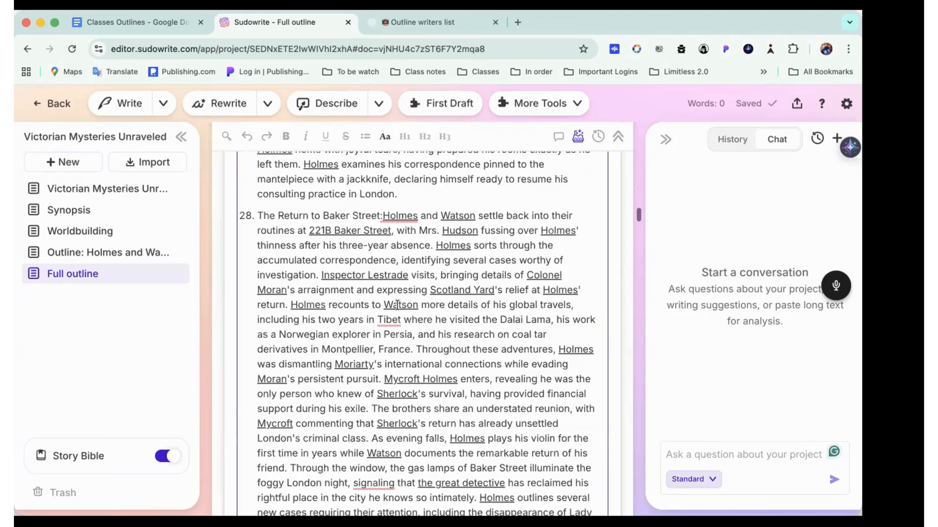
{"action": "scroll", "coordinate": [397, 305], "scroll_direction": "up", "scroll_amount": 10}
{"action": "scroll", "coordinate": [397, 305], "scroll_direction": "up", "scroll_amount": 10}
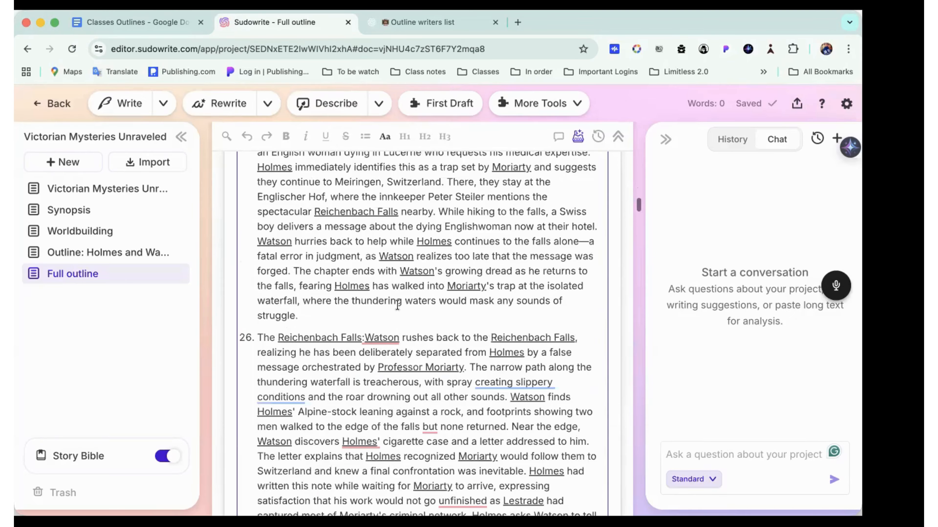
{"action": "scroll", "coordinate": [397, 305], "scroll_direction": "up", "scroll_amount": 5}
{"action": "scroll", "coordinate": [397, 305], "scroll_direction": "up", "scroll_amount": 9}
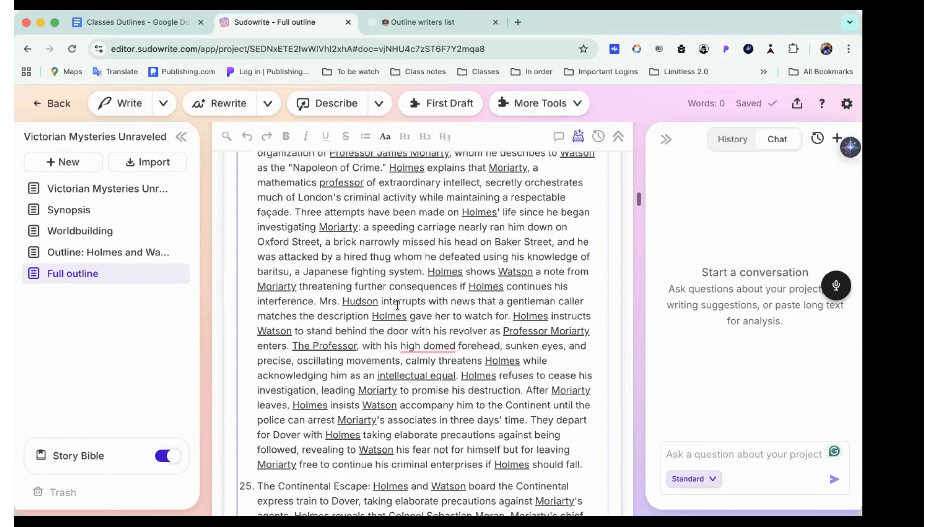
{"action": "scroll", "coordinate": [423, 365], "scroll_direction": "up", "scroll_amount": 8}
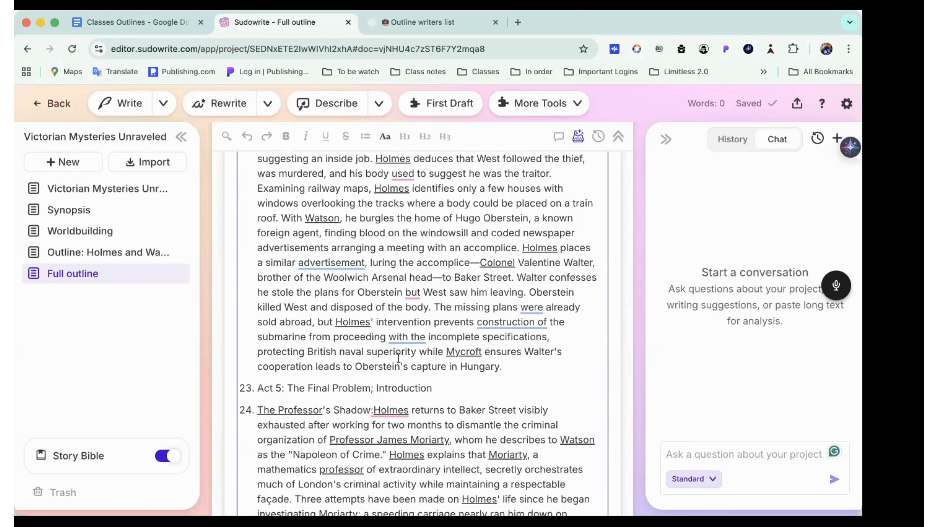
Append "; Introduction" to the Act 4: The Web of Danger heading in the scene list, keeping it on the same line
{"action": "scroll", "coordinate": [398, 357], "scroll_direction": "up", "scroll_amount": 4}
{"action": "scroll", "coordinate": [398, 357], "scroll_direction": "up", "scroll_amount": 11}
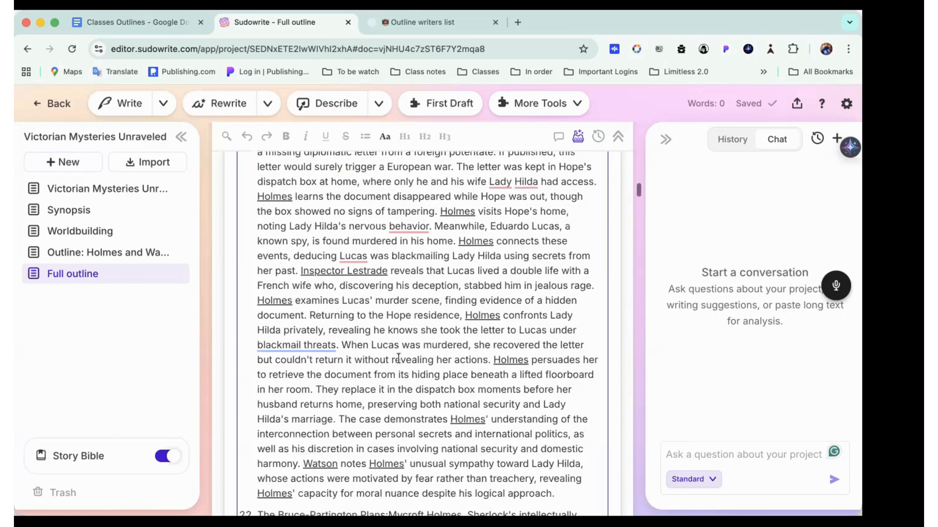
{"action": "scroll", "coordinate": [398, 357], "scroll_direction": "up", "scroll_amount": 10}
{"action": "scroll", "coordinate": [398, 357], "scroll_direction": "up", "scroll_amount": 9}
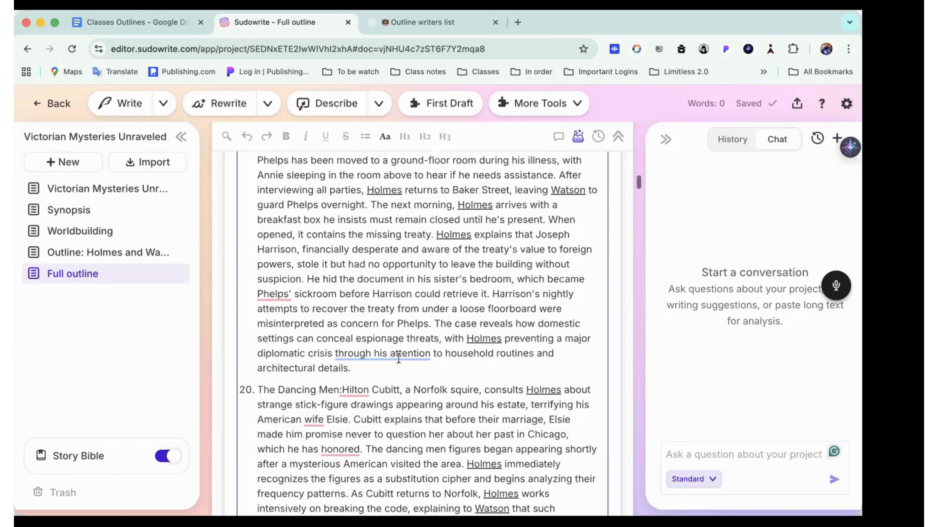
{"action": "scroll", "coordinate": [398, 358], "scroll_direction": "up", "scroll_amount": 9}
{"action": "scroll", "coordinate": [394, 339], "scroll_direction": "up", "scroll_amount": 1}
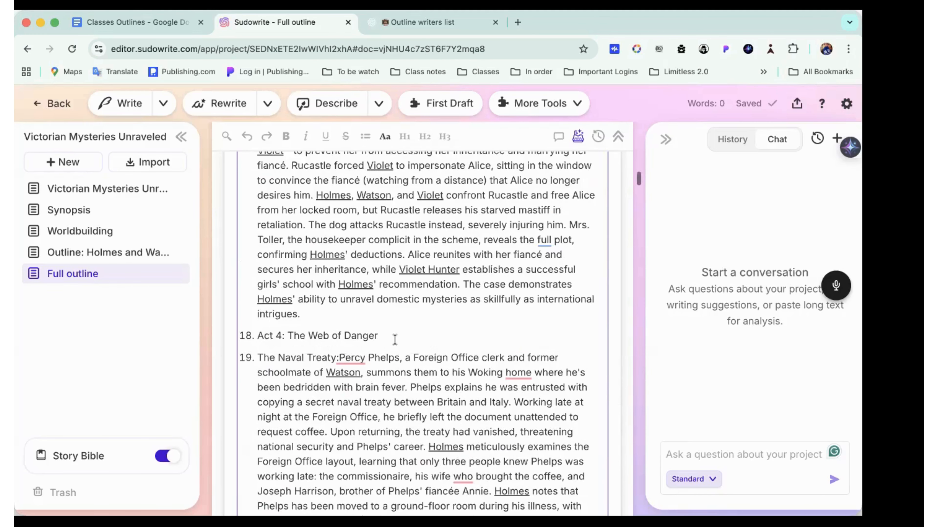
{"action": "left_click", "coordinate": [395, 339]}
{"action": "type", "text": ";"}
{"action": "key", "text": "Return"}
{"action": "type", "text": "Introduction"}
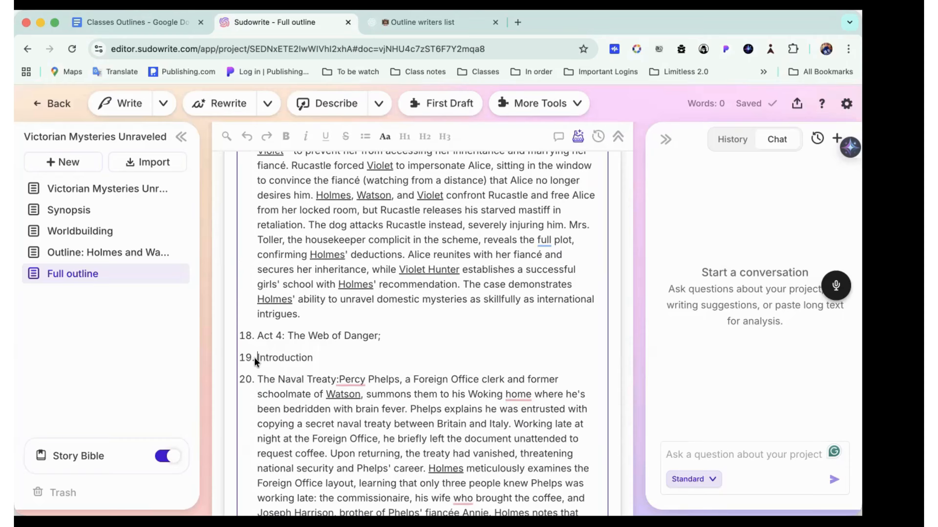
{"action": "key", "text": "BackSpace"}
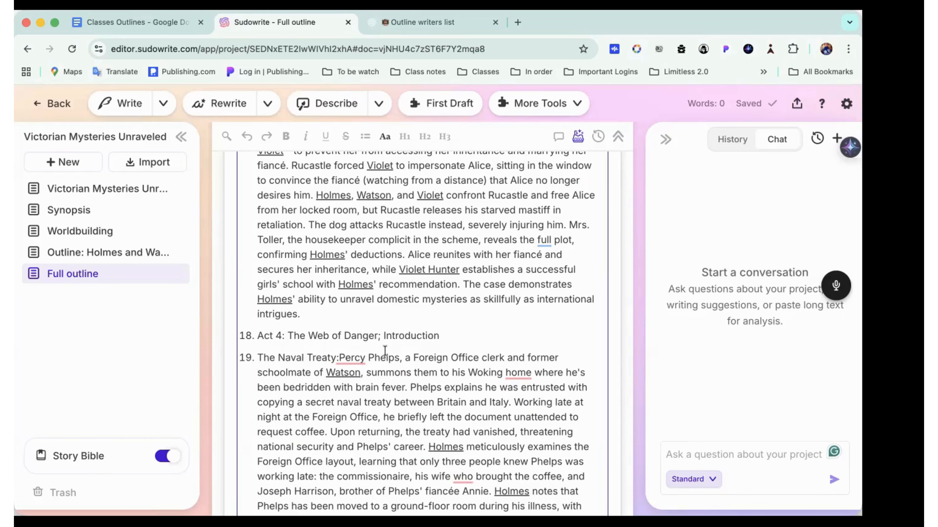
Merge the paragraph about the banker's visit to 221B Baker Street into the "The Beryl Coronet:" scene item above it
{"action": "scroll", "coordinate": [402, 309], "scroll_direction": "up", "scroll_amount": 5}
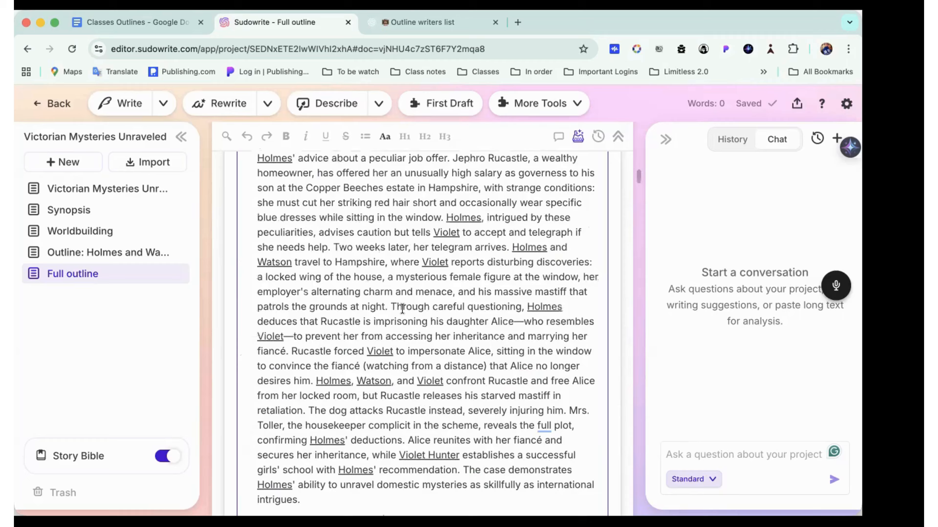
{"action": "scroll", "coordinate": [402, 308], "scroll_direction": "up", "scroll_amount": 8}
{"action": "scroll", "coordinate": [375, 379], "scroll_direction": "up", "scroll_amount": 9}
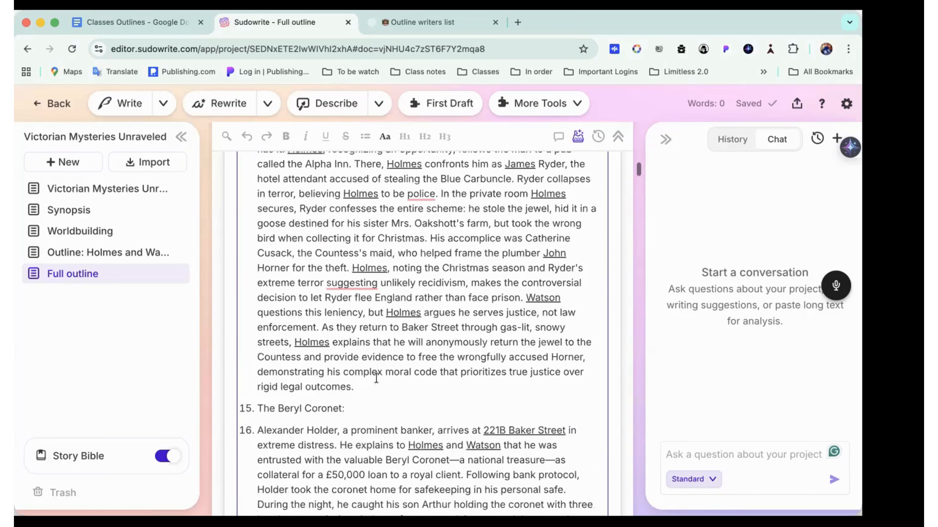
{"action": "left_click", "coordinate": [257, 430]}
{"action": "key", "text": "BackSpace"}
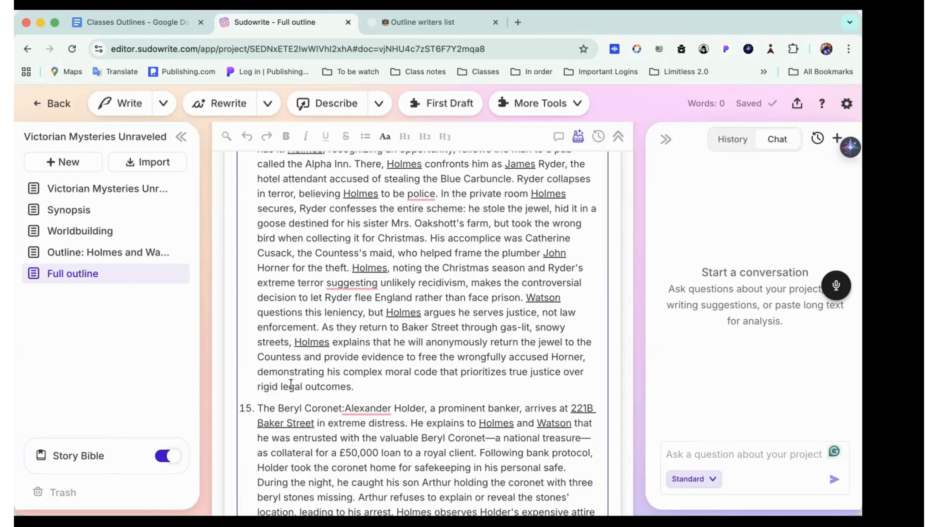
Check the scene numbering and act headings from The Beryl Coronet back up through Acts 3 and 2 into Act 1
{"action": "scroll", "coordinate": [321, 361], "scroll_direction": "up", "scroll_amount": 7}
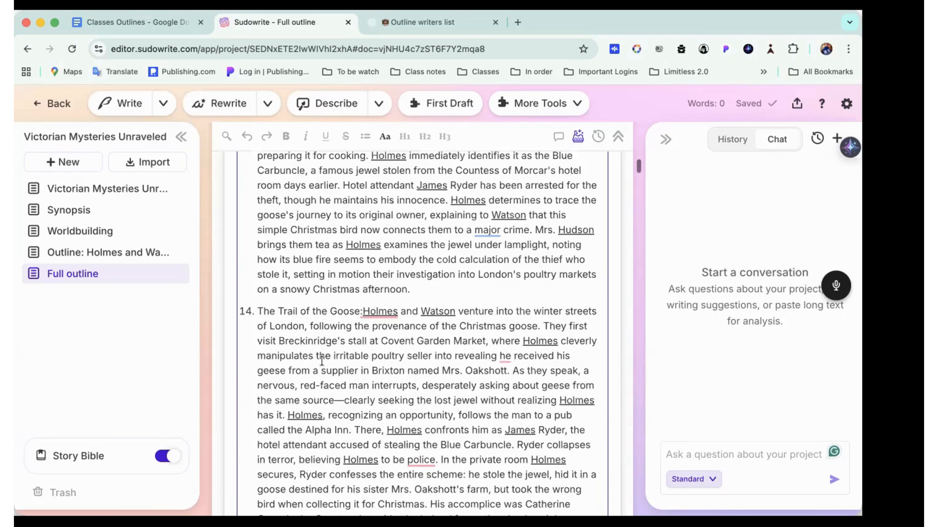
{"action": "scroll", "coordinate": [321, 361], "scroll_direction": "up", "scroll_amount": 10}
{"action": "scroll", "coordinate": [469, 445], "scroll_direction": "up", "scroll_amount": 1}
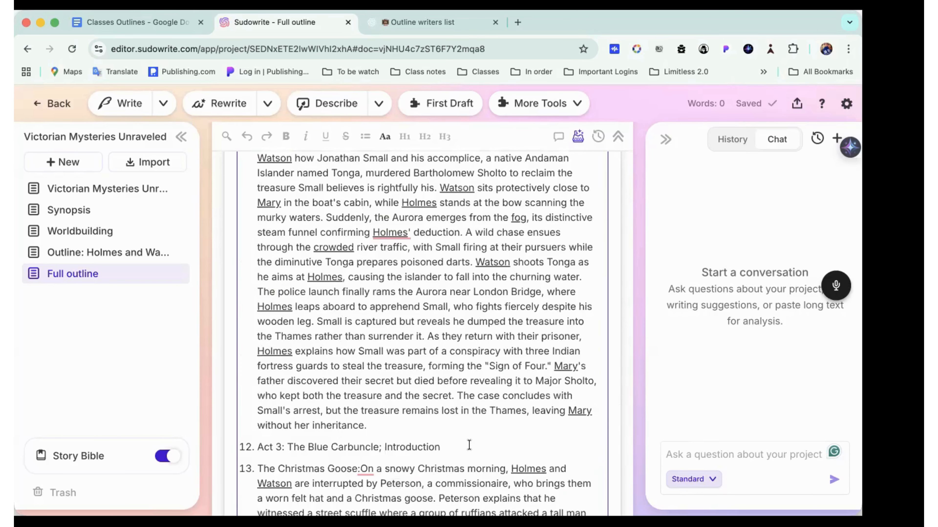
{"action": "scroll", "coordinate": [430, 397], "scroll_direction": "up", "scroll_amount": 15}
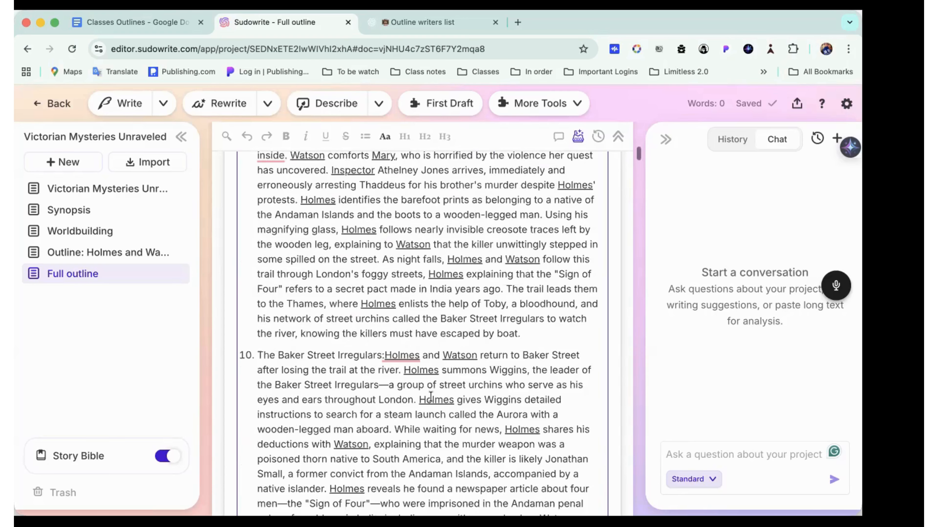
{"action": "scroll", "coordinate": [431, 397], "scroll_direction": "up", "scroll_amount": 4}
{"action": "scroll", "coordinate": [430, 397], "scroll_direction": "up", "scroll_amount": 15}
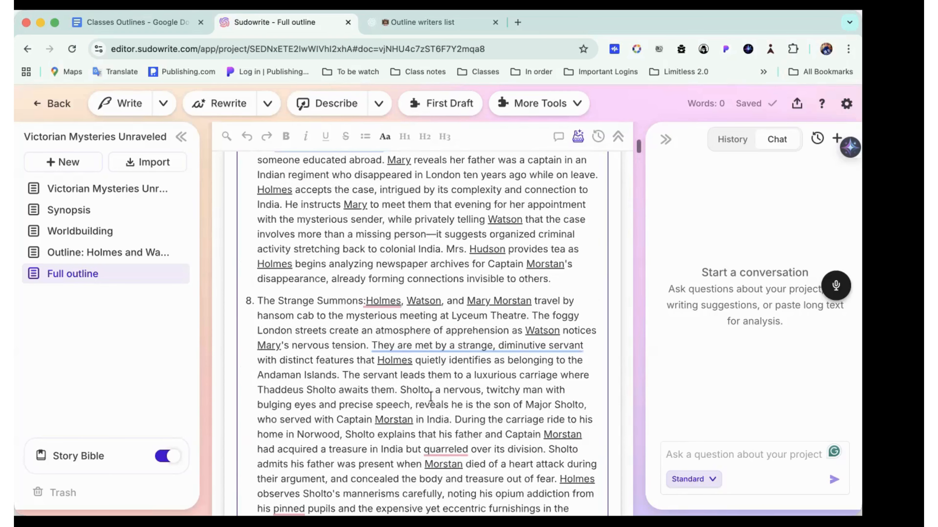
{"action": "scroll", "coordinate": [431, 396], "scroll_direction": "up", "scroll_amount": 15}
{"action": "scroll", "coordinate": [430, 396], "scroll_direction": "up", "scroll_amount": 2}
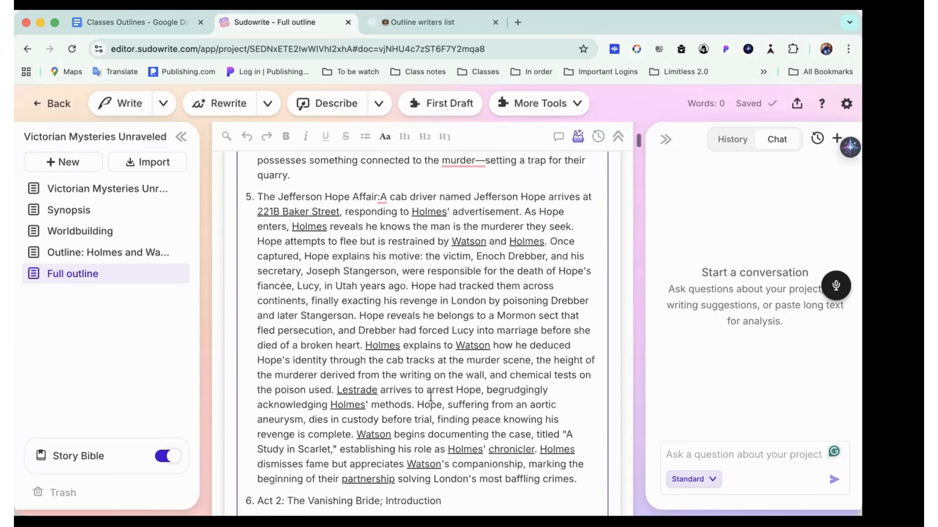
{"action": "scroll", "coordinate": [431, 396], "scroll_direction": "down", "scroll_amount": 5}
{"action": "scroll", "coordinate": [431, 396], "scroll_direction": "up", "scroll_amount": 15}
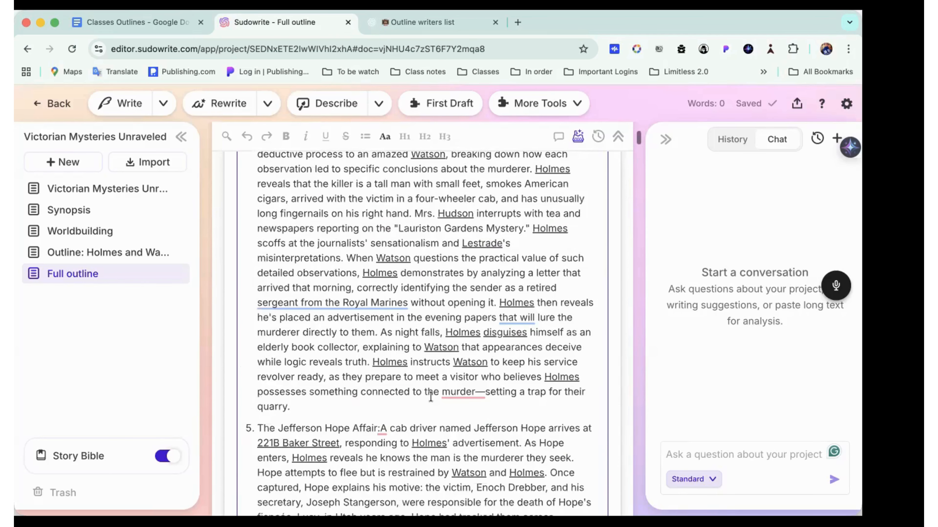
Review the full scene list from the Act 1 introduction through The Adventure Continues, ending at the prose generation settings
{"action": "scroll", "coordinate": [431, 396], "scroll_direction": "up", "scroll_amount": 20}
{"action": "scroll", "coordinate": [430, 396], "scroll_direction": "up", "scroll_amount": 11}
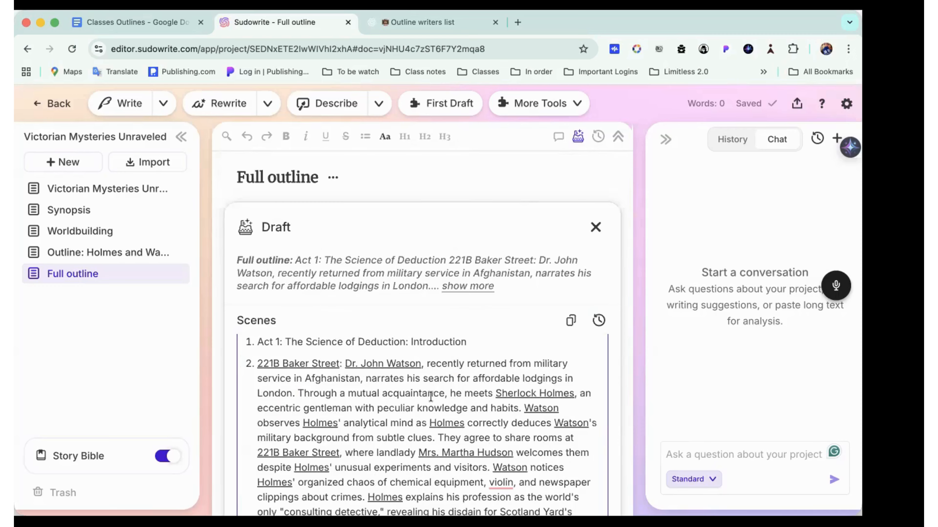
{"action": "scroll", "coordinate": [431, 396], "scroll_direction": "down", "scroll_amount": 20}
{"action": "scroll", "coordinate": [430, 397], "scroll_direction": "down", "scroll_amount": 10}
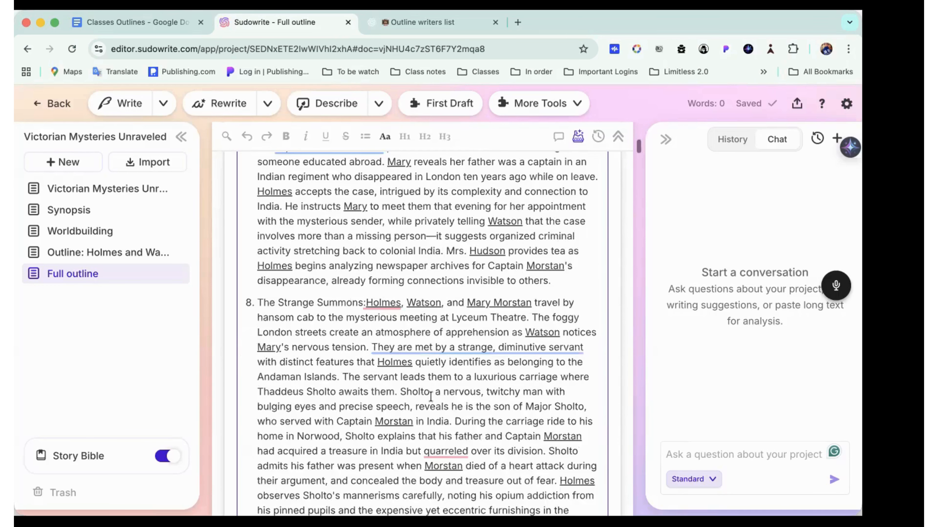
{"action": "scroll", "coordinate": [431, 396], "scroll_direction": "down", "scroll_amount": 15}
{"action": "scroll", "coordinate": [431, 396], "scroll_direction": "down", "scroll_amount": 10}
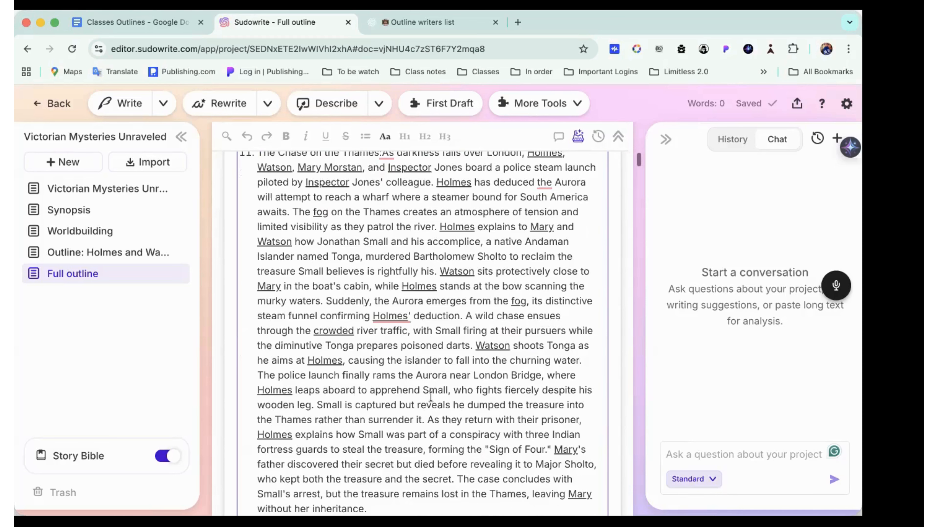
{"action": "scroll", "coordinate": [431, 396], "scroll_direction": "down", "scroll_amount": 20}
{"action": "scroll", "coordinate": [431, 396], "scroll_direction": "down", "scroll_amount": 20}
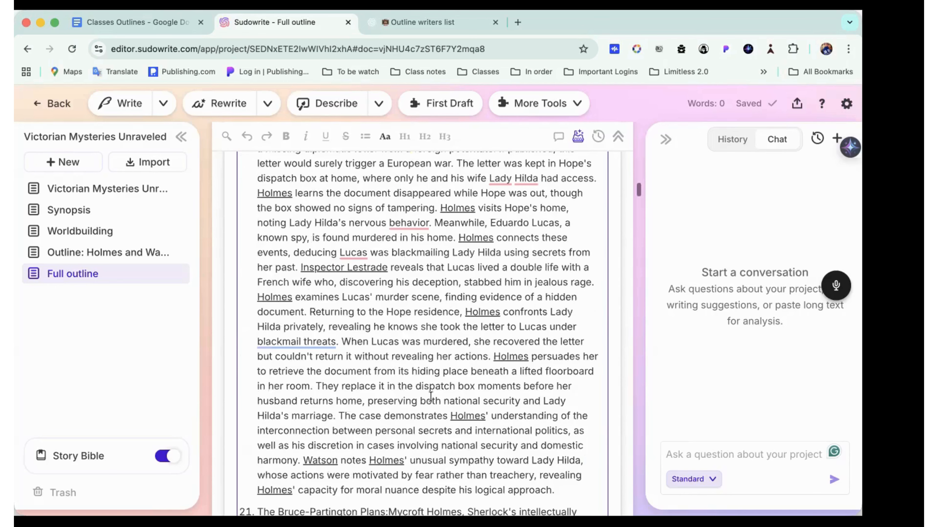
{"action": "scroll", "coordinate": [431, 397], "scroll_direction": "down", "scroll_amount": 15}
{"action": "scroll", "coordinate": [430, 396], "scroll_direction": "down", "scroll_amount": 10}
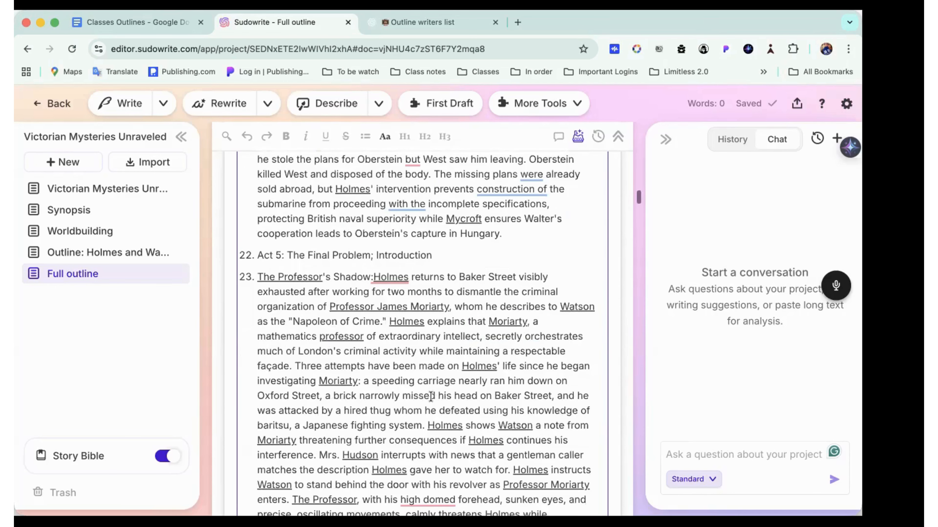
{"action": "scroll", "coordinate": [431, 396], "scroll_direction": "down", "scroll_amount": 20}
{"action": "scroll", "coordinate": [431, 396], "scroll_direction": "down", "scroll_amount": 20}
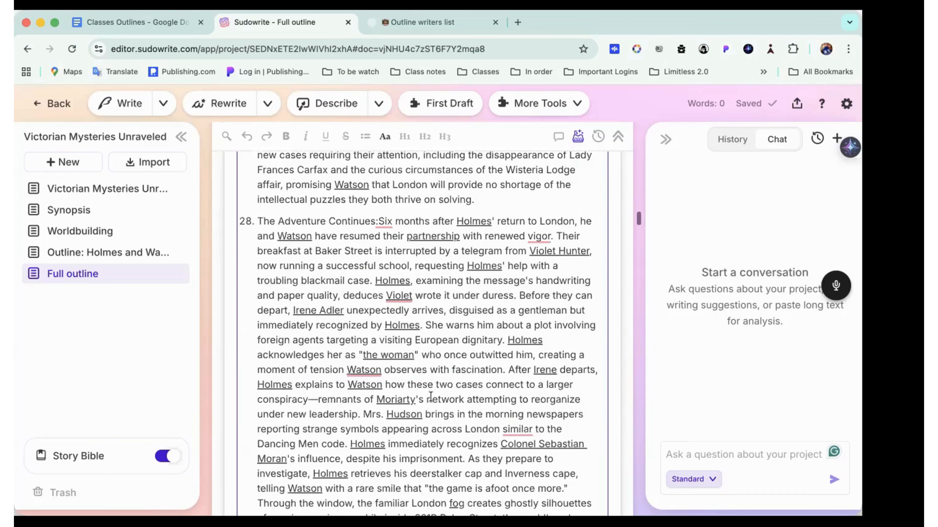
{"action": "scroll", "coordinate": [431, 396], "scroll_direction": "down", "scroll_amount": 20}
{"action": "scroll", "coordinate": [431, 399], "scroll_direction": "up", "scroll_amount": 2}
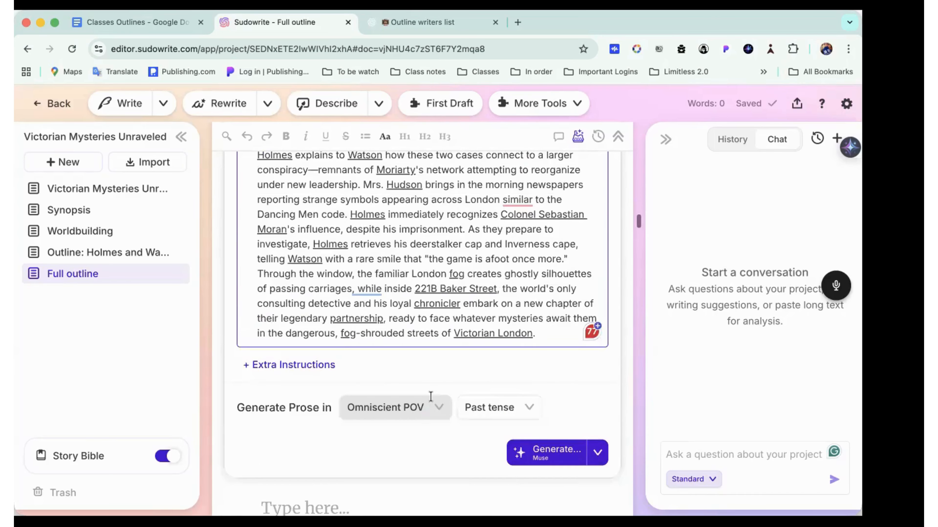
{"action": "scroll", "coordinate": [430, 396], "scroll_direction": "up", "scroll_amount": 10}
{"action": "scroll", "coordinate": [431, 397], "scroll_direction": "down", "scroll_amount": 9}
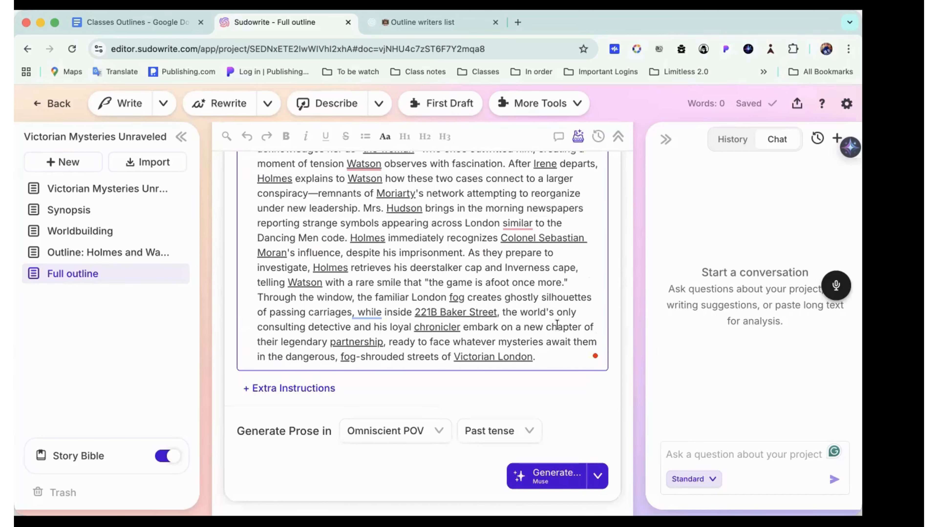
{"action": "scroll", "coordinate": [575, 342], "scroll_direction": "down", "scroll_amount": 4}
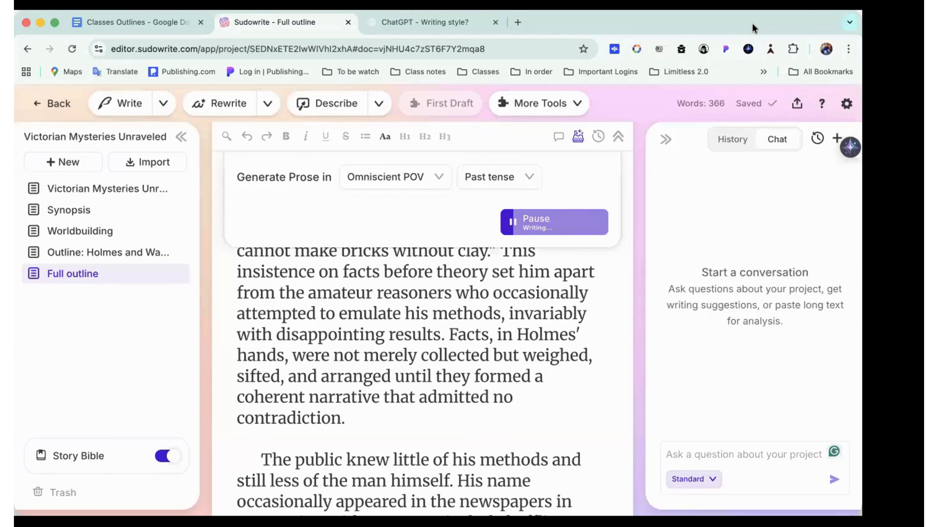
Look back from the generated prose past the style guidance in Extra Instructions to The Adventure Continues scene
{"action": "scroll", "coordinate": [443, 290], "scroll_direction": "up", "scroll_amount": 5}
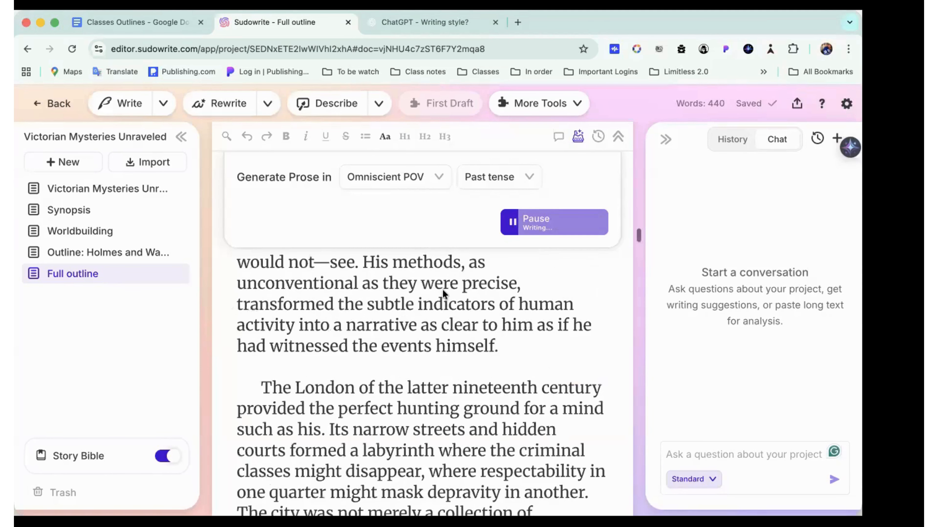
{"action": "scroll", "coordinate": [443, 290], "scroll_direction": "up", "scroll_amount": 5}
{"action": "scroll", "coordinate": [443, 290], "scroll_direction": "up", "scroll_amount": 5}
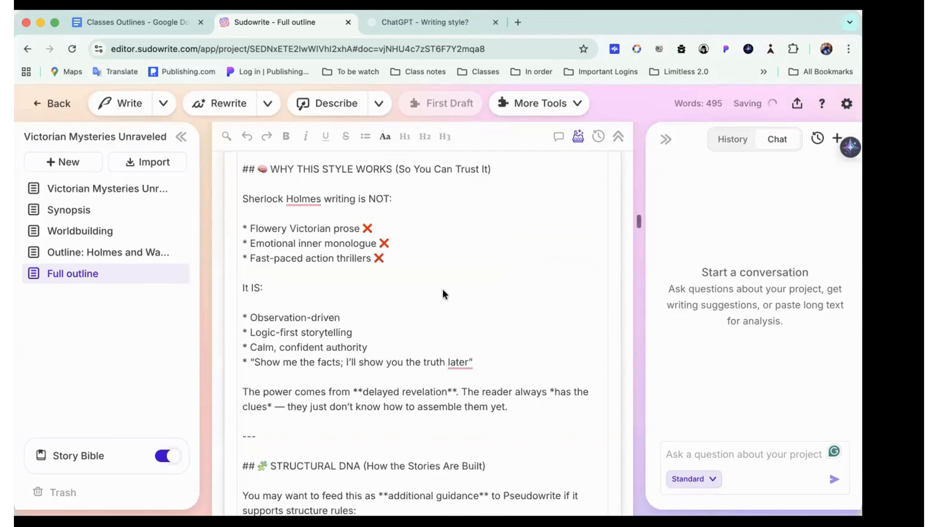
{"action": "scroll", "coordinate": [442, 290], "scroll_direction": "up", "scroll_amount": 1}
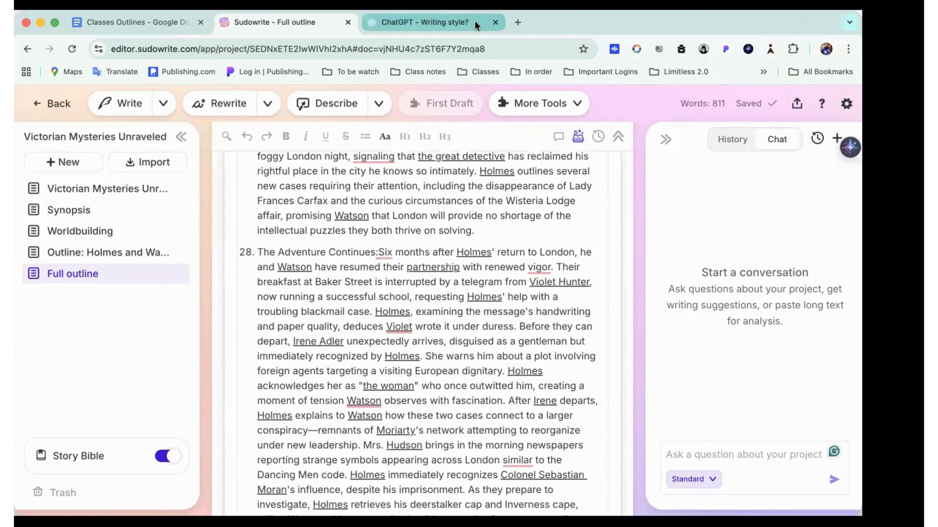
Switch to the ChatGPT writing style chat and review the Sherlock Holmes style request and answer, including the optional style lock prompt
{"action": "key", "text": "ctrl+Tab"}
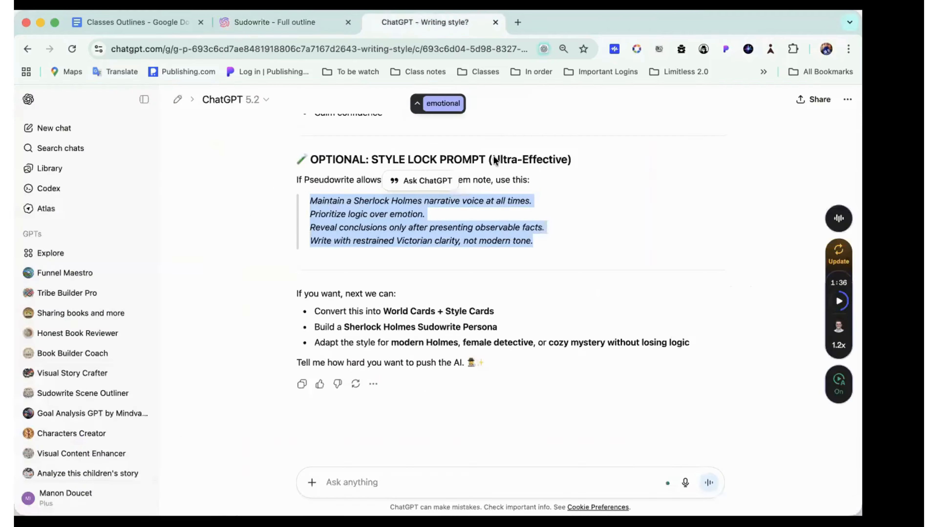
{"action": "scroll", "coordinate": [494, 160], "scroll_direction": "up", "scroll_amount": 10}
{"action": "scroll", "coordinate": [494, 156], "scroll_direction": "up", "scroll_amount": 10}
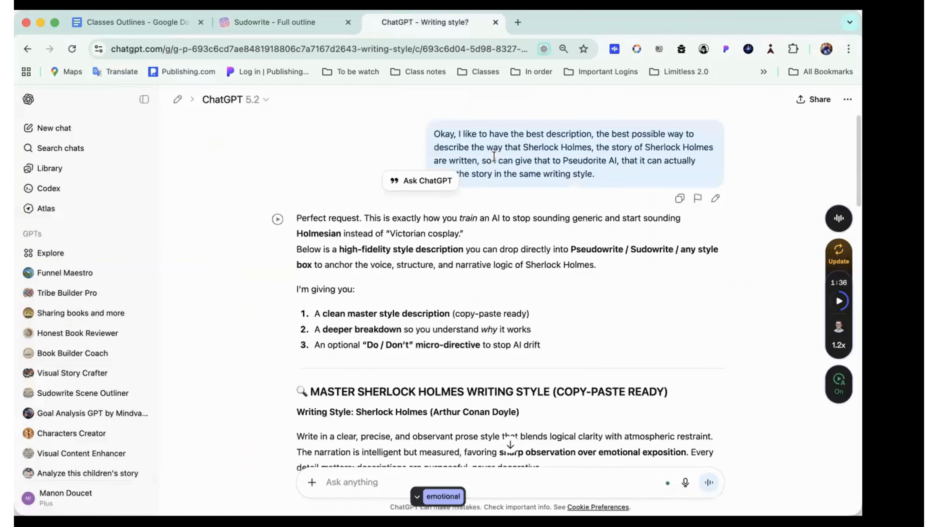
{"action": "scroll", "coordinate": [494, 157], "scroll_direction": "down", "scroll_amount": 1}
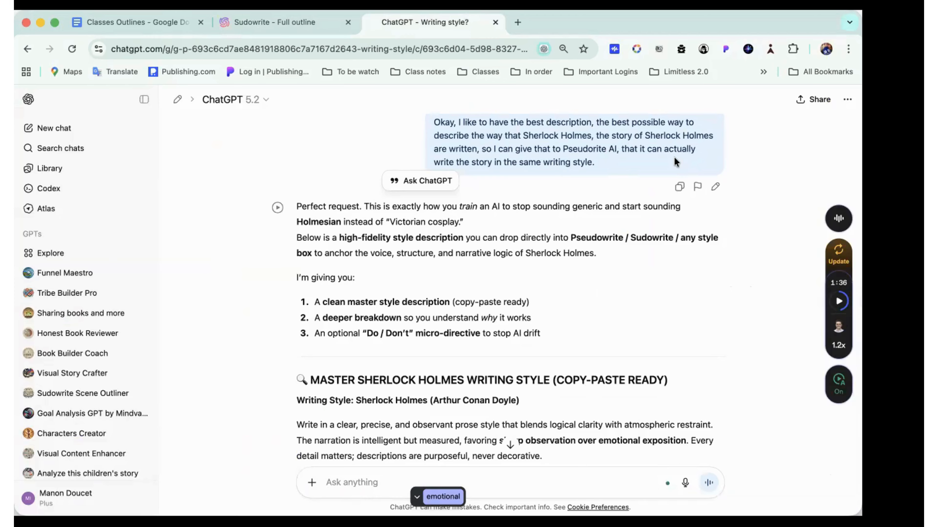
{"action": "scroll", "coordinate": [674, 158], "scroll_direction": "down", "scroll_amount": 1}
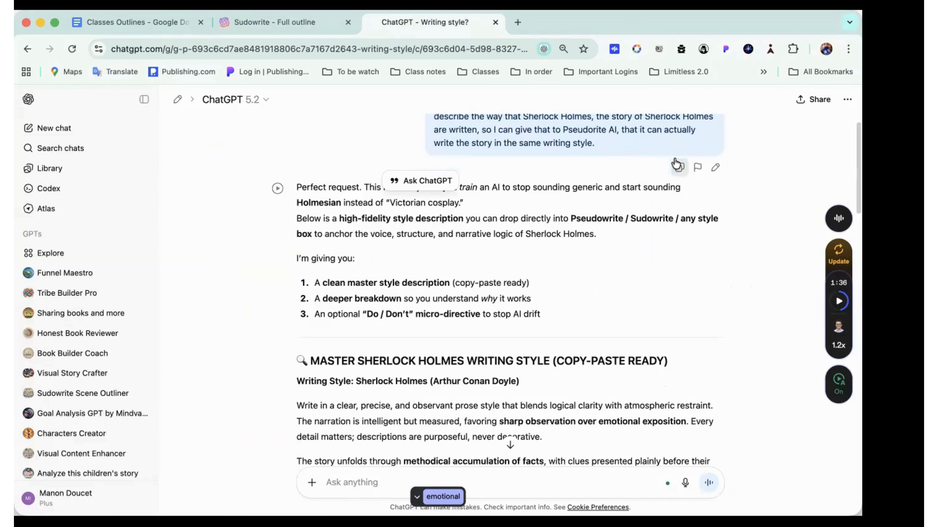
{"action": "scroll", "coordinate": [674, 162], "scroll_direction": "down", "scroll_amount": 3}
{"action": "scroll", "coordinate": [674, 161], "scroll_direction": "down", "scroll_amount": 10}
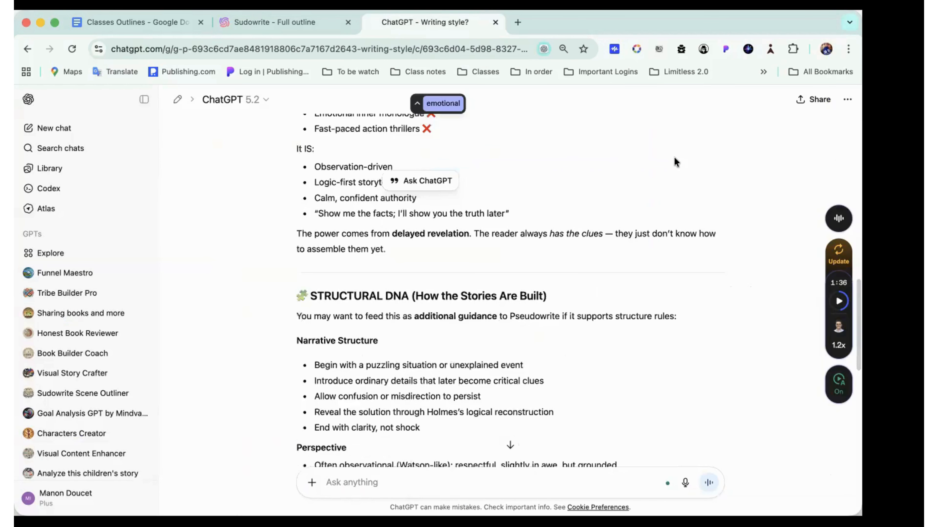
{"action": "scroll", "coordinate": [675, 162], "scroll_direction": "down", "scroll_amount": 10}
{"action": "scroll", "coordinate": [674, 163], "scroll_direction": "down", "scroll_amount": 8}
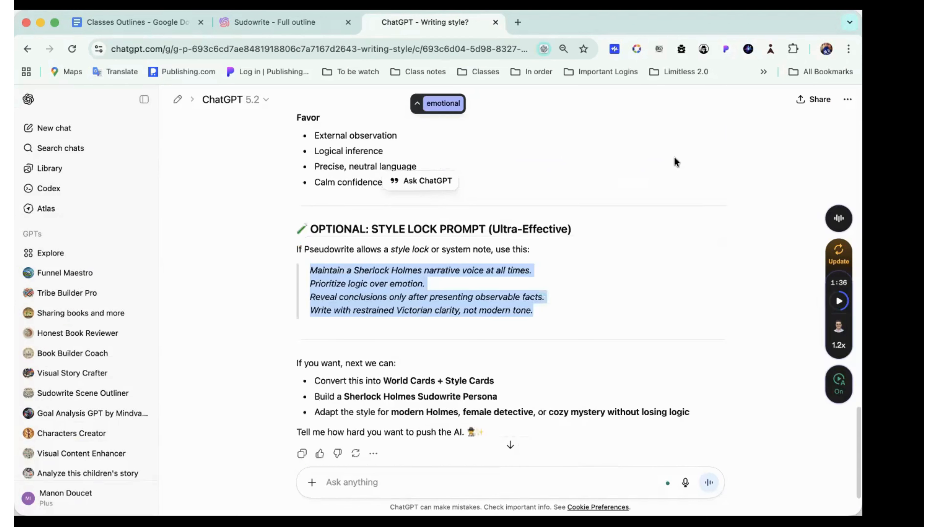
{"action": "scroll", "coordinate": [674, 158], "scroll_direction": "down", "scroll_amount": 3}
{"action": "scroll", "coordinate": [675, 157], "scroll_direction": "up", "scroll_amount": 4}
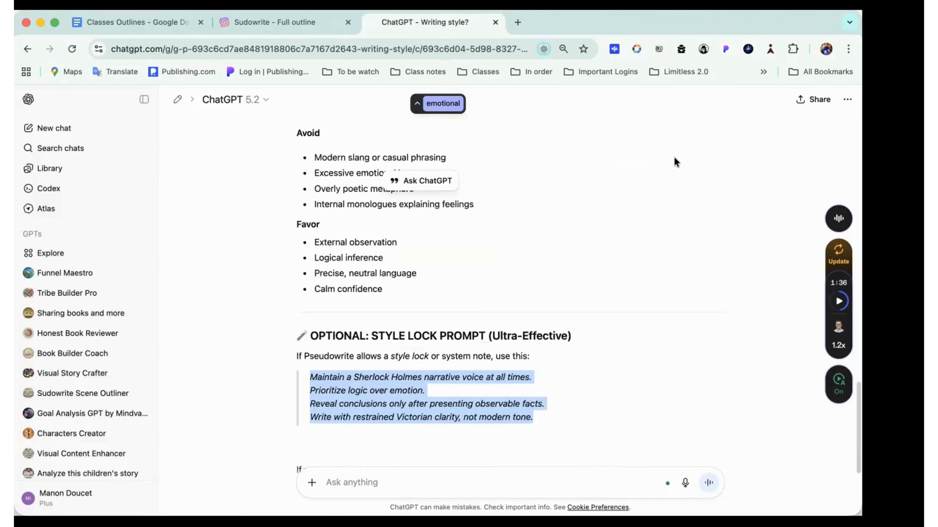
{"action": "scroll", "coordinate": [669, 157], "scroll_direction": "up", "scroll_amount": 10}
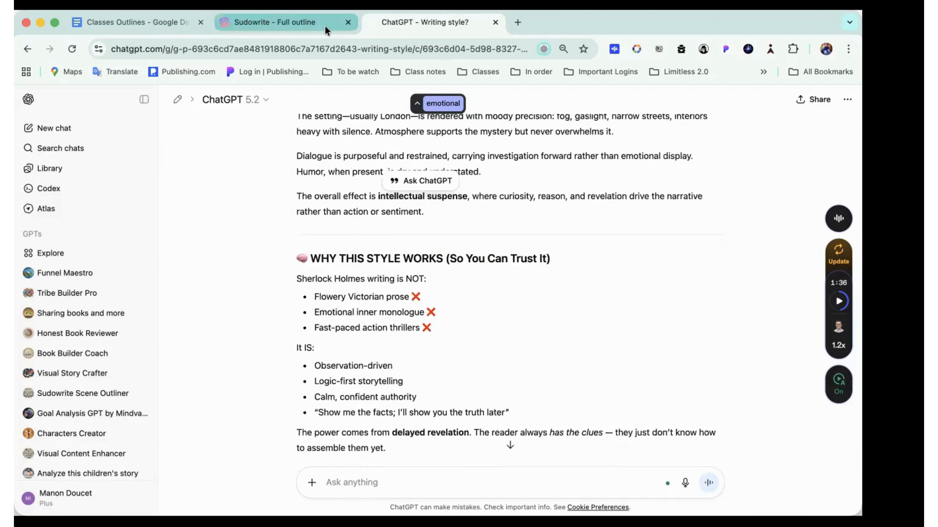
Return to the Full outline in Sudowrite and check the Extra Instructions from their opening paragraph to the style lock prompt
{"action": "key", "text": "ctrl+shift+Tab"}
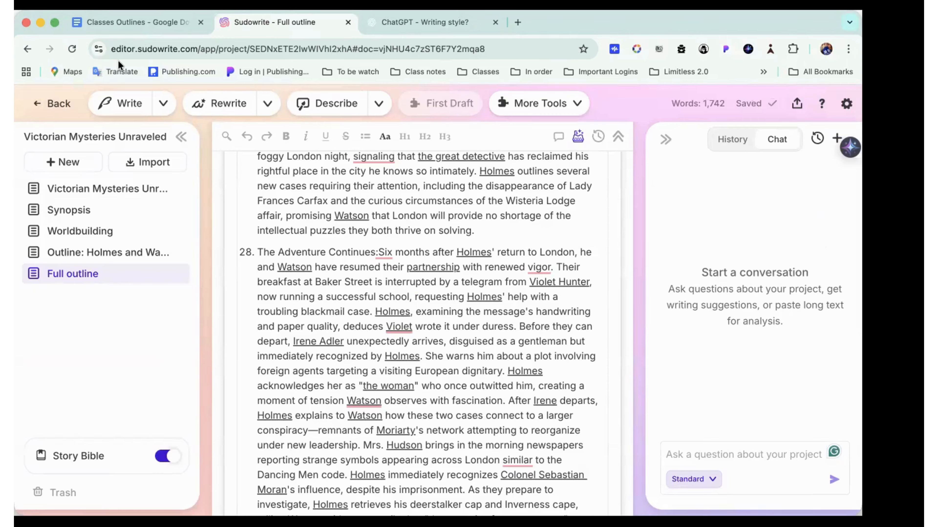
{"action": "scroll", "coordinate": [436, 249], "scroll_direction": "down", "scroll_amount": 3}
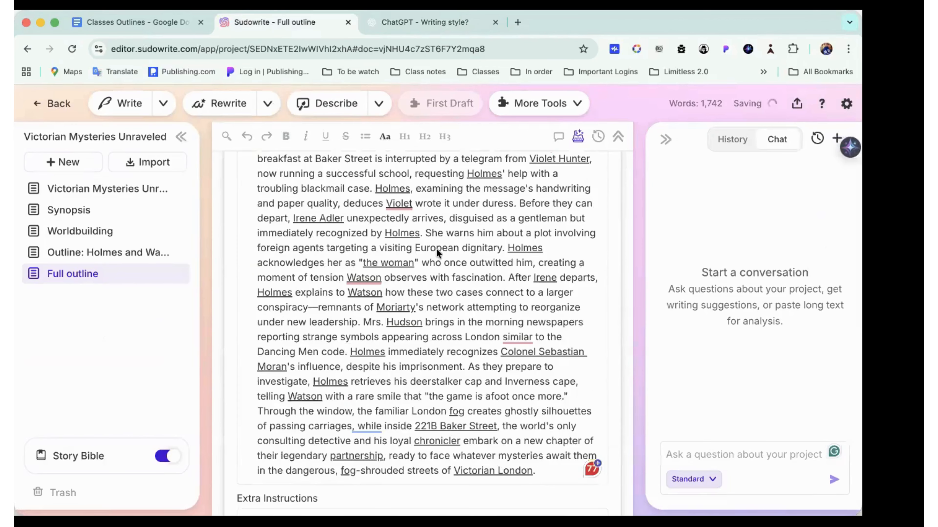
{"action": "scroll", "coordinate": [281, 242], "scroll_direction": "down", "scroll_amount": 2}
{"action": "scroll", "coordinate": [281, 241], "scroll_direction": "down", "scroll_amount": 4}
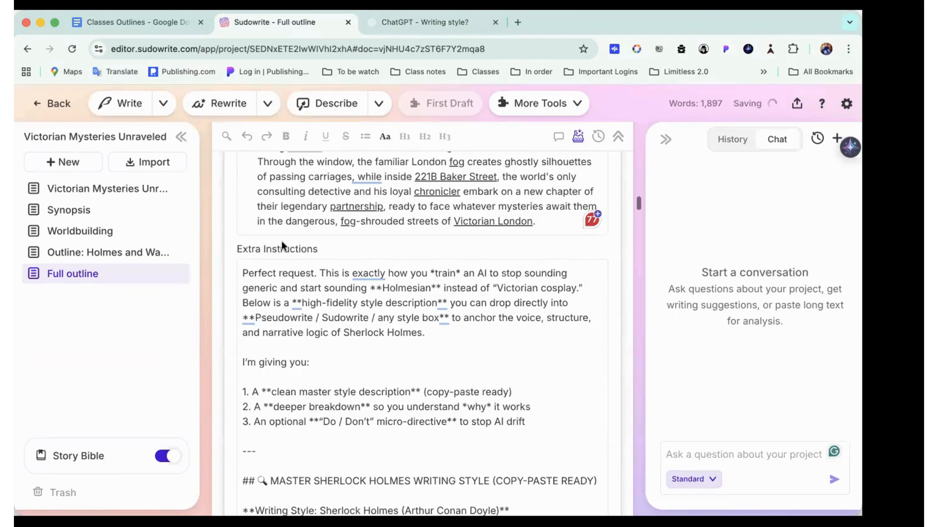
{"action": "scroll", "coordinate": [330, 294], "scroll_direction": "down", "scroll_amount": 1}
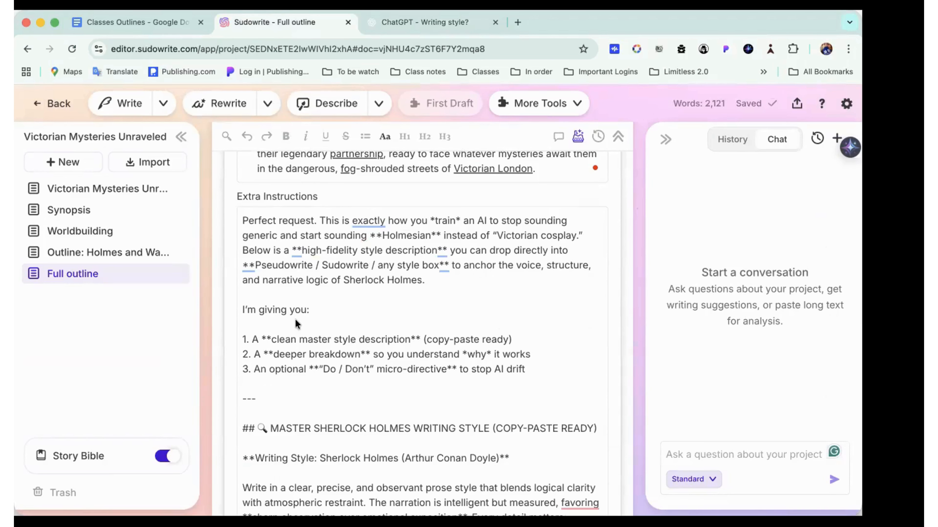
{"action": "scroll", "coordinate": [352, 324], "scroll_direction": "down", "scroll_amount": 10}
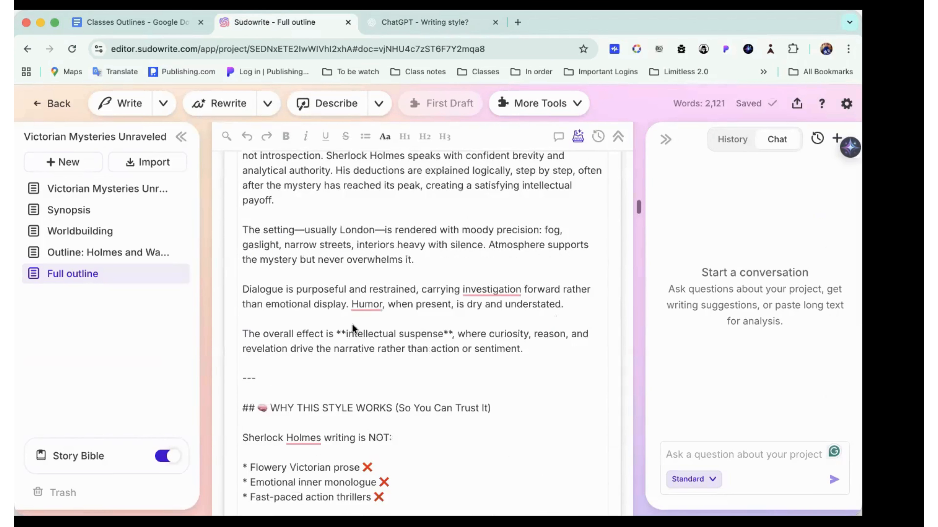
{"action": "scroll", "coordinate": [351, 324], "scroll_direction": "down", "scroll_amount": 10}
{"action": "scroll", "coordinate": [351, 324], "scroll_direction": "down", "scroll_amount": 10}
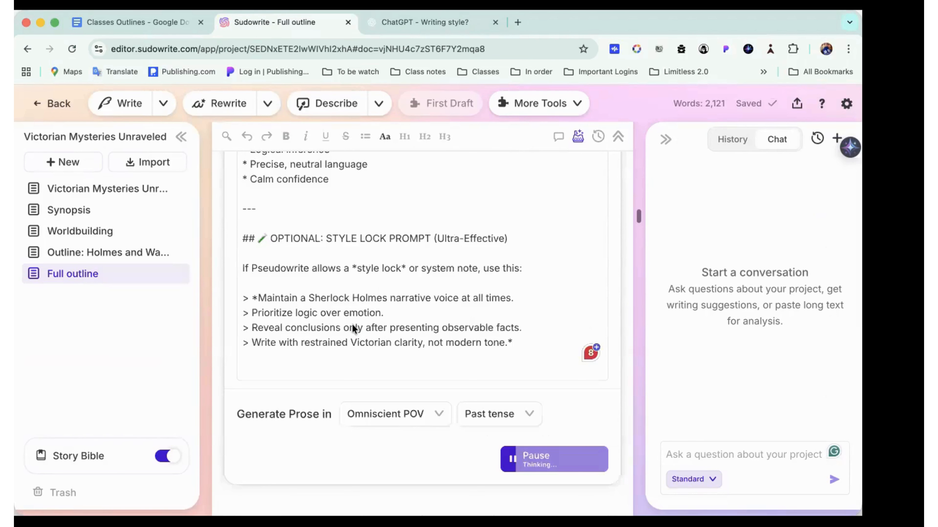
Read the opening paragraphs of the generated Scene 1 prose under Act 1: The Science of Deduction: Introduction
{"action": "scroll", "coordinate": [351, 324], "scroll_direction": "down", "scroll_amount": 2}
{"action": "scroll", "coordinate": [351, 324], "scroll_direction": "down", "scroll_amount": 3}
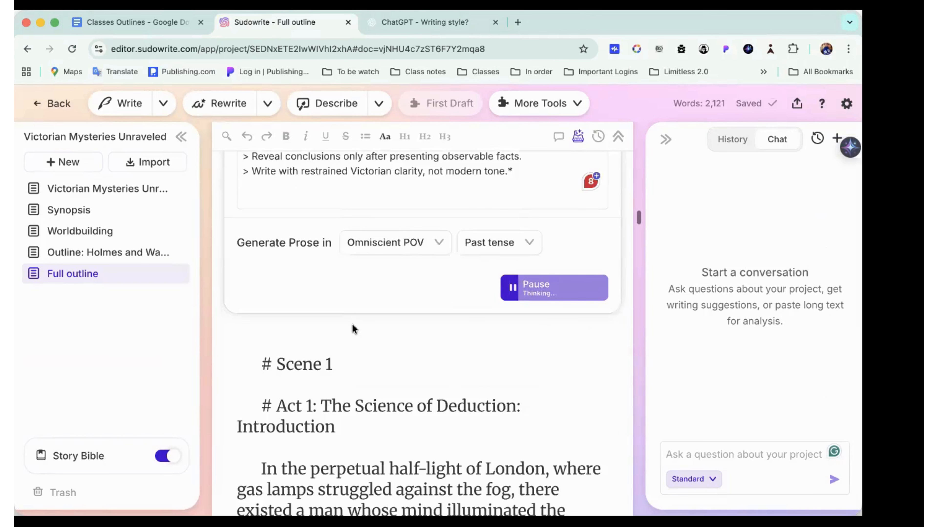
{"action": "scroll", "coordinate": [352, 324], "scroll_direction": "down", "scroll_amount": 1}
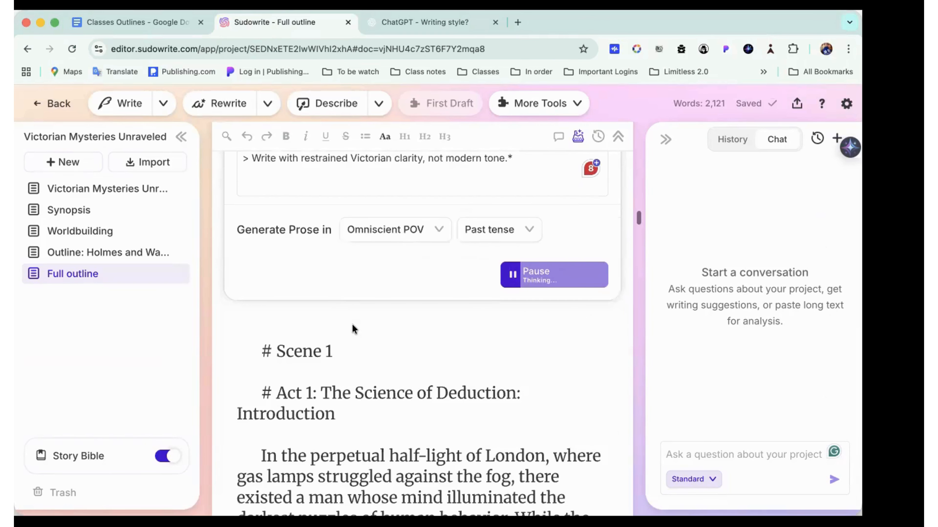
{"action": "scroll", "coordinate": [351, 328], "scroll_direction": "down", "scroll_amount": 2}
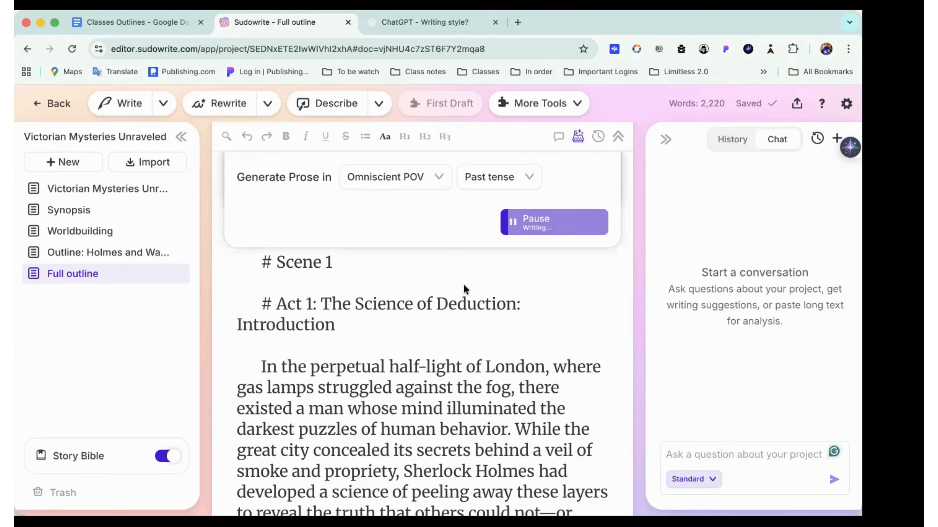
{"action": "scroll", "coordinate": [464, 285], "scroll_direction": "down", "scroll_amount": 1}
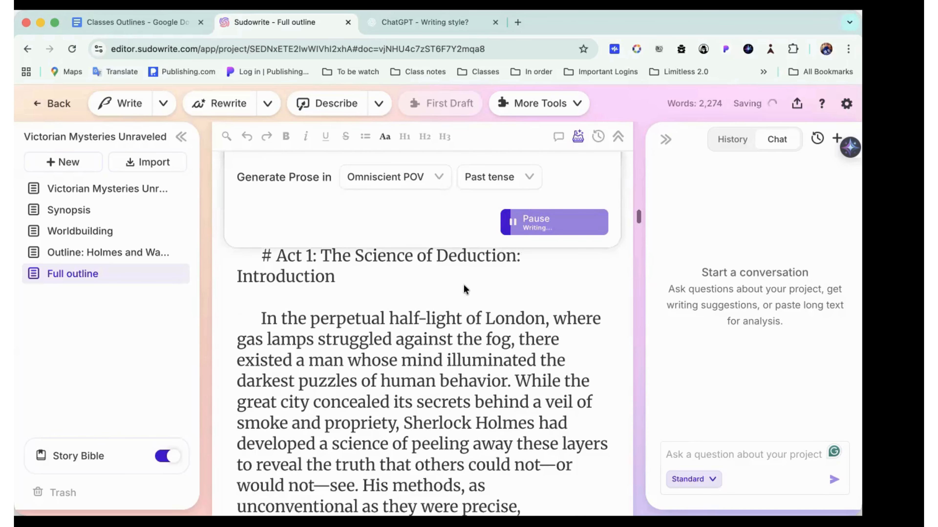
{"action": "scroll", "coordinate": [464, 285], "scroll_direction": "down", "scroll_amount": 1}
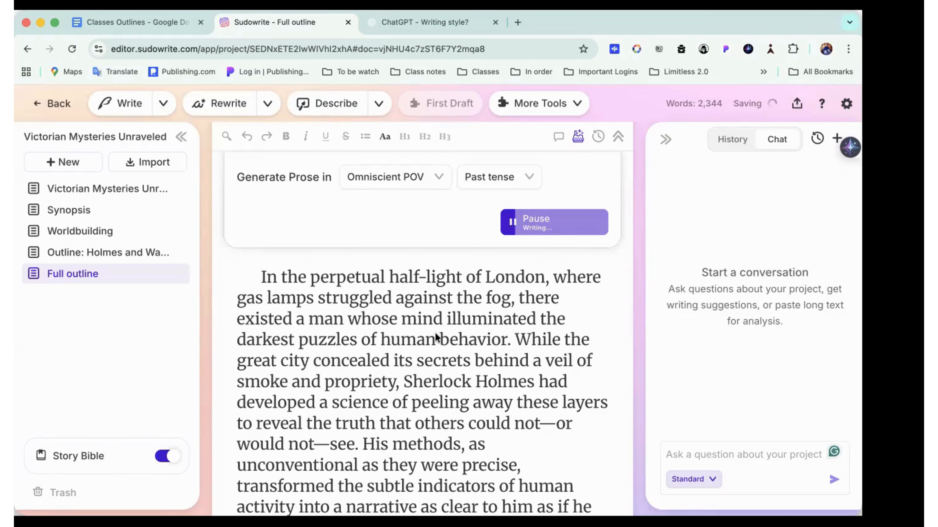
{"action": "scroll", "coordinate": [435, 334], "scroll_direction": "down", "scroll_amount": 1}
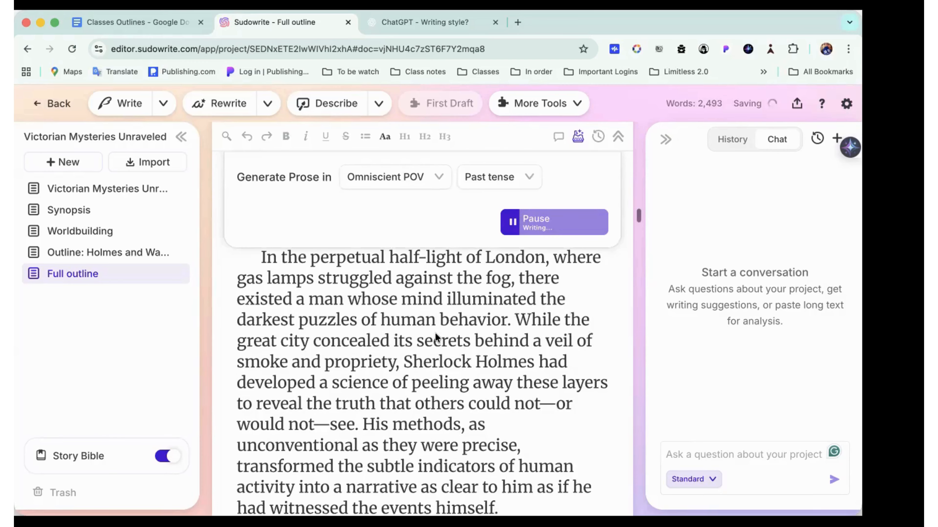
{"action": "scroll", "coordinate": [435, 333], "scroll_direction": "down", "scroll_amount": 1}
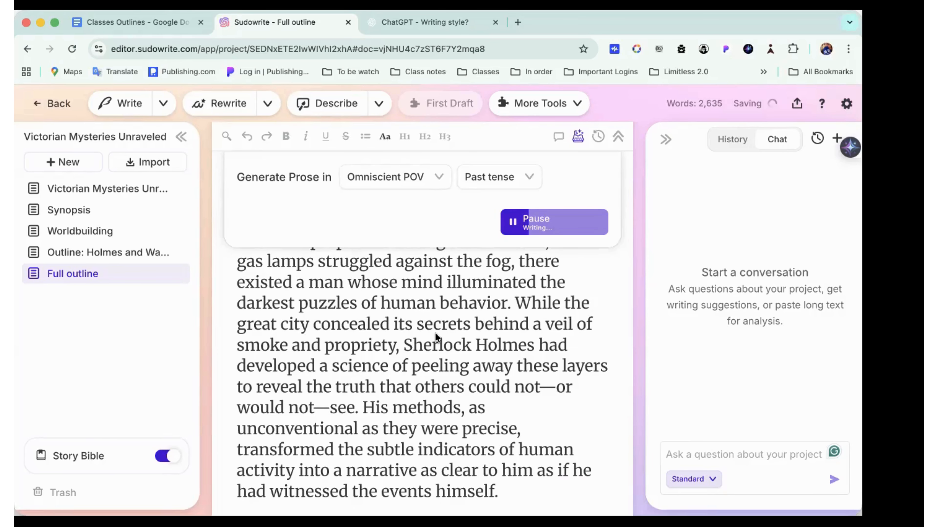
{"action": "scroll", "coordinate": [435, 333], "scroll_direction": "down", "scroll_amount": 2}
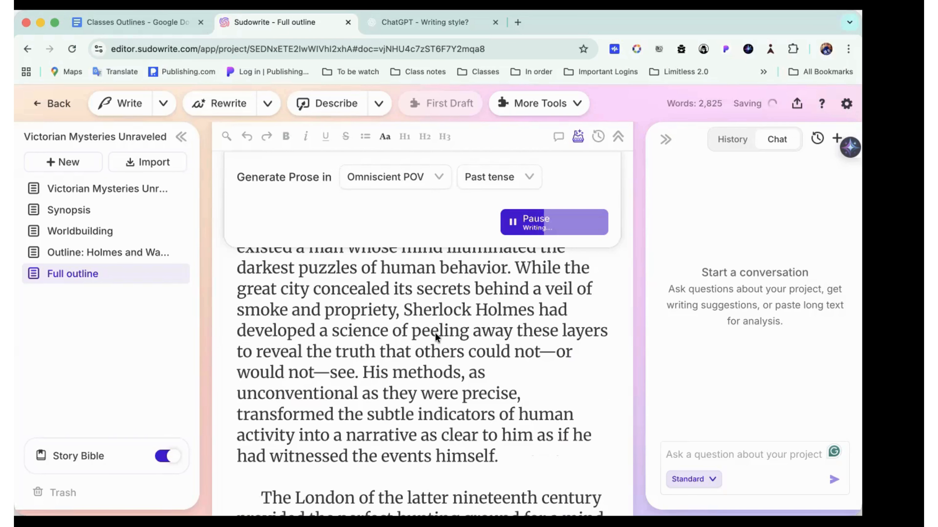
{"action": "scroll", "coordinate": [435, 333], "scroll_direction": "down", "scroll_amount": 2}
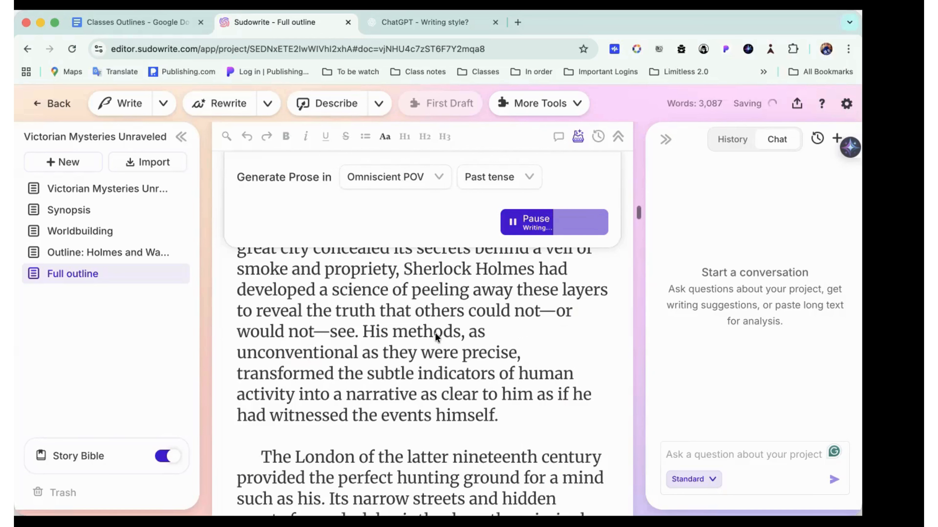
Read the rest of the generated Scene 1 prose about Holmes's methods and London, down to the Scene 2 heading
{"action": "scroll", "coordinate": [435, 332], "scroll_direction": "down", "scroll_amount": 2}
{"action": "scroll", "coordinate": [436, 332], "scroll_direction": "down", "scroll_amount": 1}
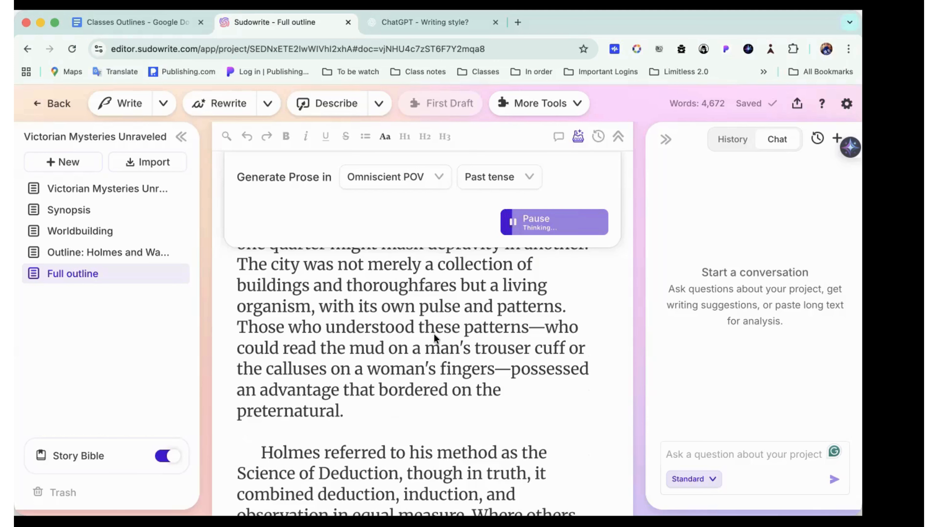
{"action": "scroll", "coordinate": [434, 334], "scroll_direction": "down", "scroll_amount": 2}
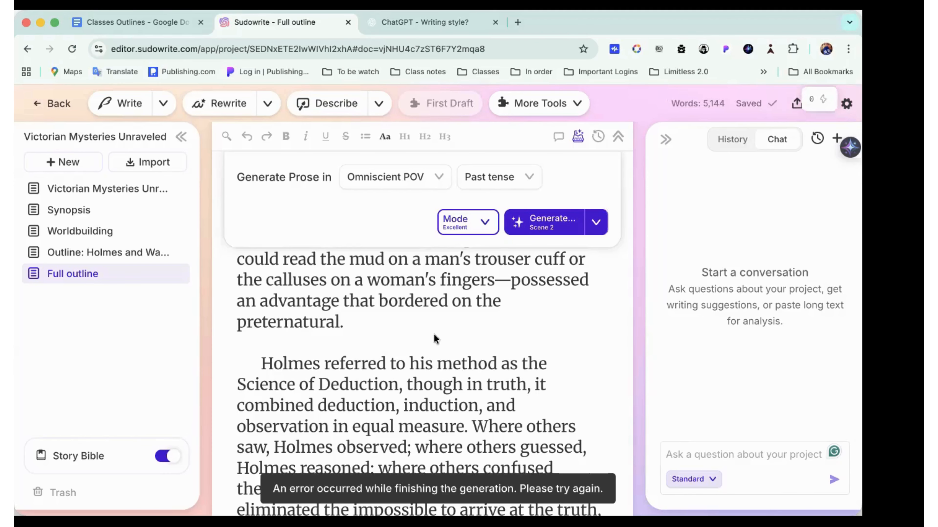
{"action": "scroll", "coordinate": [394, 389], "scroll_direction": "down", "scroll_amount": 5}
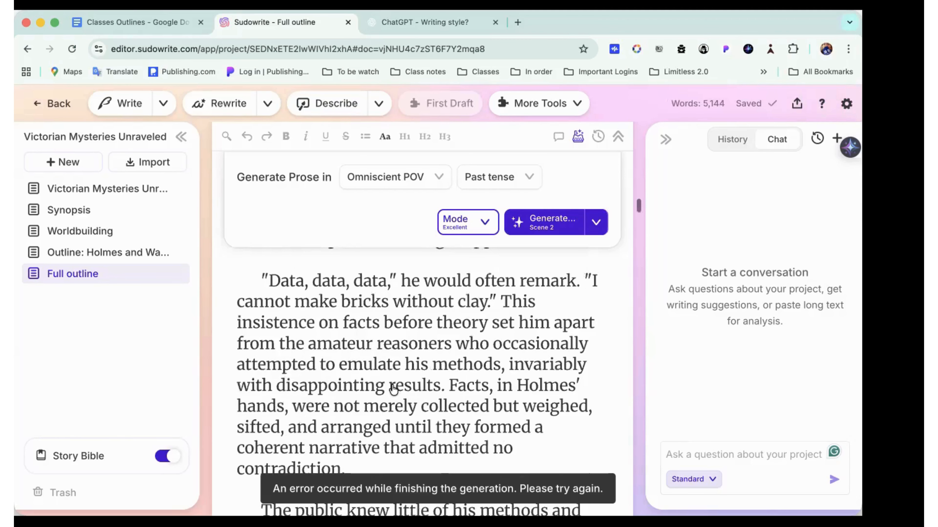
{"action": "scroll", "coordinate": [393, 389], "scroll_direction": "down", "scroll_amount": 5}
{"action": "scroll", "coordinate": [393, 389], "scroll_direction": "down", "scroll_amount": 5}
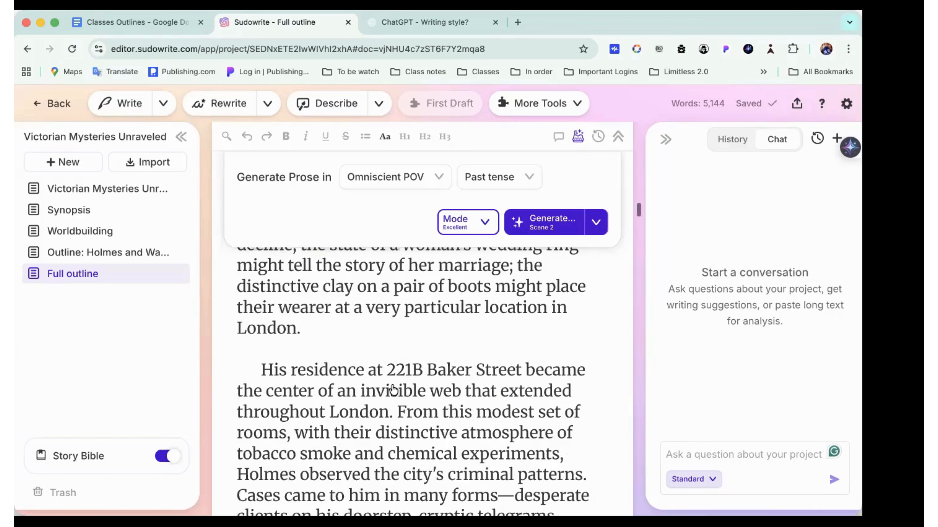
{"action": "scroll", "coordinate": [394, 389], "scroll_direction": "down", "scroll_amount": 3}
{"action": "scroll", "coordinate": [393, 389], "scroll_direction": "down", "scroll_amount": 1}
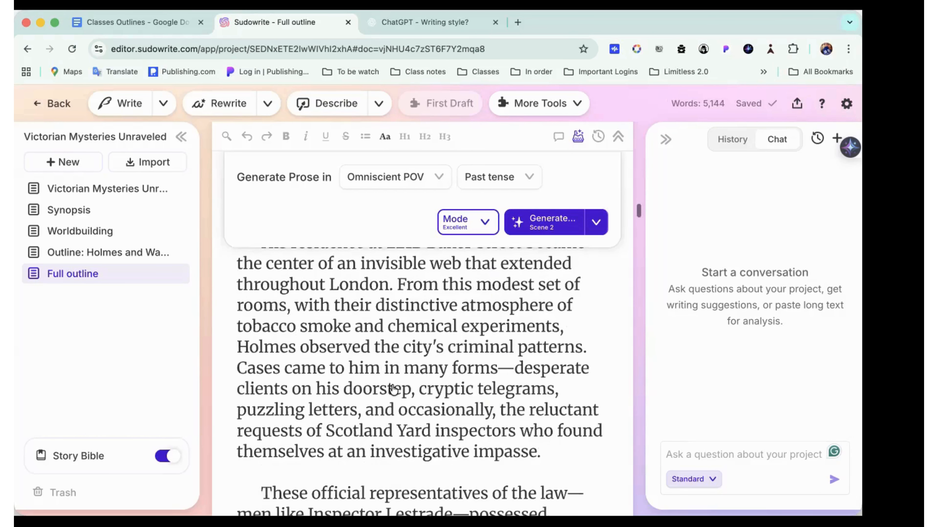
{"action": "scroll", "coordinate": [394, 389], "scroll_direction": "down", "scroll_amount": 7}
{"action": "scroll", "coordinate": [394, 389], "scroll_direction": "down", "scroll_amount": 6}
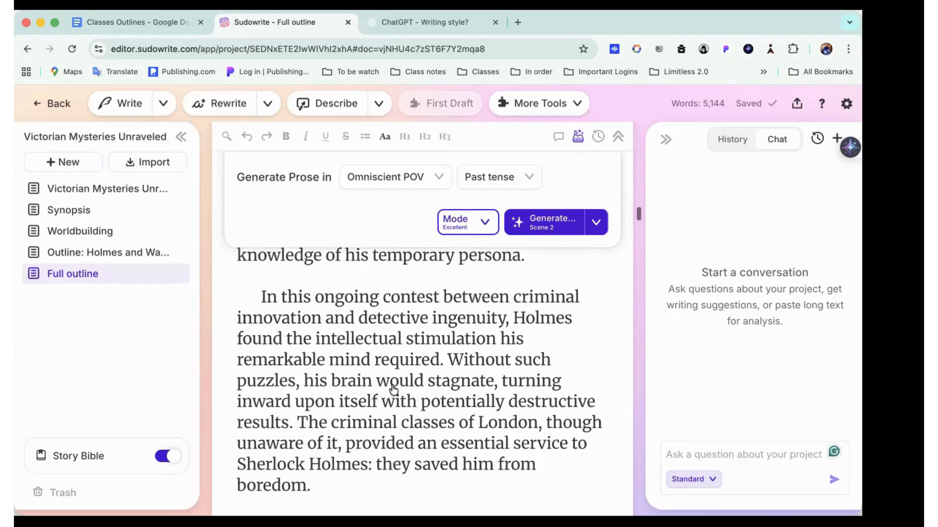
{"action": "scroll", "coordinate": [394, 389], "scroll_direction": "down", "scroll_amount": 6}
{"action": "scroll", "coordinate": [394, 389], "scroll_direction": "down", "scroll_amount": 6}
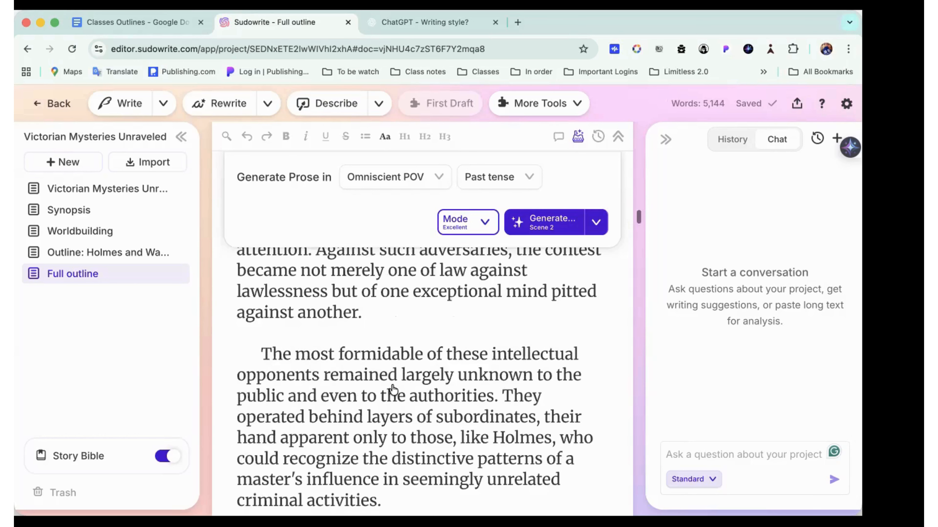
{"action": "scroll", "coordinate": [394, 389], "scroll_direction": "down", "scroll_amount": 6}
{"action": "scroll", "coordinate": [393, 389], "scroll_direction": "down", "scroll_amount": 8}
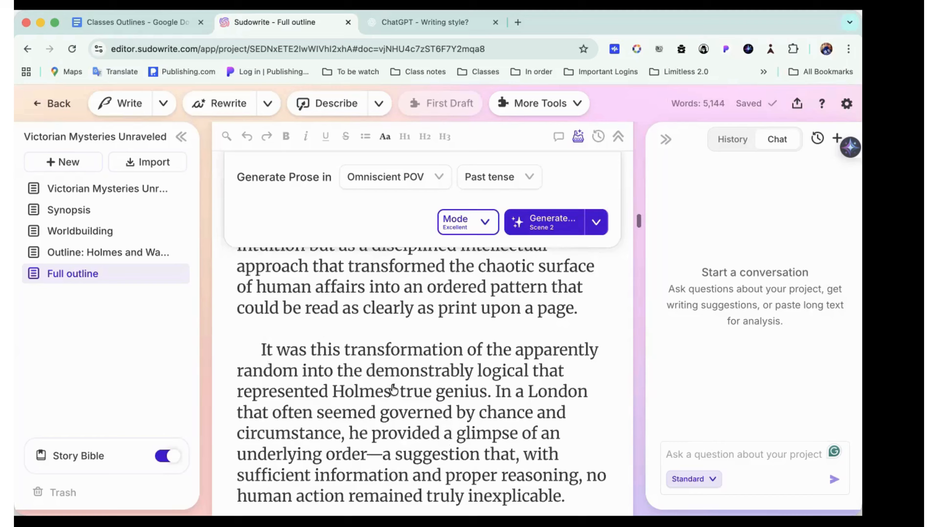
{"action": "scroll", "coordinate": [394, 389], "scroll_direction": "down", "scroll_amount": 5}
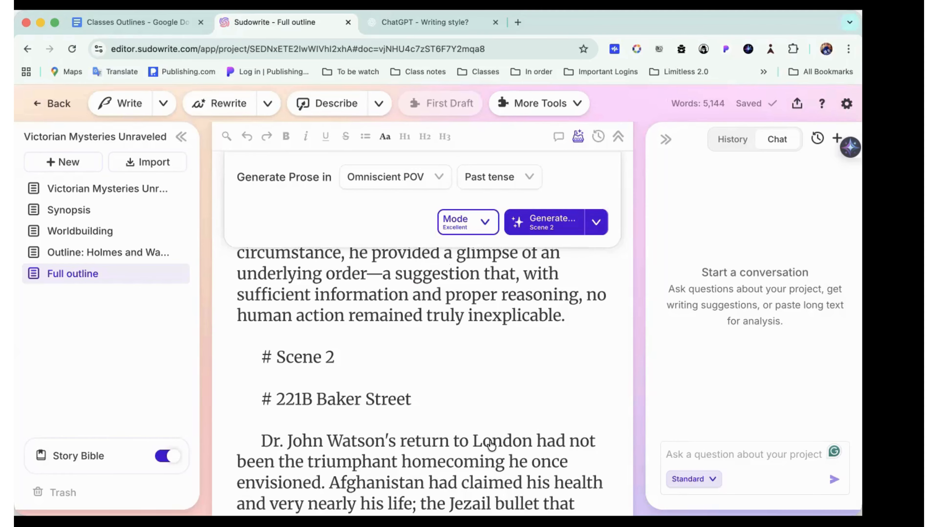
Read the opening paragraphs of the generated Scene 2, 221B Baker Street, about Watson's return to London
{"action": "scroll", "coordinate": [498, 396], "scroll_direction": "down", "scroll_amount": 5}
{"action": "scroll", "coordinate": [499, 397], "scroll_direction": "up", "scroll_amount": 1}
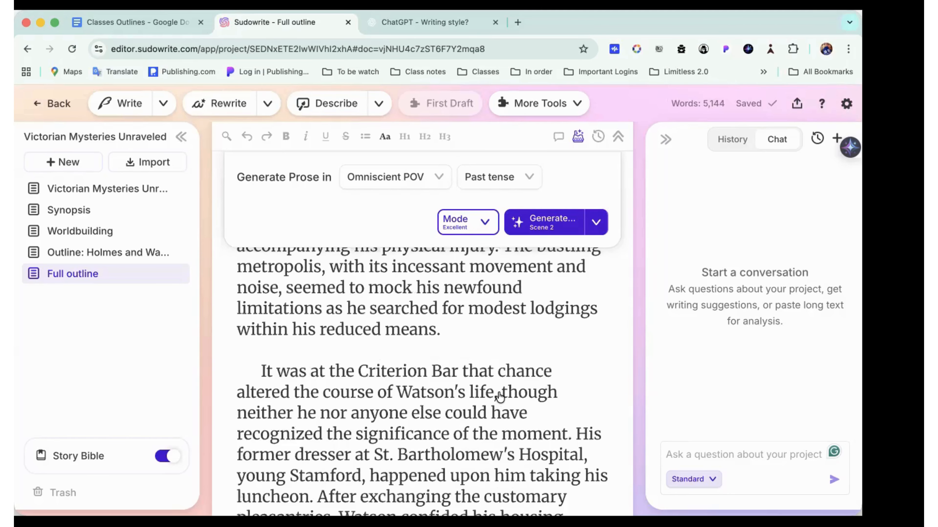
{"action": "scroll", "coordinate": [499, 397], "scroll_direction": "up", "scroll_amount": 5}
{"action": "scroll", "coordinate": [499, 397], "scroll_direction": "down", "scroll_amount": 3}
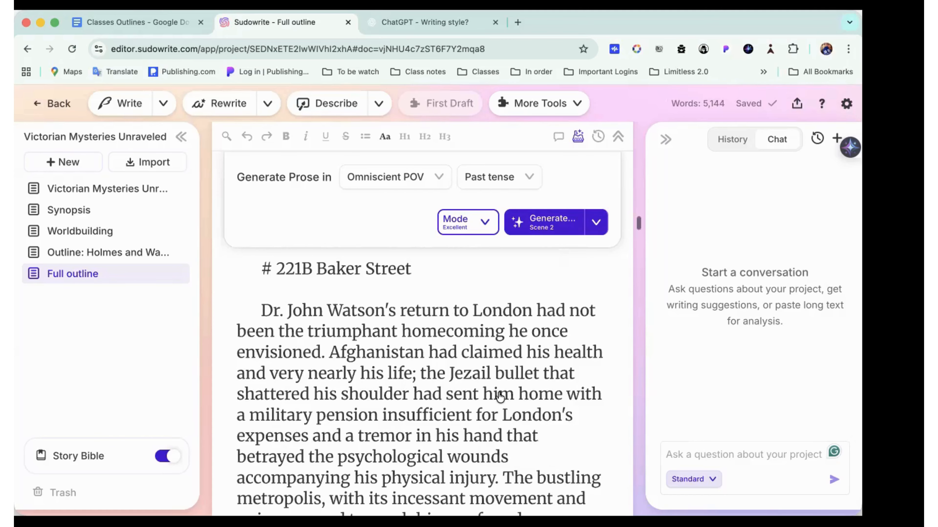
{"action": "scroll", "coordinate": [499, 397], "scroll_direction": "down", "scroll_amount": 1}
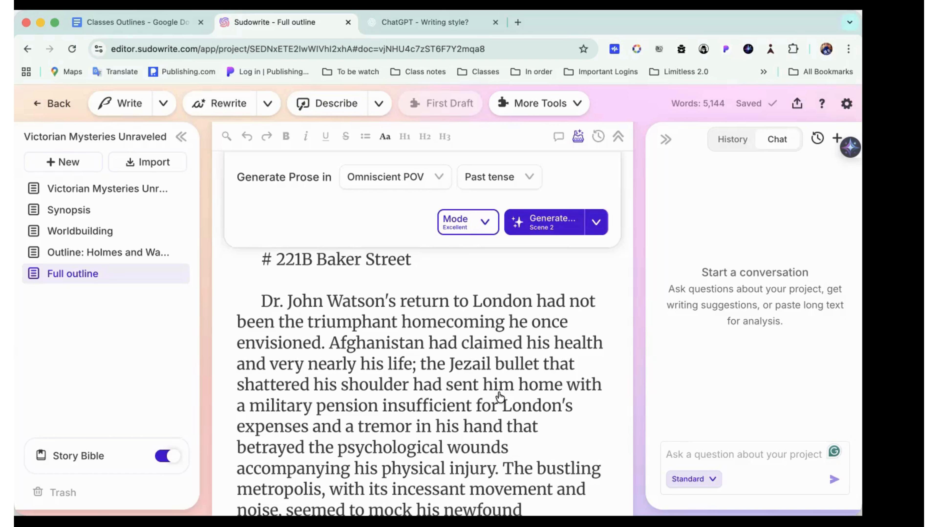
{"action": "scroll", "coordinate": [500, 398], "scroll_direction": "down", "scroll_amount": 2}
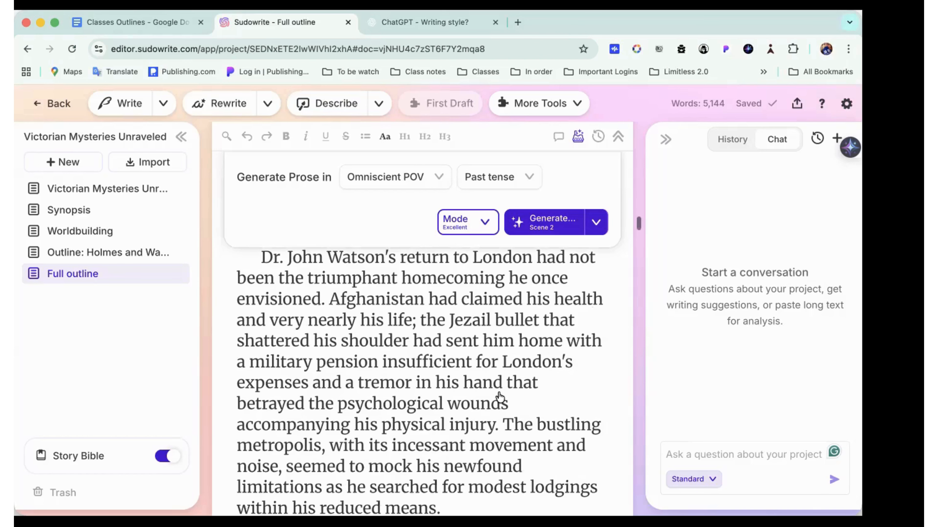
{"action": "scroll", "coordinate": [500, 397], "scroll_direction": "down", "scroll_amount": 3}
{"action": "scroll", "coordinate": [500, 398], "scroll_direction": "down", "scroll_amount": 1}
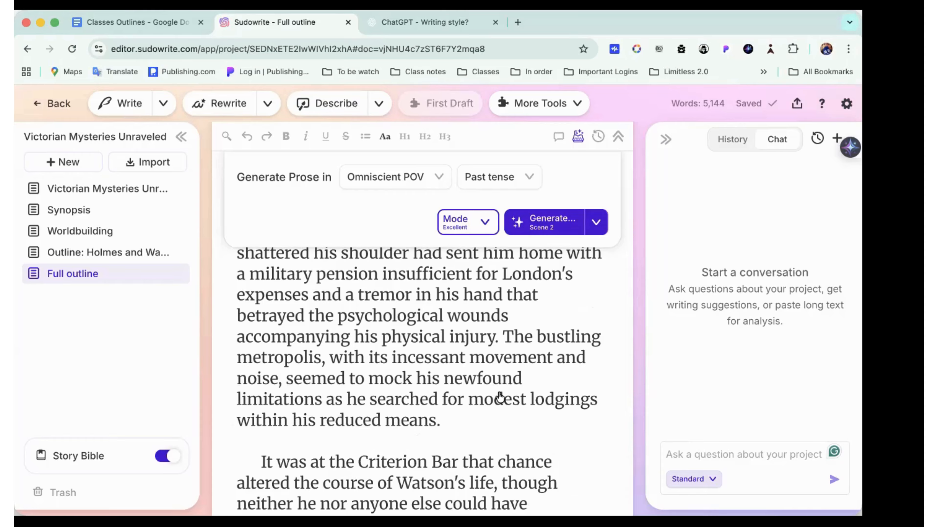
Skim the prose from Watson's meeting with Stamford through the Lauriston Gardens investigation to the start of The Science of Deduction scene
{"action": "scroll", "coordinate": [500, 397], "scroll_direction": "down", "scroll_amount": 5}
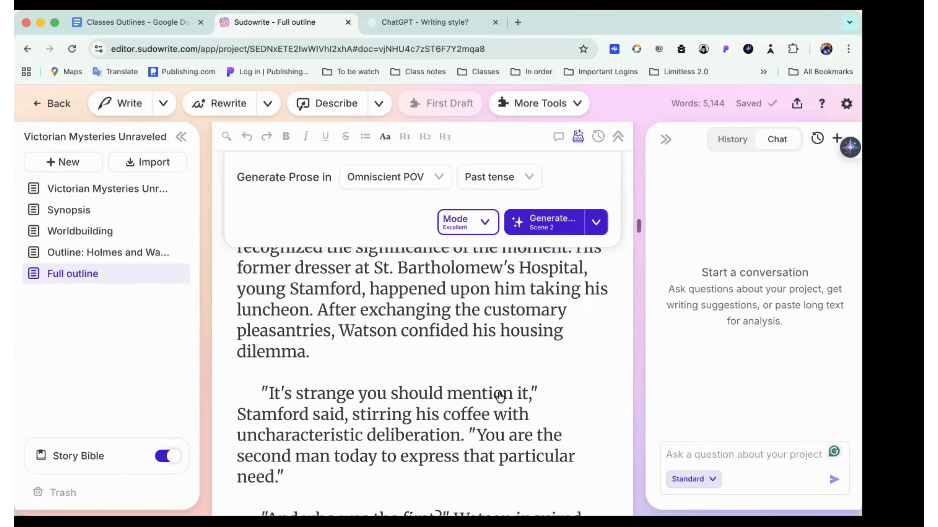
{"action": "scroll", "coordinate": [499, 398], "scroll_direction": "down", "scroll_amount": 5}
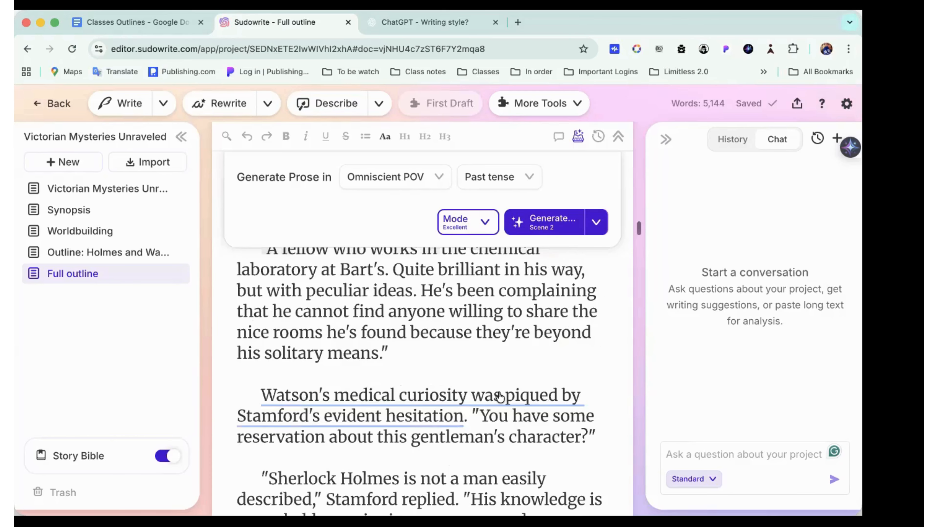
{"action": "scroll", "coordinate": [499, 397], "scroll_direction": "down", "scroll_amount": 5}
{"action": "scroll", "coordinate": [499, 397], "scroll_direction": "down", "scroll_amount": 5}
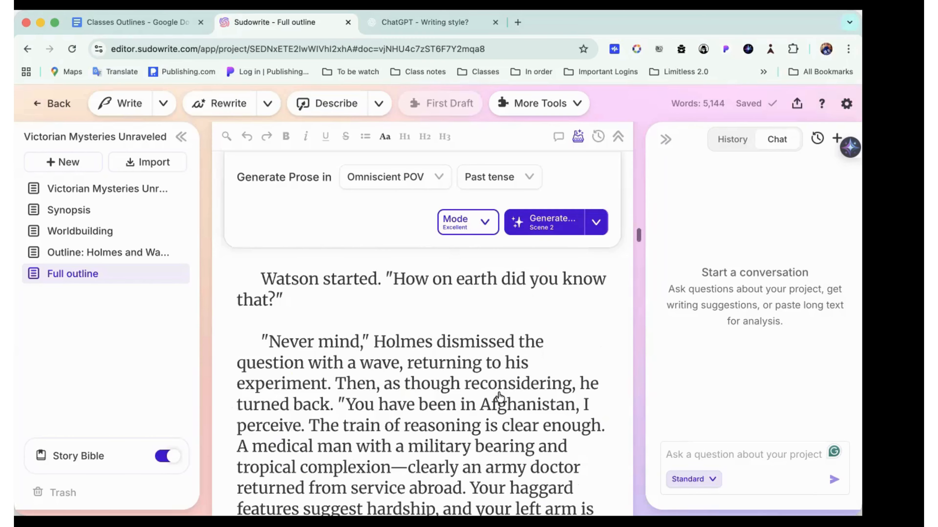
{"action": "scroll", "coordinate": [499, 397], "scroll_direction": "down", "scroll_amount": 5}
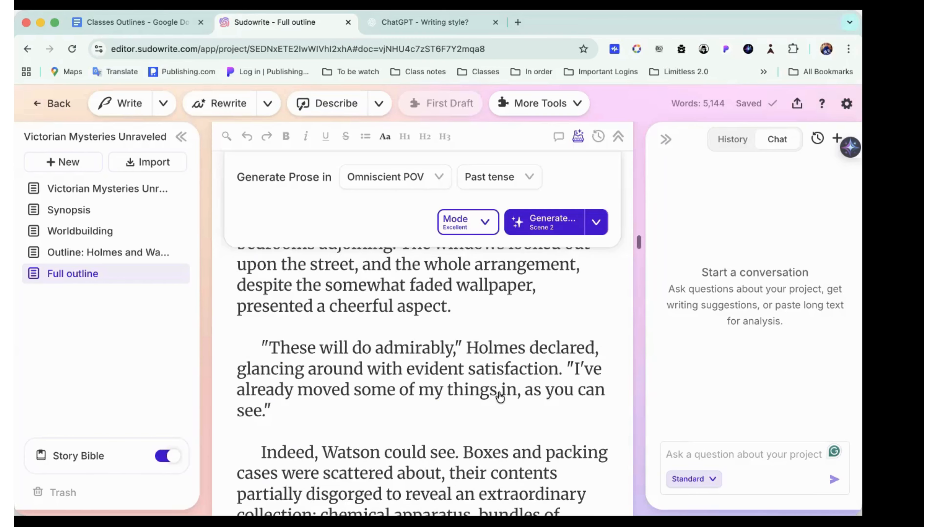
{"action": "scroll", "coordinate": [499, 398], "scroll_direction": "down", "scroll_amount": 5}
{"action": "scroll", "coordinate": [499, 397], "scroll_direction": "down", "scroll_amount": 5}
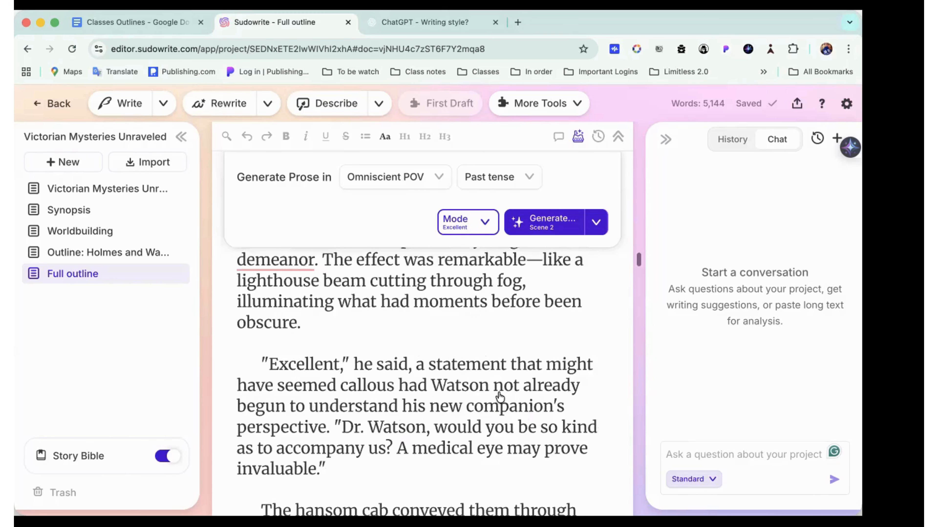
{"action": "scroll", "coordinate": [499, 397], "scroll_direction": "down", "scroll_amount": 5}
{"action": "scroll", "coordinate": [499, 397], "scroll_direction": "down", "scroll_amount": 5}
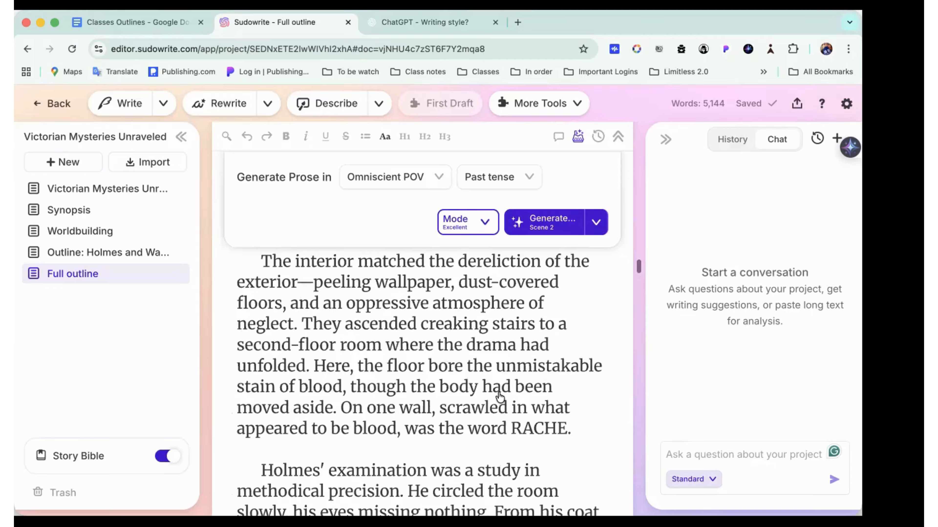
{"action": "scroll", "coordinate": [499, 397], "scroll_direction": "down", "scroll_amount": 5}
{"action": "scroll", "coordinate": [499, 397], "scroll_direction": "down", "scroll_amount": 5}
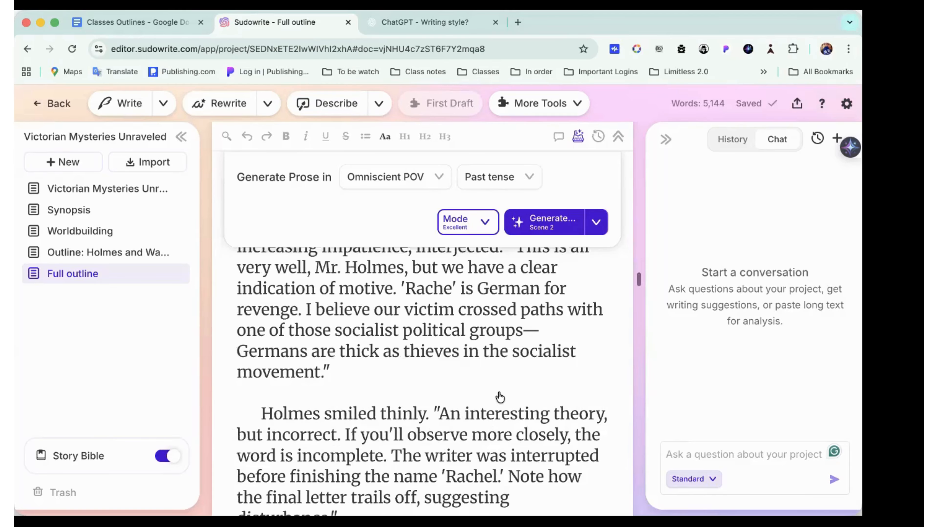
{"action": "scroll", "coordinate": [499, 397], "scroll_direction": "down", "scroll_amount": 5}
{"action": "scroll", "coordinate": [499, 397], "scroll_direction": "down", "scroll_amount": 5}
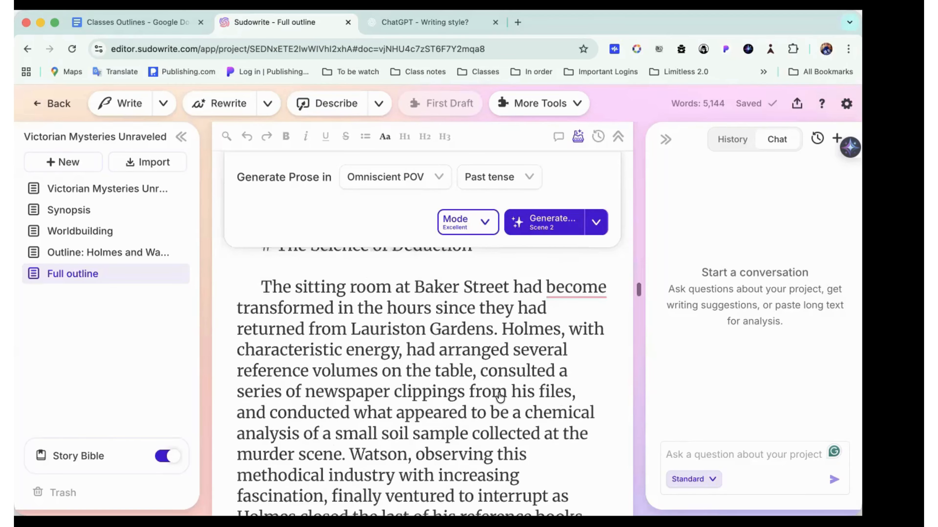
Skim The Science of Deduction scene and The Jefferson Hope Affair to find where the generated prose ends
{"action": "scroll", "coordinate": [499, 397], "scroll_direction": "up", "scroll_amount": 1}
{"action": "scroll", "coordinate": [499, 397], "scroll_direction": "down", "scroll_amount": 5}
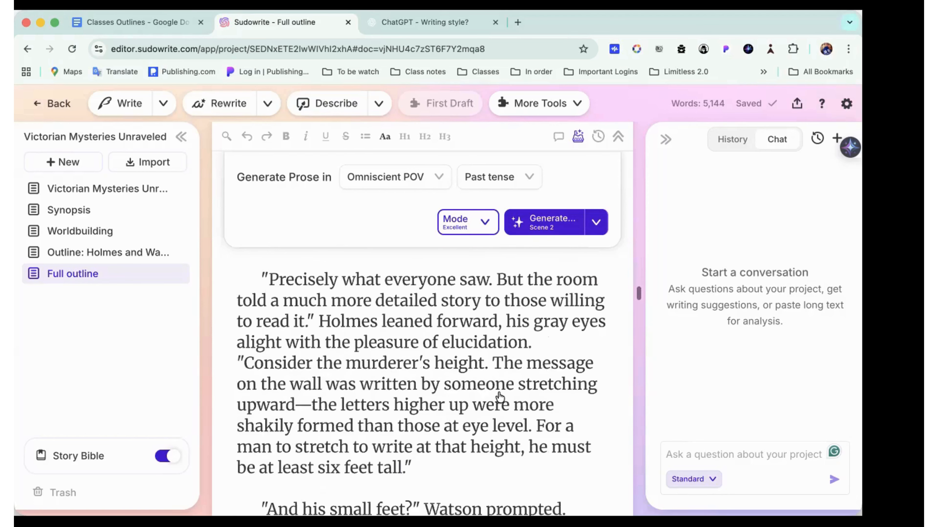
{"action": "scroll", "coordinate": [499, 397], "scroll_direction": "down", "scroll_amount": 5}
{"action": "scroll", "coordinate": [499, 398], "scroll_direction": "down", "scroll_amount": 5}
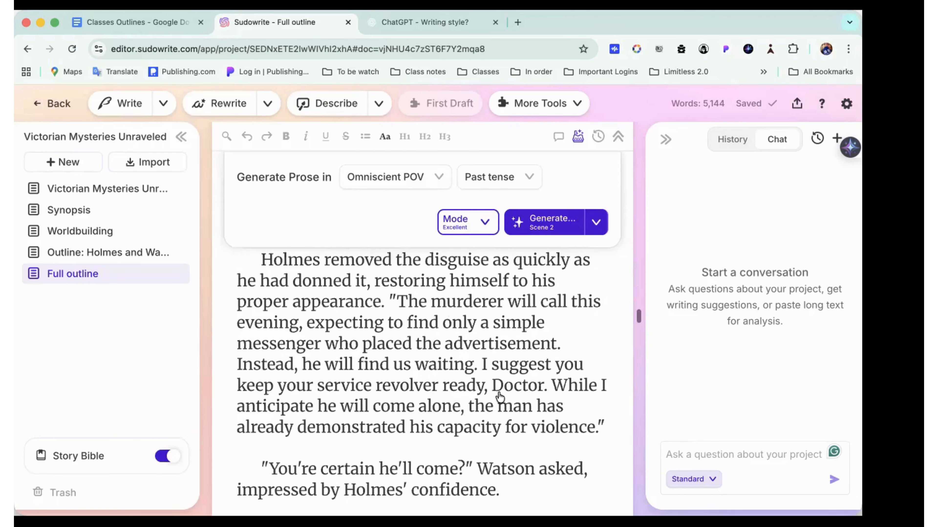
{"action": "scroll", "coordinate": [499, 397], "scroll_direction": "down", "scroll_amount": 5}
{"action": "scroll", "coordinate": [499, 397], "scroll_direction": "down", "scroll_amount": 1}
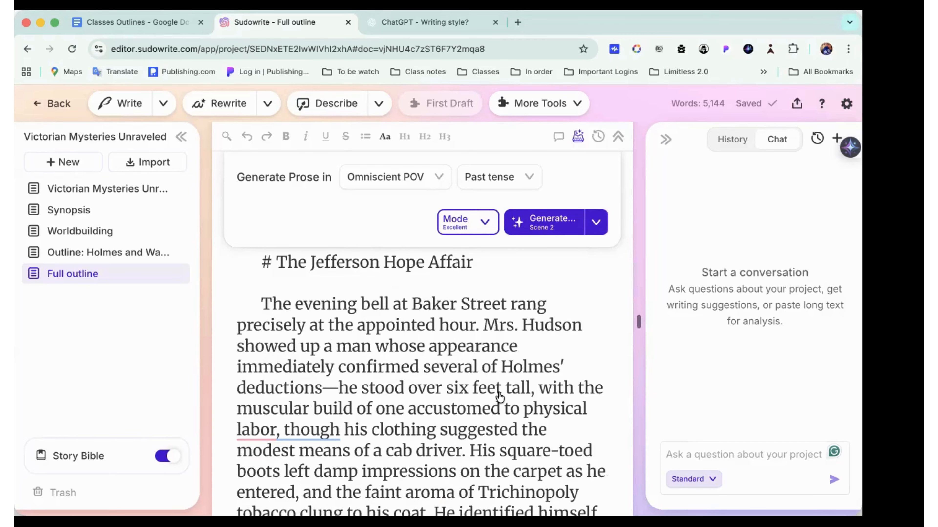
{"action": "scroll", "coordinate": [499, 397], "scroll_direction": "down", "scroll_amount": 8}
{"action": "scroll", "coordinate": [499, 395], "scroll_direction": "down", "scroll_amount": 5}
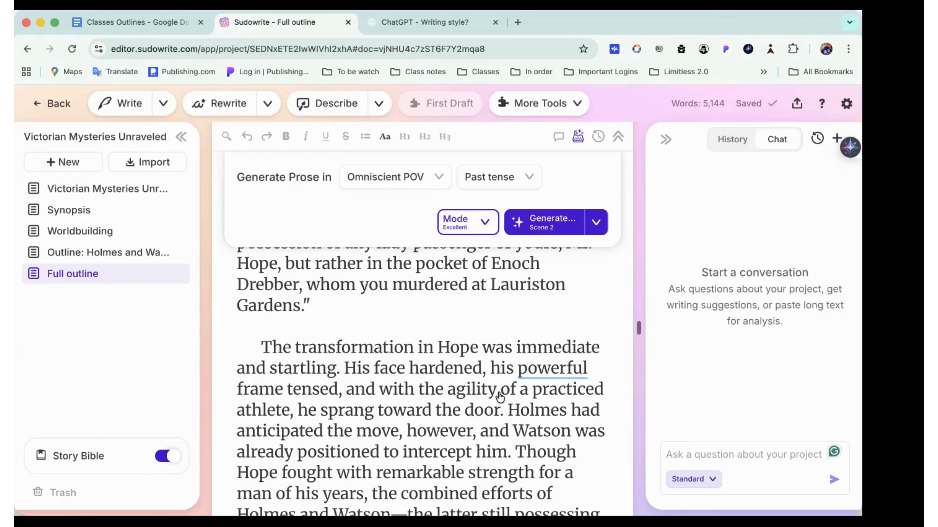
{"action": "scroll", "coordinate": [499, 395], "scroll_direction": "down", "scroll_amount": 15}
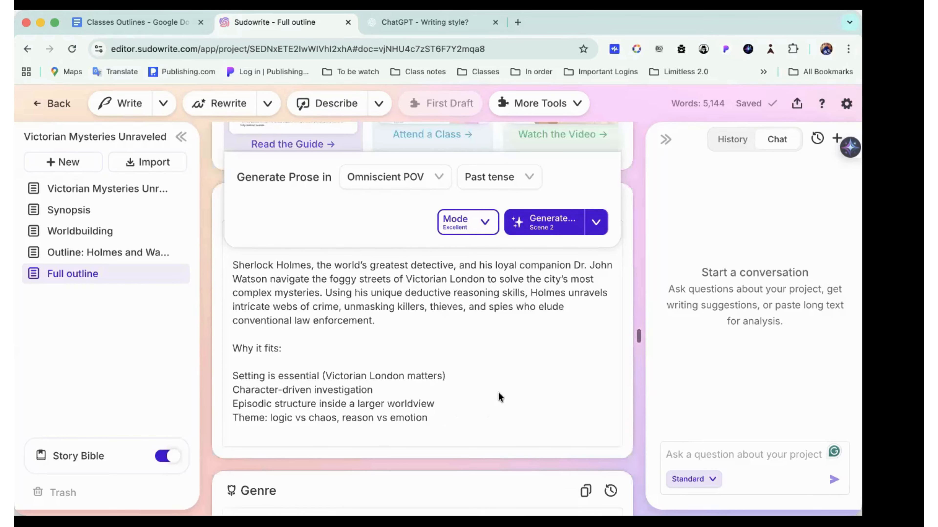
{"action": "scroll", "coordinate": [498, 392], "scroll_direction": "up", "scroll_amount": 20}
{"action": "scroll", "coordinate": [499, 329], "scroll_direction": "up", "scroll_amount": 10}
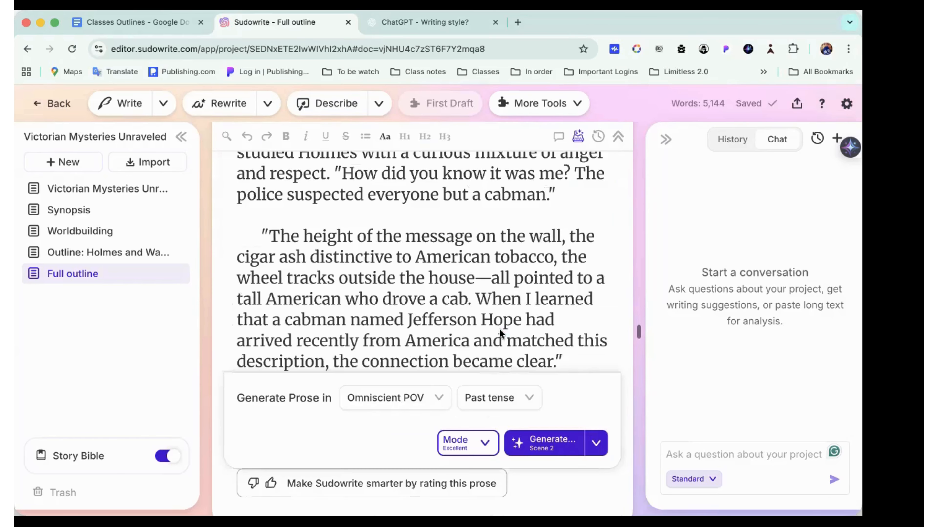
{"action": "scroll", "coordinate": [552, 360], "scroll_direction": "up", "scroll_amount": 2}
{"action": "scroll", "coordinate": [552, 360], "scroll_direction": "down", "scroll_amount": 1}
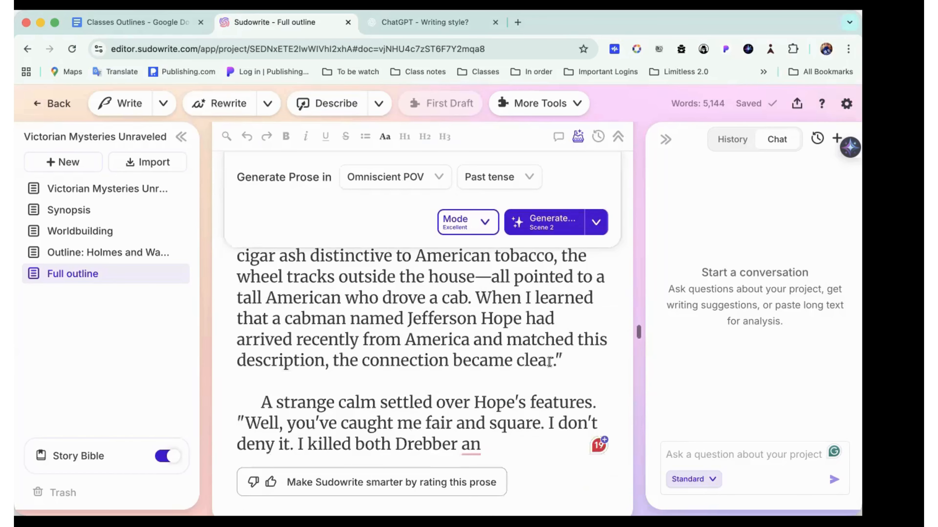
Look back through The Jefferson Hope Affair from the end of the prose to the Scene 5 heading and its opening paragraph
{"action": "scroll", "coordinate": [514, 437], "scroll_direction": "up", "scroll_amount": 6}
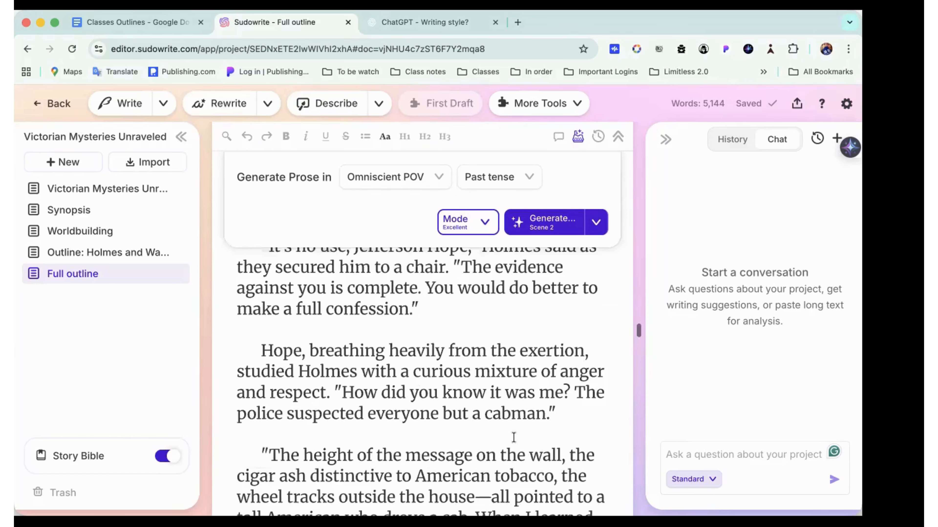
{"action": "scroll", "coordinate": [513, 437], "scroll_direction": "up", "scroll_amount": 5}
{"action": "scroll", "coordinate": [514, 438], "scroll_direction": "up", "scroll_amount": 6}
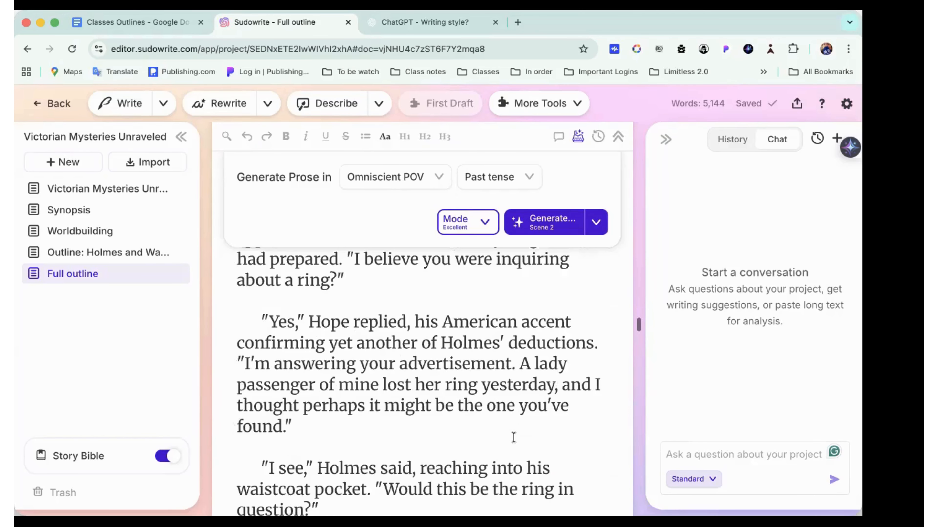
{"action": "scroll", "coordinate": [513, 437], "scroll_direction": "up", "scroll_amount": 6}
{"action": "scroll", "coordinate": [514, 437], "scroll_direction": "up", "scroll_amount": 4}
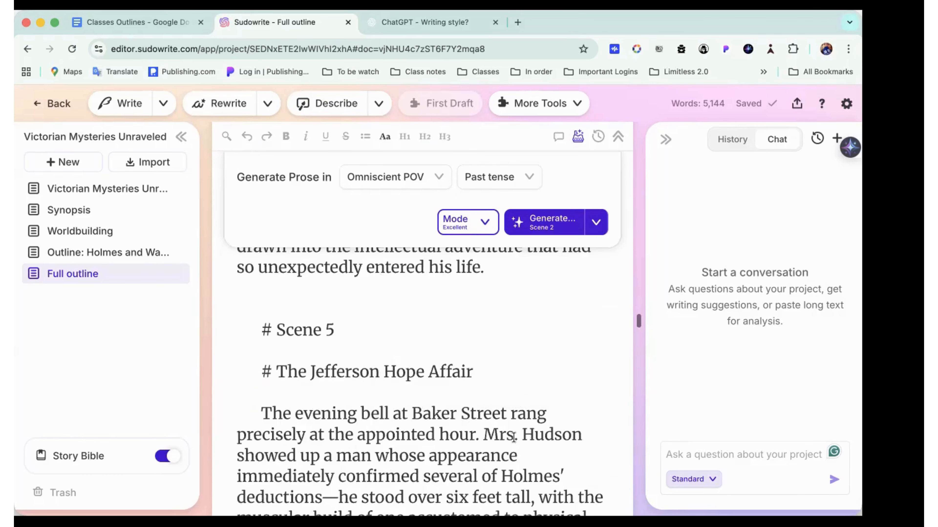
{"action": "scroll", "coordinate": [513, 438], "scroll_direction": "down", "scroll_amount": 1}
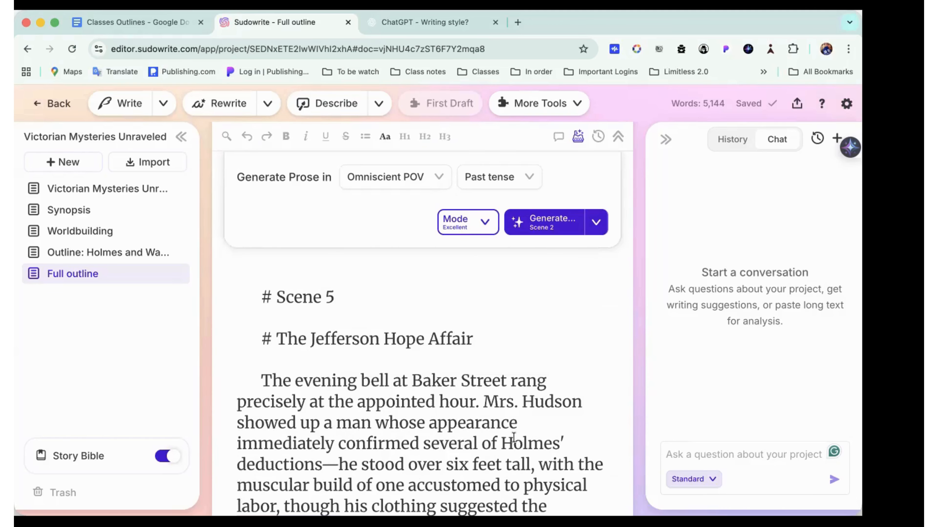
{"action": "scroll", "coordinate": [514, 437], "scroll_direction": "down", "scroll_amount": 3}
{"action": "scroll", "coordinate": [300, 375], "scroll_direction": "up", "scroll_amount": 1}
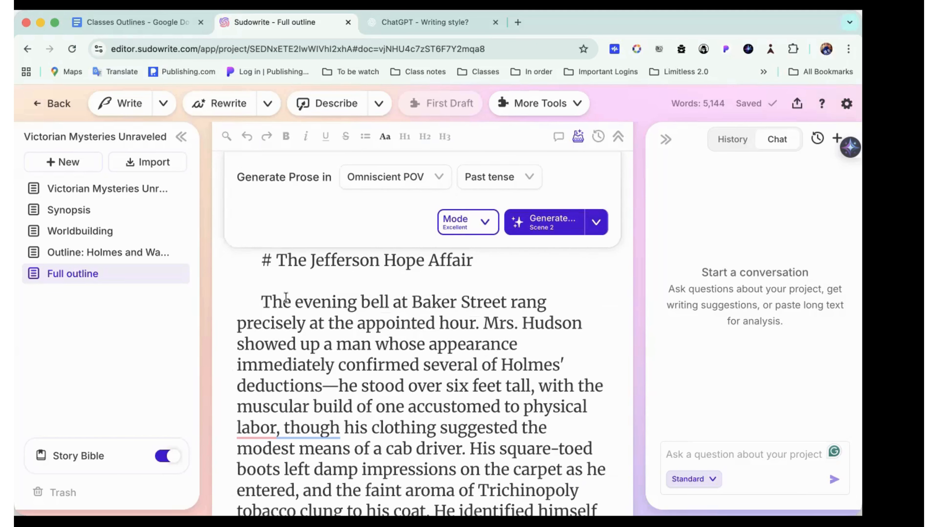
{"action": "scroll", "coordinate": [286, 298], "scroll_direction": "up", "scroll_amount": 2}
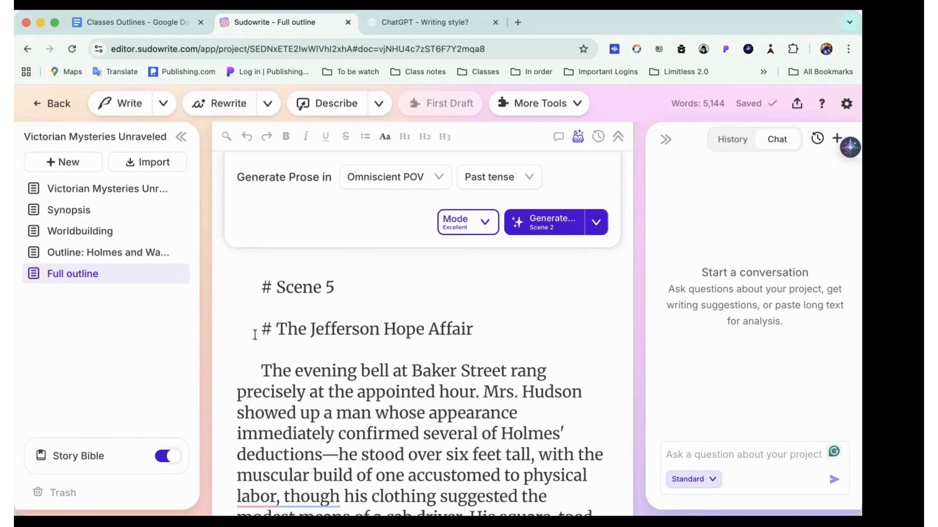
Delete all the prose beneath The Jefferson Hope Affair heading in Scene 5, through its unfinished last sentence, keeping both headings
{"action": "left_click", "coordinate": [256, 366]}
{"action": "left_click", "coordinate": [386, 390], "text": "shift"}
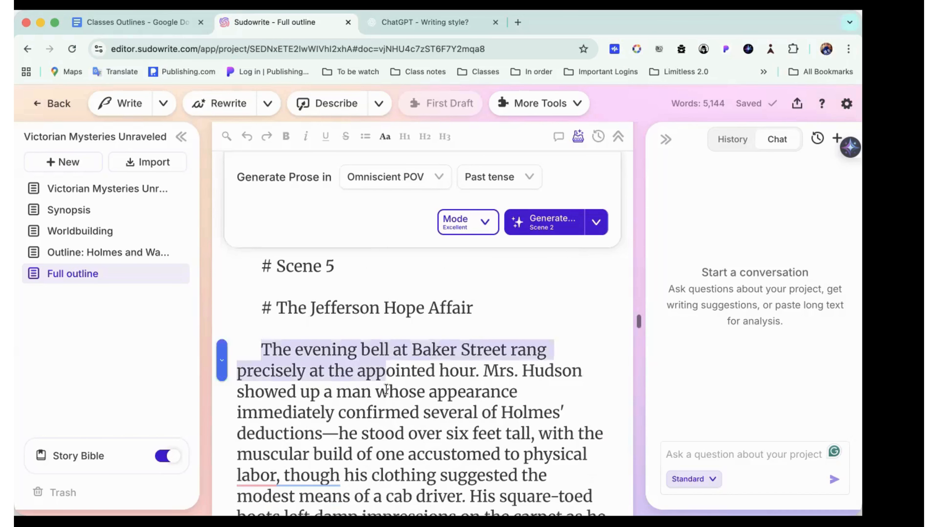
{"action": "scroll", "coordinate": [405, 408], "scroll_direction": "down", "scroll_amount": 5}
{"action": "left_click", "coordinate": [404, 407], "text": "shift"}
{"action": "scroll", "coordinate": [459, 439], "scroll_direction": "down", "scroll_amount": 8}
{"action": "left_click", "coordinate": [459, 440], "text": "shift"}
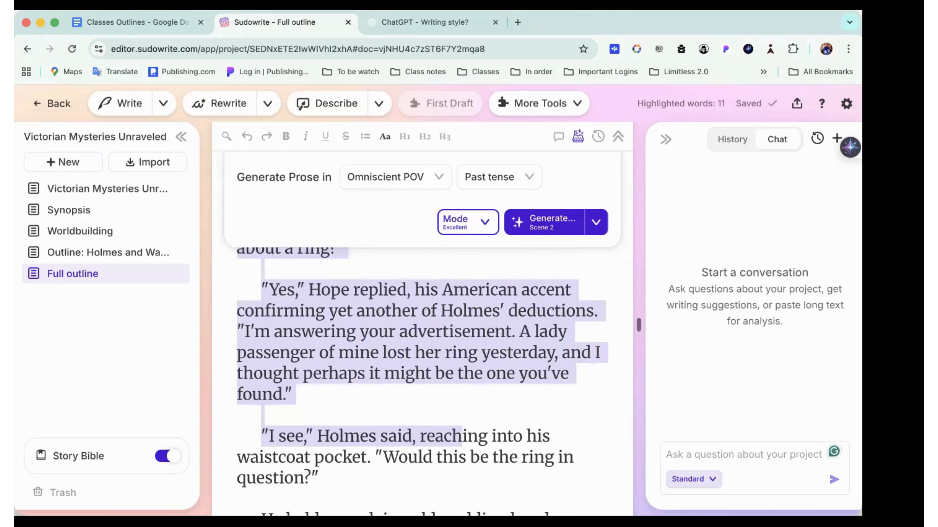
{"action": "scroll", "coordinate": [462, 437], "scroll_direction": "down", "scroll_amount": 5}
{"action": "left_click", "coordinate": [463, 501], "text": "shift"}
{"action": "scroll", "coordinate": [420, 380], "scroll_direction": "down", "scroll_amount": 8}
{"action": "left_click", "coordinate": [481, 502], "text": "shift"}
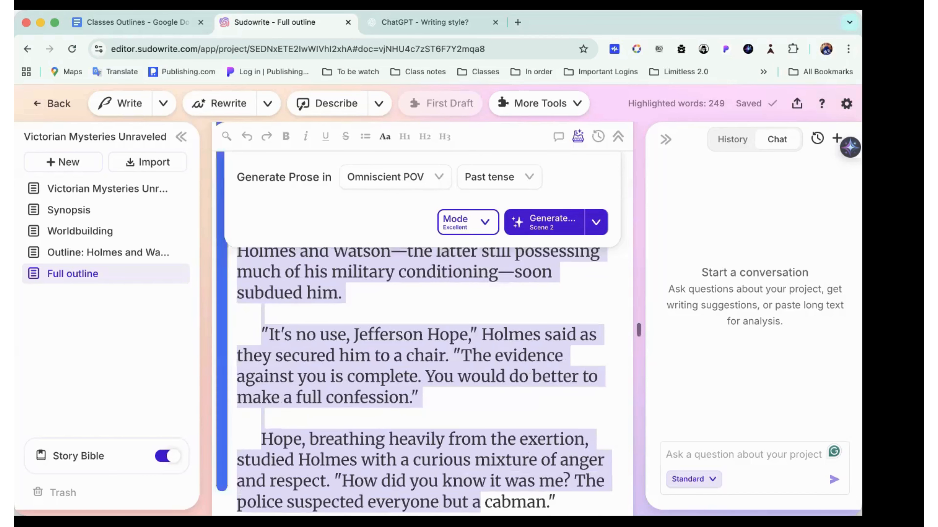
{"action": "scroll", "coordinate": [421, 380], "scroll_direction": "down", "scroll_amount": 7}
{"action": "scroll", "coordinate": [512, 425], "scroll_direction": "down", "scroll_amount": 3}
{"action": "left_click", "coordinate": [512, 426], "text": "shift"}
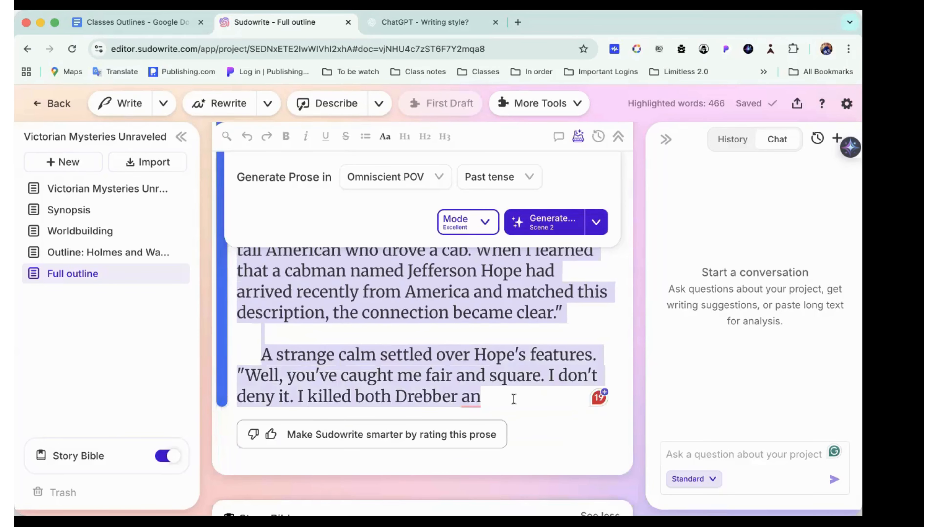
{"action": "key", "text": "BackSpace"}
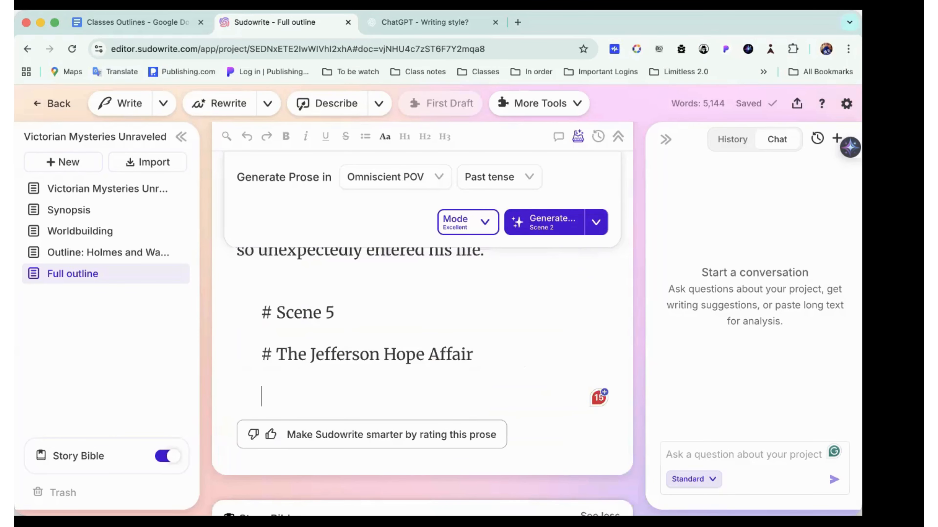
Set prose generation to continue where the document text leaves off, starting from Scene 5, and place the cursor below the Jefferson Hope heading
{"action": "left_click", "coordinate": [597, 227]}
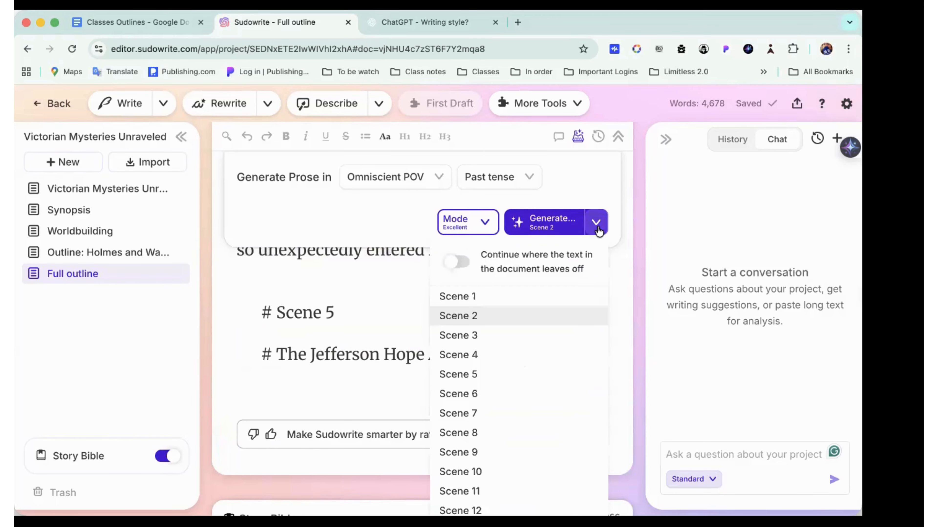
{"action": "left_click", "coordinate": [465, 265]}
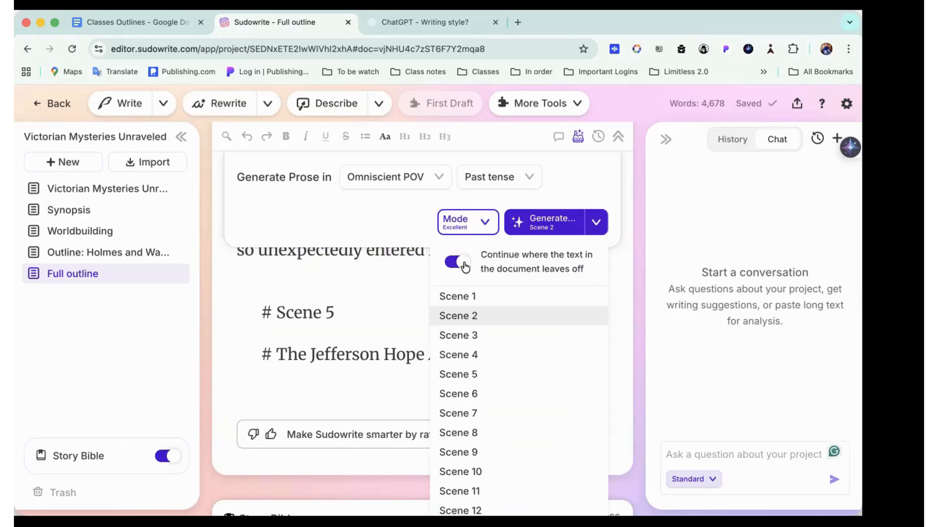
{"action": "left_click", "coordinate": [474, 380]}
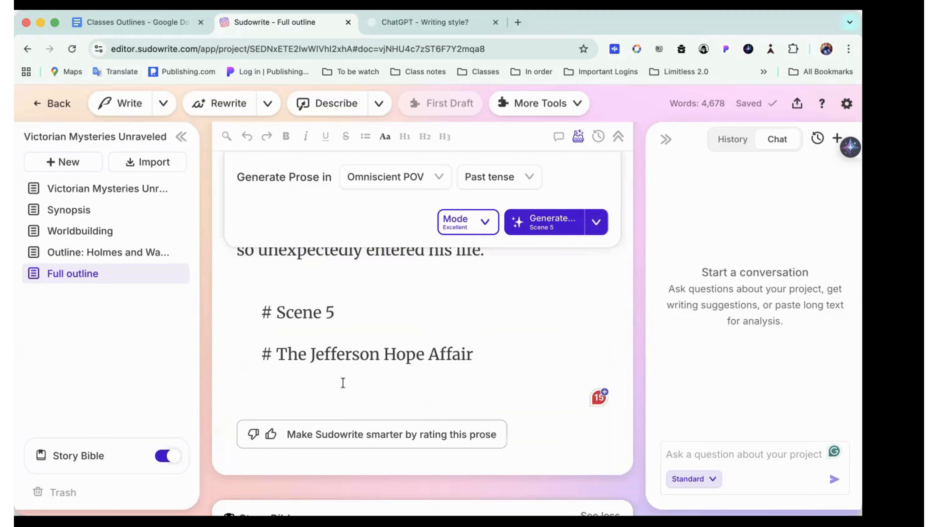
{"action": "left_click", "coordinate": [492, 359]}
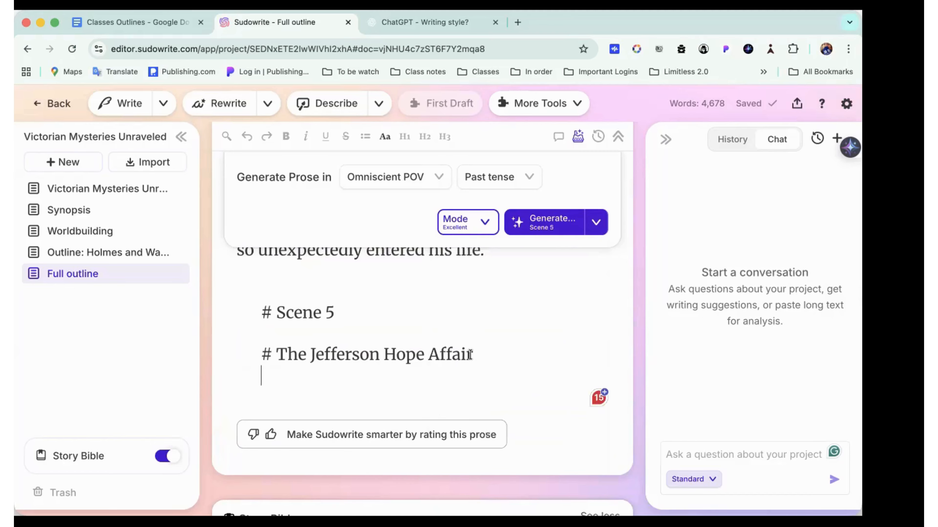